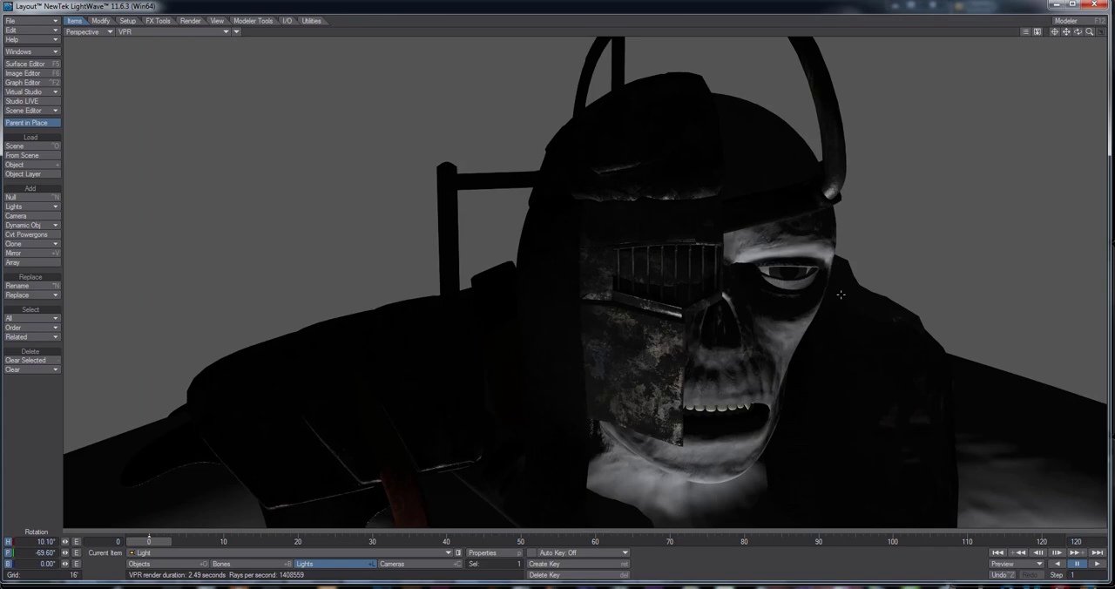
Rotate the light to heading 43.10° and pitch -13.80° to illuminate the front of the armoured character
left_click_drag(862, 301, 787, 295, "alt")
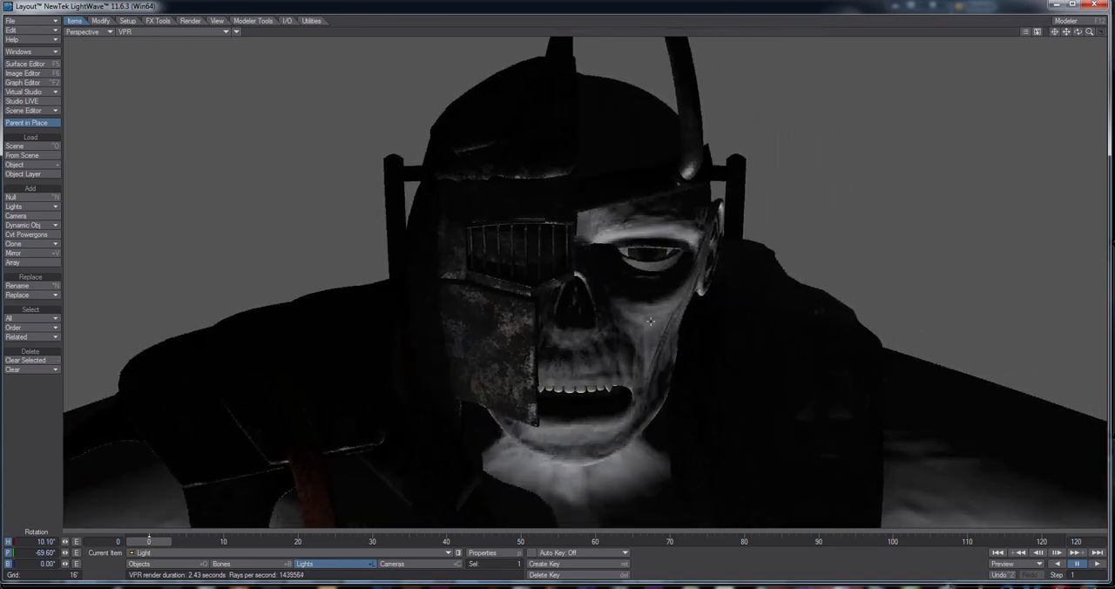
left_click_drag(584, 305, 675, 385)
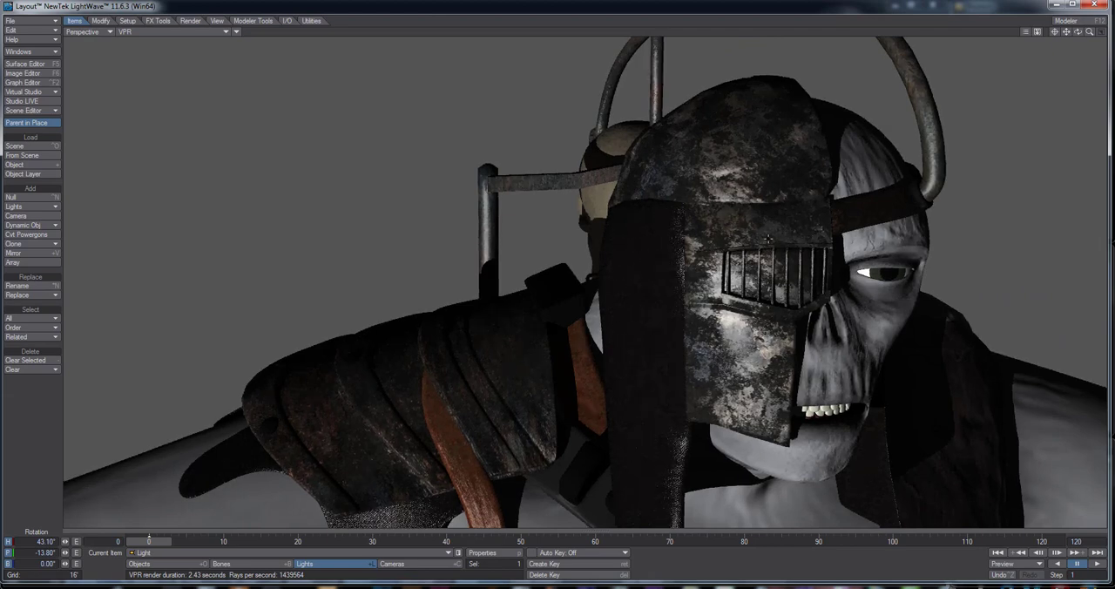
left_click_drag(768, 239, 808, 293, "alt")
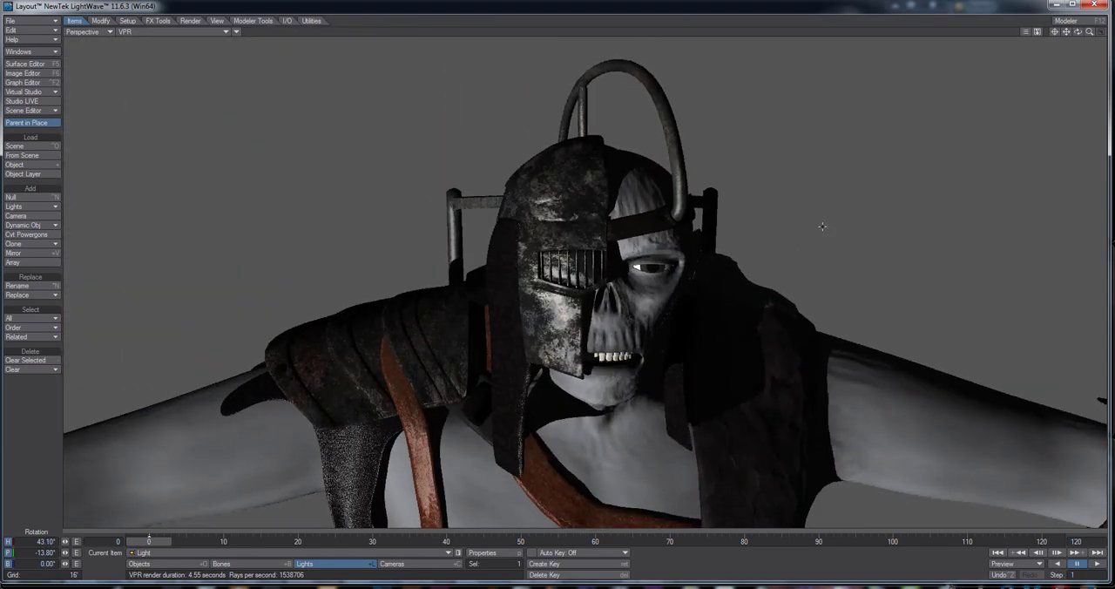
Change the viewport display from VPR to Textured Shaded Solid and exit Layout without saving the scene
left_click(195, 33)
left_click(180, 60)
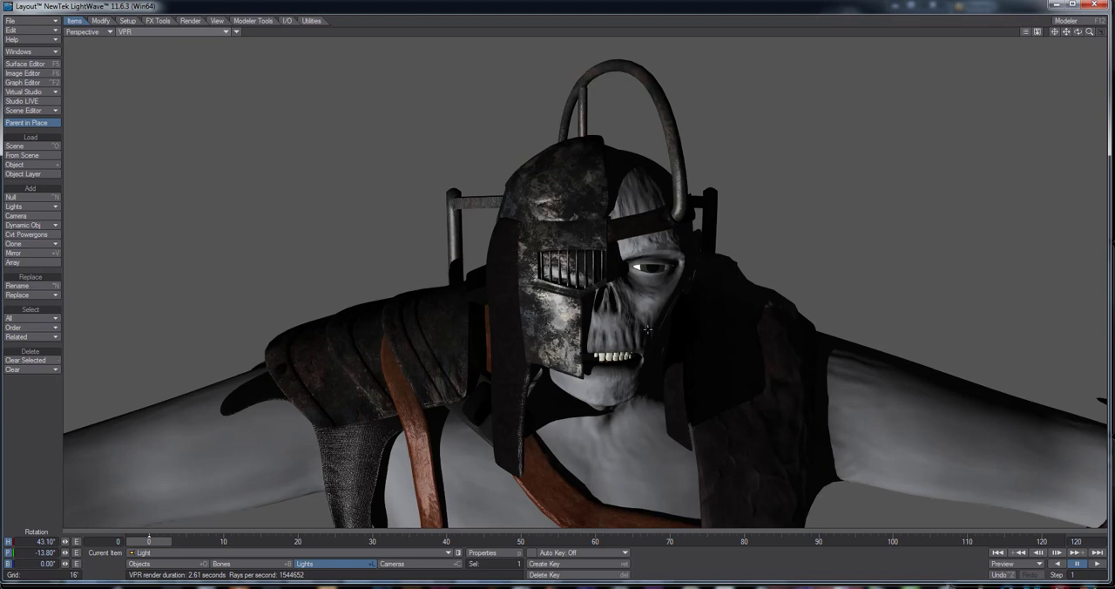
left_click_drag(657, 247, 911, 128)
left_click(1097, 7)
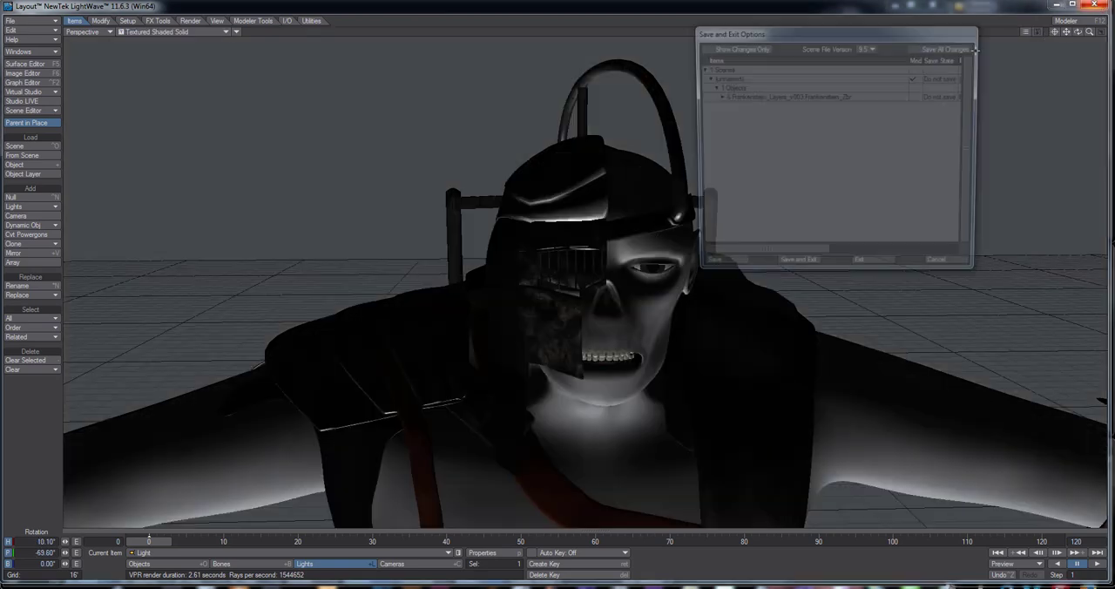
left_click(861, 268)
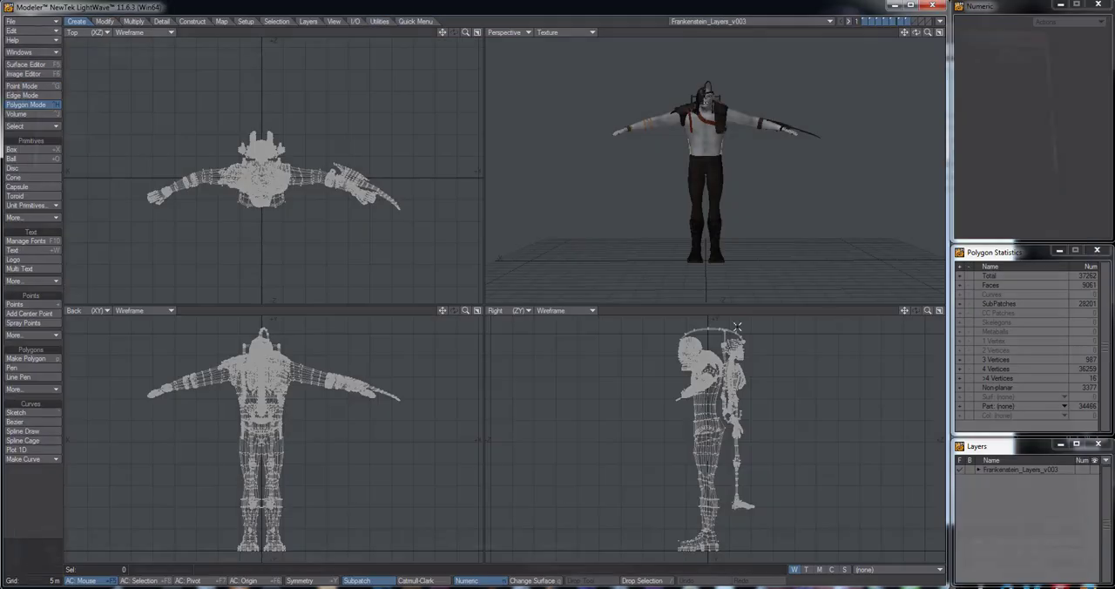
Select all connected polygons of the small chain bracket on the character's chest strap
left_click_drag(736, 185, 722, 186, "alt")
left_click_drag(272, 384, 360, 422, "alt")
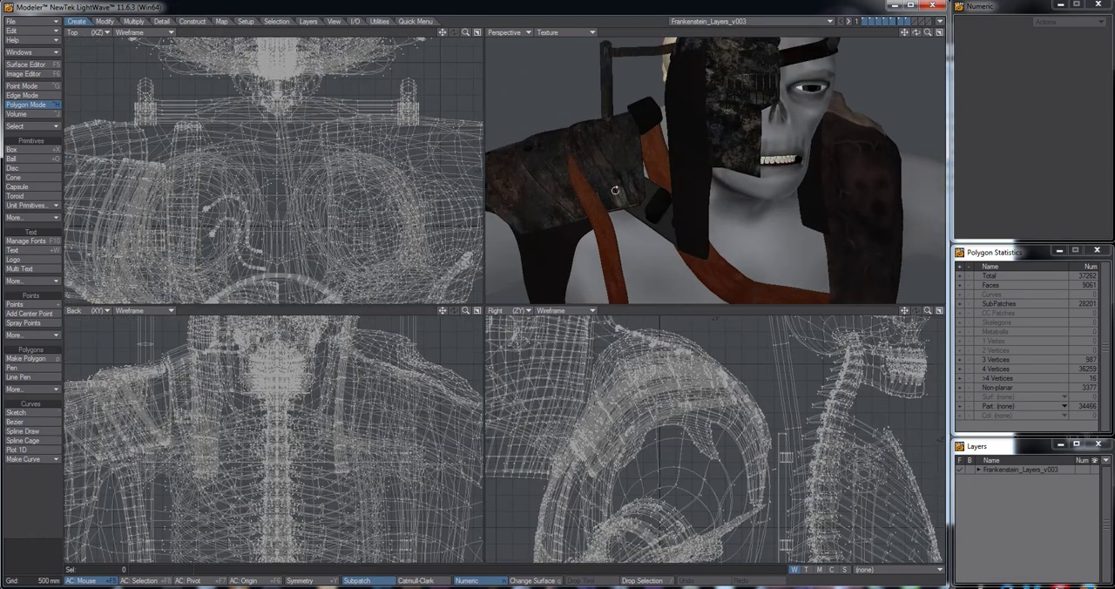
key("space")
key("space")
key("space")
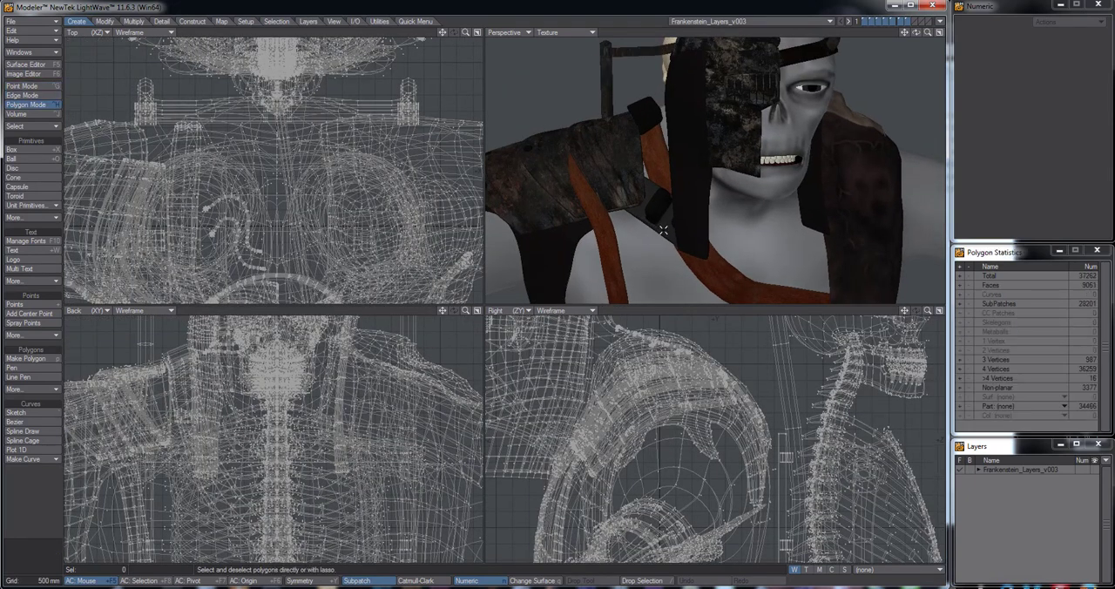
left_click(664, 232)
mouse_move(657, 200)
left_mouse_down("alt")
mouse_move(719, 219)
mouse_move(712, 202)
mouse_move(679, 203)
left_mouse_up("alt")
key("]")
key("shift+a")
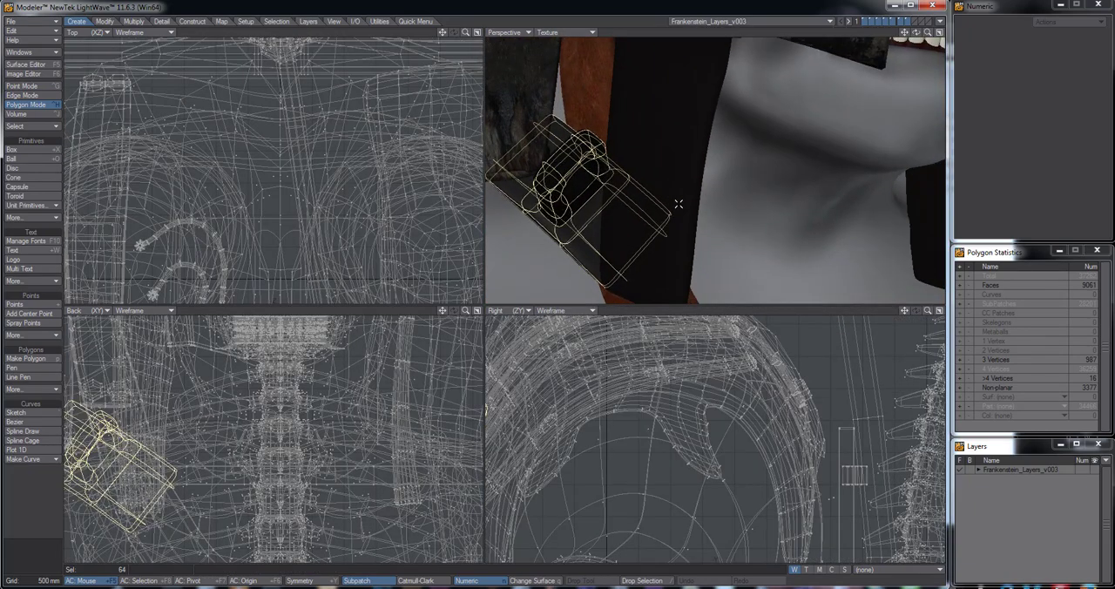
Examine the selected bracket's placement on the chest strap and the whole character from several angles
key("a")
left_click_drag(747, 181, 723, 261, "alt")
left_click_drag(724, 261, 751, 94, "alt")
left_click_drag(751, 94, 730, 154, "alt")
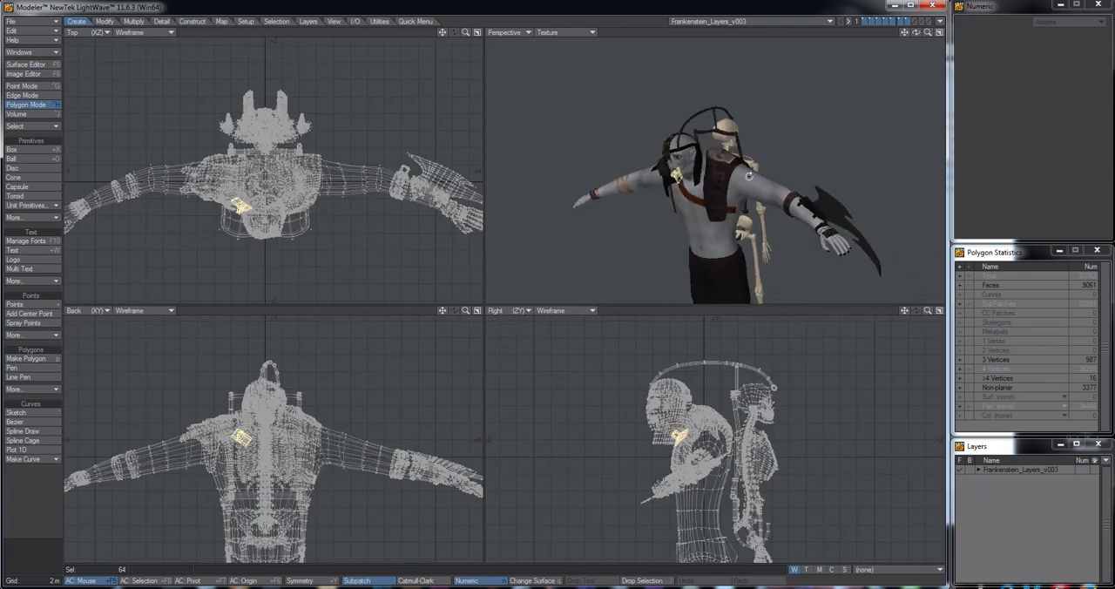
mouse_move(694, 199)
left_mouse_down("ctrl+alt")
mouse_move(678, 195)
mouse_move(707, 195)
mouse_move(722, 174)
mouse_move(707, 206)
mouse_move(716, 202)
left_mouse_up("ctrl+alt")
left_click_drag(716, 203, 752, 172, "alt")
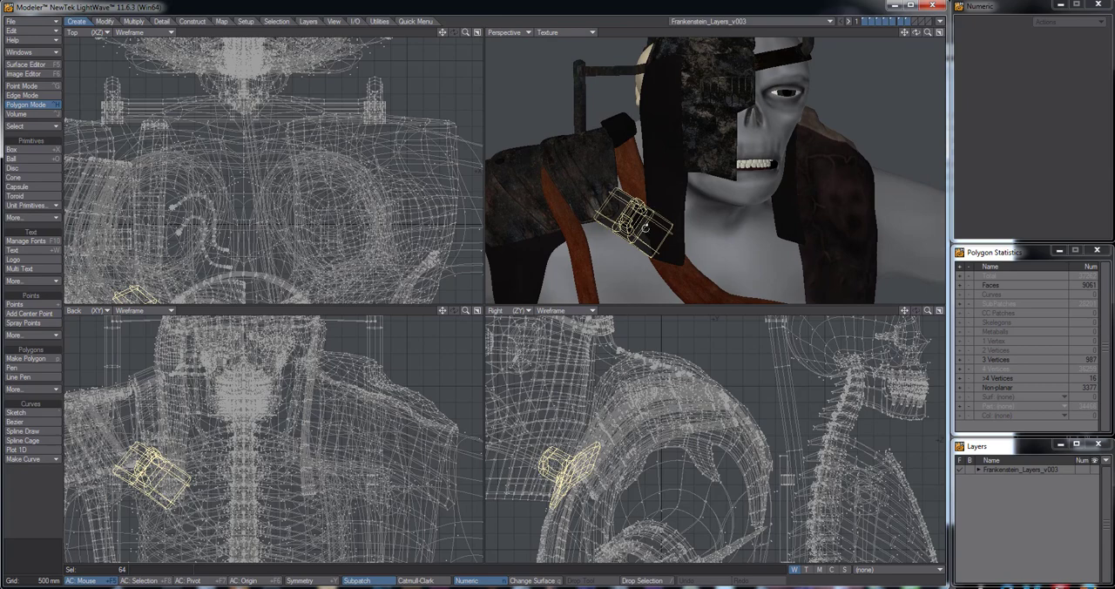
left_click_drag(646, 228, 714, 162, "alt")
scroll(705, 231, "up", 1)
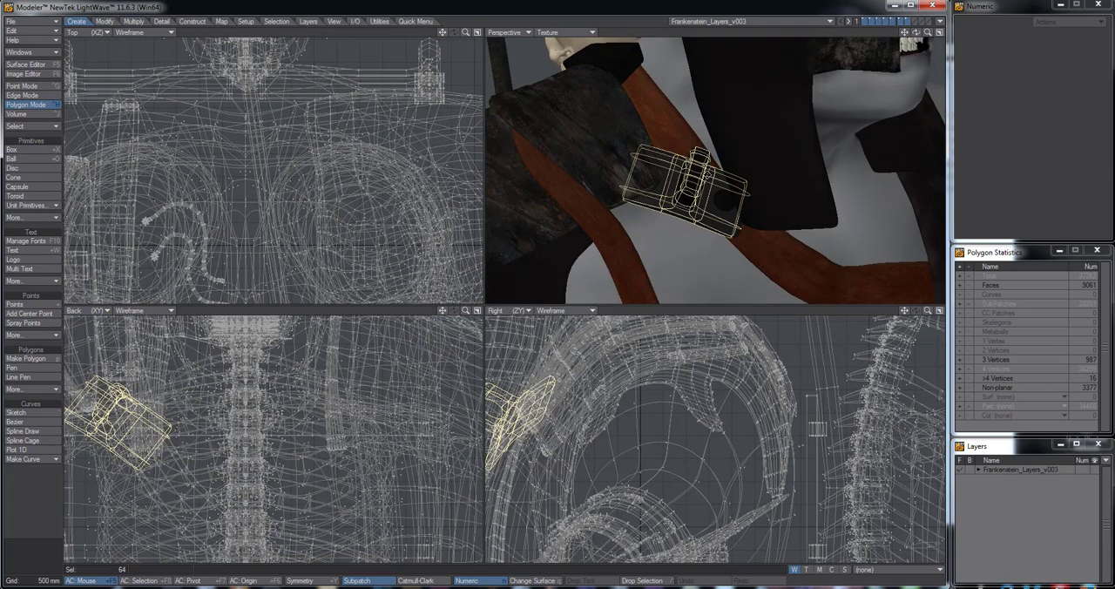
mouse_move(742, 199)
left_mouse_down("alt")
mouse_move(779, 197)
mouse_move(752, 196)
left_mouse_up("alt")
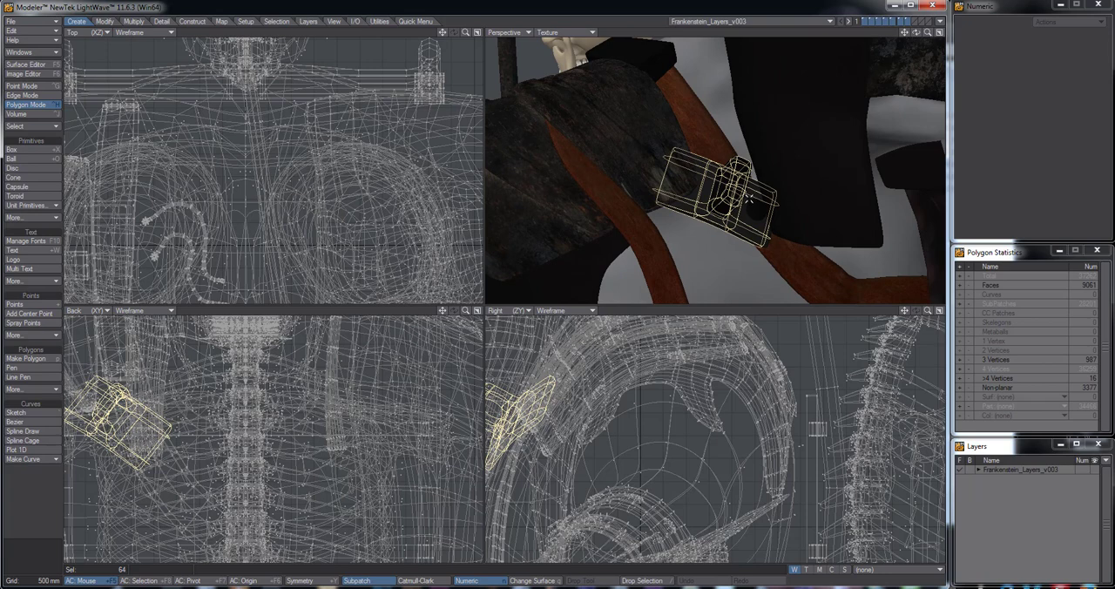
Create a new object and paste the copied chest strap bracket into it
left_click(40, 22)
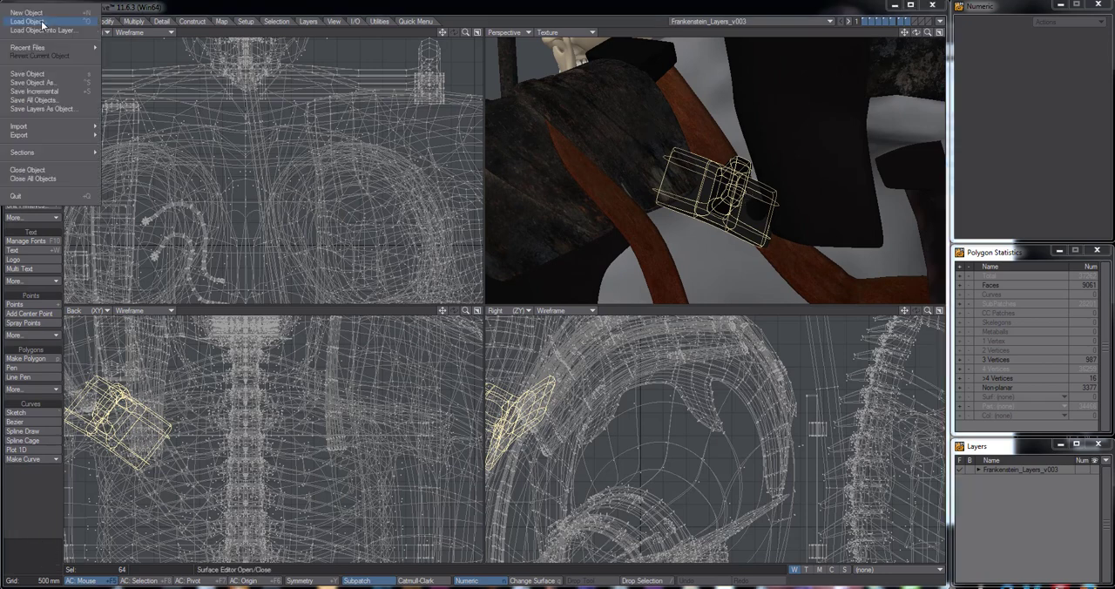
left_click(33, 12)
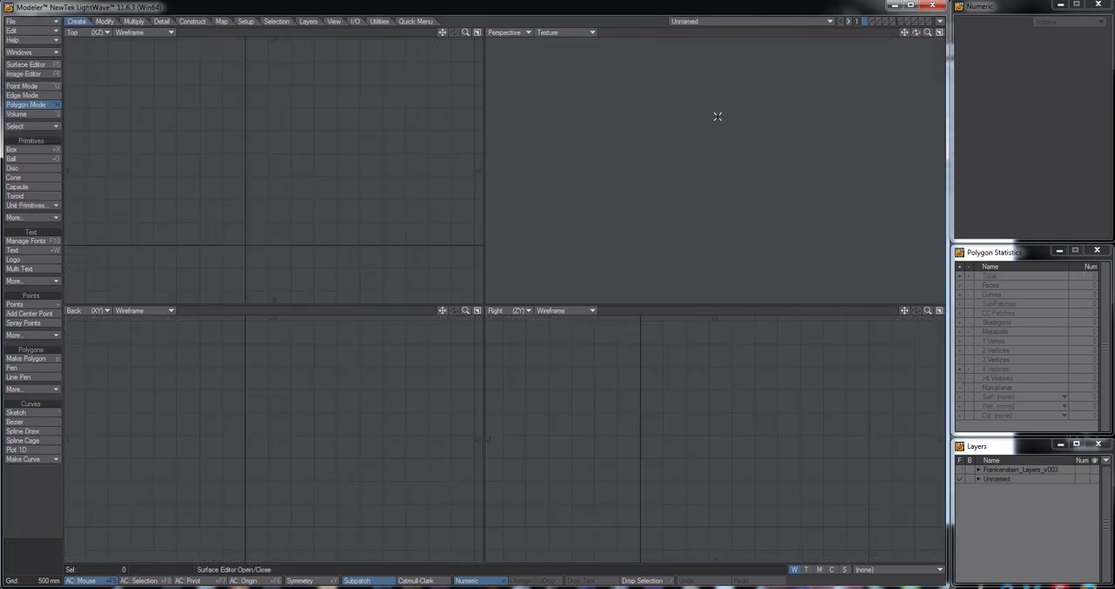
key("ctrl+v")
left_click_drag(739, 182, 666, 184, "alt")
left_click_drag(351, 199, 375, 157, "alt")
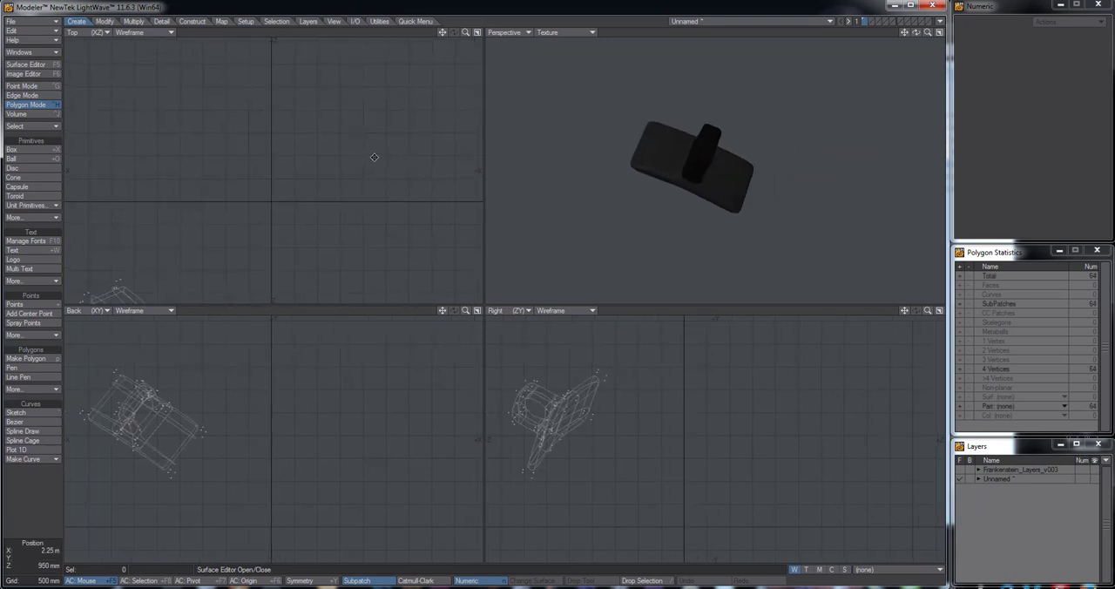
key("a")
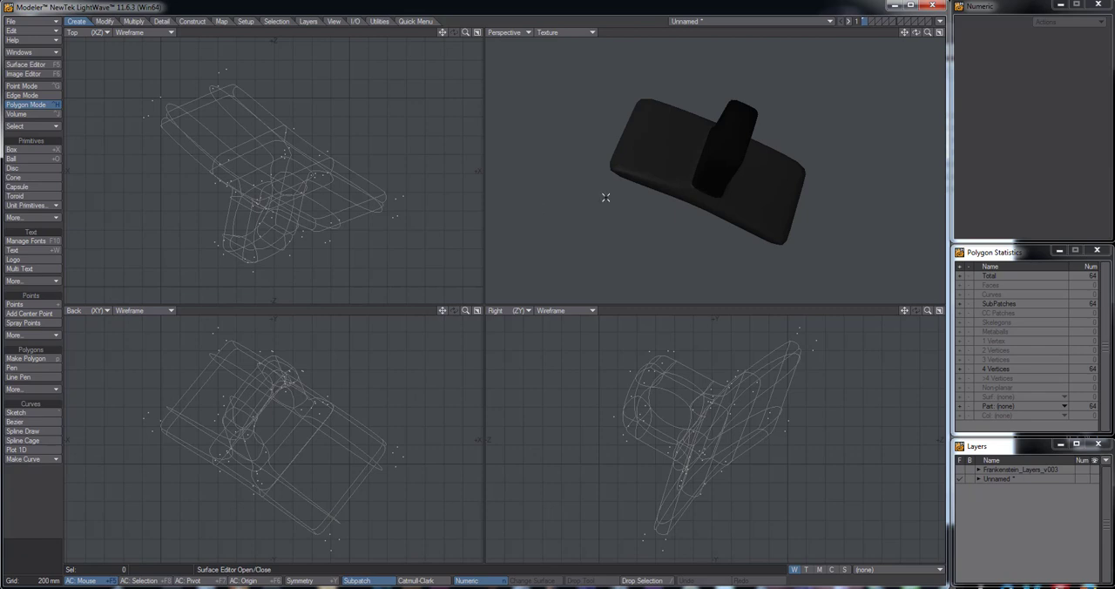
Assign the Default surface to the pasted bracket
left_click_drag(709, 169, 758, 162, "alt")
key("q")
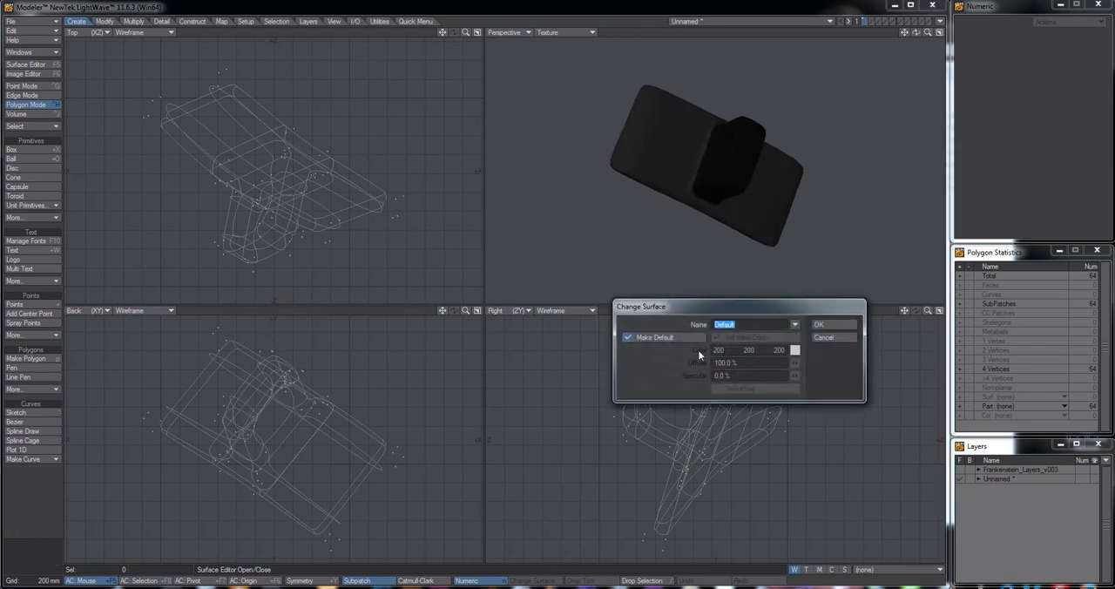
left_click(819, 324)
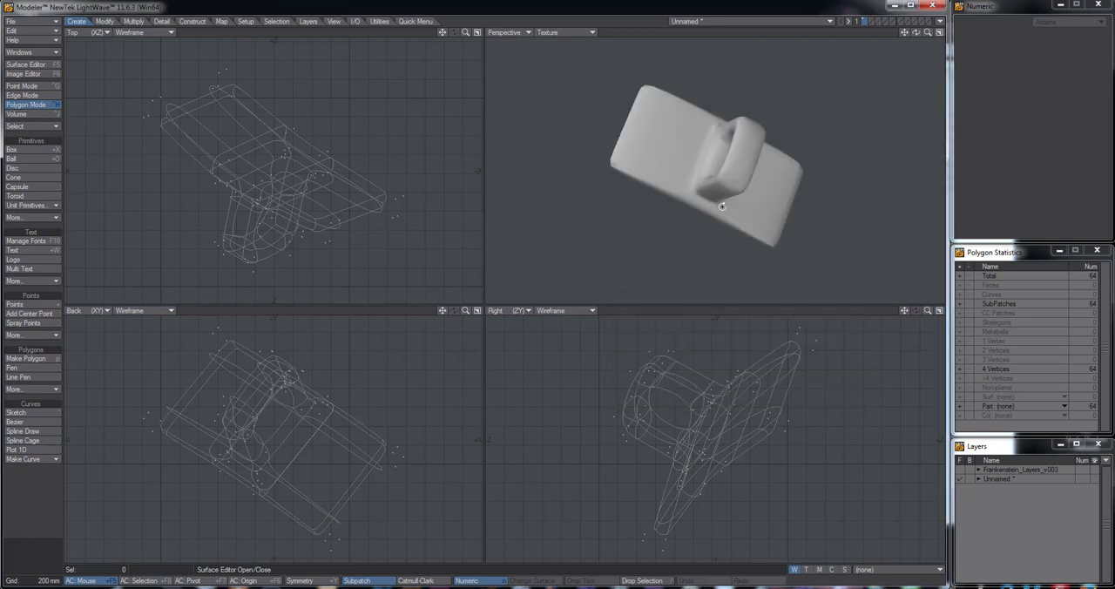
left_click_drag(805, 227, 728, 246, "alt")
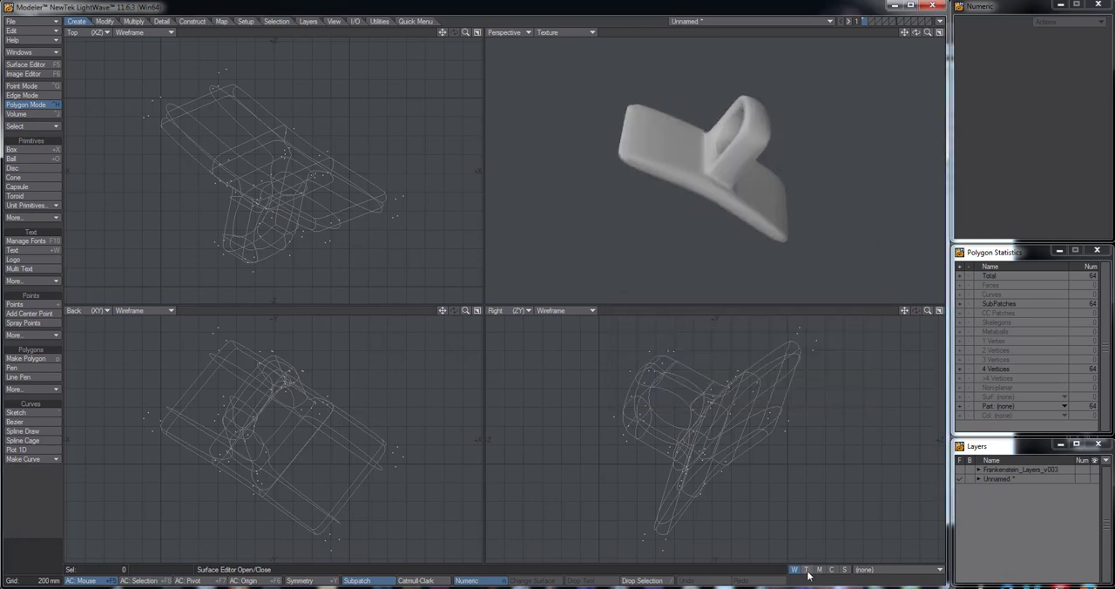
Switch the vertex maps to texture type with (none) chosen and change the Top view to UV Texture
left_click(884, 570)
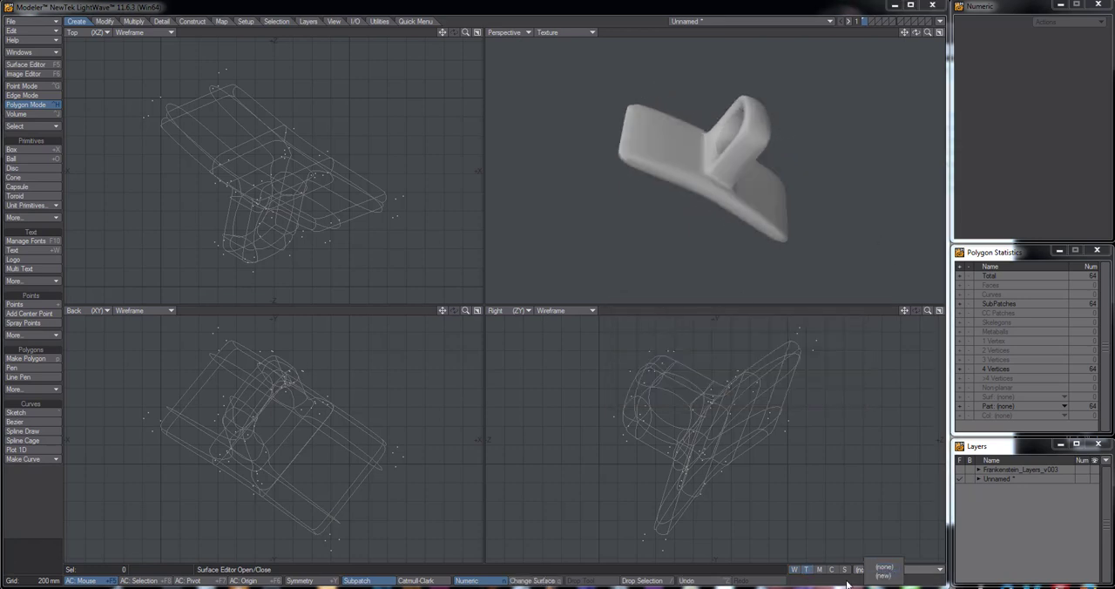
left_click(884, 568)
left_click_drag(724, 169, 692, 178, "alt")
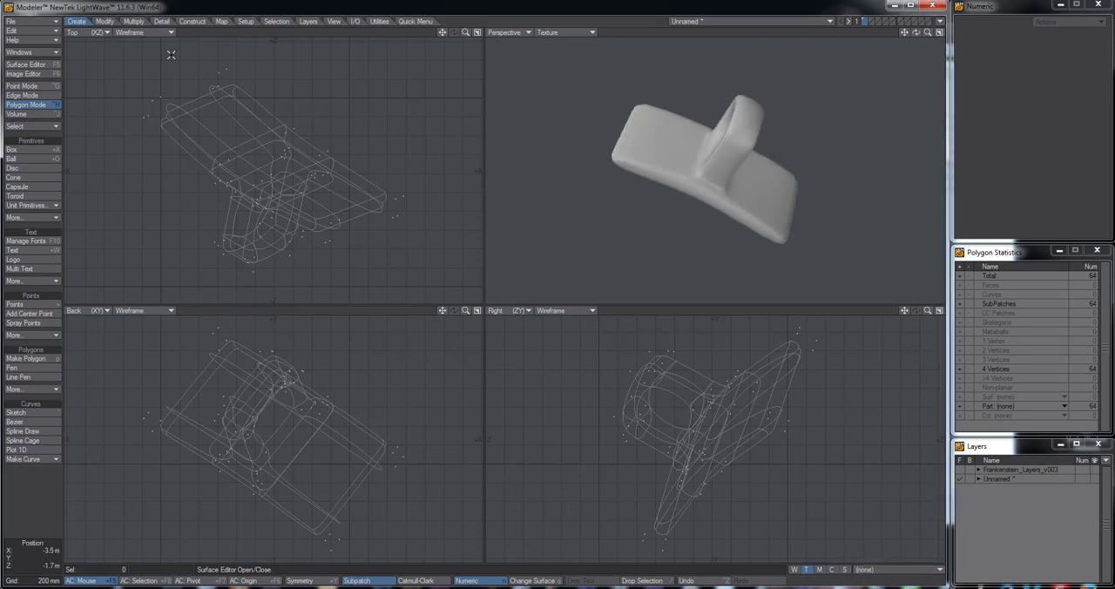
left_click(75, 32)
left_click(90, 92)
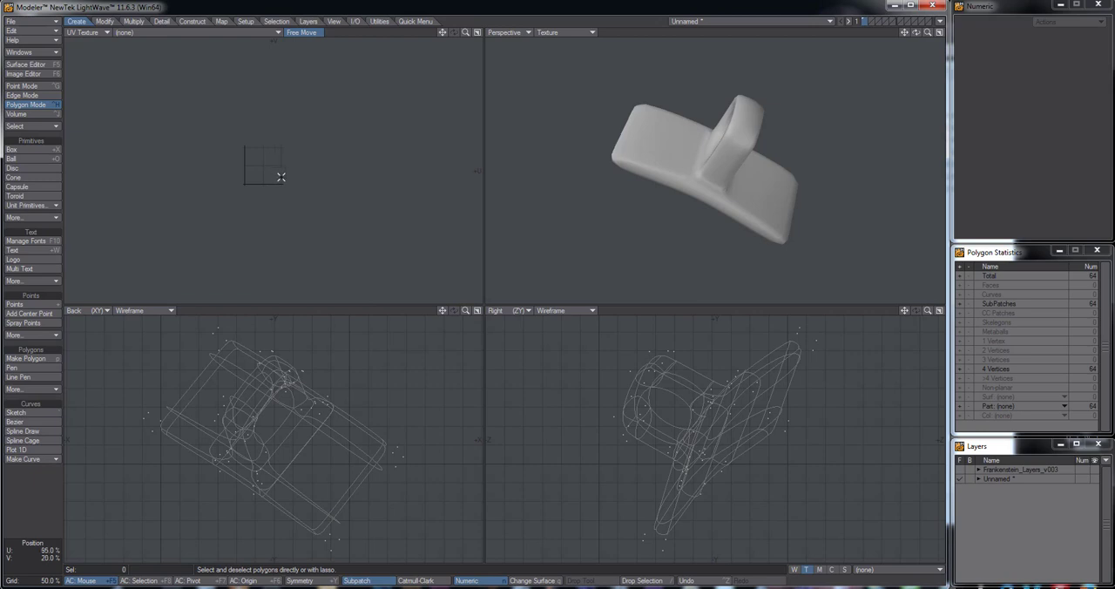
scroll(273, 176, "up", 5)
left_click_drag(253, 164, 312, 191, "alt")
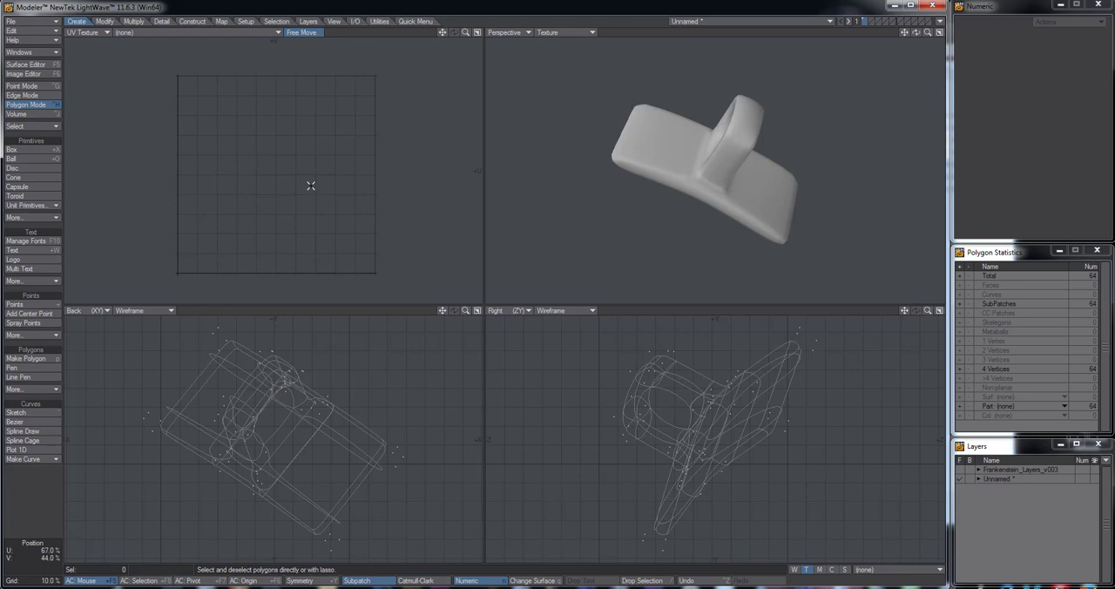
scroll(341, 182, "down", 1)
scroll(675, 180, "up", 1)
scroll(722, 183, "down", 1)
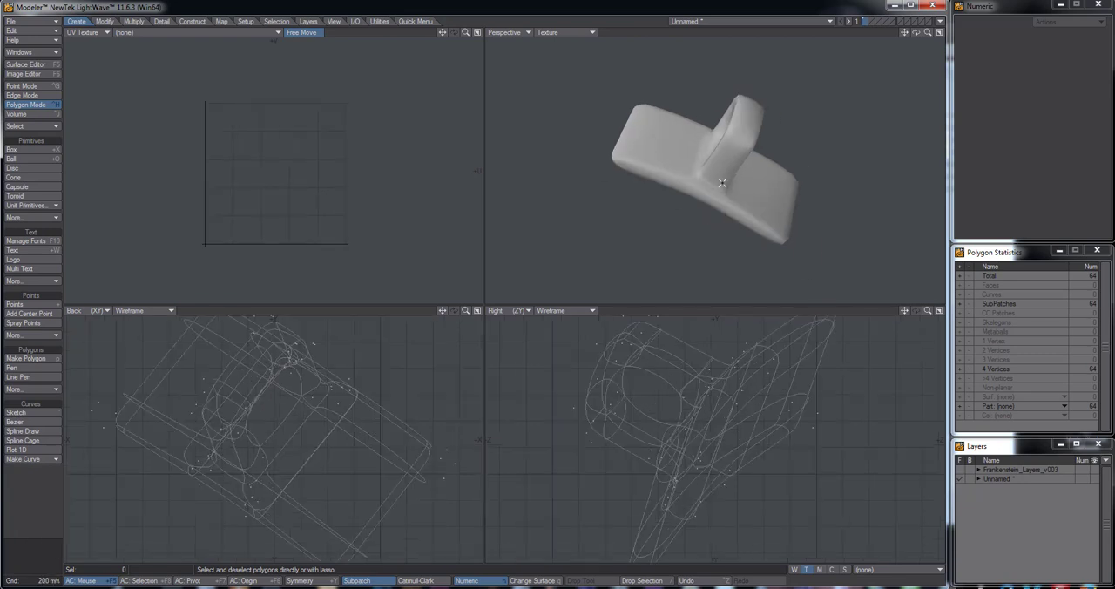
scroll(722, 182, "down", 1)
scroll(723, 179, "up", 2)
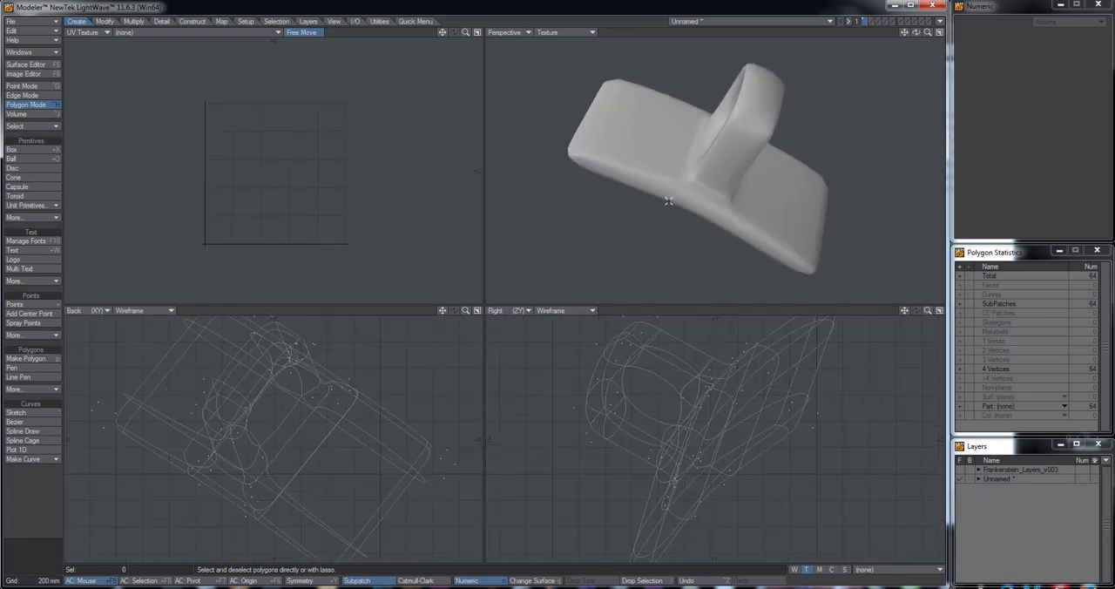
mouse_move(349, 190)
left_mouse_down("alt")
mouse_move(339, 177)
mouse_move(349, 177)
left_mouse_up("alt")
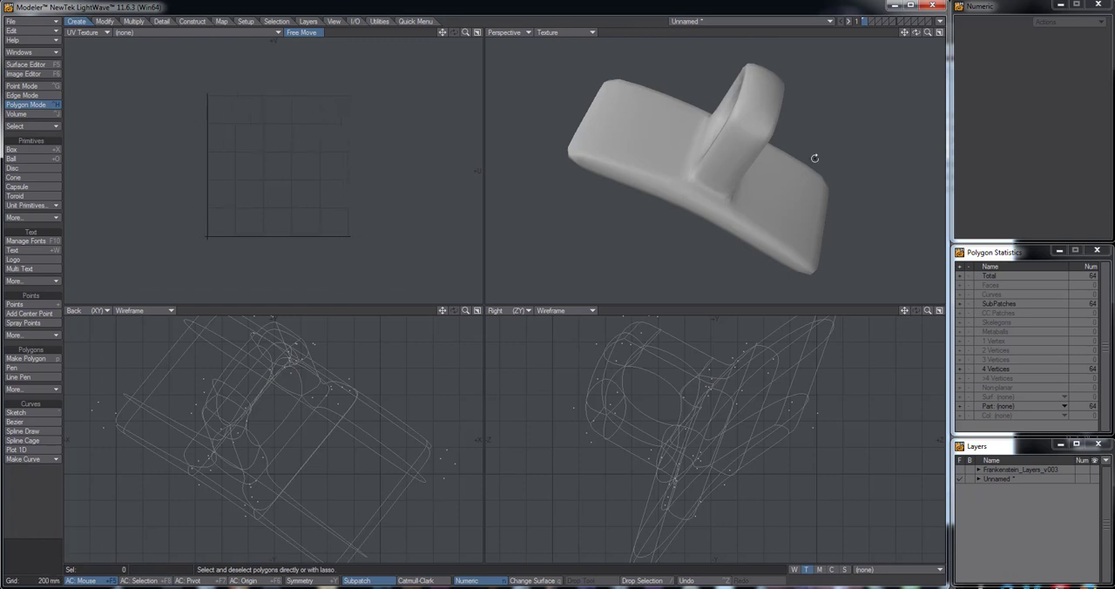
left_click_drag(814, 158, 768, 186, "alt")
Save the bracket object as Franks_Chest_Strap_Chain_Harness in the Frankenstein Objects folder
left_click(32, 20)
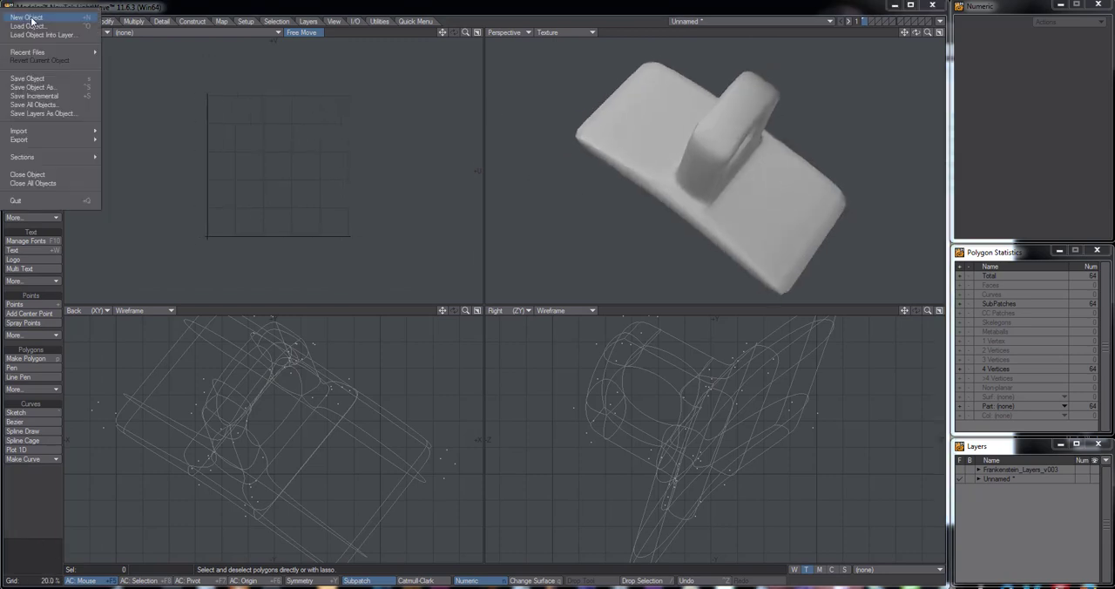
left_click(38, 88)
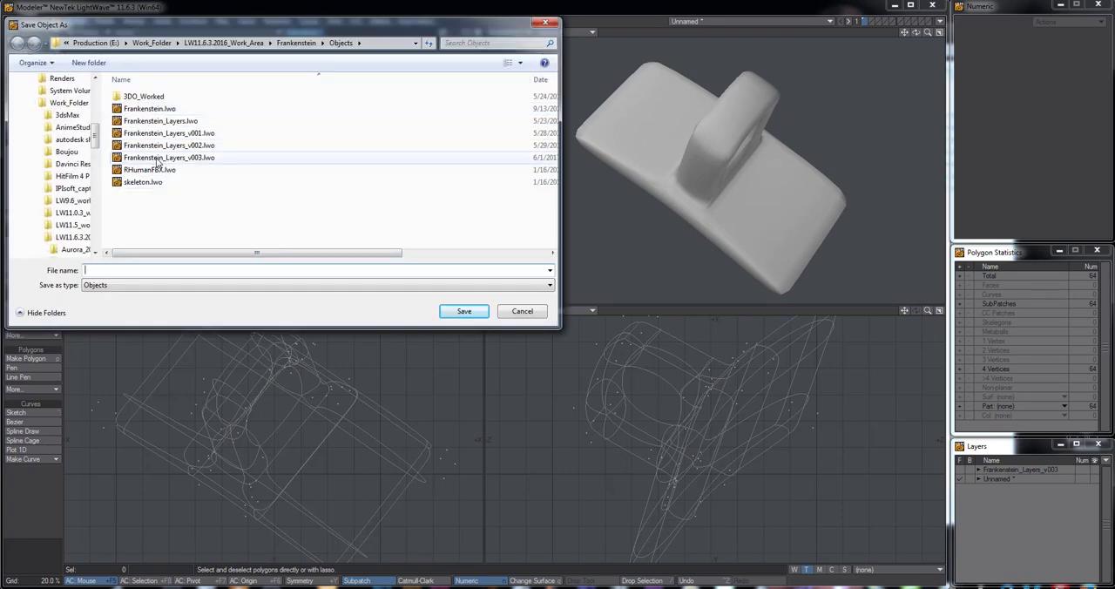
type("Fran")
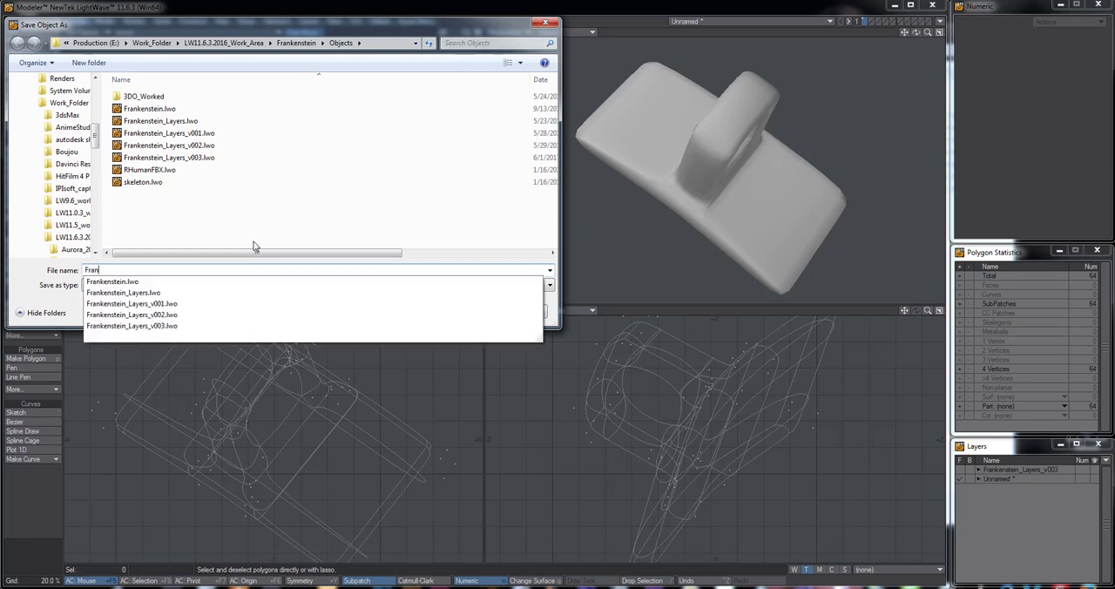
type("ks_Chest_Strap_Chain_Harness")
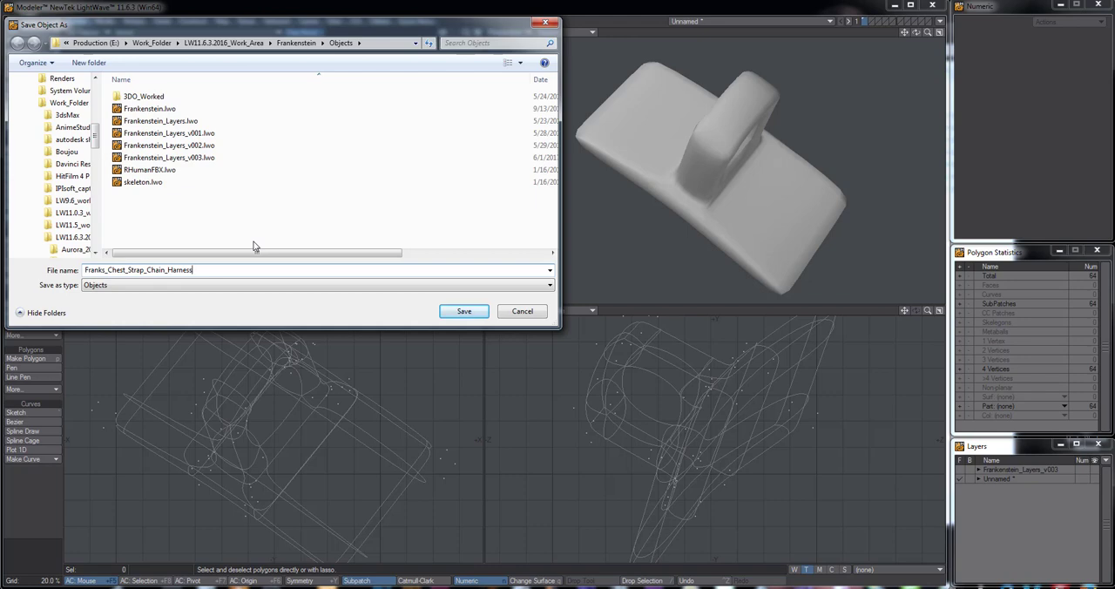
key("Return")
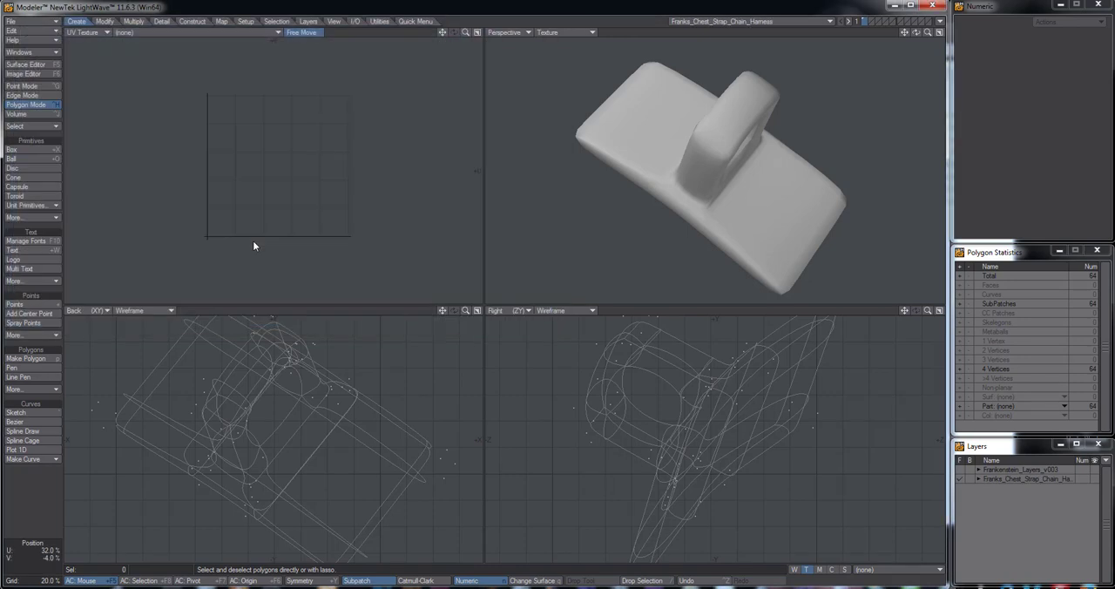
Restart Modeler with an empty object and check the surface list in the Surface Editor
left_click(933, 7)
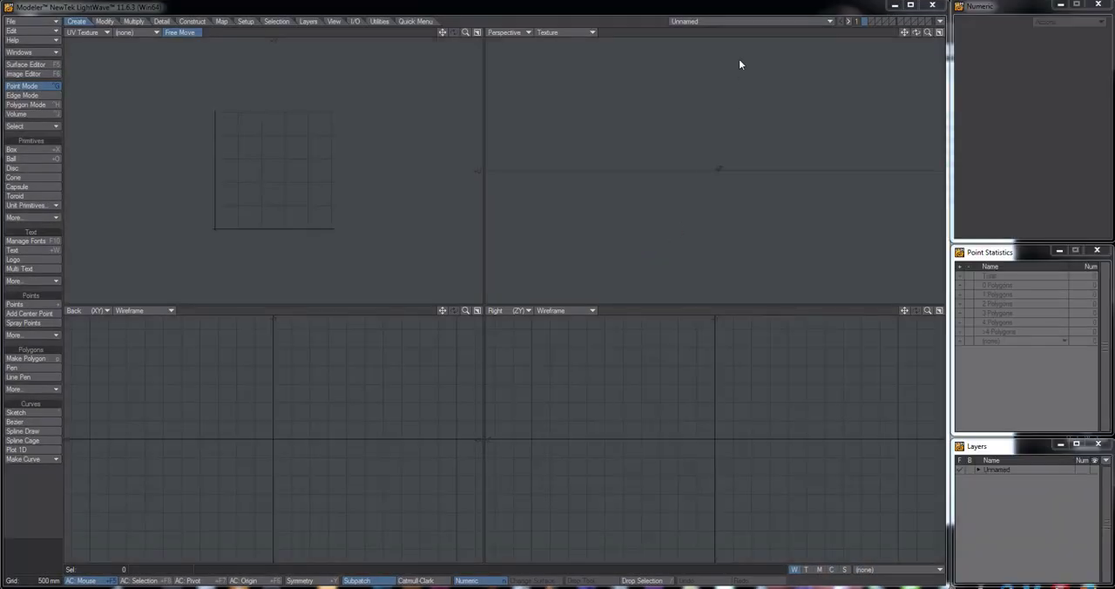
left_click(27, 66)
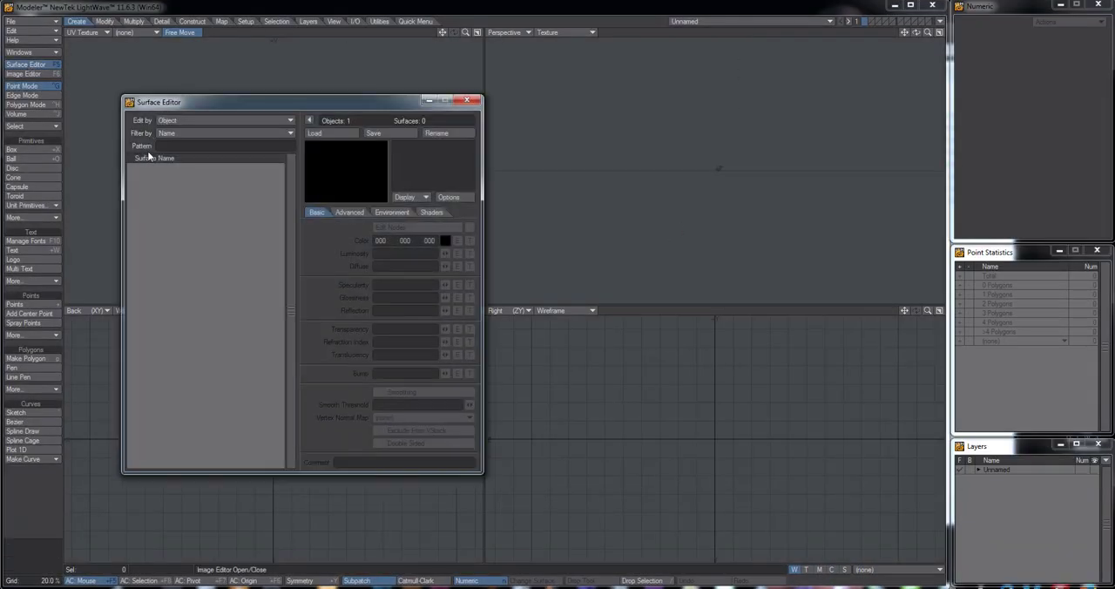
left_click(467, 101)
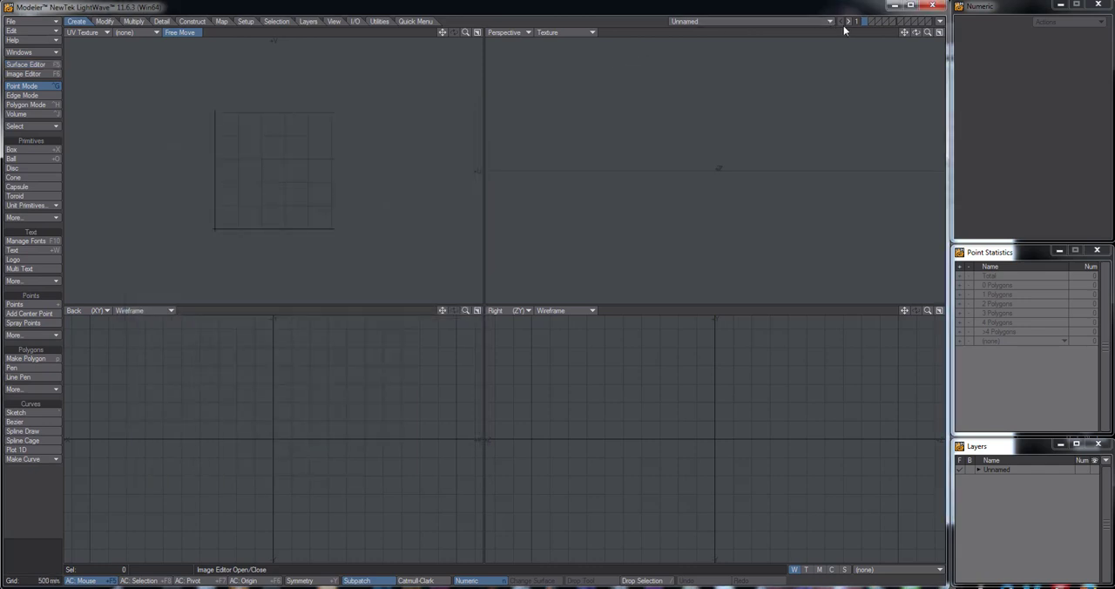
Load the Franks_Chest_Strap_Chain_Harness.lwo object and fit it in the views
left_click(14, 21)
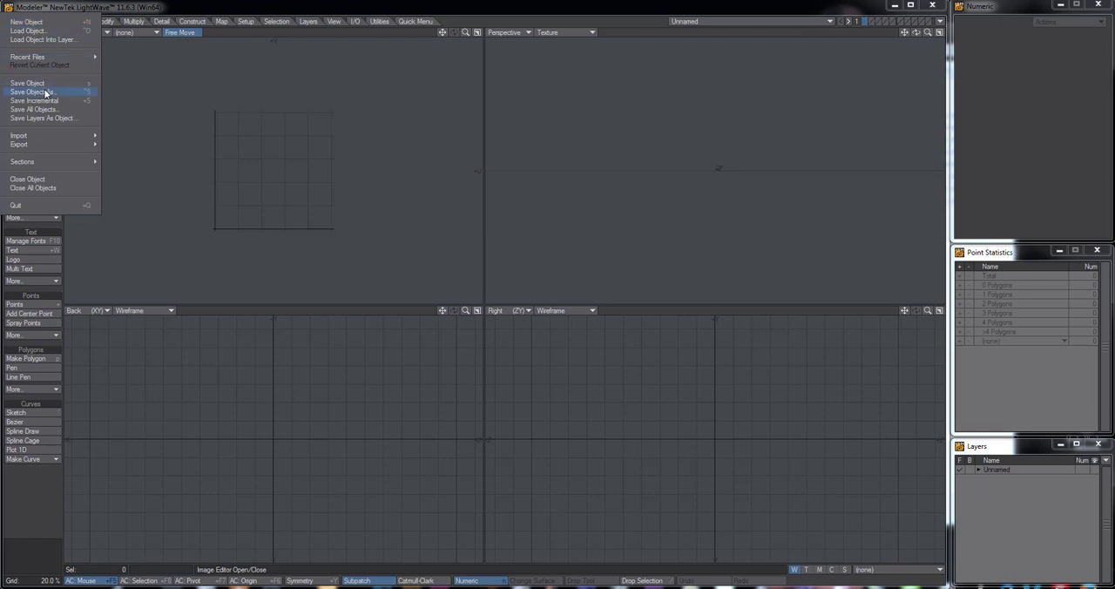
left_click(28, 32)
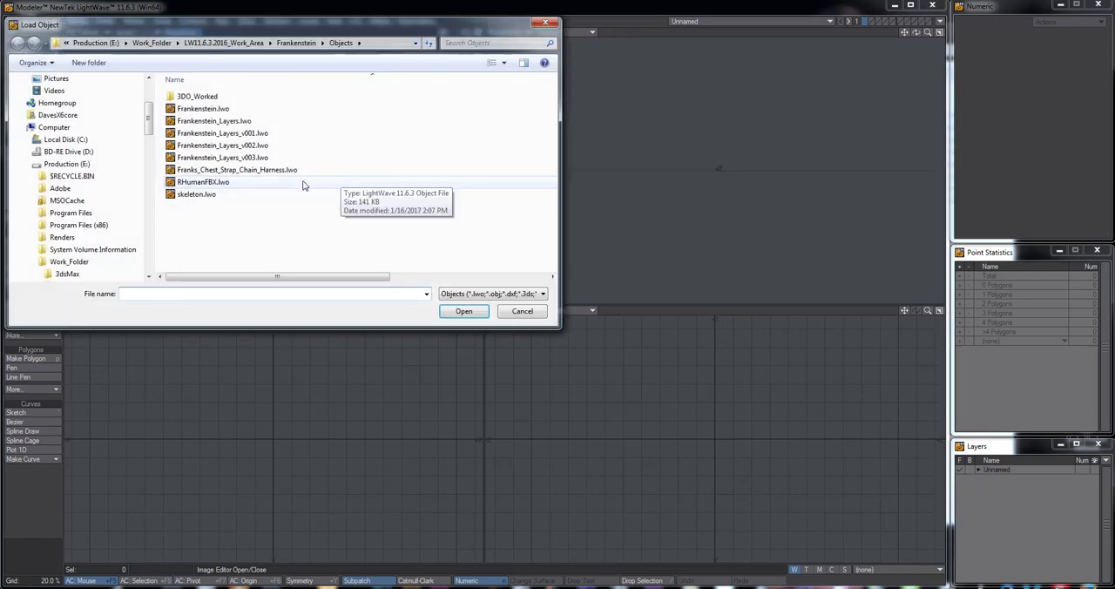
double_click(246, 170)
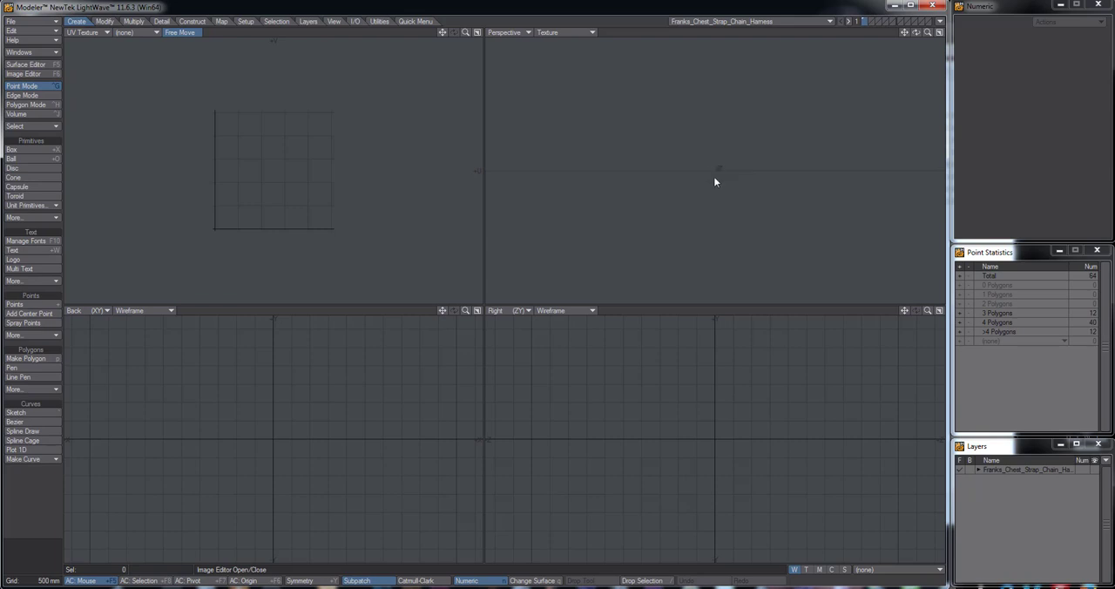
key("a")
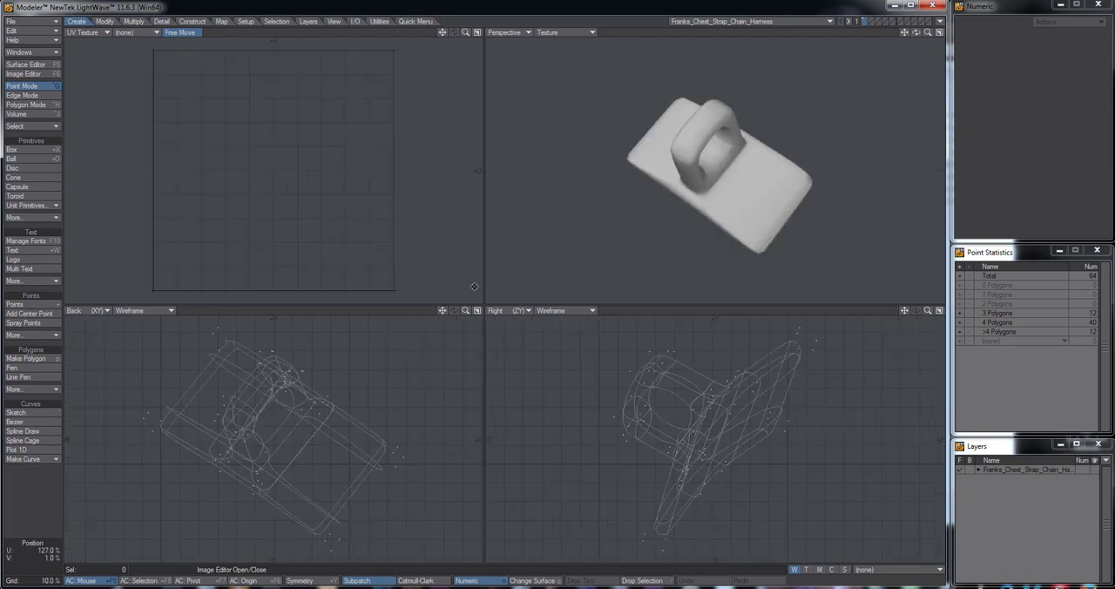
left_click_drag(736, 174, 806, 169, "alt")
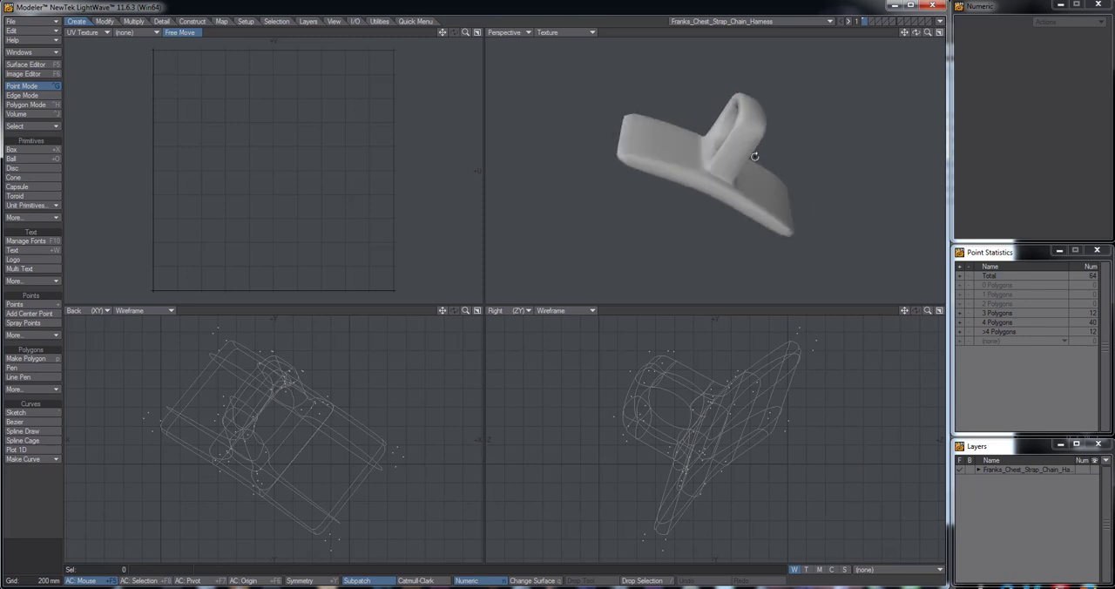
Turn on Smoothing for the harness object's Default surface
left_click(41, 66)
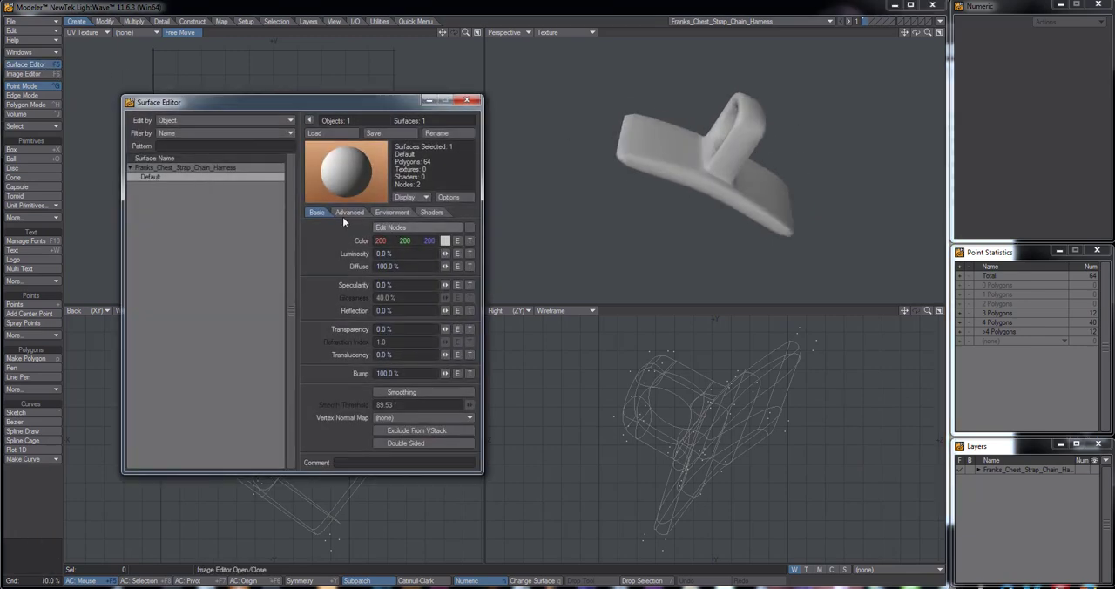
left_click(406, 392)
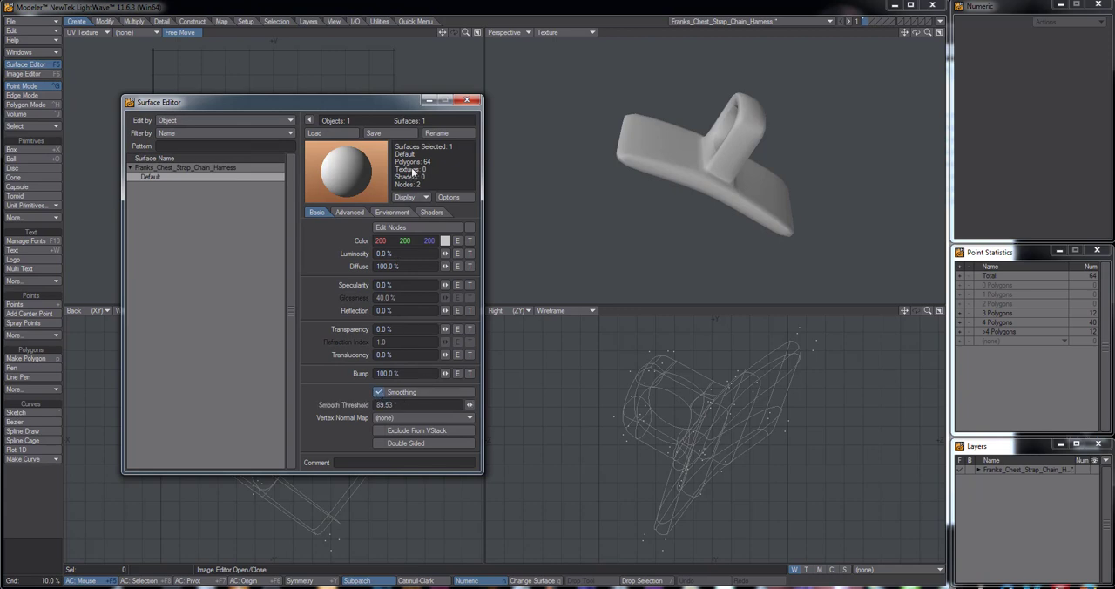
left_click(470, 103)
Try selecting the polygons of the upright ring on the smoothed bracket in polygon mode
left_click_drag(697, 140, 679, 202, "alt")
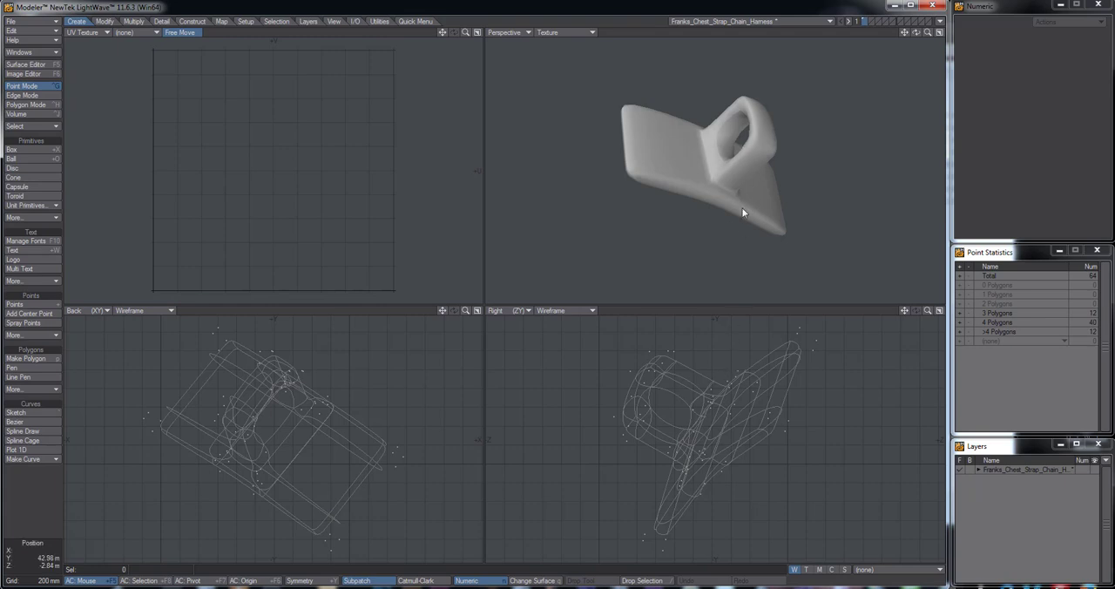
left_click_drag(743, 183, 730, 204, "alt")
scroll(730, 204, "up", 2)
scroll(730, 203, "up", 2)
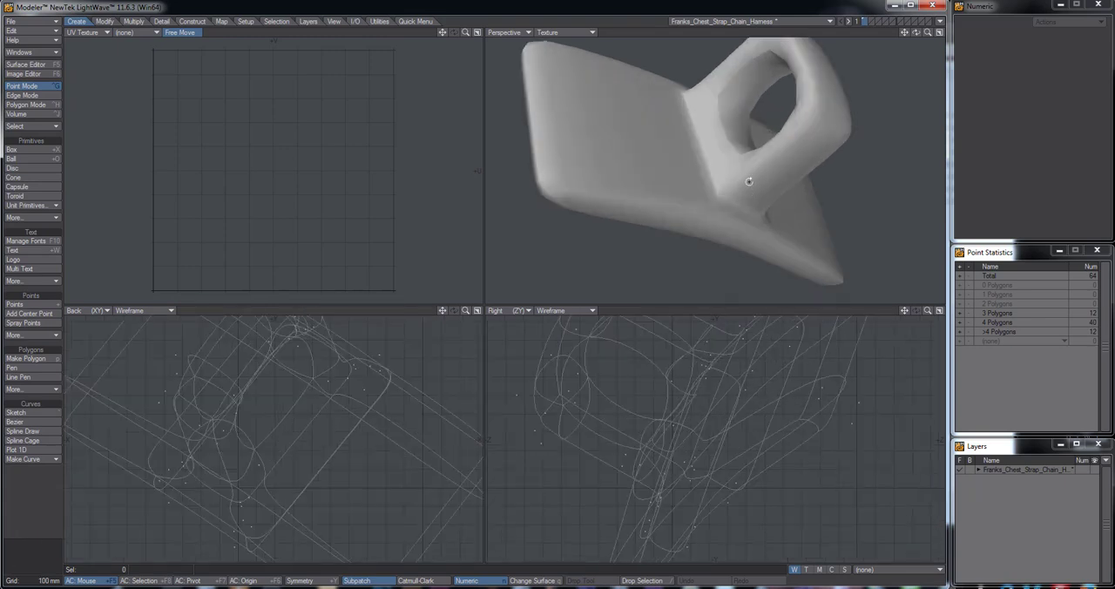
left_click_drag(749, 158, 733, 184, "alt+shift")
scroll(750, 180, "down", 2)
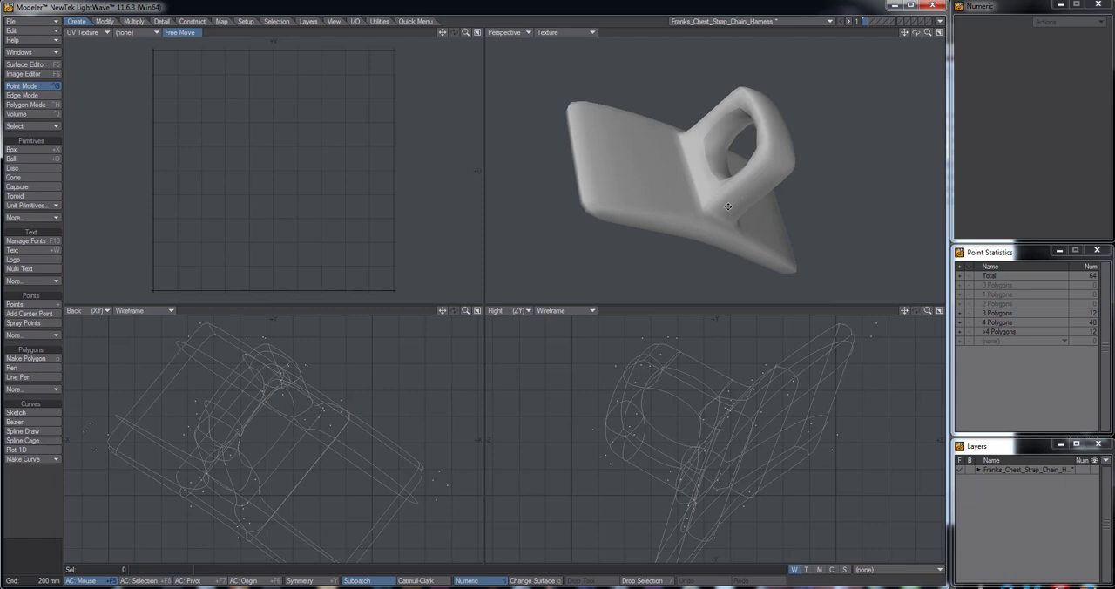
key("space")
key("space")
key("space")
key("space")
key("space")
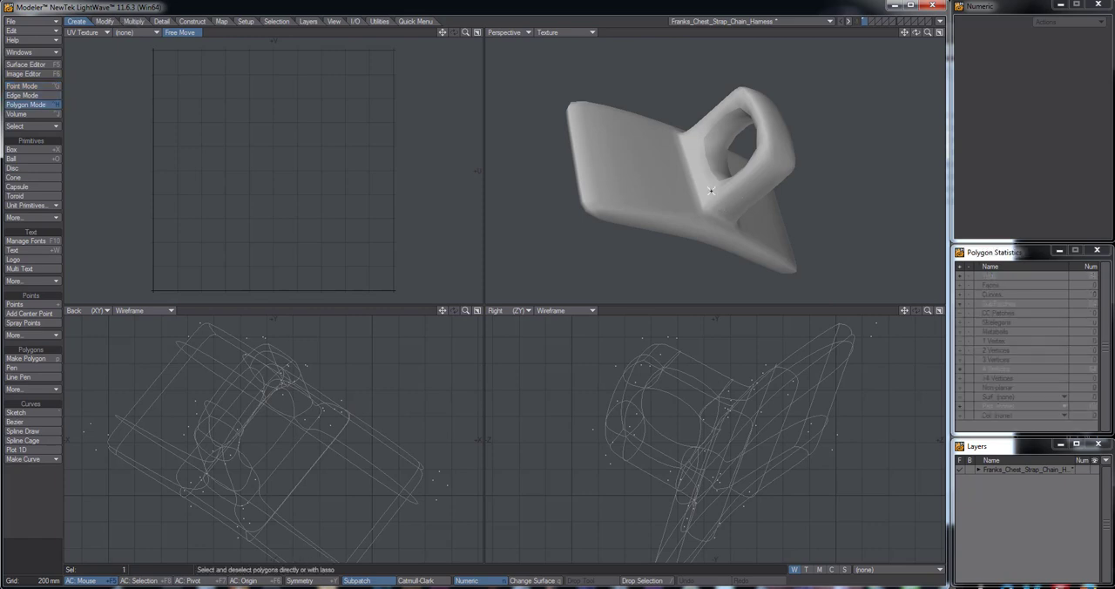
left_click_drag(711, 190, 699, 165)
mouse_move(740, 198)
left_mouse_down("alt")
mouse_move(732, 222)
mouse_move(749, 239)
mouse_move(781, 149)
mouse_move(717, 164)
mouse_move(676, 190)
left_mouse_up("alt")
mouse_move(699, 225)
left_mouse_down("alt")
mouse_move(687, 211)
mouse_move(719, 128)
mouse_move(689, 259)
mouse_move(707, 132)
mouse_move(749, 212)
mouse_move(702, 168)
left_mouse_up("alt")
left_click_drag(688, 132, 660, 113, "shift")
left_click_drag(667, 115, 730, 153, "alt")
mouse_move(725, 146)
left_mouse_down("shift")
mouse_move(727, 108)
mouse_move(794, 182)
left_mouse_up("shift")
left_click_drag(724, 154, 730, 88, "shift")
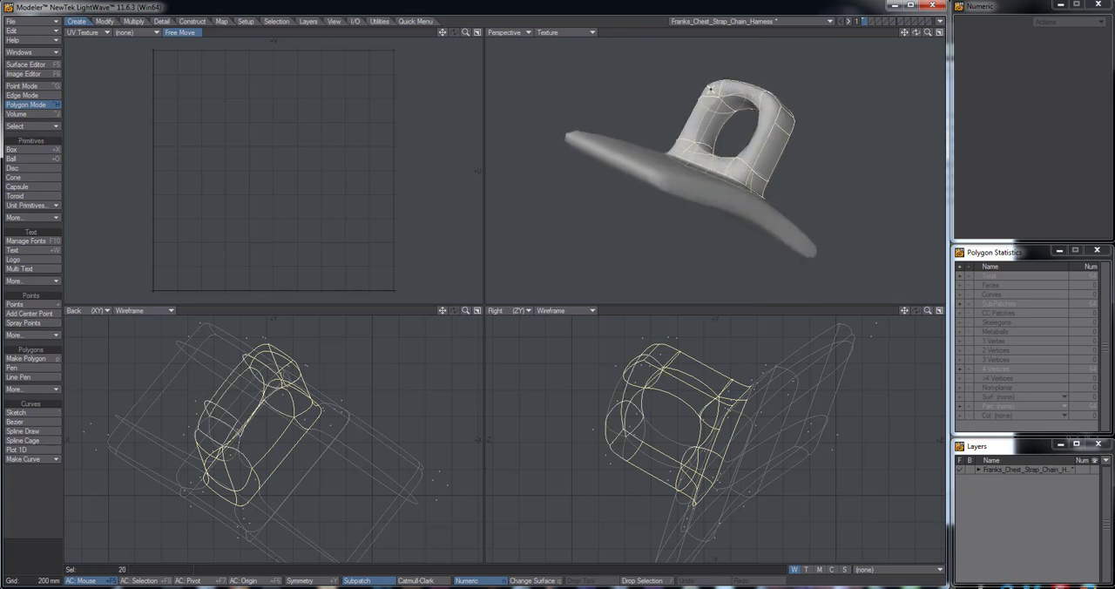
left_click_drag(726, 184, 797, 221, "alt")
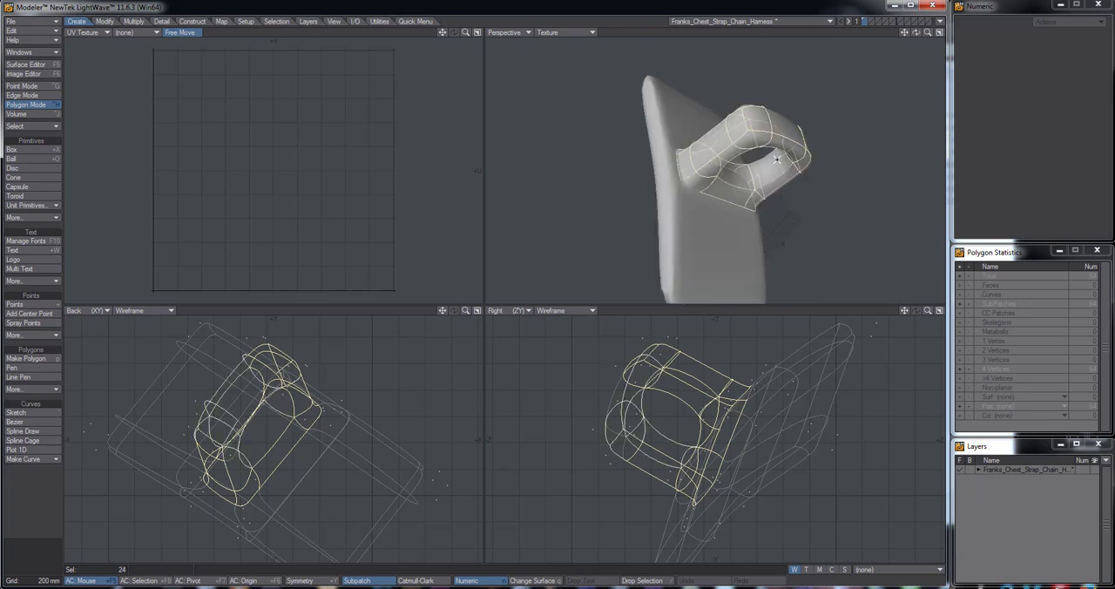
left_click_drag(759, 157, 693, 217, "alt")
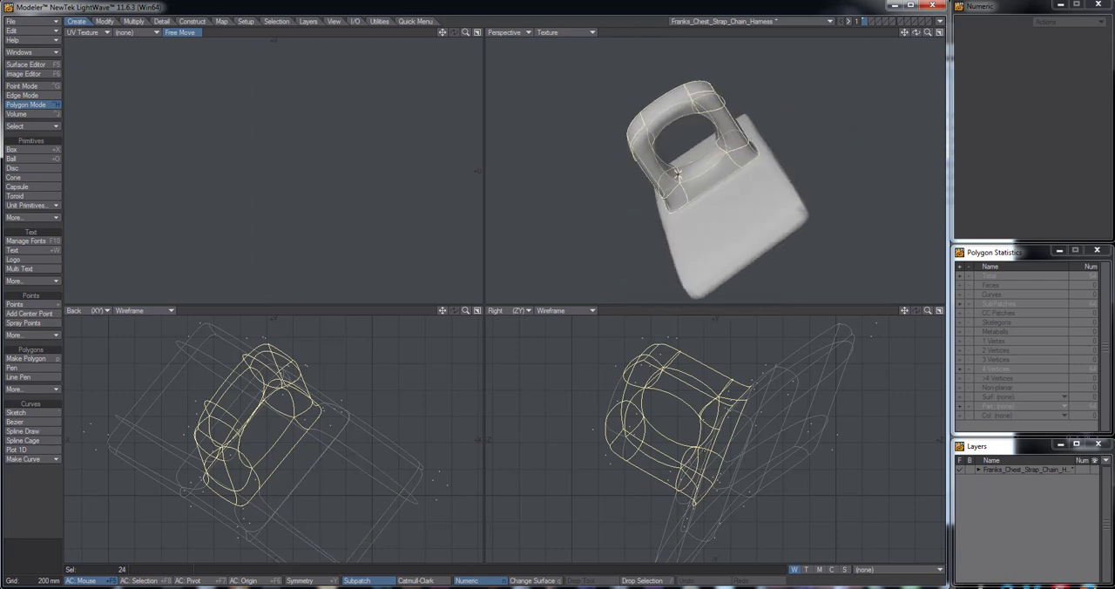
left_click_drag(698, 151, 712, 267, "alt")
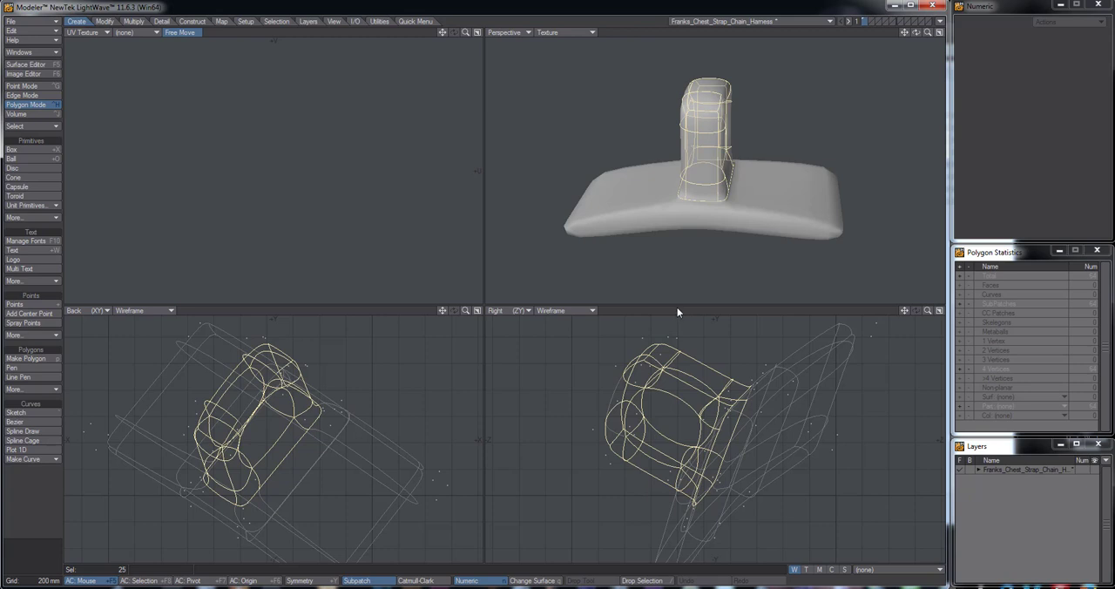
left_click(615, 396)
left_click_drag(749, 209, 725, 257, "alt")
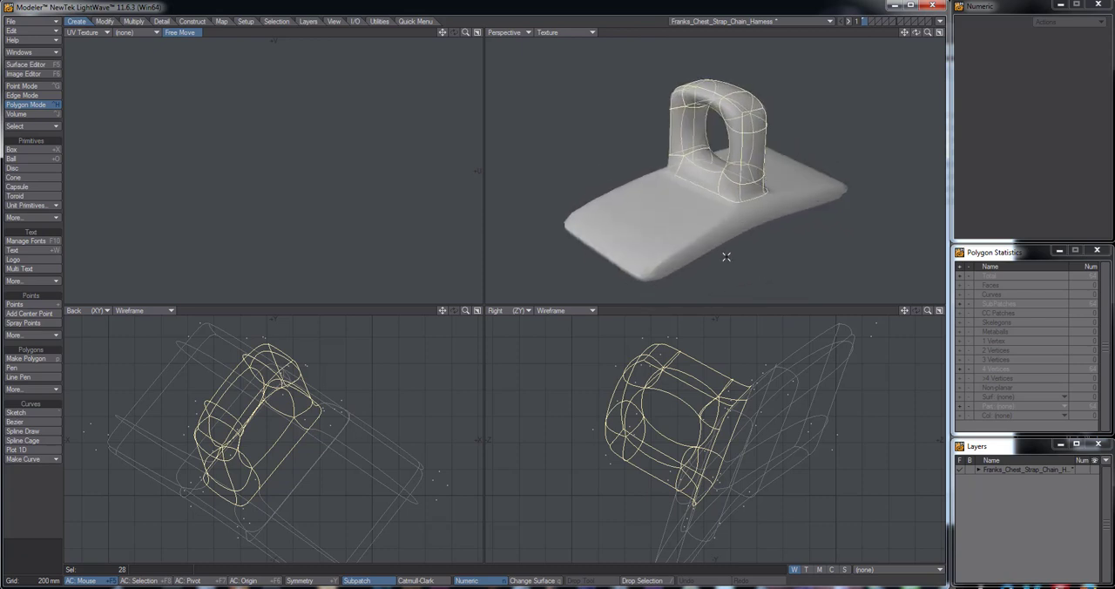
key("slash")
Compare the bracket with subpatch smoothing switched off and on from several angles
key("Tab")
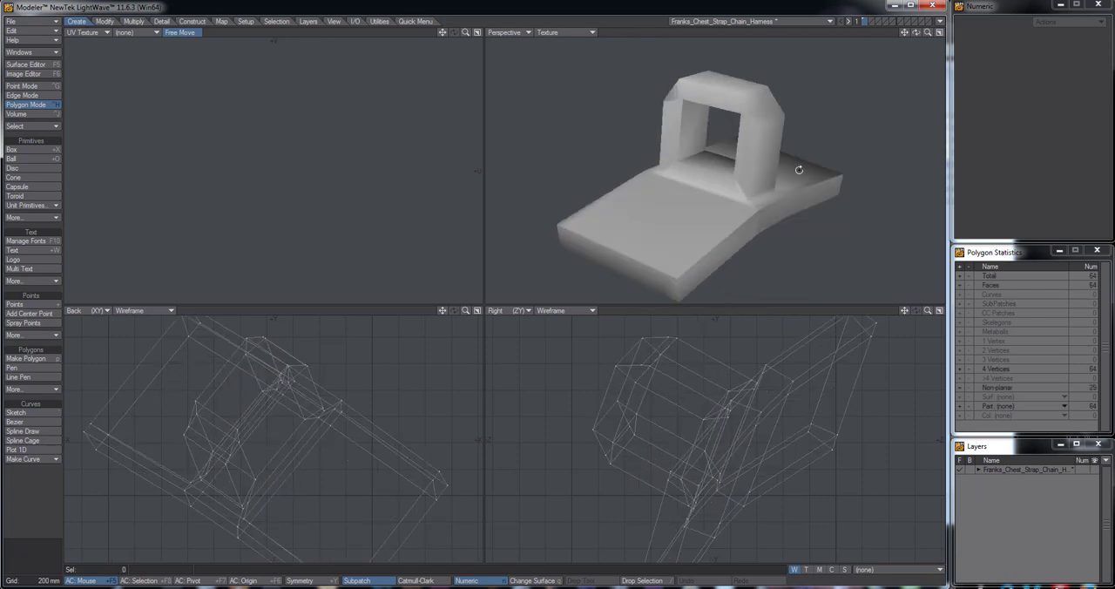
left_click_drag(725, 182, 678, 208, "alt")
key("Tab")
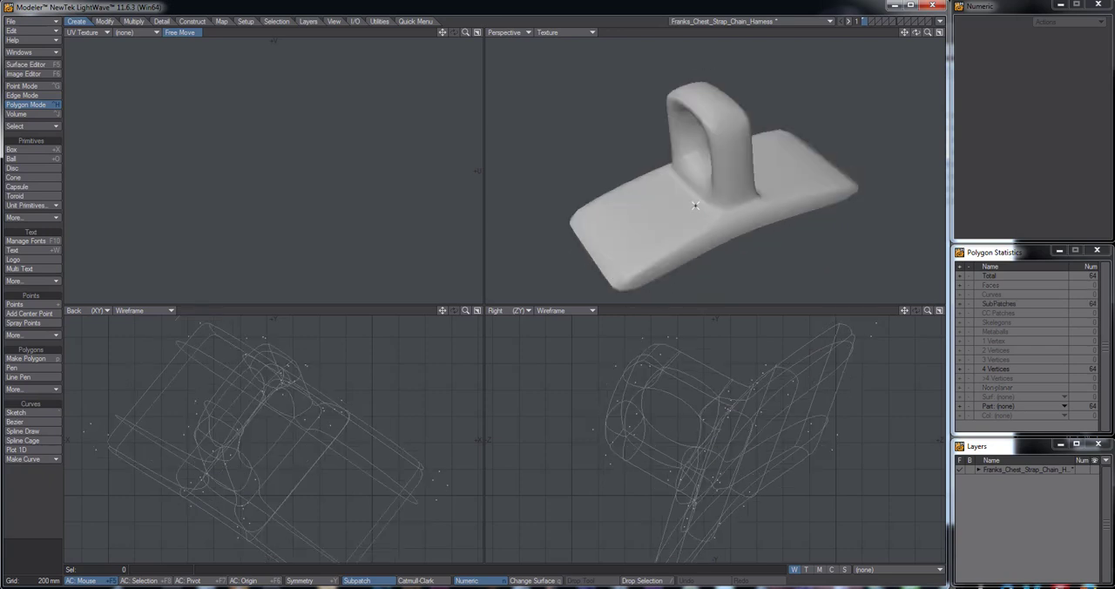
left_click_drag(691, 204, 780, 186, "alt")
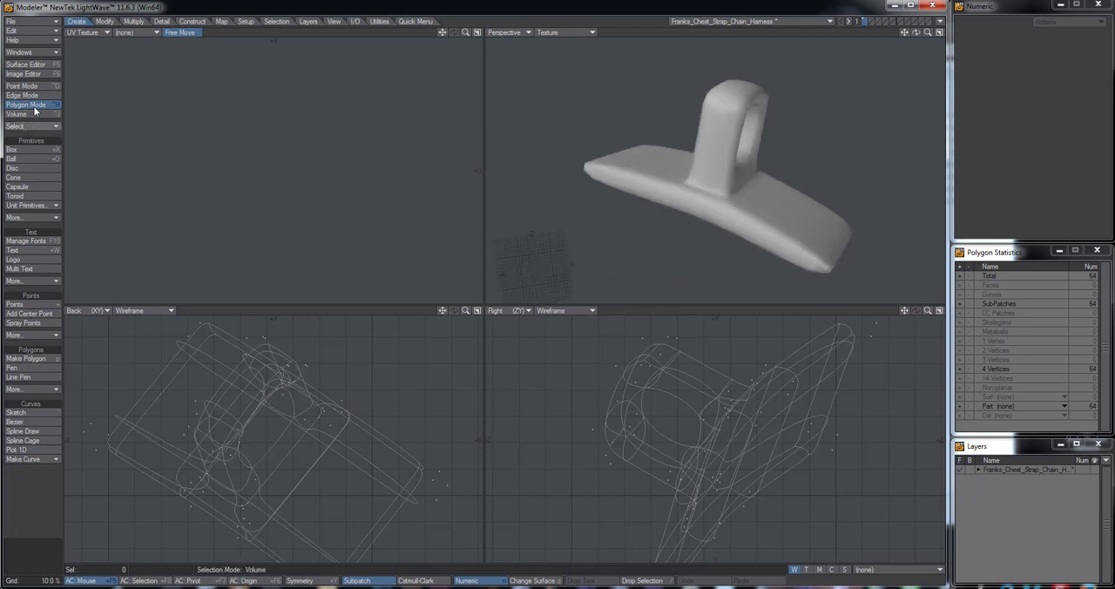
left_click_drag(628, 141, 822, 198, "alt")
key("Tab")
key("Tab")
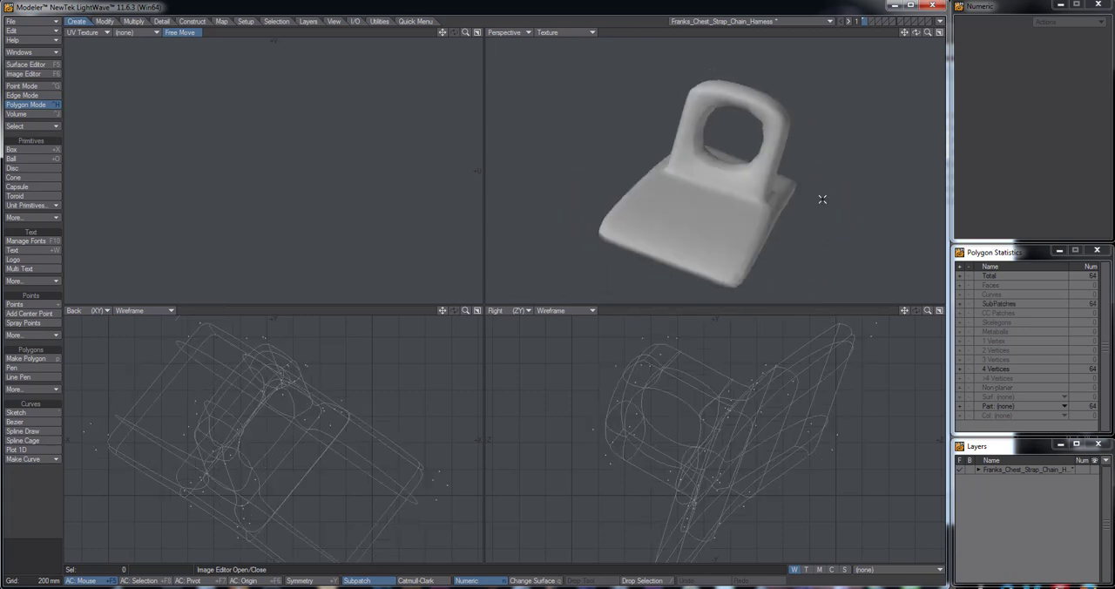
Convert the bracket's subpatches to plain faces and subdivide them with the Metaform method
key("Tab")
key("shift+d")
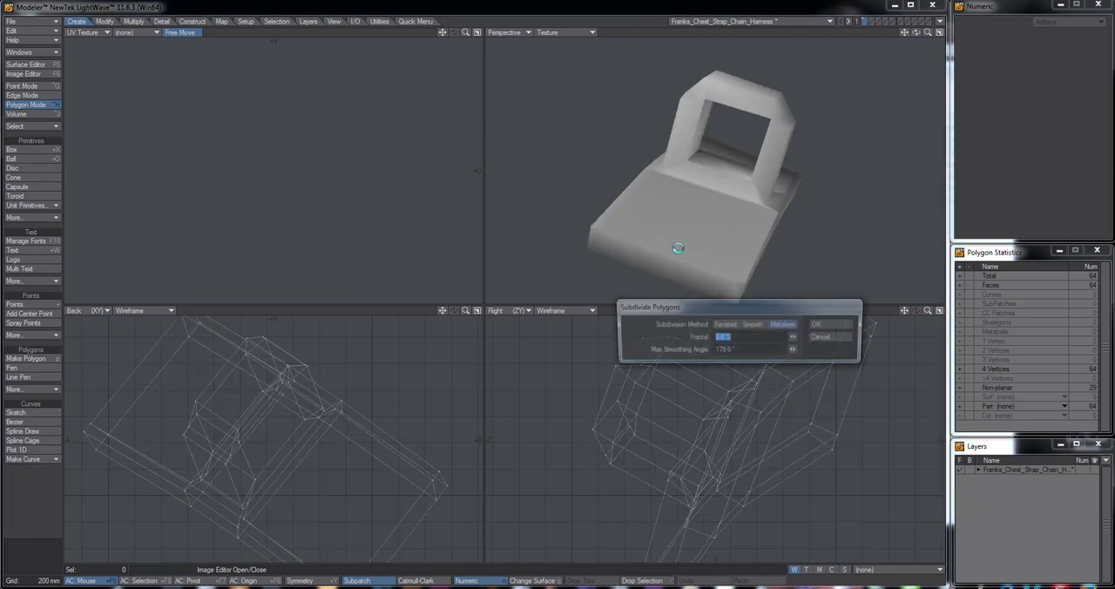
left_click(825, 327)
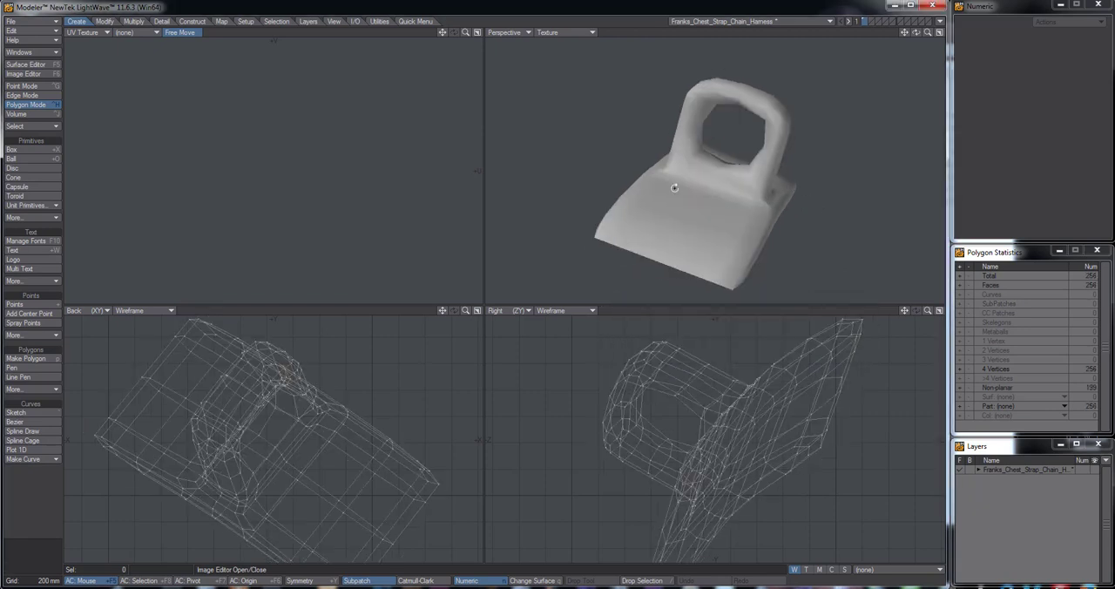
Set the Perspective view's shading to Textured Wire
left_click_drag(668, 187, 814, 190, "alt")
left_click(567, 33)
left_click(564, 88)
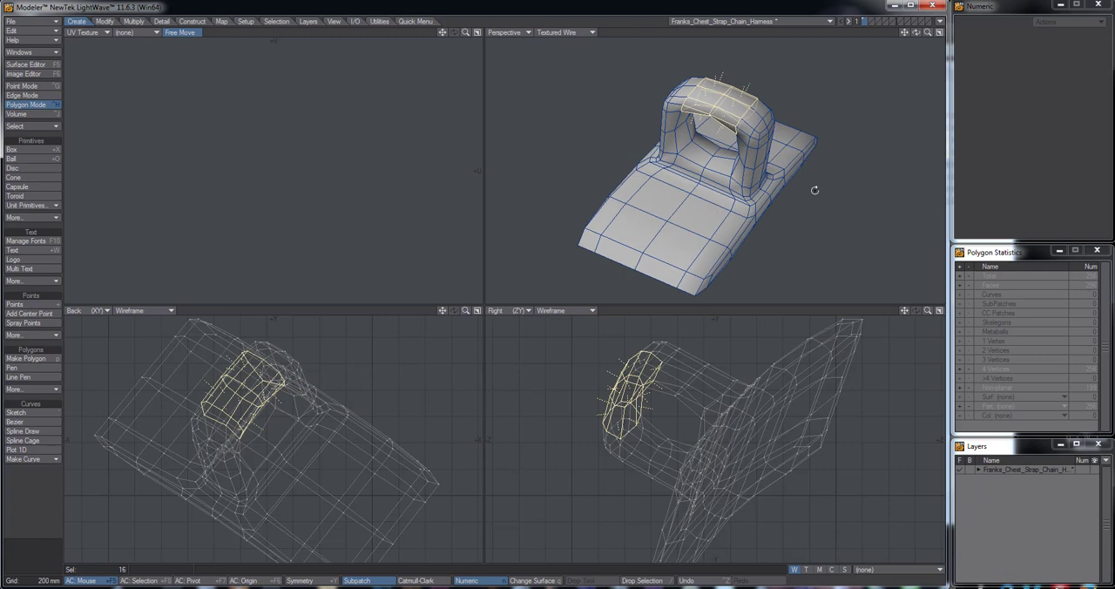
Expand the selection to the whole ring of the bracket, cut those polygons and paste them into layer 2
key("Left")
key("Right")
key("shift+bracketright")
key("shift+bracketright")
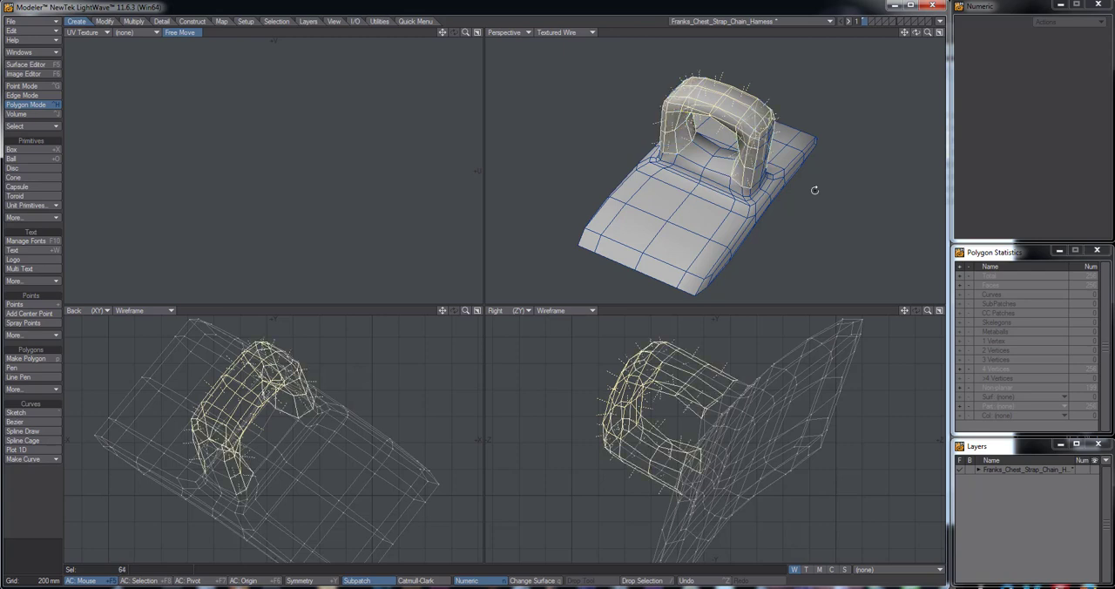
key("shift+bracketright")
left_click_drag(743, 200, 592, 197, "alt")
key("shift+bracketright")
left_click_drag(724, 167, 682, 202, "alt")
left_click_drag(745, 178, 770, 170, "alt")
key("Delete")
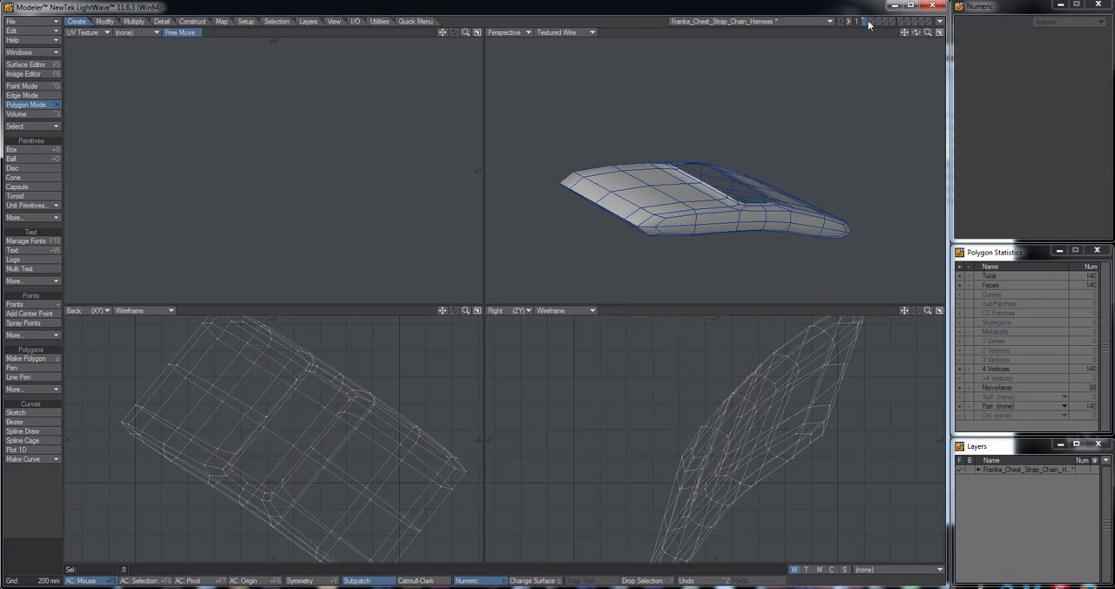
left_click(874, 21)
key("ctrl+v")
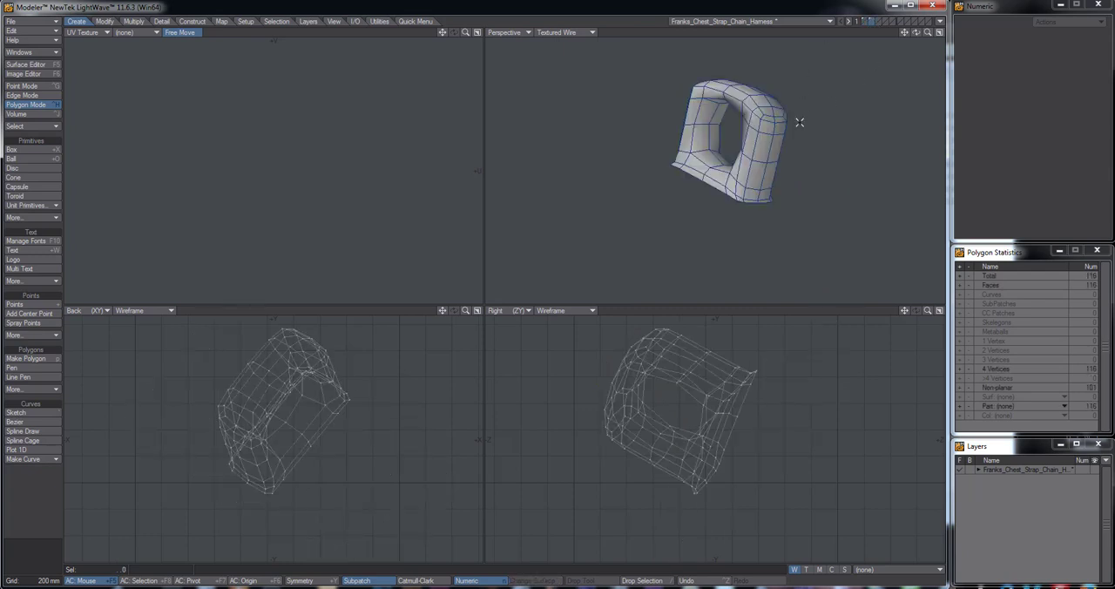
Show the base plate's layer 1 as background, bring up the mapping tools and fit the UV Texture view
left_click(865, 29)
left_click_drag(827, 99, 640, 204, "alt")
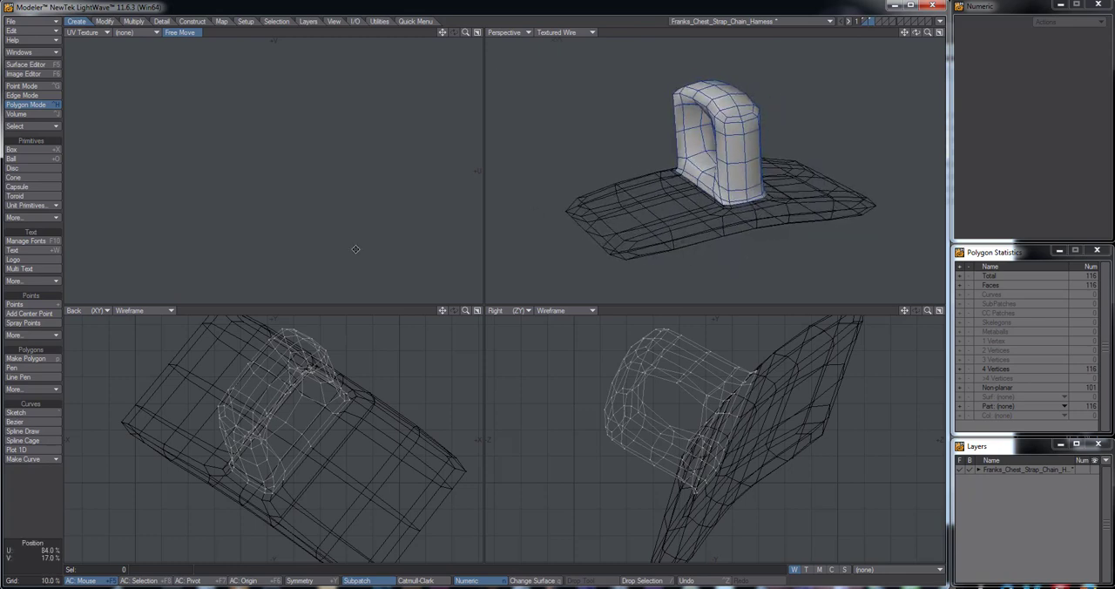
left_click(222, 22)
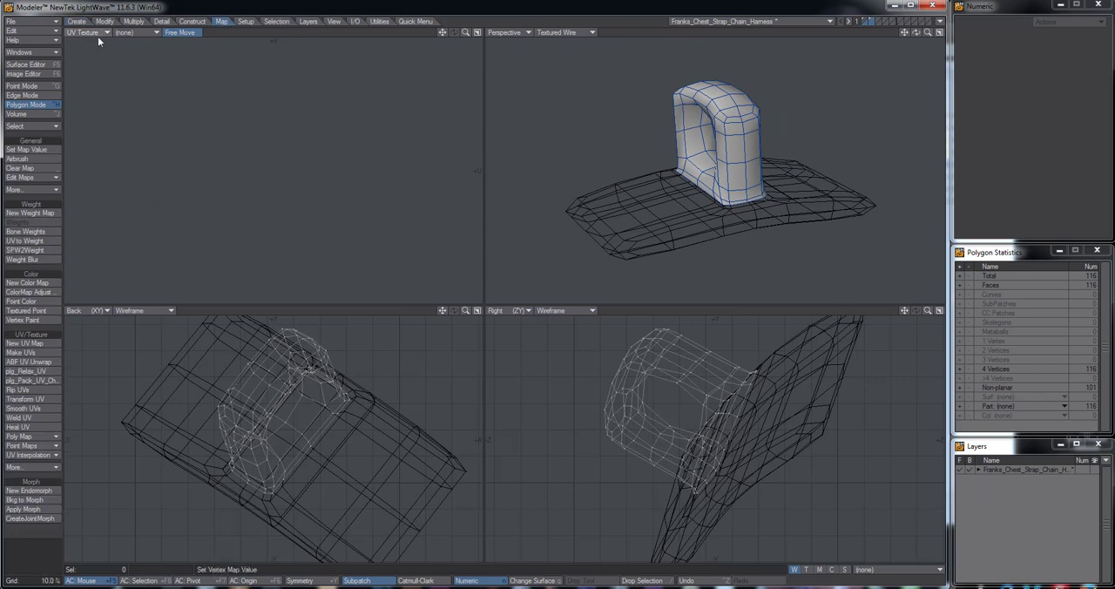
key("a")
mouse_move(277, 142)
left_mouse_down("alt")
mouse_move(284, 149)
mouse_move(271, 140)
left_mouse_up("alt")
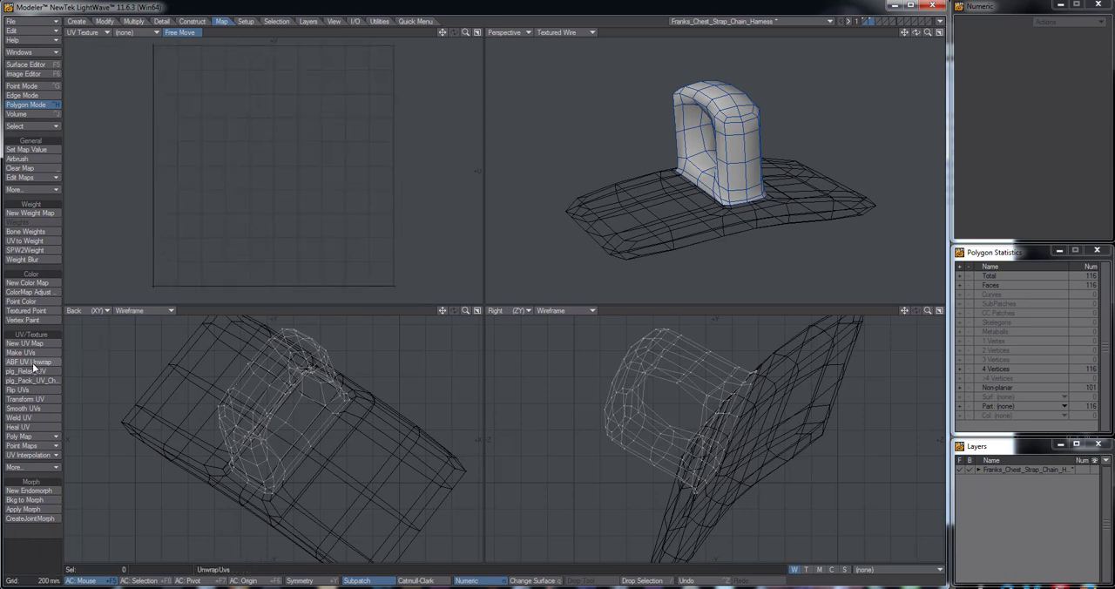
In edge mode, select the edge loop running across the middle of the ring's lower bar
left_click_drag(712, 155, 724, 197, "alt")
key("ctrl+j")
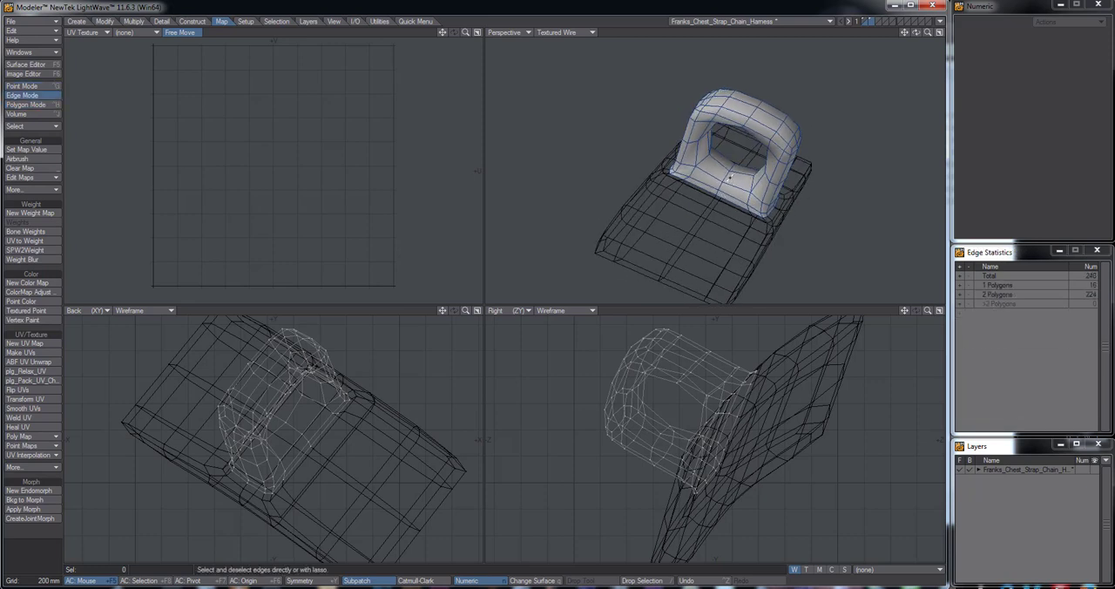
left_click(702, 427)
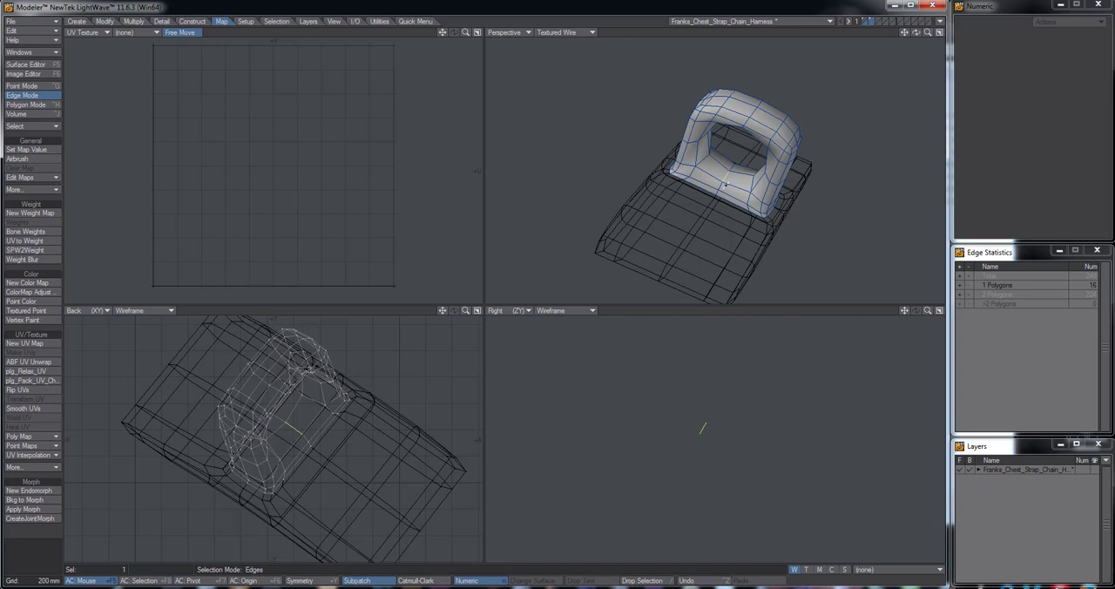
key("l")
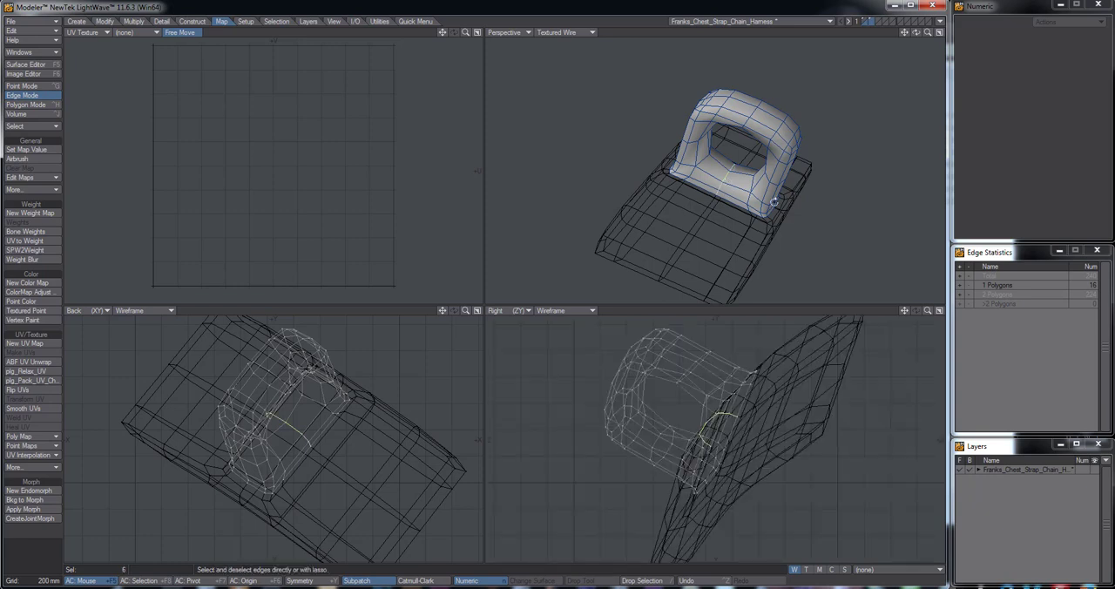
Add the edge loop around the ring's inner opening to the selected seam edges
left_click_drag(773, 202, 827, 184, "alt")
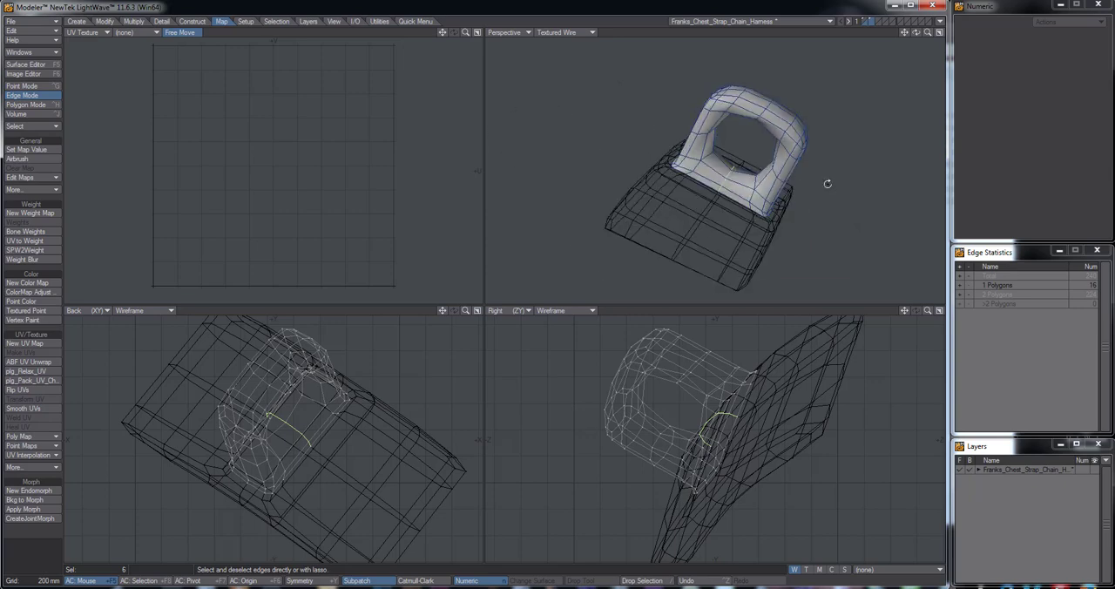
left_click_drag(745, 201, 708, 190, "ctrl+alt")
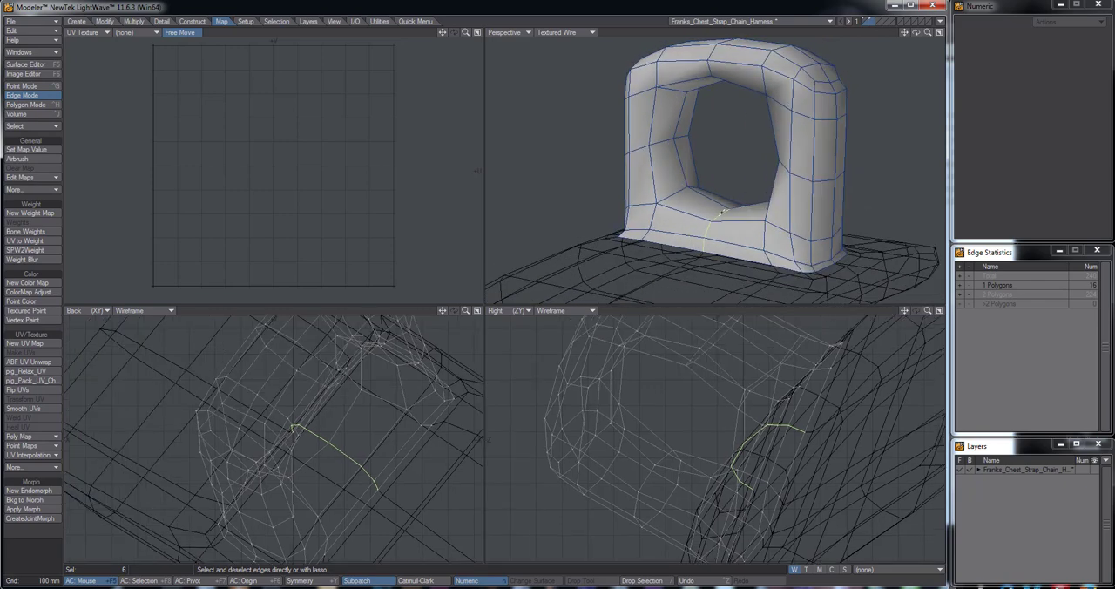
left_click(706, 189)
key("ctrl+l")
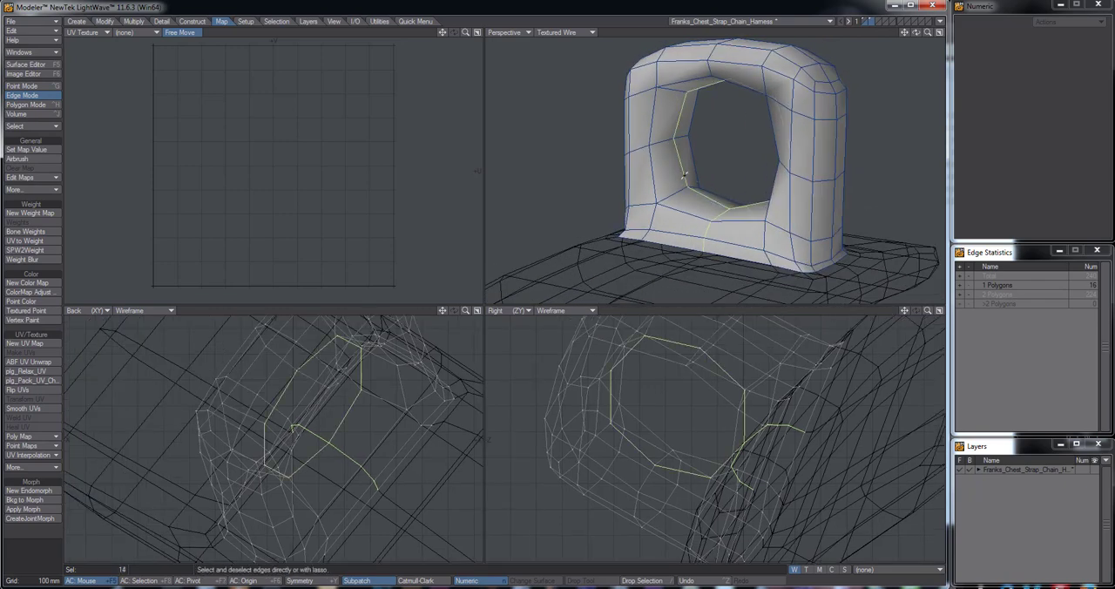
Unwrap the ring along the selected seam edges with ABF UV Unwrap
left_click_drag(737, 180, 831, 198, "alt")
left_click_drag(734, 112, 775, 159, "alt")
left_click(32, 362)
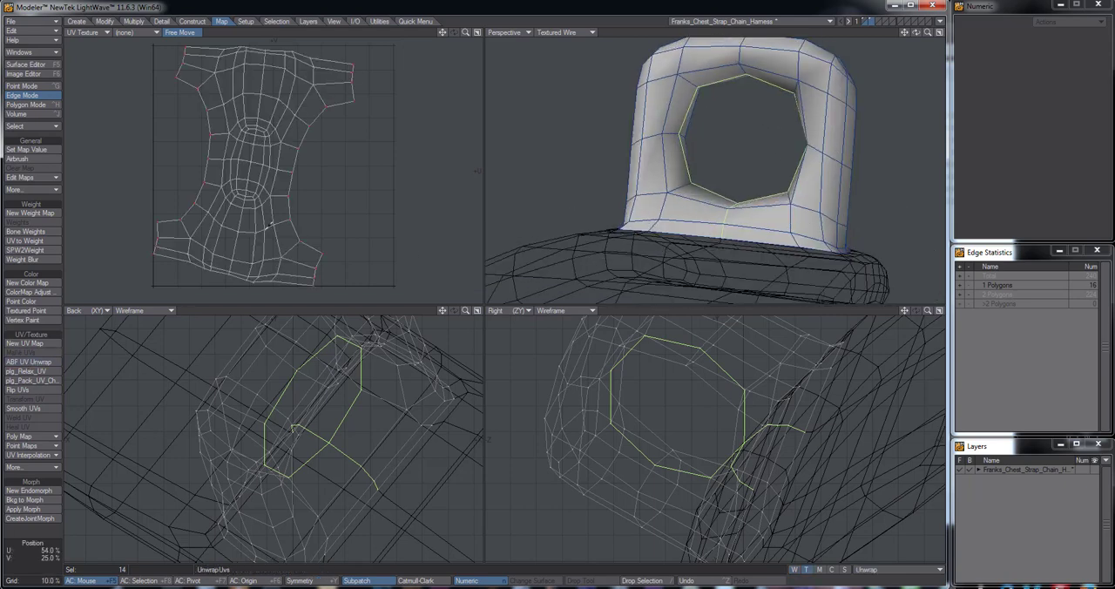
Try to rotate the ring's UV layout by about 11° while its seam edges are still selected
left_click_drag(570, 164, 559, 216, "alt")
key("y")
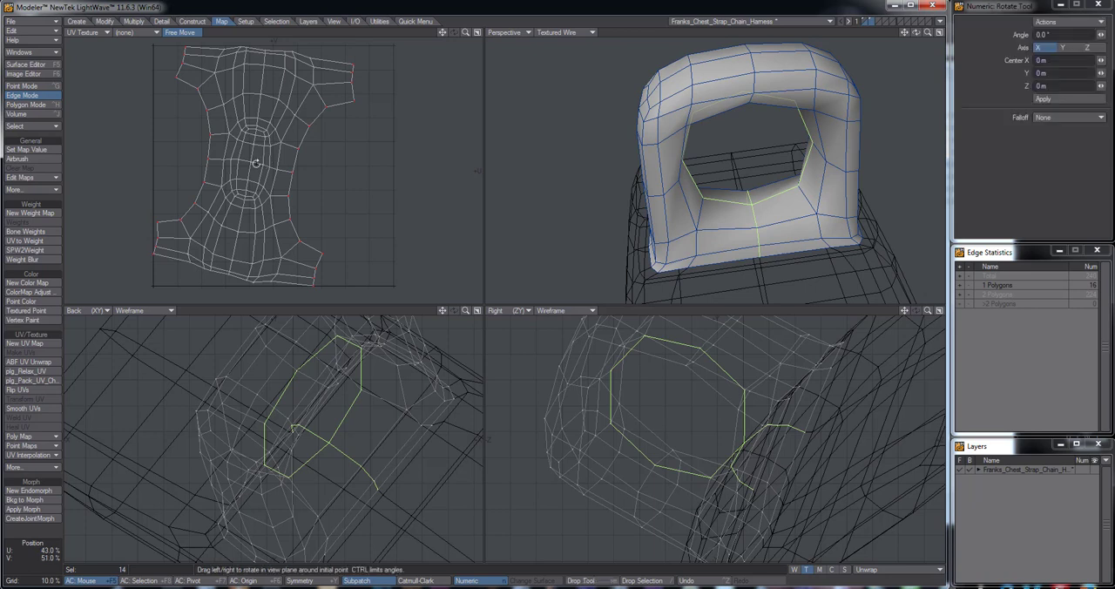
left_click_drag(258, 164, 270, 166)
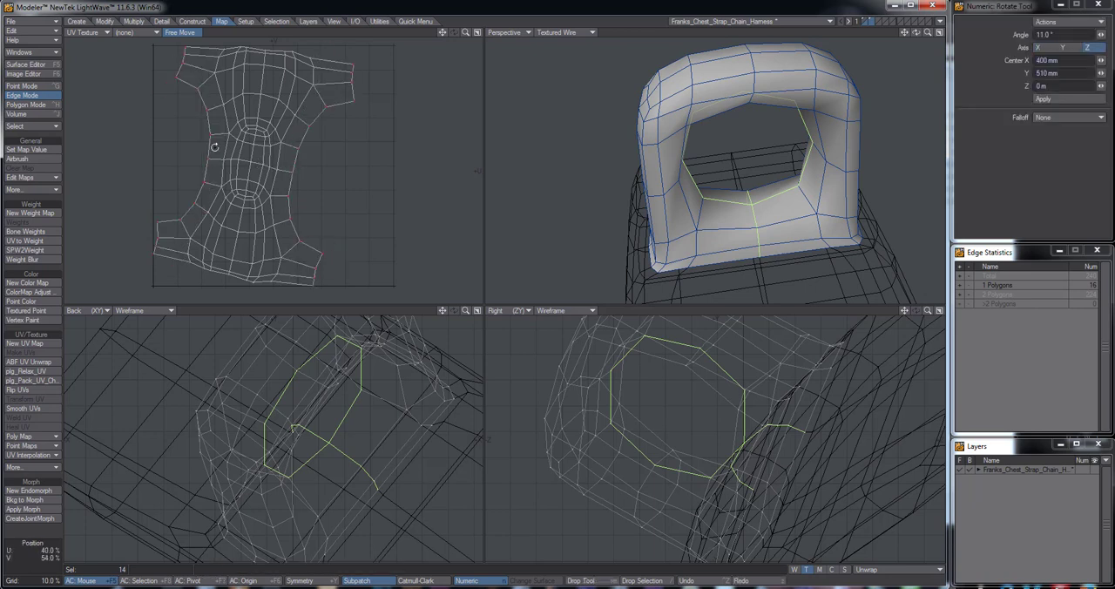
Clear the edge selection and, in point mode, rotate the ring's UV layout until it stands upright
key("space")
key("ctrl+g")
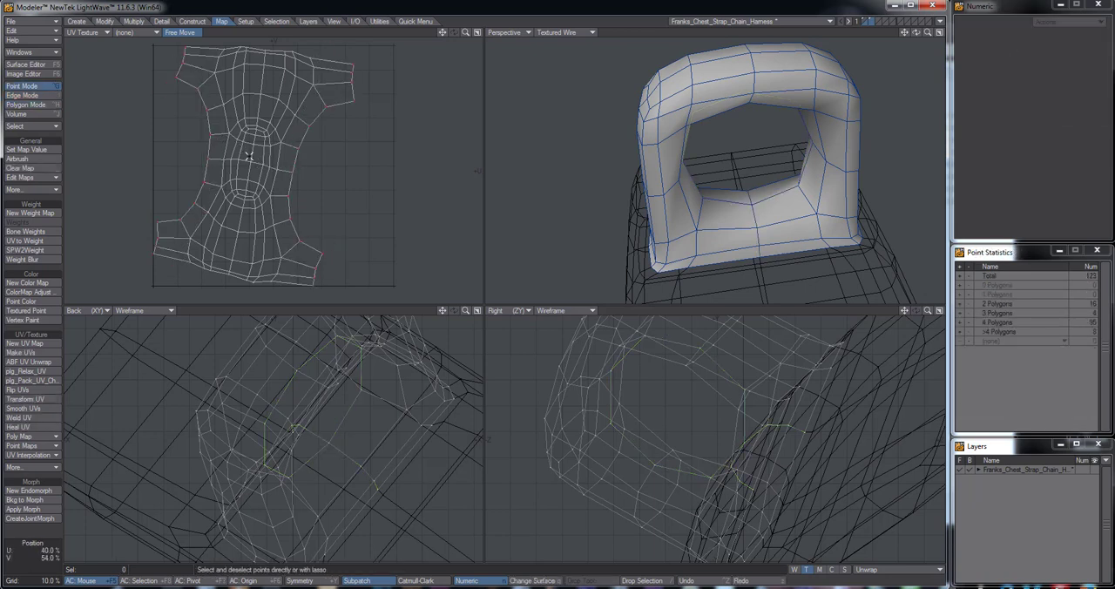
key("y")
left_click_drag(250, 156, 283, 175)
Move the ring's UV layout by about 190 mm in X and -10 mm in Y
key("h")
key("t")
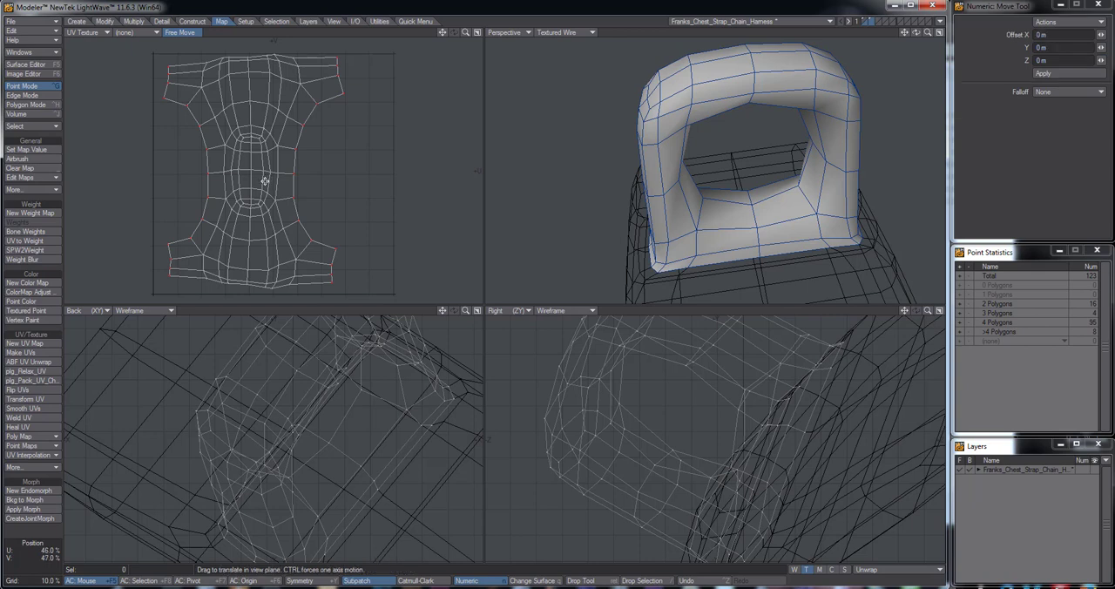
left_click_drag(252, 171, 295, 167)
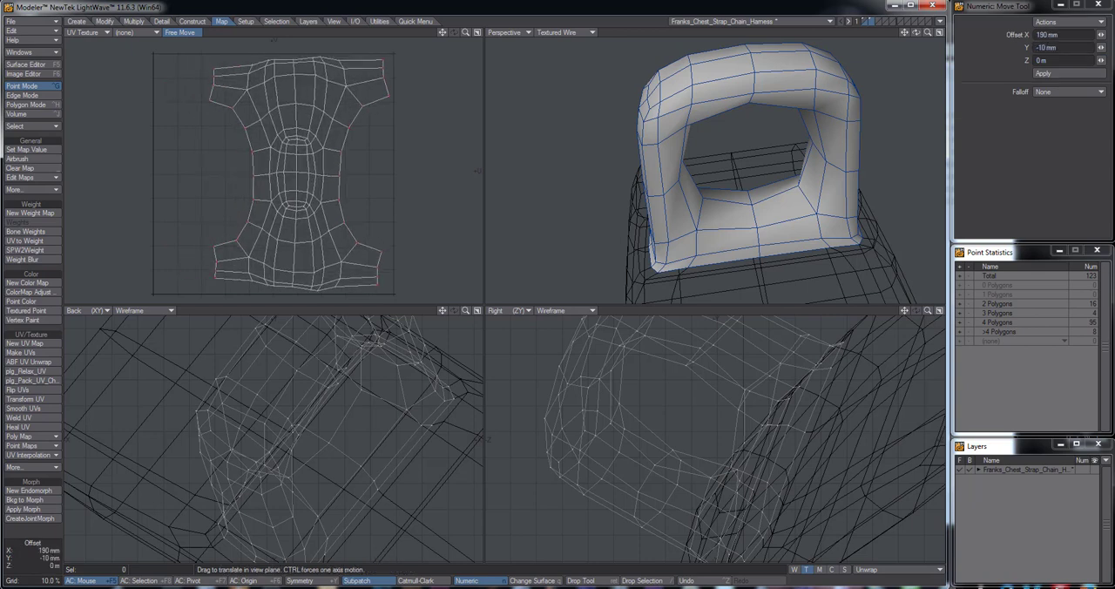
Stretch the ring's UV layout down to about 51% horizontally and 49% vertically around its centre
left_click(134, 21)
left_click(105, 21)
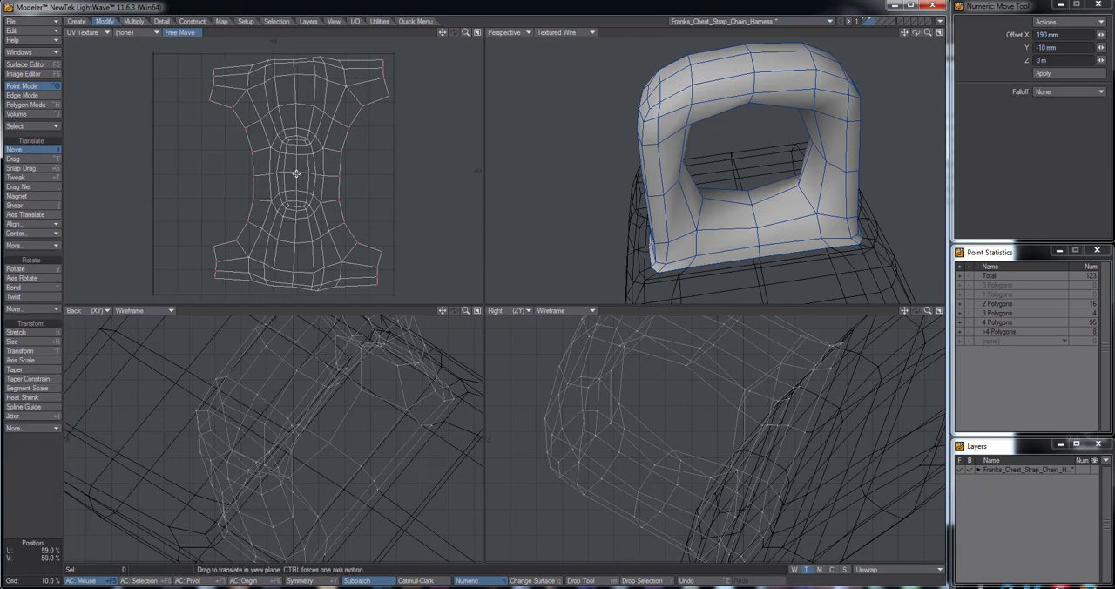
key("h")
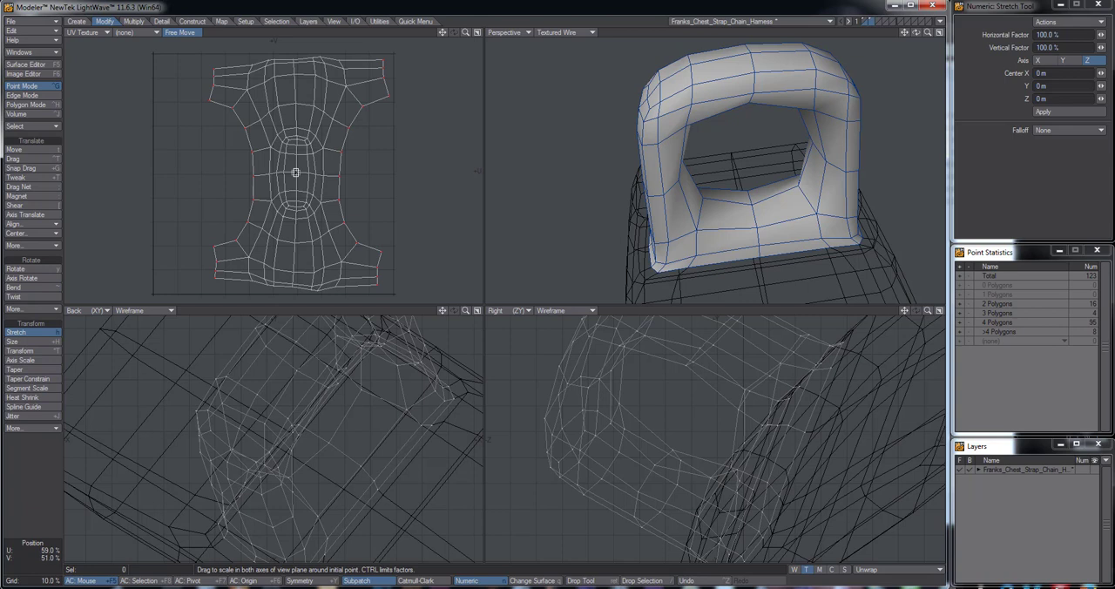
left_click_drag(295, 173, 258, 169)
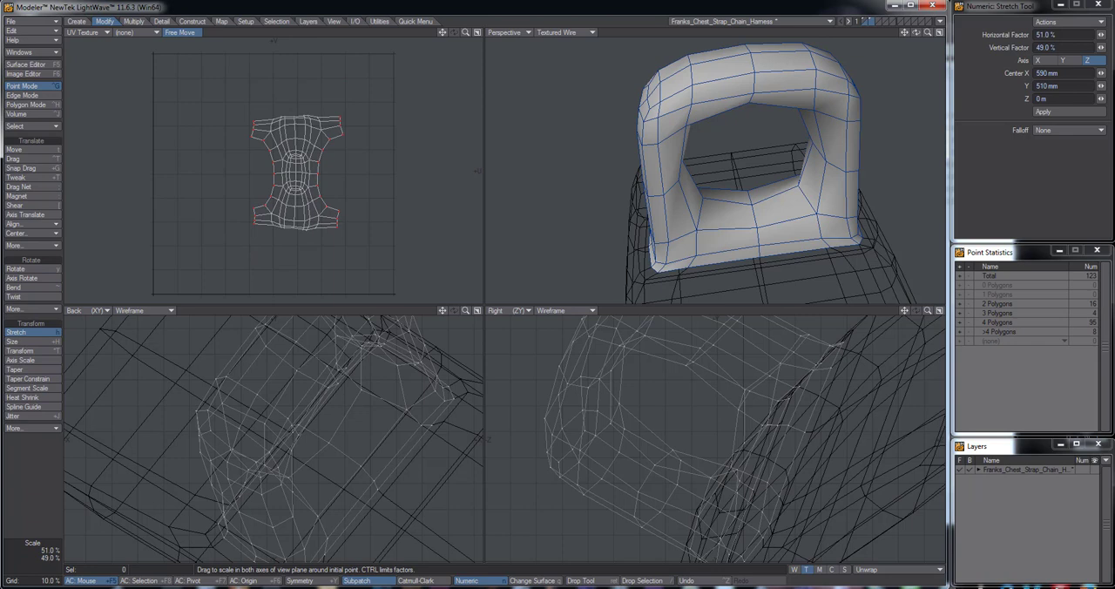
Move the reduced UV layout into the lower right part of the UV square, about 180 mm in X and -240 mm in Y
key("t")
left_click_drag(297, 174, 339, 214)
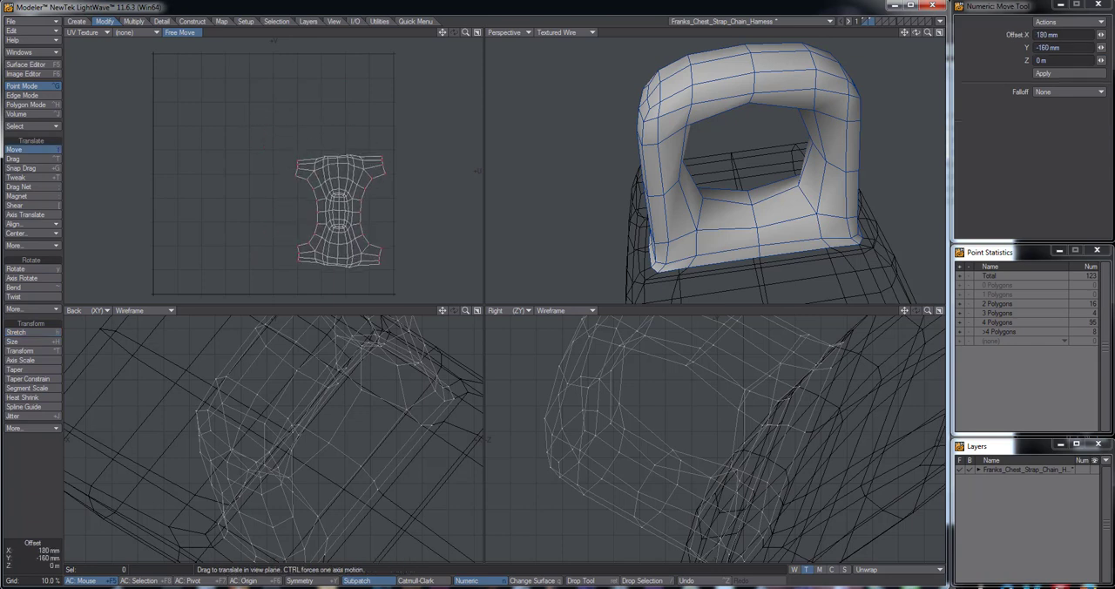
left_click_drag(373, 170, 413, 146)
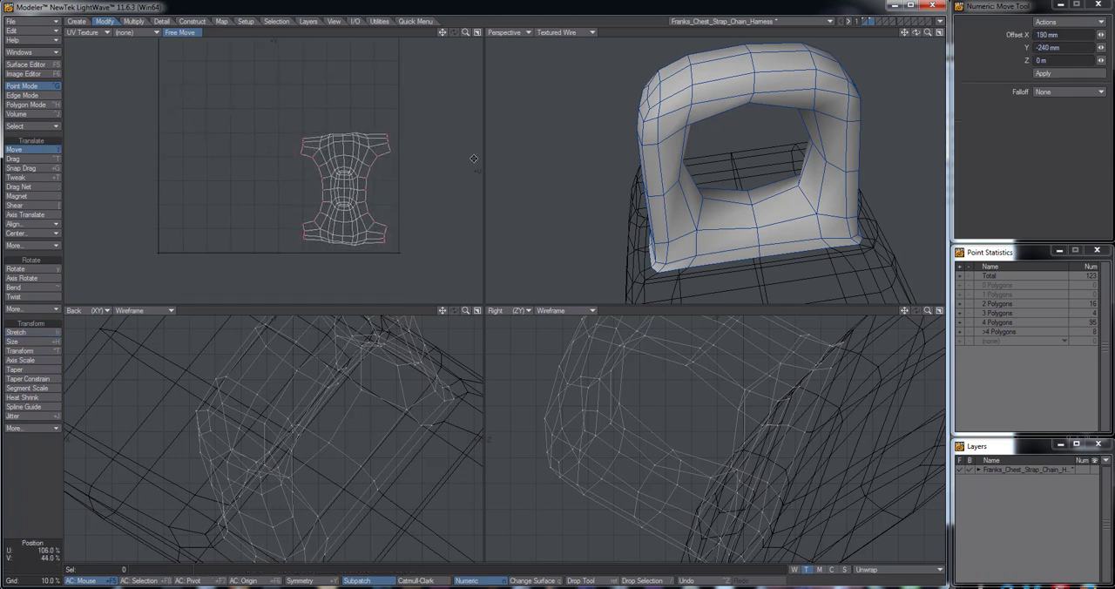
Examine the ring from several sides and compare it with its placed UV layout
left_click_drag(712, 175, 662, 178, "alt")
left_click_drag(389, 199, 388, 210, "alt")
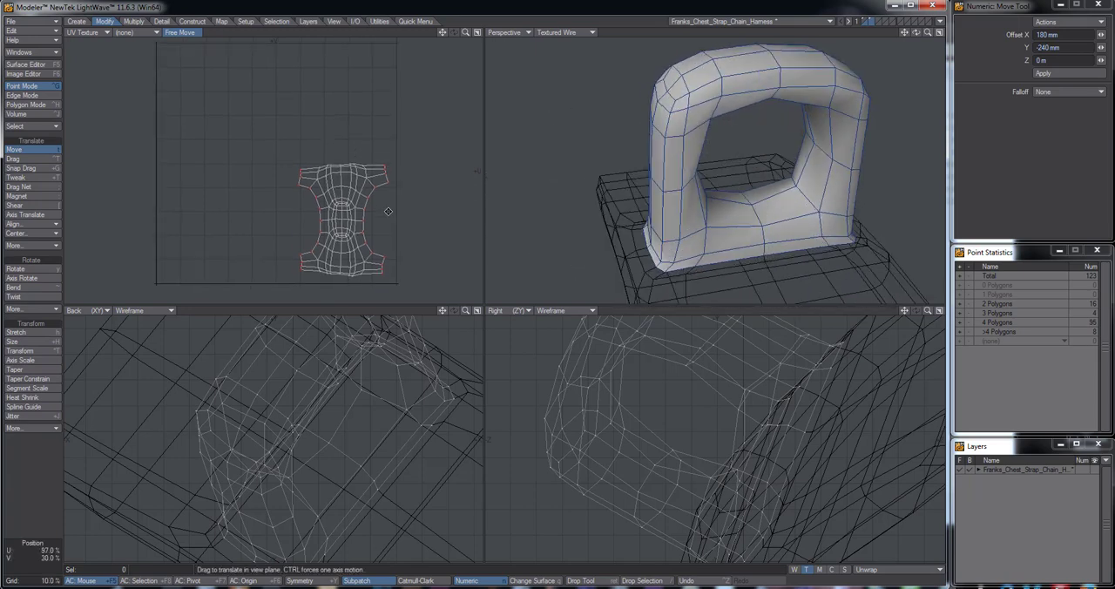
scroll(388, 212, "down", 2)
left_click_drag(705, 175, 575, 170, "alt")
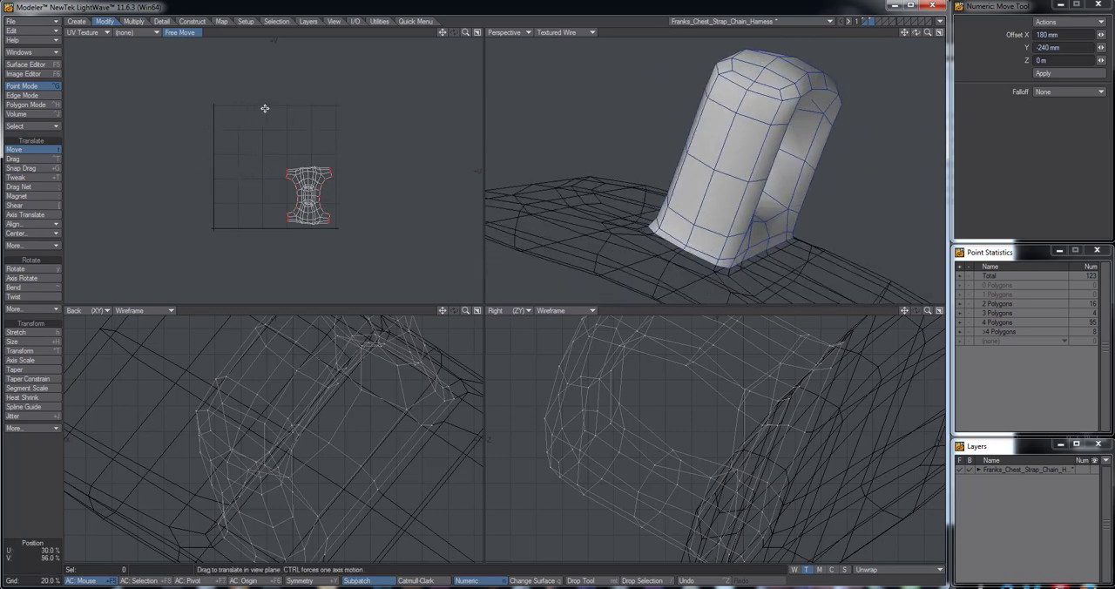
left_click_drag(656, 179, 610, 218, "alt")
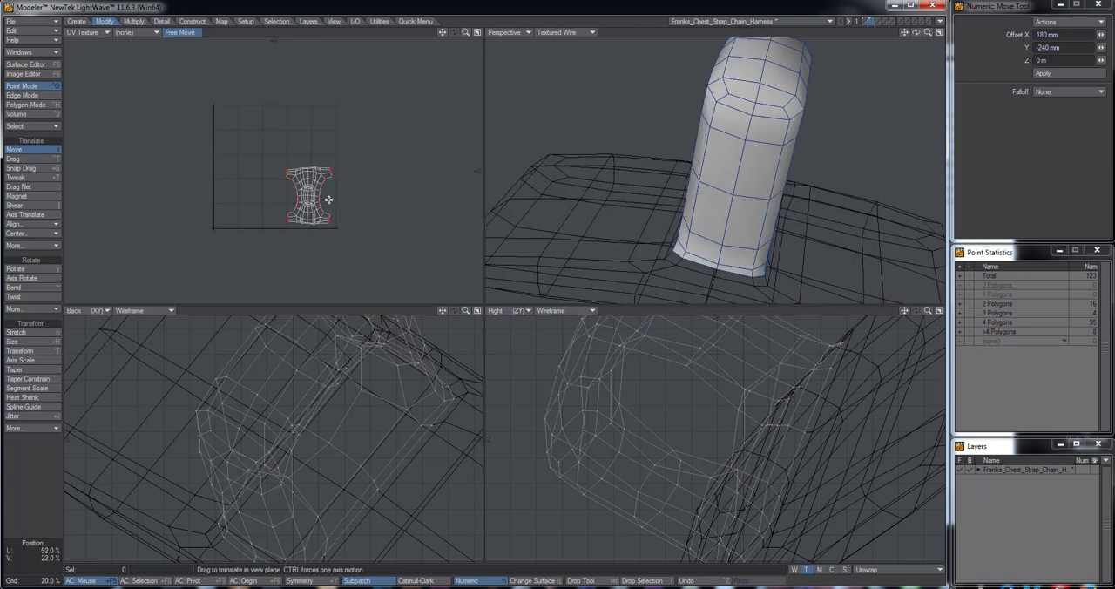
scroll(340, 189, "up", 3)
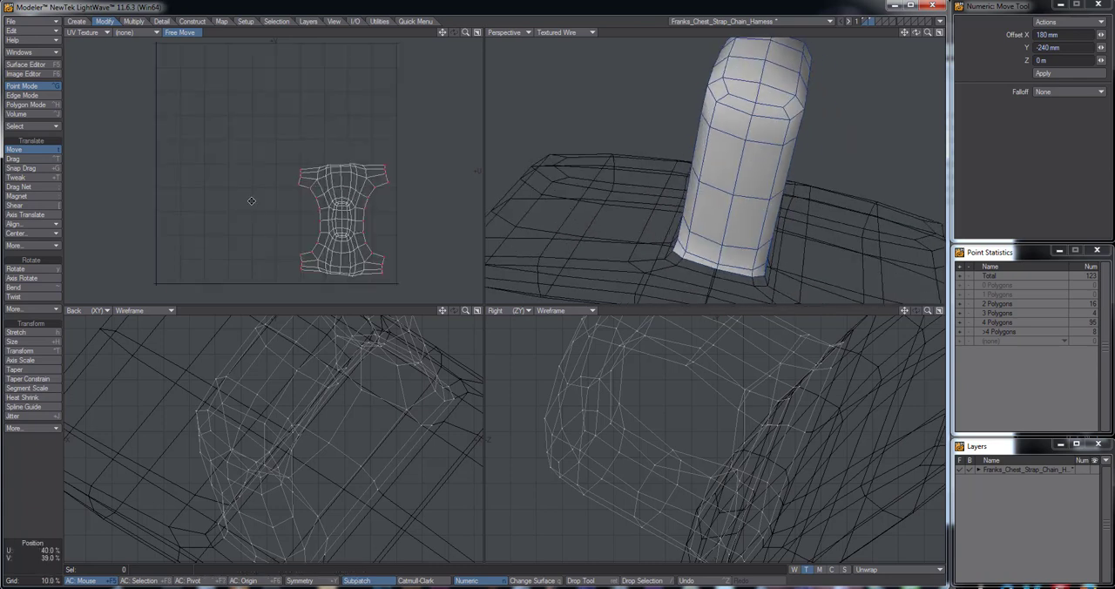
scroll(244, 185, "up", 2)
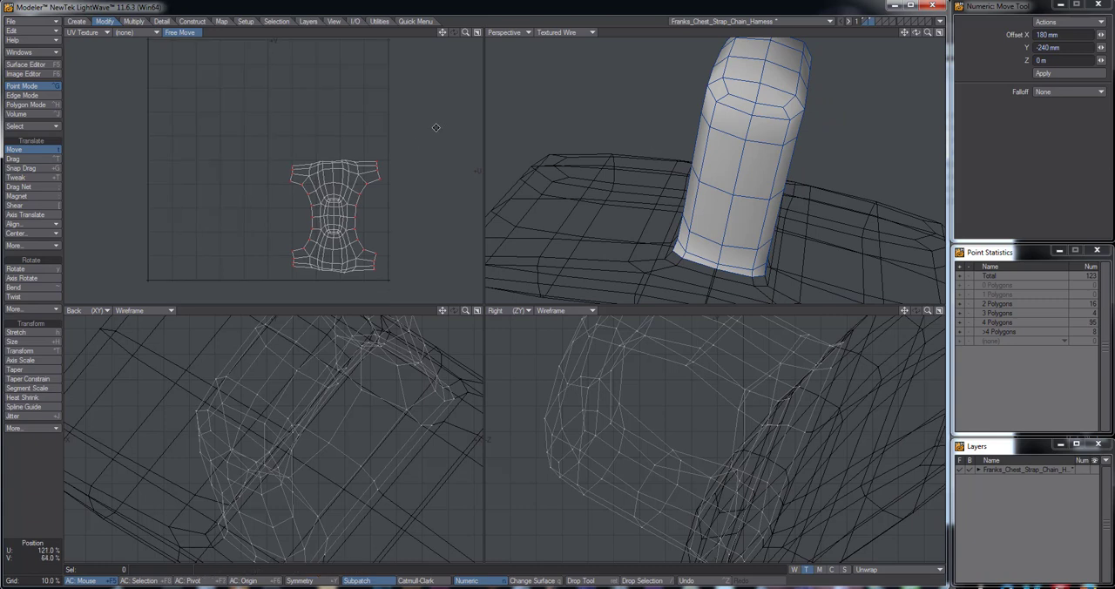
mouse_move(451, 134)
left_mouse_down("alt")
mouse_move(451, 153)
mouse_move(453, 141)
left_mouse_up("alt")
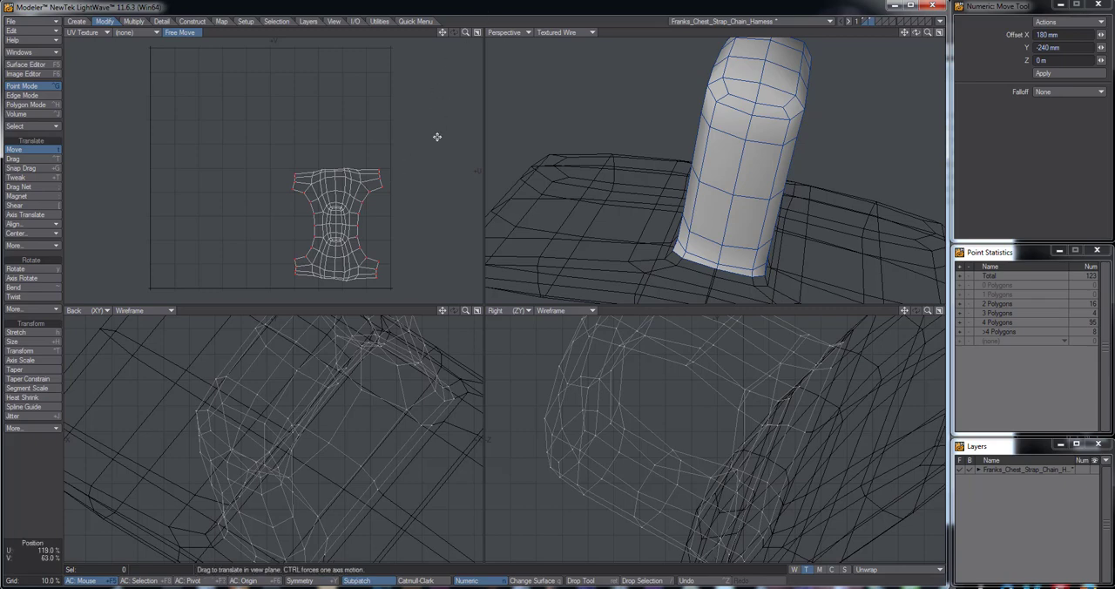
middle_click_drag(741, 120, 712, 168)
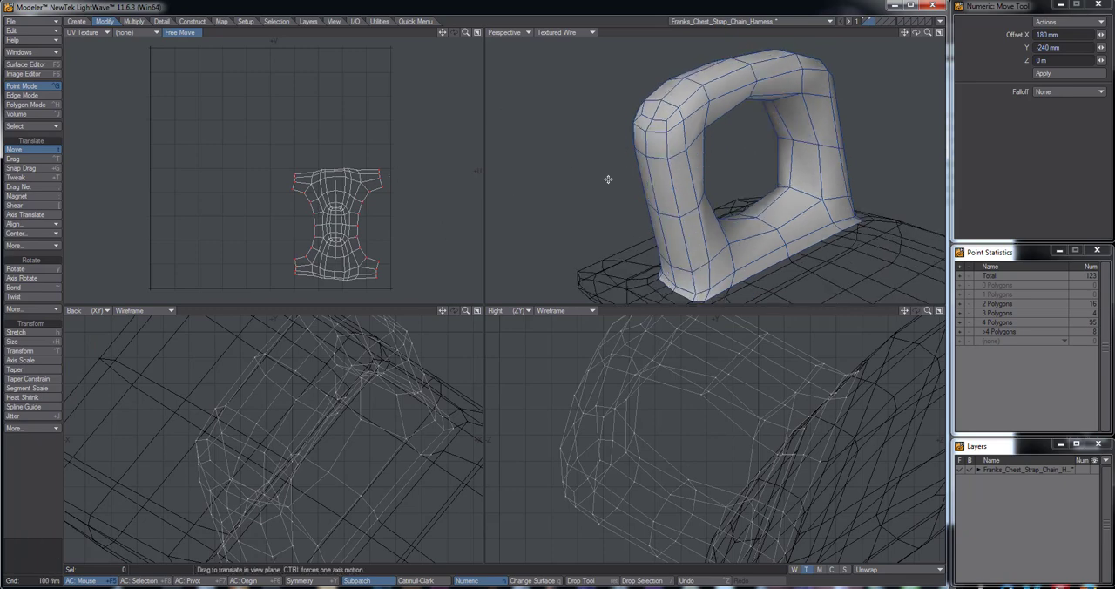
middle_click_drag(622, 177, 646, 166)
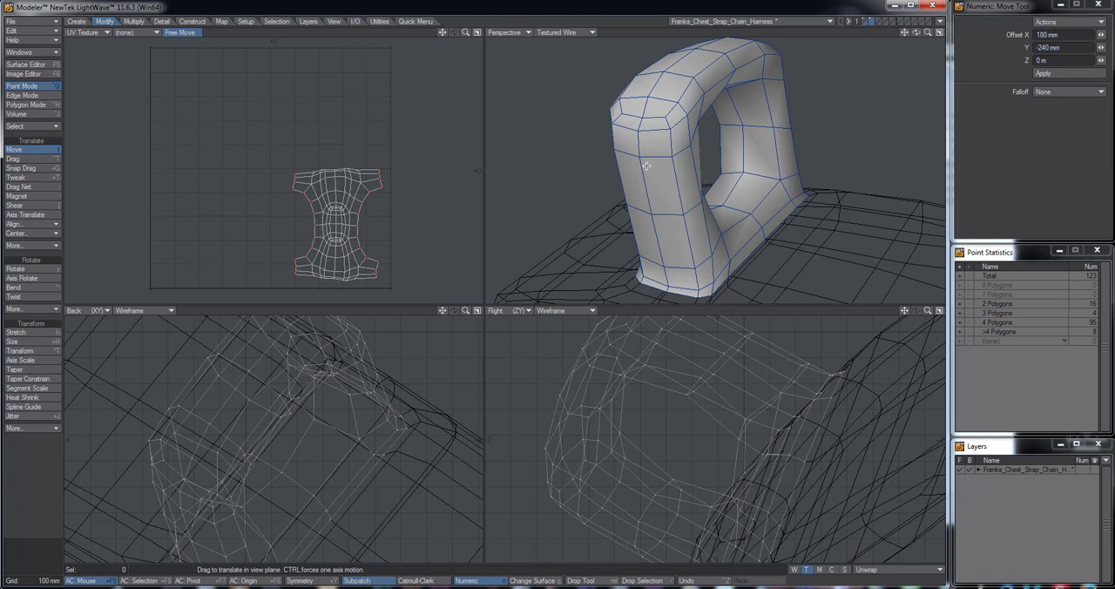
left_click_drag(661, 179, 779, 175, "alt")
left_click_drag(822, 145, 794, 144, "alt")
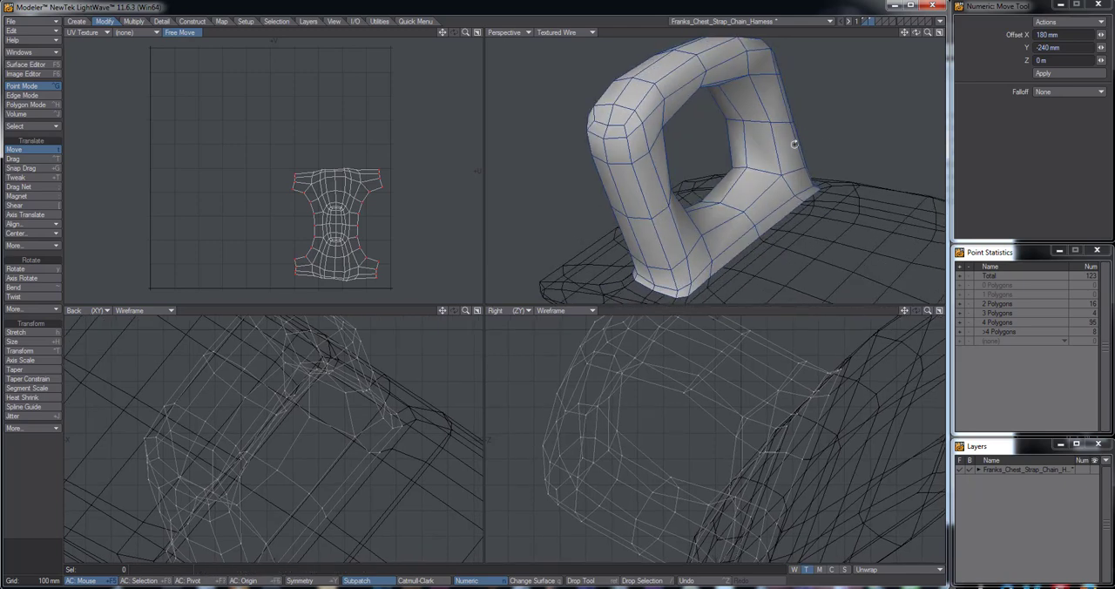
left_click_drag(590, 179, 580, 168, "alt")
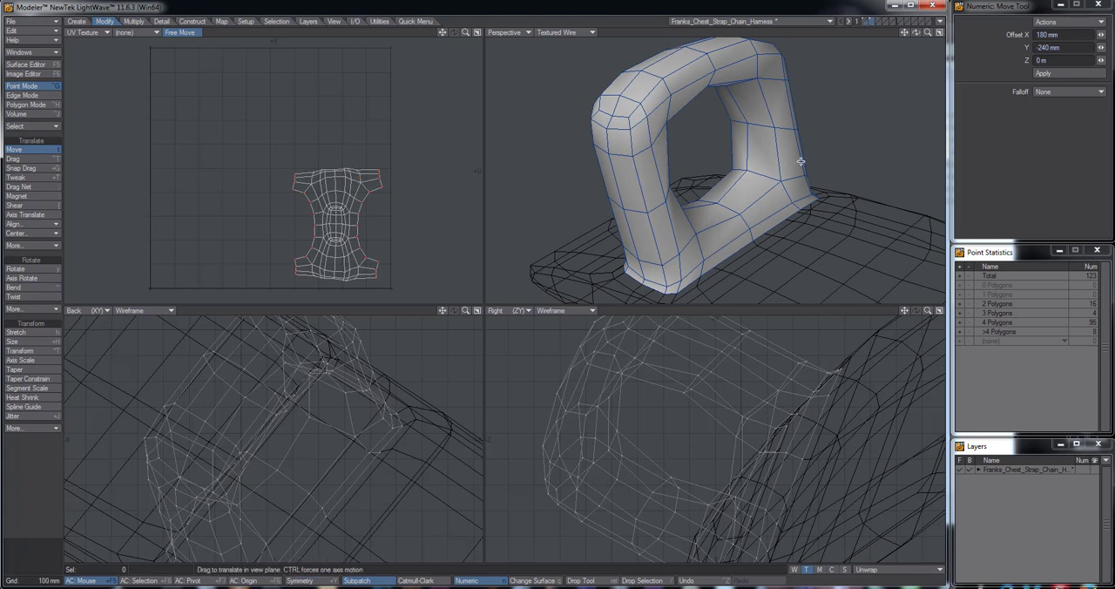
left_click_drag(733, 190, 581, 200, "alt")
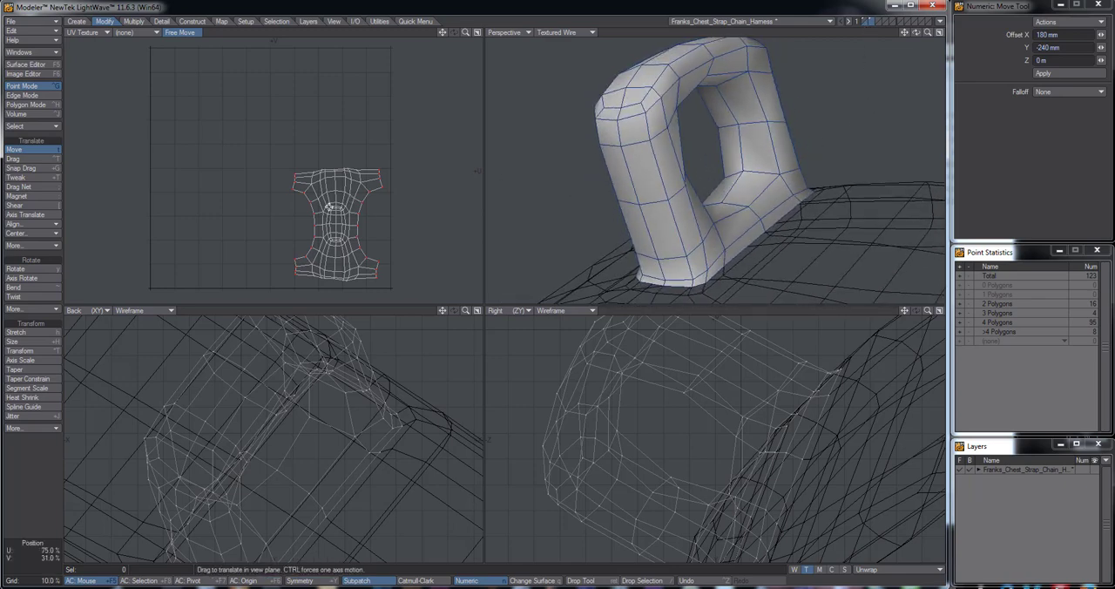
Switch to layer 1 with the base plate and bring the plate's underside into view
left_click(864, 21)
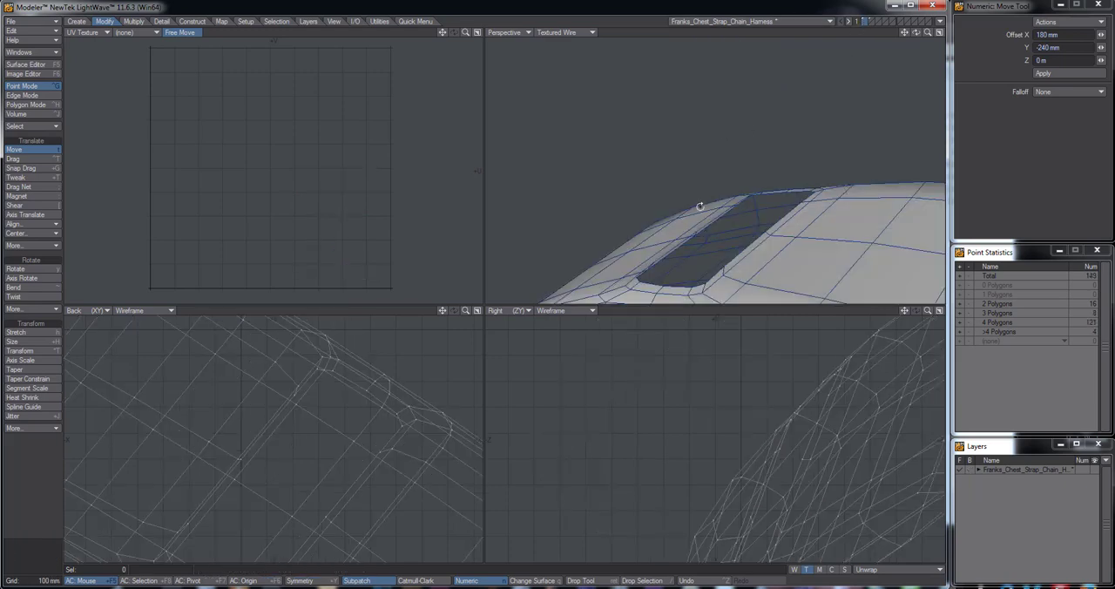
left_click_drag(683, 145, 745, 187, "alt")
scroll(782, 209, "down", 2)
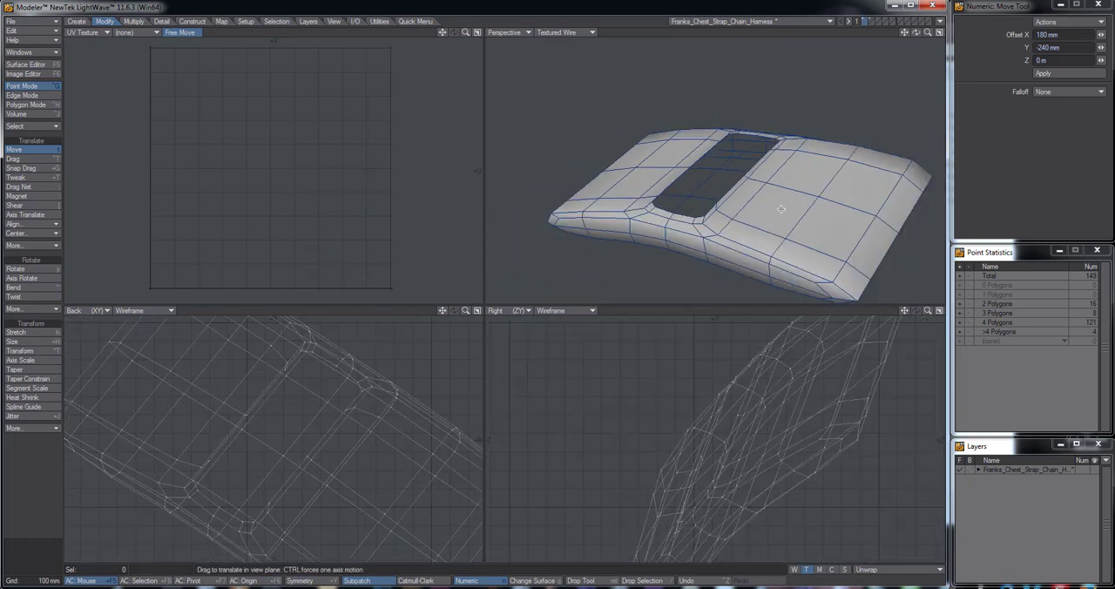
left_click_drag(812, 220, 677, 149, "alt")
scroll(679, 104, "up", 2)
In edge mode, select the edge loop running lengthwise along the middle of the base plate's underside
key("space")
key("space")
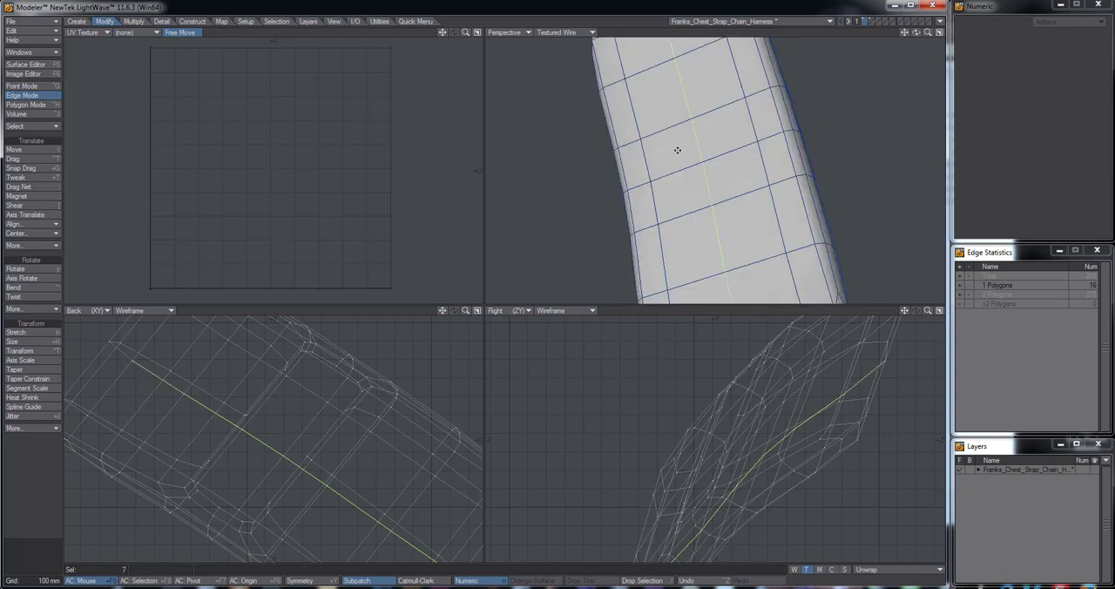
left_click_drag(734, 193, 685, 49, "alt+shift")
left_click_drag(689, 138, 685, 131, "alt+shift")
left_click(682, 182, "shift")
left_click_drag(684, 184, 756, 256, "alt")
left_click_drag(751, 212, 697, 132, "alt")
left_click_drag(719, 166, 760, 216, "alt")
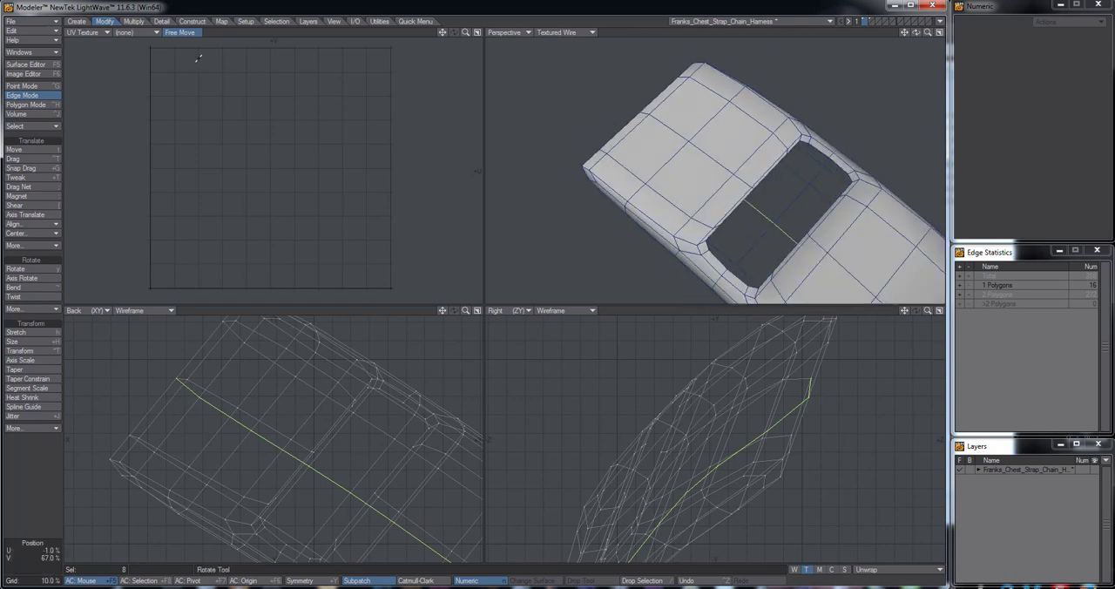
Unwrap the base plate along the selected edge loop with ABF UV Unwrap and clear the edge selection
left_click(222, 21)
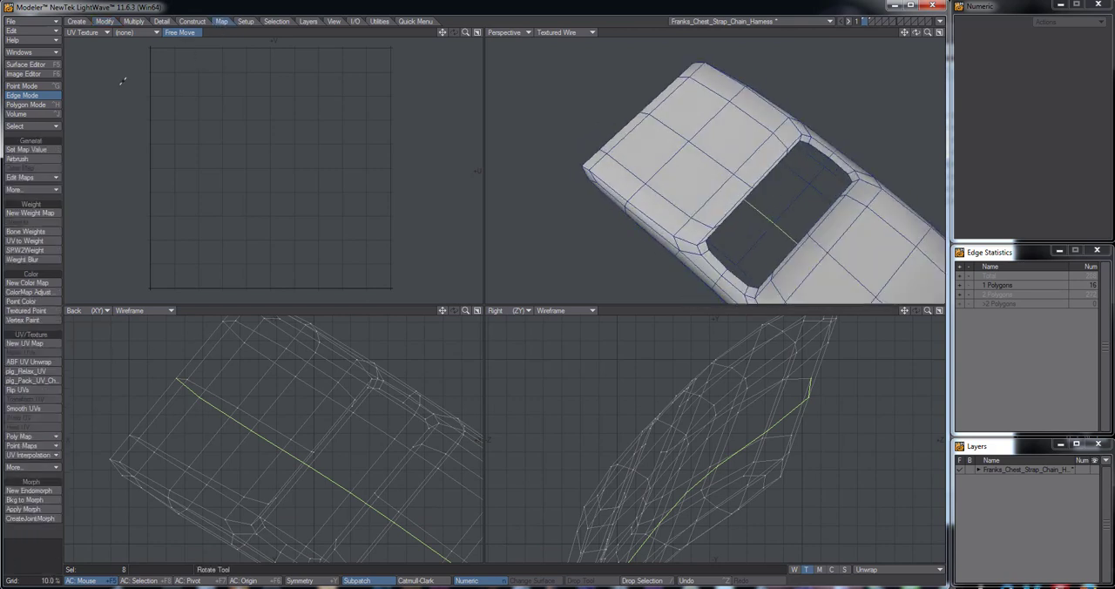
left_click(30, 363)
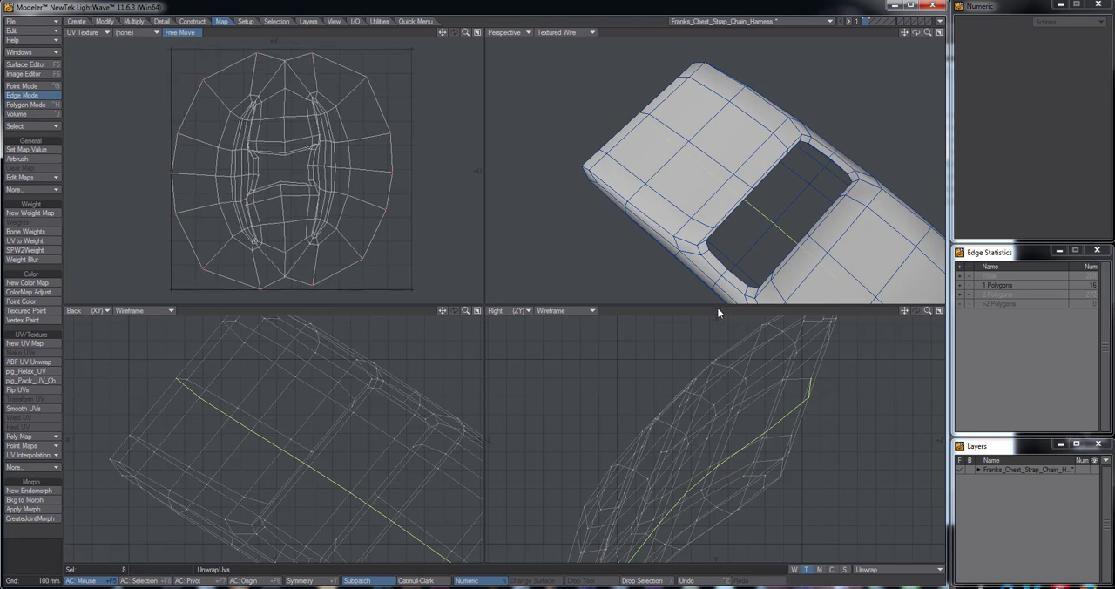
left_click(745, 225)
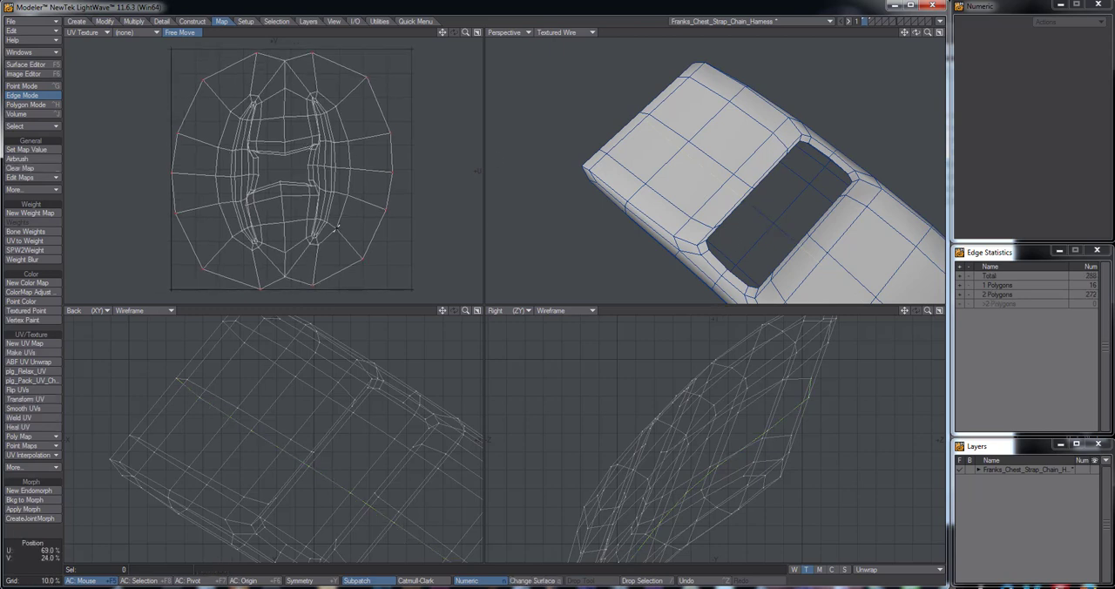
In polygon mode, check the base plate by selecting its non-planar polygons from the statistics, and deselect them again
scroll(332, 226, "up", 2)
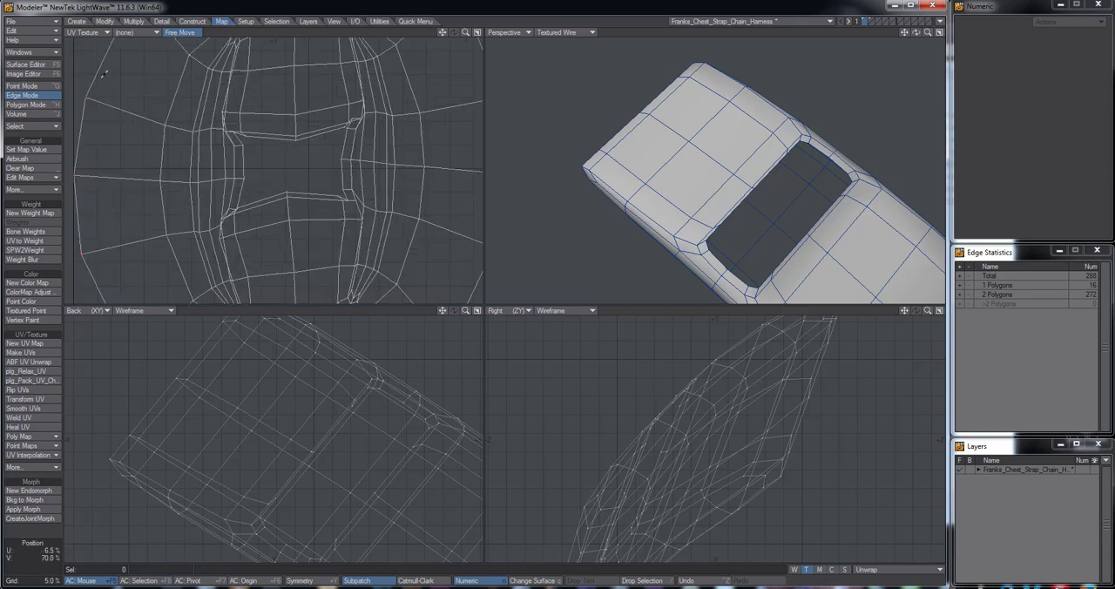
key("w")
key("w")
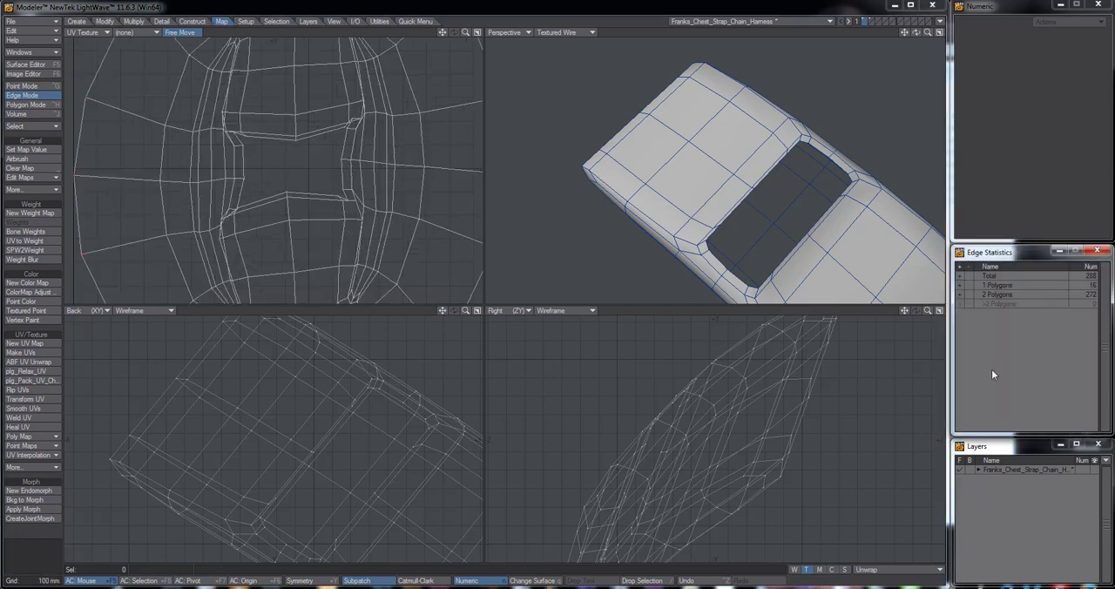
key("ctrl+j")
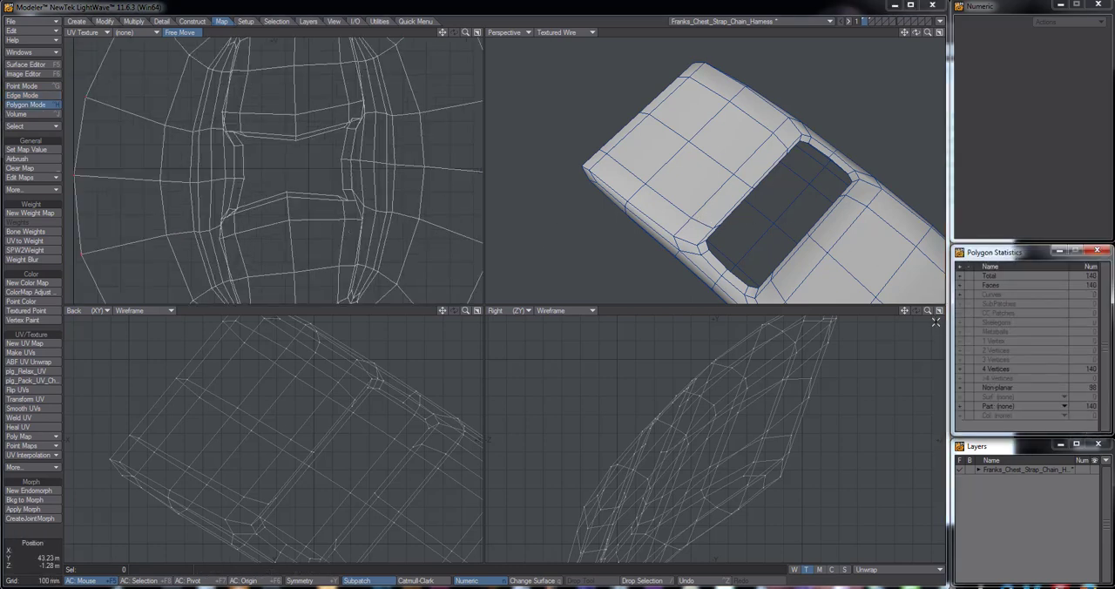
left_click(960, 388)
left_click_drag(784, 252, 755, 220, "alt")
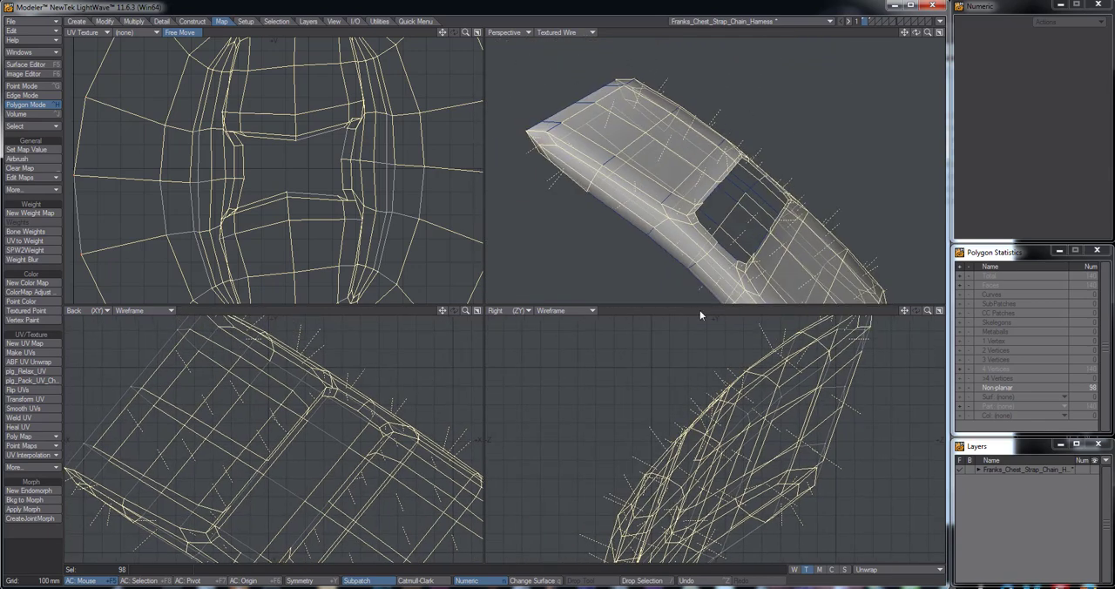
left_click(700, 313)
Reposition the overlapping UV points at the corners of the base plate's rectangular opening with the Drag tool
left_click_drag(340, 116, 322, 199, "alt")
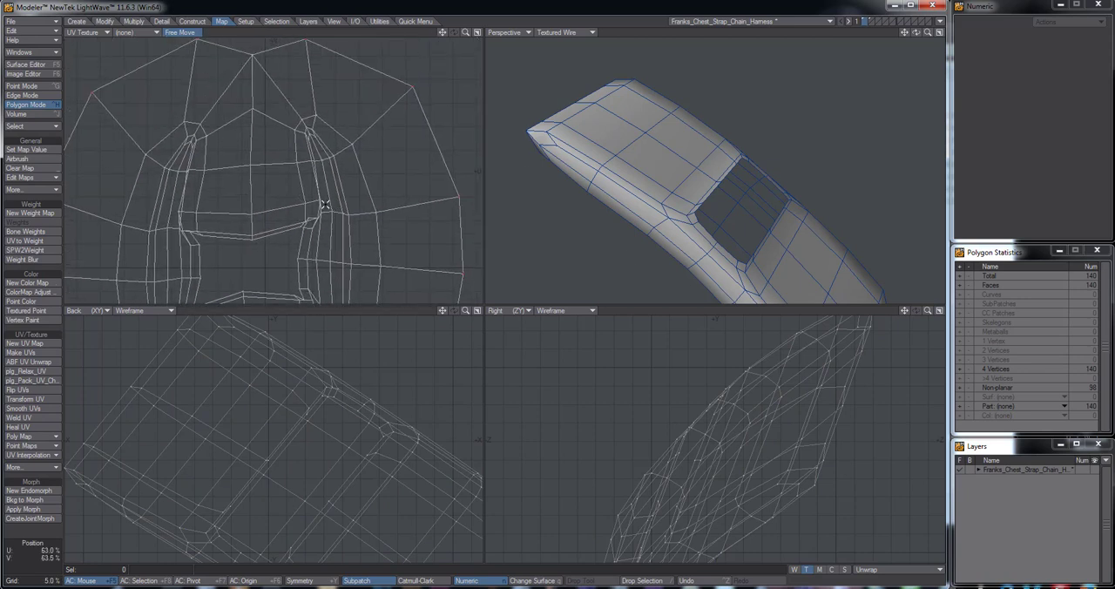
scroll(323, 204, "up", 3)
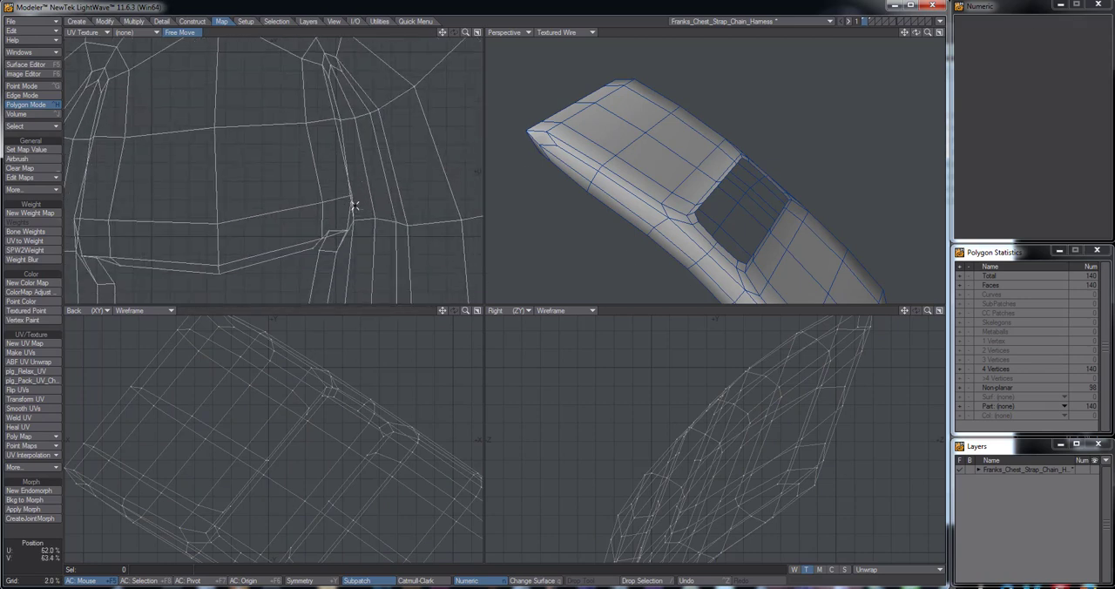
key("ctrl+t")
left_click_drag(352, 197, 347, 195)
left_click_drag(363, 258, 369, 180, "alt")
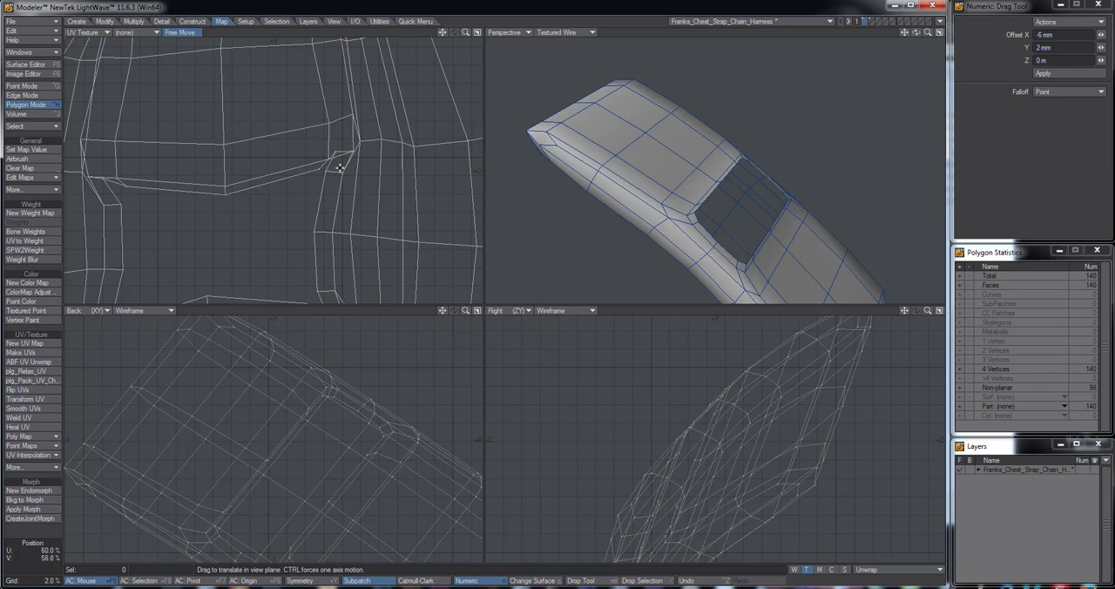
left_click_drag(94, 126, 265, 242, "alt")
left_click_drag(394, 81, 334, 284, "alt")
left_click_drag(381, 220, 311, 166, "alt")
left_click_drag(390, 297, 329, 197, "alt")
left_click_drag(310, 243, 364, 131, "alt")
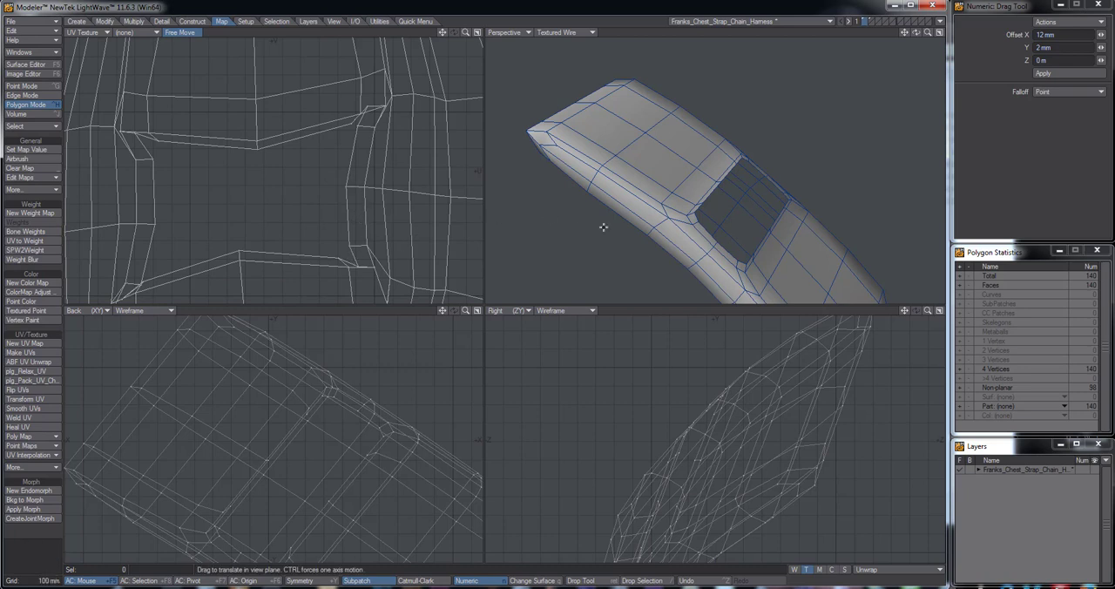
key("space")
key("space")
key("space")
key("space")
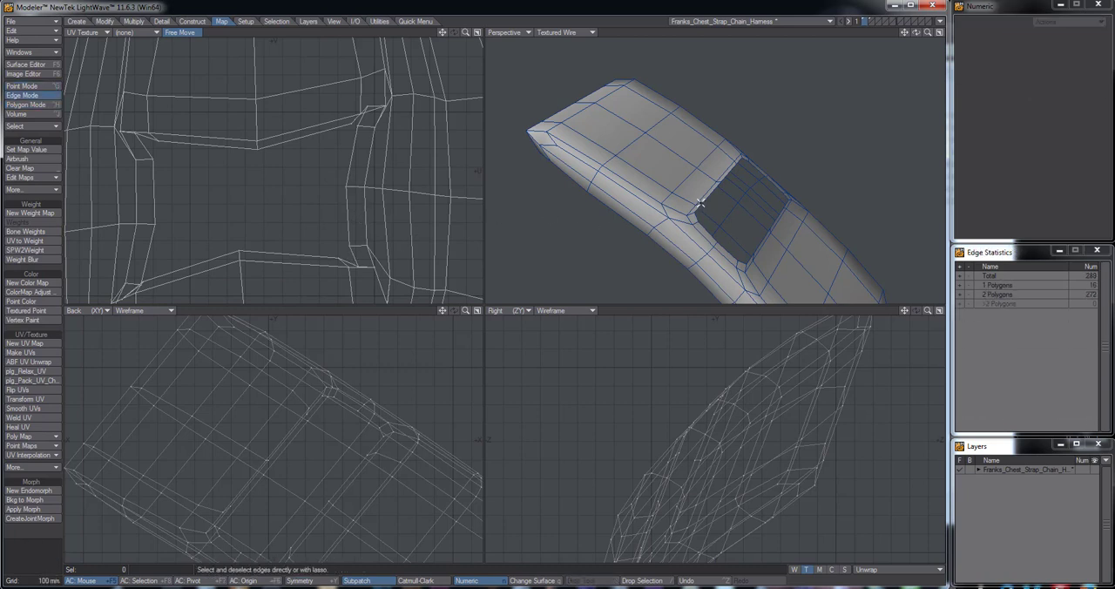
left_click(700, 201)
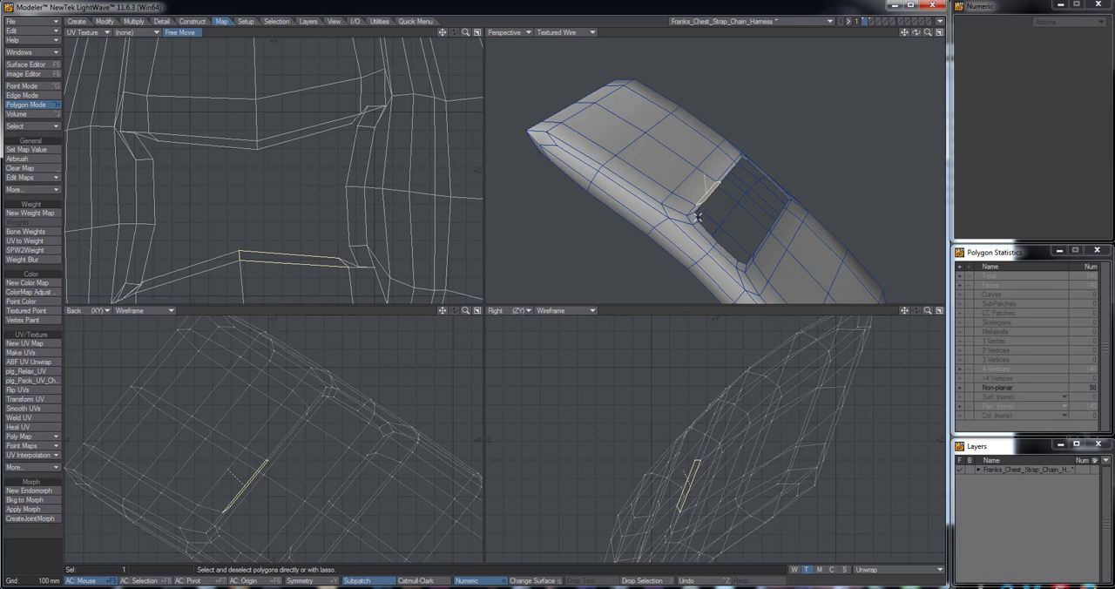
key("l")
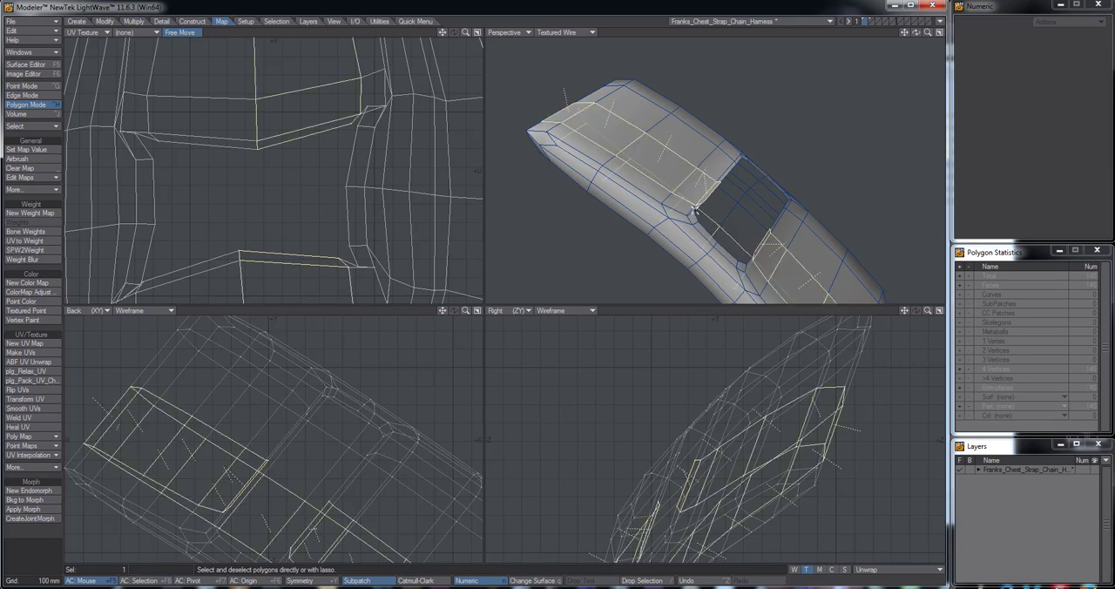
left_click(693, 314)
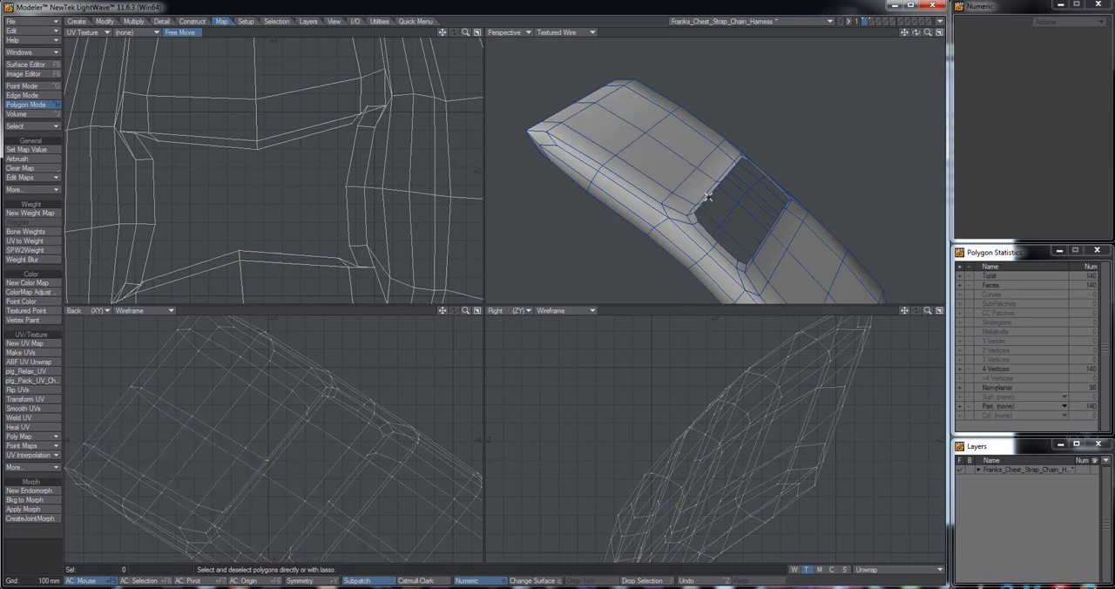
Try stretching the UVs of the polygon loop around the opening's rim to 81% horizontally and 74% vertically, undo it and drop the selection
left_click(700, 204)
key("l")
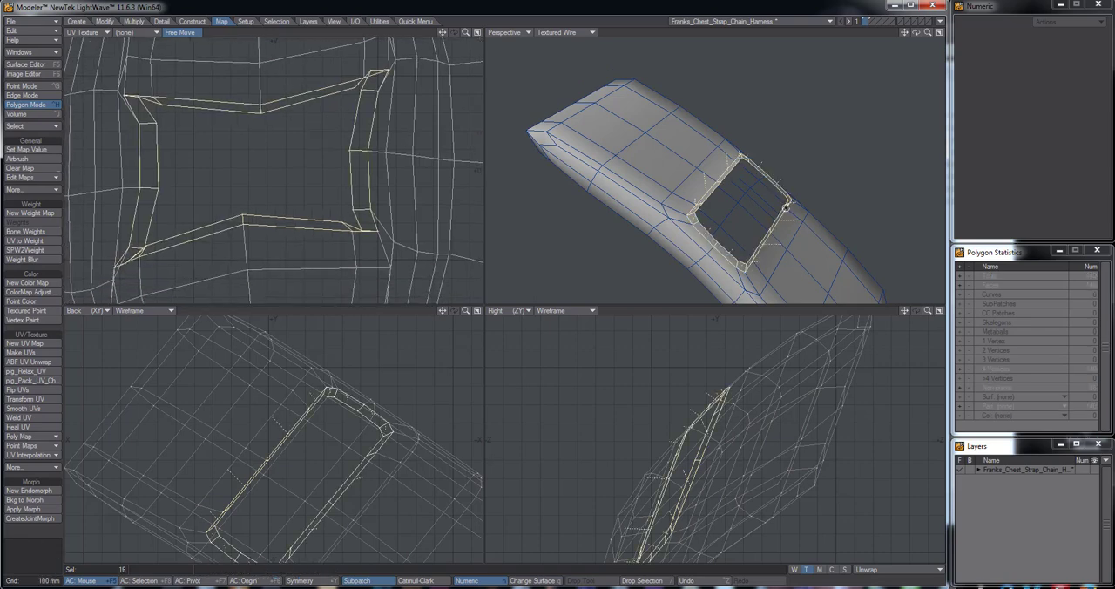
left_click_drag(688, 209, 695, 150, "alt")
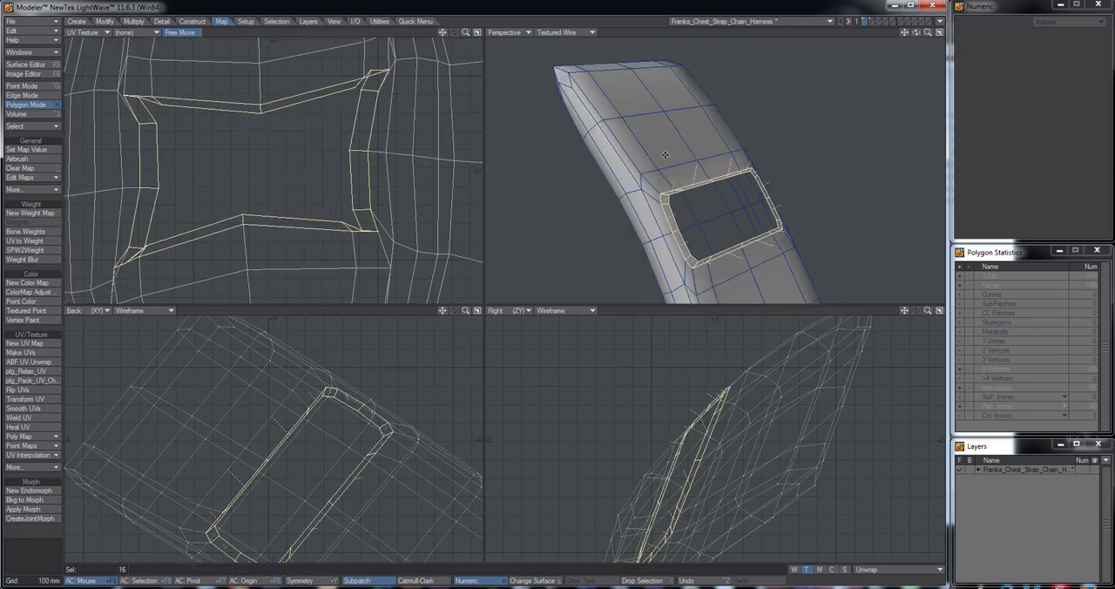
key("h")
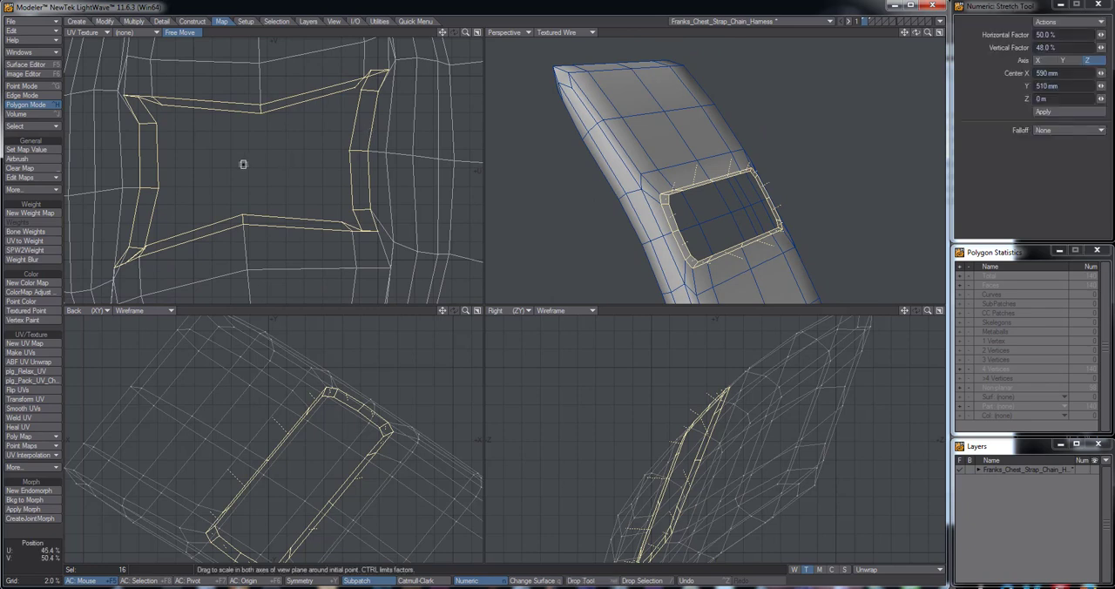
left_click_drag(248, 163, 228, 178)
key("ctrl+z")
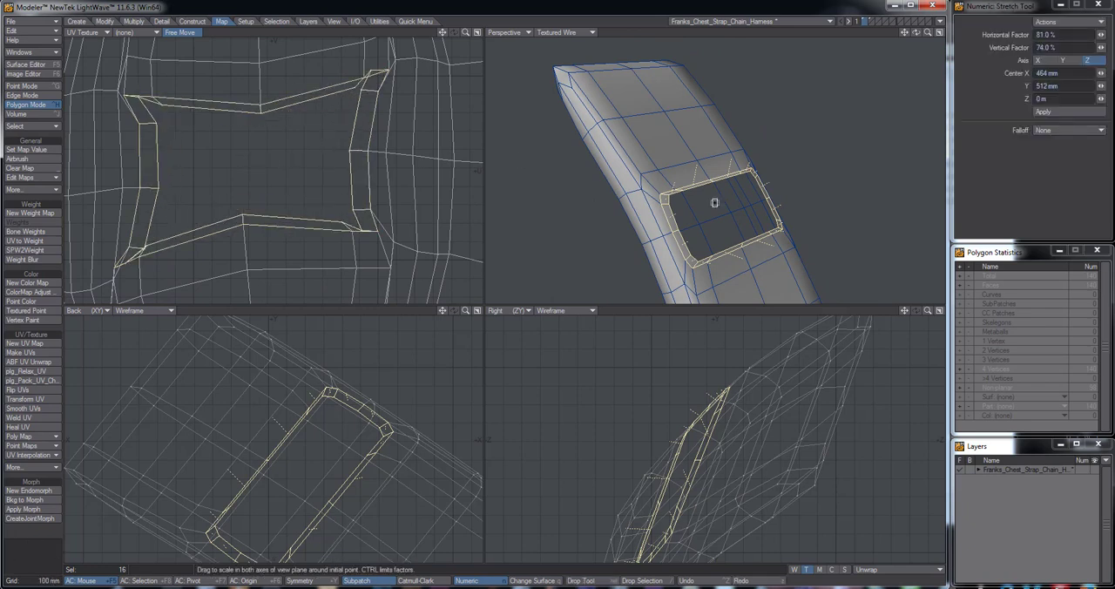
left_click(700, 308)
left_click(699, 307)
In point mode, select the loop of points along the innermost edge of the base plate's opening
left_click(17, 95)
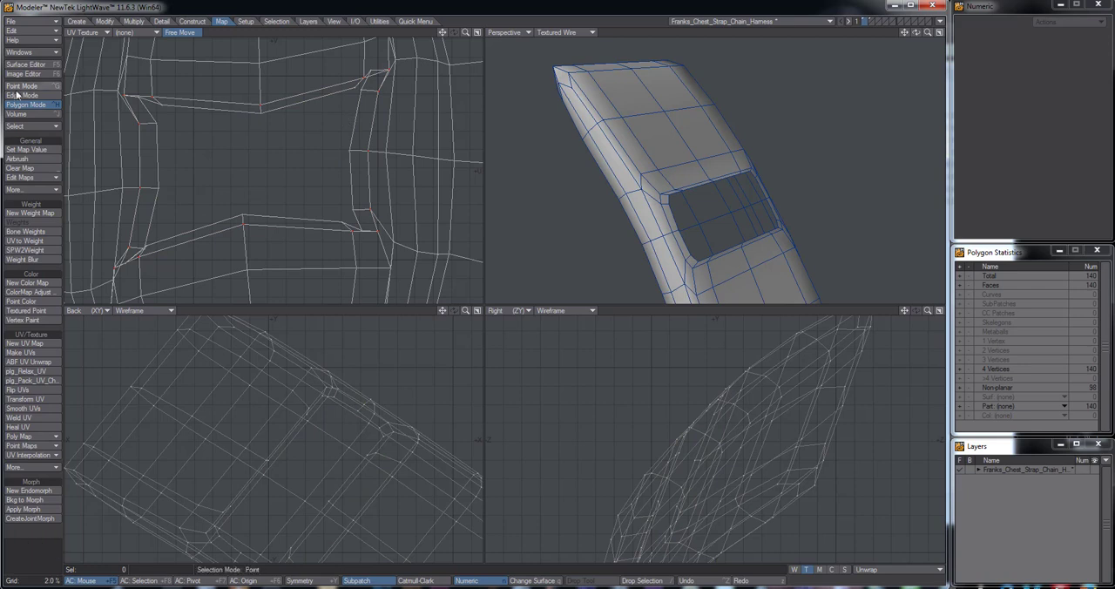
left_click(20, 87)
left_click_drag(781, 222, 668, 231, "alt")
left_click(767, 172)
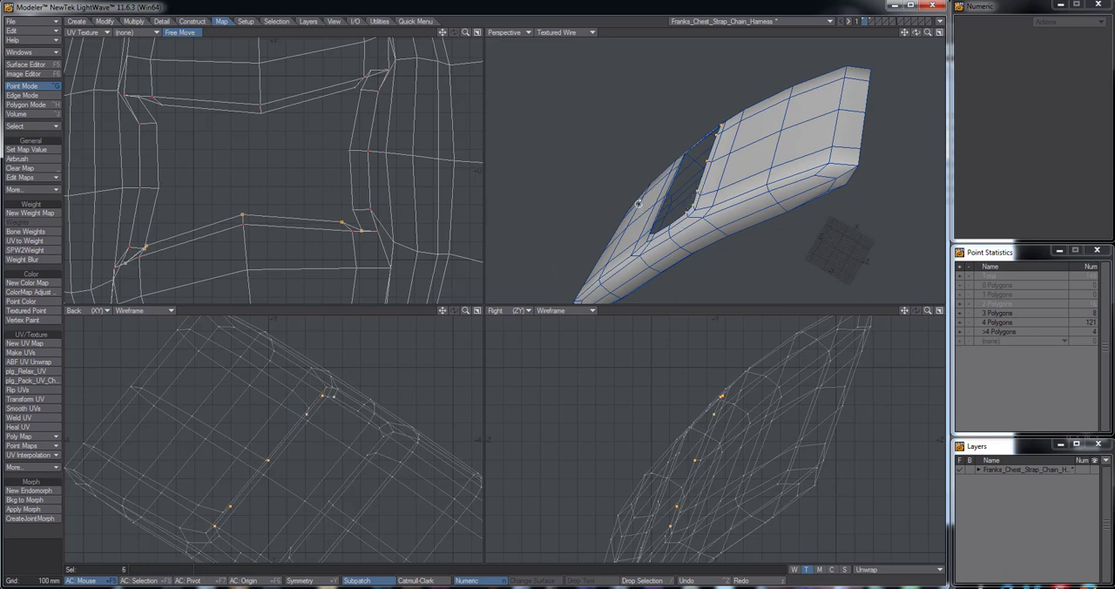
key("ctrl+l")
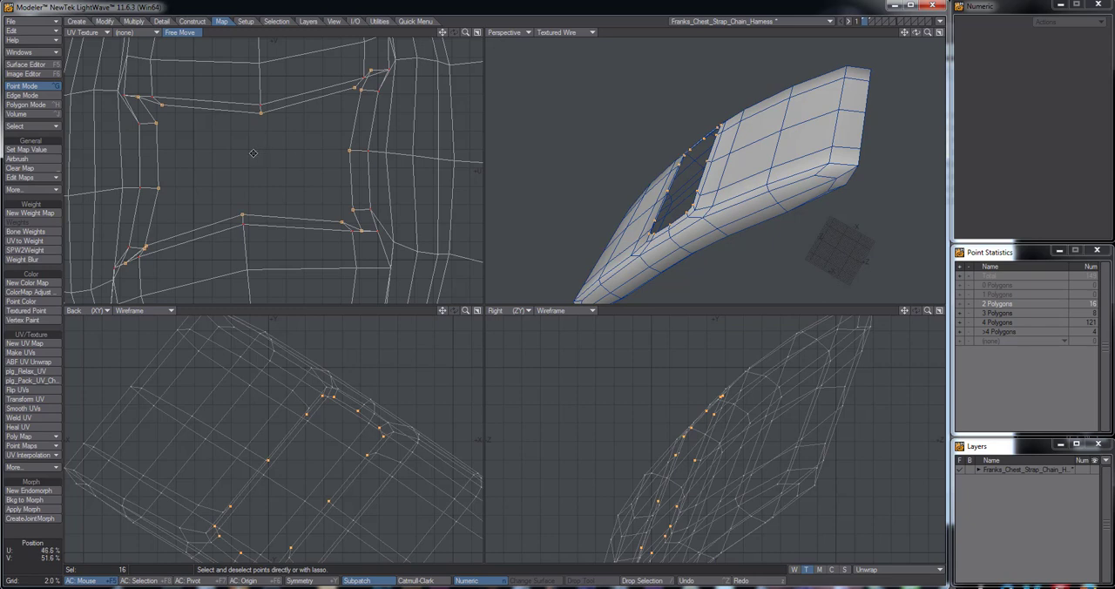
Stretch the selected inner-edge UVs to about 93% by 88%, expand the selection by one ring and stretch it to about 89% by 87%
key("h")
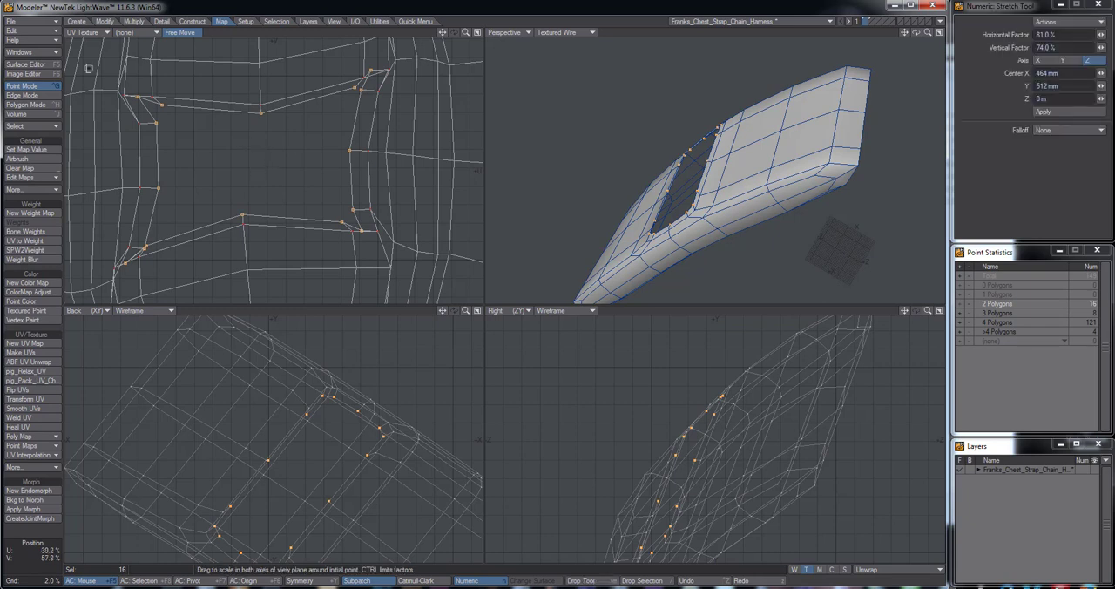
left_click(104, 21)
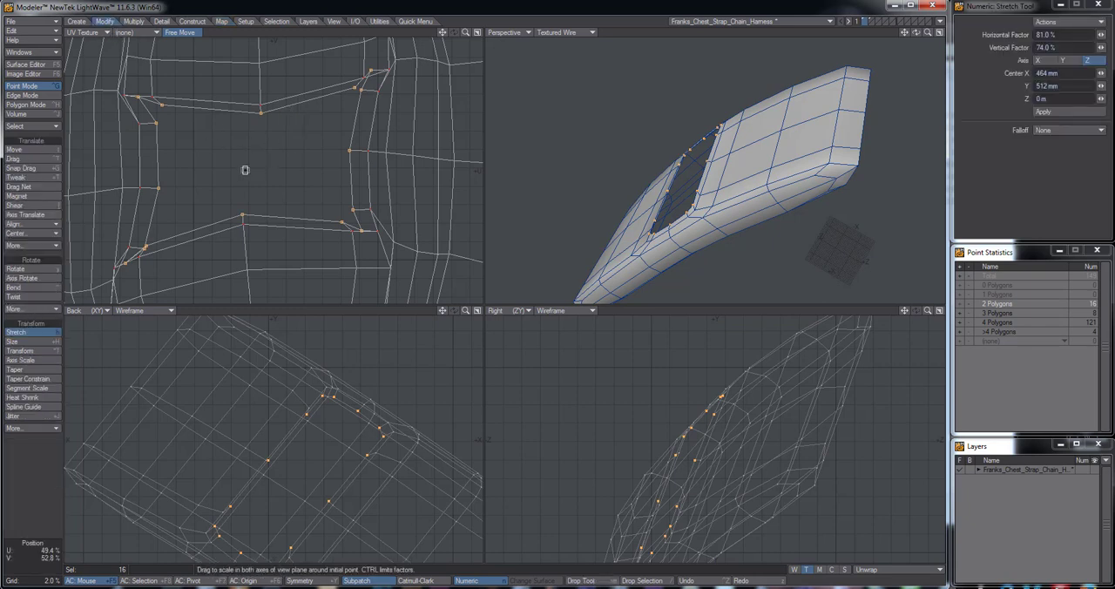
mouse_move(259, 158)
left_mouse_down()
mouse_move(241, 175)
mouse_move(261, 152)
left_mouse_up()
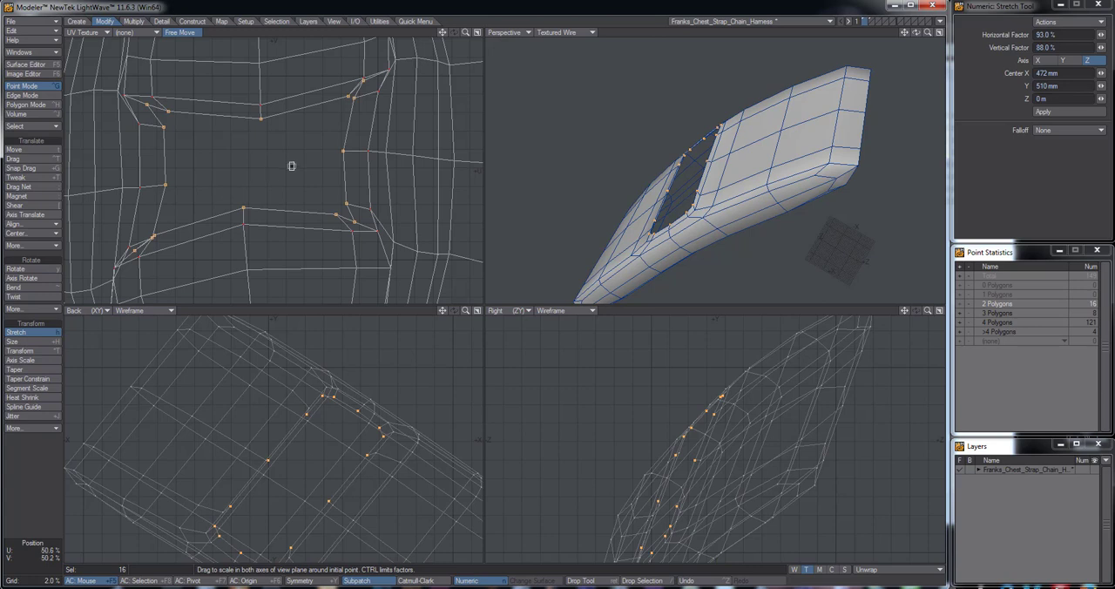
key("shift+bracketright")
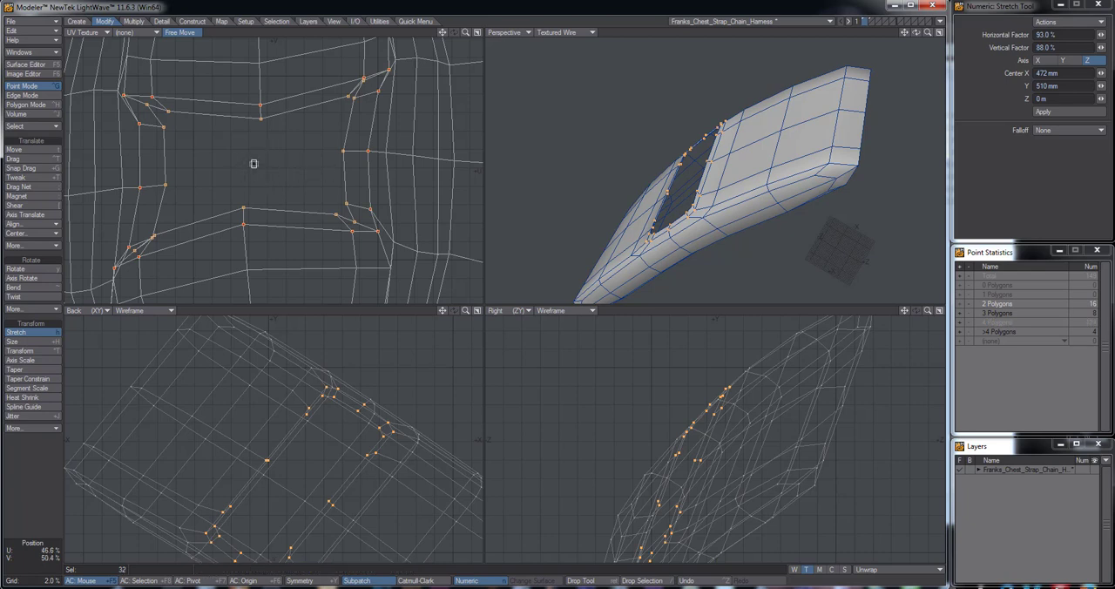
left_click_drag(254, 162, 247, 169)
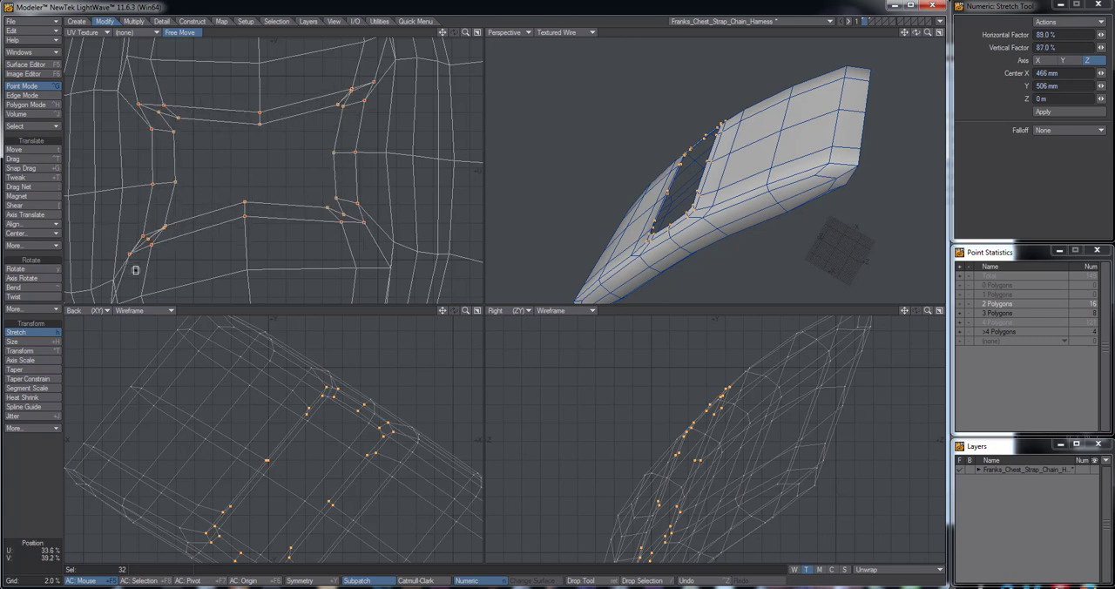
Drag the rim's UV points along the opening's bottom and left side, including both left corners, to untangle and even out the rim
key("ctrl+t")
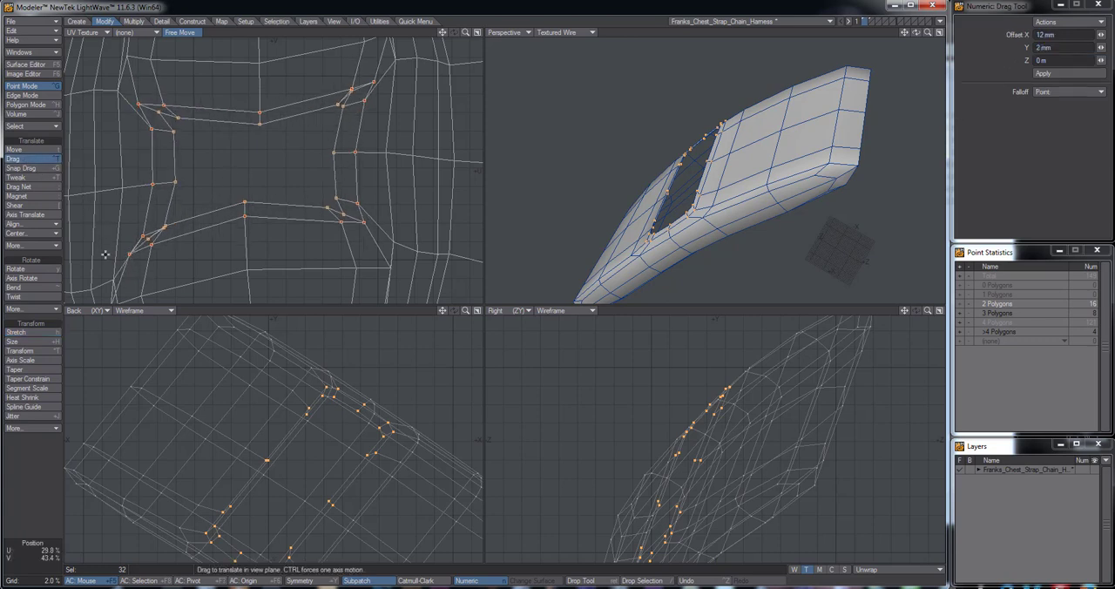
left_click_drag(128, 252, 153, 245)
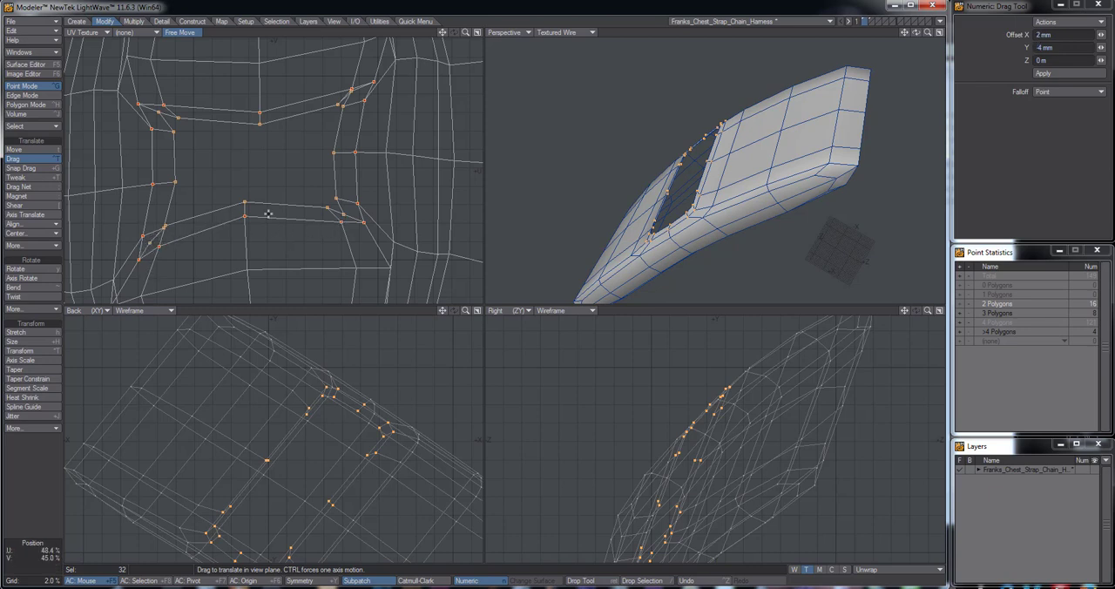
left_click_drag(243, 219, 245, 238)
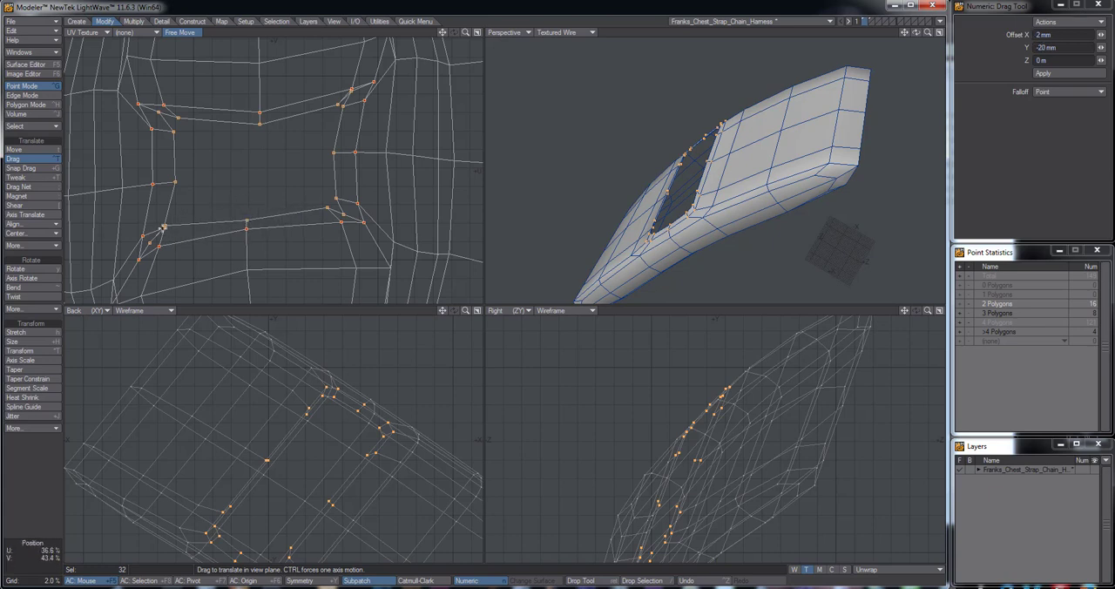
mouse_move(163, 227)
left_mouse_down()
mouse_move(157, 244)
mouse_move(151, 233)
left_mouse_up()
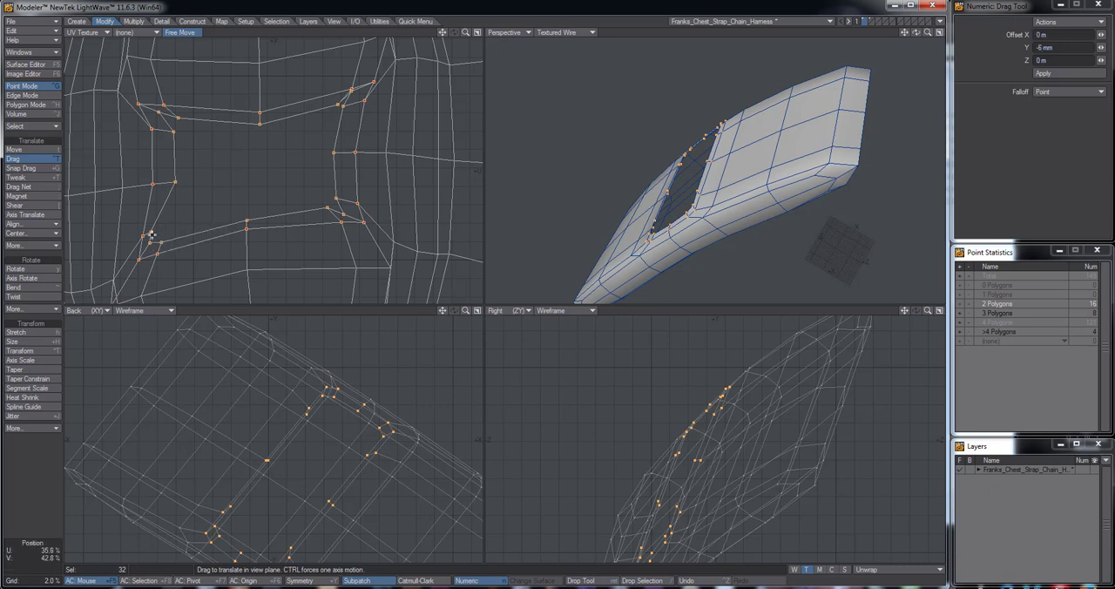
left_click_drag(176, 181, 162, 184)
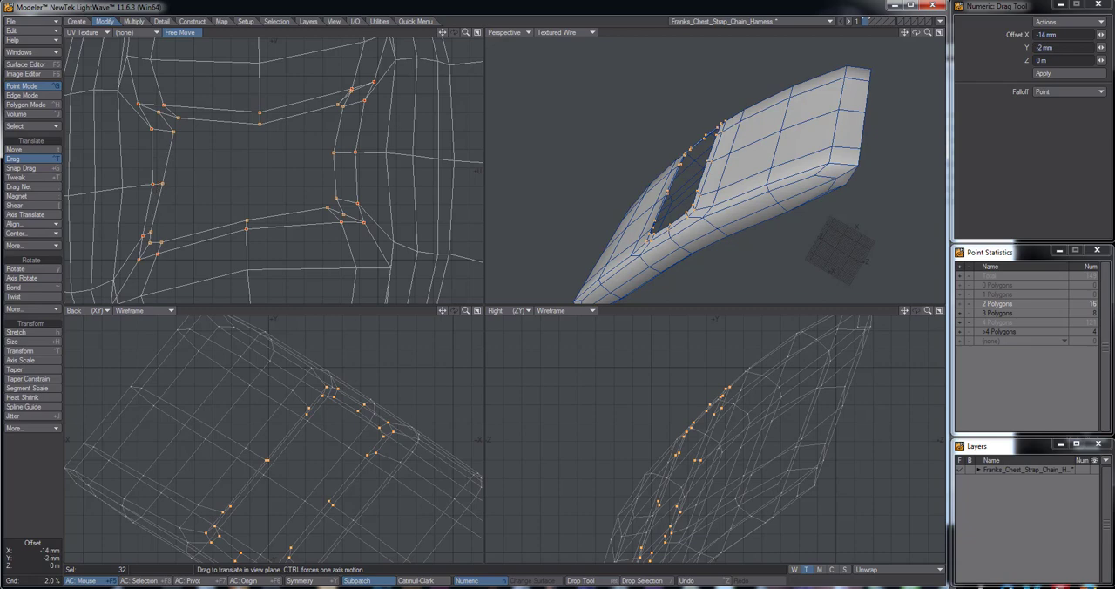
left_click_drag(736, 155, 627, 157, "alt")
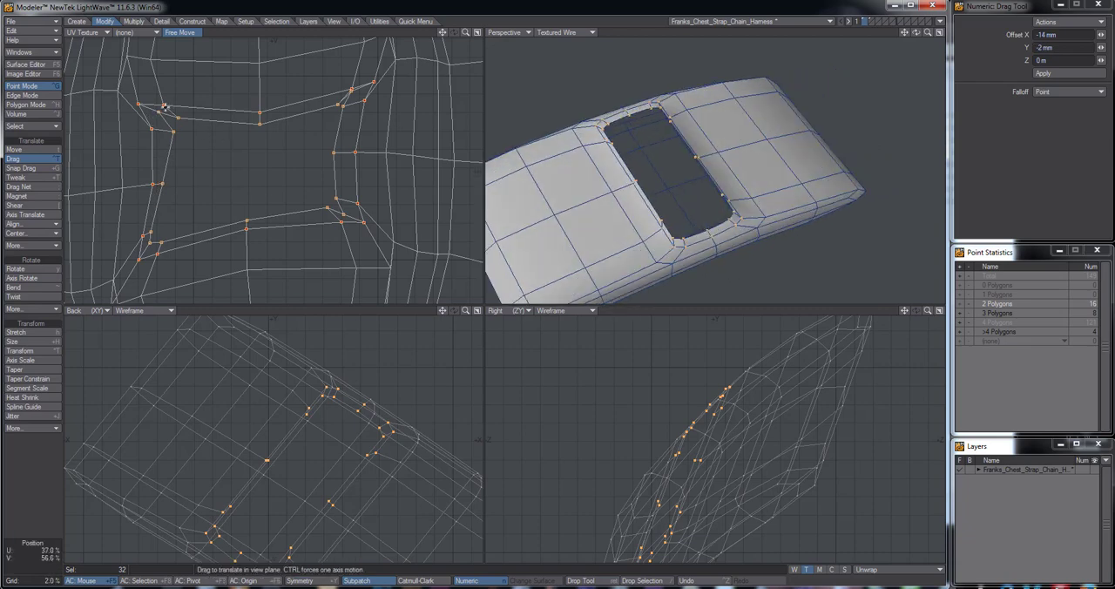
mouse_move(162, 112)
left_mouse_down()
mouse_move(153, 111)
mouse_move(159, 128)
left_mouse_up()
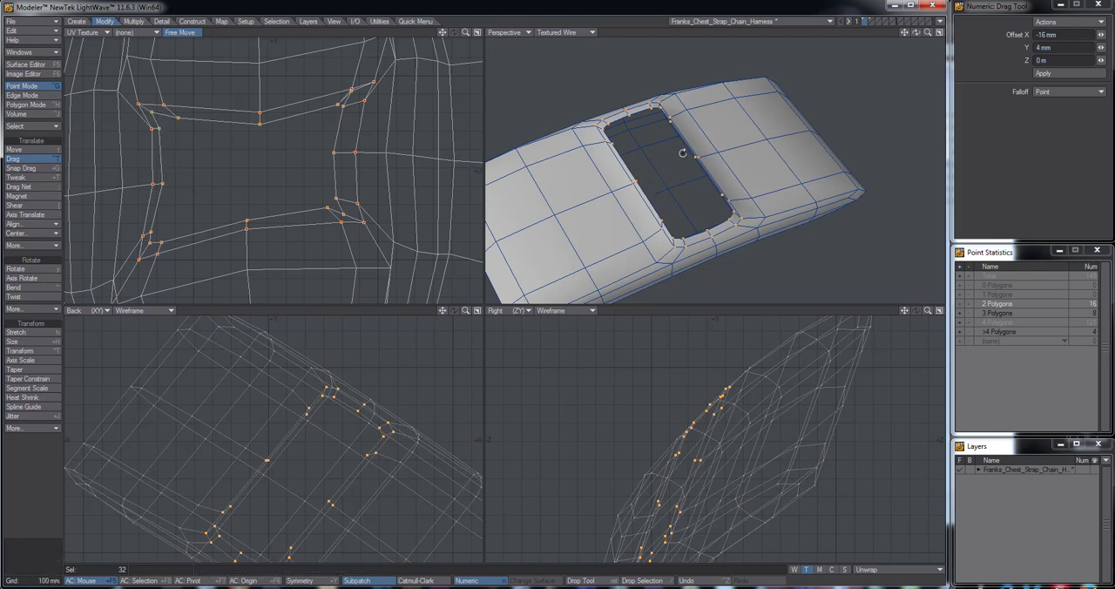
Drag the inner rim's UV points on the opening's right side, from the lower to the upper corner, outward to narrow the rim evenly
left_click_drag(681, 153, 655, 149, "alt")
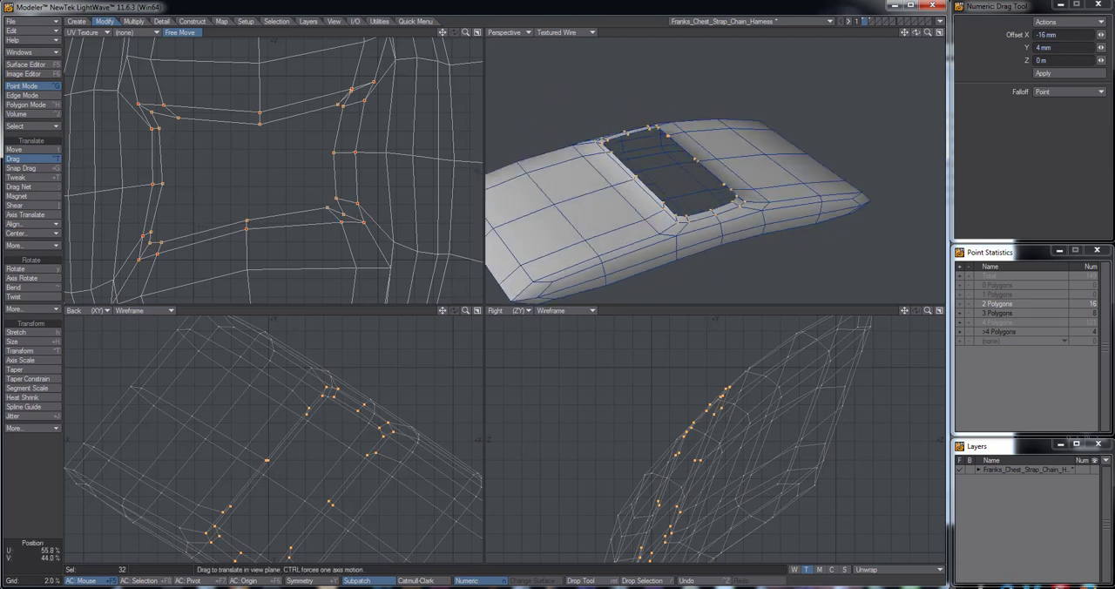
left_click_drag(341, 221, 339, 220)
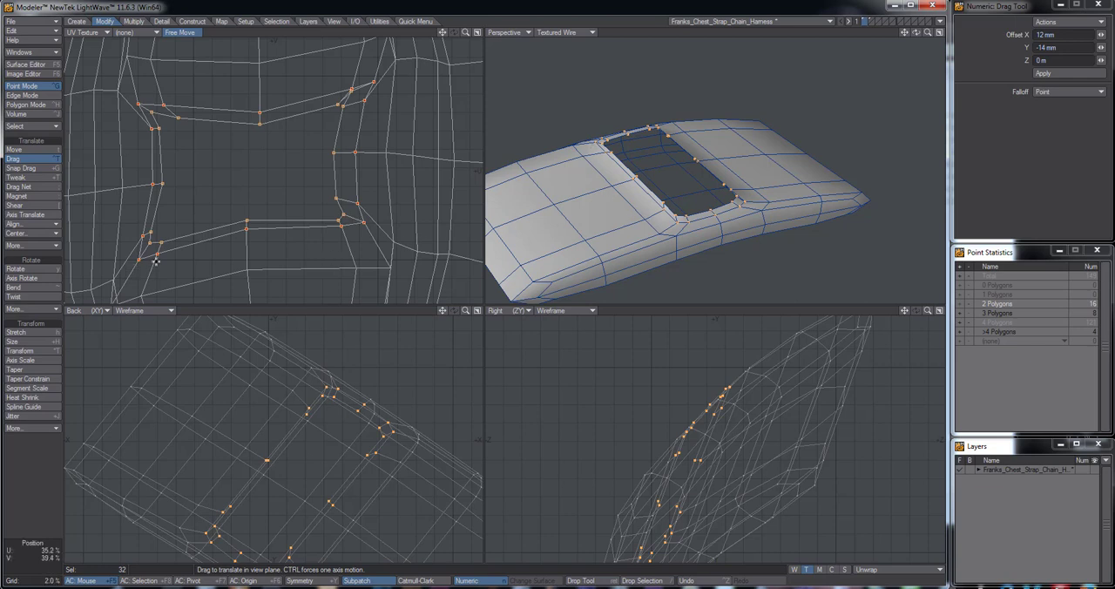
left_click_drag(345, 209, 349, 153)
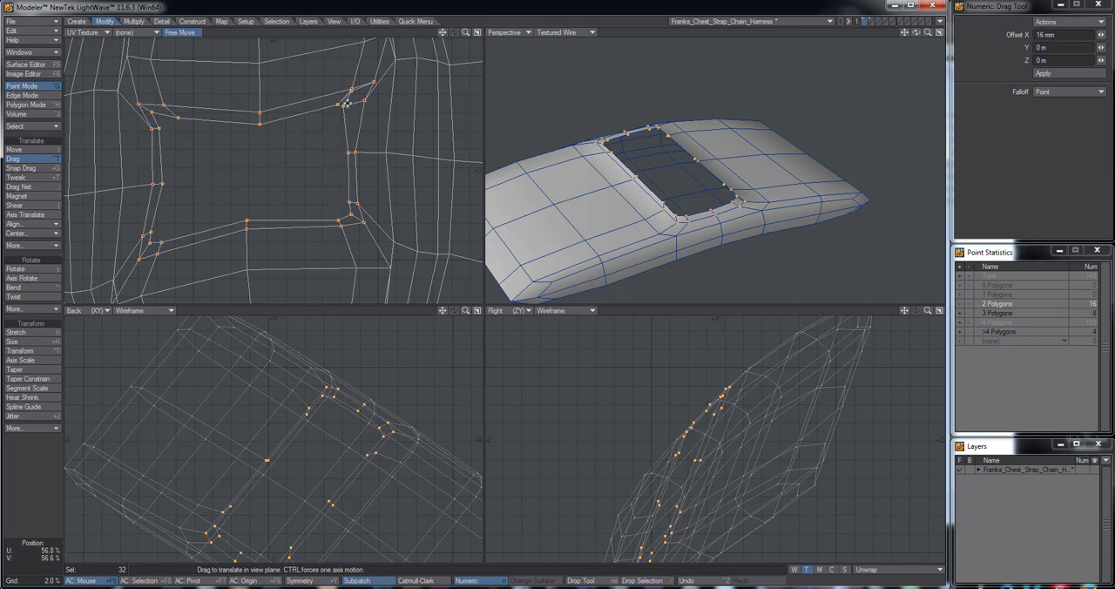
left_click_drag(351, 92, 368, 107)
left_click_drag(337, 106, 357, 91)
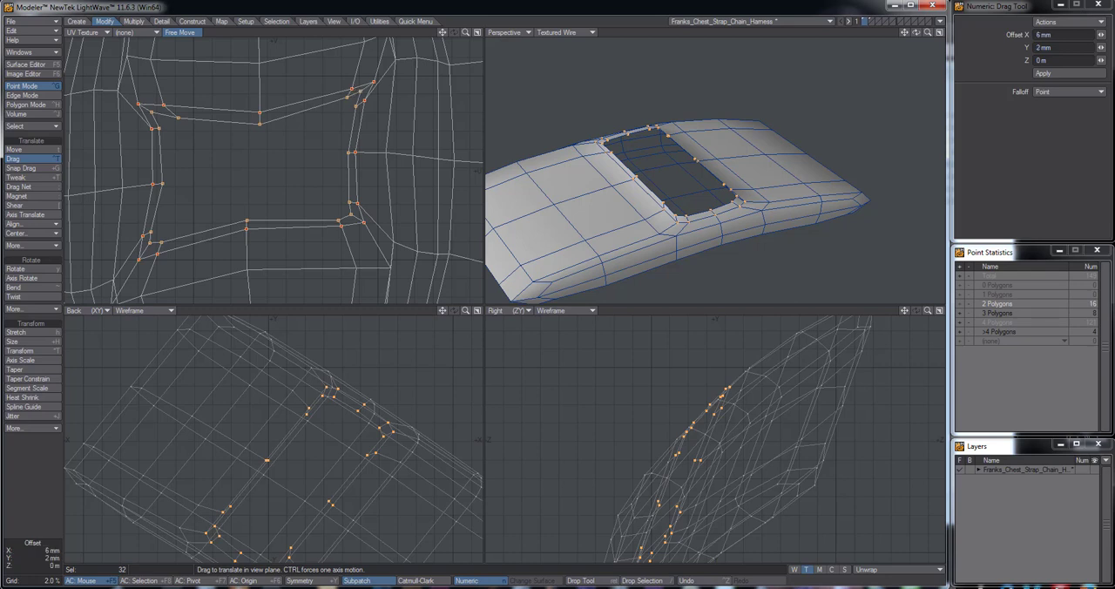
Fine-tune the rim's UV points at the opening's upper-left, upper-right and lower-right corners with small Drag adjustments
left_click_drag(669, 177, 648, 155, "alt")
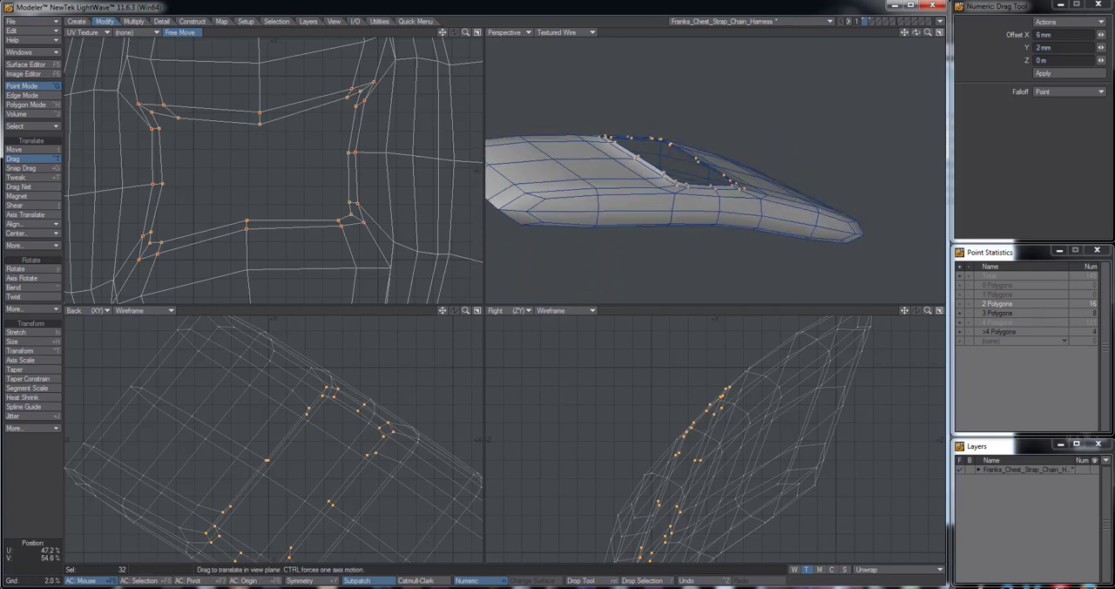
left_click_drag(225, 125, 152, 131)
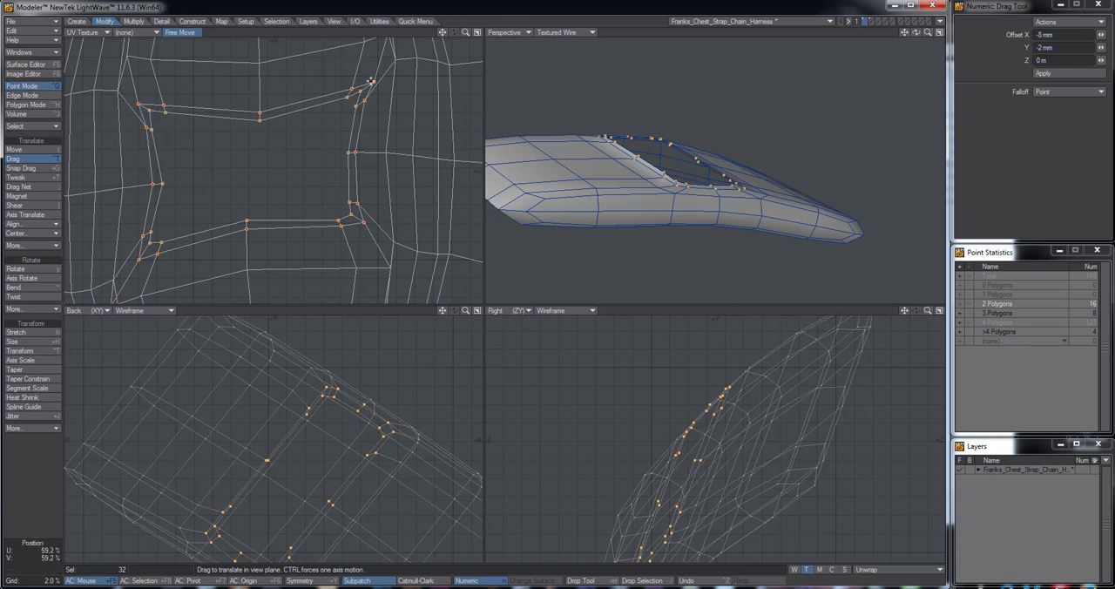
left_click_drag(372, 81, 373, 83)
left_click_drag(635, 187, 624, 187, "alt")
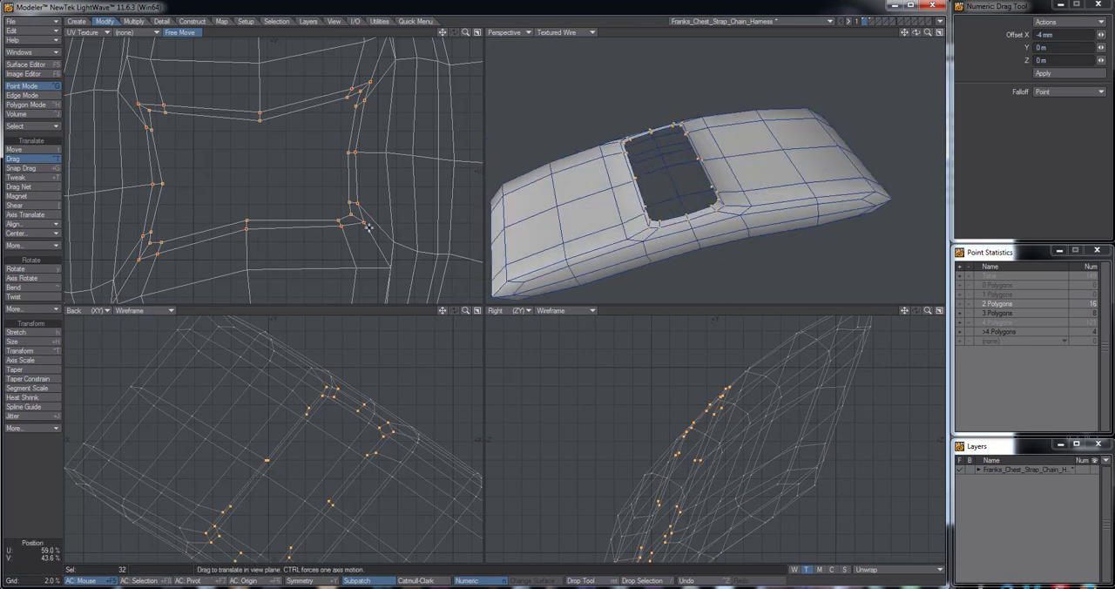
left_click_drag(363, 222, 355, 203)
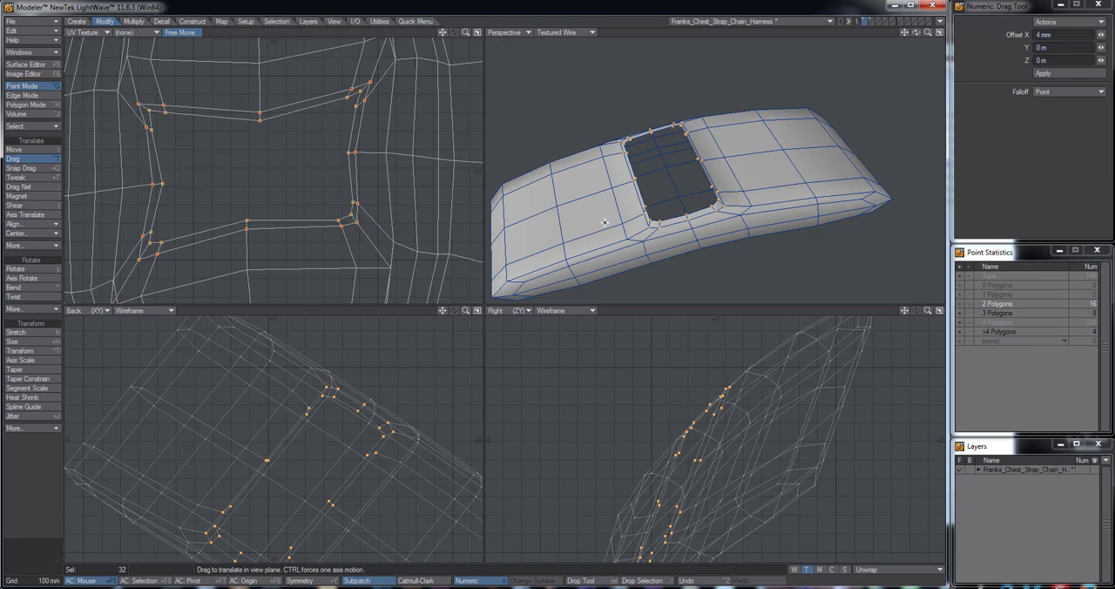
Drag the rim's UV point at the opening's upper-left corner about 6 mm horizontally and 2 mm vertically
left_click_drag(310, 150, 340, 169, "alt")
left_click_drag(169, 124, 174, 122)
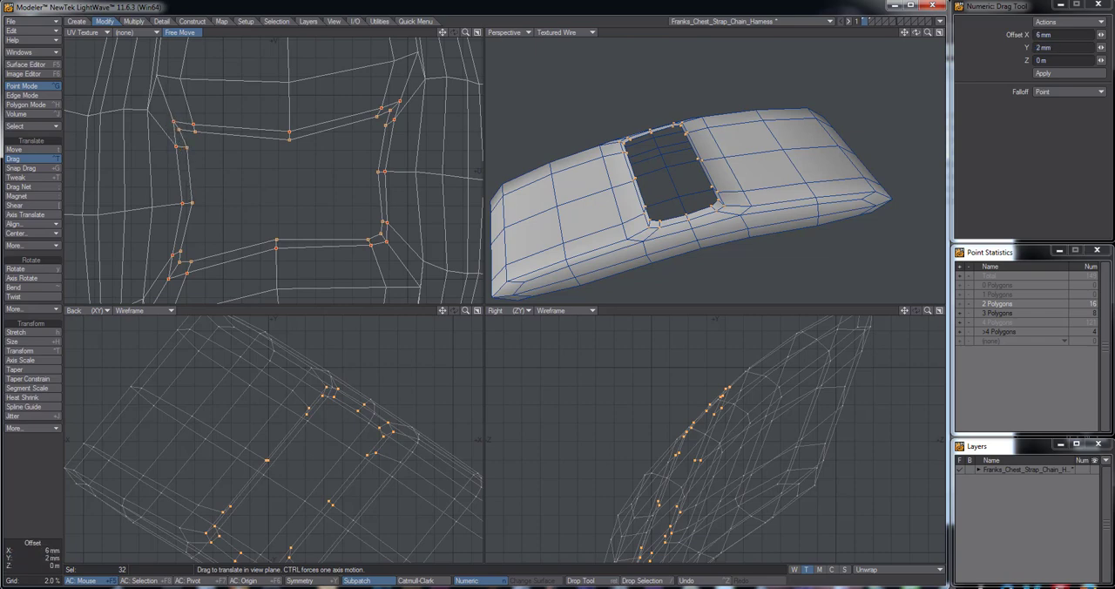
left_click_drag(589, 208, 620, 335, "alt")
left_click_drag(620, 336, 645, 304, "alt+shift")
left_click_drag(683, 269, 658, 228, "alt")
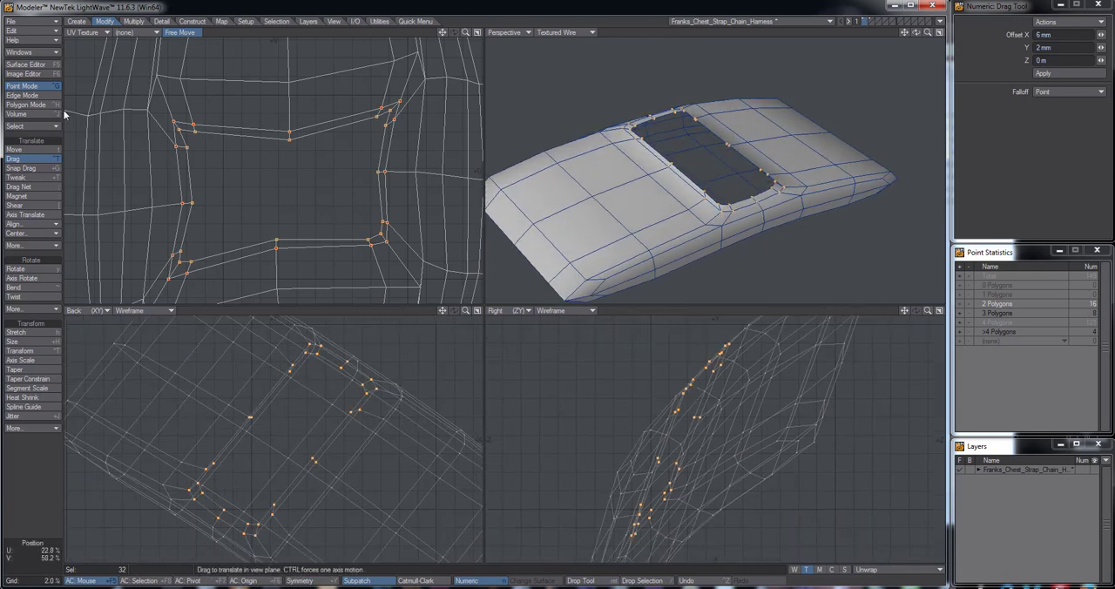
Switch to polygon selection and examine the plate's opening from several angles with subpatch smoothing temporarily turned on
left_click(26, 104)
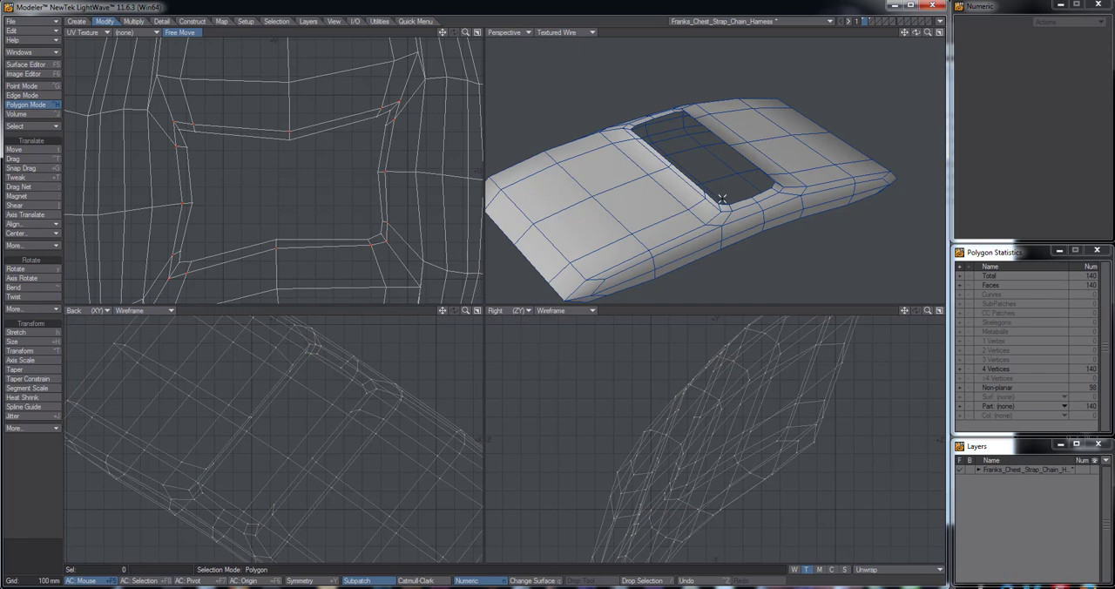
key("Tab")
left_click_drag(722, 199, 664, 188, "alt")
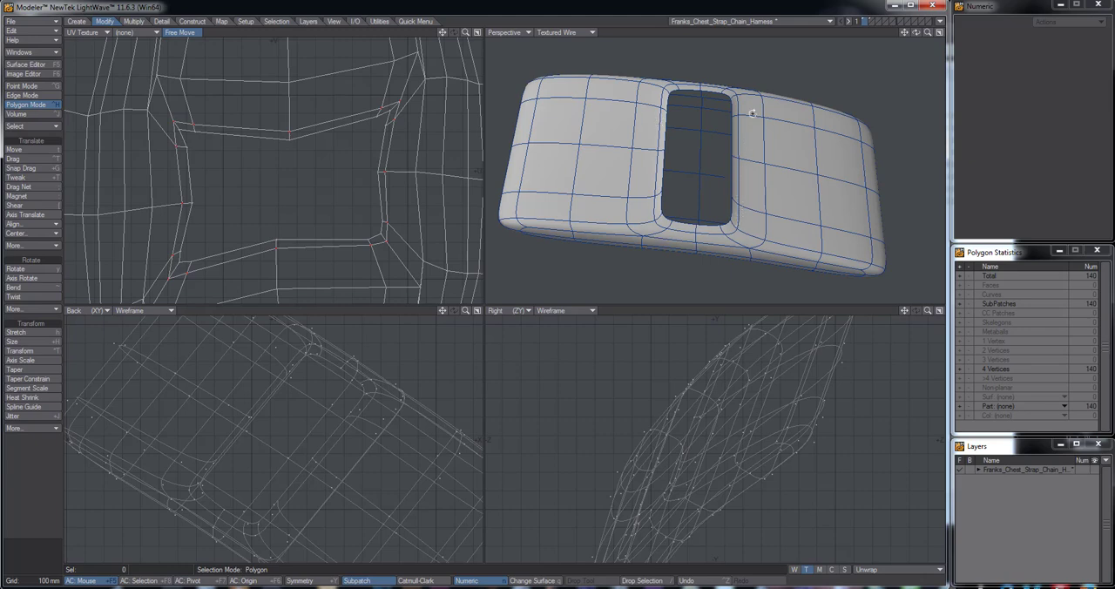
left_click_drag(751, 113, 722, 169, "alt")
left_click_drag(674, 112, 674, 185, "alt")
key("Tab")
left_click_drag(736, 200, 694, 189, "alt+shift")
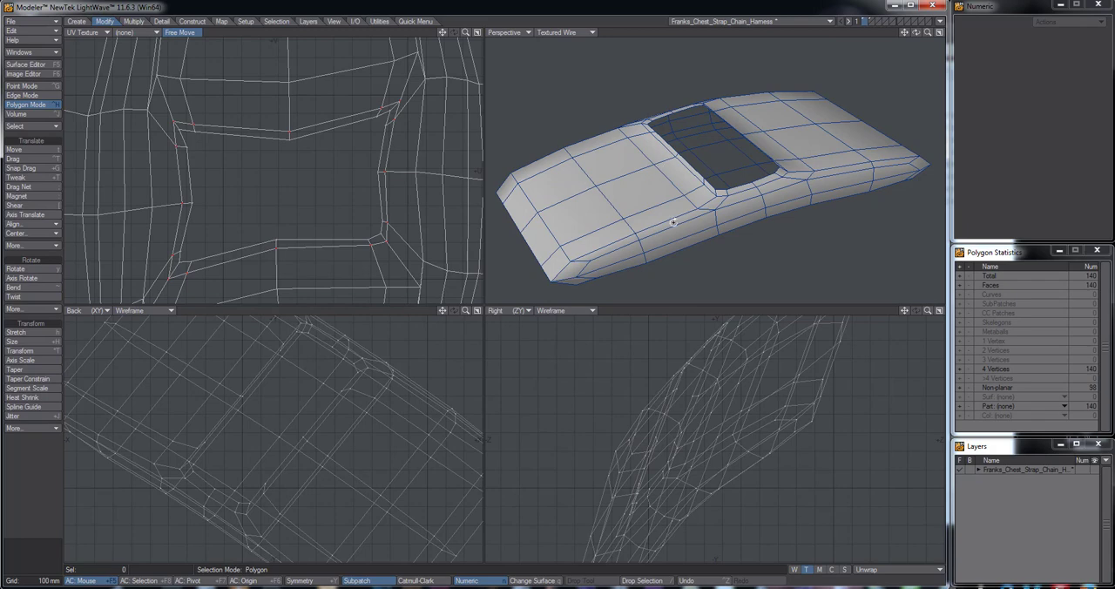
left_click_drag(672, 222, 731, 173, "alt")
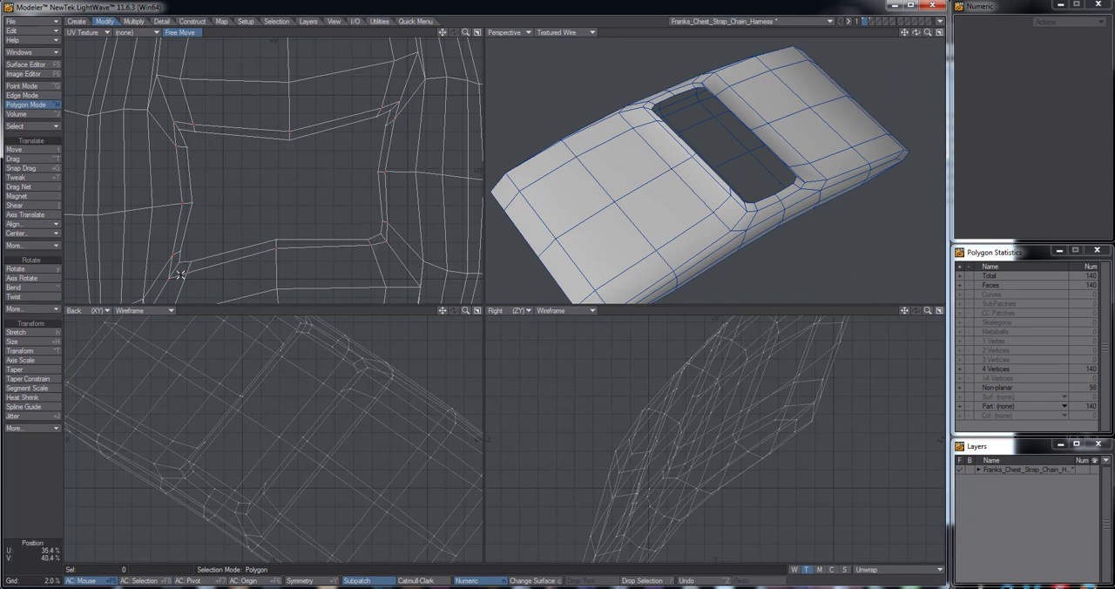
left_click_drag(681, 162, 733, 228, "alt")
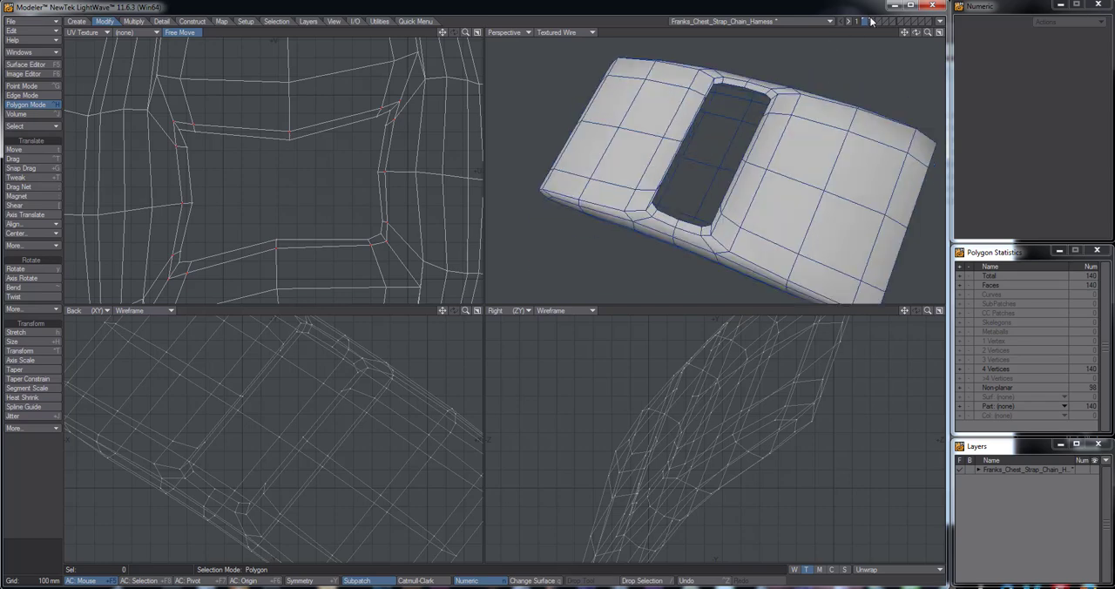
Keep the base plate's layer in the foreground and show the ring's layer in the background to compare their UV layouts
left_click(870, 21, "shift")
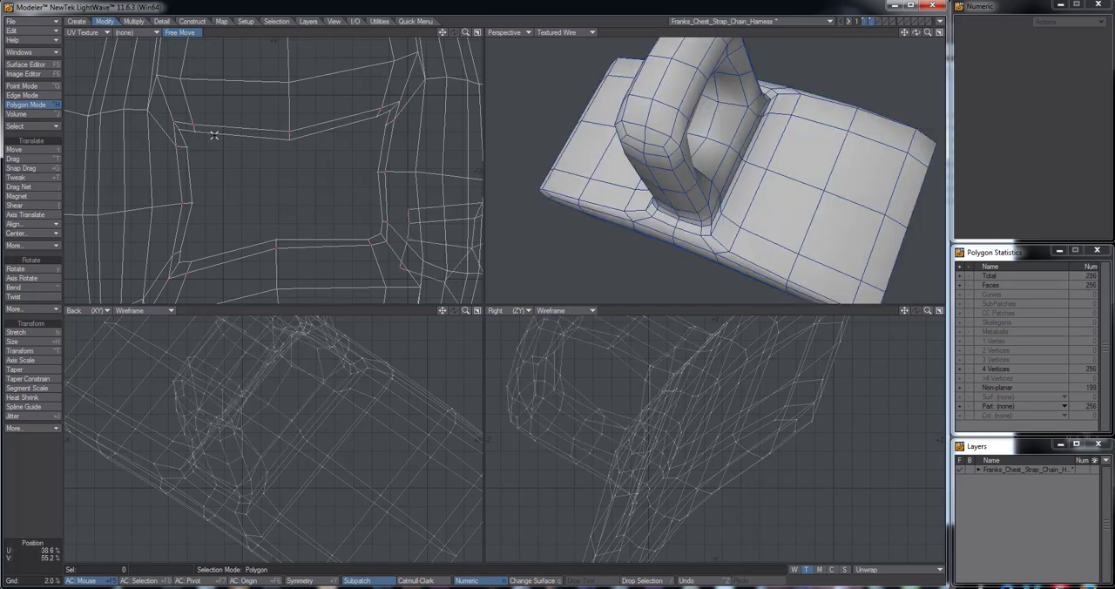
key("a")
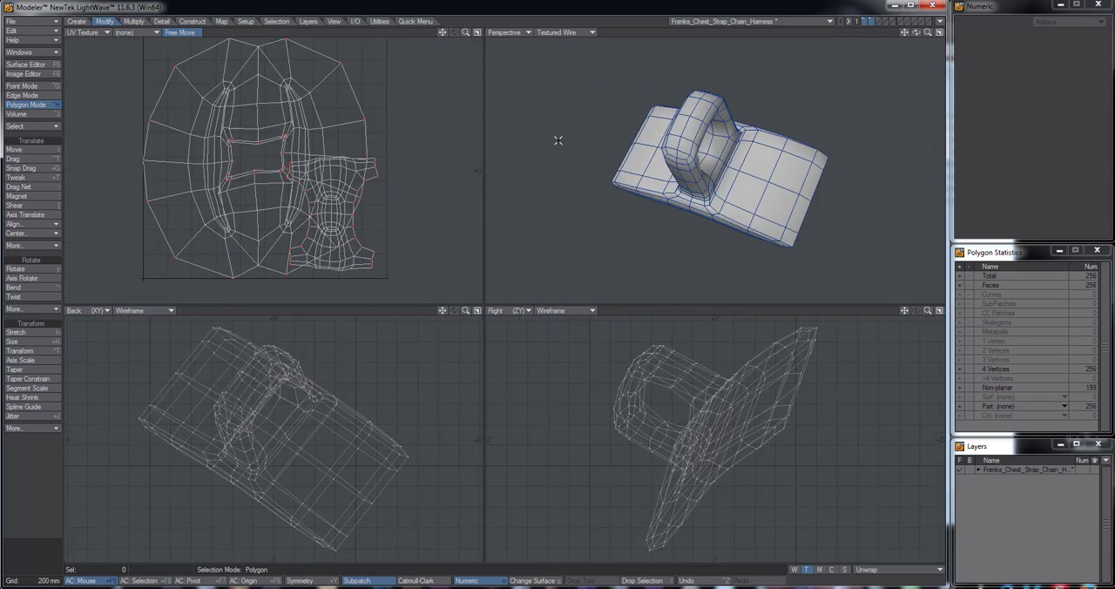
left_click(865, 21)
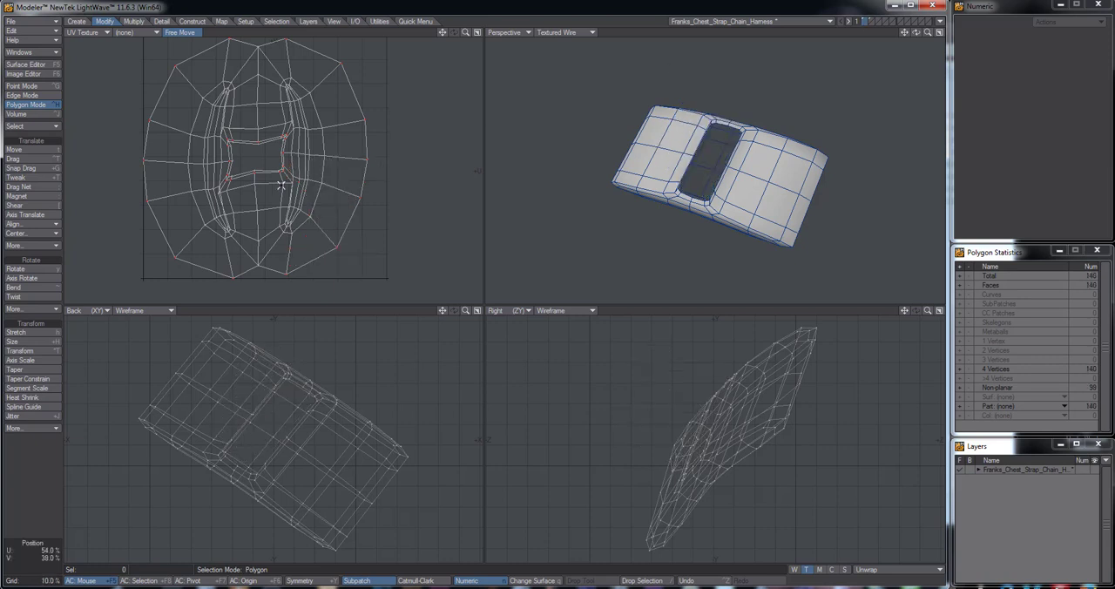
left_click(871, 25)
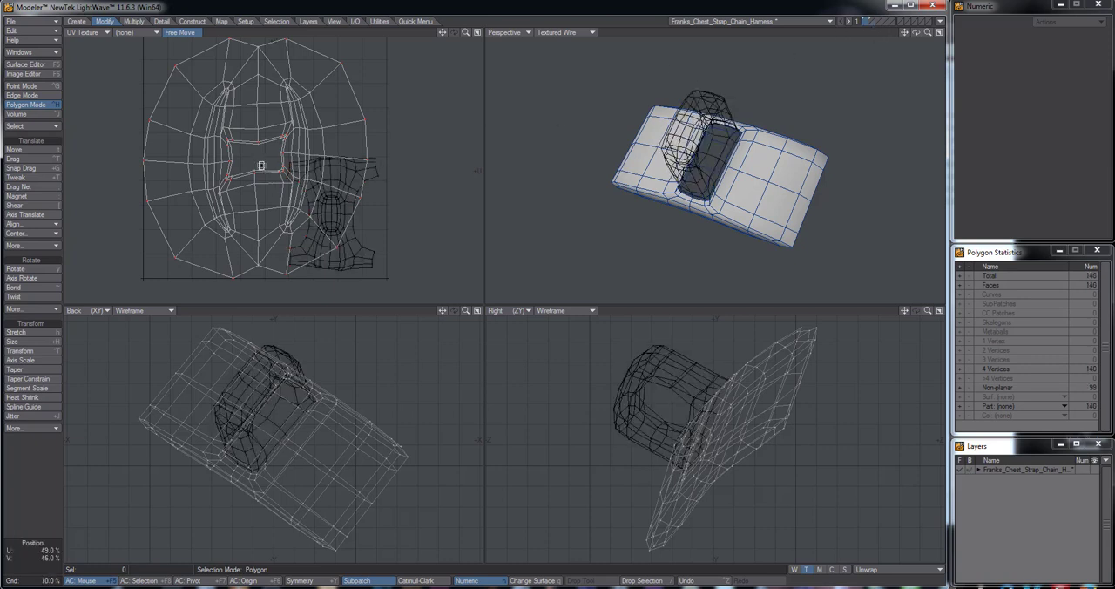
Stretch the plate's UVs to about 66% by 95%, move them -160 mm horizontally clear of the ring, and stretch them again to 80% by 101%
key("h")
left_click_drag(260, 165, 256, 193)
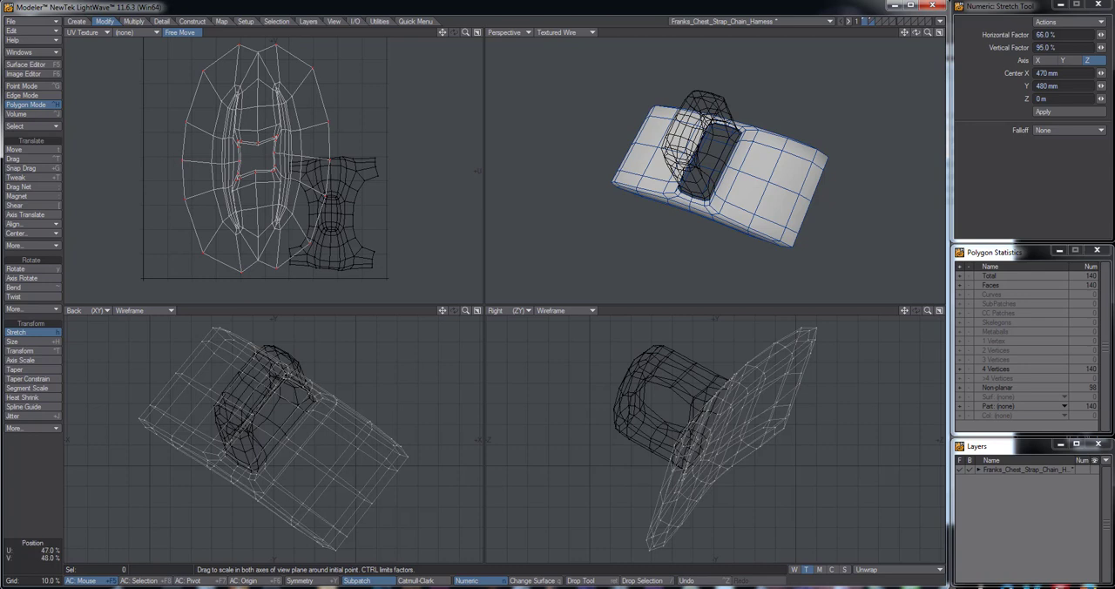
key("t")
left_click_drag(327, 175, 289, 175)
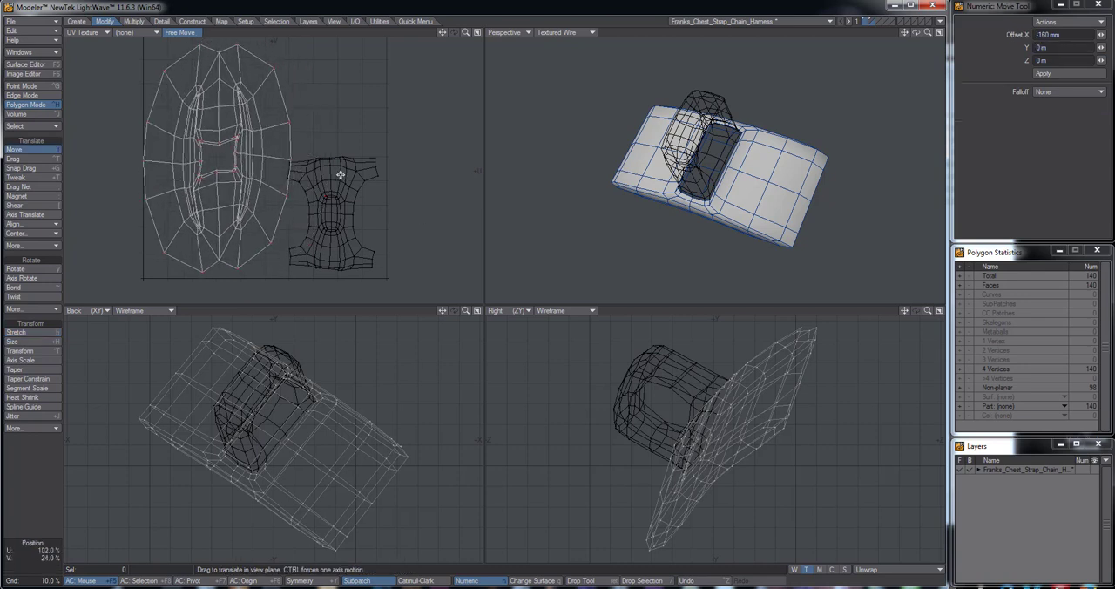
key("h")
left_click_drag(216, 162, 200, 162)
left_click_drag(442, 32, 502, 49)
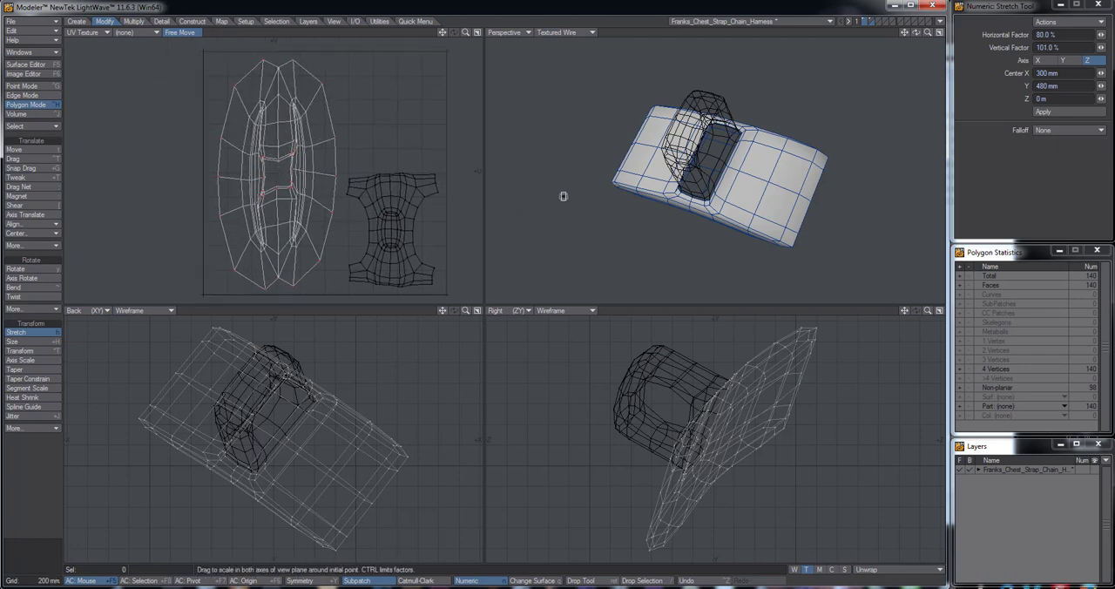
Select the opening's rim points, expand the selection, and stretch its UVs to about 140% by 99% and again to 106% by 102%
key("space")
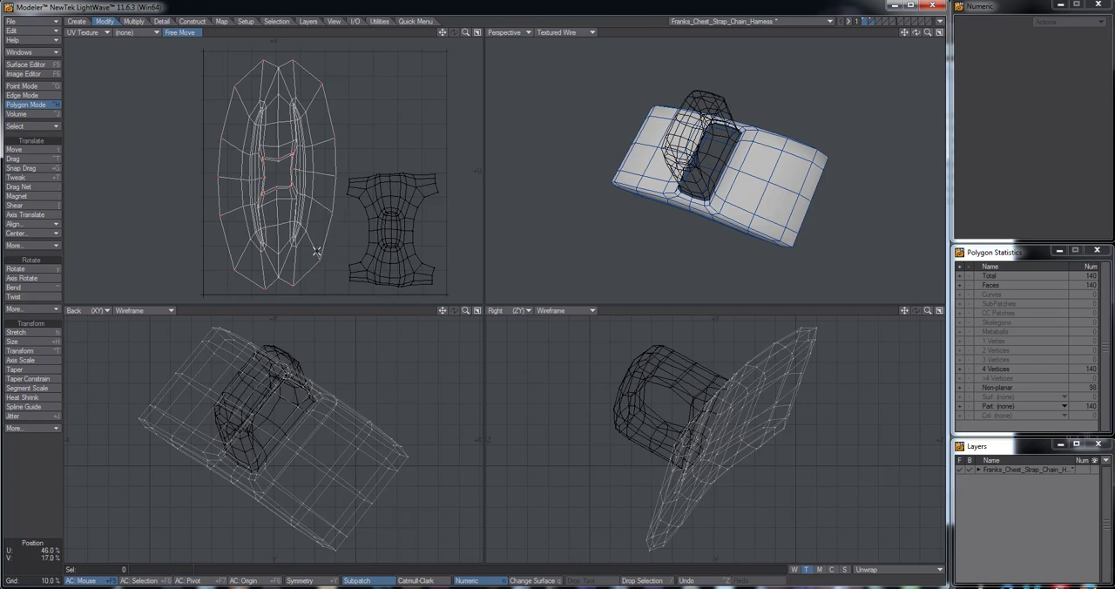
key("ctrl+g")
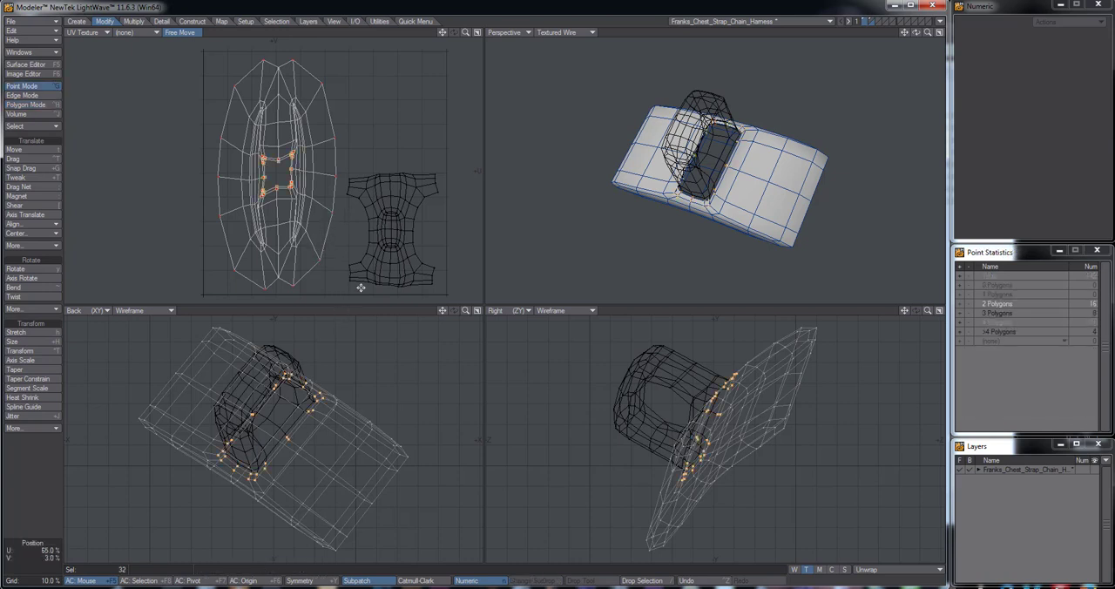
key("shift+bracketright")
key("shift+bracketright")
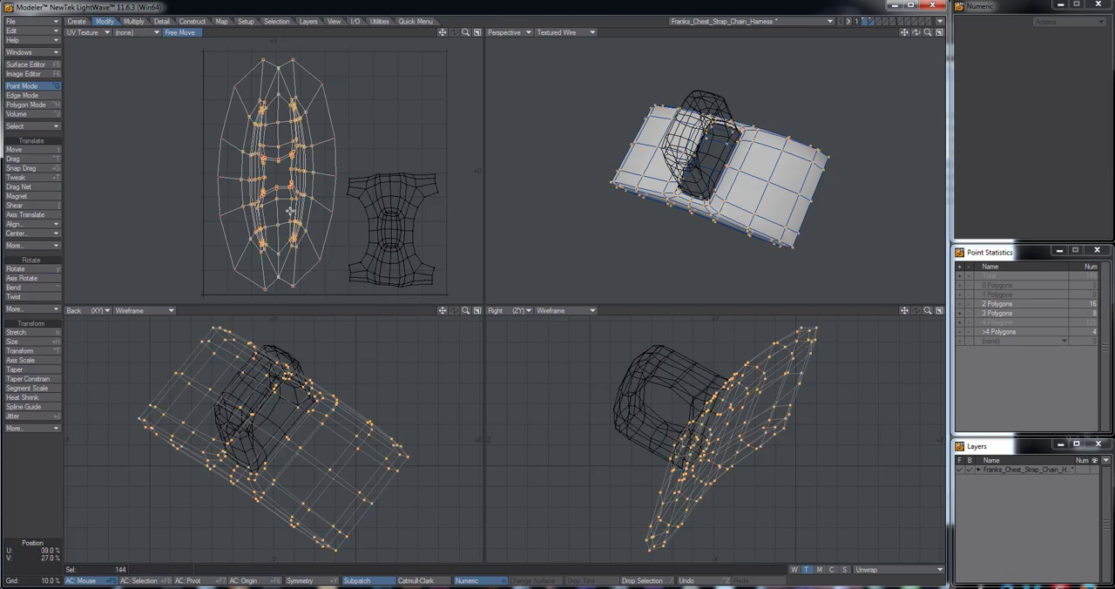
key("h")
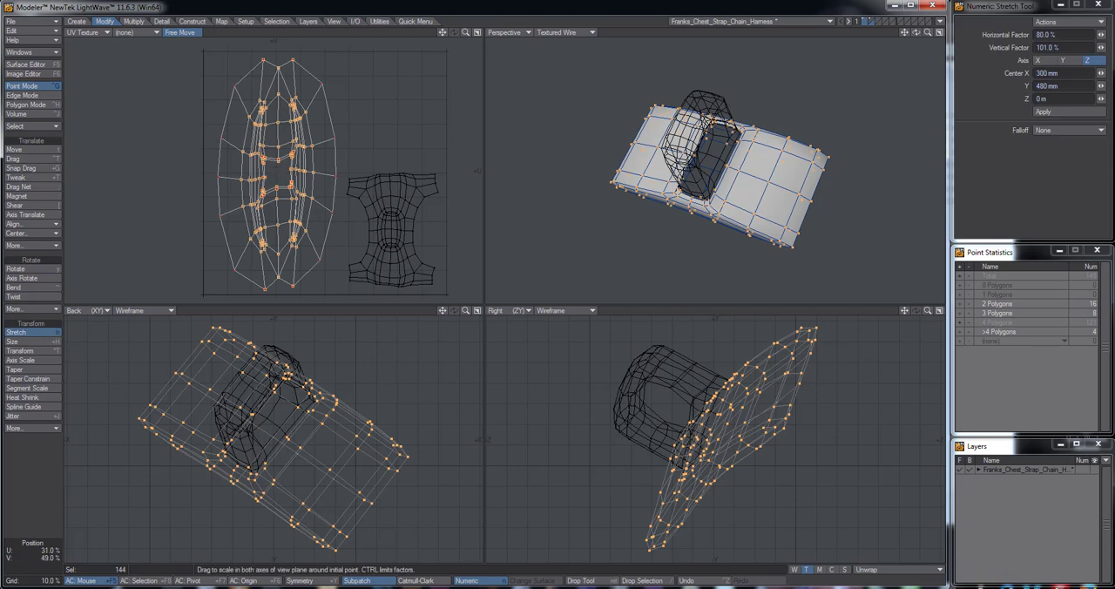
left_click_drag(279, 175, 323, 177)
left_click_drag(747, 224, 757, 159, "alt")
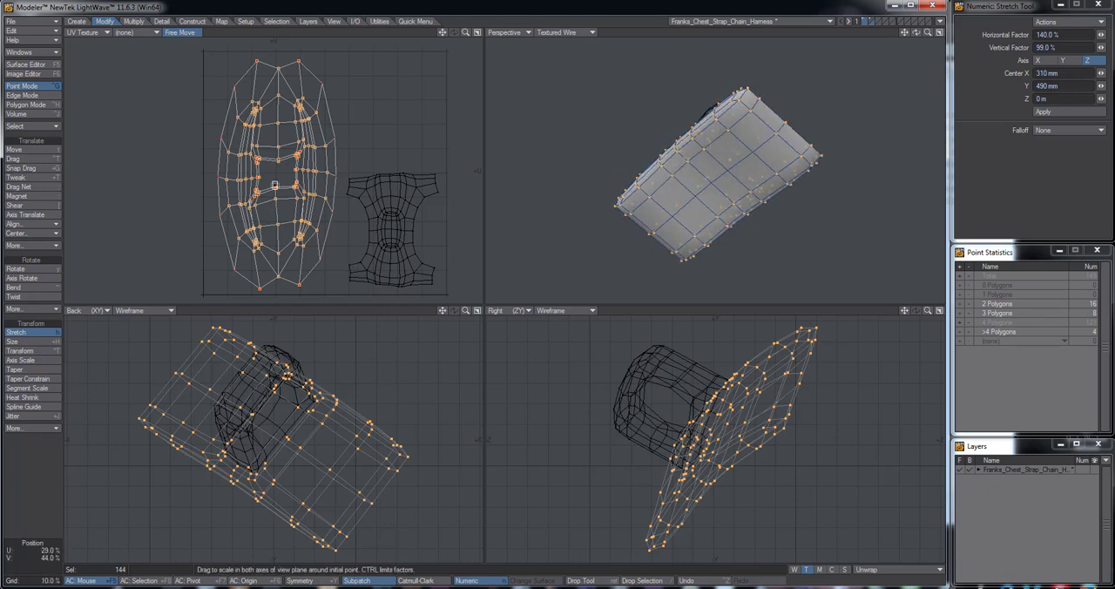
mouse_move(277, 173)
left_mouse_down()
mouse_move(294, 176)
mouse_move(276, 177)
left_mouse_up()
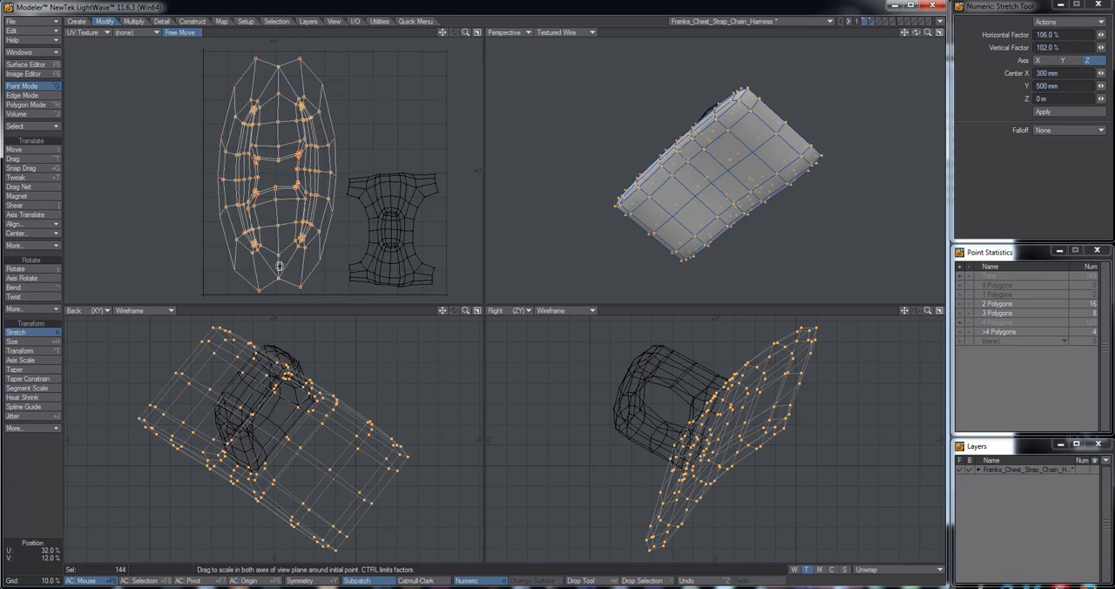
Drag the two points flanking the lower tip of the plate's UV outline outward and upward to flatten that end
key("ctrl+t")
left_click_drag(257, 290, 305, 282)
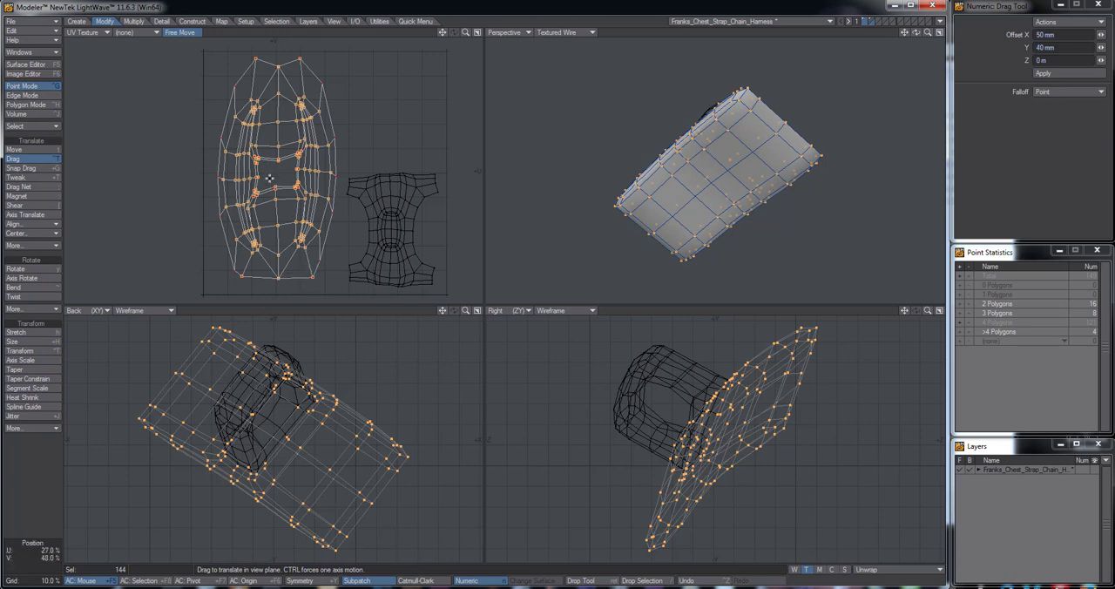
scroll(270, 178, "down", 2)
scroll(276, 182, "up", 3)
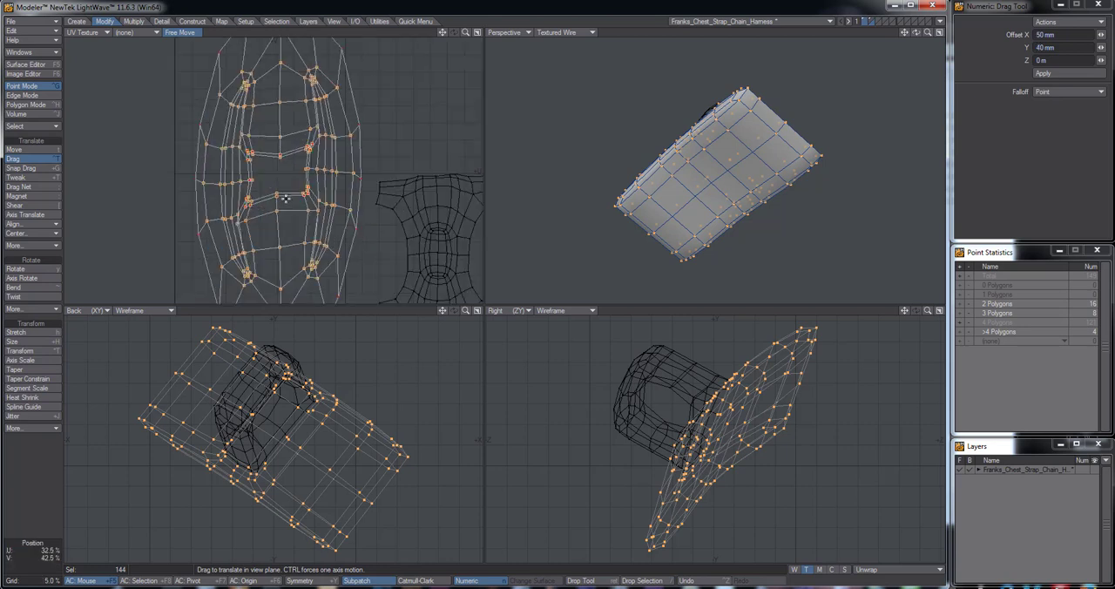
left_click_drag(484, 306, 505, 359)
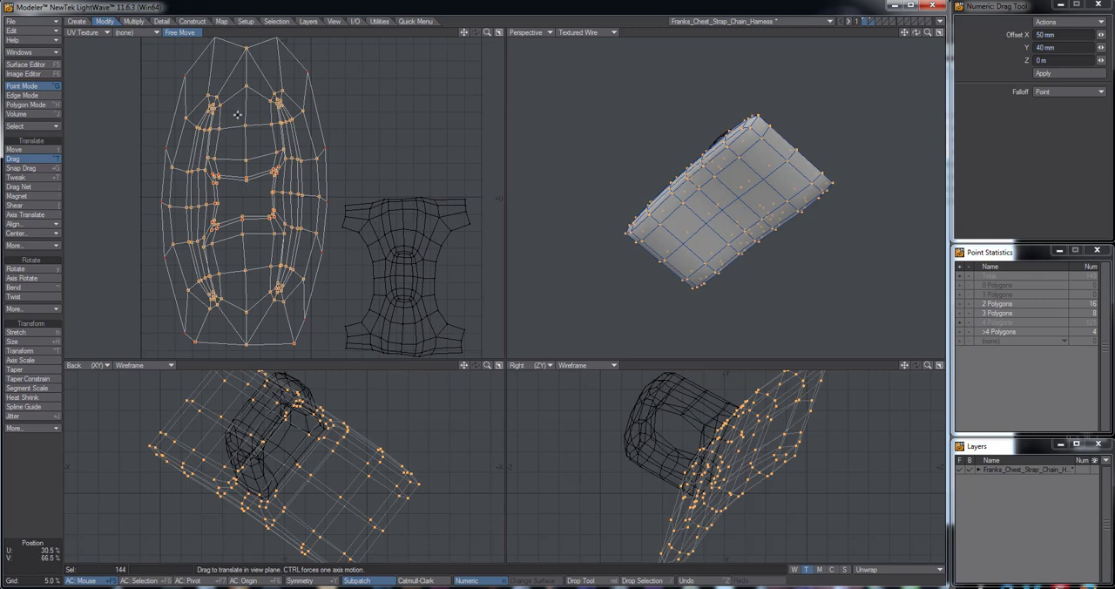
Deselect the centre points at both ends of the plate's UV outline and stretch the remaining selection vertically to 132%, then to 97%
key("Return")
left_click(247, 50)
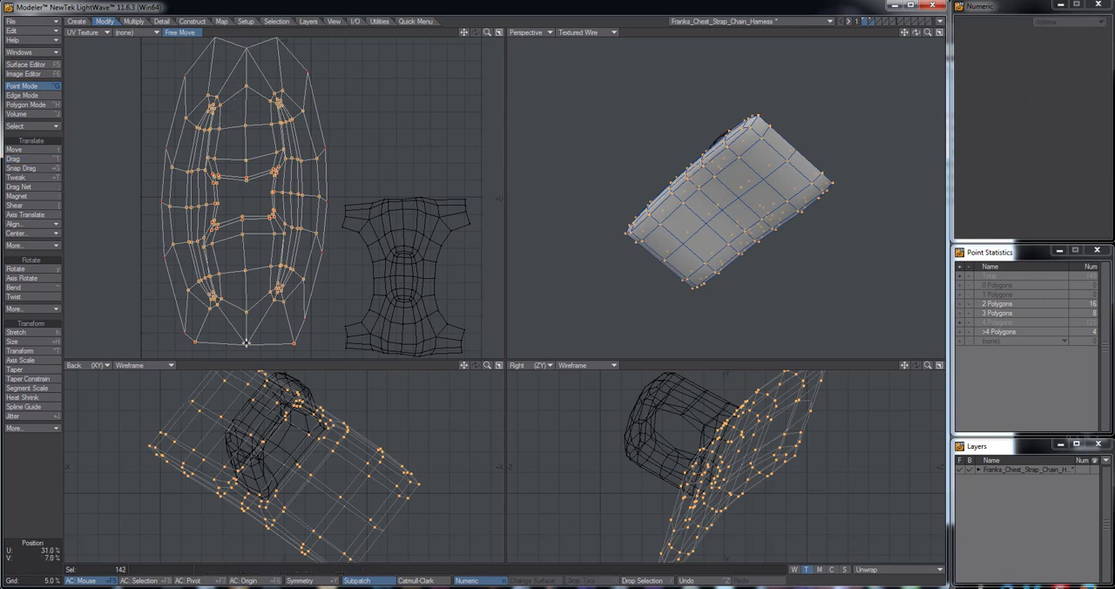
left_click_drag(306, 174, 310, 194, "alt")
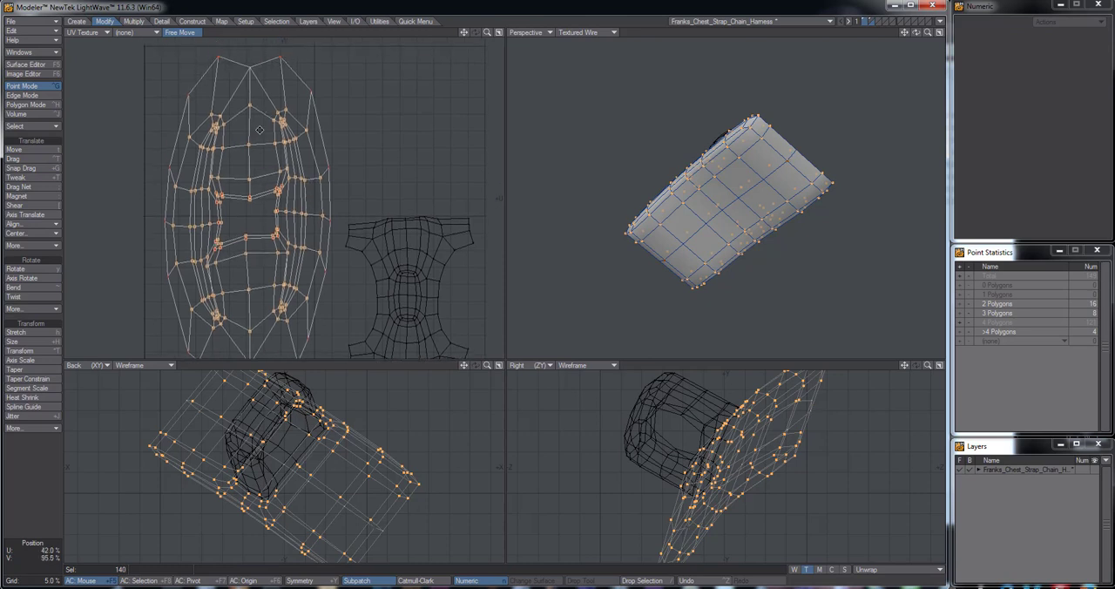
key("h")
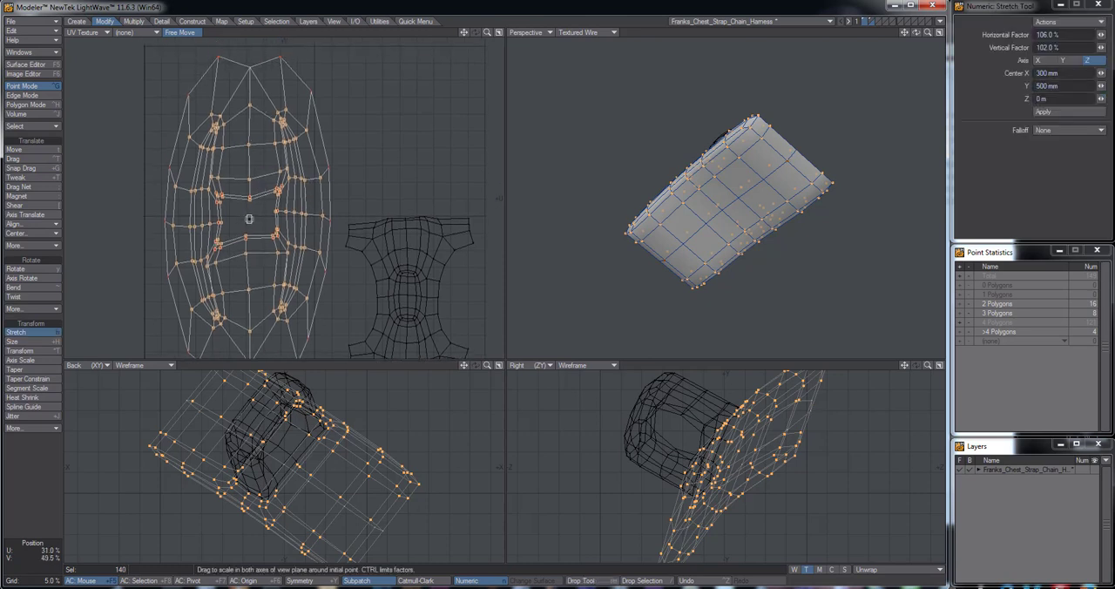
left_click_drag(249, 218, 248, 190)
left_click_drag(374, 246, 365, 196, "alt")
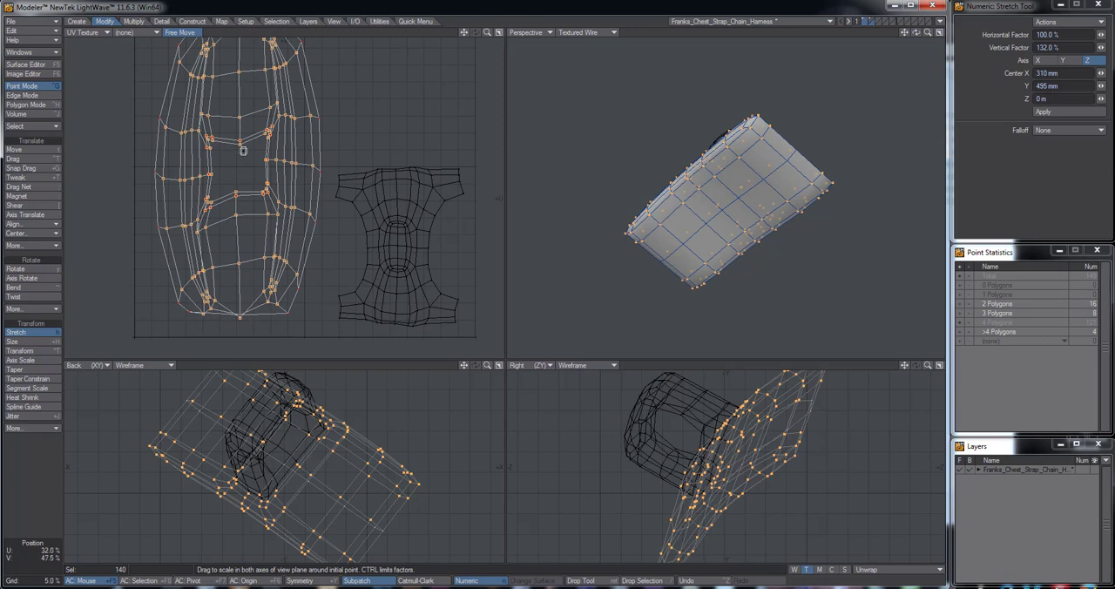
left_click_drag(244, 115, 245, 151, "alt")
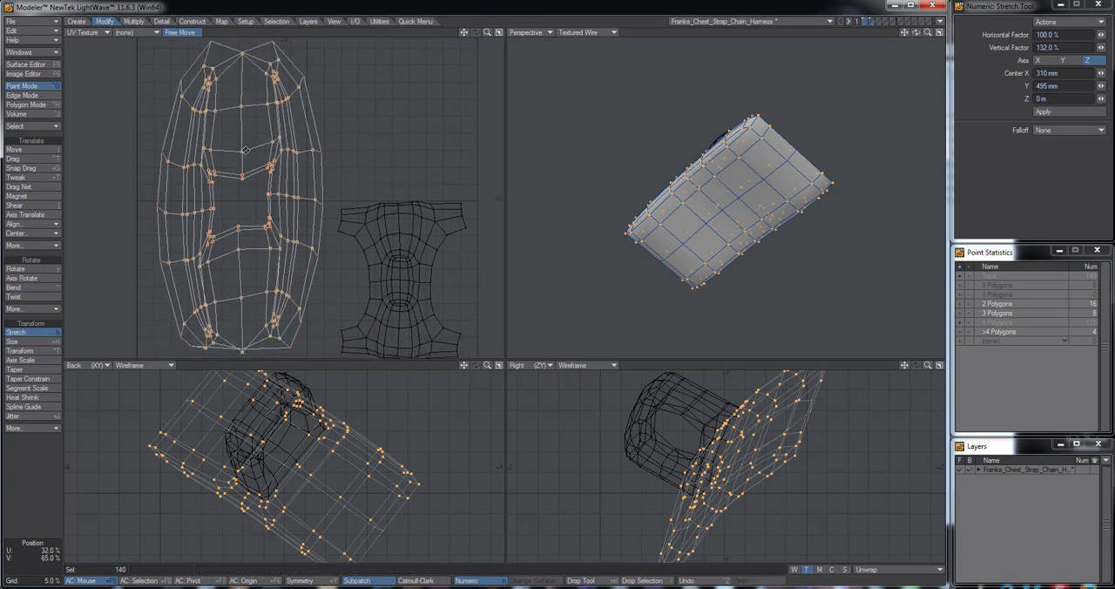
left_click_drag(241, 57, 240, 174)
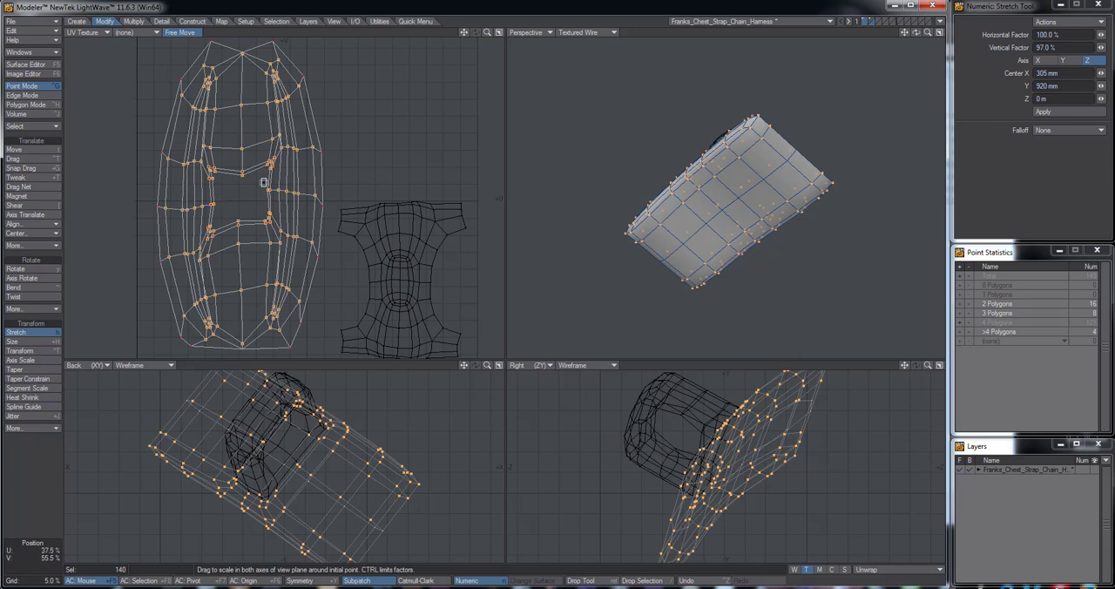
Contract the point selection by one ring and stretch its UVs horizontally to 117%
key("shift+bracketleft")
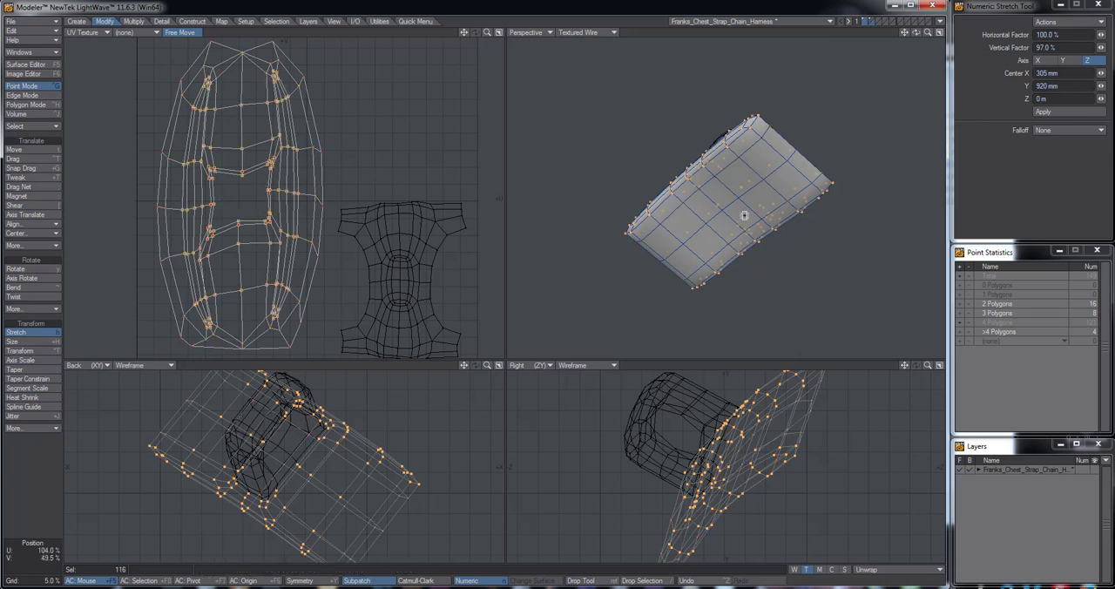
left_click_drag(742, 215, 728, 286, "alt")
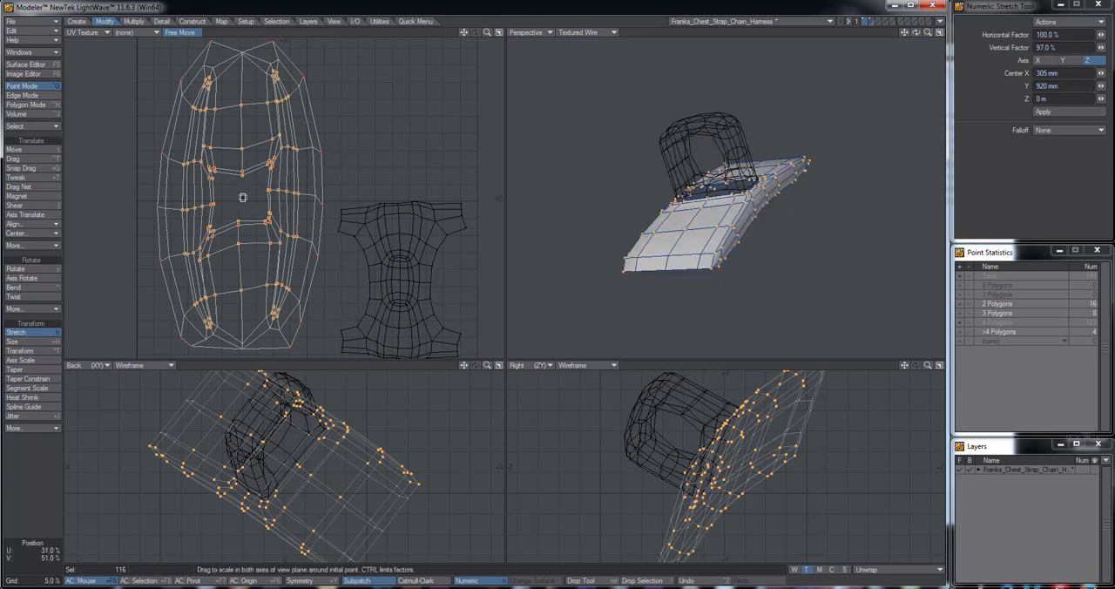
left_click_drag(242, 197, 303, 196)
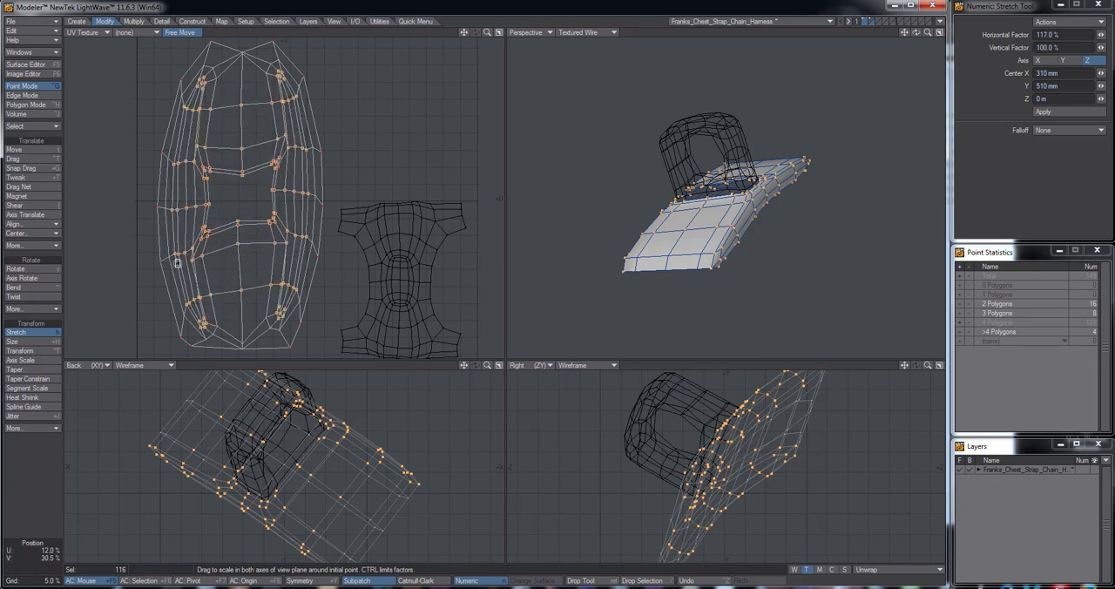
Contract the plate's point selection, drop the Stretch tool, and clear the selection
left_click_drag(667, 108, 723, 183, "alt")
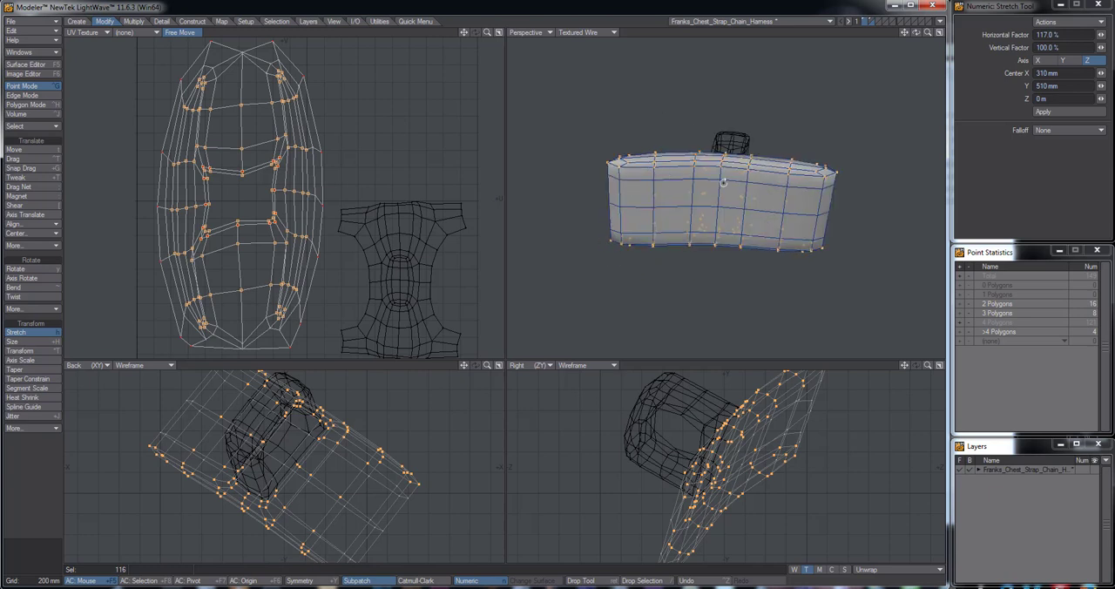
mouse_move(737, 221)
left_mouse_down("alt")
mouse_move(704, 221)
mouse_move(732, 222)
left_mouse_up("alt")
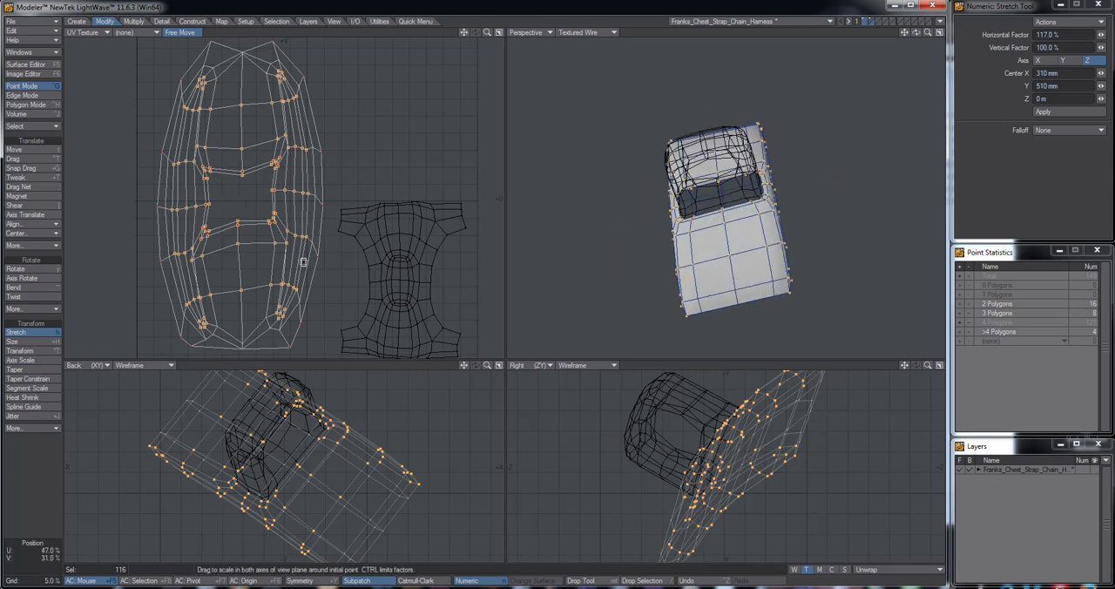
key("shift+bracketleft")
key("shift+bracketleft")
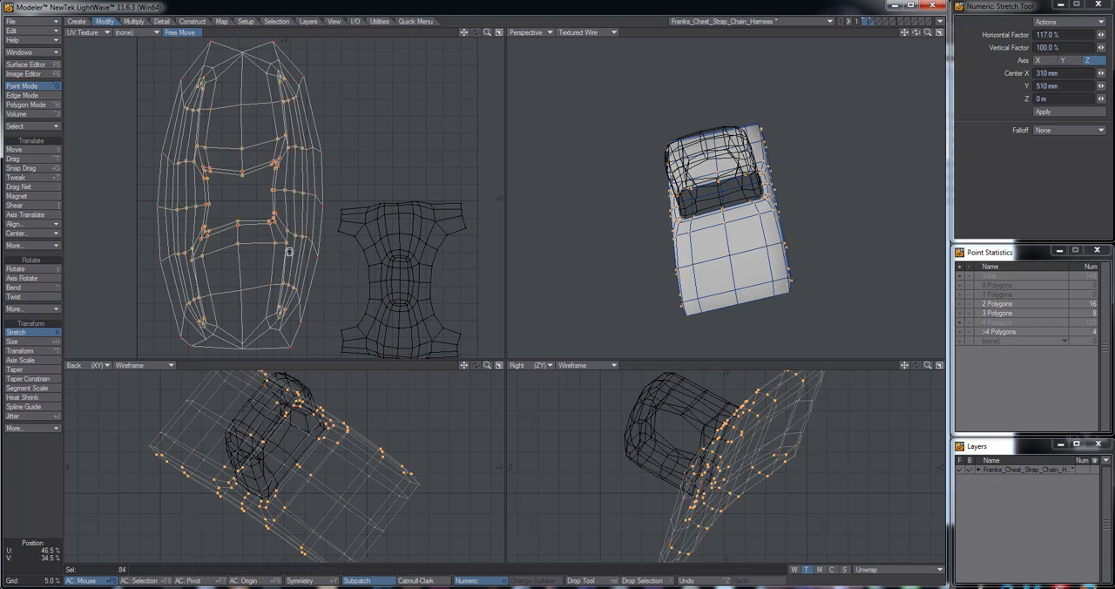
left_click_drag(642, 211, 751, 156, "alt")
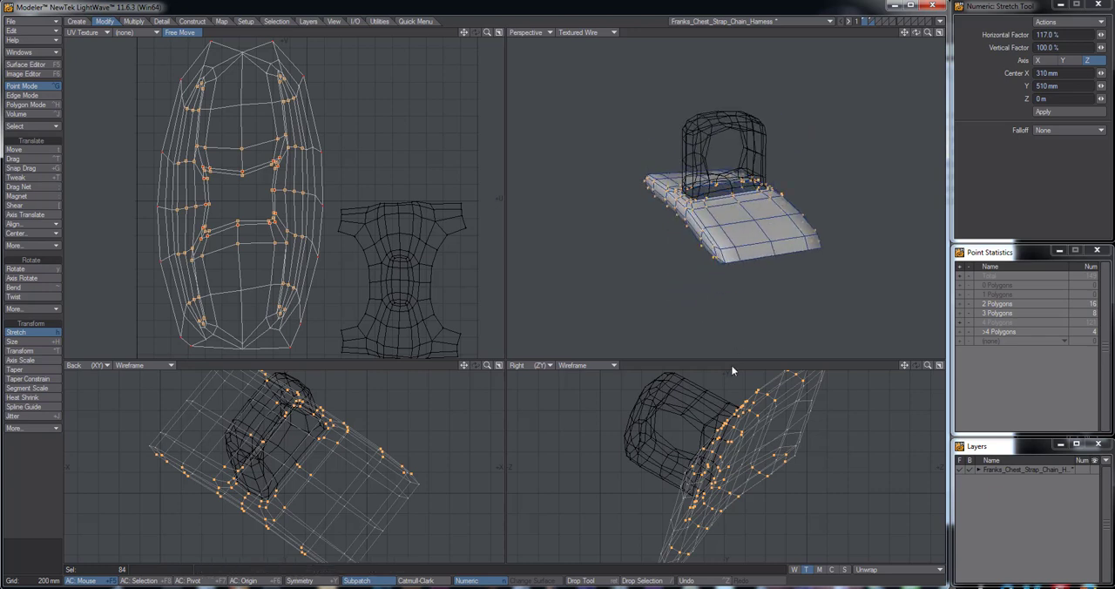
key("Return")
key("slash")
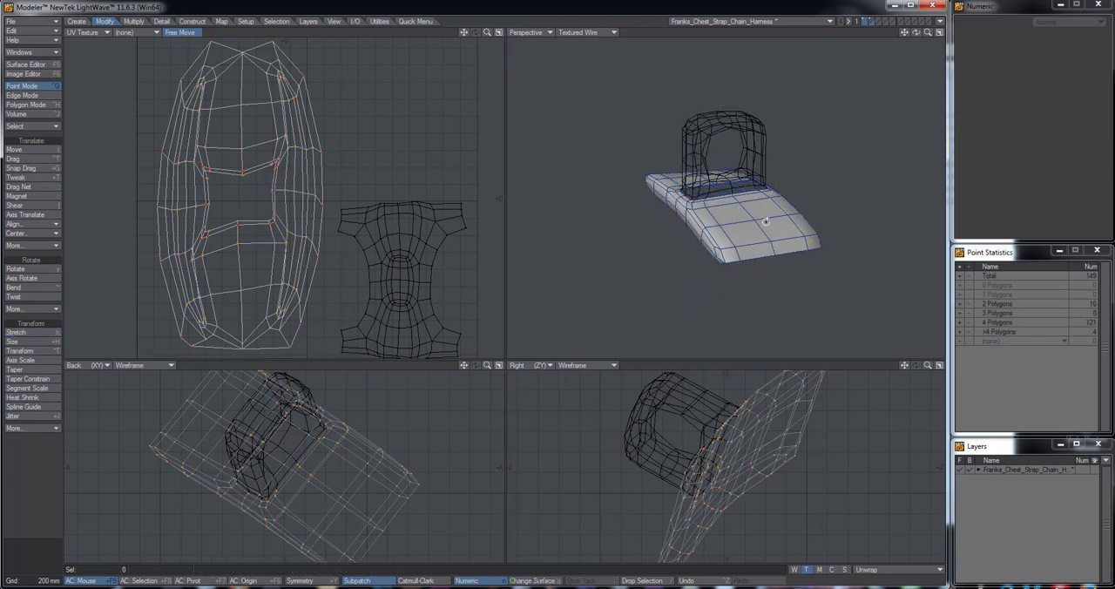
Select the points inside the plate's top face on both sides of the opening to locate them in the UV map
left_click_drag(765, 221, 715, 265, "alt")
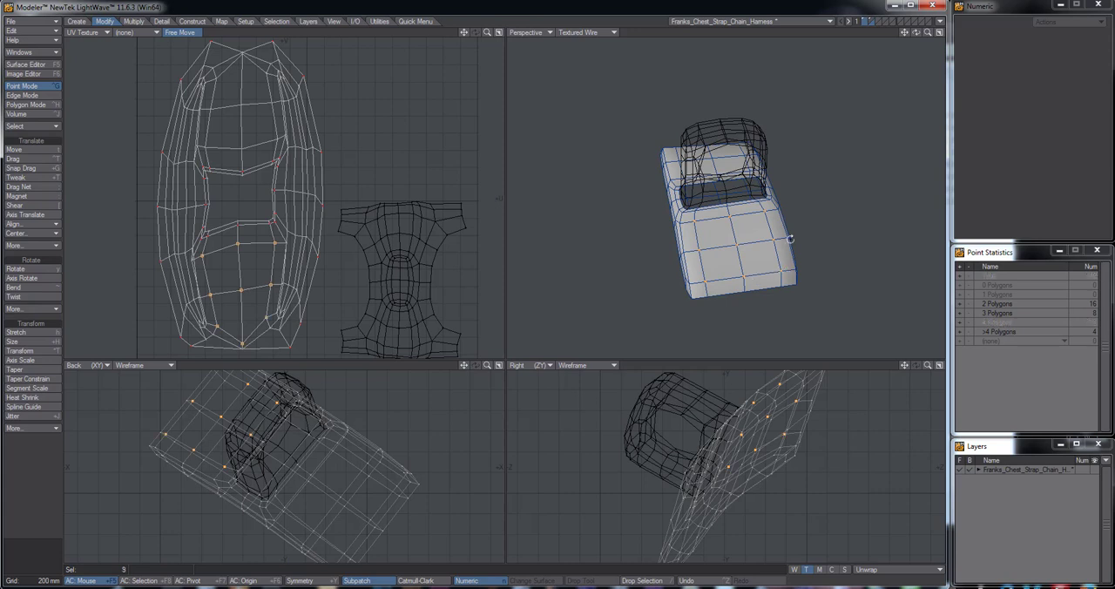
left_click_drag(784, 270, 732, 278, "alt")
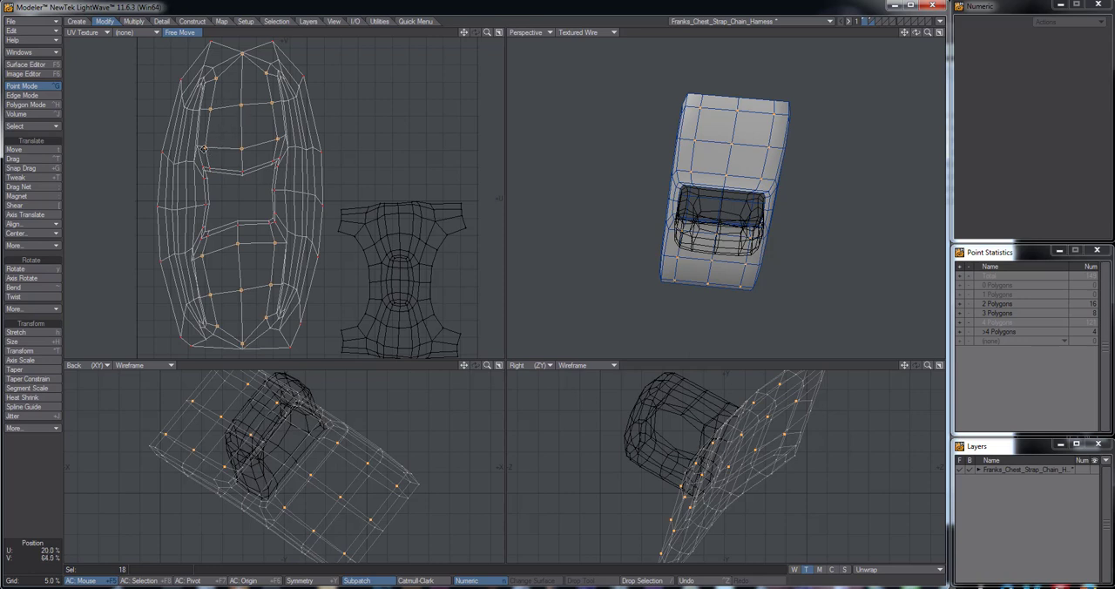
scroll(269, 149, "up", 5)
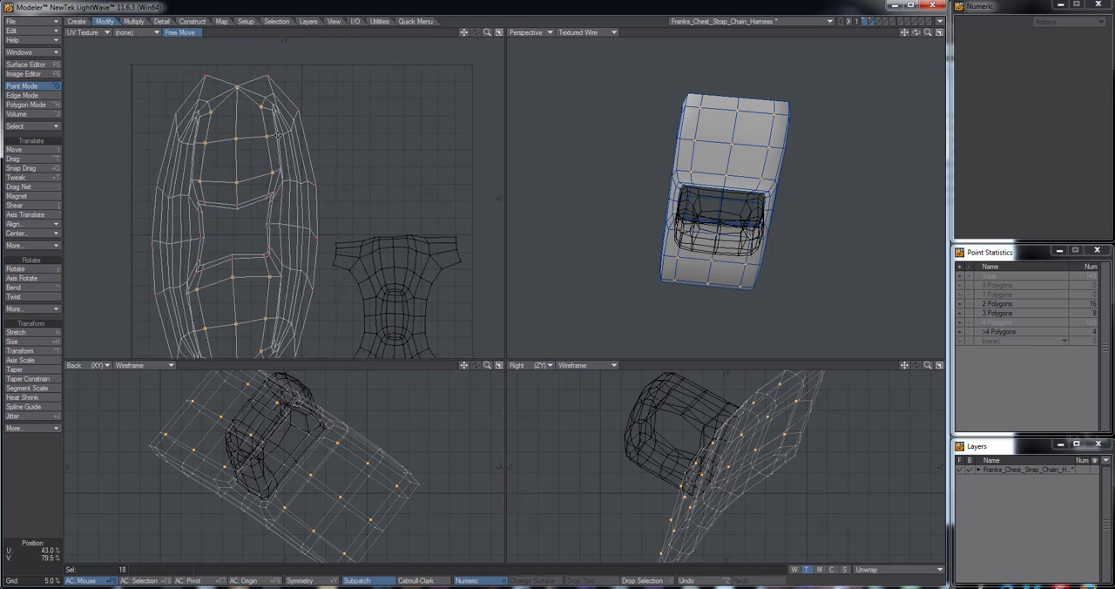
left_click_drag(271, 108, 382, 277, "alt")
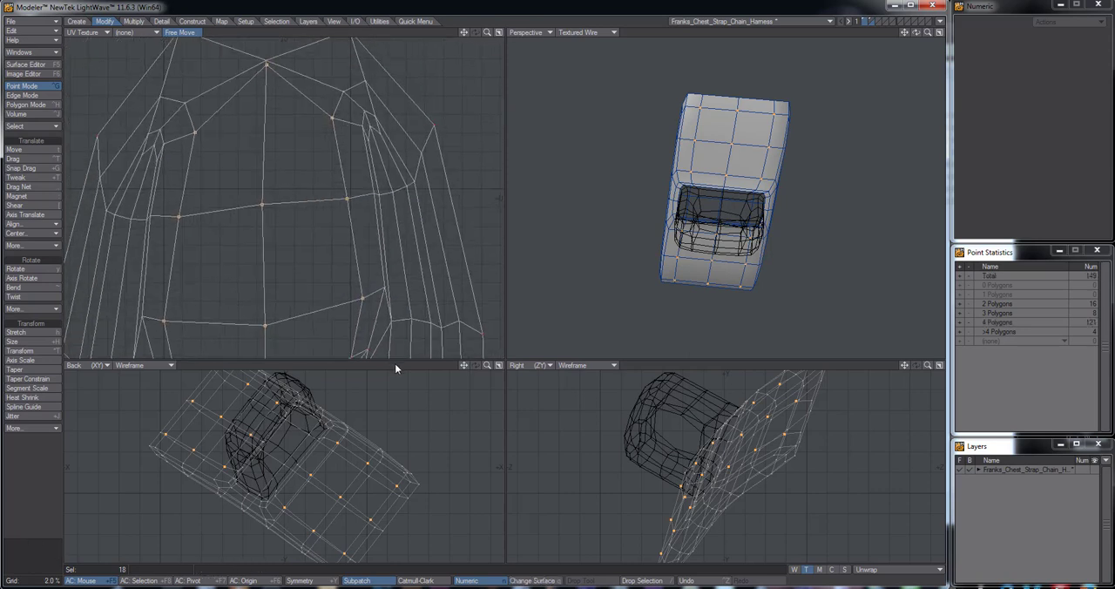
Deselect the points and drag the crowded points along the right inner edge of the plate's upper UVs slightly outward
key("ctrl+t")
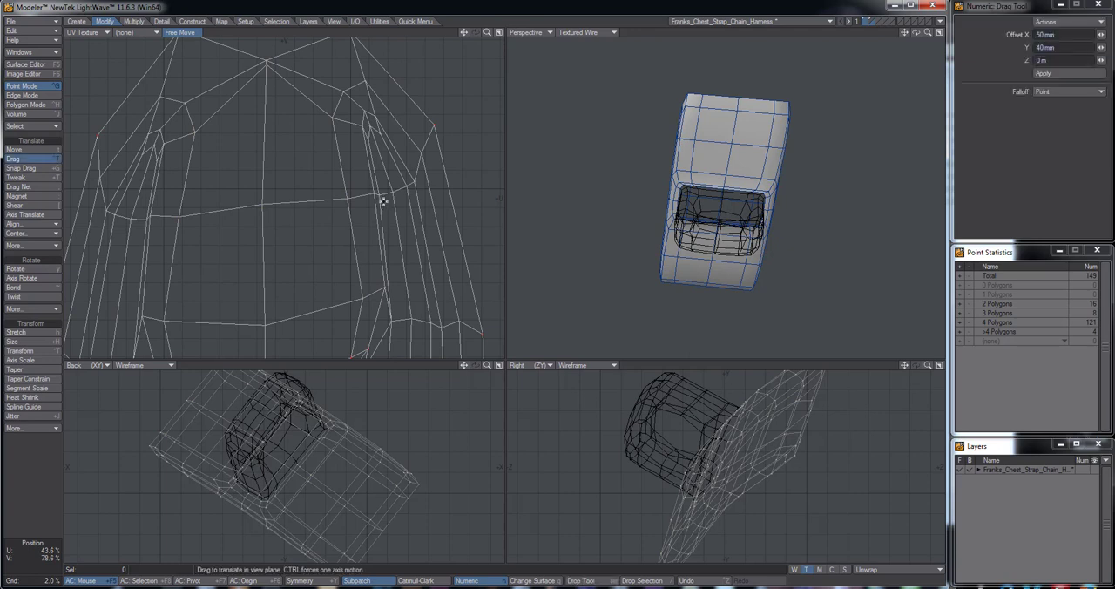
left_click_drag(380, 196, 384, 196)
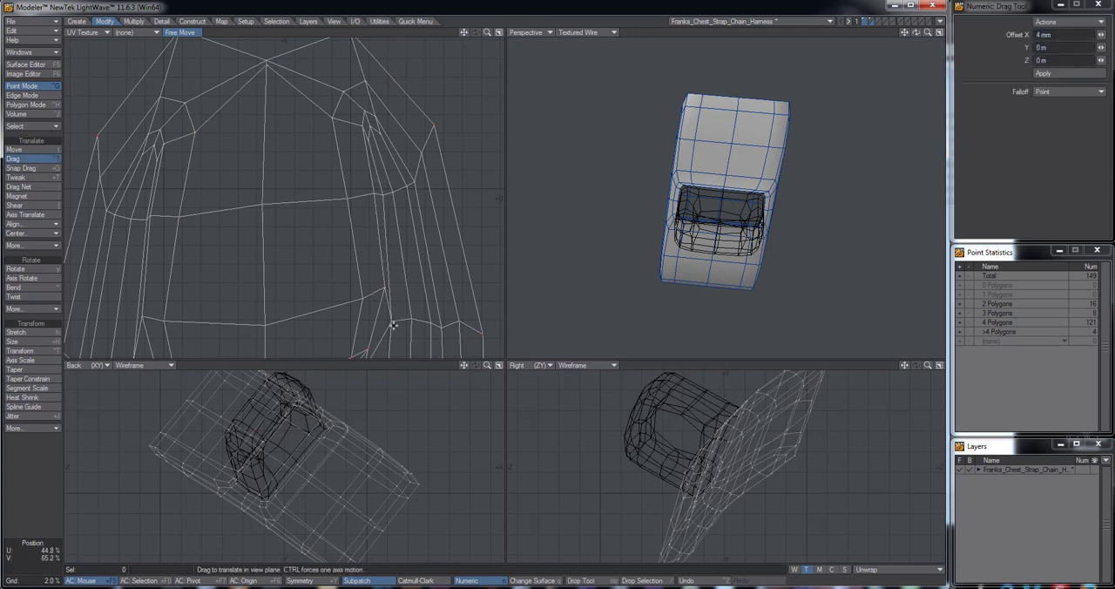
left_click_drag(394, 325, 420, 331)
left_click_drag(398, 185, 403, 185)
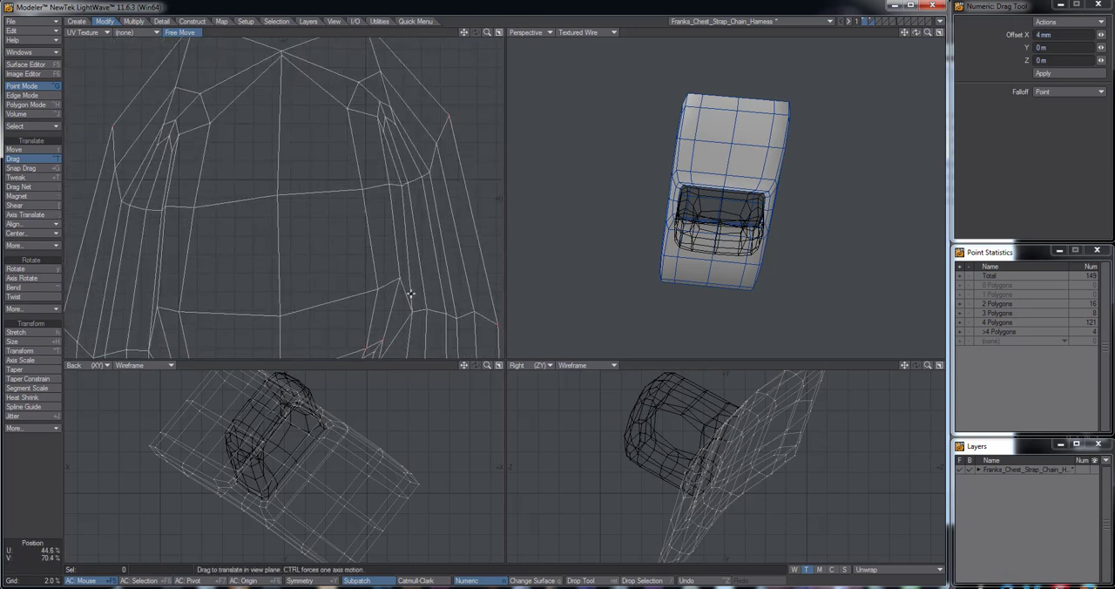
left_click_drag(412, 308, 430, 310)
left_click_drag(408, 182, 410, 180)
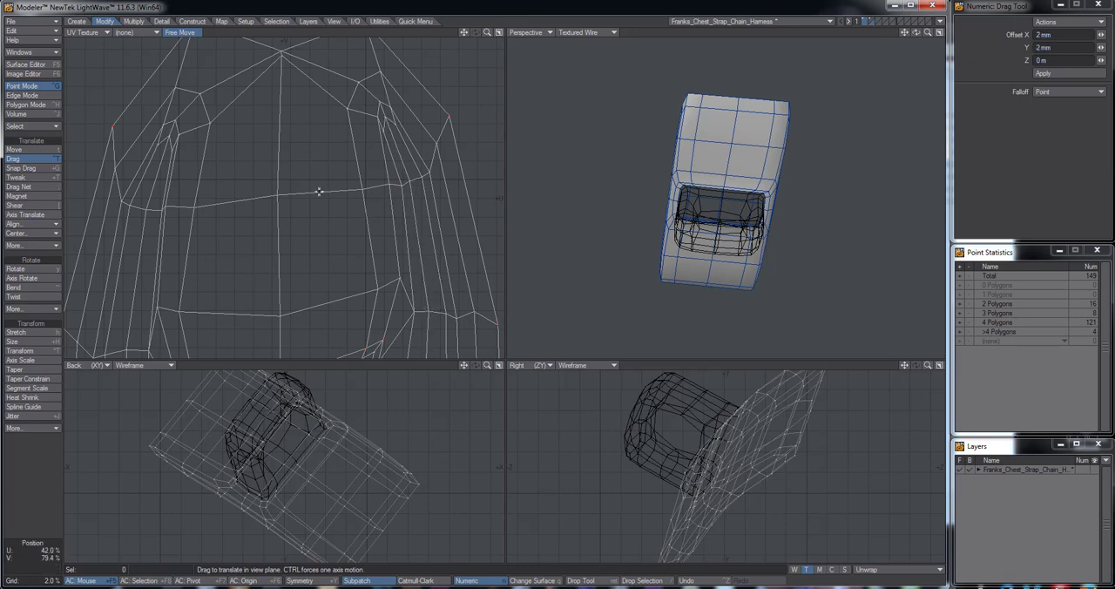
Drag points along the left inner edge of the plate's UVs, above and below the opening, to separate the crowded lines
left_click_drag(159, 208, 159, 210)
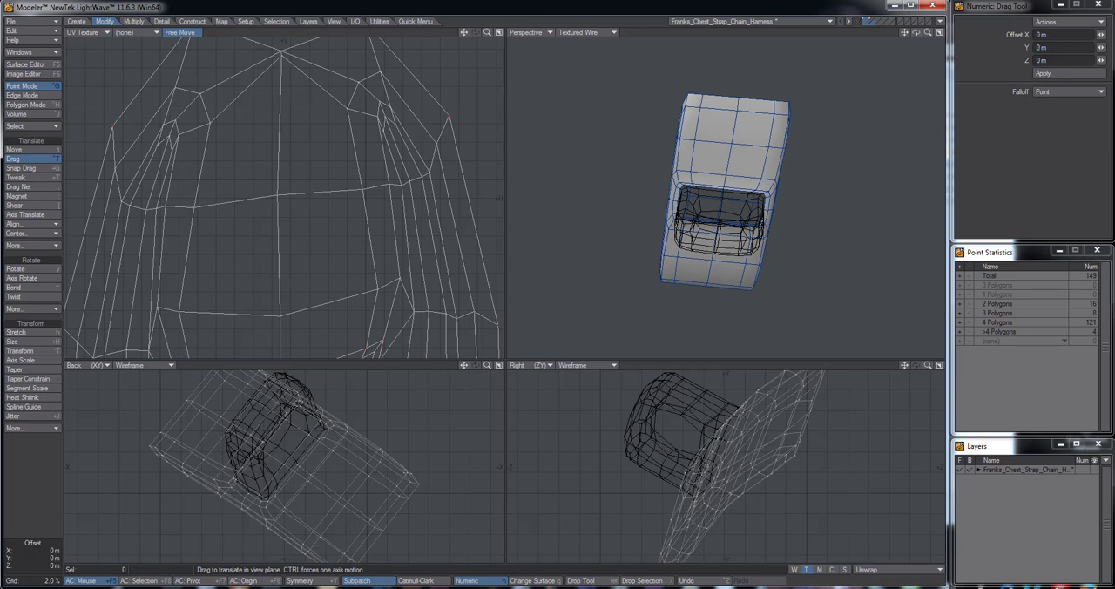
left_click_drag(148, 352, 142, 349)
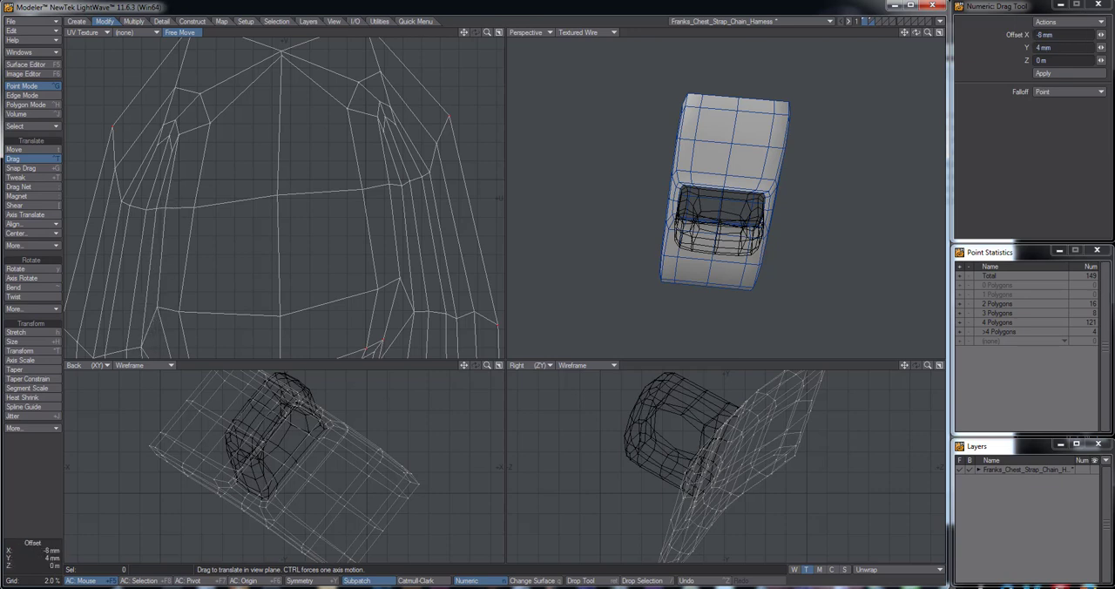
left_click_drag(187, 314, 222, 157, "alt")
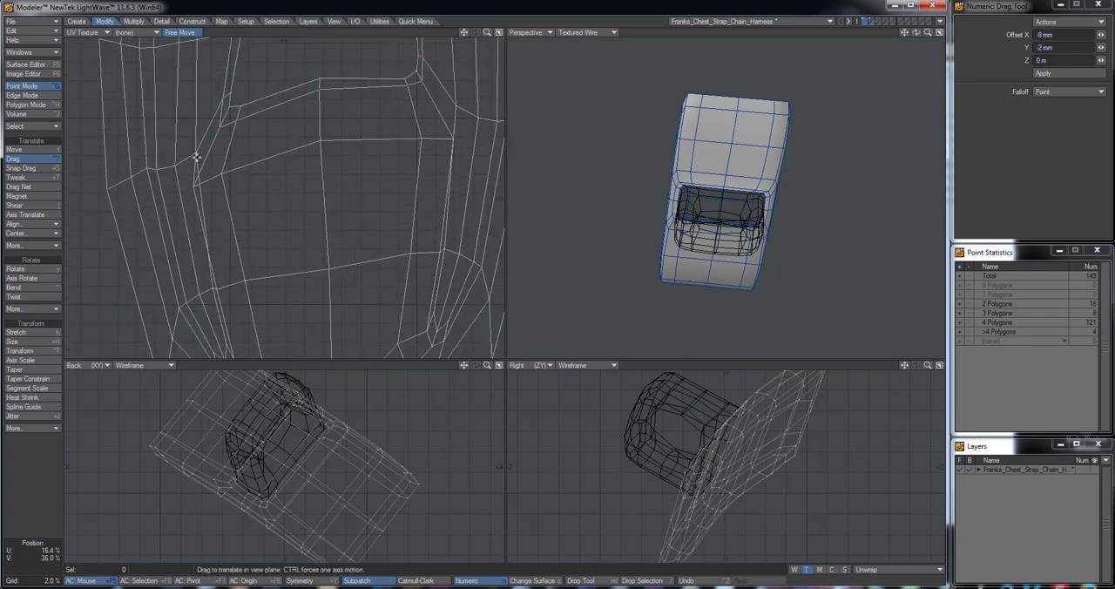
left_click_drag(206, 136, 200, 178)
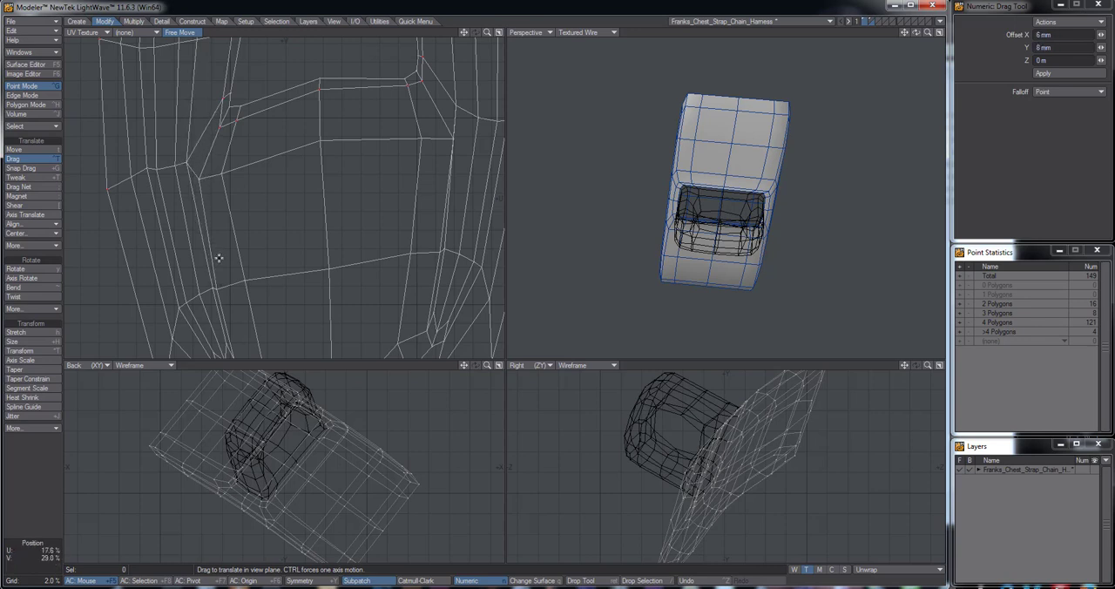
left_click_drag(216, 289, 219, 285)
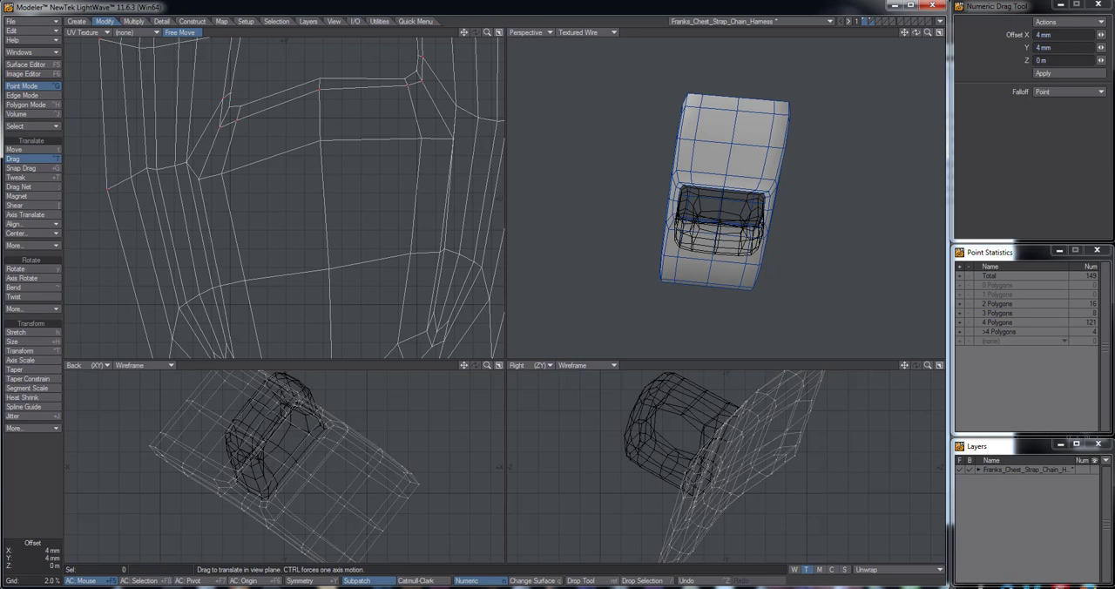
left_click_drag(186, 164, 188, 166)
left_click_drag(212, 289, 211, 289)
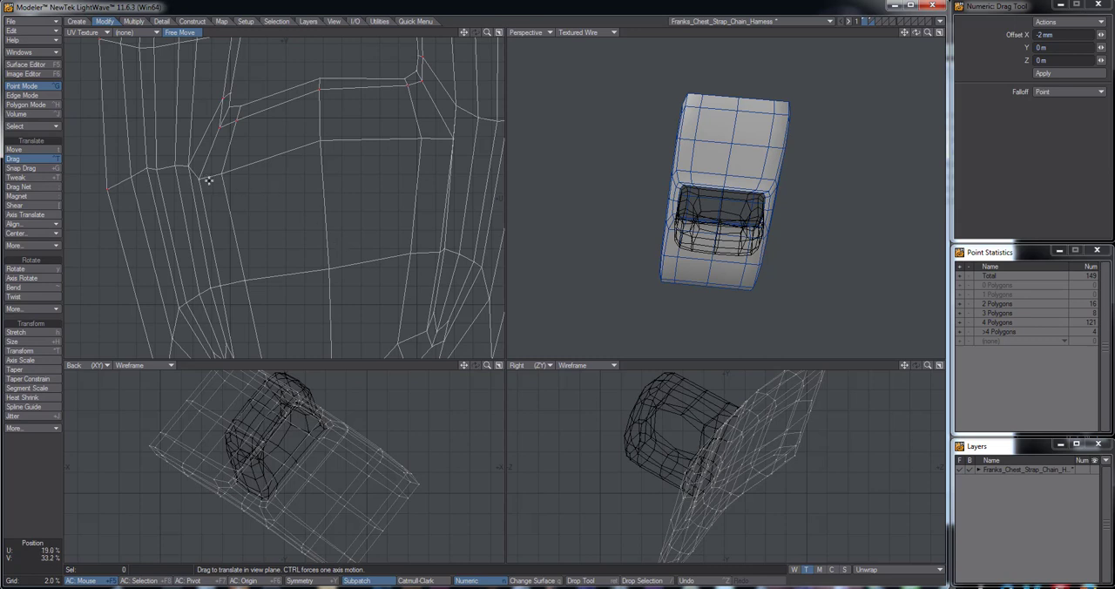
Fine-tune the left-side points beside and just below the opening so the plate's UV columns are more evenly spaced
left_click_drag(201, 177, 253, 227)
left_click_drag(166, 211, 166, 216)
left_click_drag(259, 196, 252, 312, "alt")
left_click_drag(243, 194, 247, 193)
left_click_drag(239, 339, 205, 228, "alt")
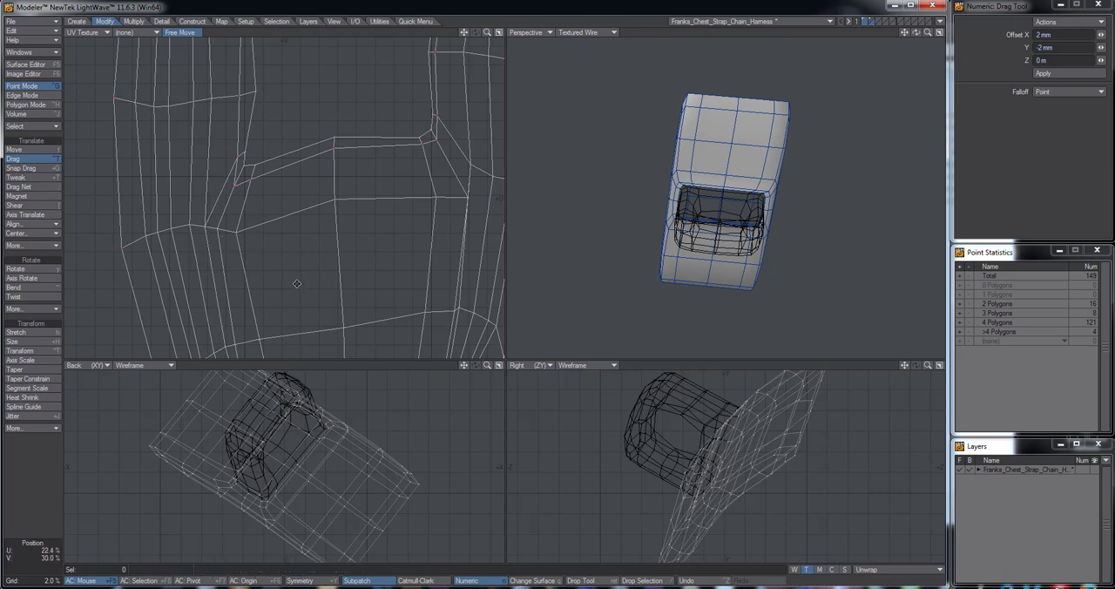
Drag the right-side points below, beside and above the opening to even out the spacing of the plate's UV columns
left_click_drag(297, 284, 274, 156, "alt")
left_click_drag(417, 210, 343, 224, "alt")
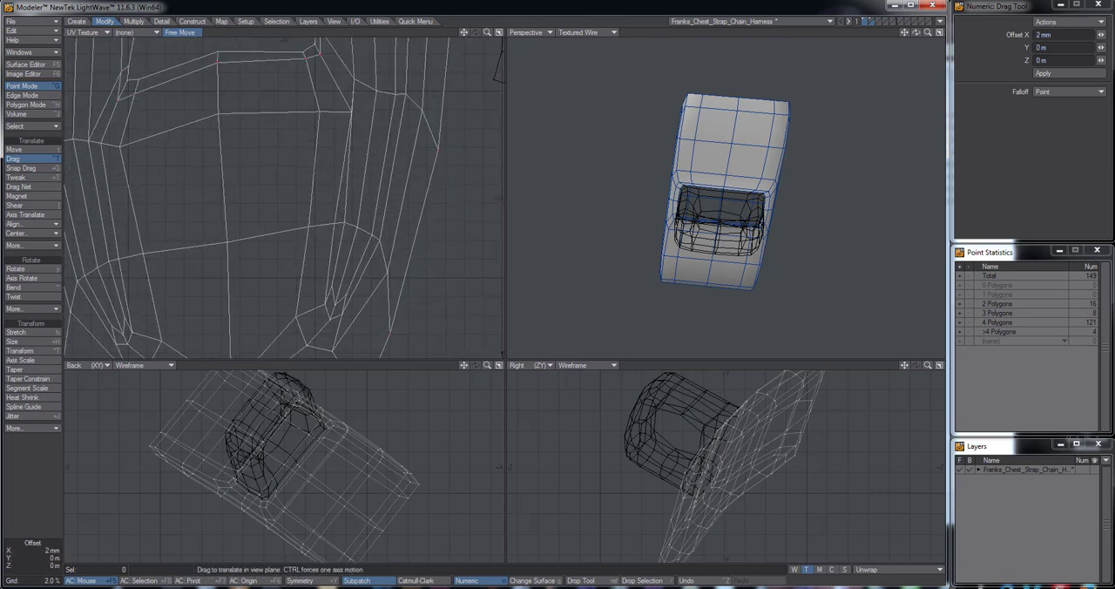
left_click_drag(352, 112, 361, 93)
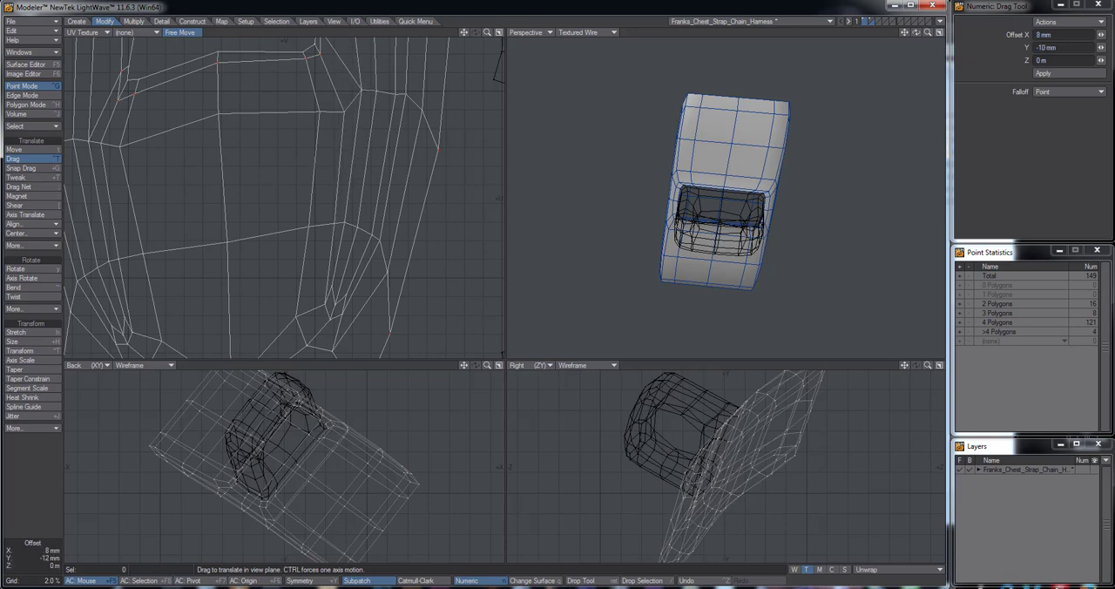
left_click_drag(346, 200, 328, 376, "alt")
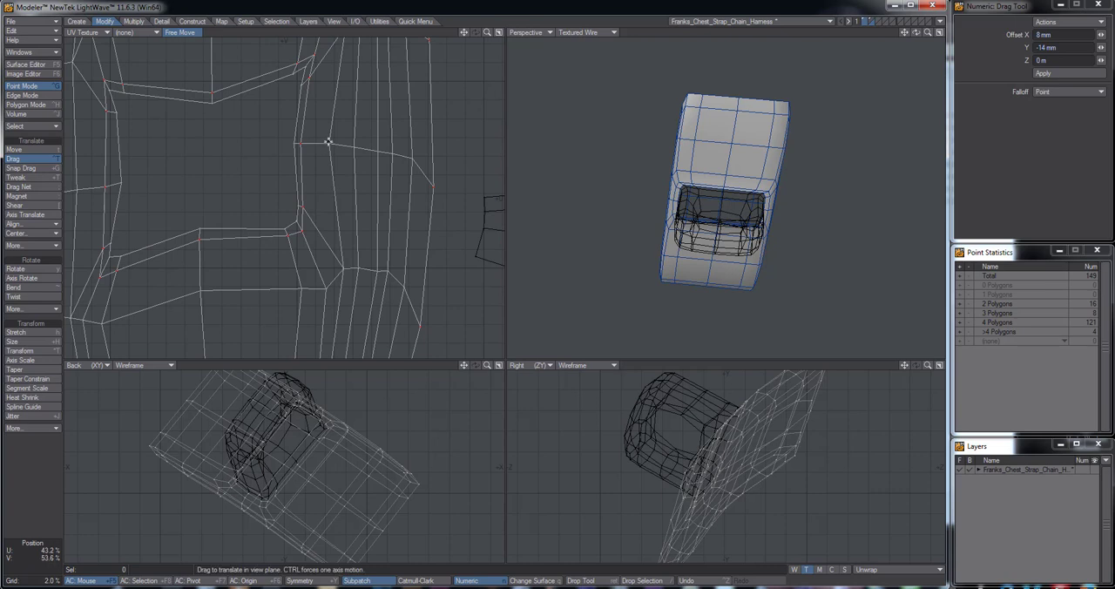
left_click_drag(329, 143, 337, 146)
left_click_drag(365, 194, 365, 331, "alt")
left_click_drag(345, 165, 339, 166)
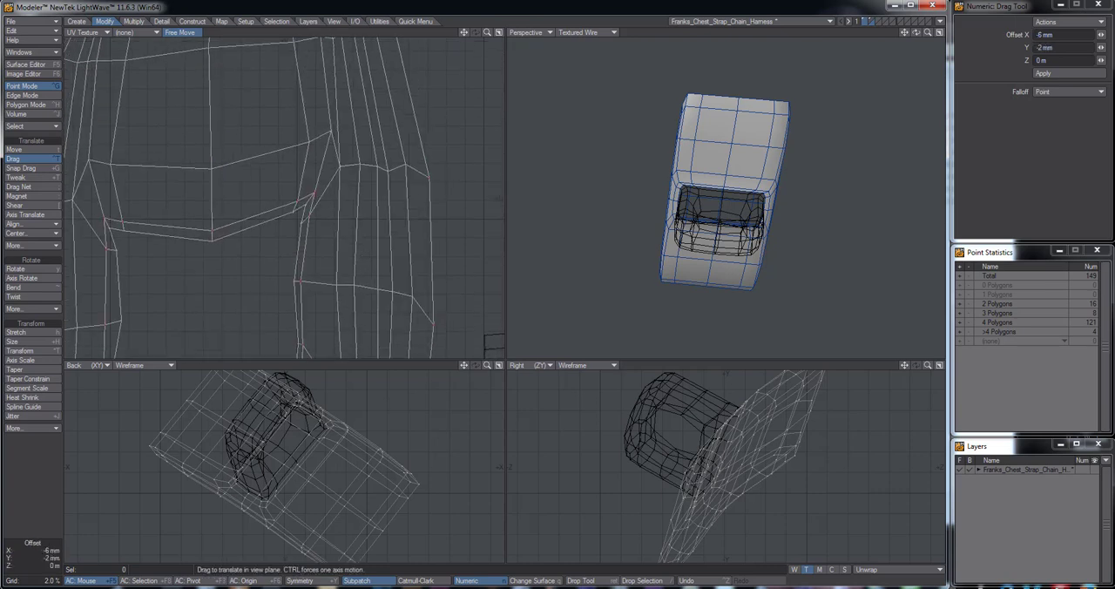
Select the point beside the opening's upper right UV corner, check its location on the 3D plate, and deselect it
key("Return")
left_click(341, 166)
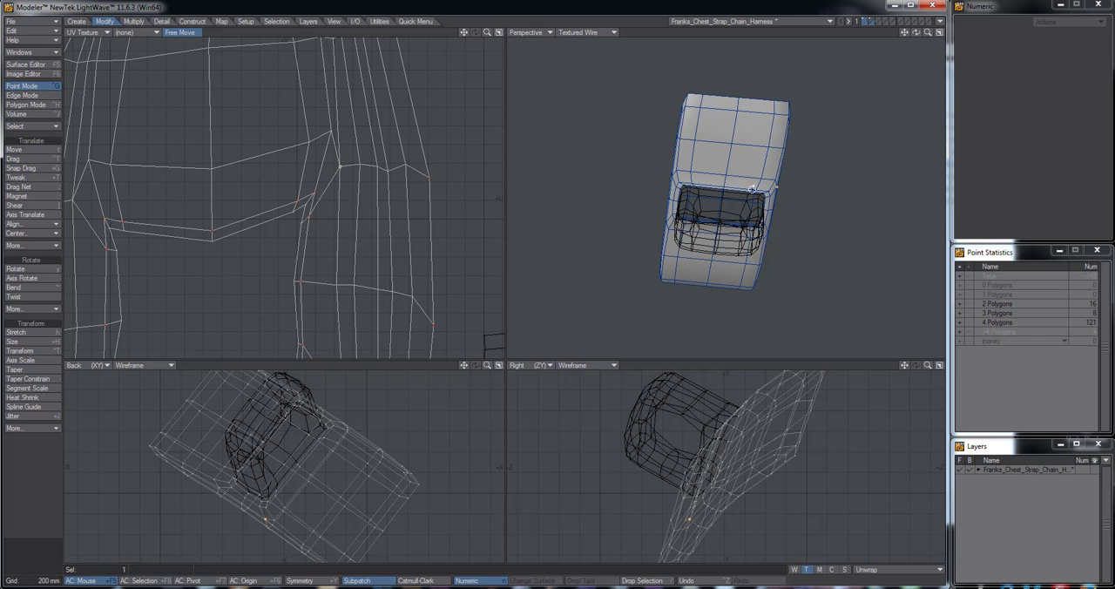
left_click_drag(751, 188, 685, 214, "alt")
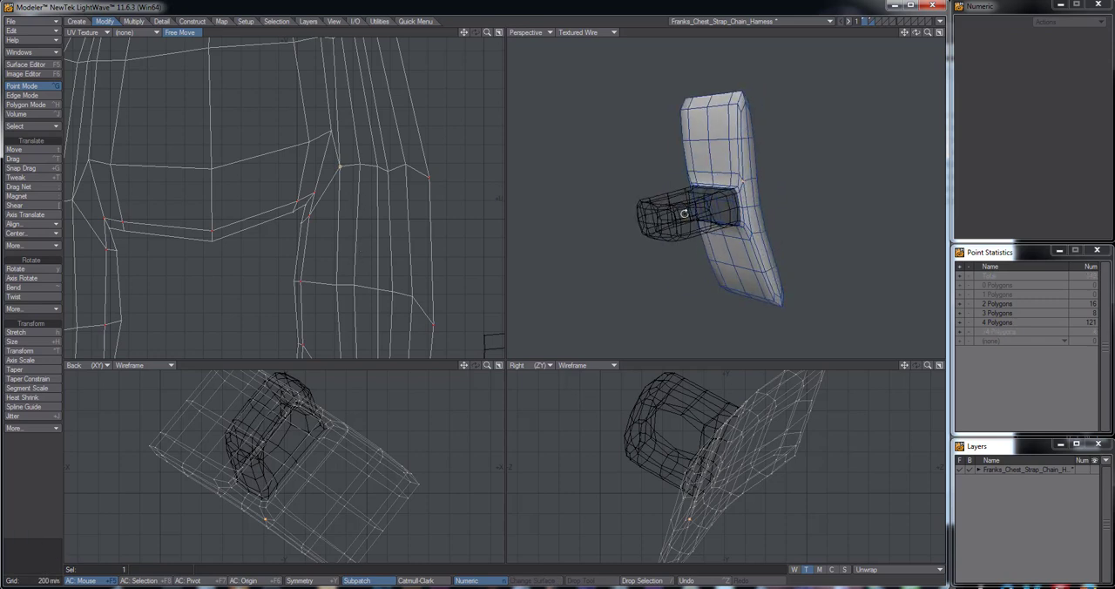
left_click(347, 364)
left_click_drag(339, 192, 379, 260, "alt")
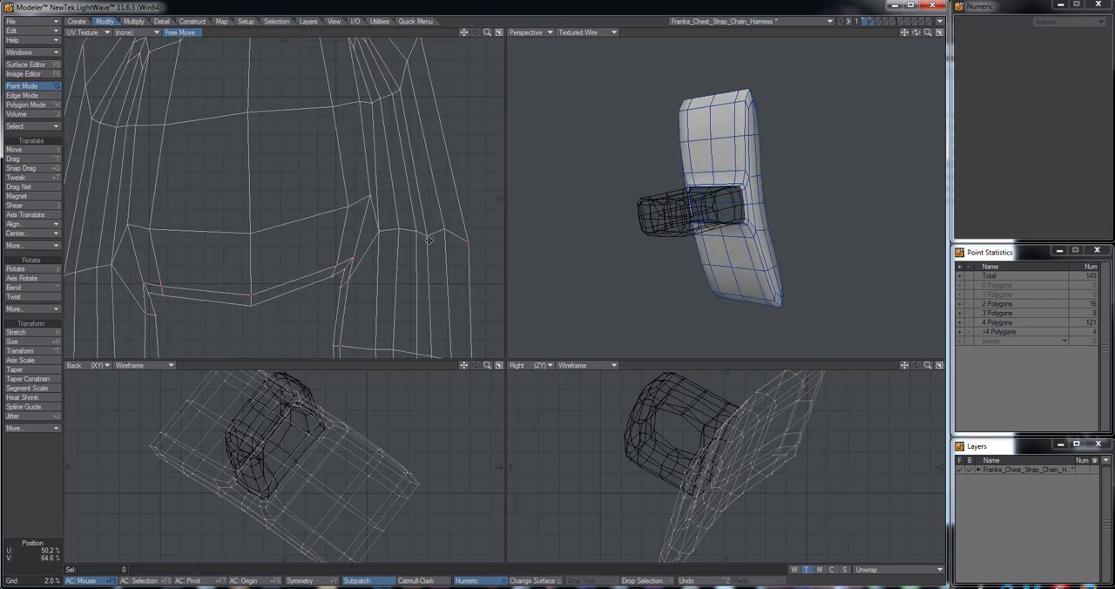
Drag the outer centre point at the upper end of the plate's UVs up 30 mm and the lower end's inner centre point upward
key("ctrl+t")
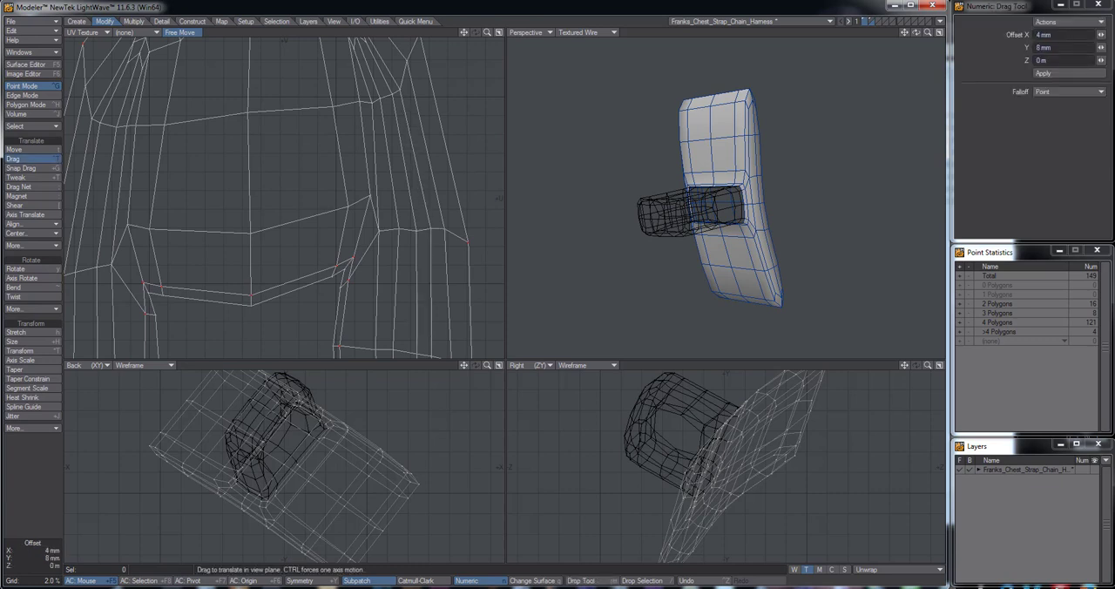
left_click_drag(369, 93, 378, 209, "alt")
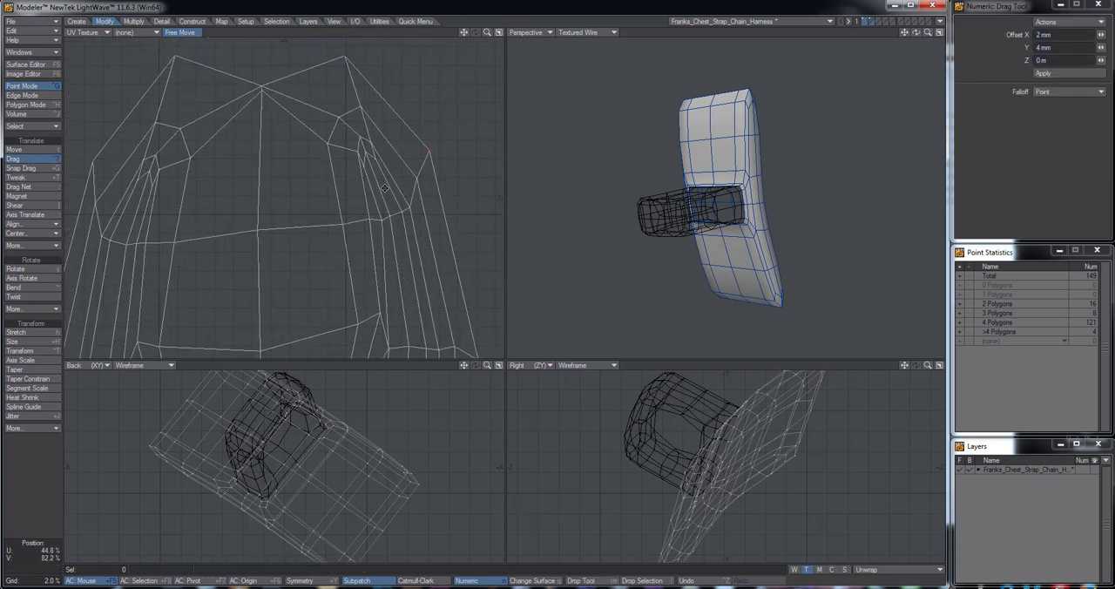
left_click_drag(264, 87, 261, 58)
left_click_drag(286, 299, 305, 30, "alt")
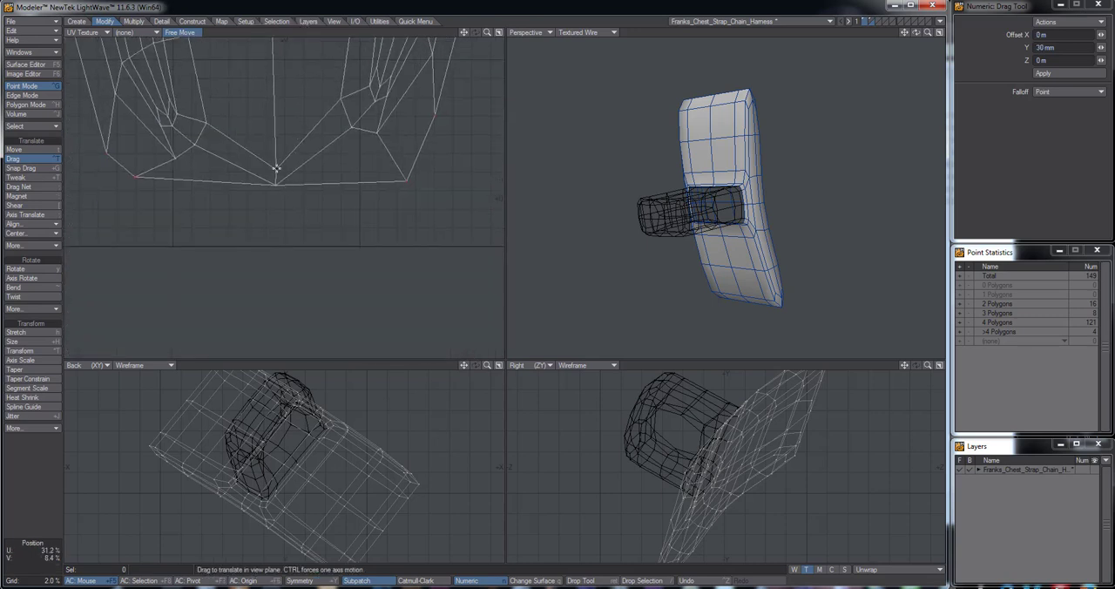
left_click_drag(276, 168, 275, 142)
Select the outer centre point at the lower end of the plate's UVs and check its location on the 3D plate
key("Return")
left_click(275, 185)
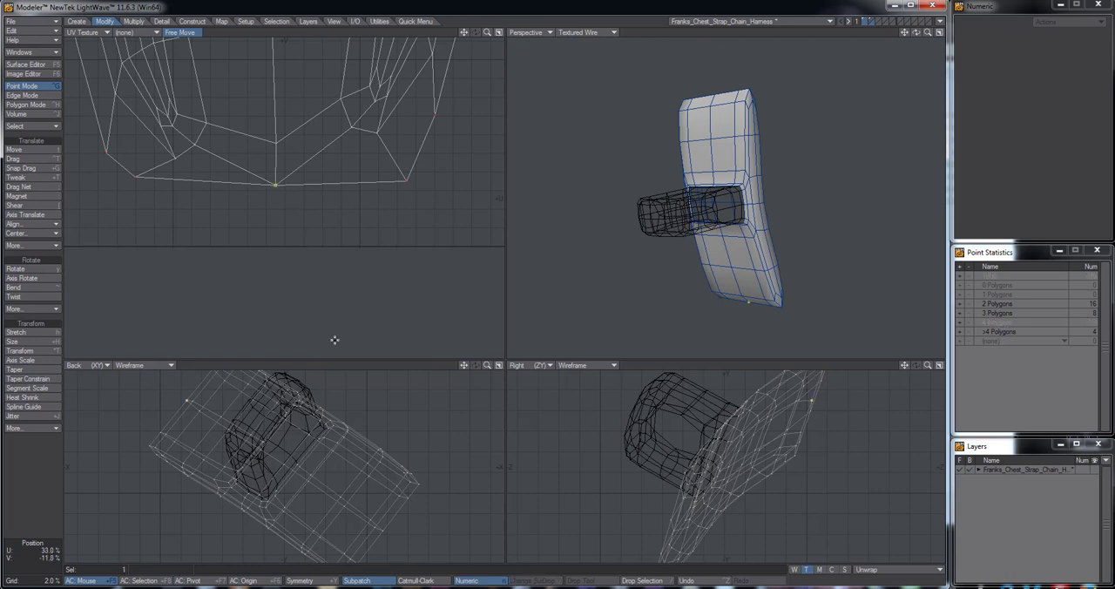
left_click(312, 364)
left_click_drag(729, 286, 769, 283, "alt")
left_click(772, 301)
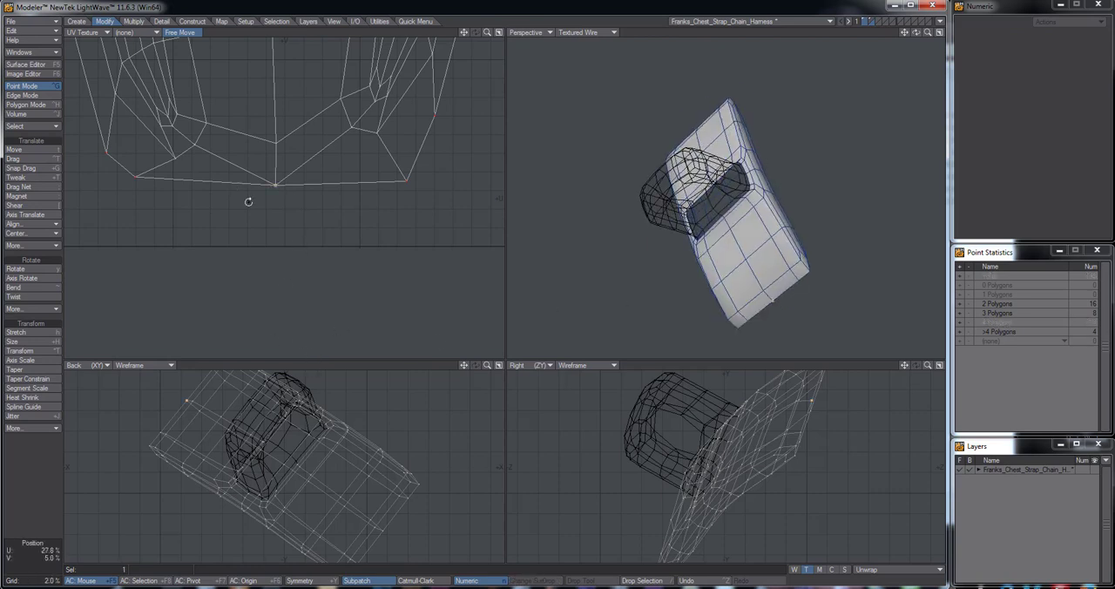
Try to drag the lower end's outer centre point upward, undo the move, and clear the selection
key("ctrl+t")
left_click_drag(275, 184, 278, 174)
key("ctrl+z")
left_click_drag(285, 67, 279, 223, "alt")
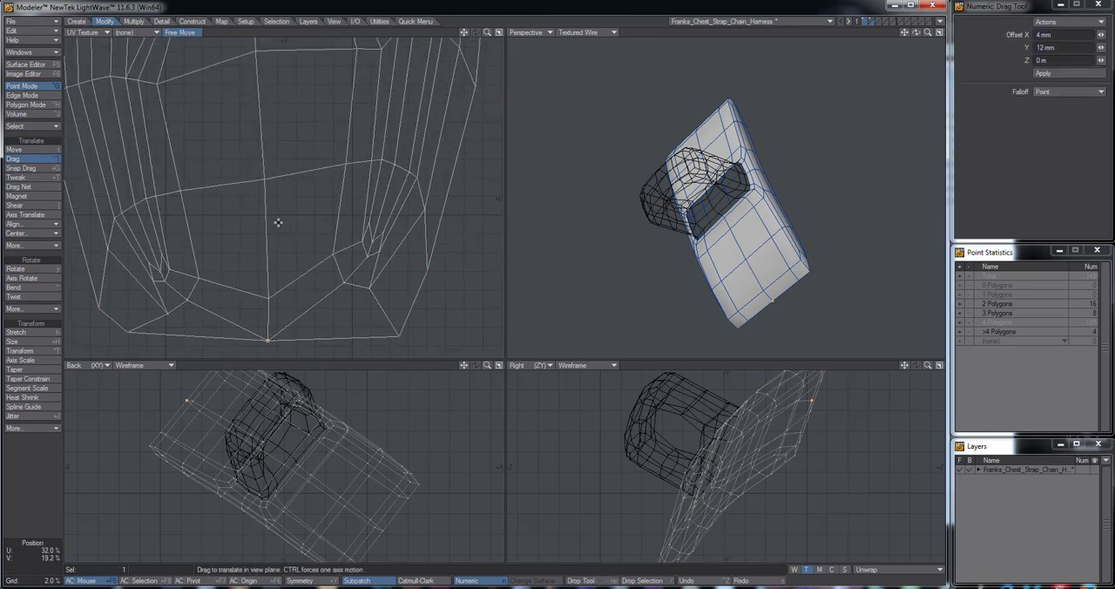
key("space")
key("/")
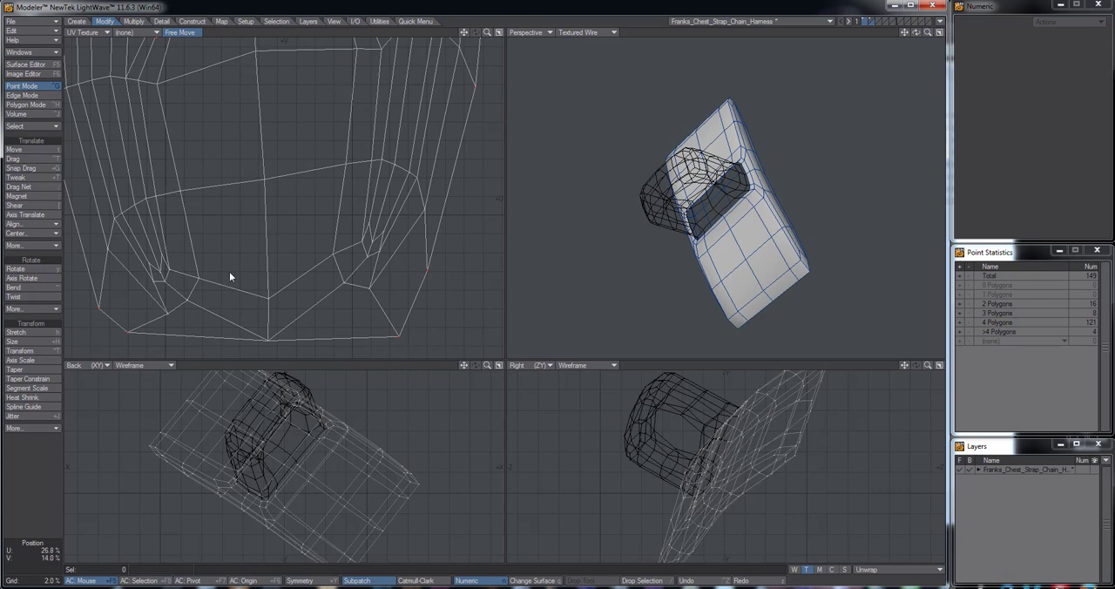
scroll(230, 268, "down", 2)
left_click_drag(272, 134, 262, 279, "alt")
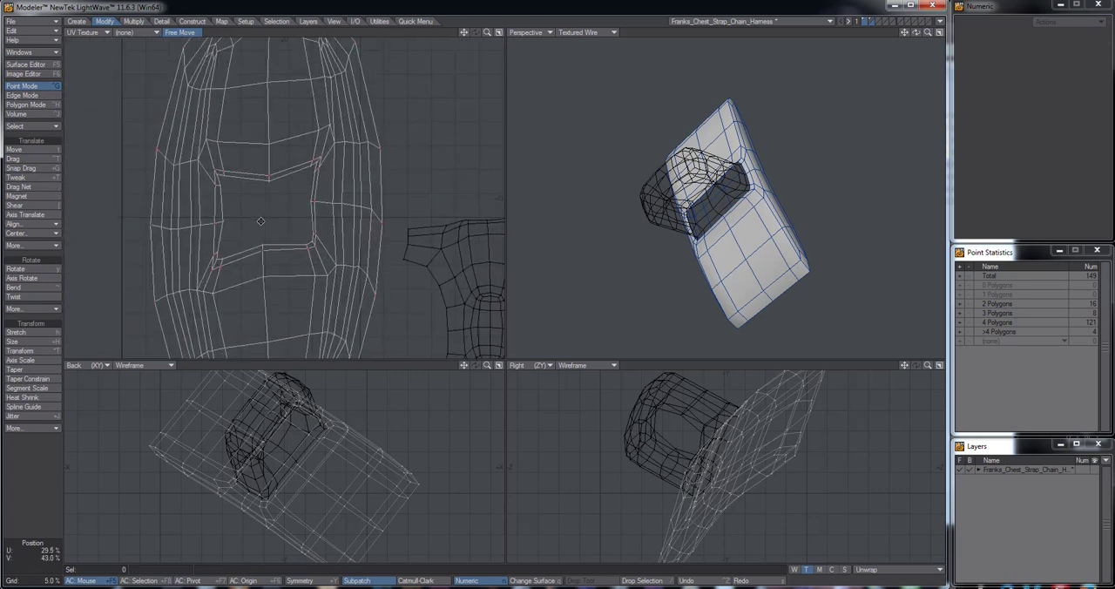
Bring the ring's layer into the foreground together with the base plate so both parts and their UVs are active
scroll(259, 213, "down", 2)
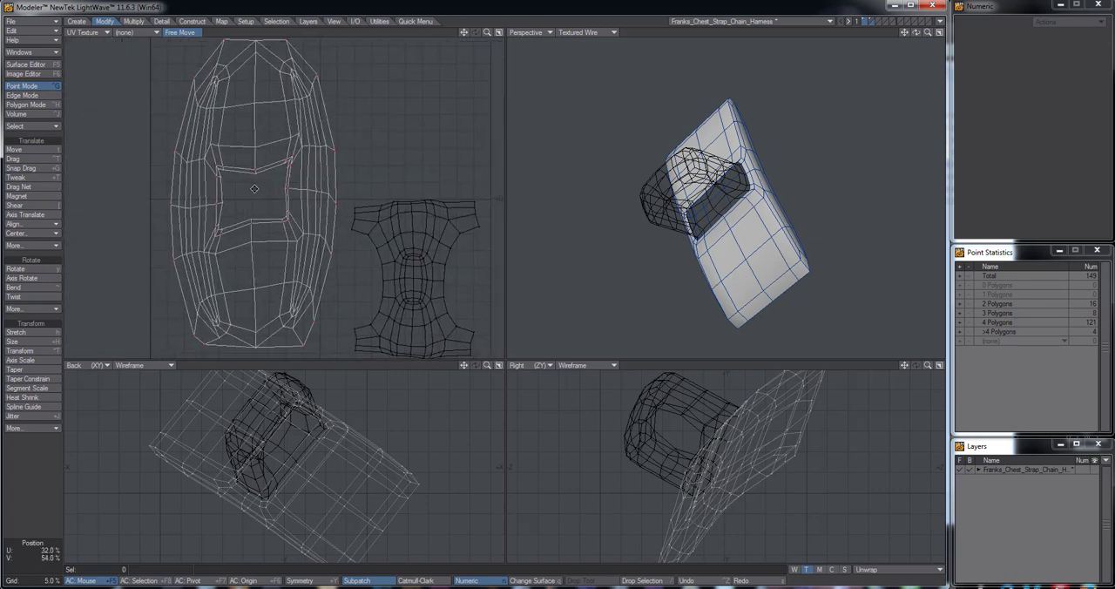
left_click_drag(254, 188, 212, 194, "alt")
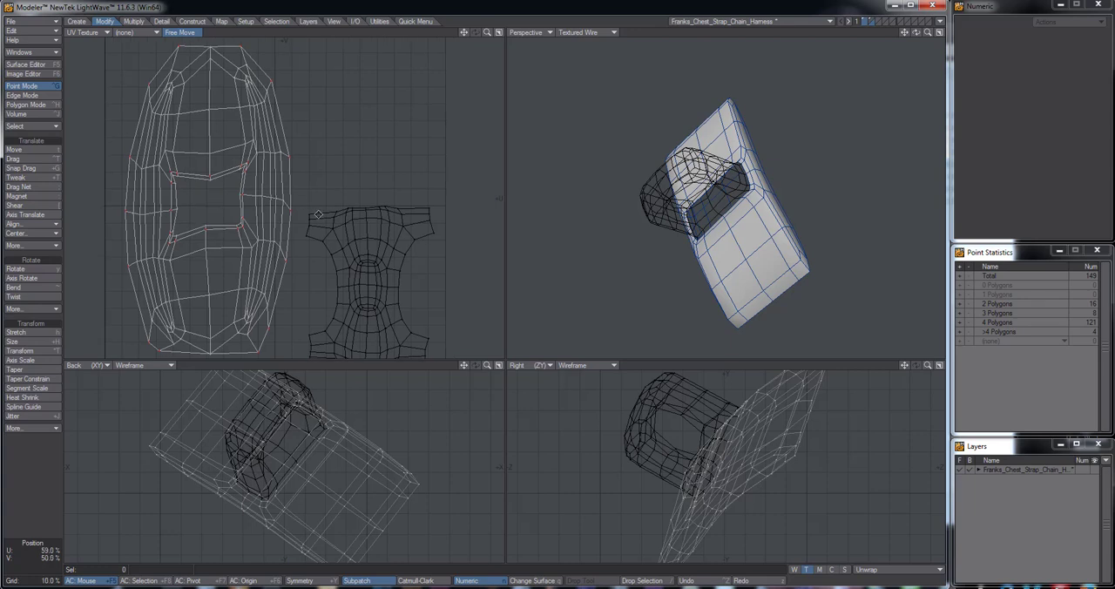
scroll(331, 219, "down", 1)
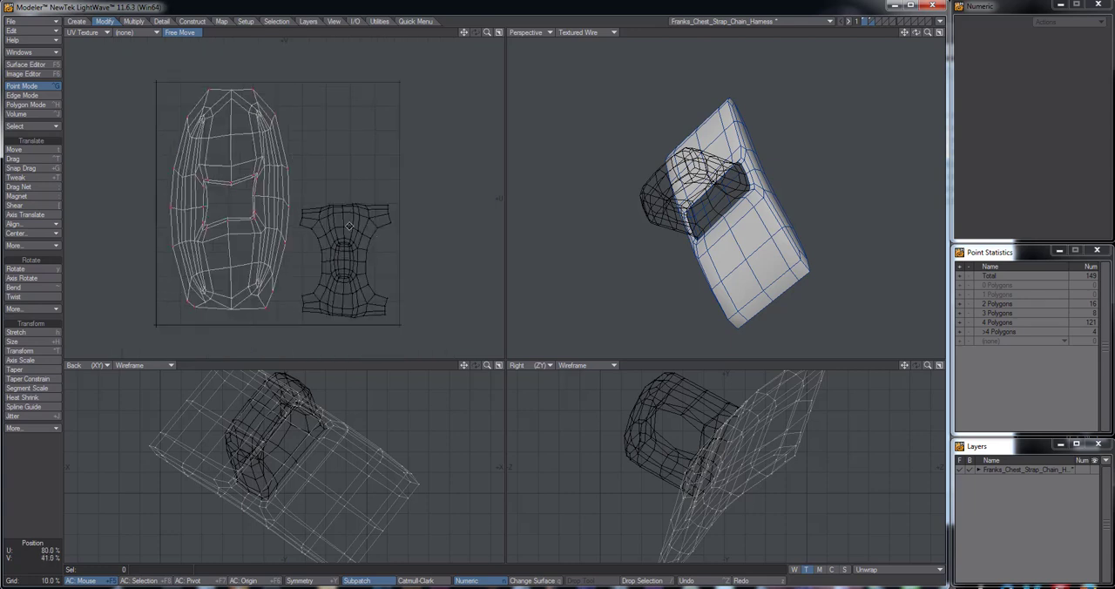
key("space")
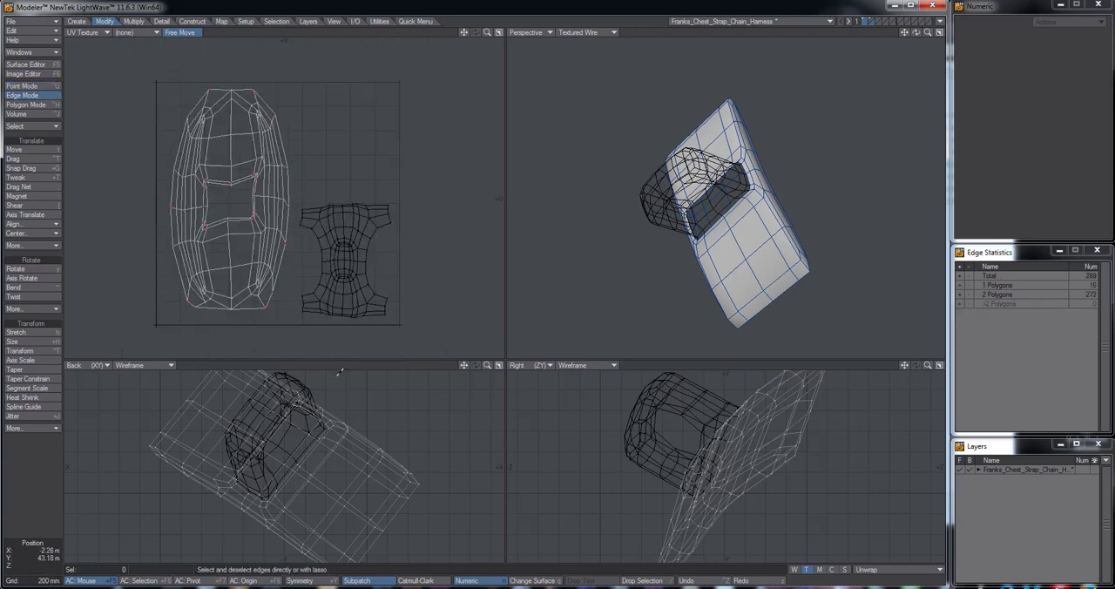
left_click_drag(309, 250, 288, 238, "alt")
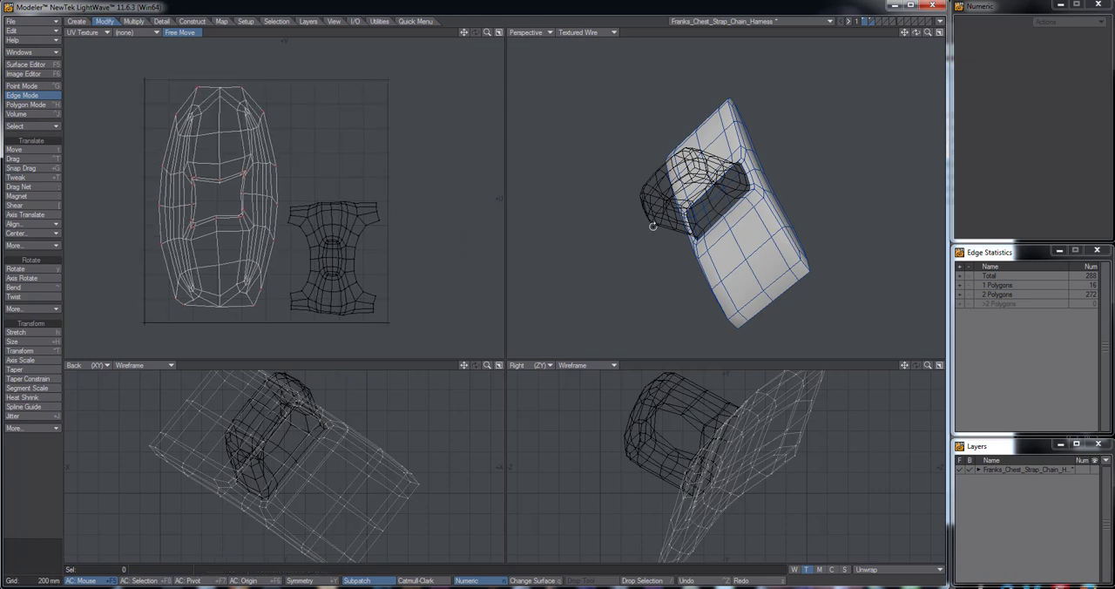
left_click_drag(546, 243, 881, 20, "alt")
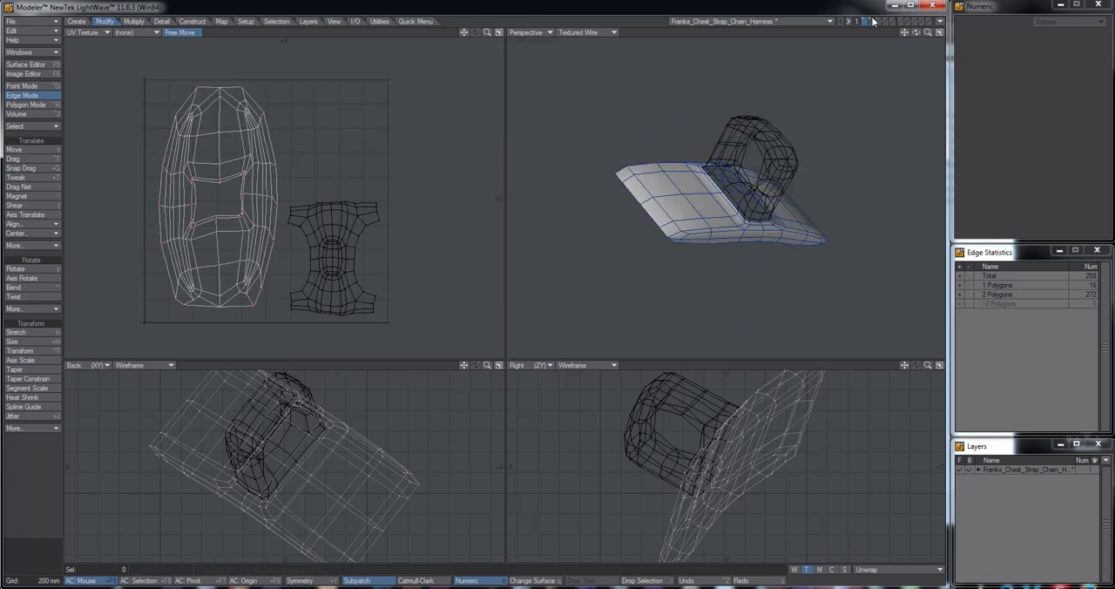
left_click(871, 21, "shift")
left_click_drag(791, 173, 553, 148, "alt")
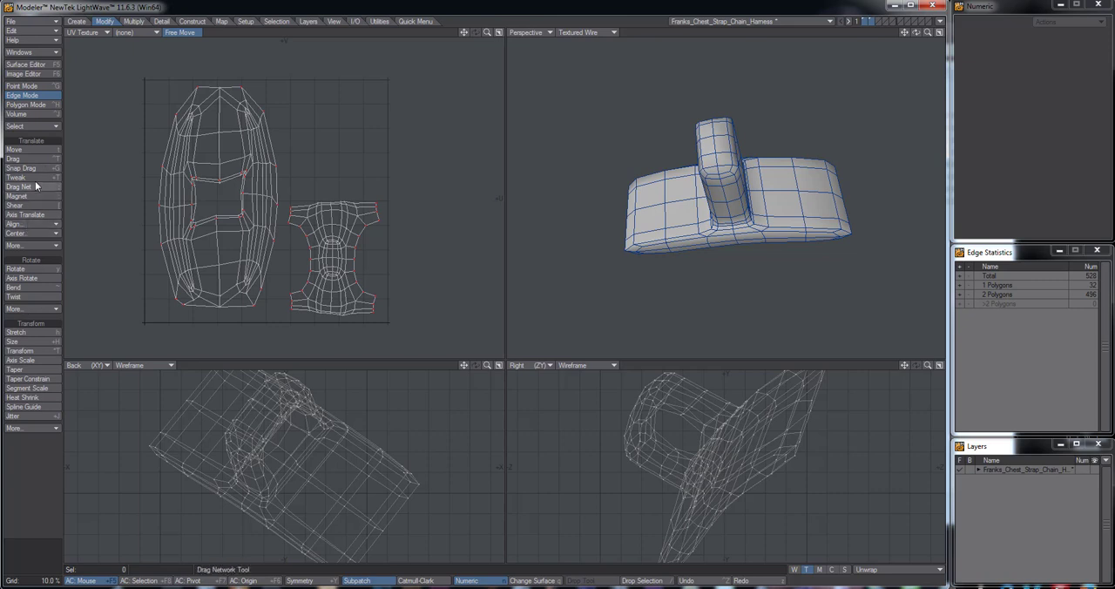
Rename the UV map from Unwrap to Franks_Chest_Strap_Chain_Harness_UVs and save the object
left_click(221, 21)
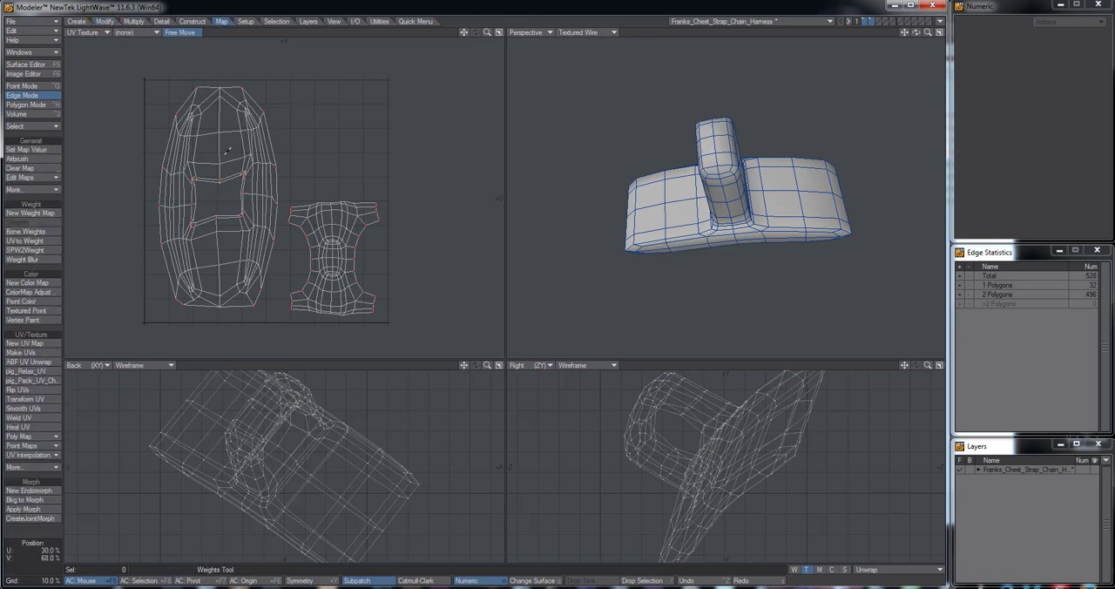
left_click(417, 22)
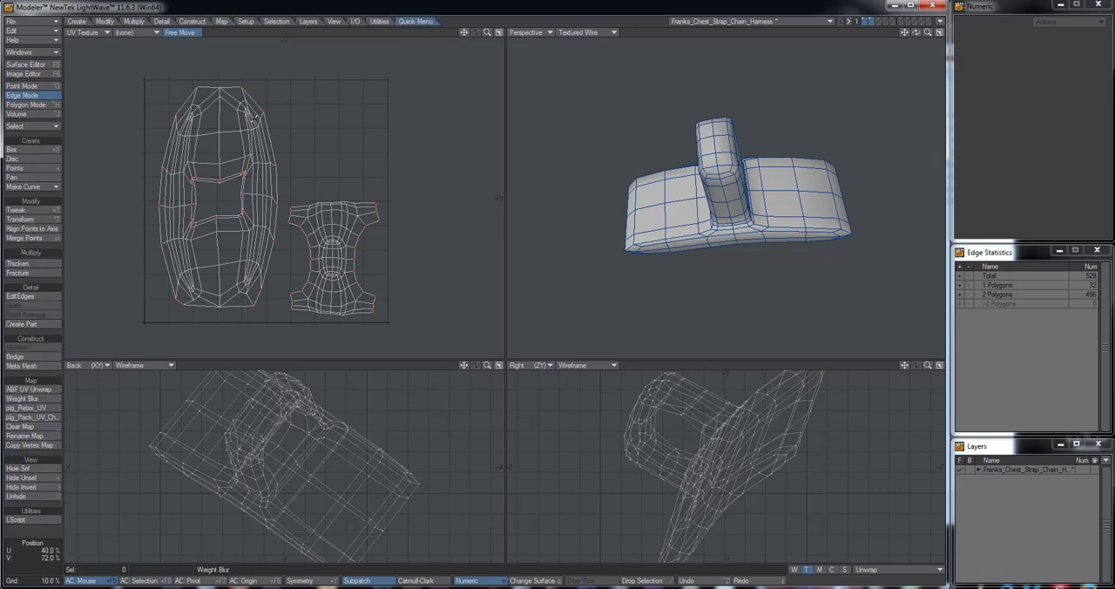
left_click(223, 22)
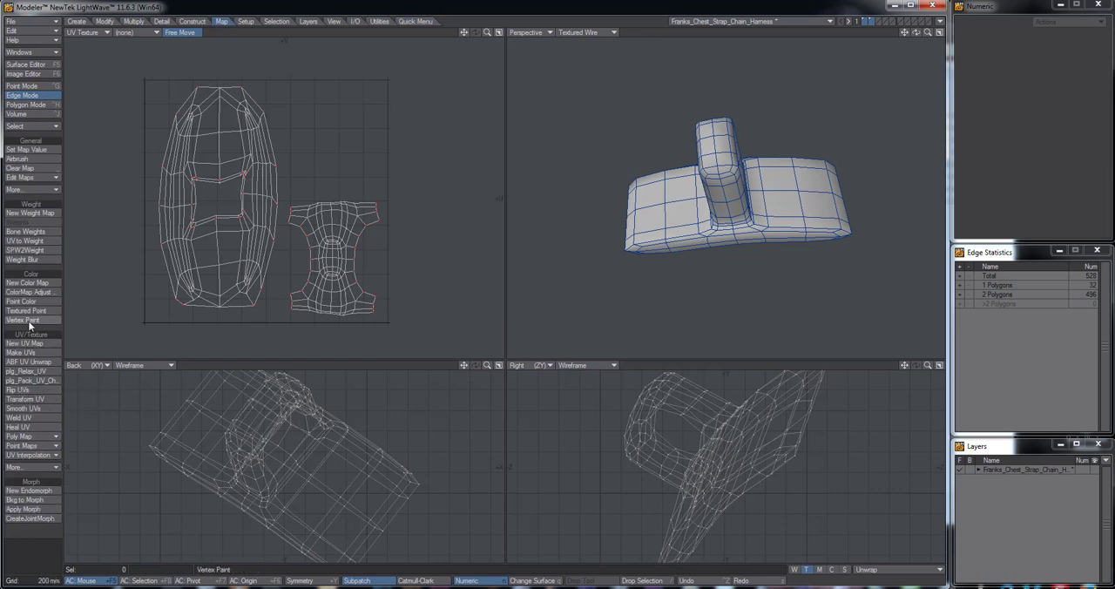
left_click(31, 177)
left_click(40, 197)
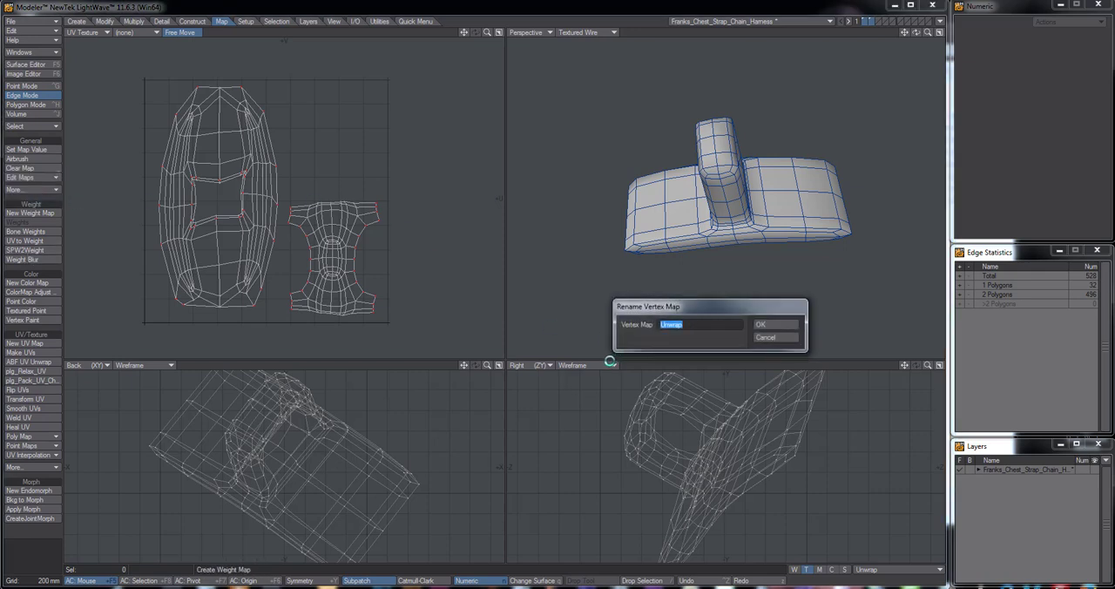
type("Fr")
type("Harness")
type("_UV")
type("s")
key("BackSpace")
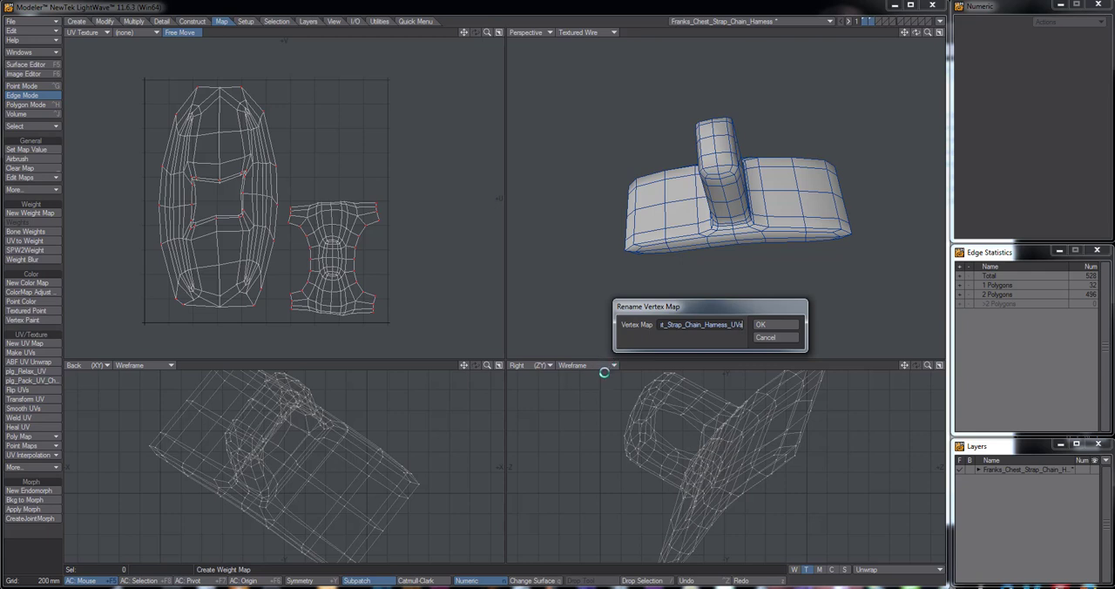
left_click(763, 325)
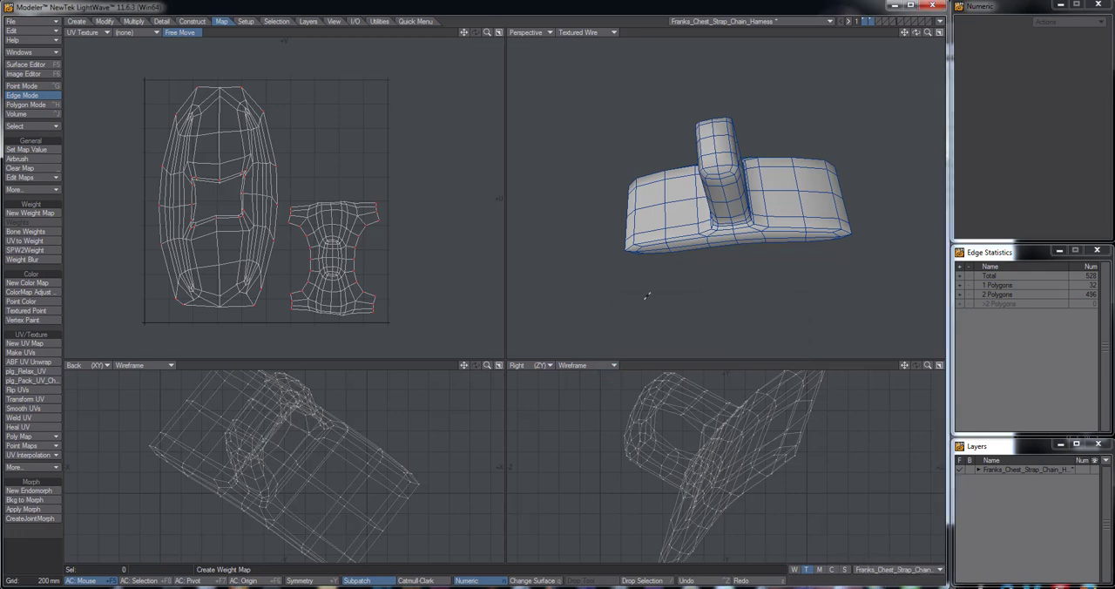
key("s")
left_click_drag(723, 220, 631, 248, "alt")
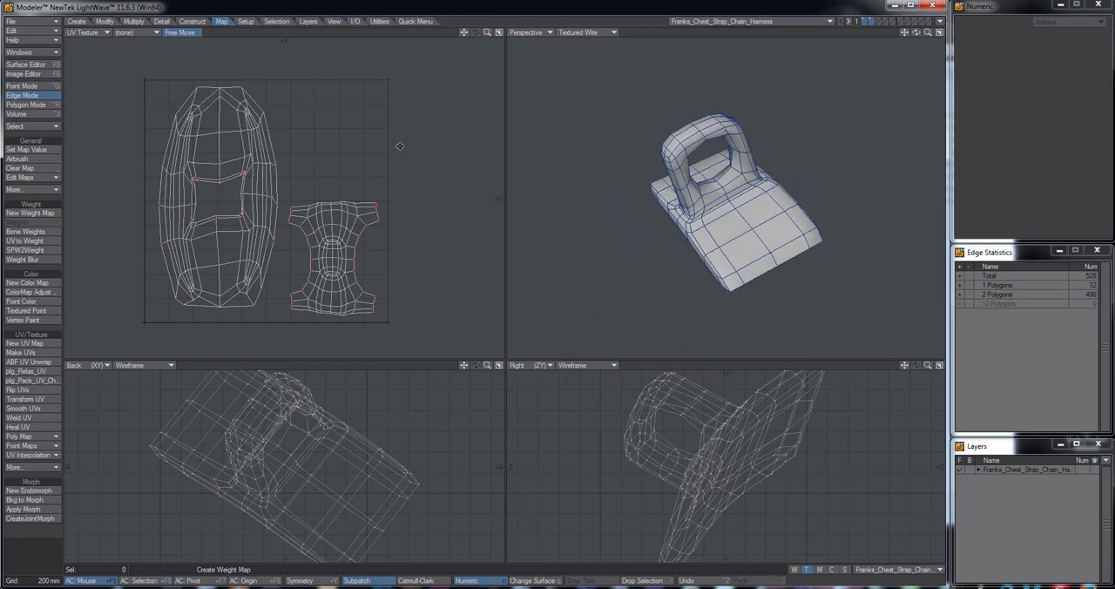
Add an image map color texture to the Default surface with UV projection, using the Franks_Chest_Strap_Chain_Harness_UVs map and no image
left_click(26, 65)
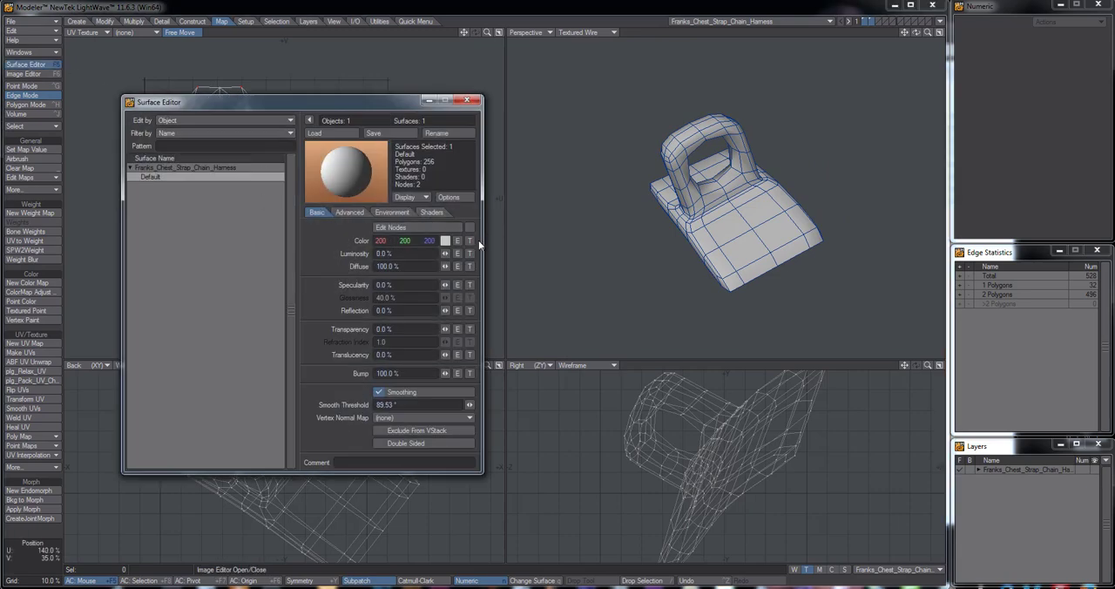
left_click_drag(340, 102, 353, 121)
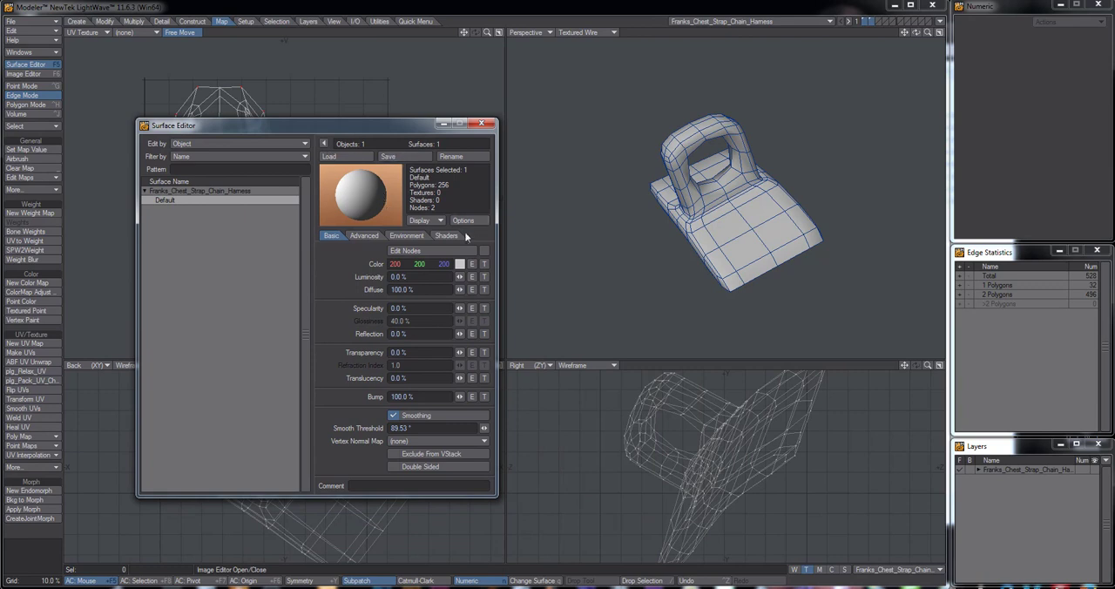
left_click(484, 264)
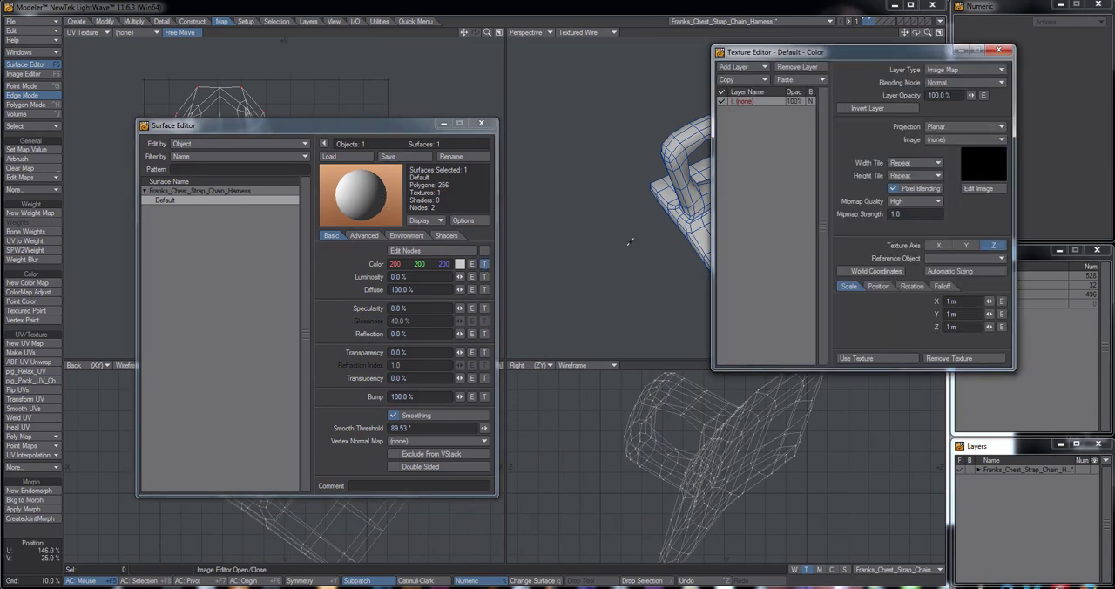
left_click(973, 125)
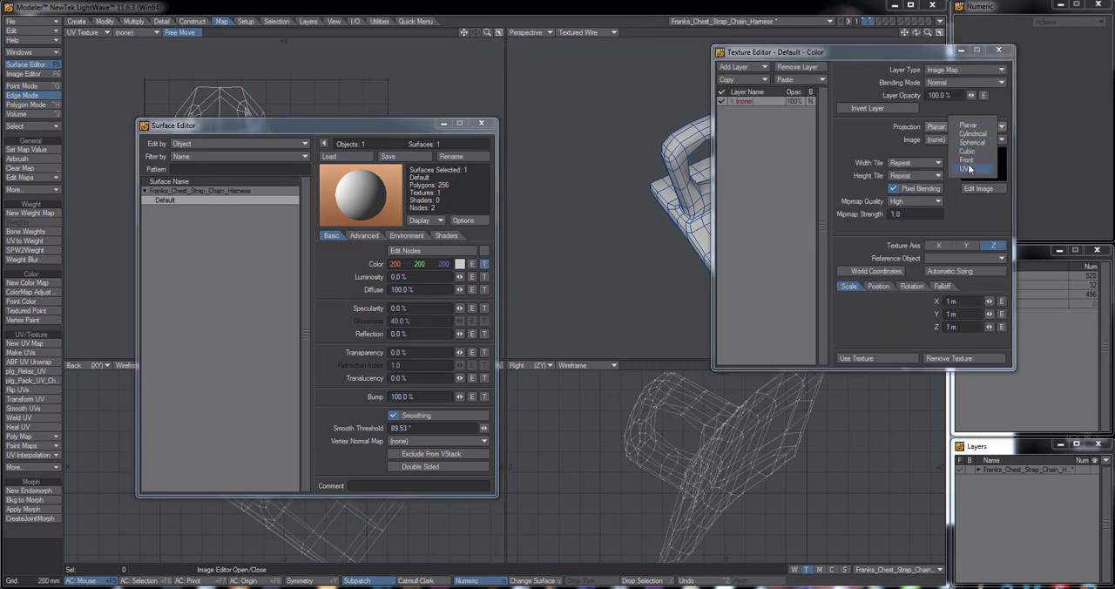
left_click(969, 168)
left_click(955, 140)
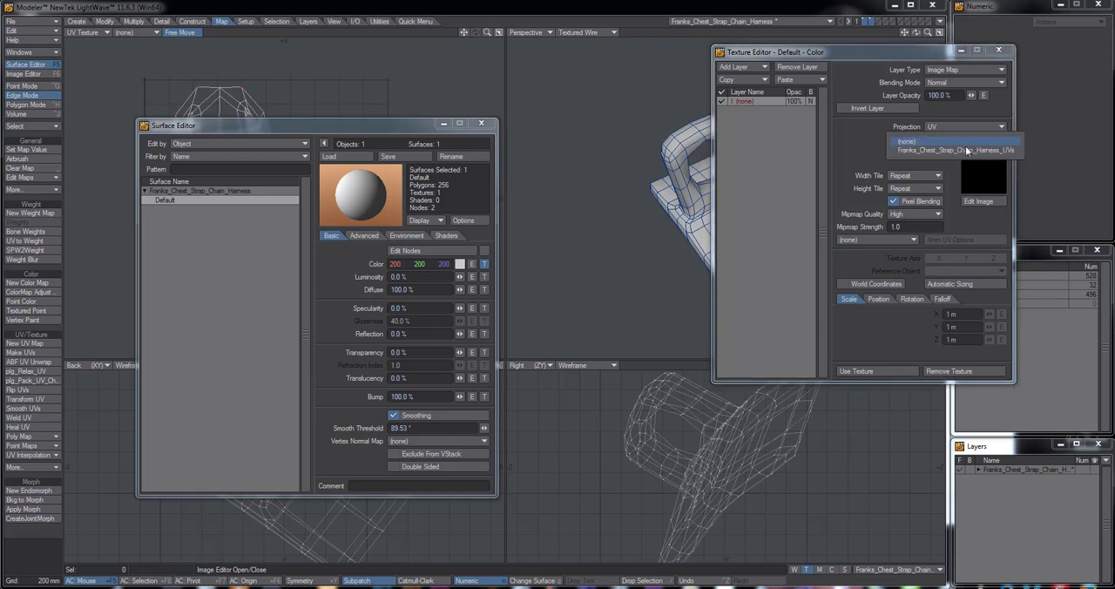
left_click(963, 150)
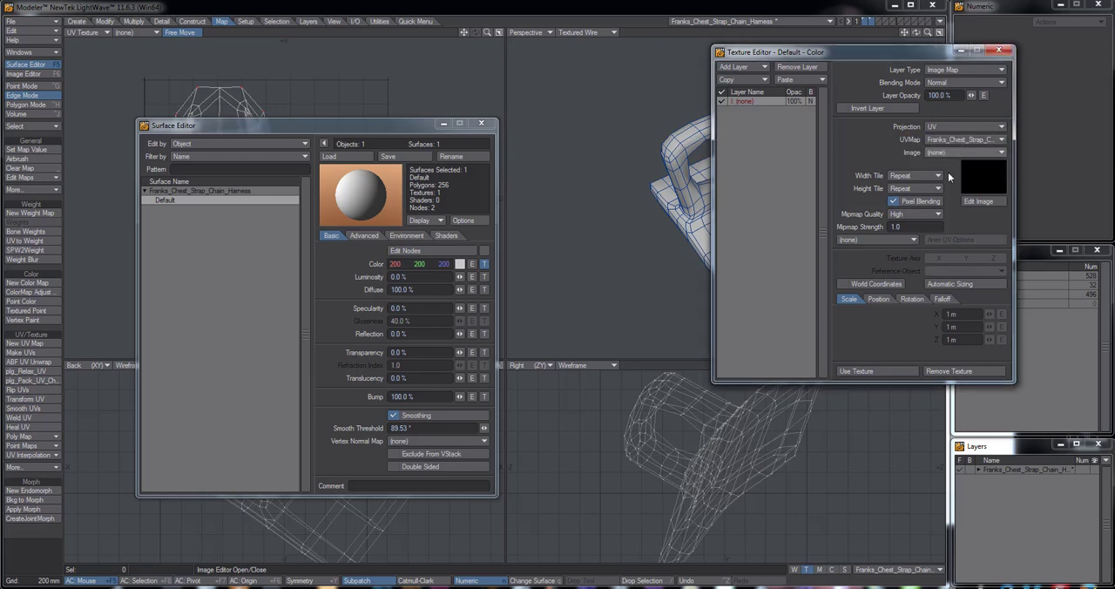
left_click(868, 370)
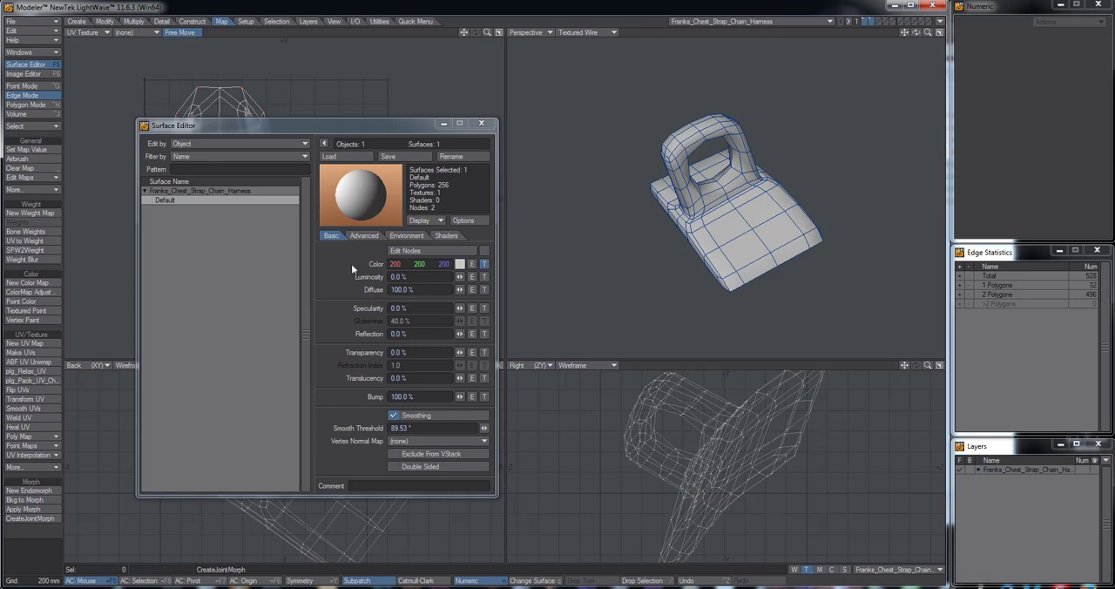
left_click_drag(341, 126, 360, 126)
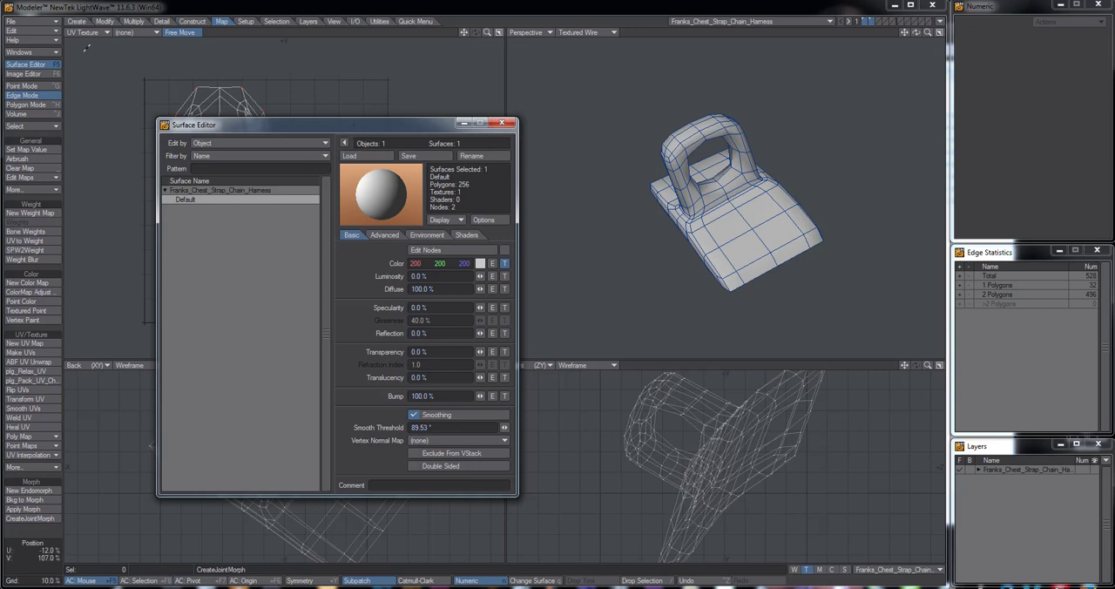
left_click(30, 53)
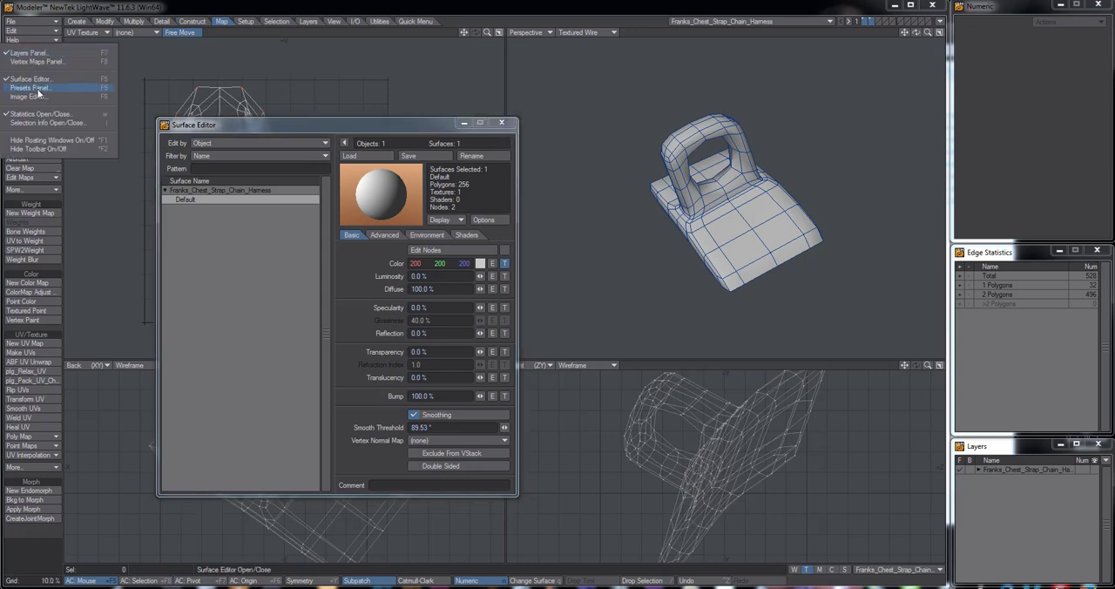
left_click(372, 127)
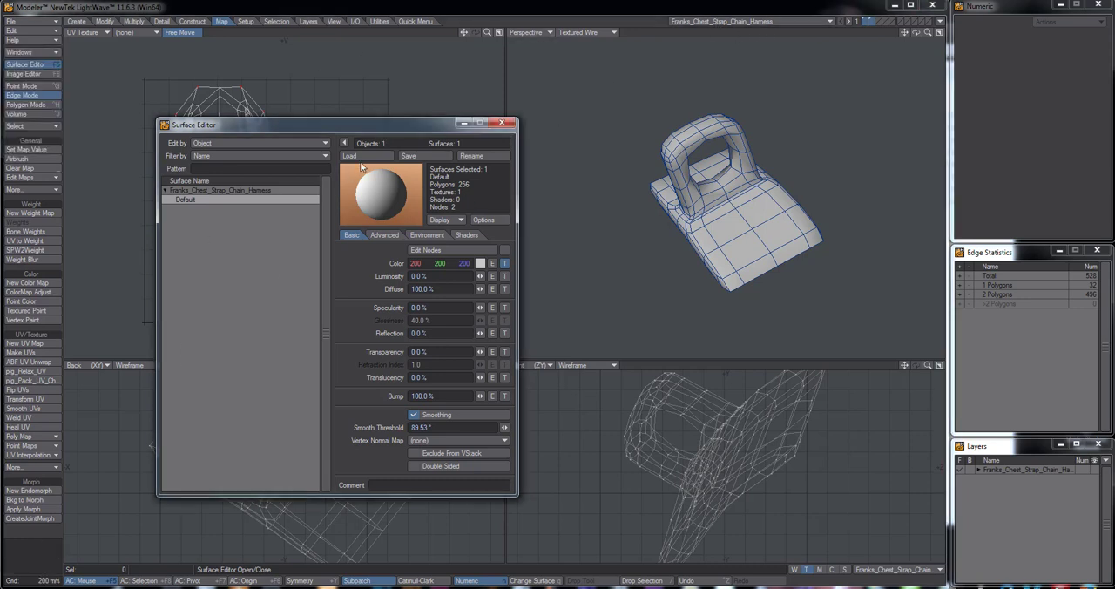
left_click_drag(353, 125, 347, 116)
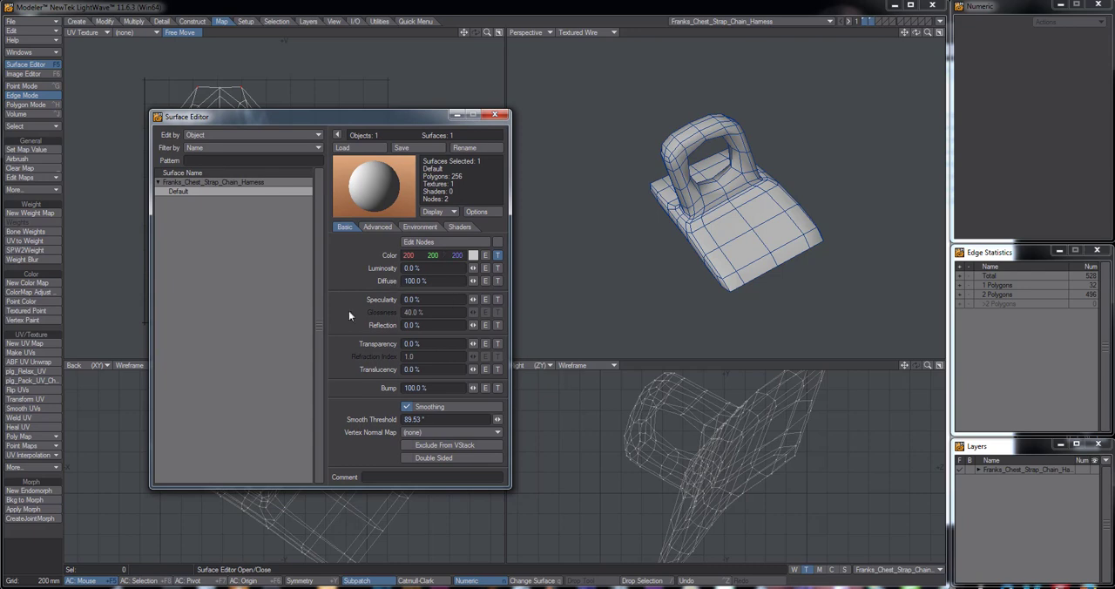
left_click(29, 530)
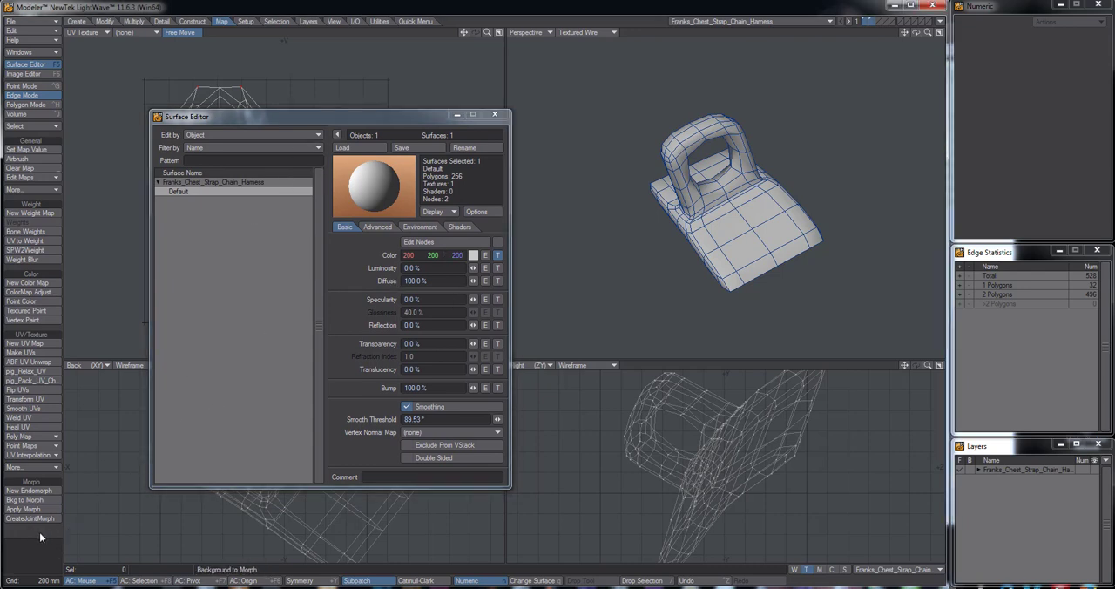
left_click_drag(395, 122, 403, 120)
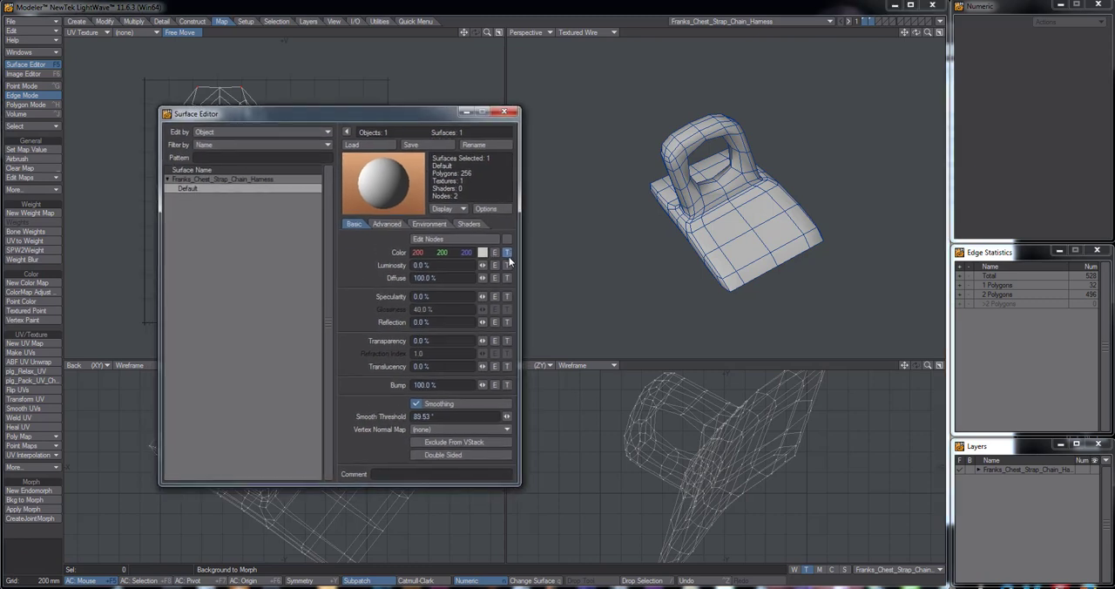
Review the UV projection and UV map settings of the Default surface's color texture, and close the Surface Editor
left_click(508, 253)
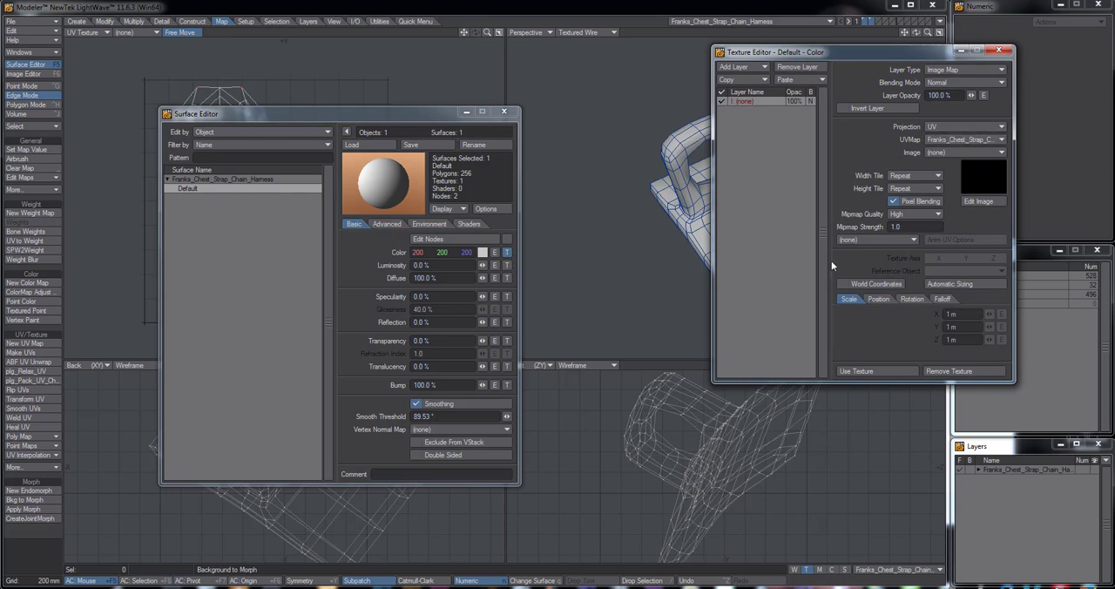
left_click(871, 370)
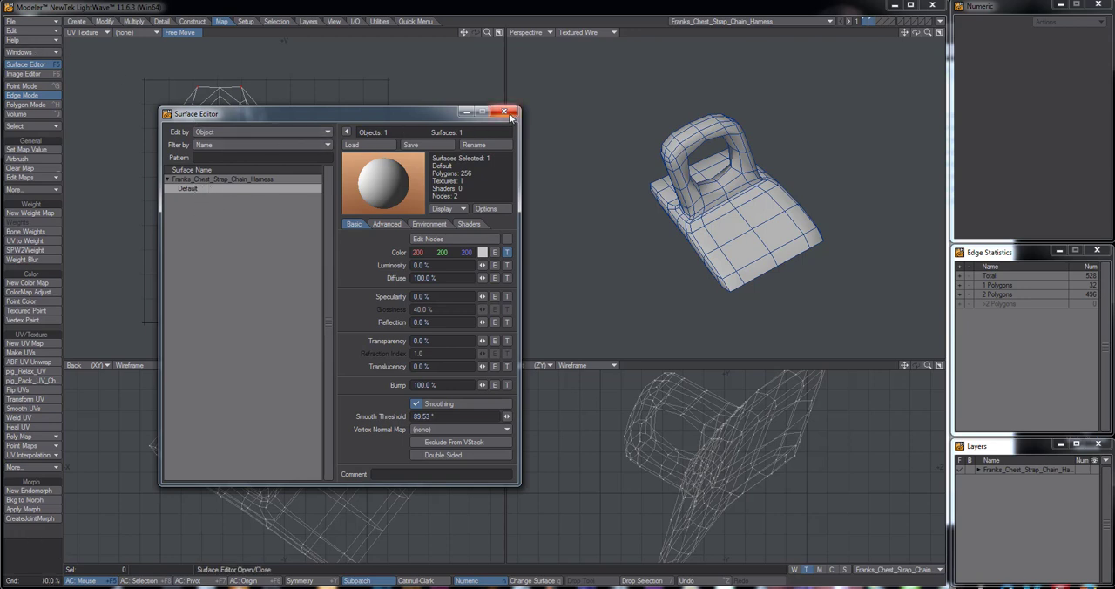
left_click(507, 251)
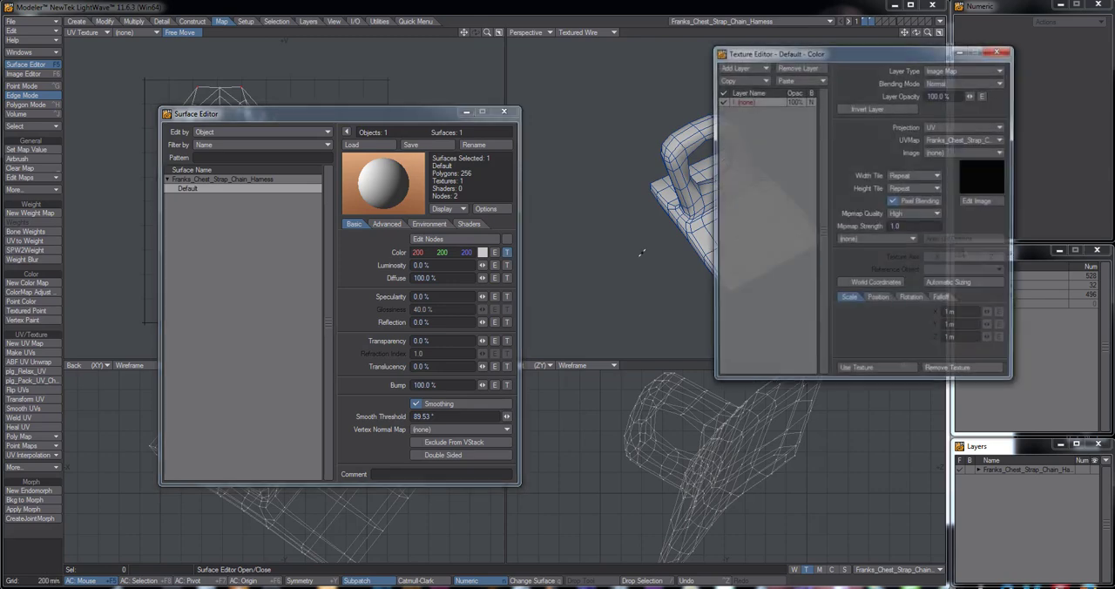
left_click(856, 370)
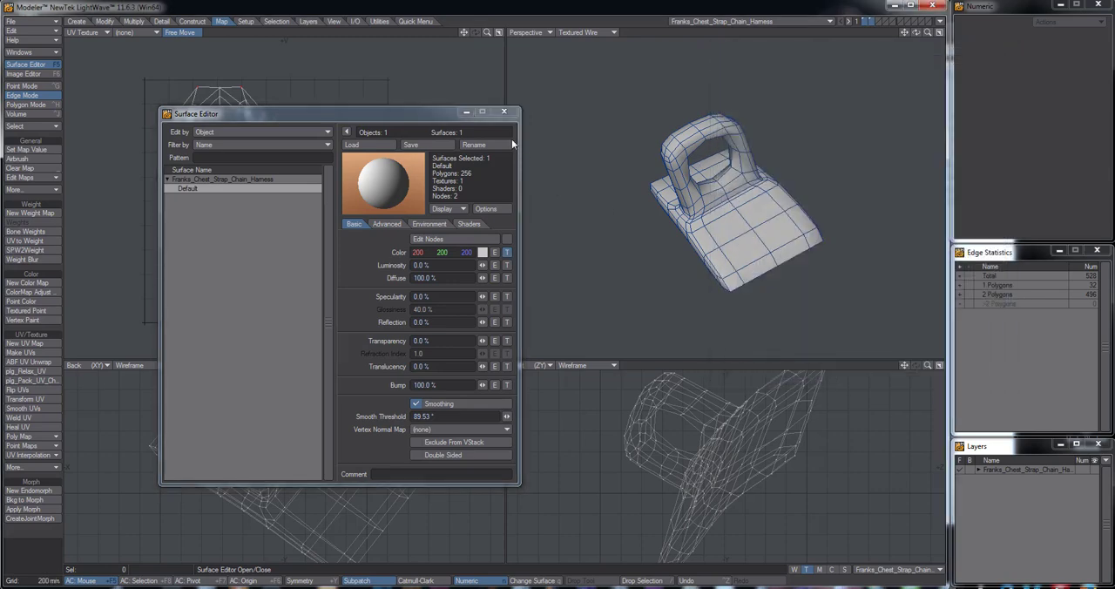
left_click(504, 112)
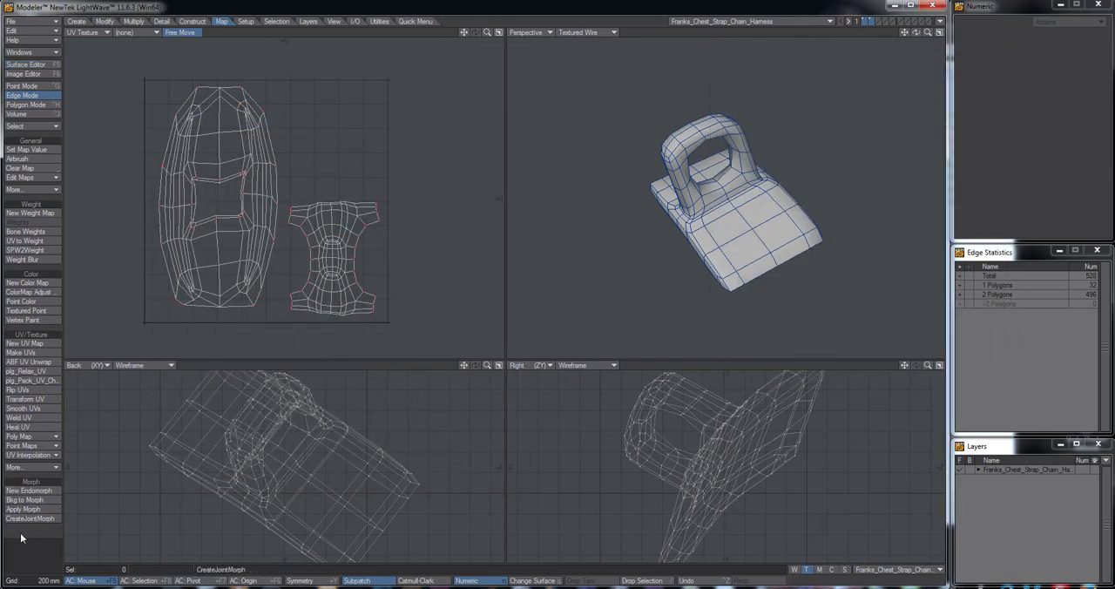
Reopen the Surface Editor on the harness's Default surface
mouse_move(372, 225)
left_mouse_down("alt")
mouse_move(366, 247)
mouse_move(367, 220)
left_mouse_up("alt")
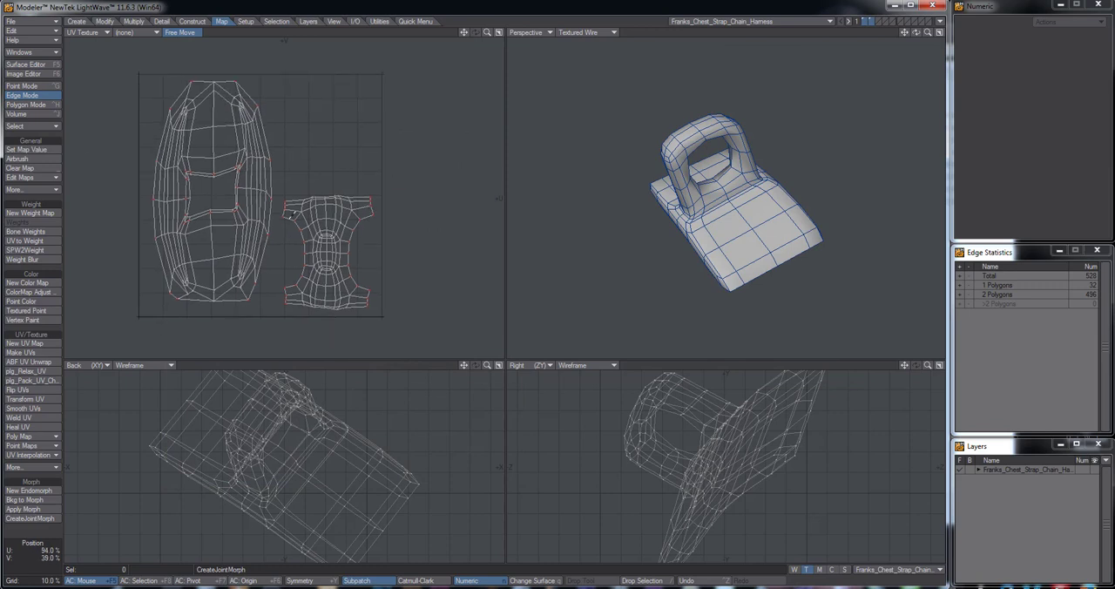
left_click(27, 65)
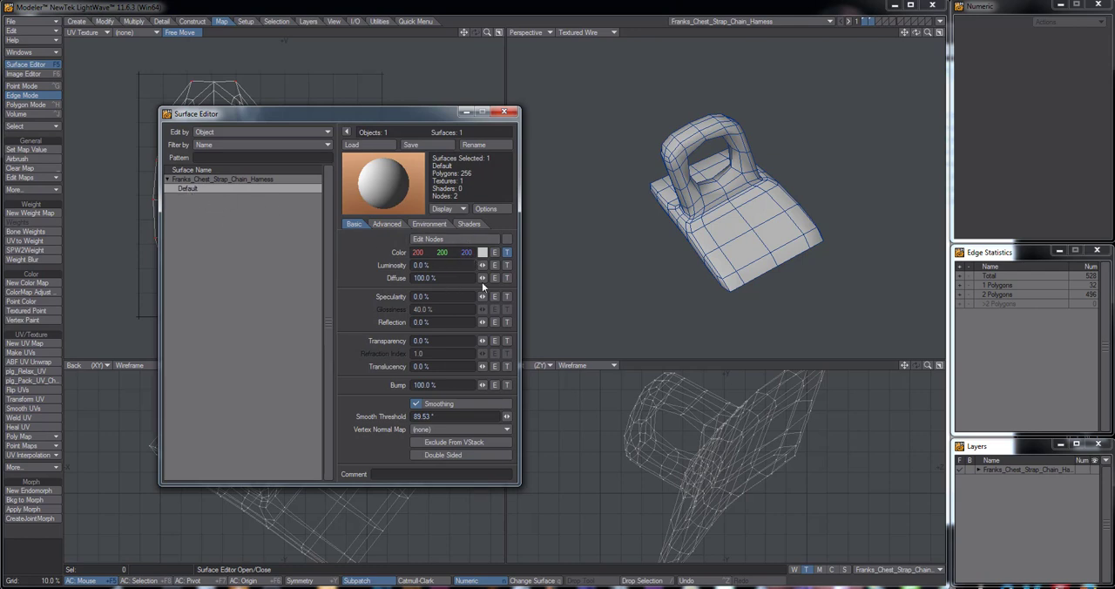
left_click_drag(382, 118, 392, 122)
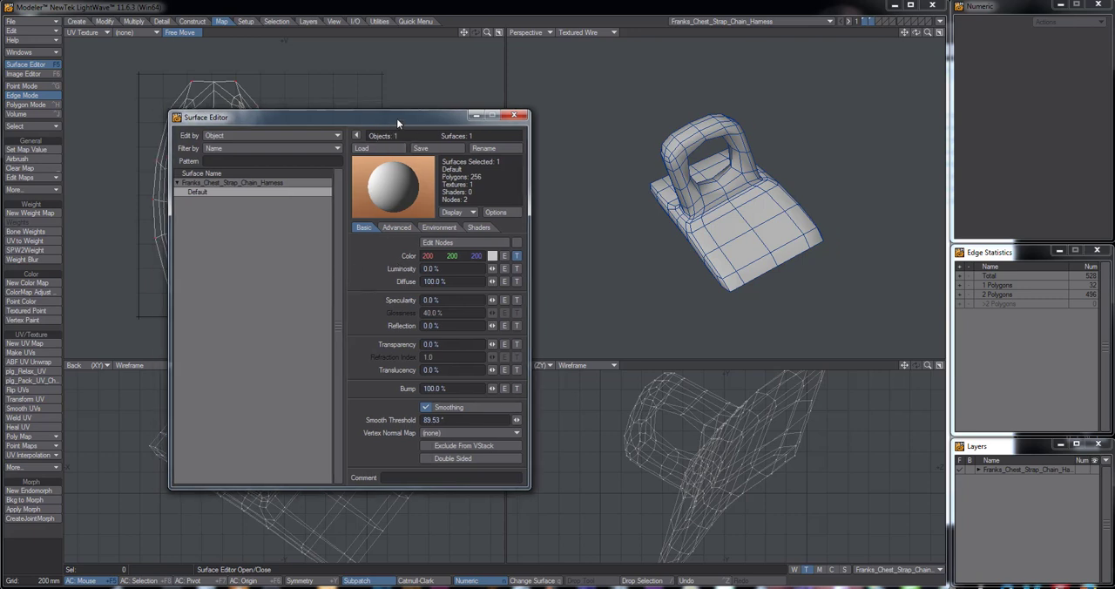
left_click_drag(396, 119, 354, 117)
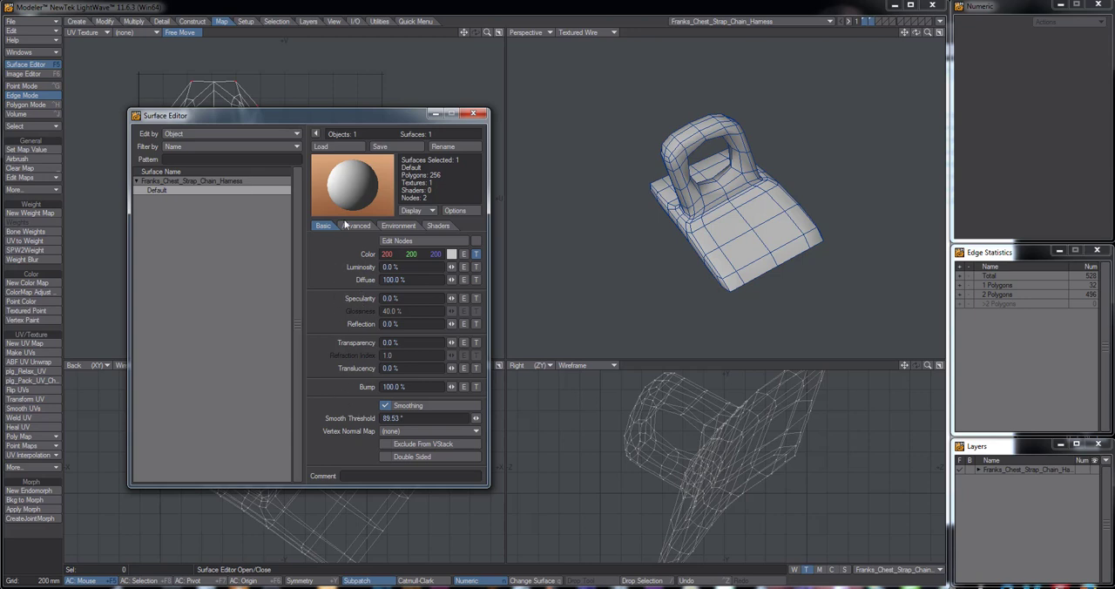
mouse_move(338, 122)
left_mouse_down()
mouse_move(351, 127)
mouse_move(342, 125)
left_mouse_up()
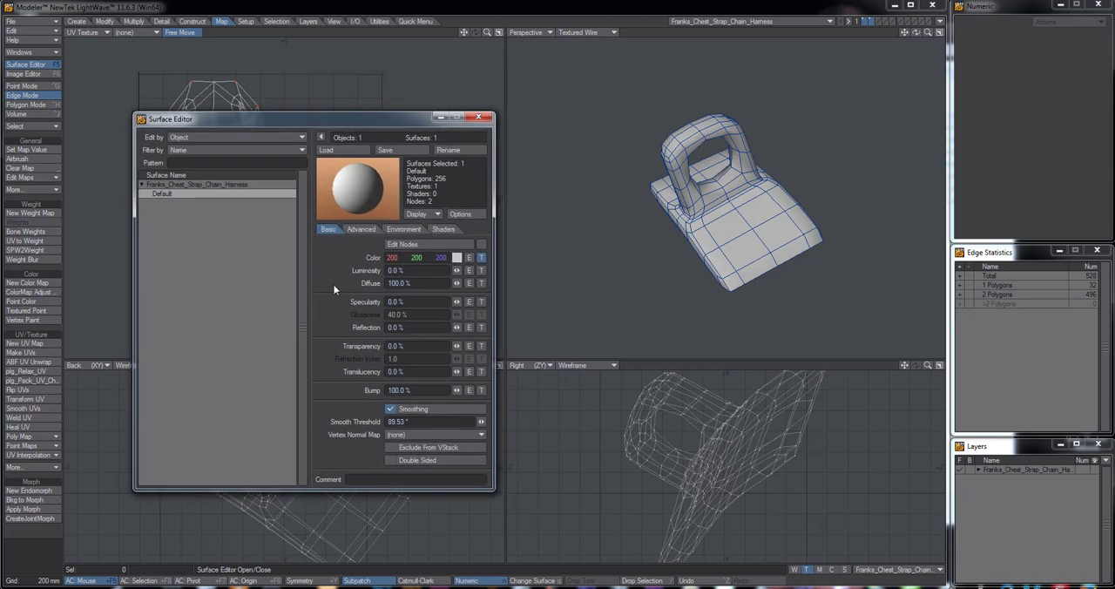
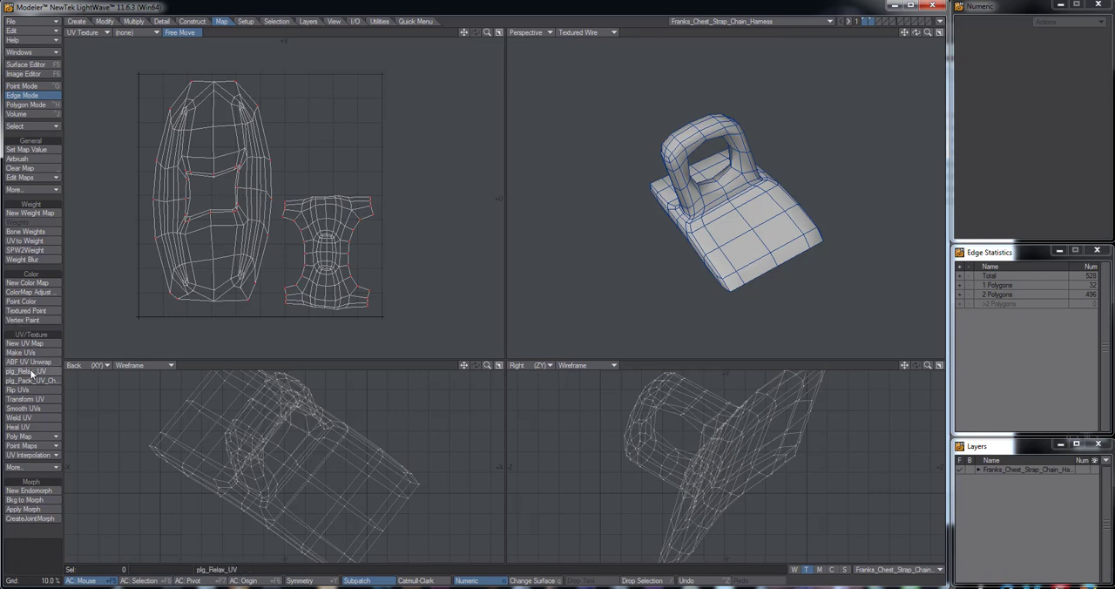
Export the harness as the WaveFront object Franks_Chest_Strap_Chain_Harness.obj into the Frankenstein project's Objects folder
left_click_drag(700, 179, 771, 213, "alt")
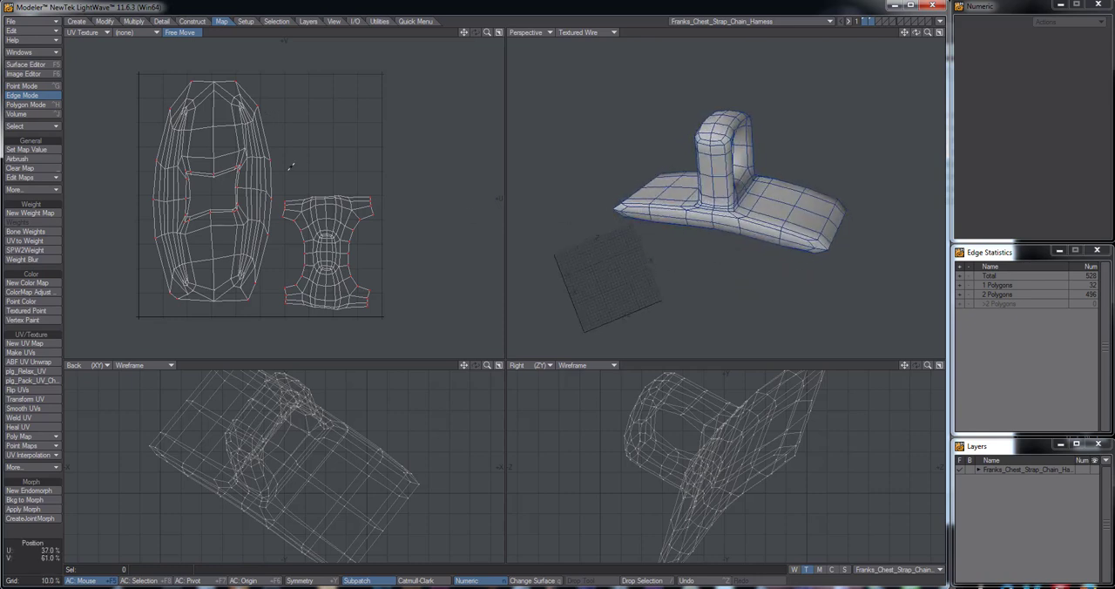
left_click(46, 22)
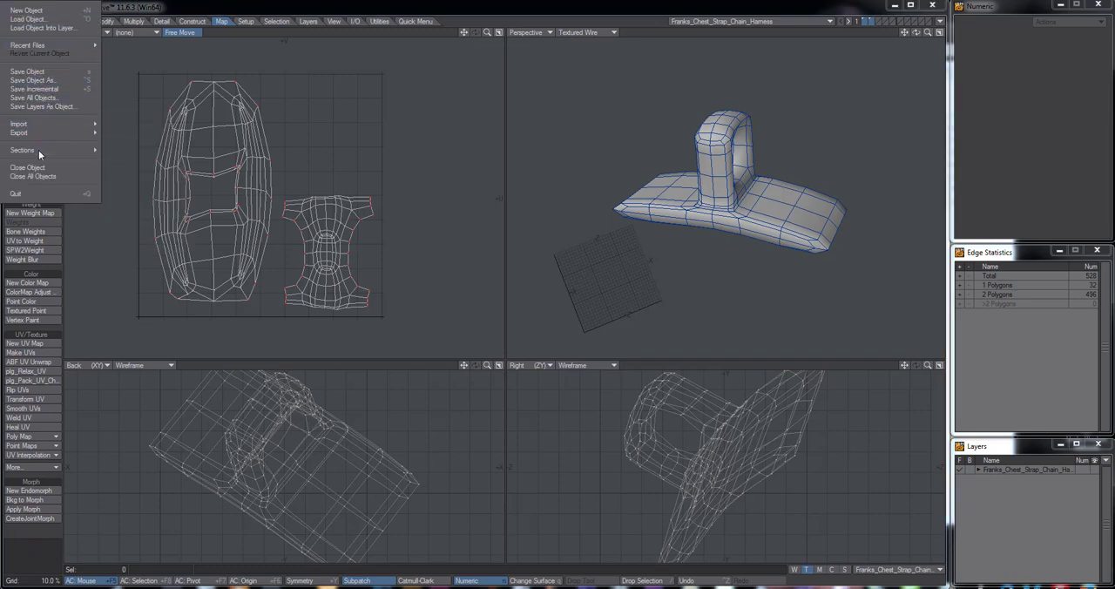
mouse_move(41, 132)
left_click(157, 142)
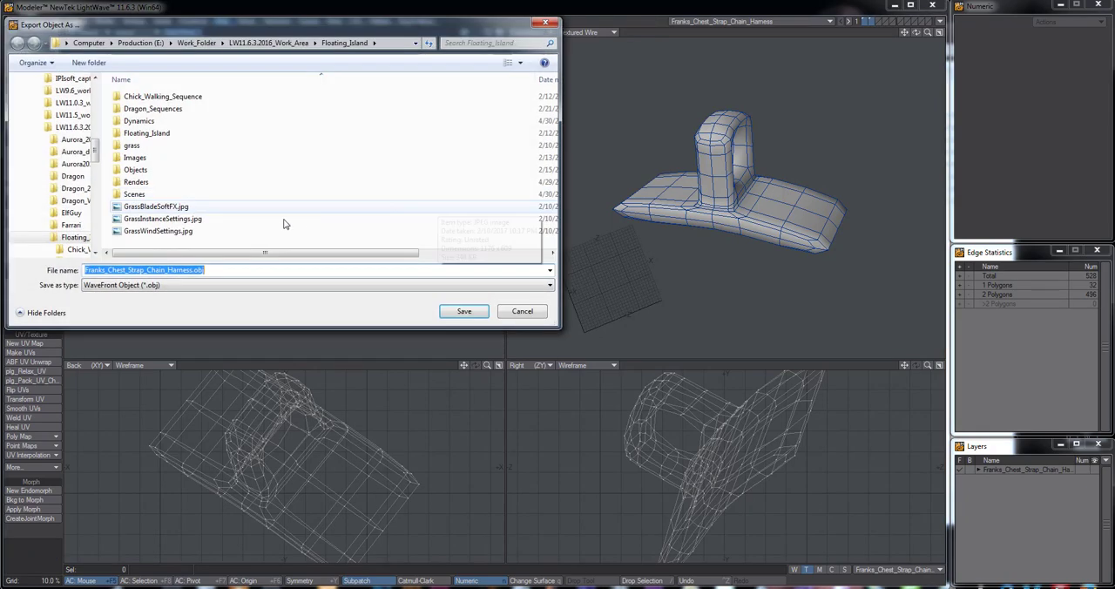
left_click(43, 239)
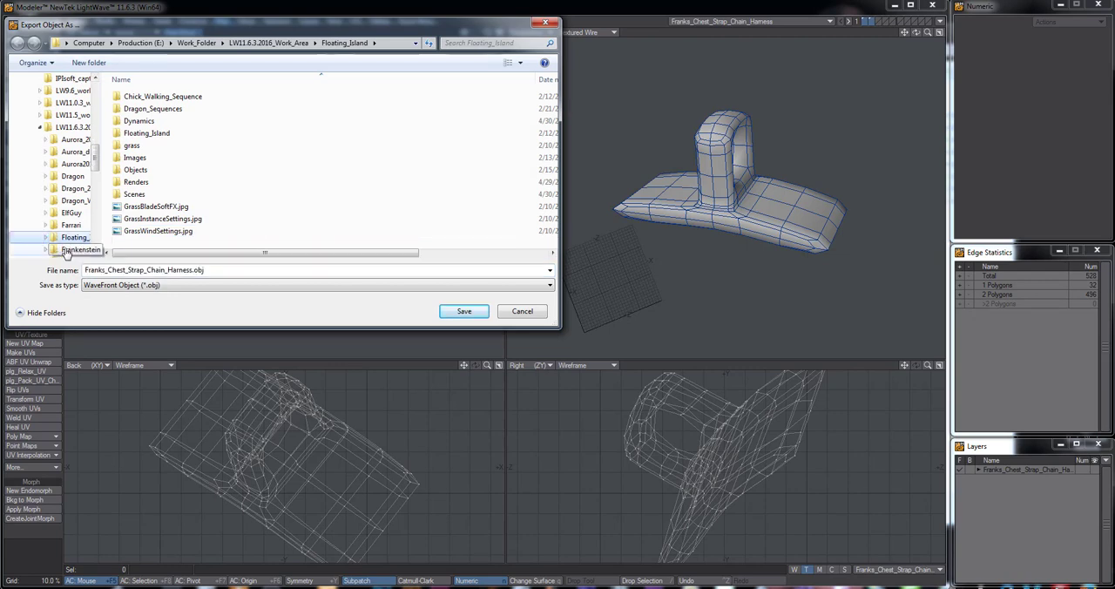
left_click(71, 249)
double_click(139, 108)
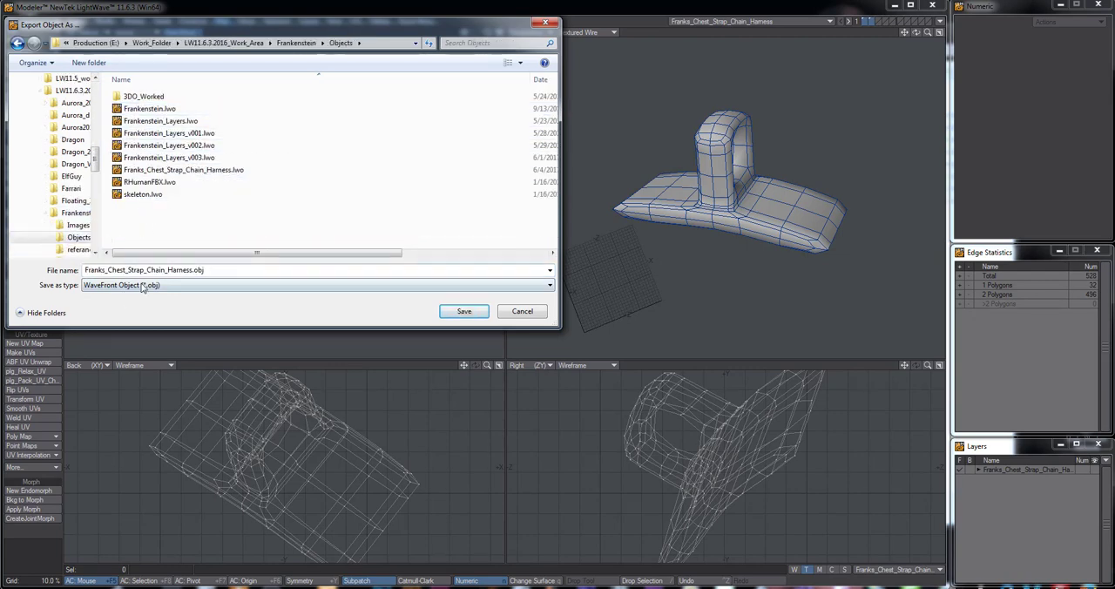
left_click(464, 311)
Cut the ring from its own layer, paste it into the base plate's layer, and save the object
left_click_drag(801, 173, 738, 174, "alt")
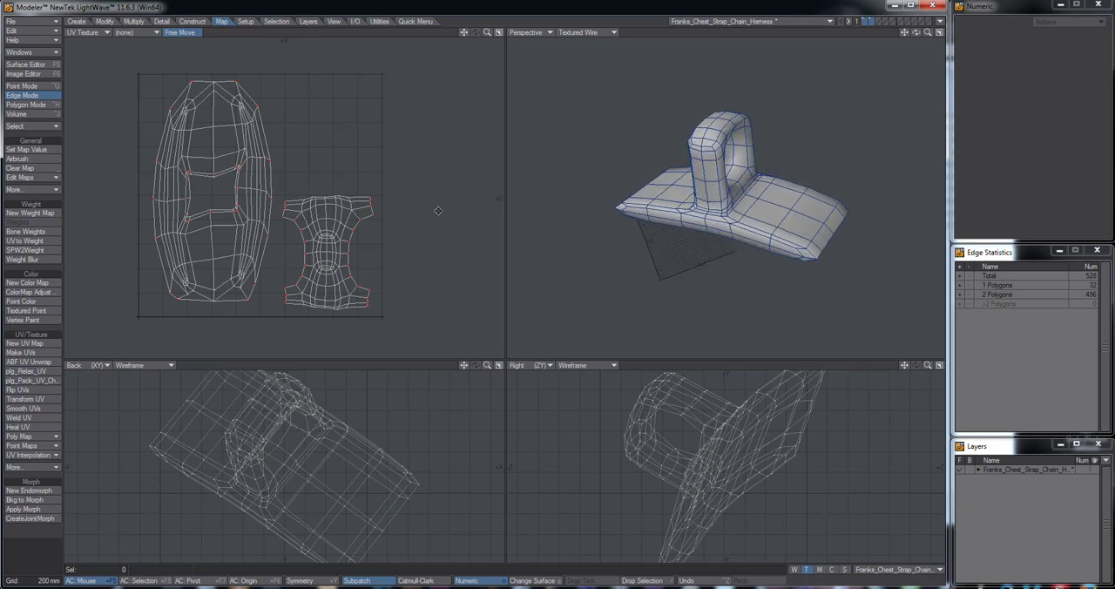
left_click(872, 24)
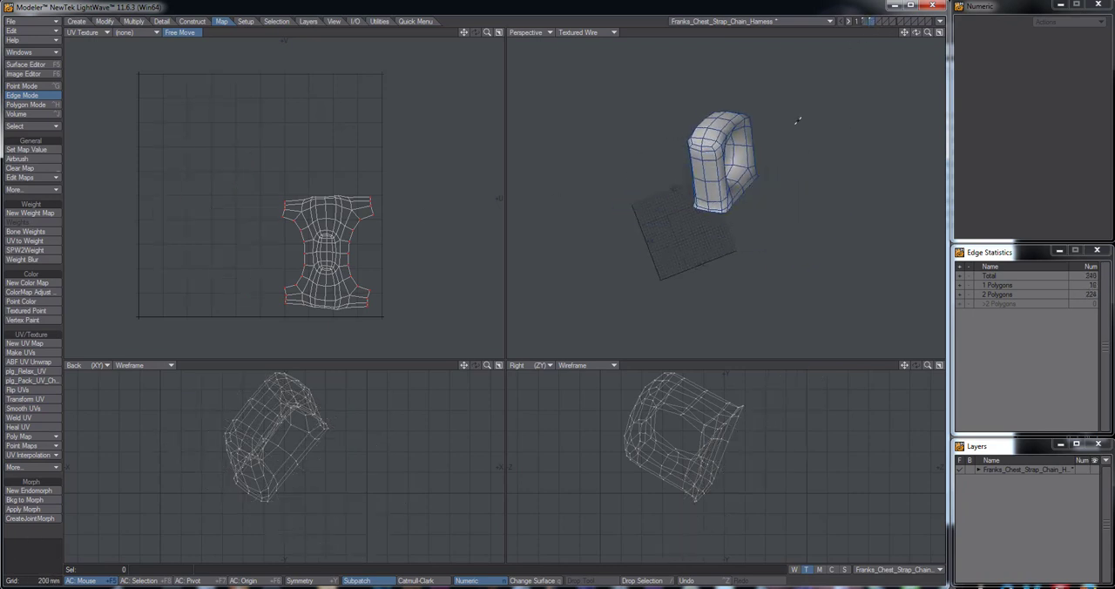
key("ctrl+x")
left_click(861, 24)
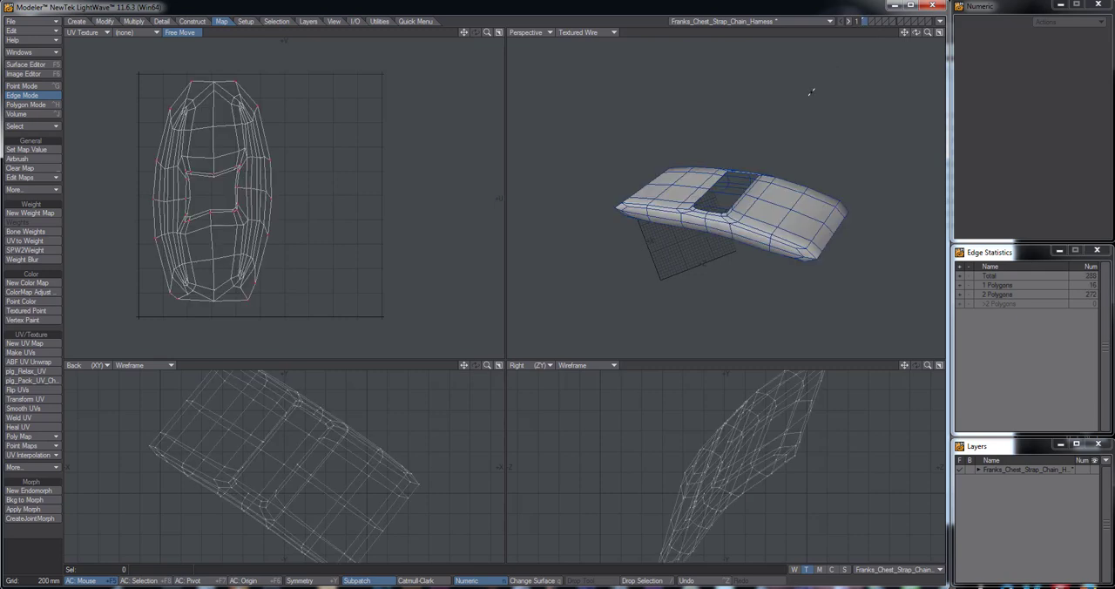
key("ctrl+v")
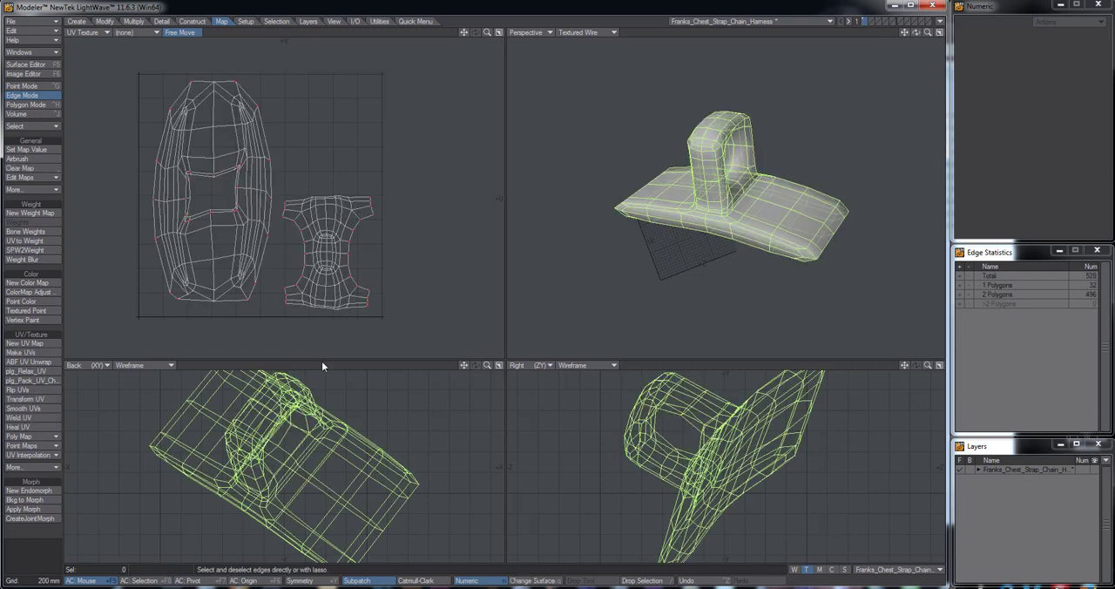
key("ctrl+h")
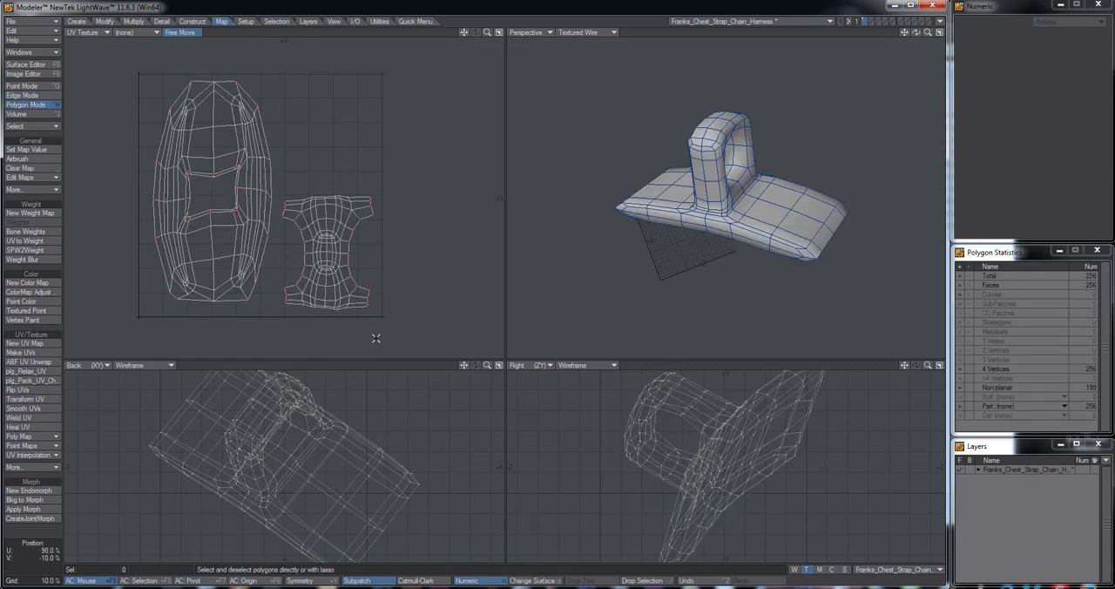
key("s")
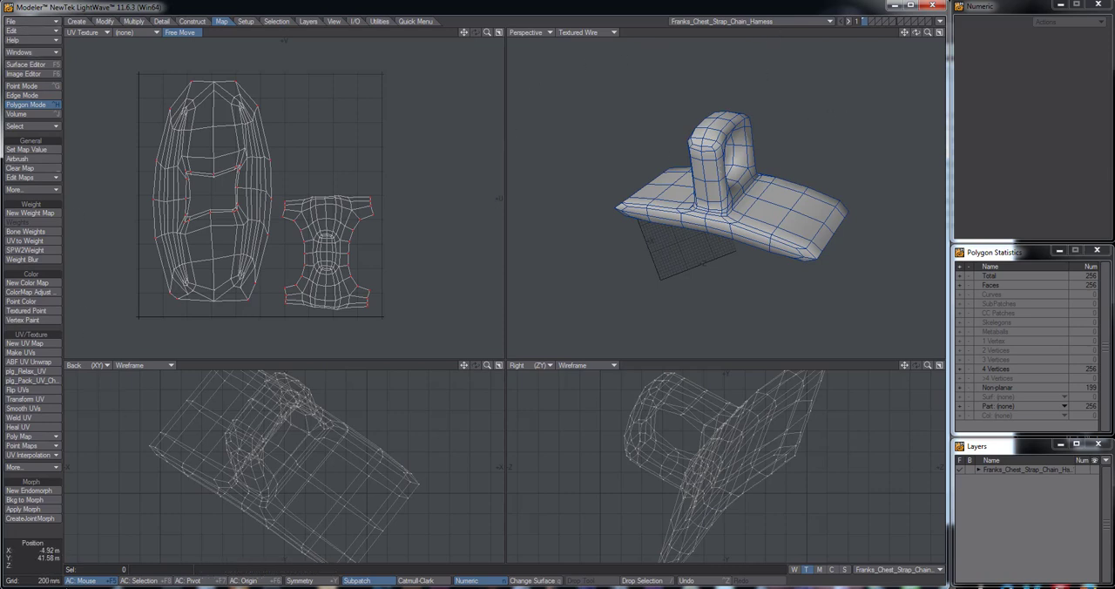
In Windows Explorer, delete the exported Franks_Chest_Strap_Chain_Harness .mtl and .obj files from the Frankenstein Objects folder, and return to Modeler
left_click(101, 587)
left_click(474, 190)
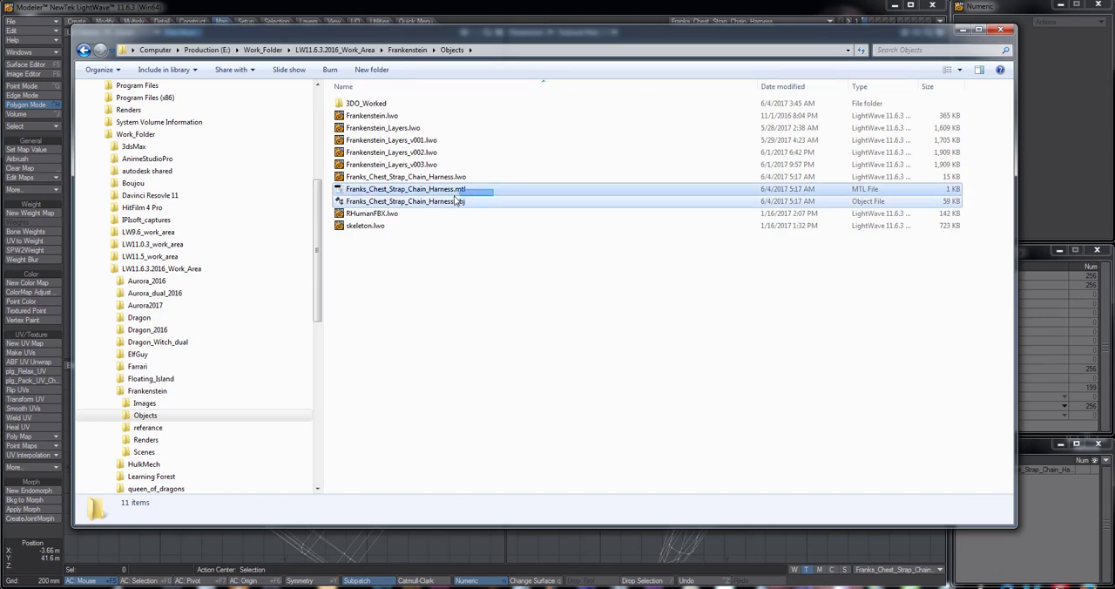
left_click(455, 201, "shift")
right_click(449, 201)
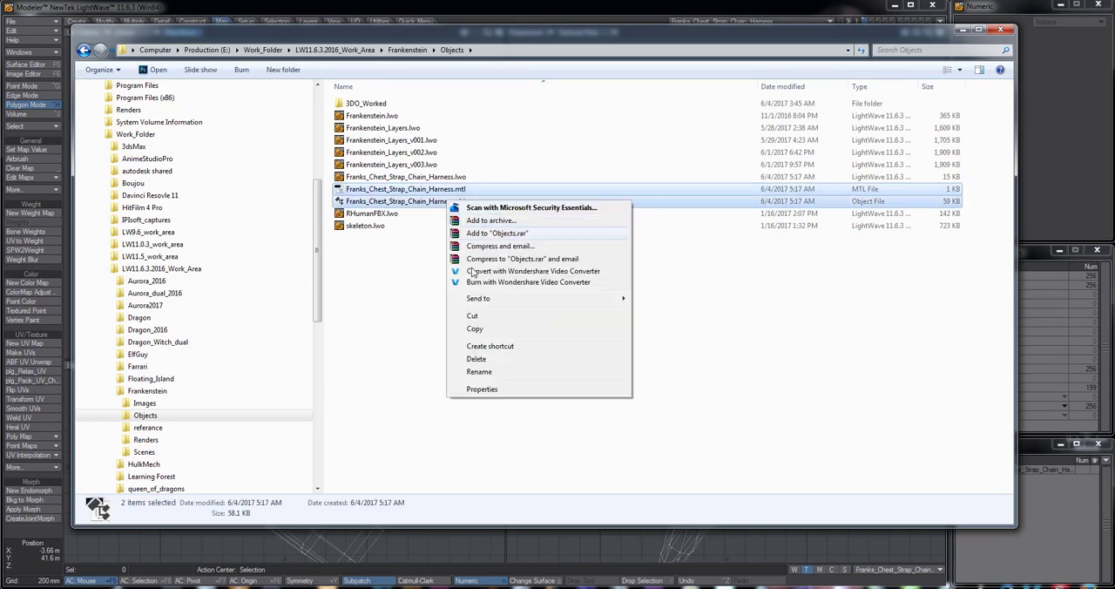
left_click(477, 360)
left_click(594, 311)
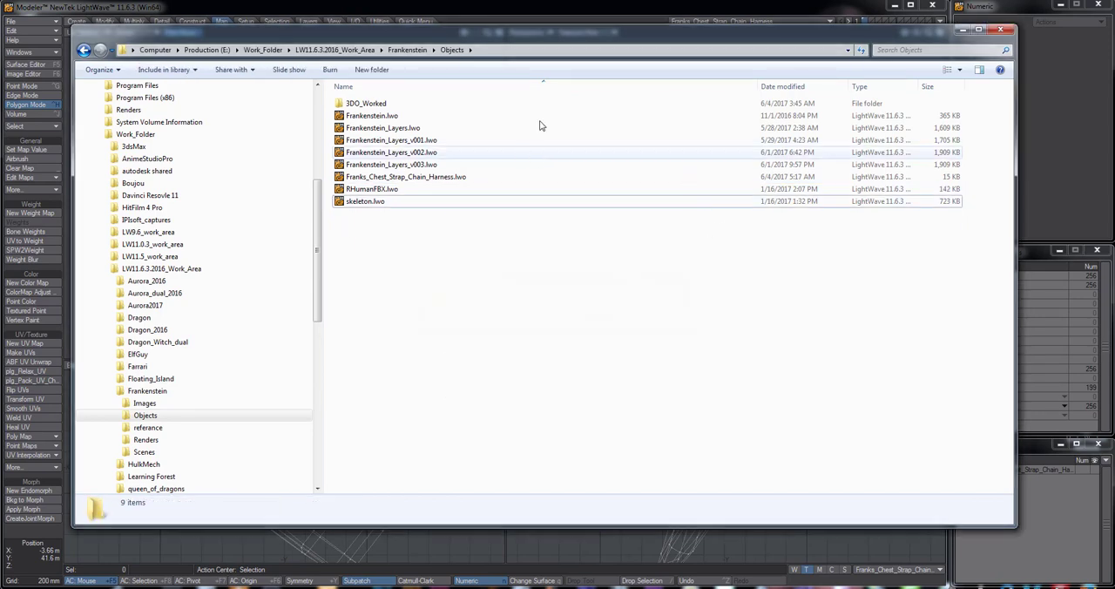
left_click(597, 16)
Export the merged single-layer harness as Franks_Chest_Strap_Chain_Harness.obj into the Frankenstein Objects folder
left_click_drag(726, 218, 679, 261, "alt")
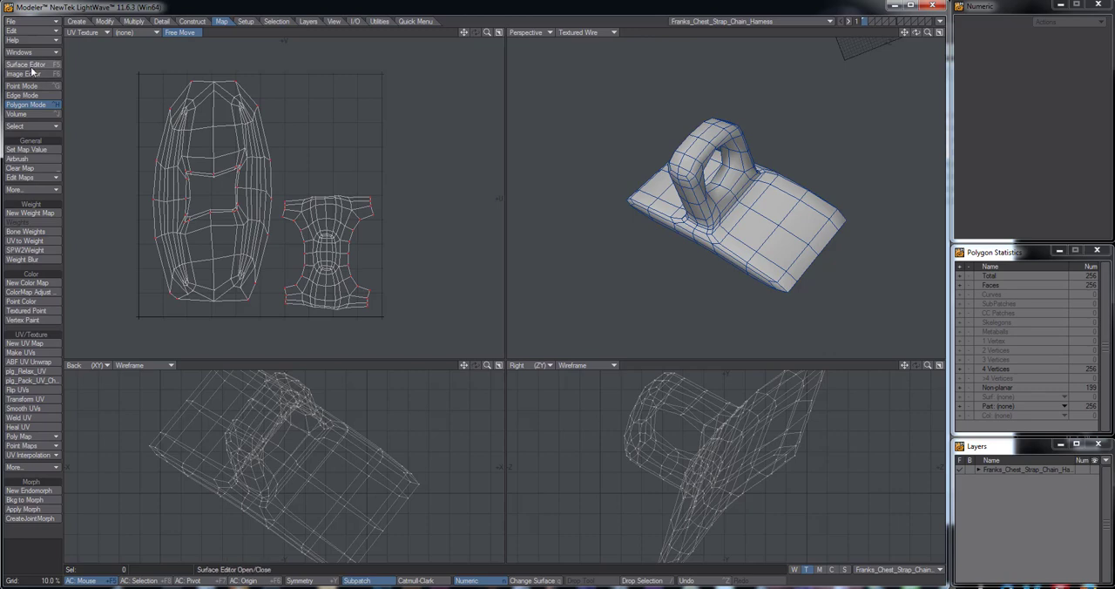
left_click(31, 21)
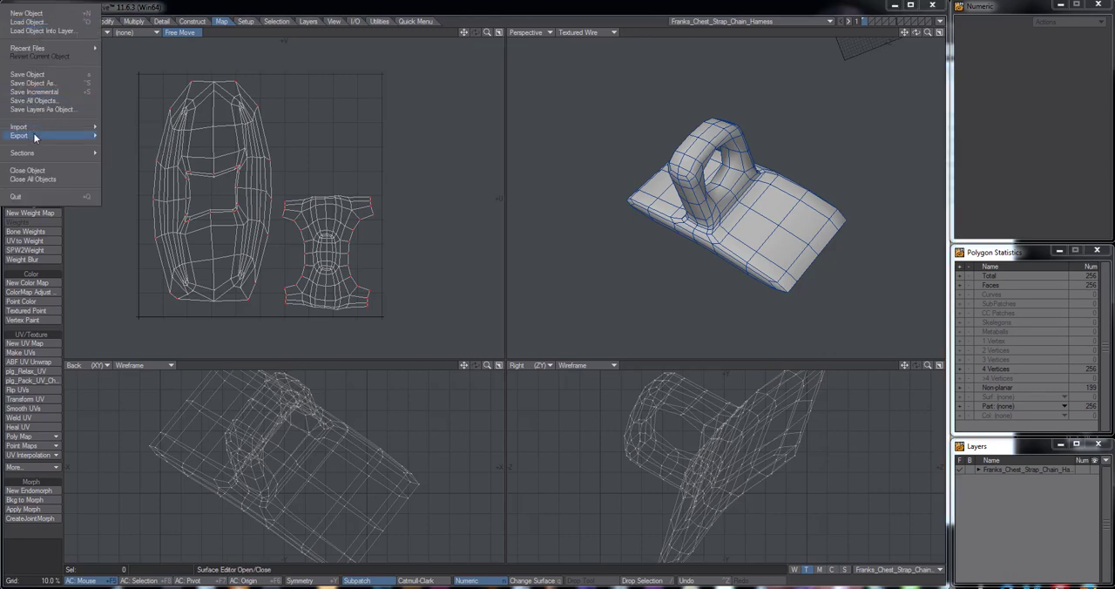
mouse_move(35, 136)
left_click(113, 139)
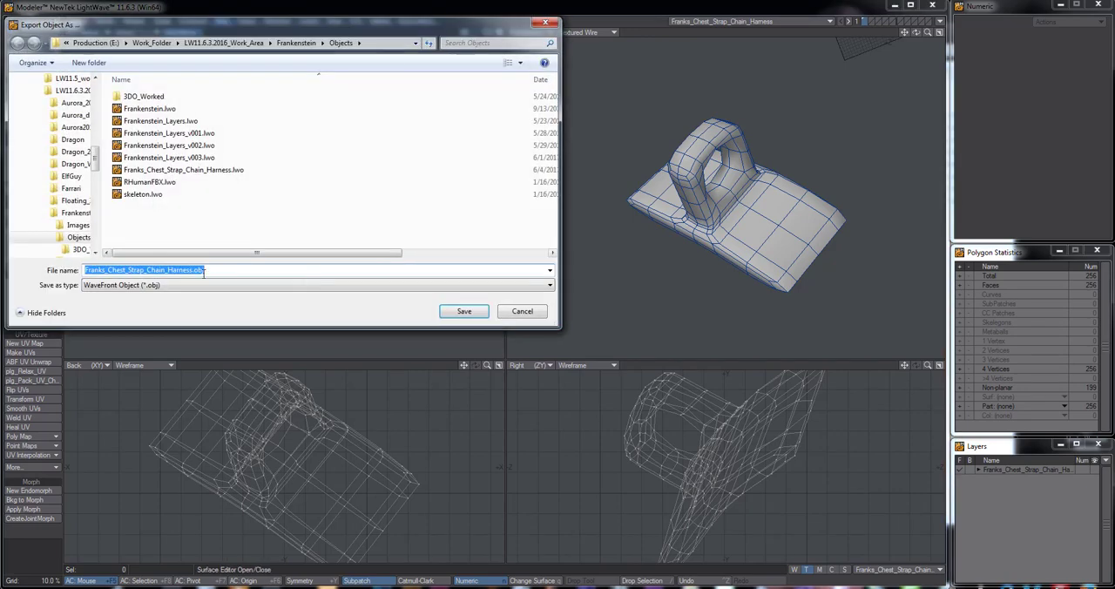
left_click(462, 312)
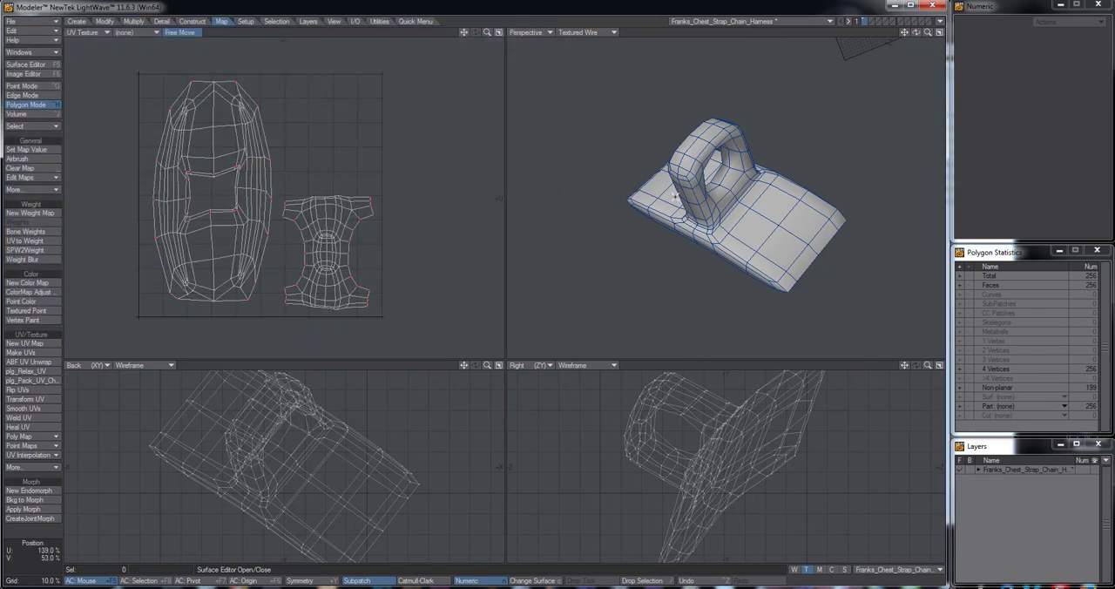
Select all connected polygons of the ring and assign them a new surface named Default2
left_click_drag(726, 249, 761, 221, "alt")
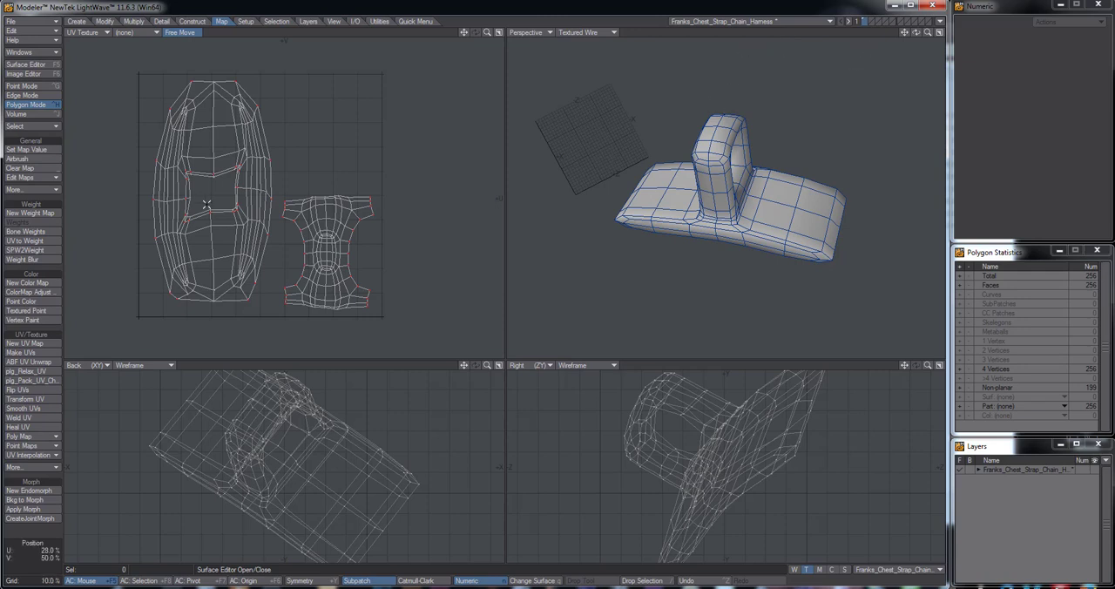
left_click_drag(732, 206, 688, 181, "alt")
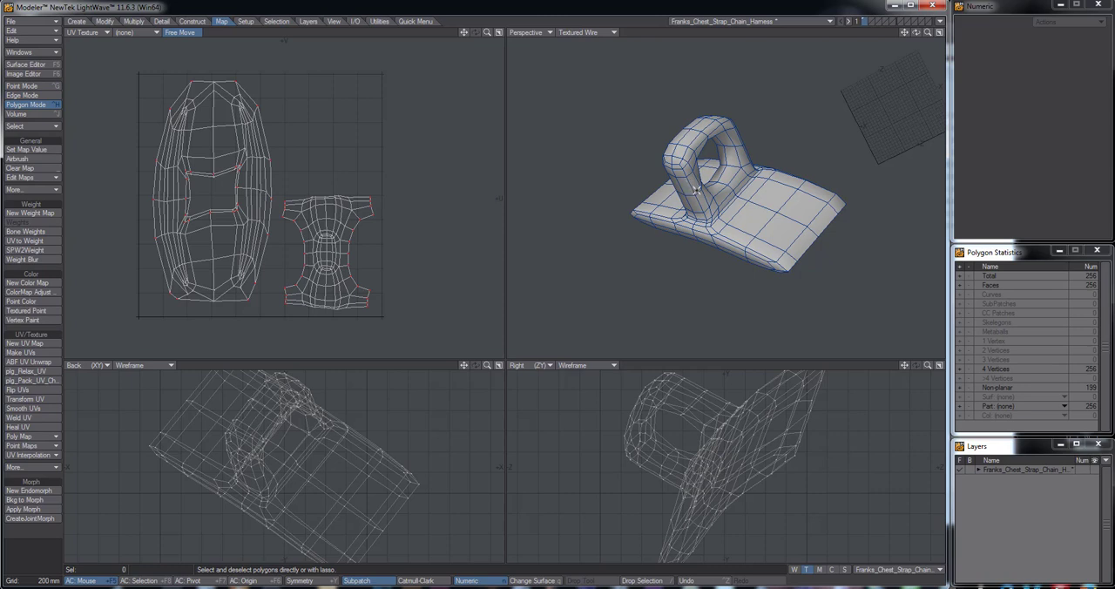
left_click_drag(713, 233, 707, 207, "alt")
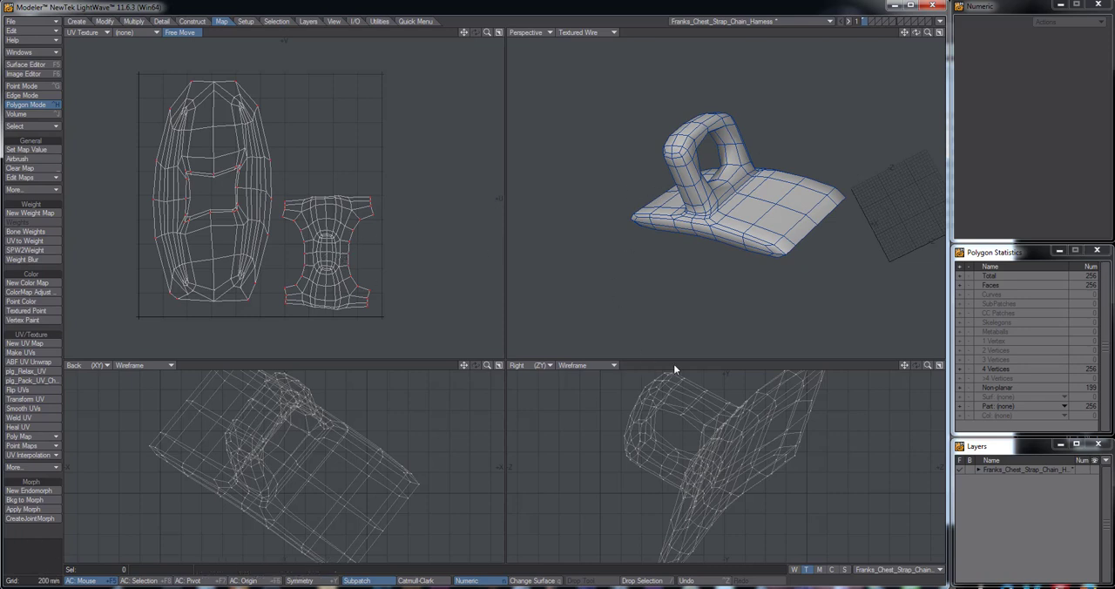
left_click(689, 171)
key("]")
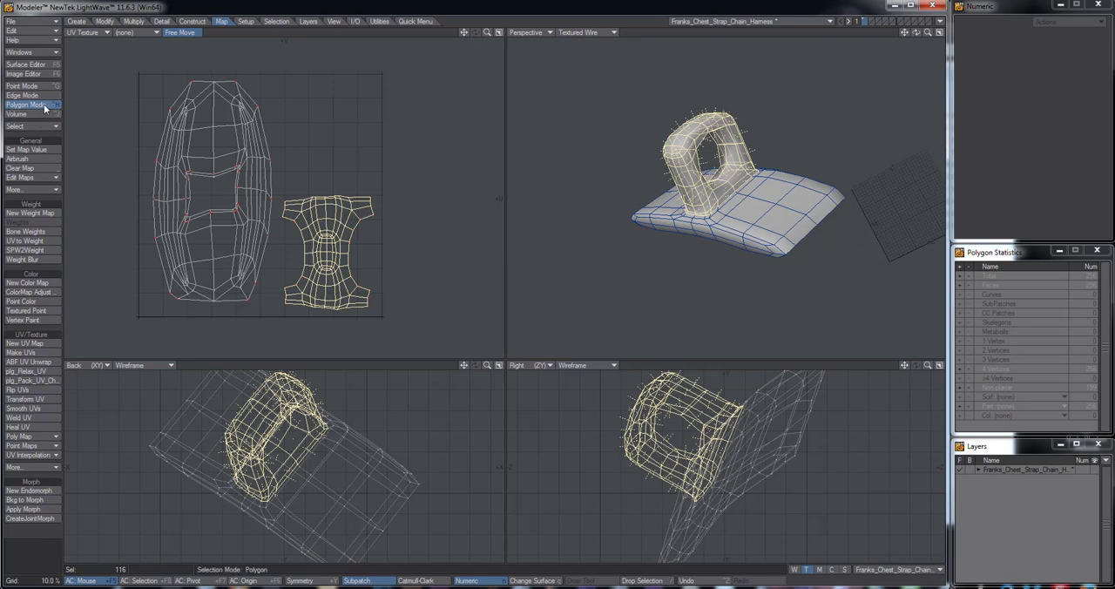
left_click(26, 64)
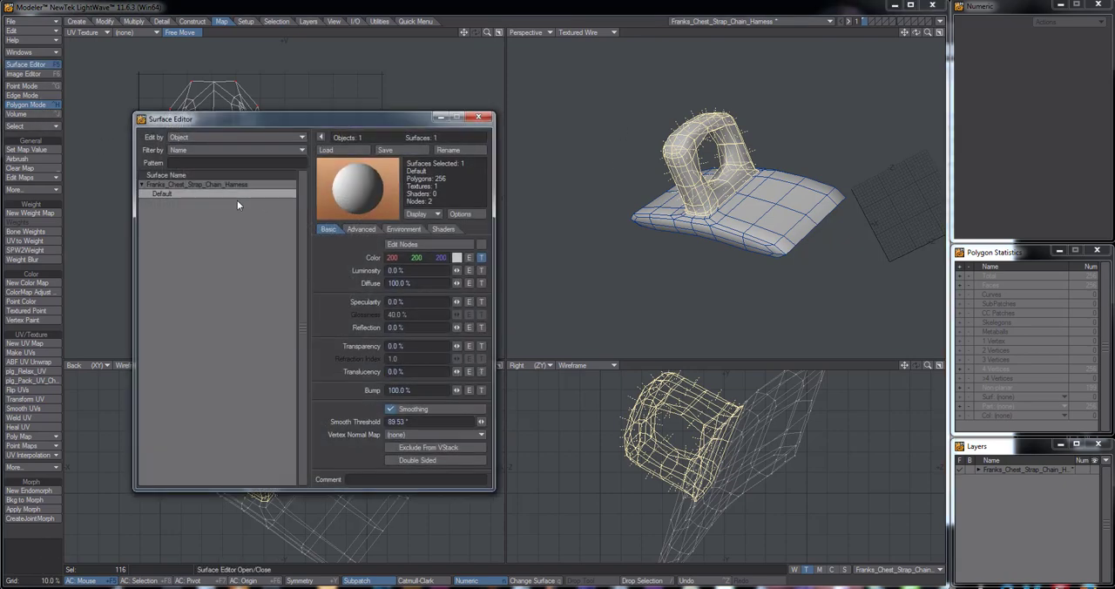
left_click(479, 117)
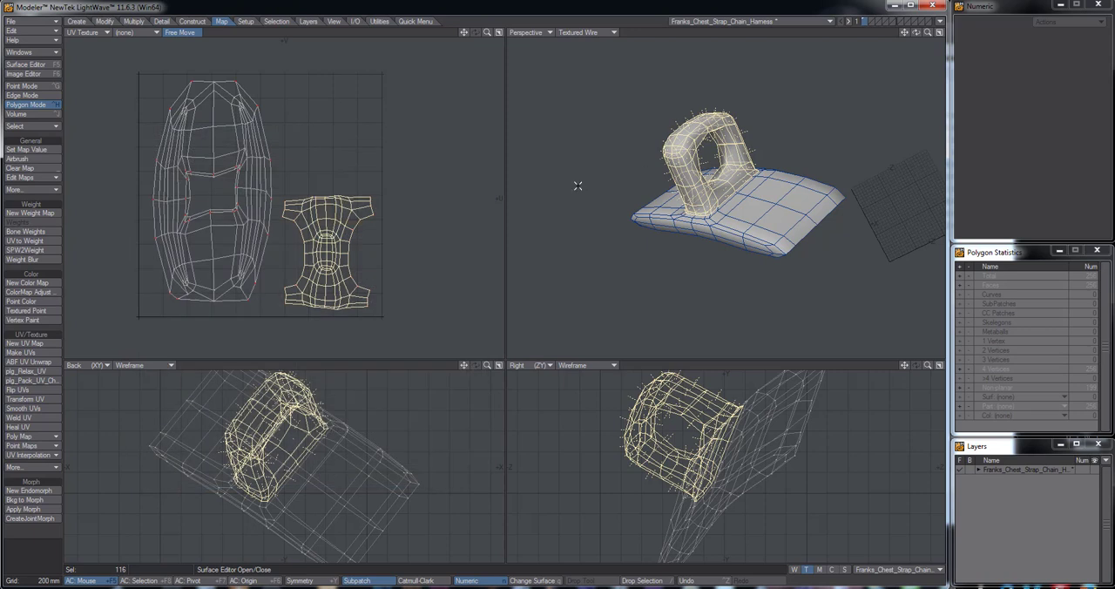
key("q")
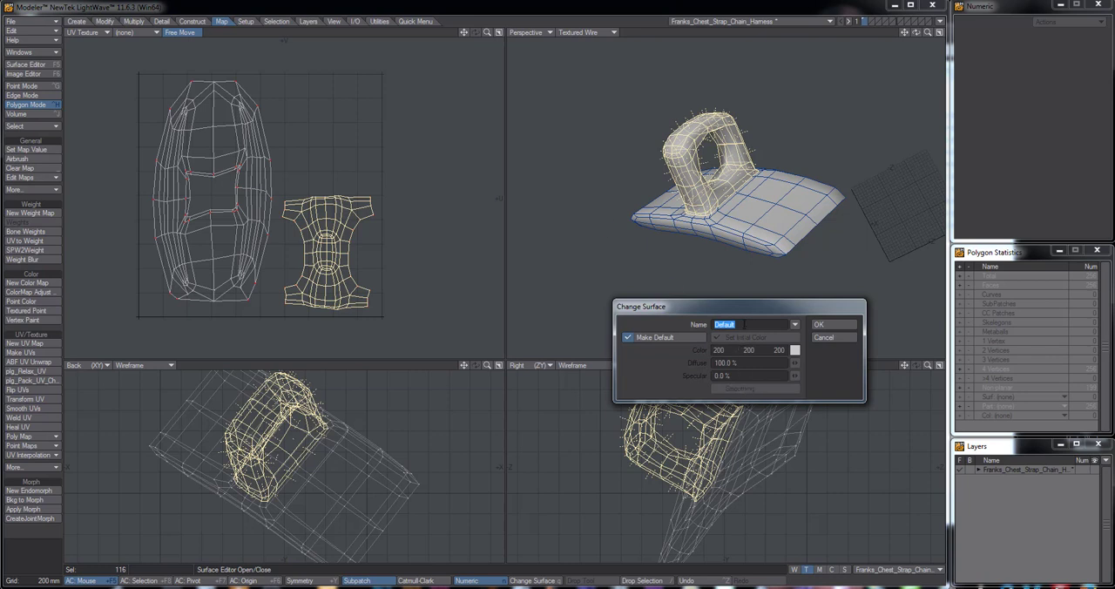
left_click(744, 324)
left_click(819, 324)
Clear the polygon selection and set the ring's Default2 surface color to magenta, RGB 255, 62, 207
left_click_drag(749, 203, 778, 218, "alt")
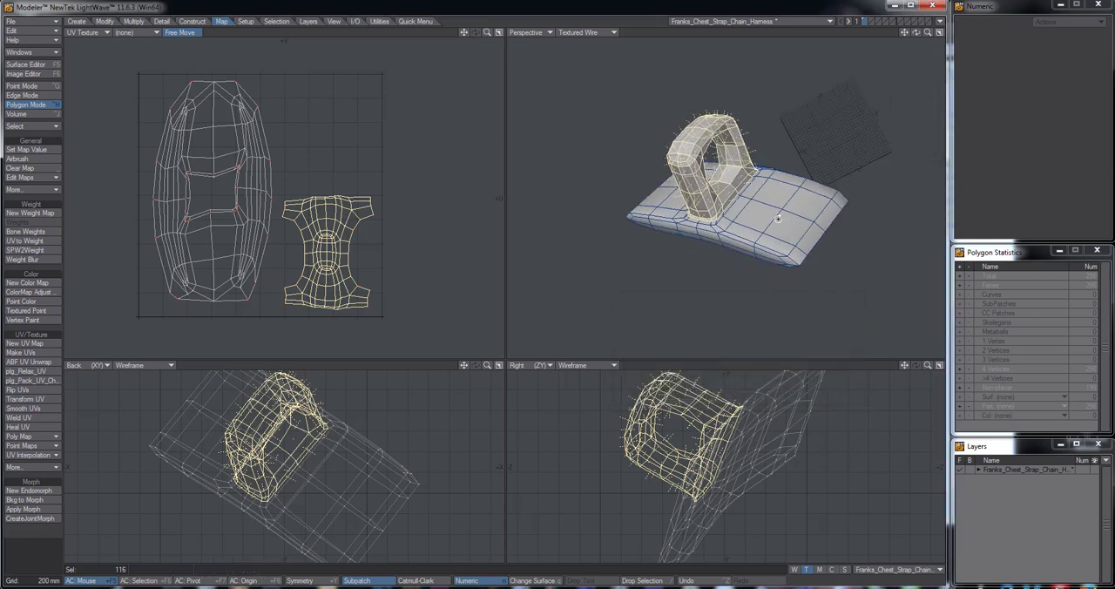
left_click(23, 86)
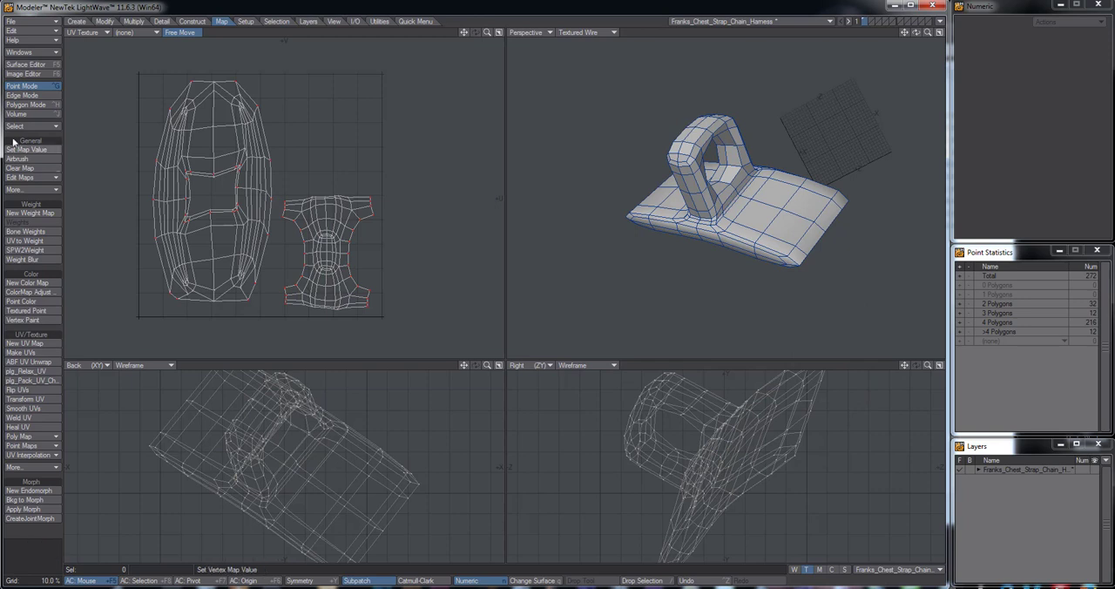
left_click(26, 65)
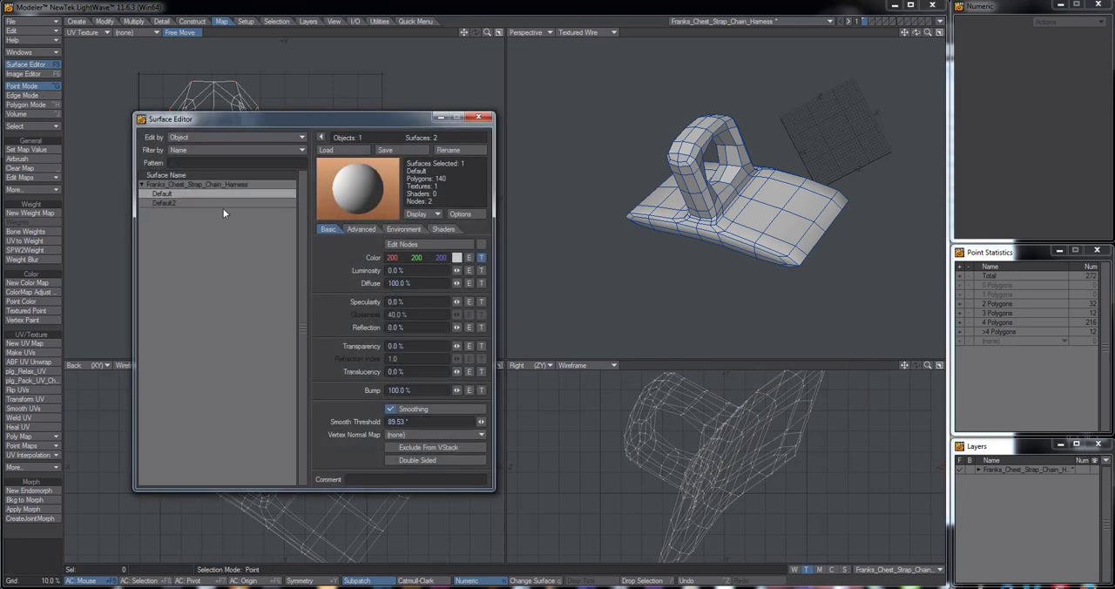
left_click(180, 202)
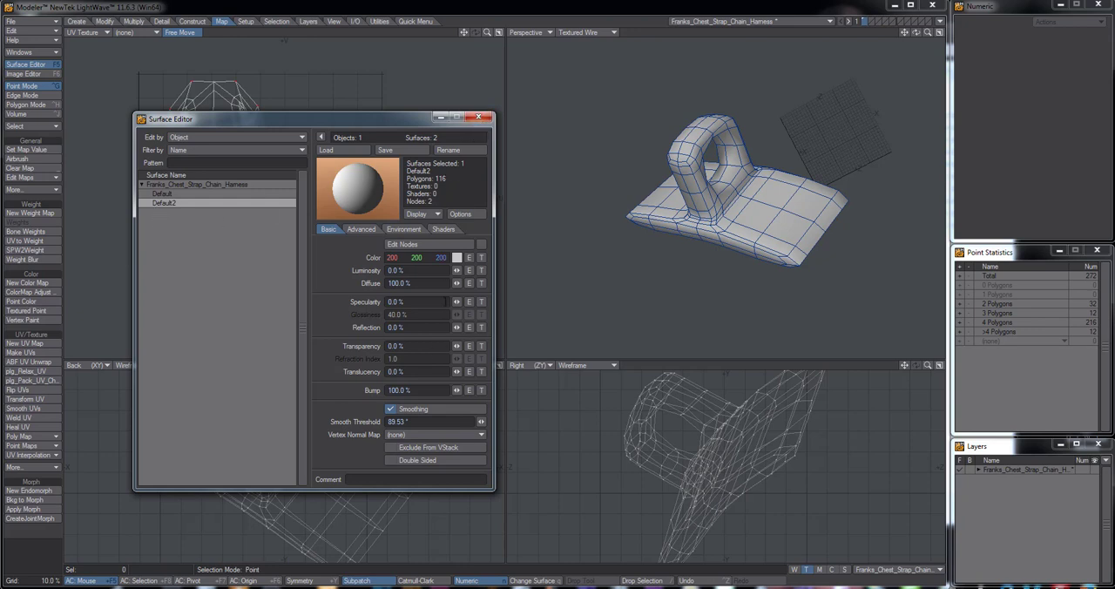
left_click(458, 259)
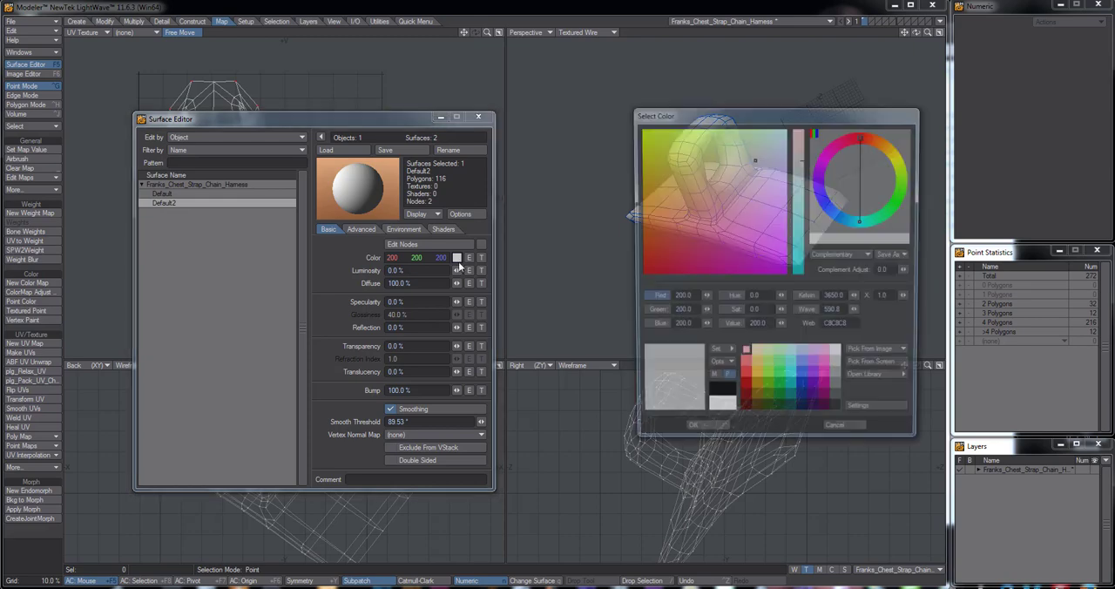
left_click(826, 377)
left_click(722, 433)
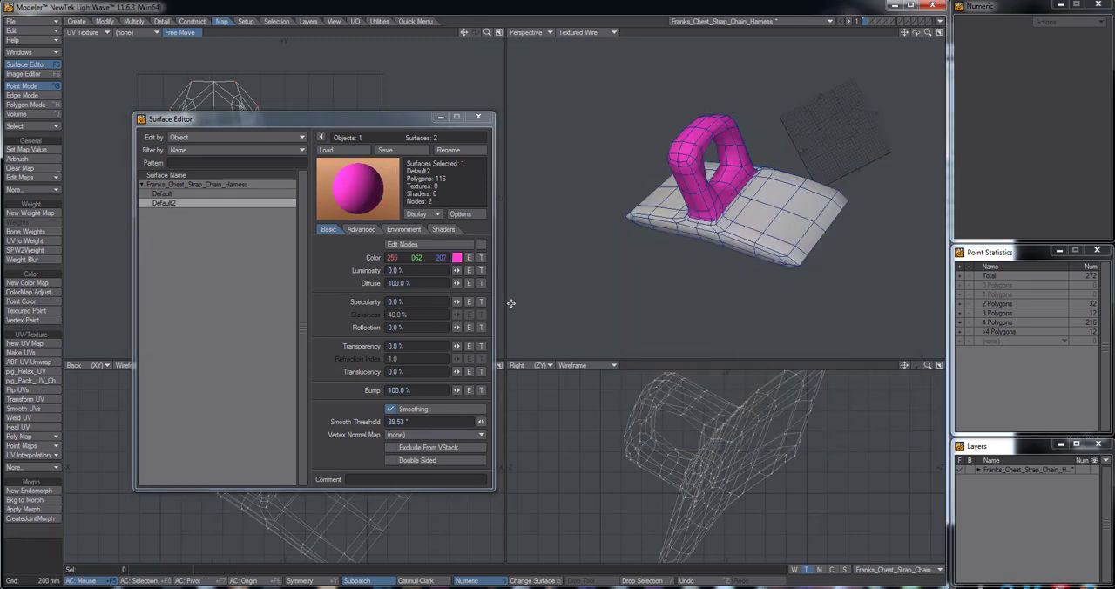
Set the base plate's Default surface color to green, RGB 0, 191, 47, and close the Surface Editor
left_click(173, 194)
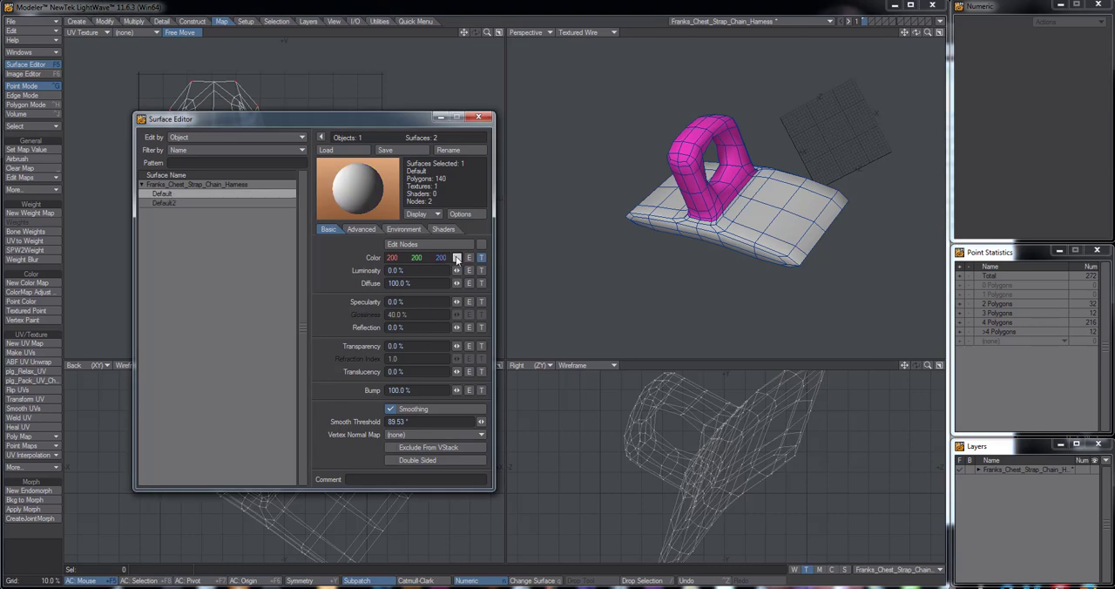
left_click(457, 259)
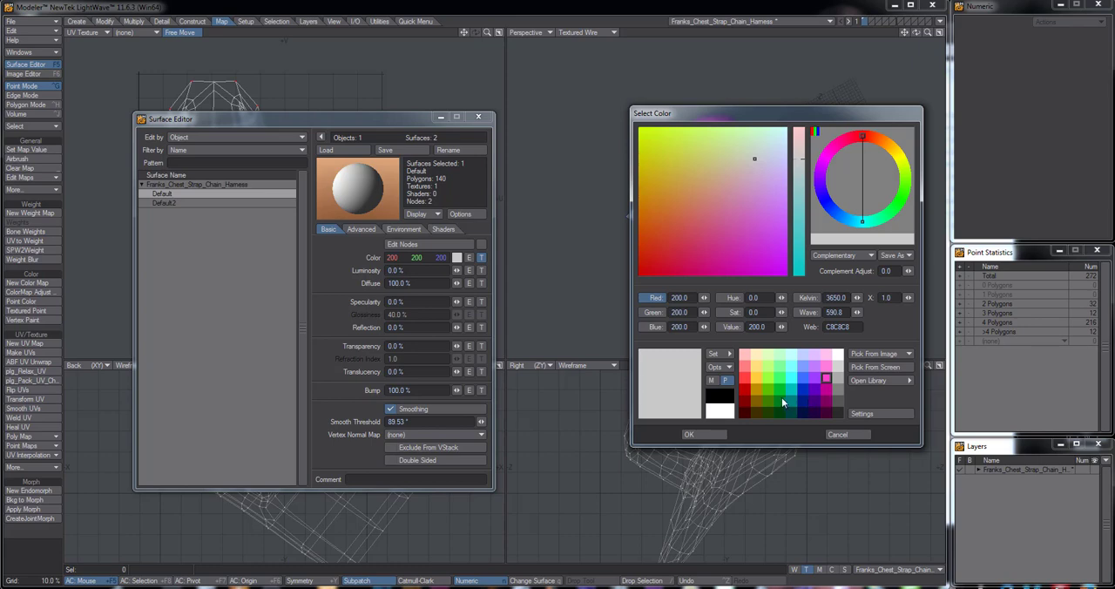
left_click(781, 389)
left_click(696, 433)
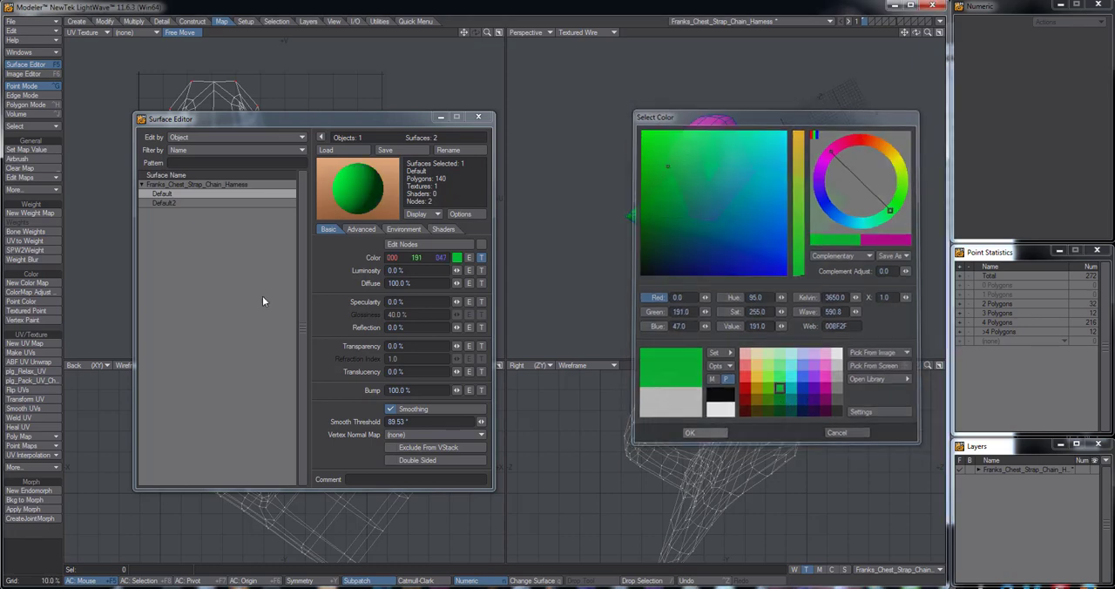
left_click(477, 119)
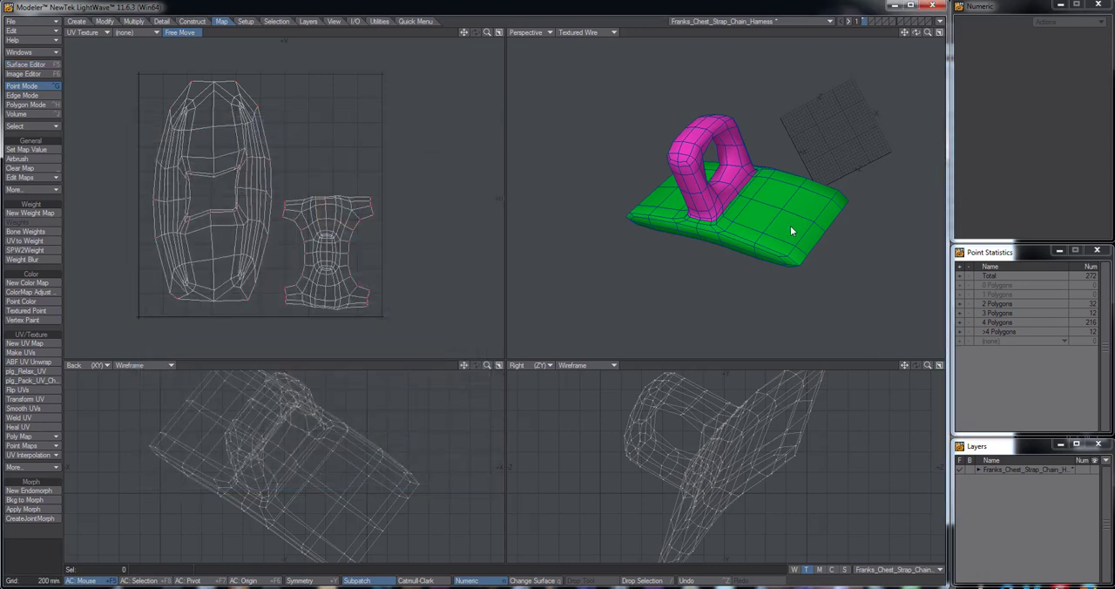
Send the two-coloured harness object from Modeler to Layout
left_click_drag(789, 225, 729, 202, "alt")
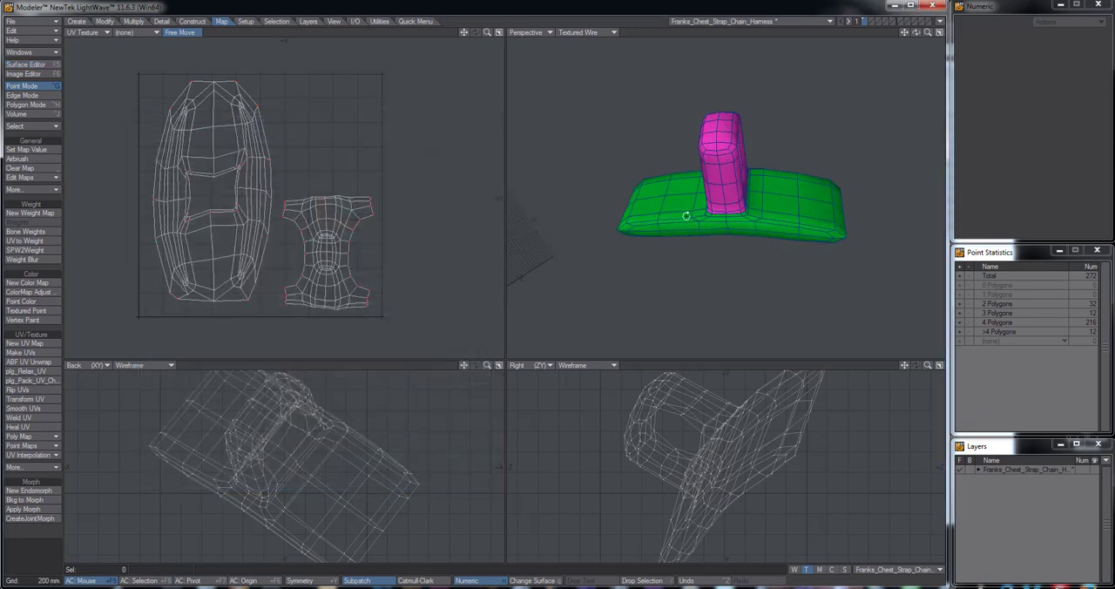
left_click(940, 21)
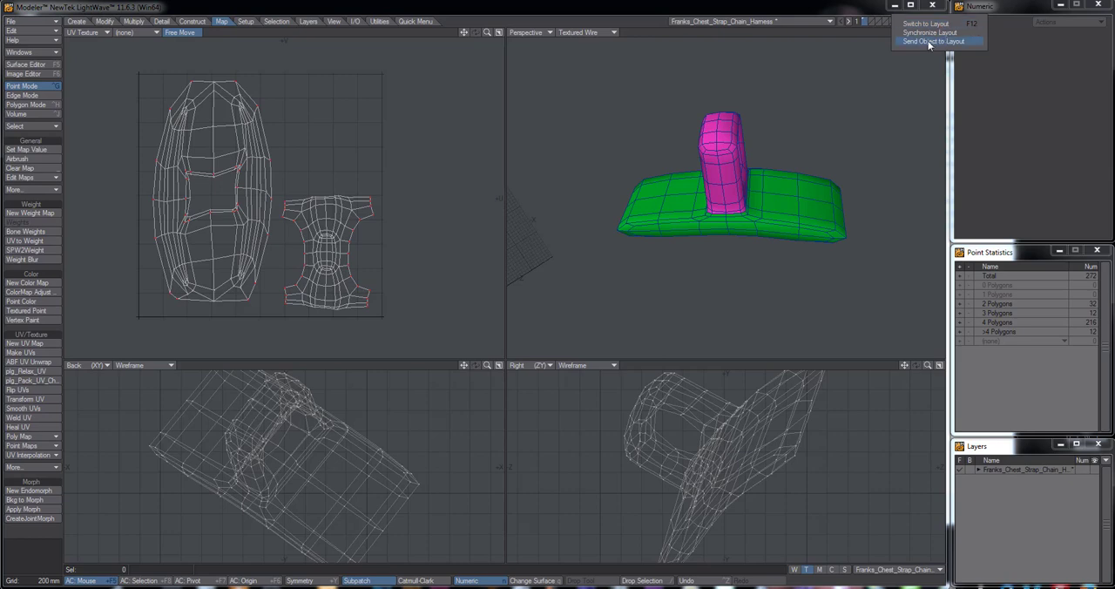
left_click(927, 44)
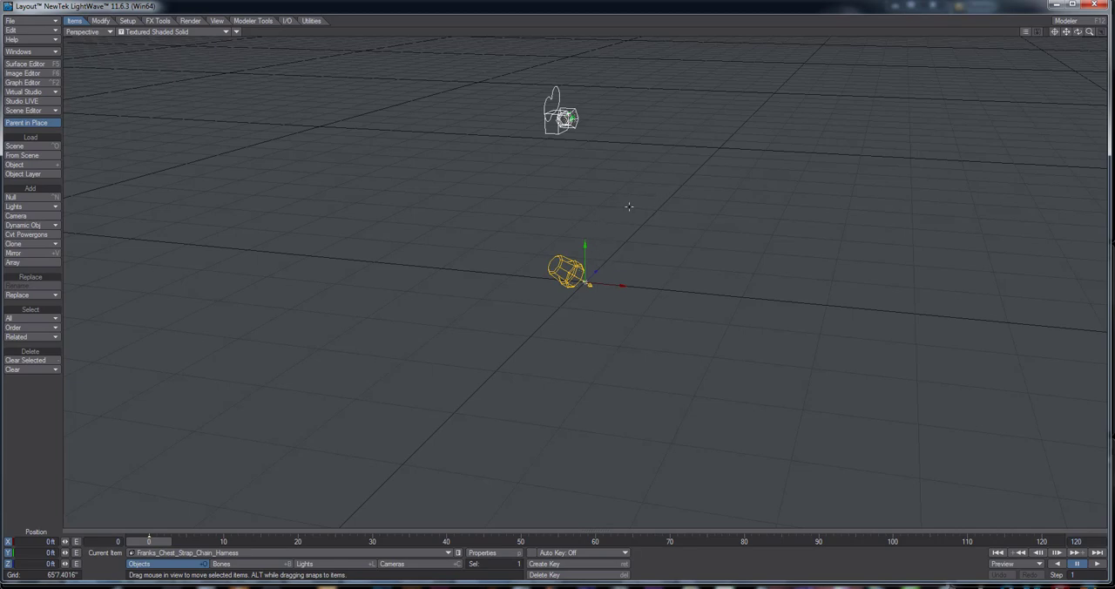
Set the Layout grid square size to 16' in the display preferences and close them
scroll(591, 148, "up", 3)
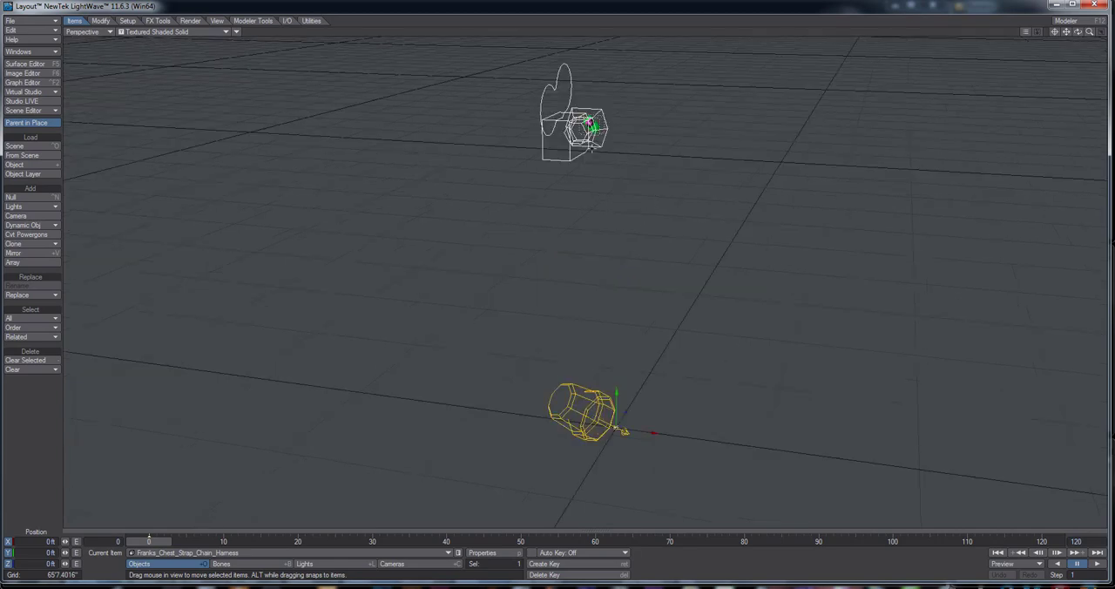
scroll(625, 171, "up", 3)
left_click_drag(570, 265, 487, 289, "alt")
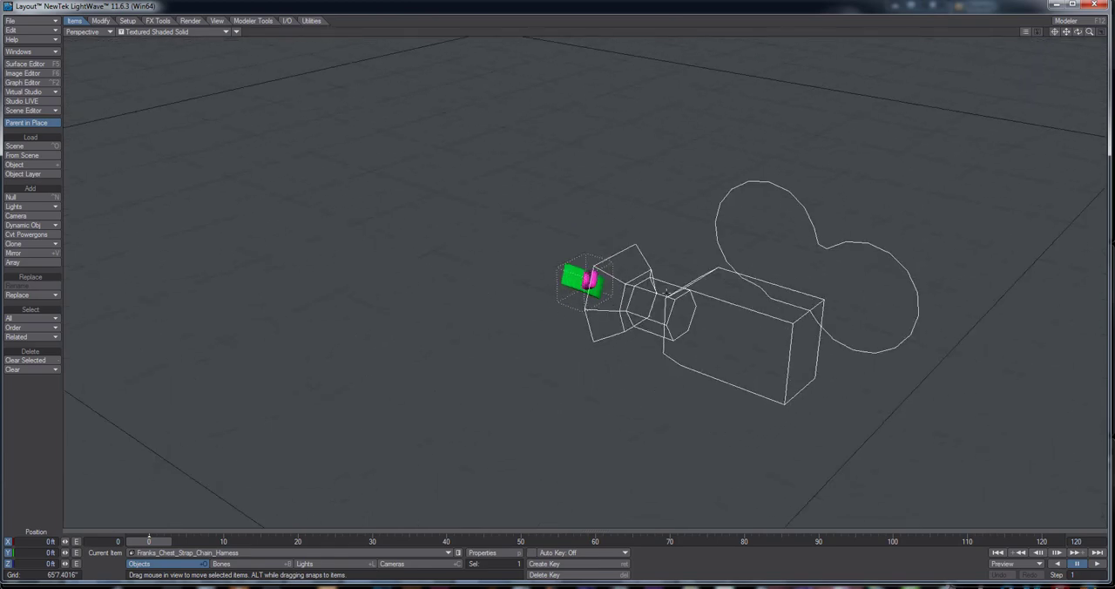
key("o")
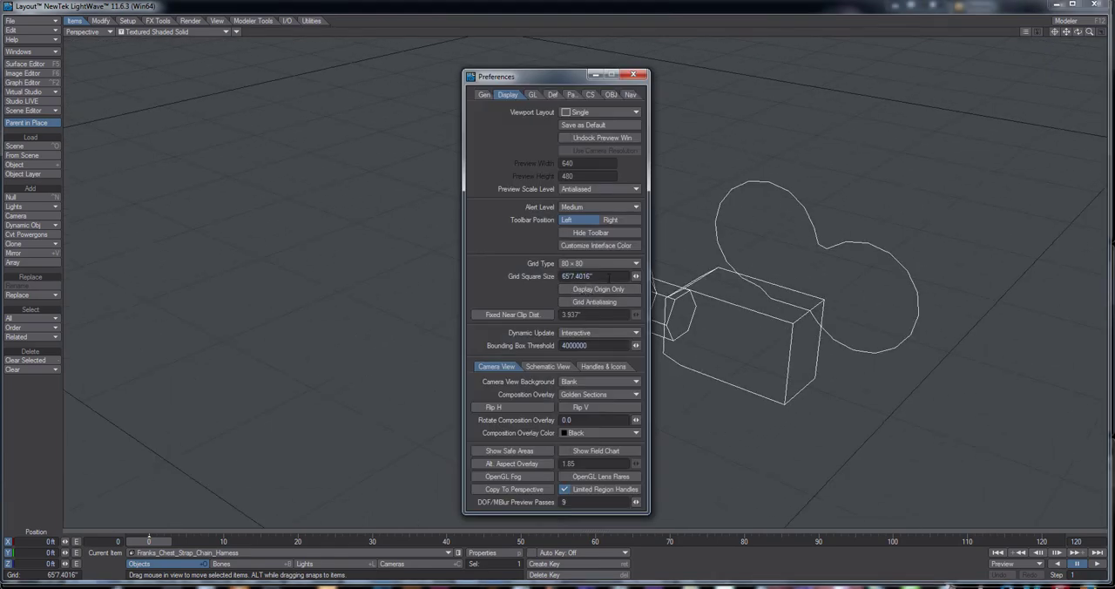
left_click_drag(608, 277, 516, 277)
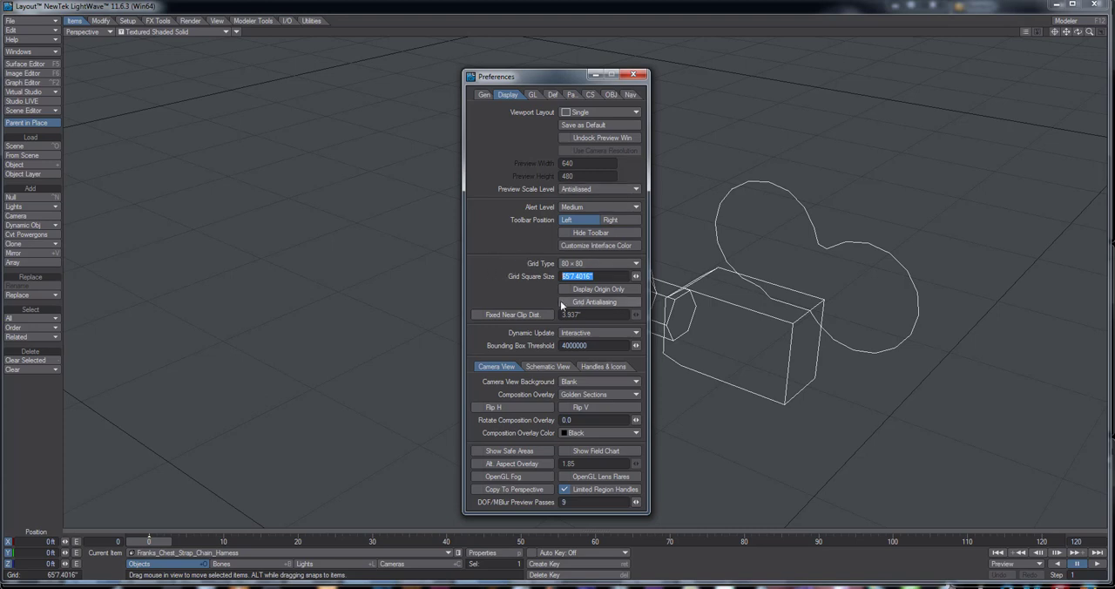
type("16")
key("Return")
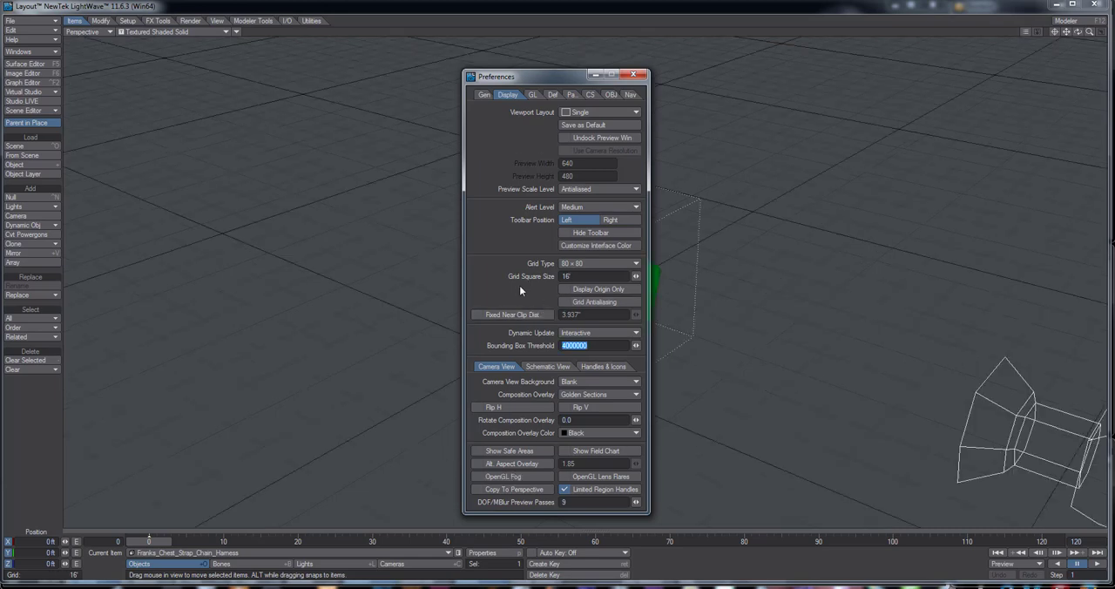
left_click(635, 76)
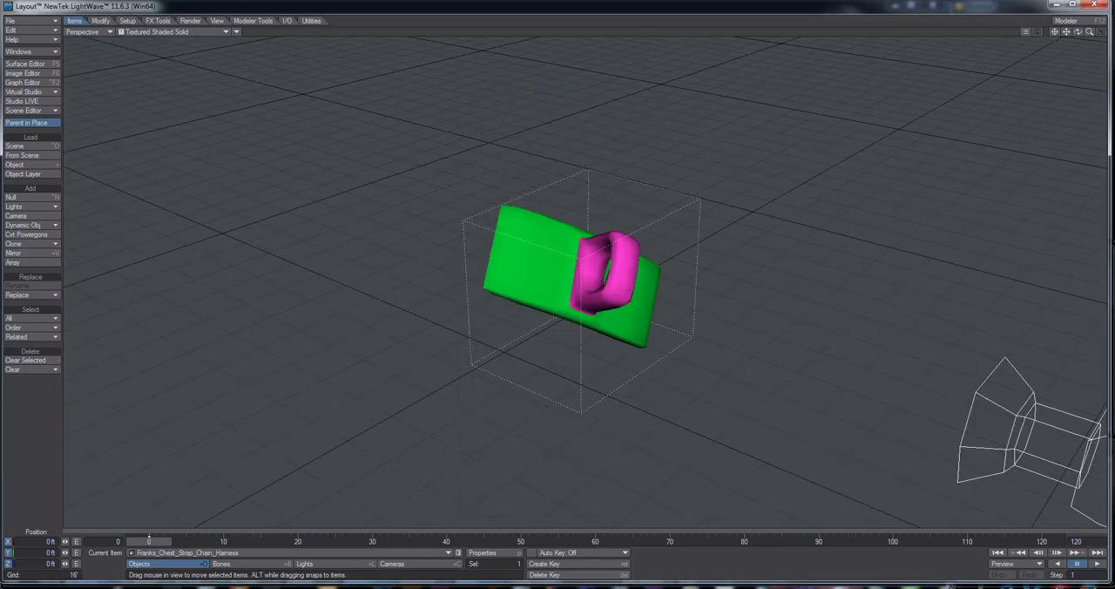
Examine the harness ring and base plate from several angles in the perspective view
left_click_drag(531, 357, 577, 310, "alt")
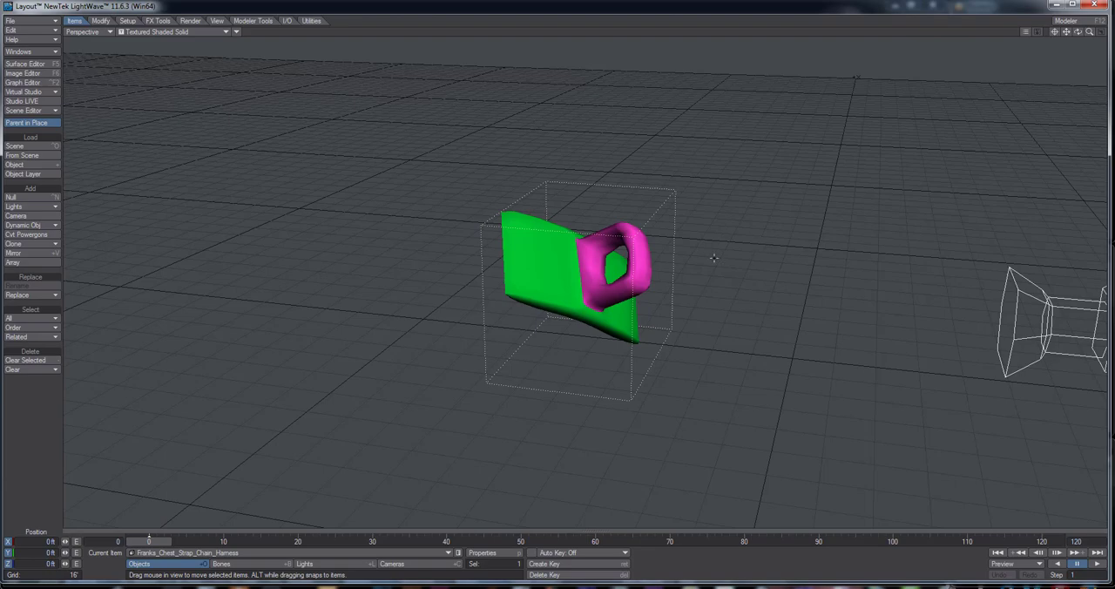
left_click_drag(658, 248, 688, 237, "alt")
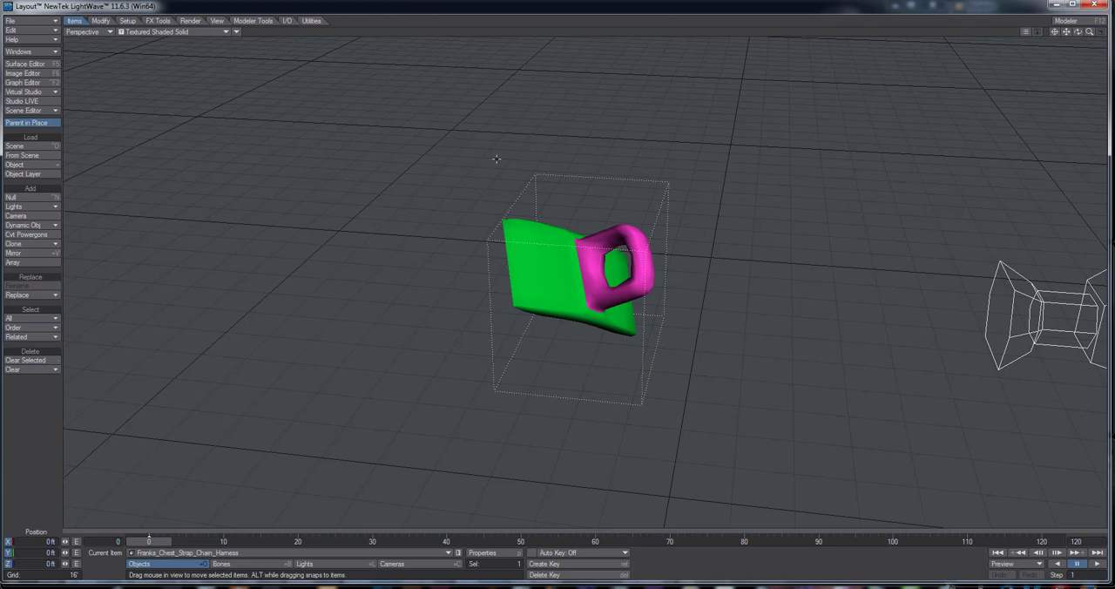
left_click_drag(688, 279, 726, 202, "alt")
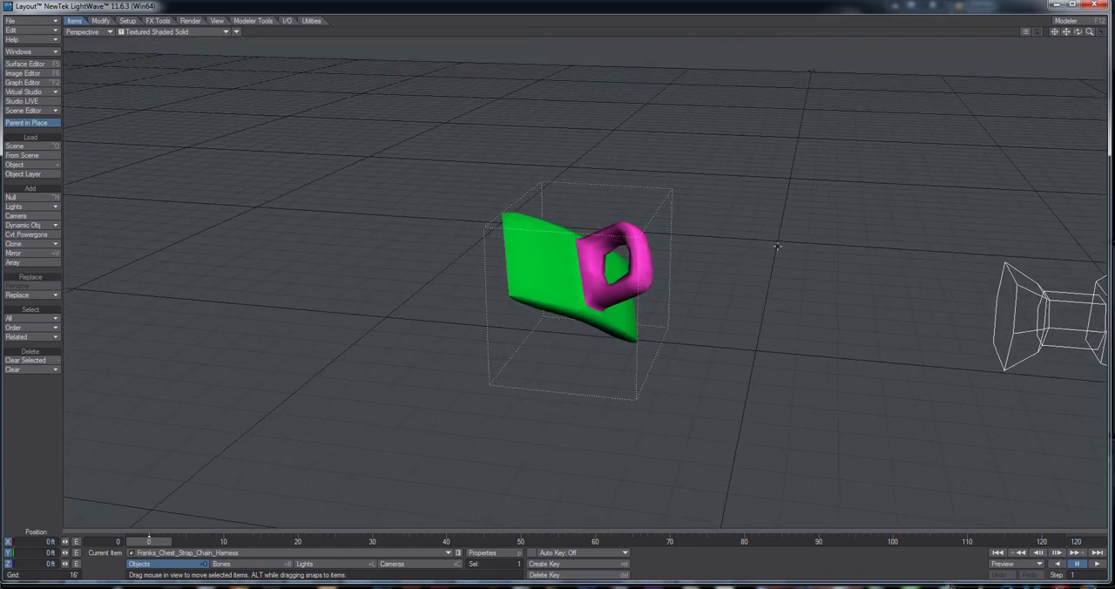
left_click_drag(777, 247, 729, 261, "alt")
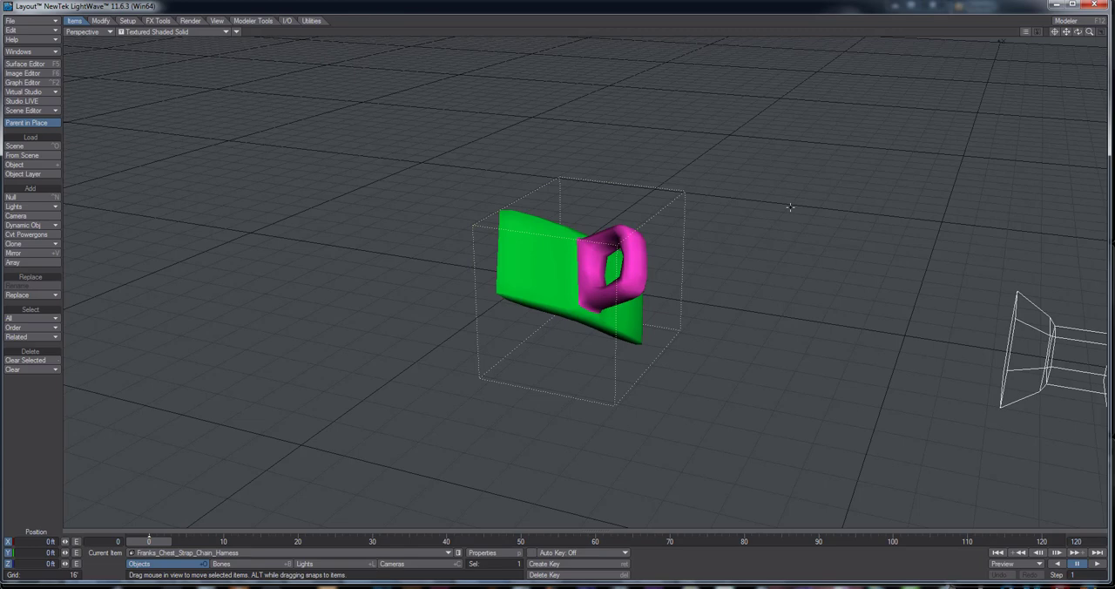
left_click_drag(797, 207, 521, 236, "alt")
left_click_drag(645, 213, 533, 101, "alt")
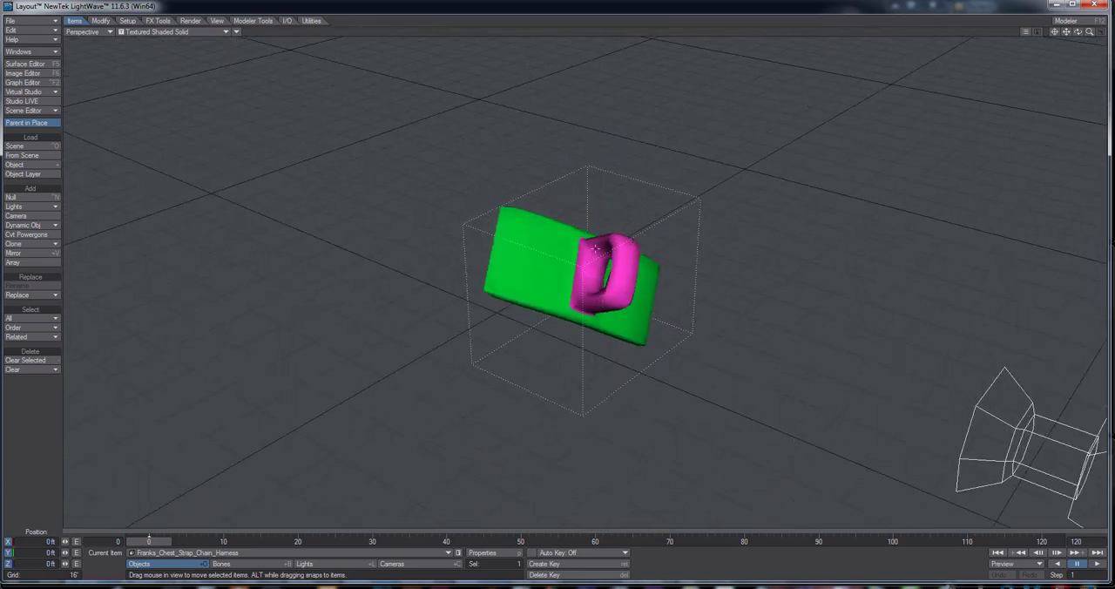
left_click_drag(594, 250, 533, 227, "alt")
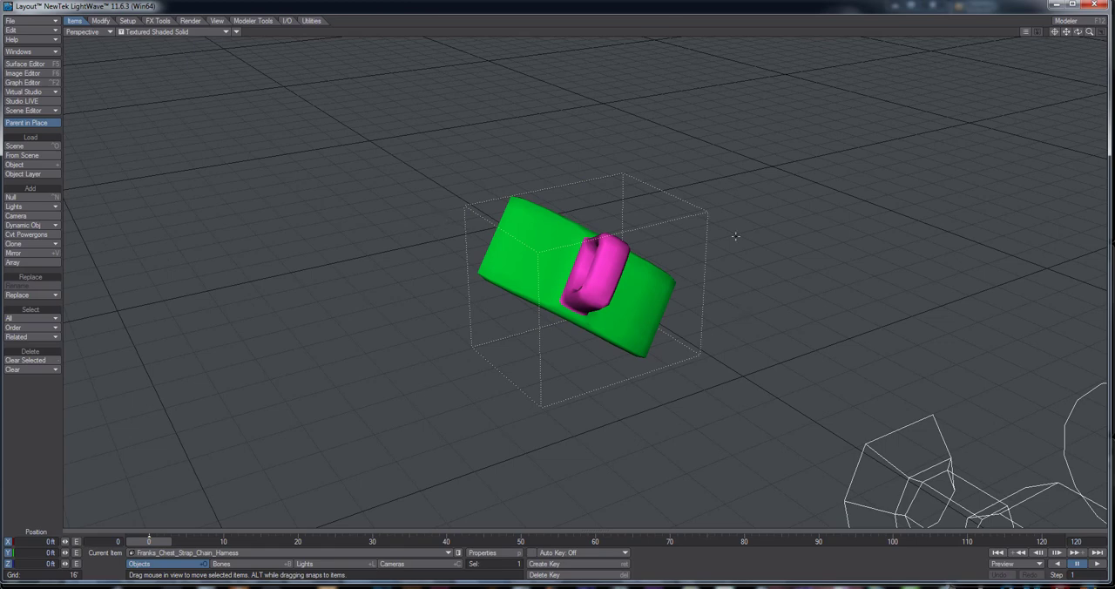
left_click_drag(732, 237, 632, 288, "alt")
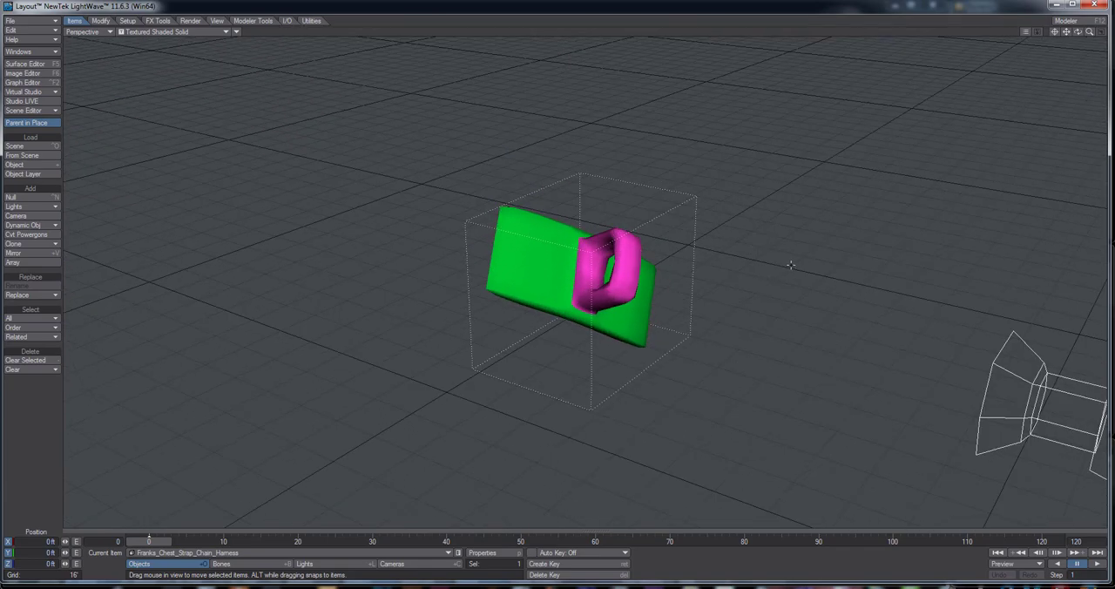
left_click_drag(836, 304, 723, 292, "alt")
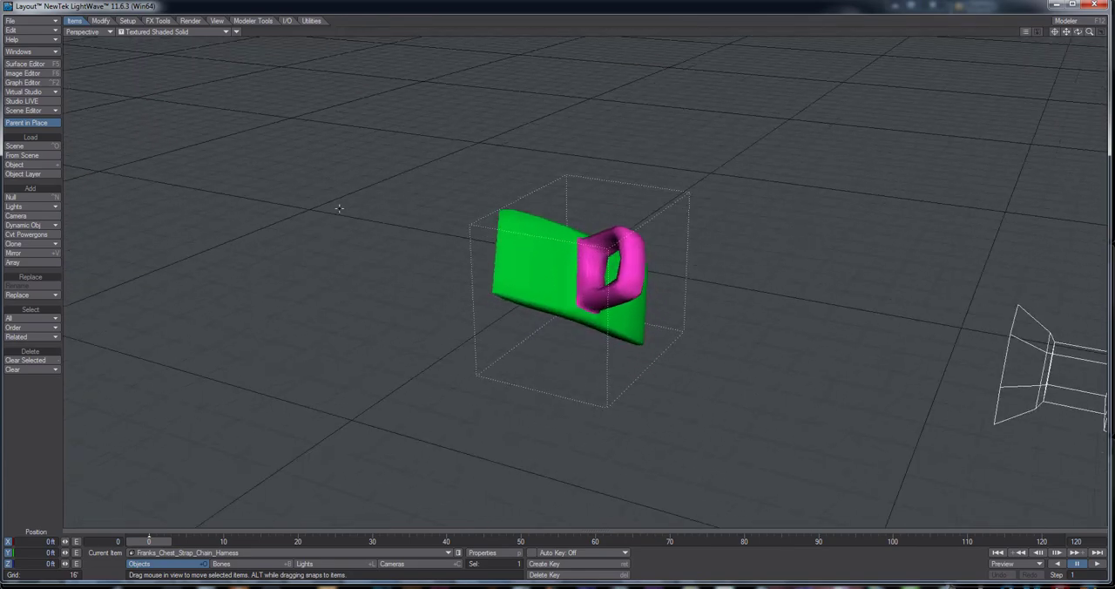
left_click_drag(610, 288, 638, 280, "alt")
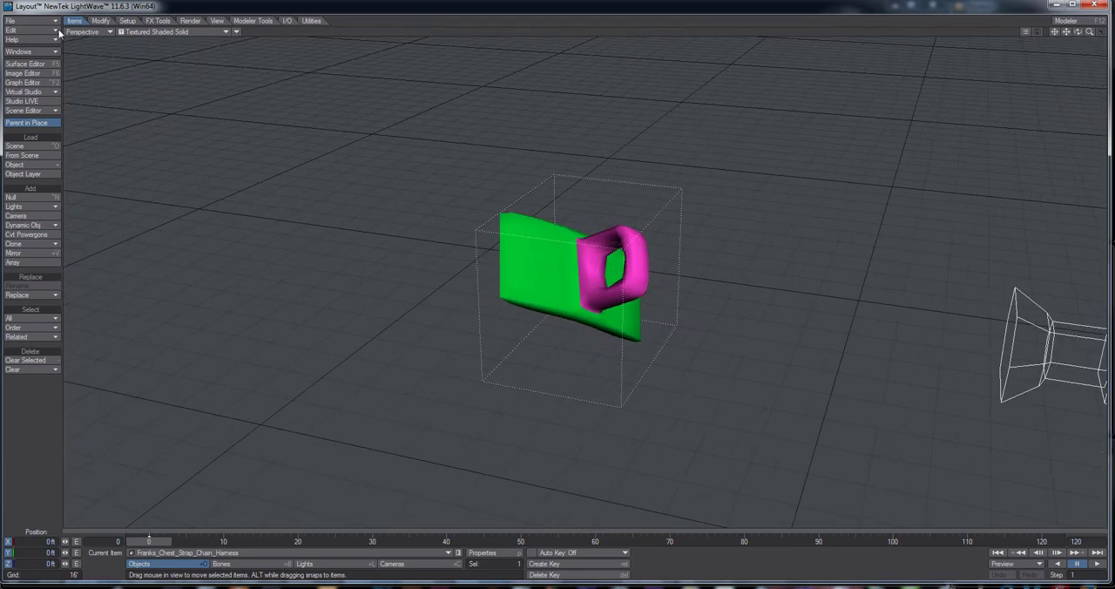
Add the Surface Baker shader to the harness's Default surface and open its settings beside the model
left_click(25, 65)
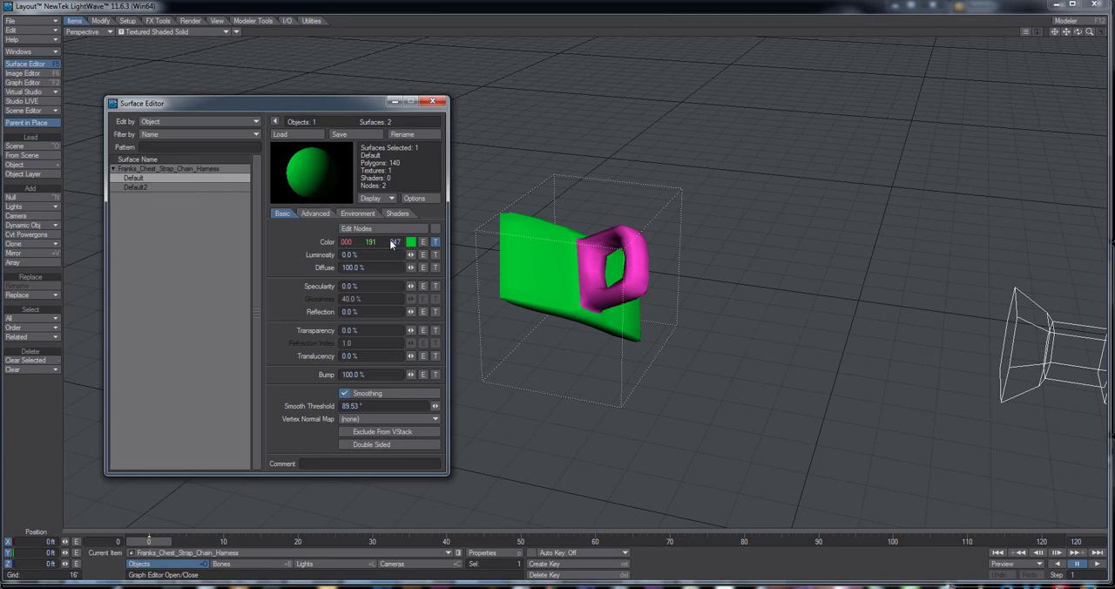
left_click(397, 214)
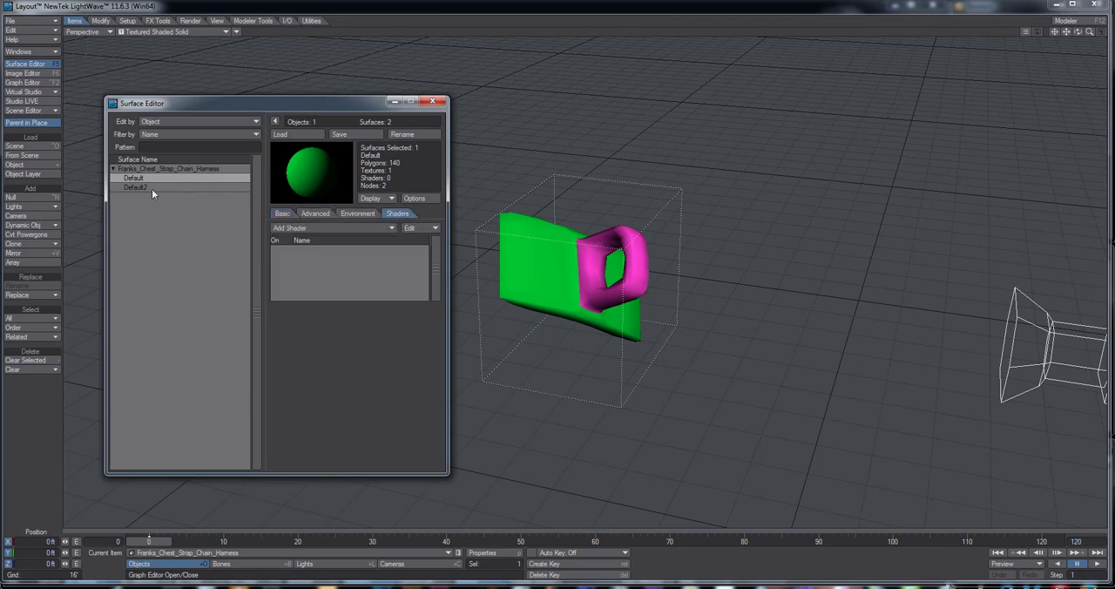
left_click(355, 227)
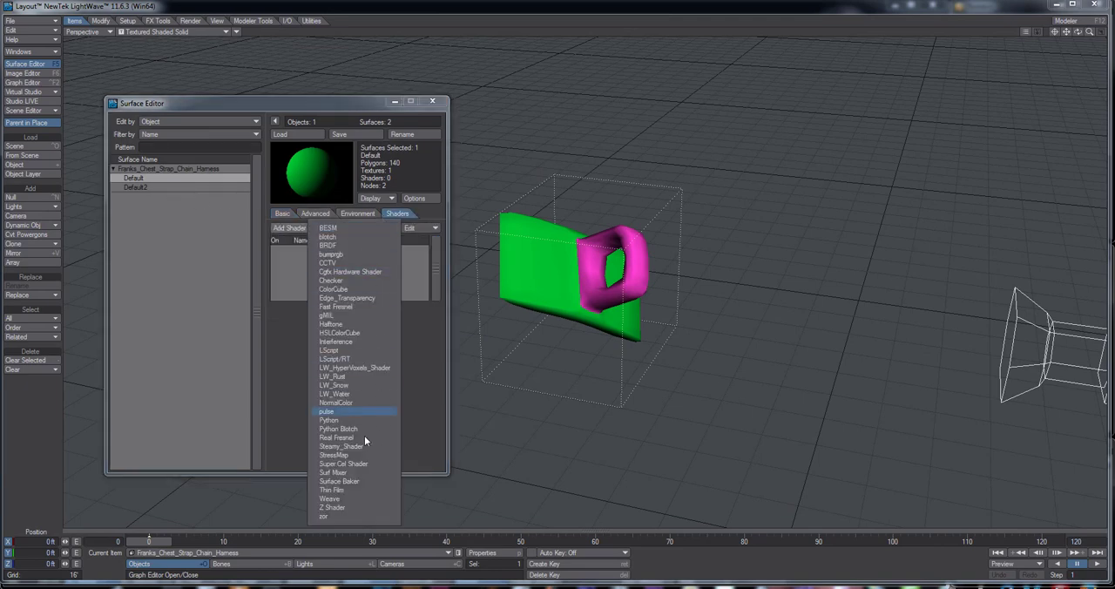
left_click(331, 484)
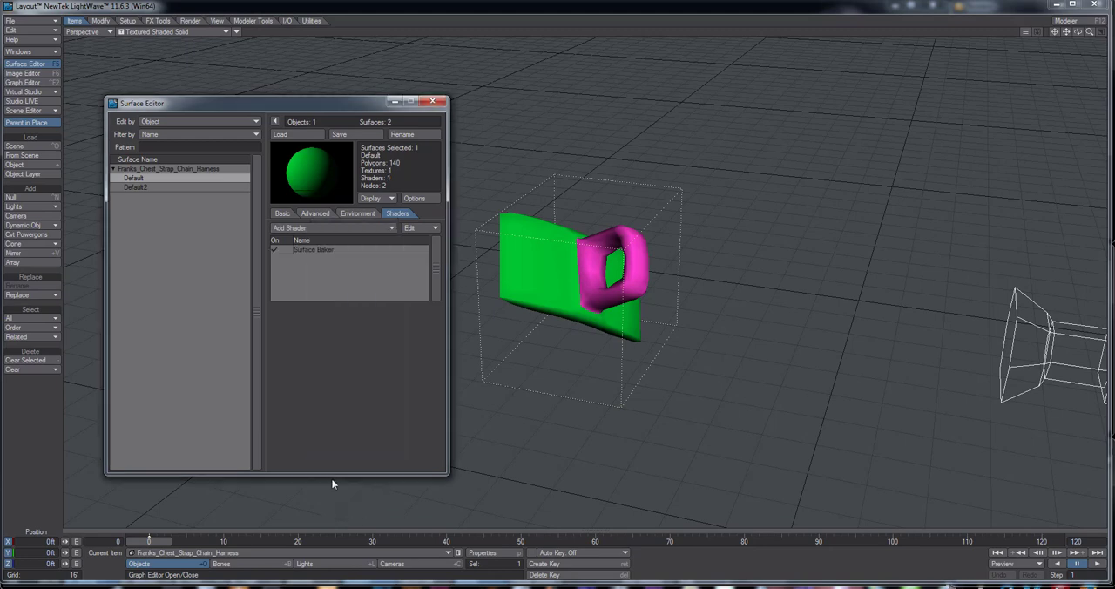
double_click(344, 248)
left_click_drag(196, 80, 903, 99)
Turn off Bake Diffuse and Bake Illumination and choose Franks_Chest_Strap_Chain_Harness_UVs as the baker's UV map
left_click(910, 156)
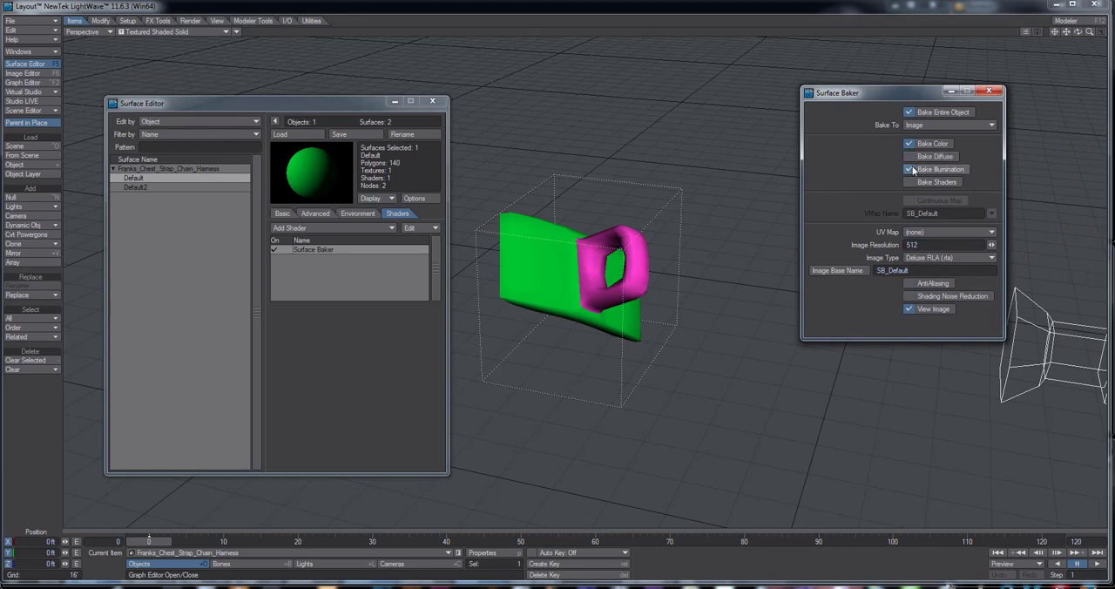
left_click(912, 170)
left_click(928, 232)
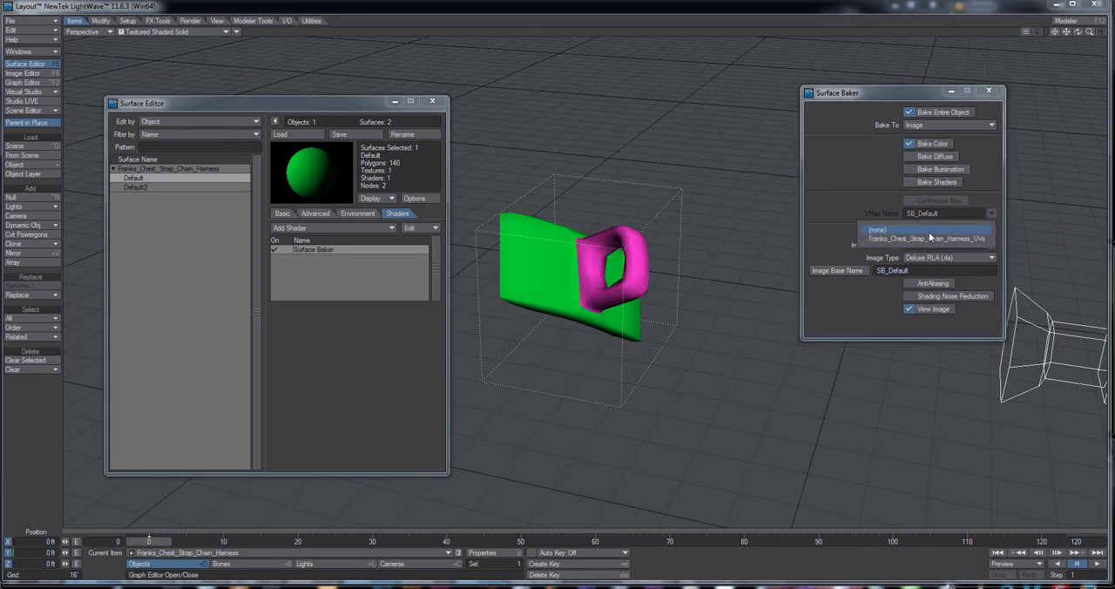
left_click(927, 236)
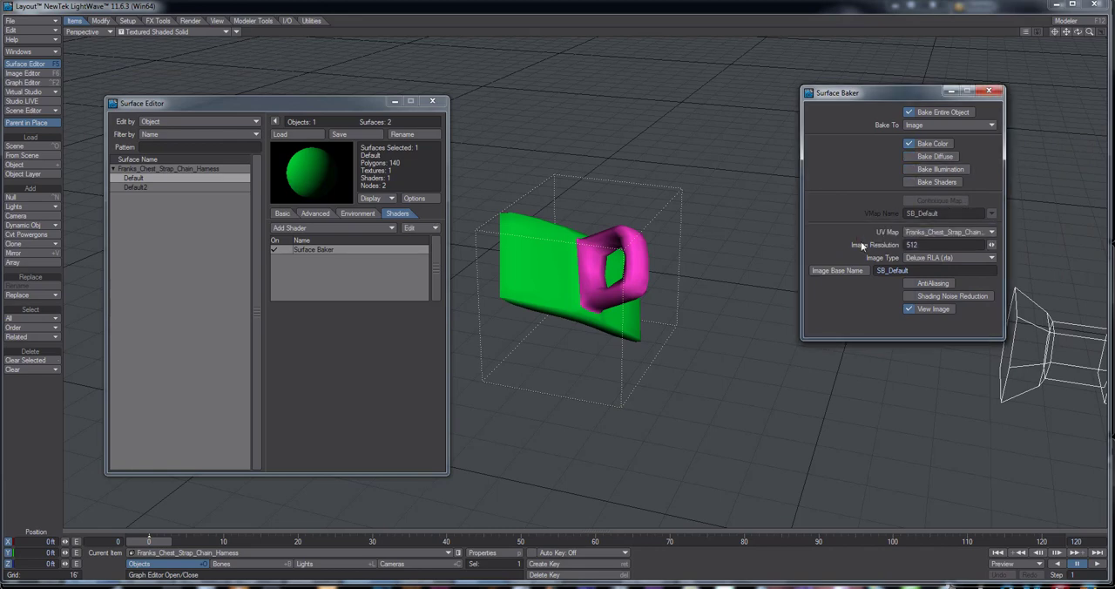
Set the baked image resolution to 1024 and the type to LW_TGA24(.tga), with AntiAliasing on
left_click(915, 245)
type("1024")
left_click(950, 257)
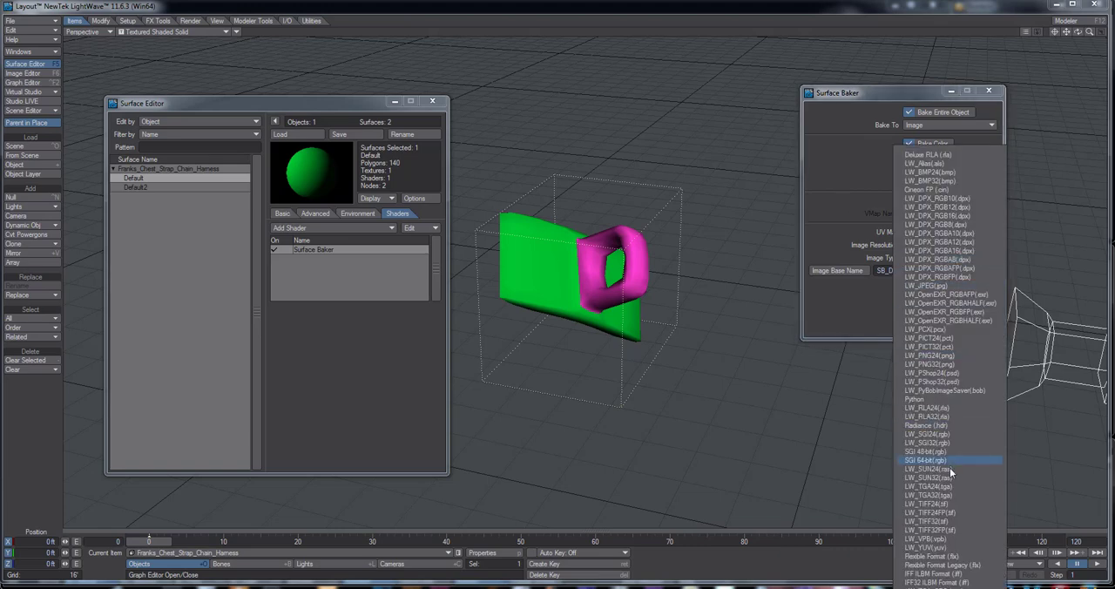
left_click(942, 485)
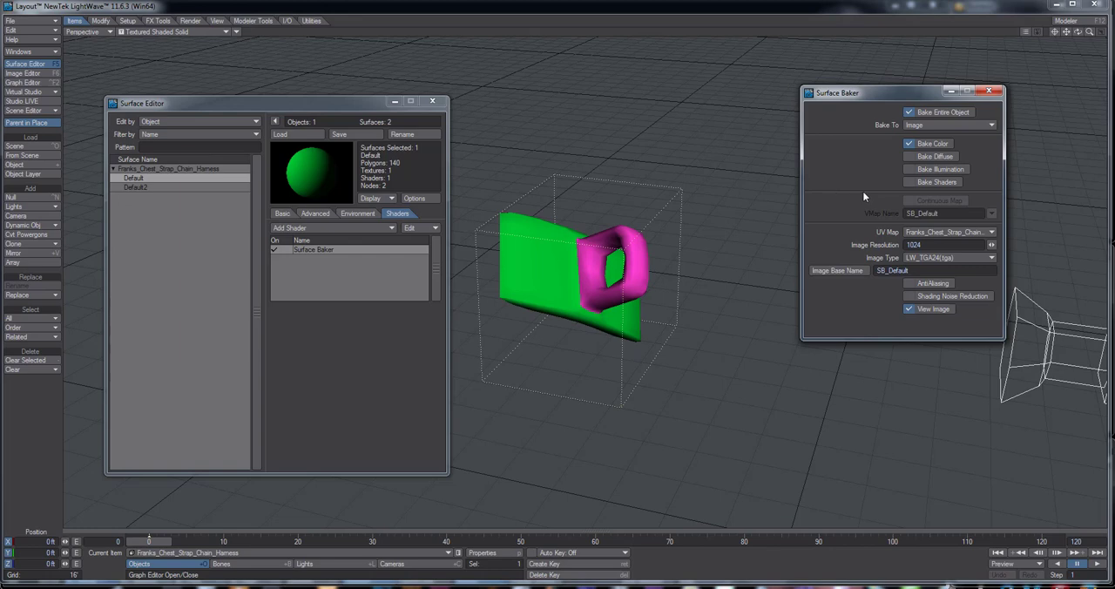
left_click(924, 284)
Start choosing the image base name and create a folder named Franks_Chest_Belt_Chain_Harness_3DO inside Frankenstein's Images folder
left_click(827, 271)
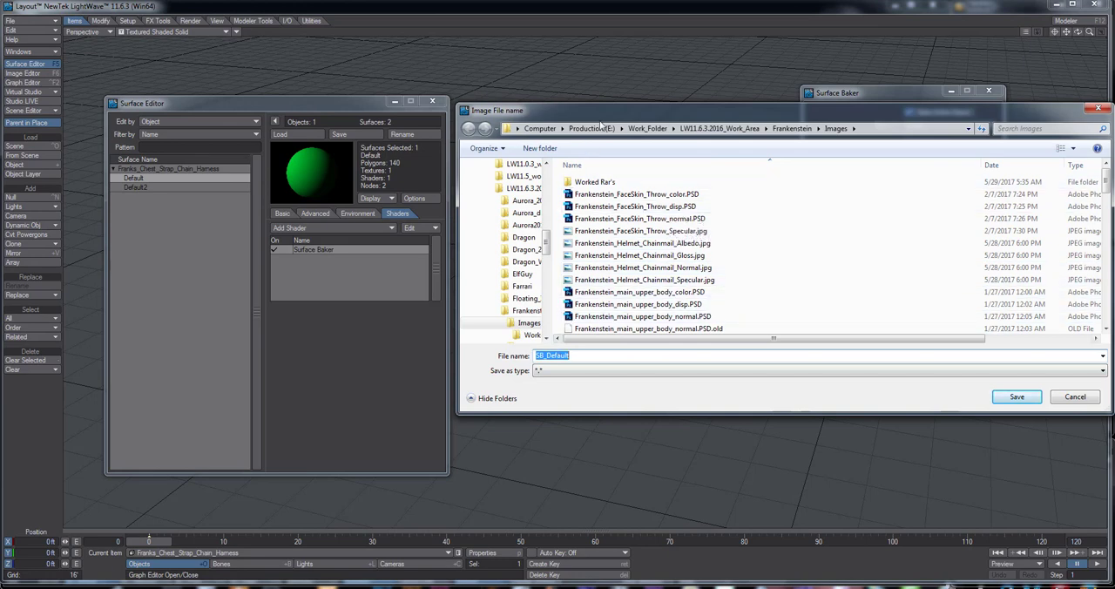
left_click_drag(599, 110, 574, 118)
left_click(513, 156)
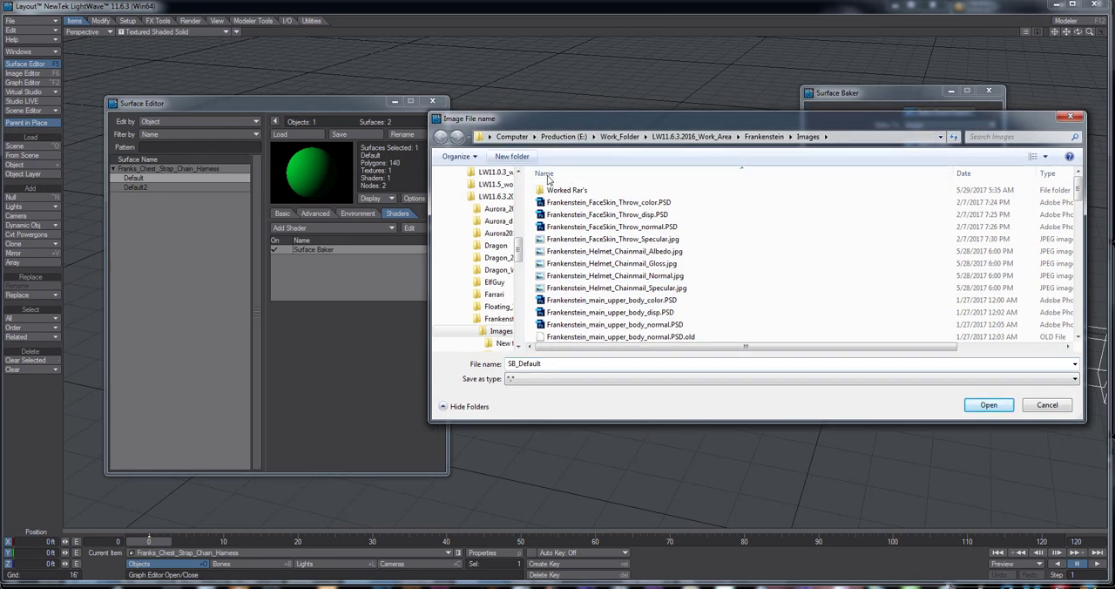
type("Fr")
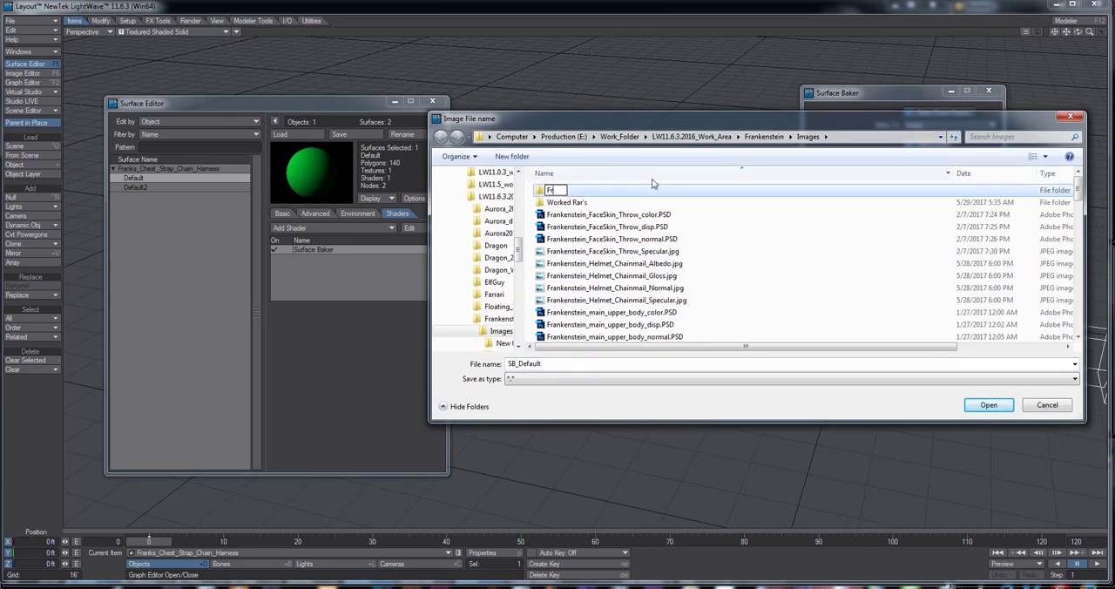
type("anks_Chest_Bel")
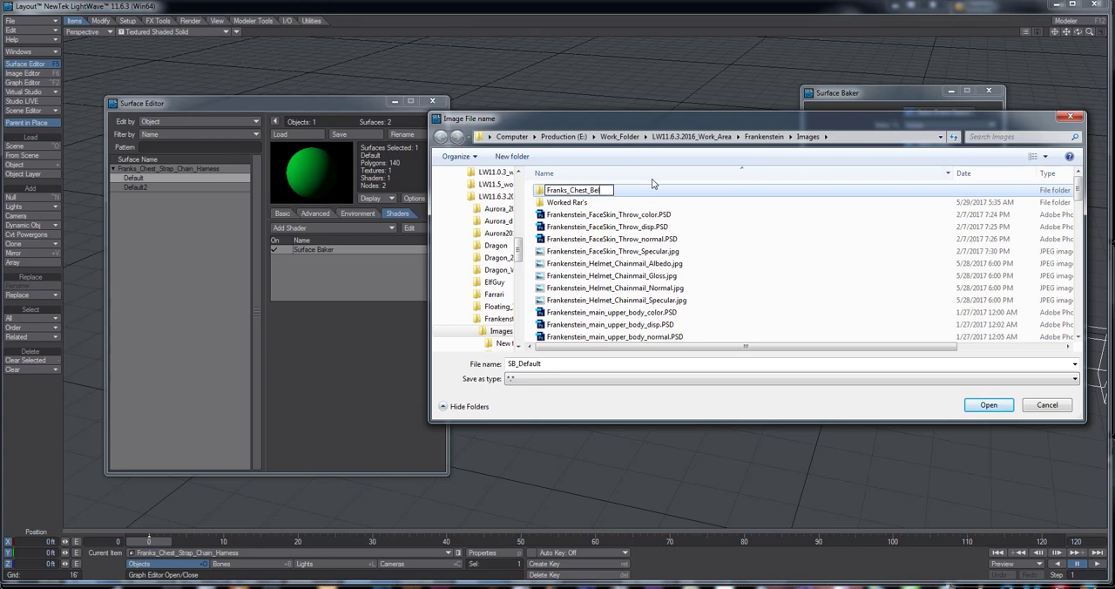
type("t_Chain_Harness_3DO")
key("Return")
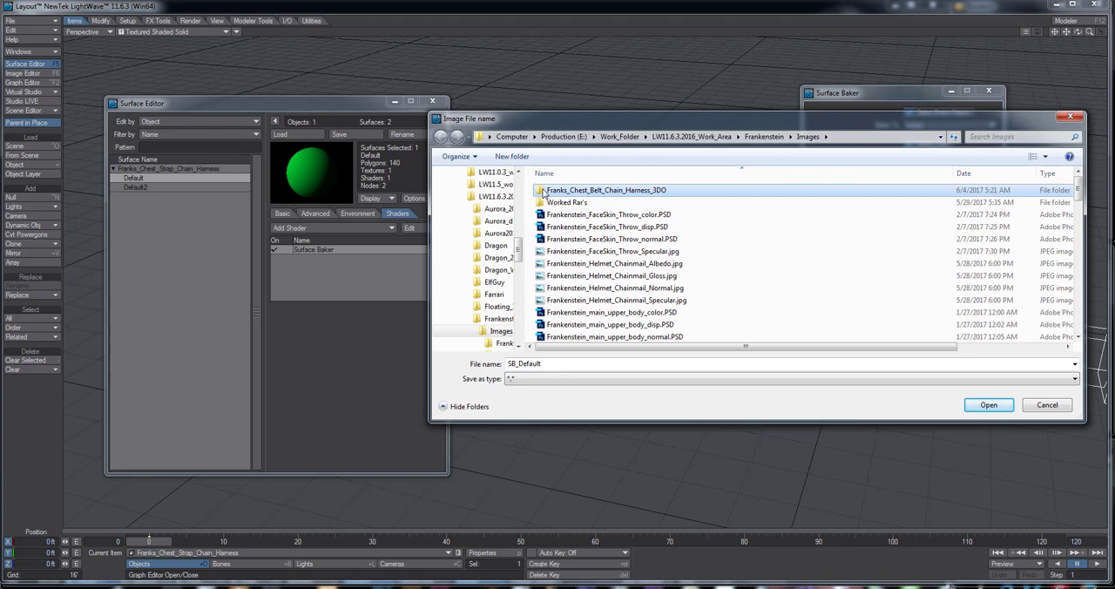
Highlight the Franks_Chest_Belt_Chain_Harness_ part of the new folder's name, and open that folder as the baked image's save location
left_click(627, 192)
left_click_drag(652, 190, 540, 189)
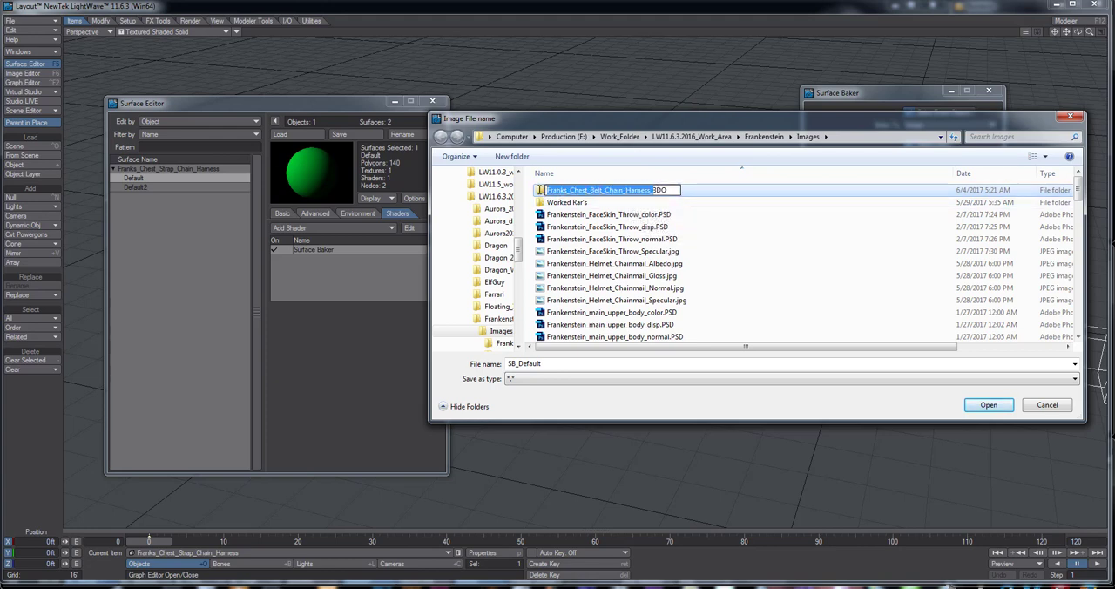
left_click(541, 191)
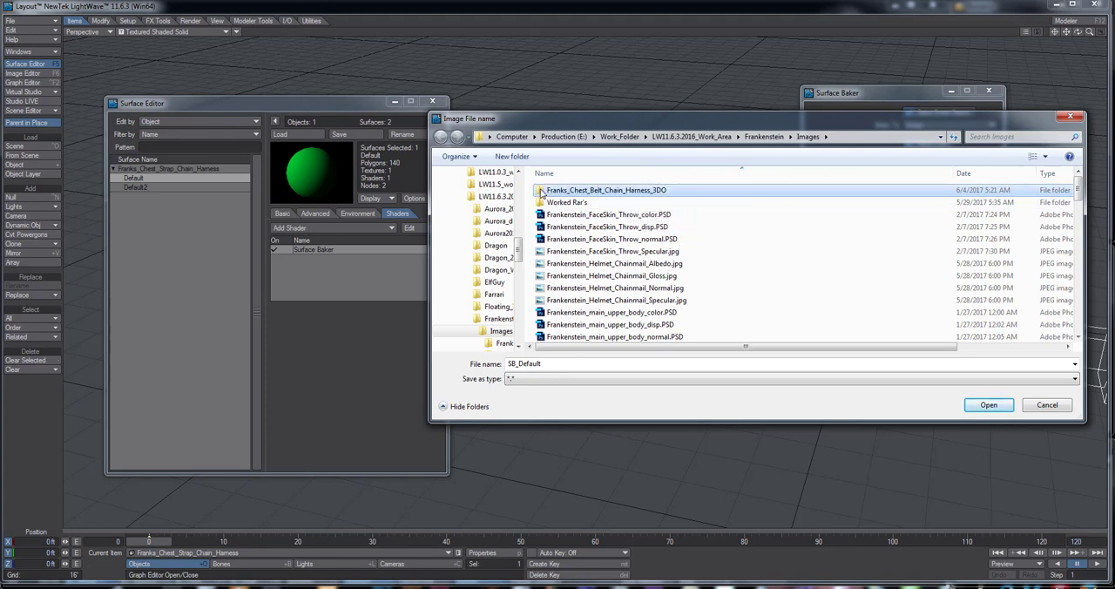
double_click(541, 191)
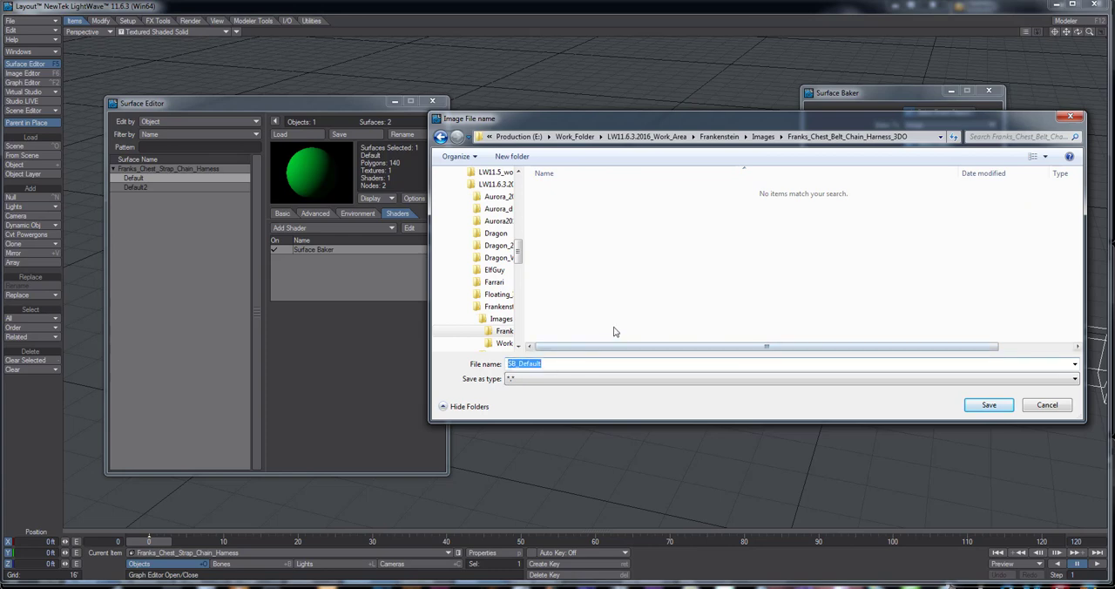
Save the baked image's base name as Franks_Chest_Belt_Chain_Harness_IDs in the Franks_Chest_Belt_Chain_Harness_3DO folder
type("Franks_Chest_Belt_Chain_Harness_")
type("IDs")
left_click(990, 405)
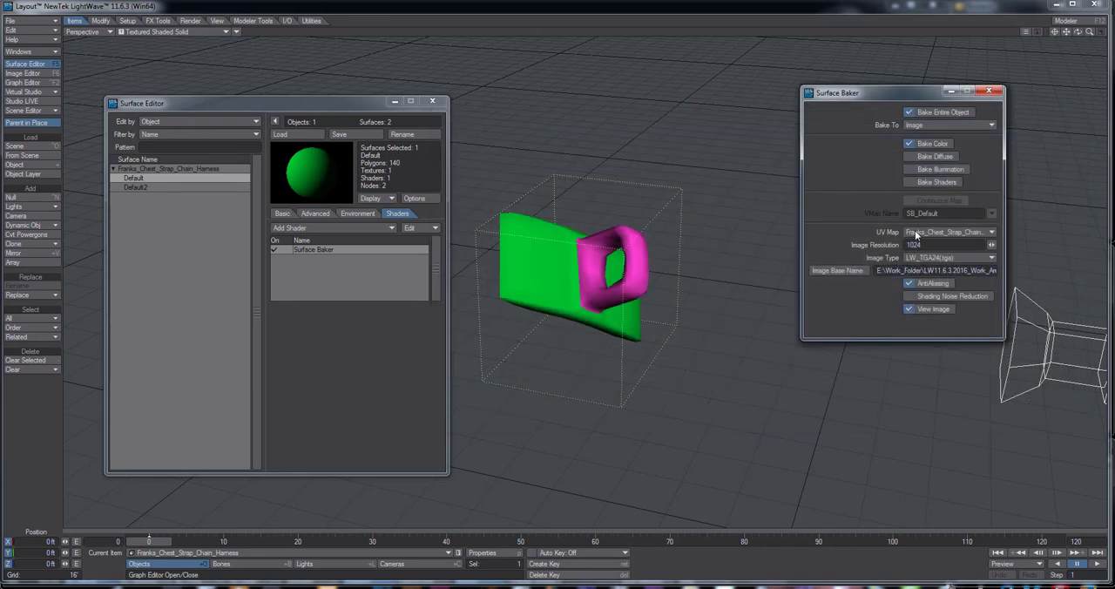
Set the render multithreading to 1 Thread in Render Globals and move its window clear of the other editors
left_click(416, 564)
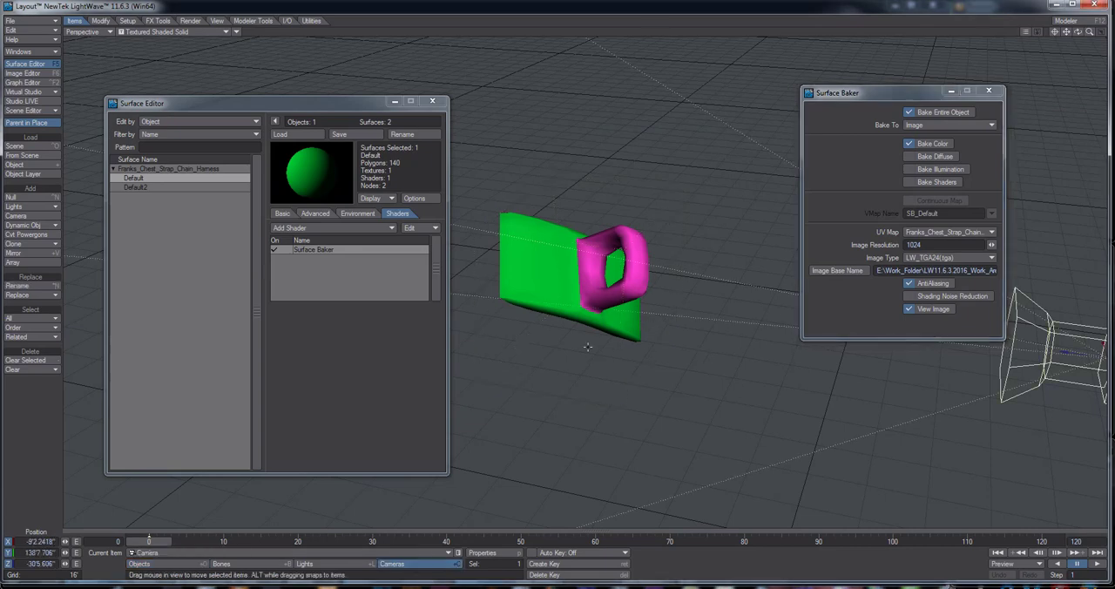
left_click(486, 556)
left_click(447, 175)
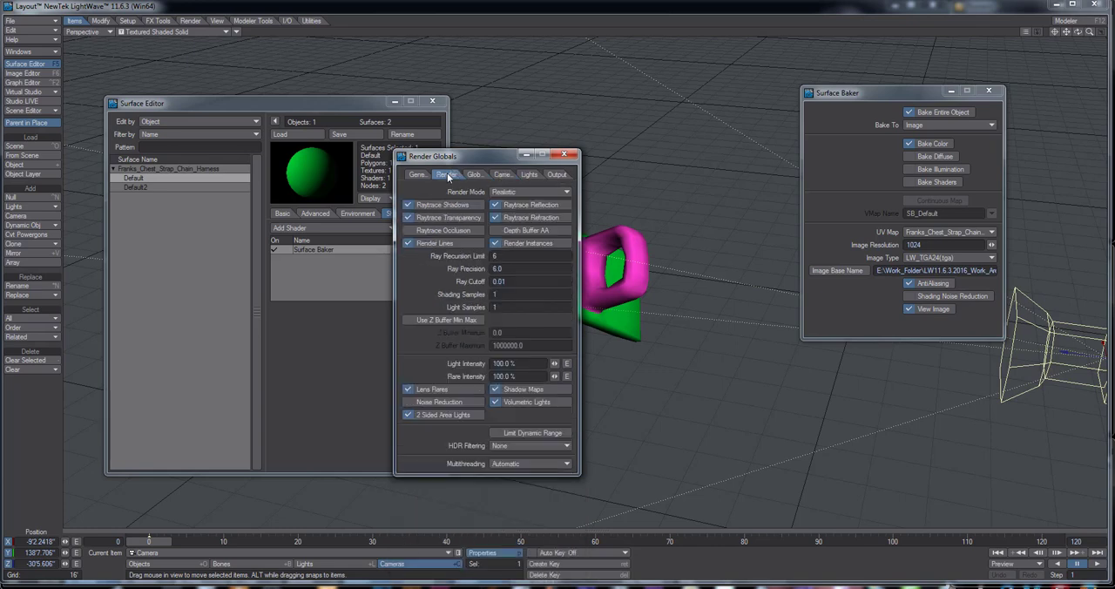
left_click(514, 464)
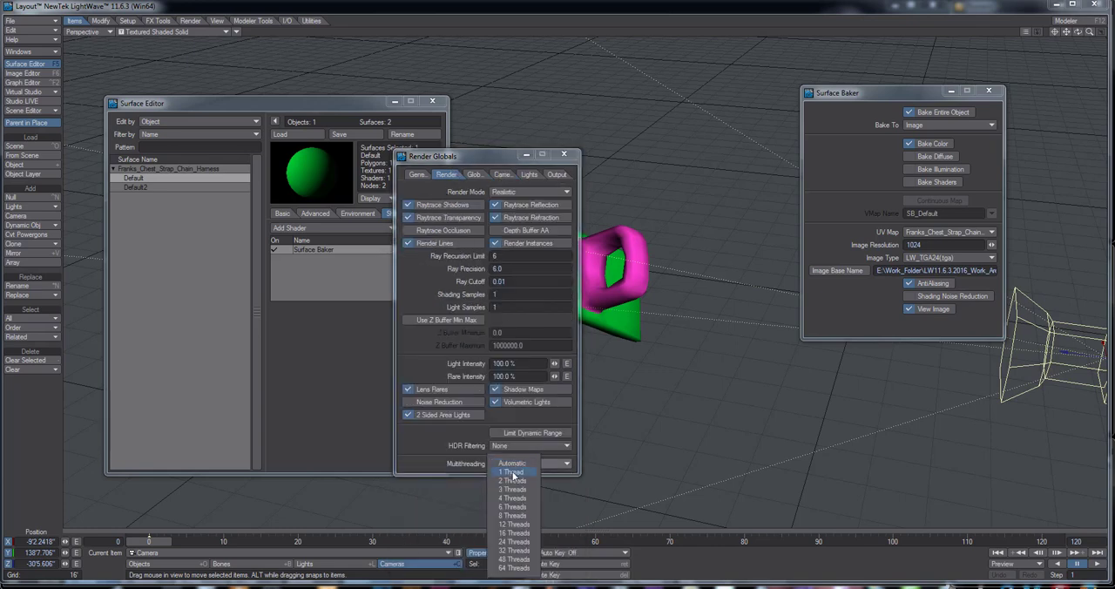
left_click(512, 472)
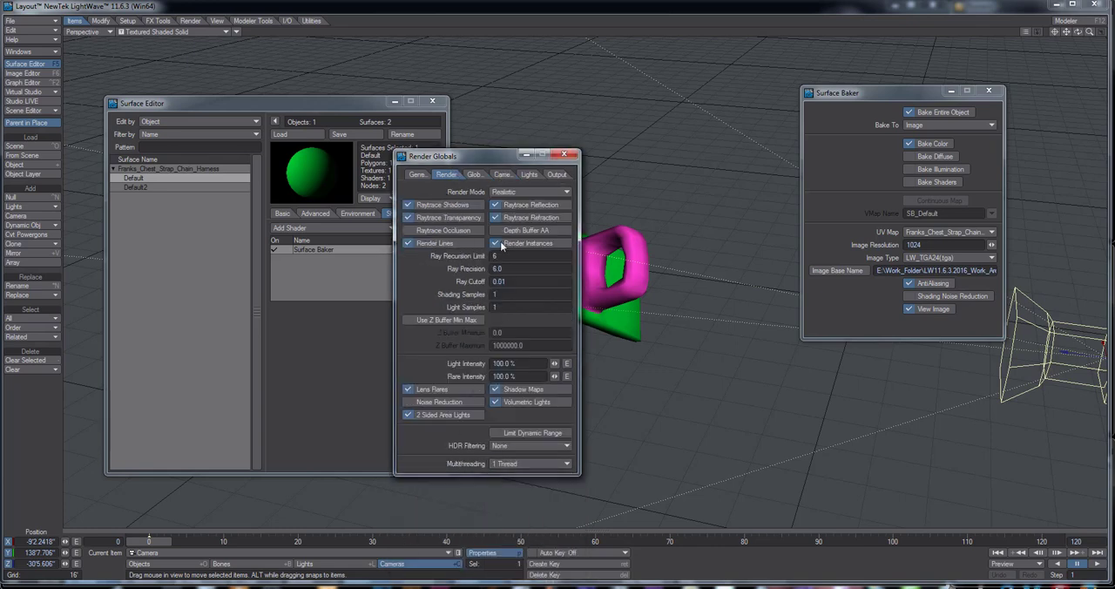
left_click_drag(481, 157, 593, 155)
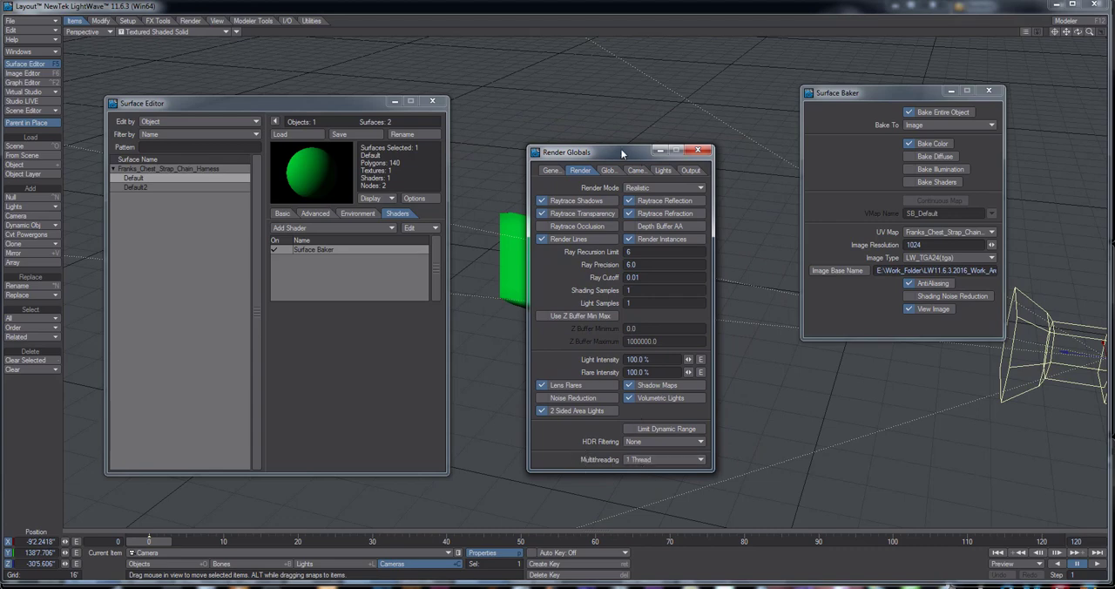
left_click_drag(619, 152, 593, 153)
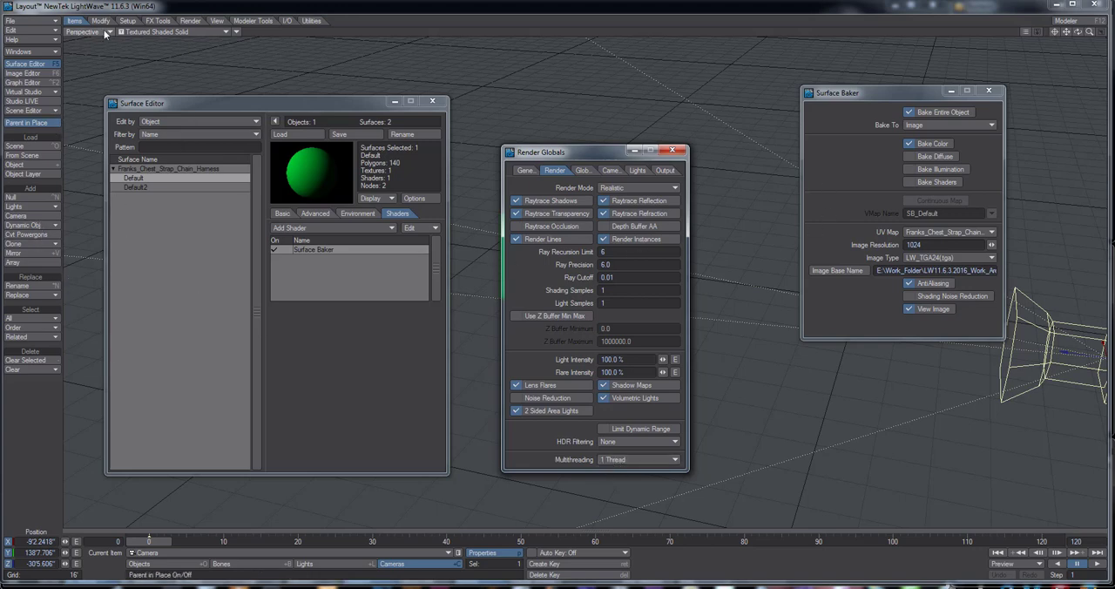
Render the current frame to bake the harness's surface colors, and dismiss the render status once the frame completes
left_click(190, 21)
left_click(26, 196)
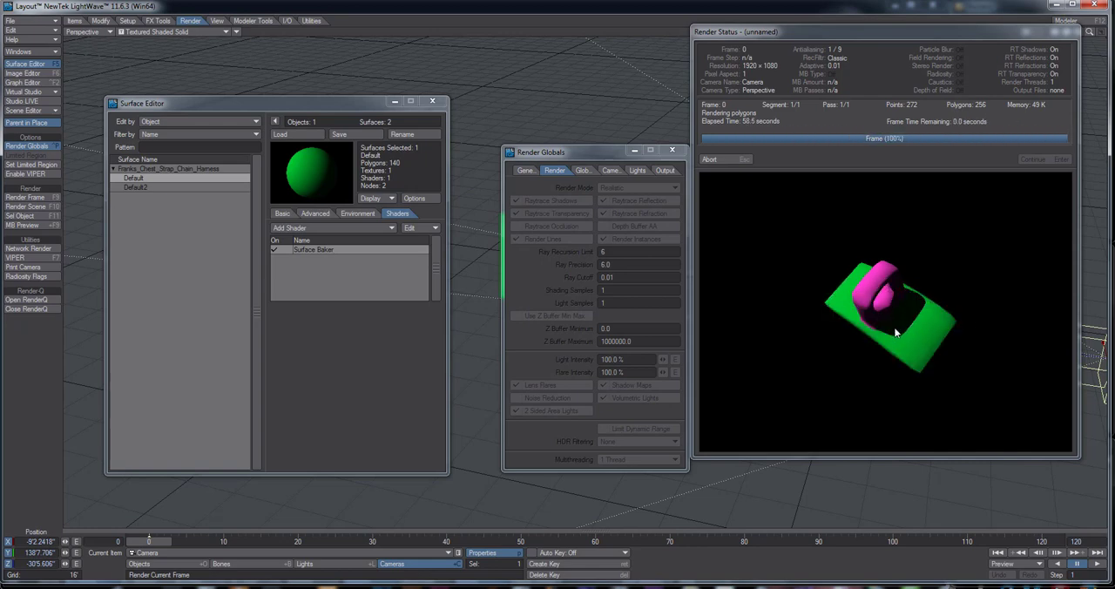
left_click(719, 163)
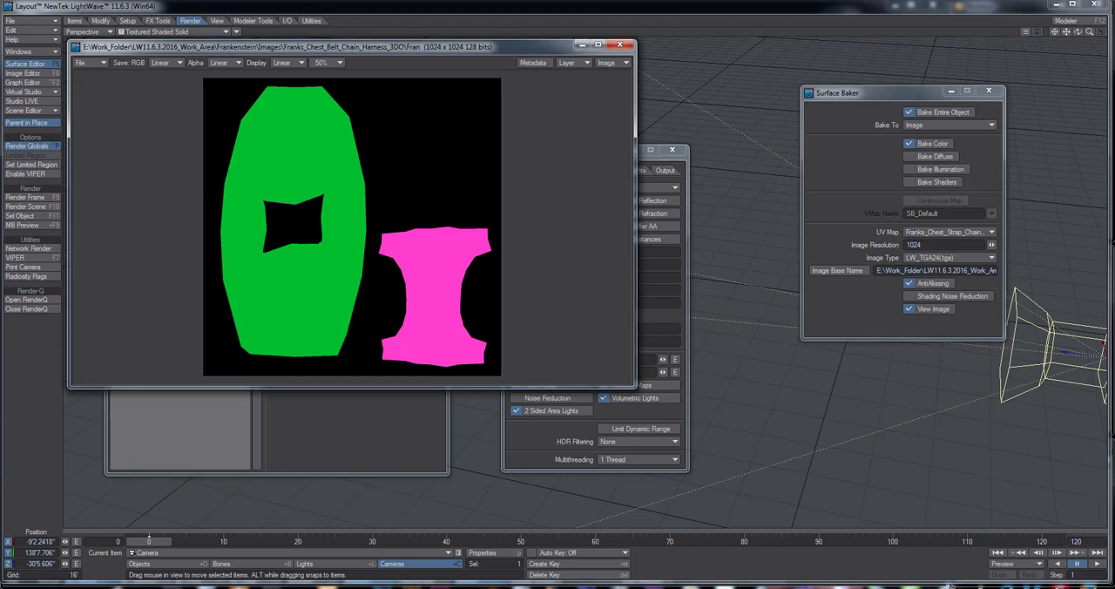
Check Frankenstein's Images folder for the baked TGA file inside Franks_Chest_Belt_Chain_Harness_3DO
left_click(102, 585)
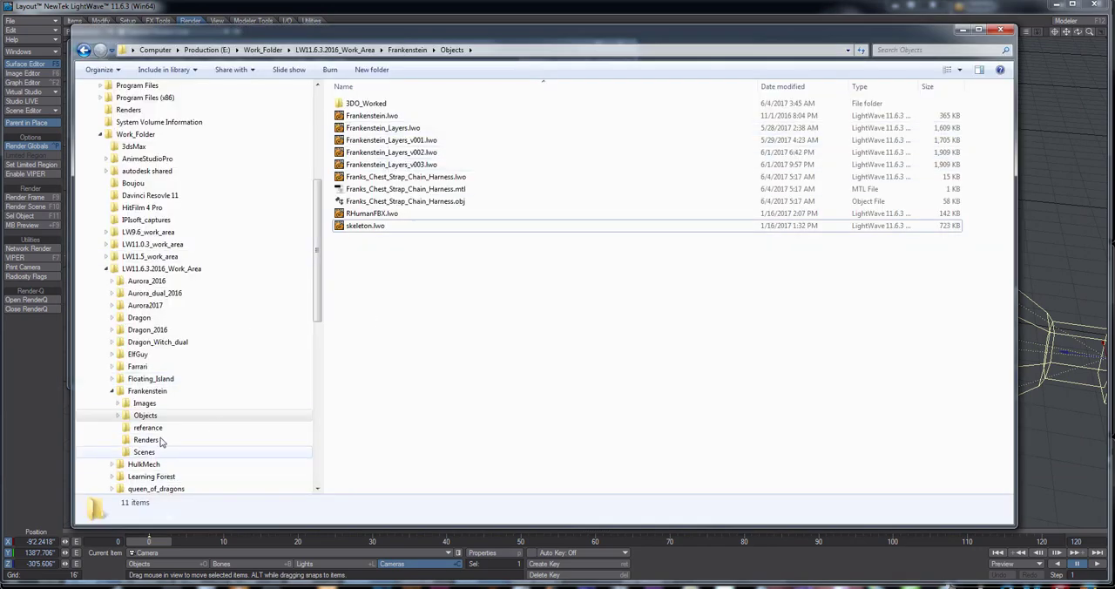
left_click(144, 403)
double_click(418, 103)
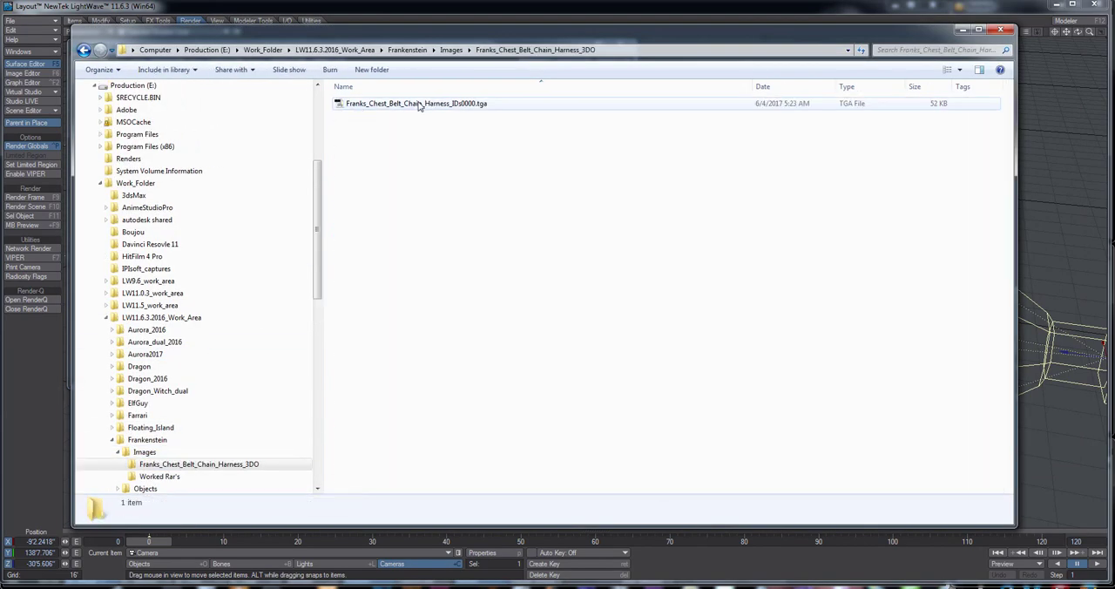
left_click(391, 107)
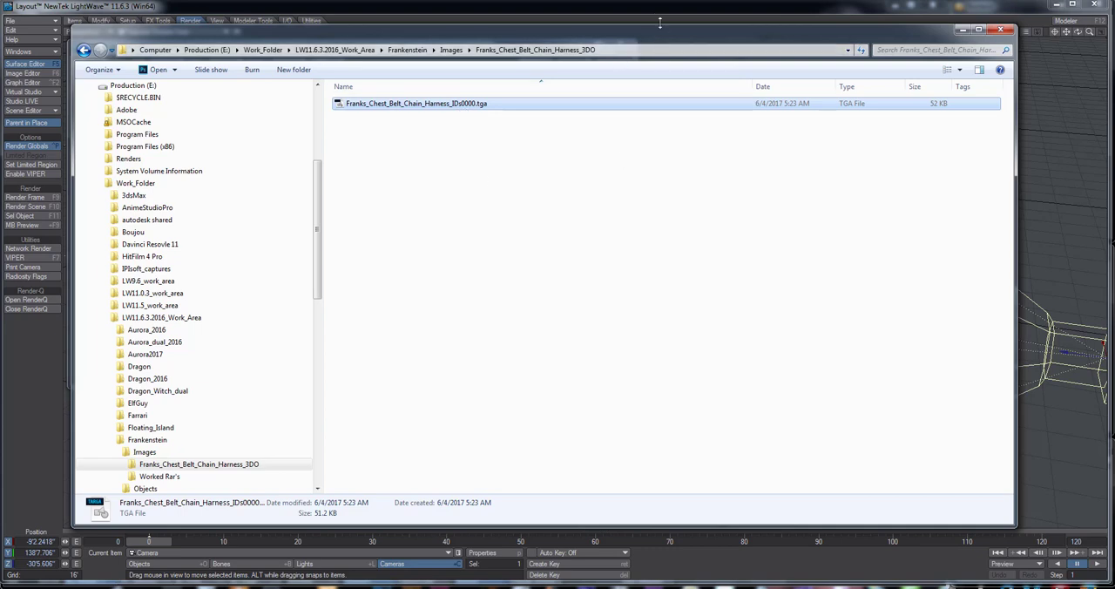
left_click(654, 13)
Close the baked image view, set render multithreading to Automatic, and close the Render Globals, Surface Editor and Surface Baker windows
left_click(621, 46)
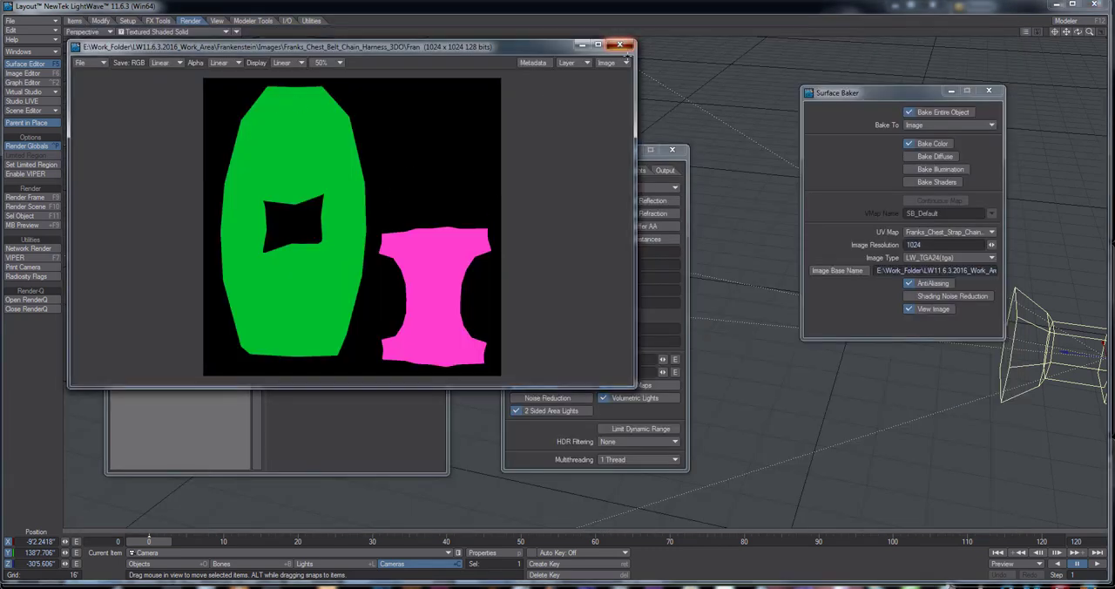
left_click(619, 44)
left_click(627, 461)
left_click(629, 449)
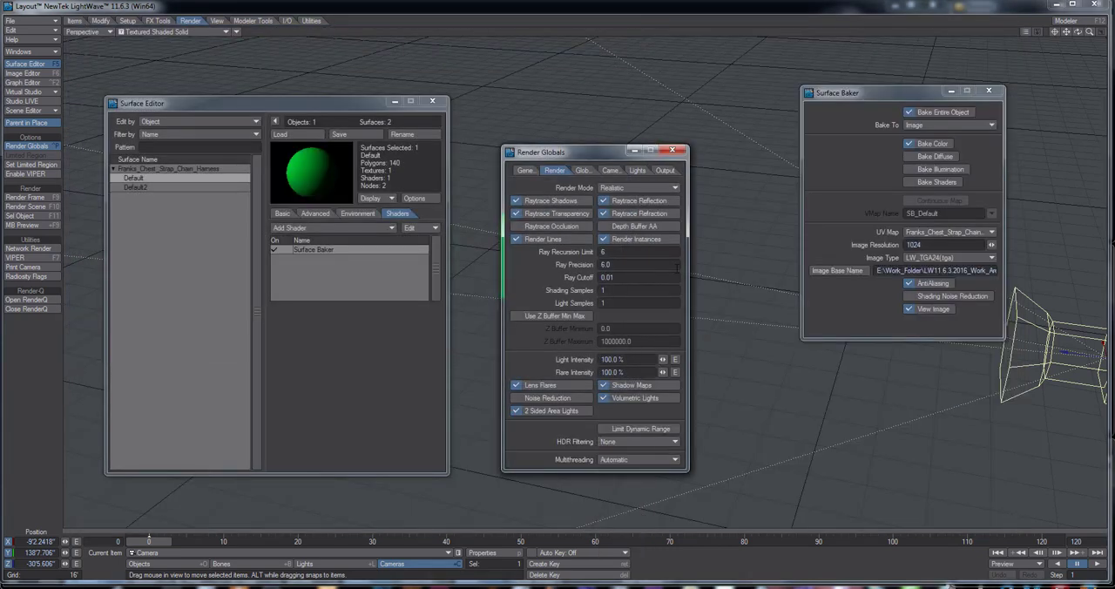
left_click(671, 150)
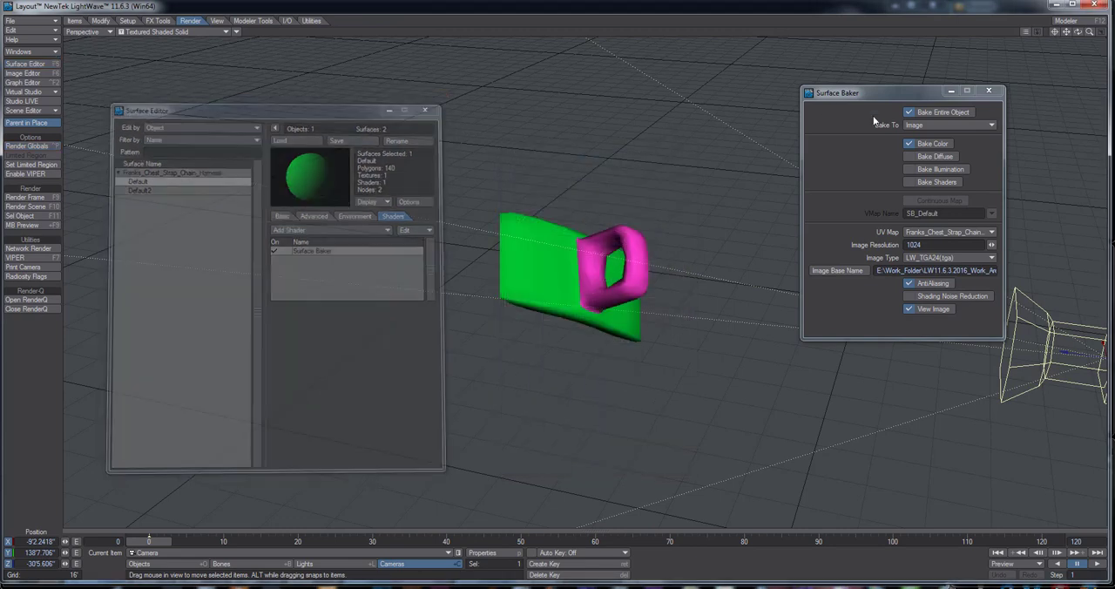
left_click(988, 91)
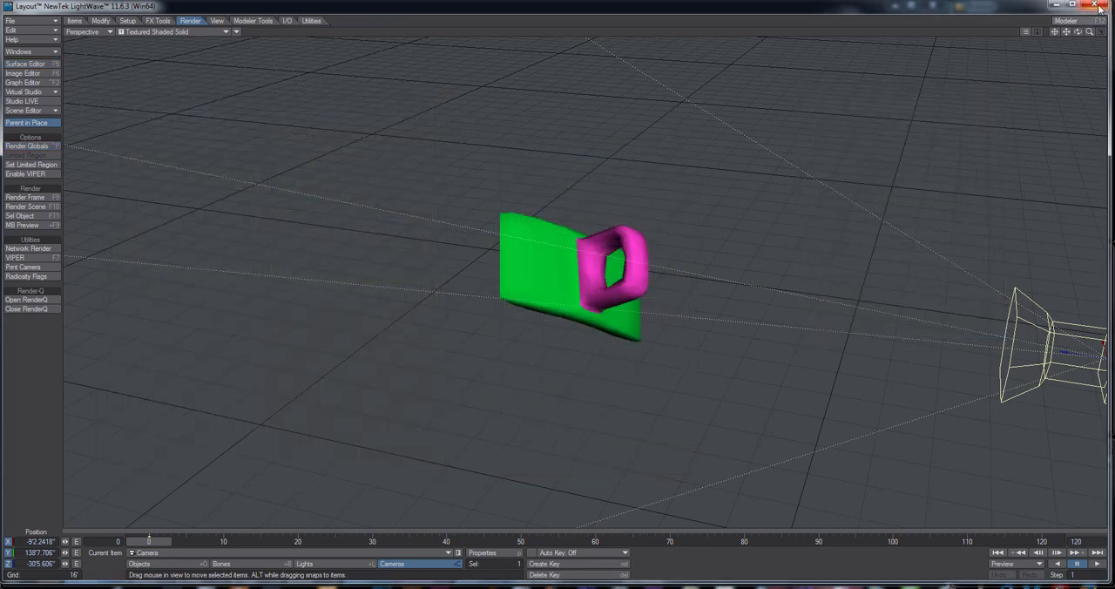
Close both Layout and Modeler, answering their closing prompts
left_click(1095, 5)
left_click(883, 266)
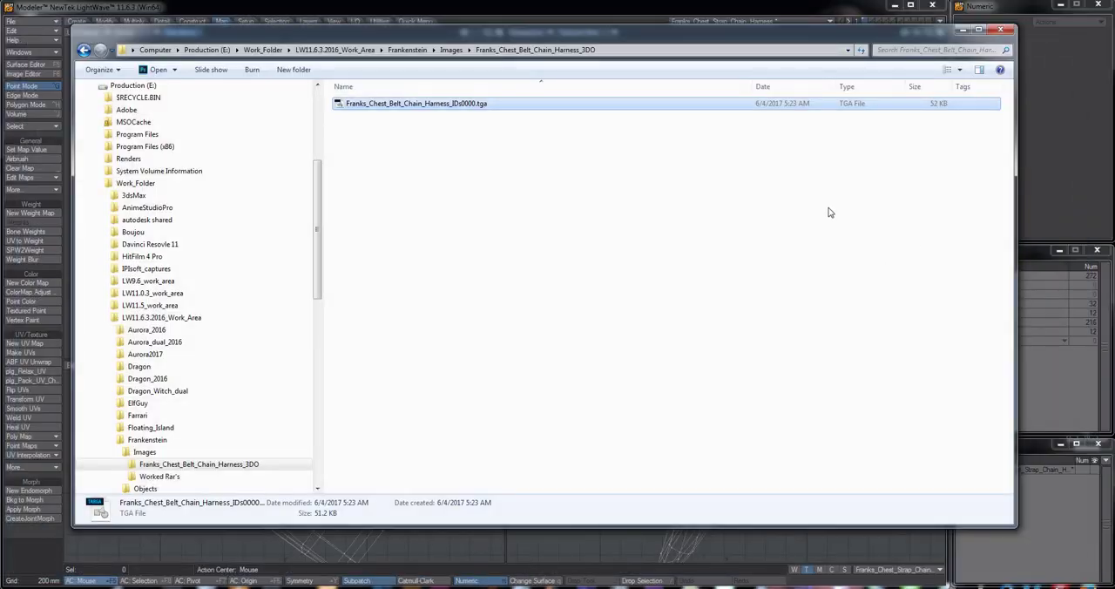
left_click(611, 8)
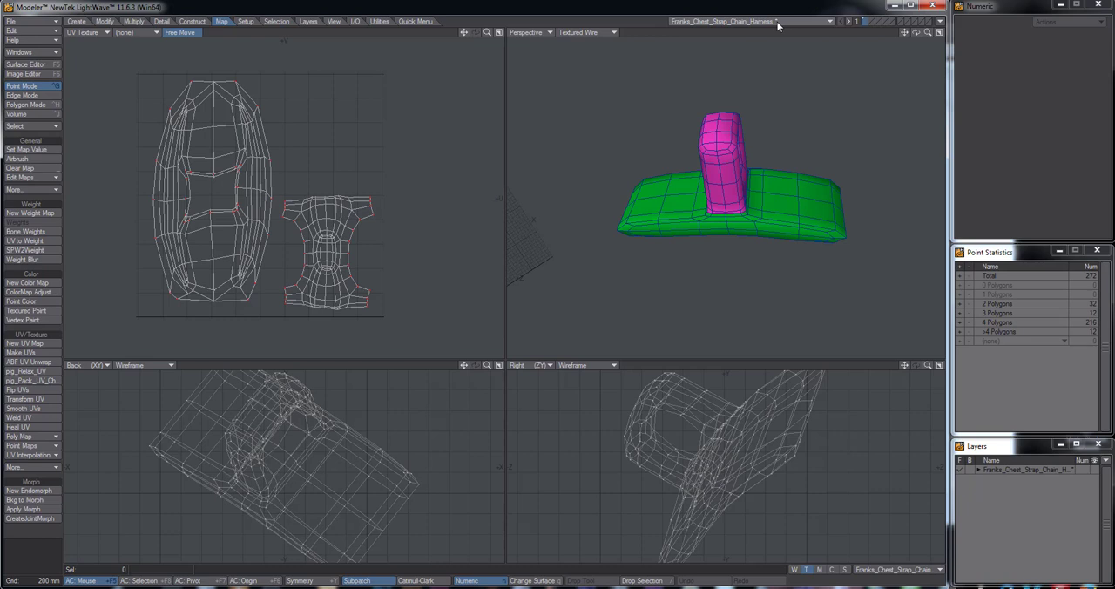
left_click(934, 7)
left_click(812, 354)
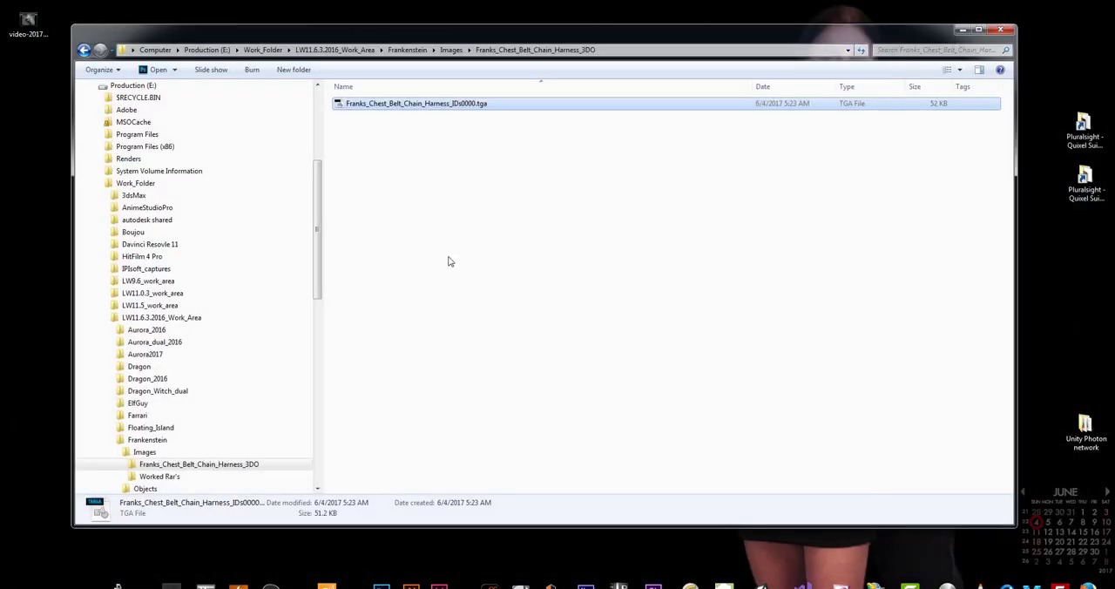
Rename the baked TGA file to Franks_Chest_Belt_Chain_Harness_IDs.tga by removing the trailing 0000
left_click(473, 104)
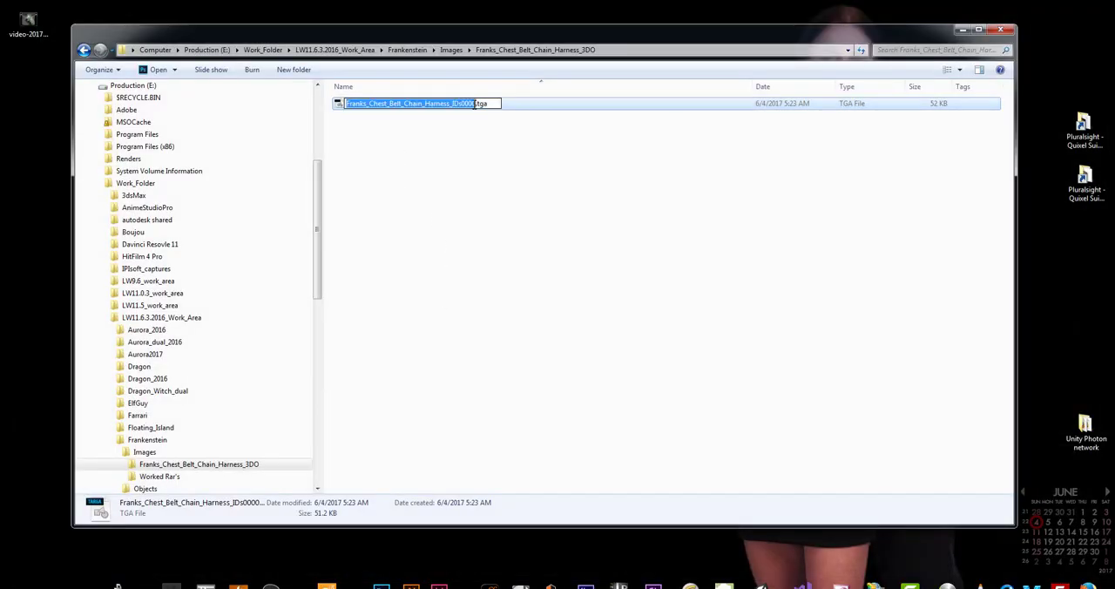
left_click_drag(477, 104, 459, 104)
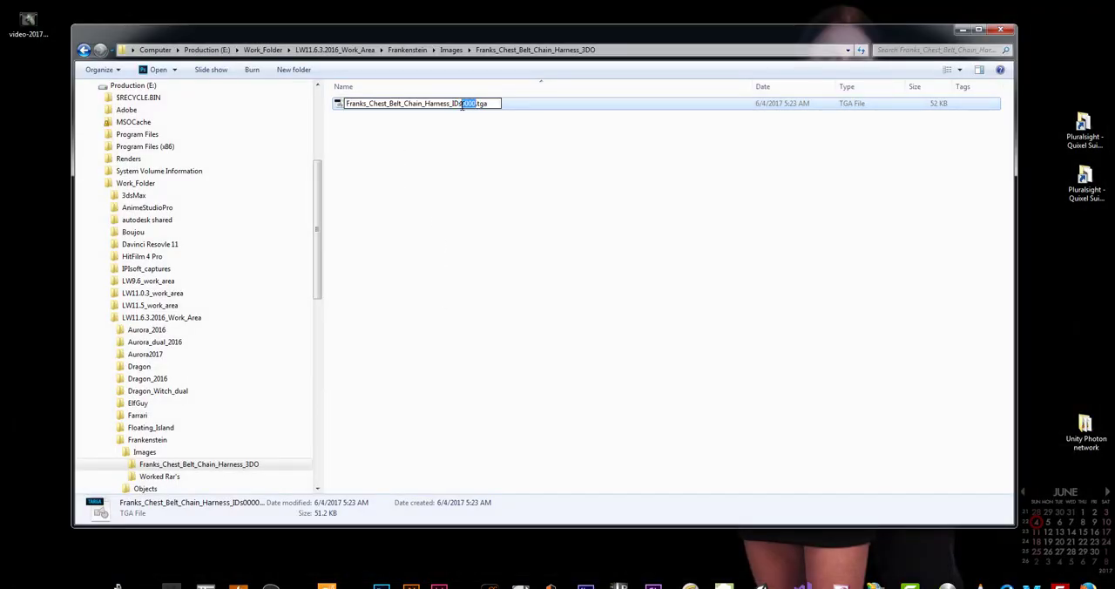
key("Delete")
left_click(505, 139)
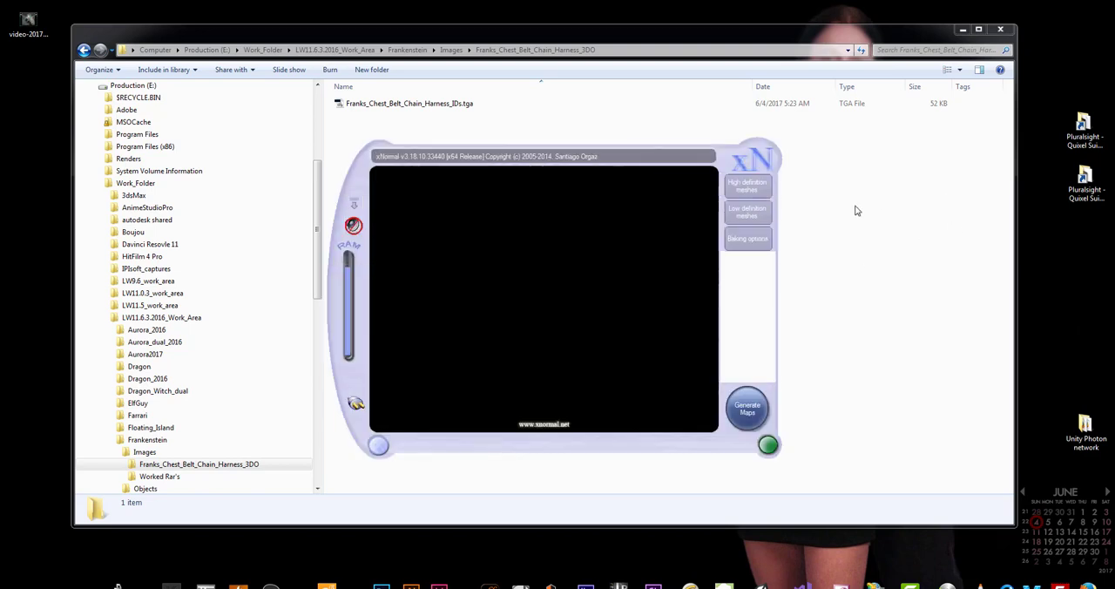
In xNormal, add Franks_Chest_Strap_Chain_Harness.obj from Frankenstein's Objects folder as a high definition mesh
left_click_drag(672, 149, 853, 128)
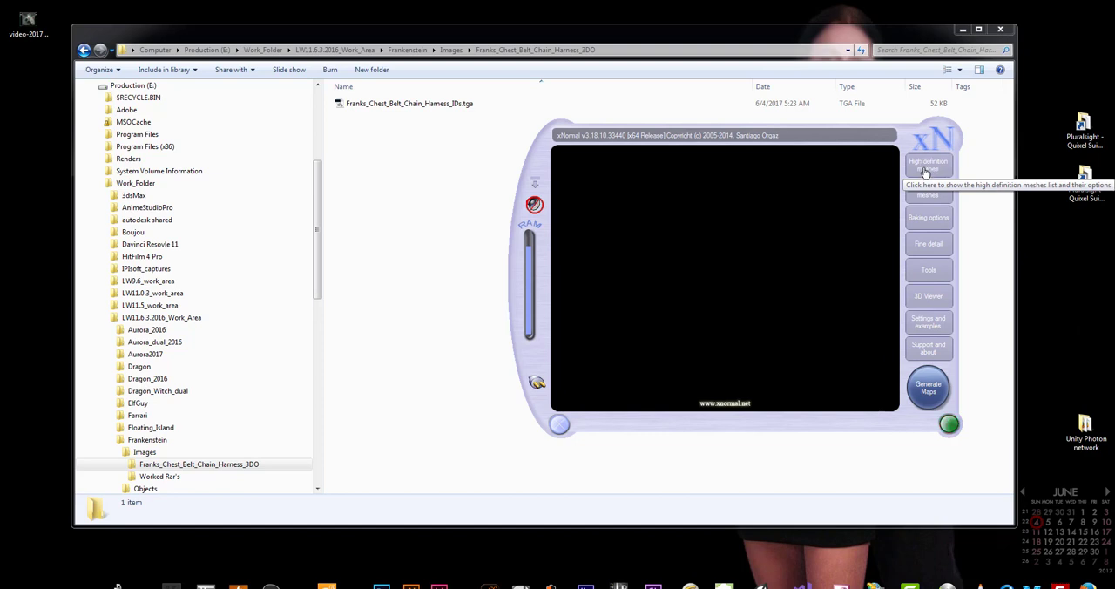
left_click(925, 167)
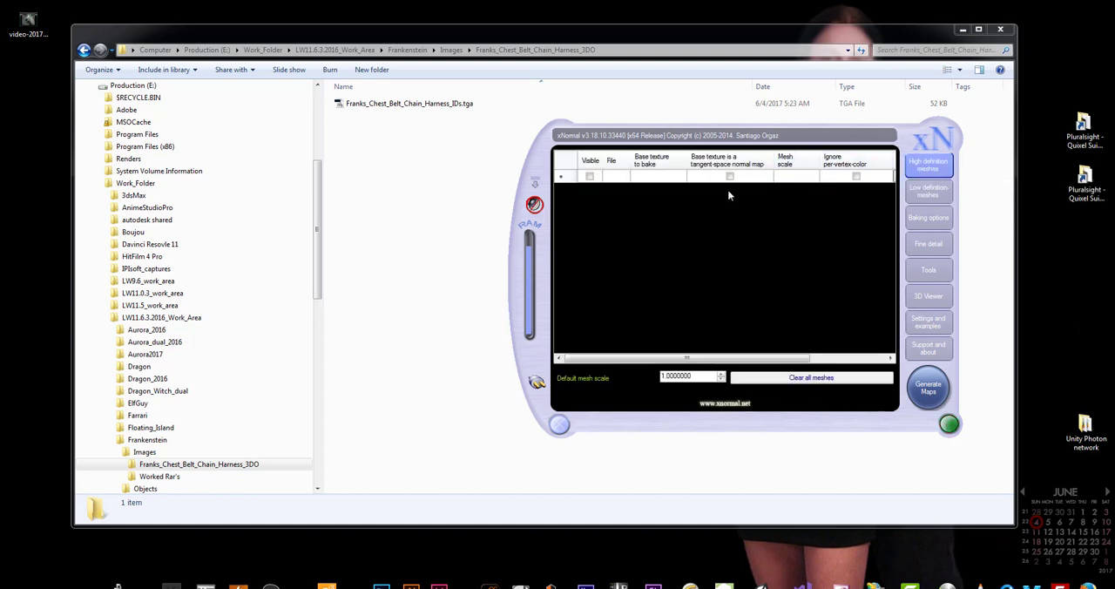
right_click(667, 202)
left_click(694, 213)
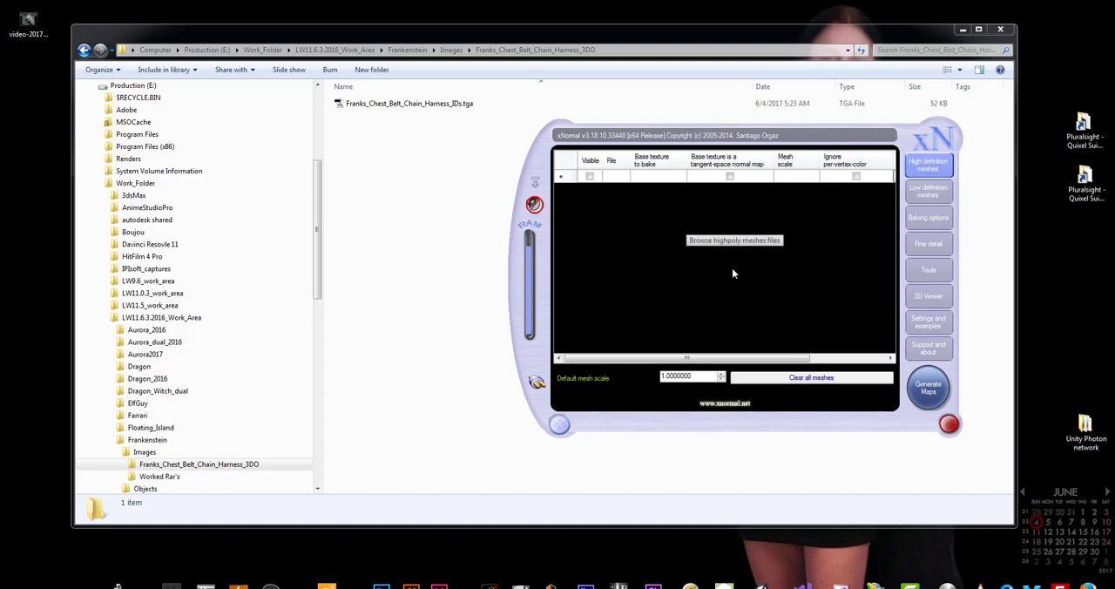
scroll(647, 290, "down", 2)
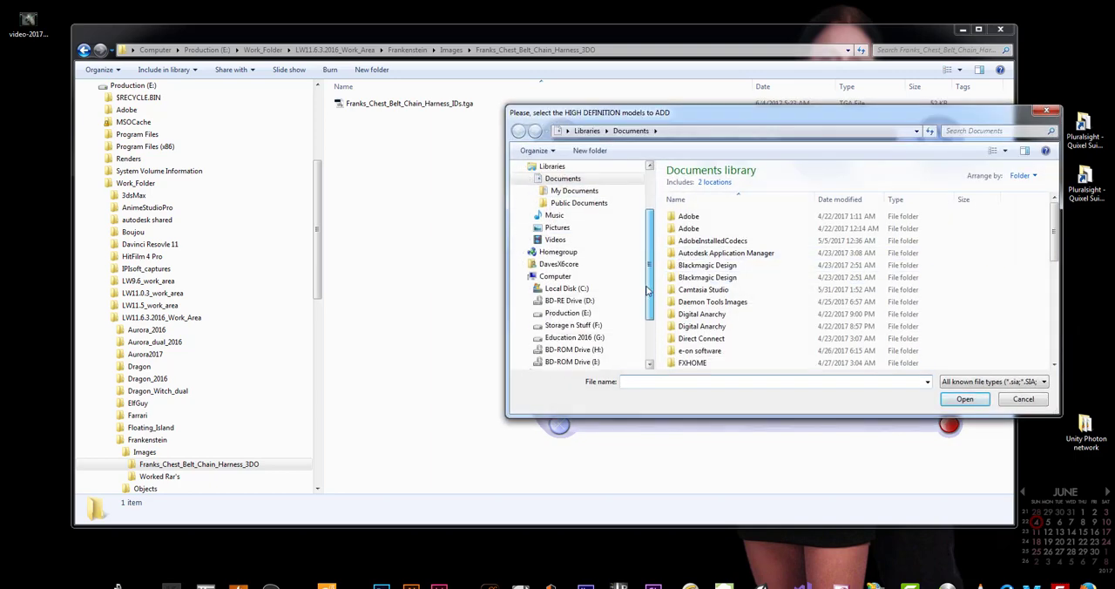
left_click(567, 313)
double_click(701, 269)
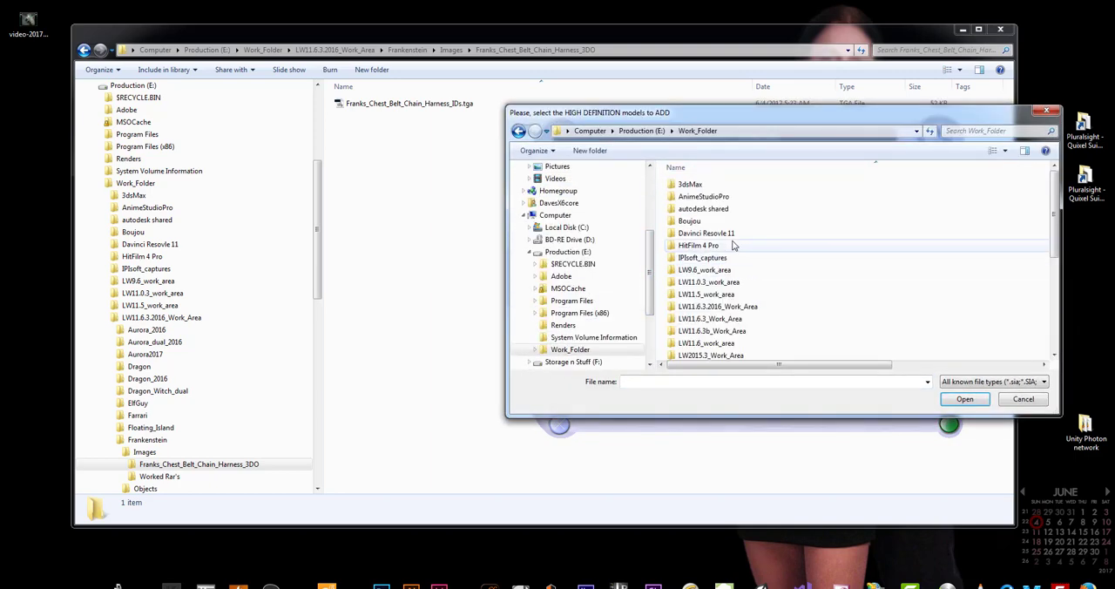
double_click(713, 307)
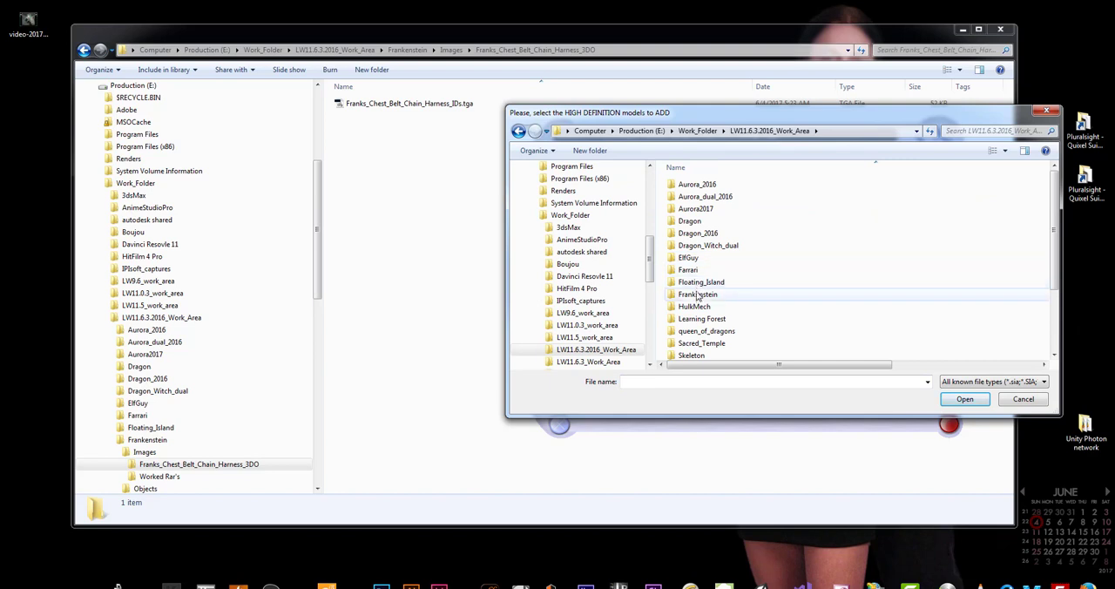
double_click(697, 293)
double_click(690, 197)
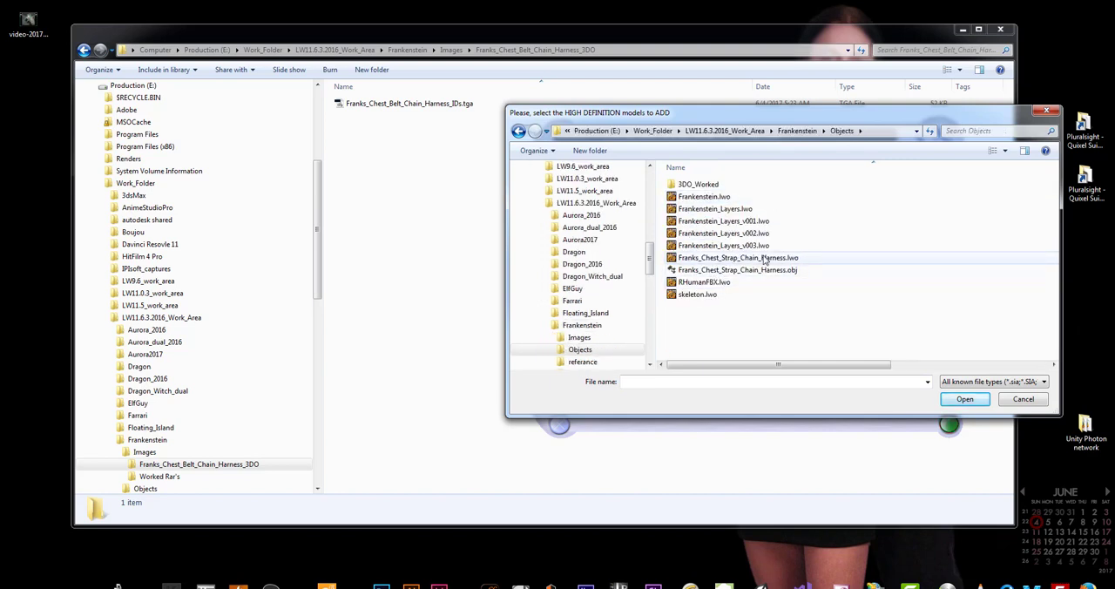
left_click(707, 270)
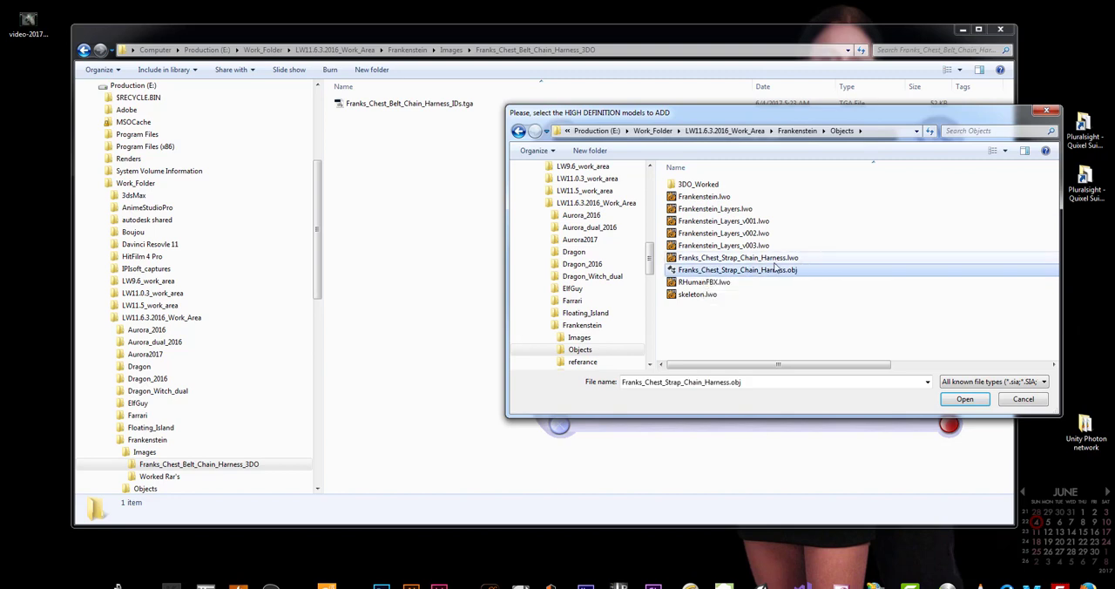
double_click(697, 270)
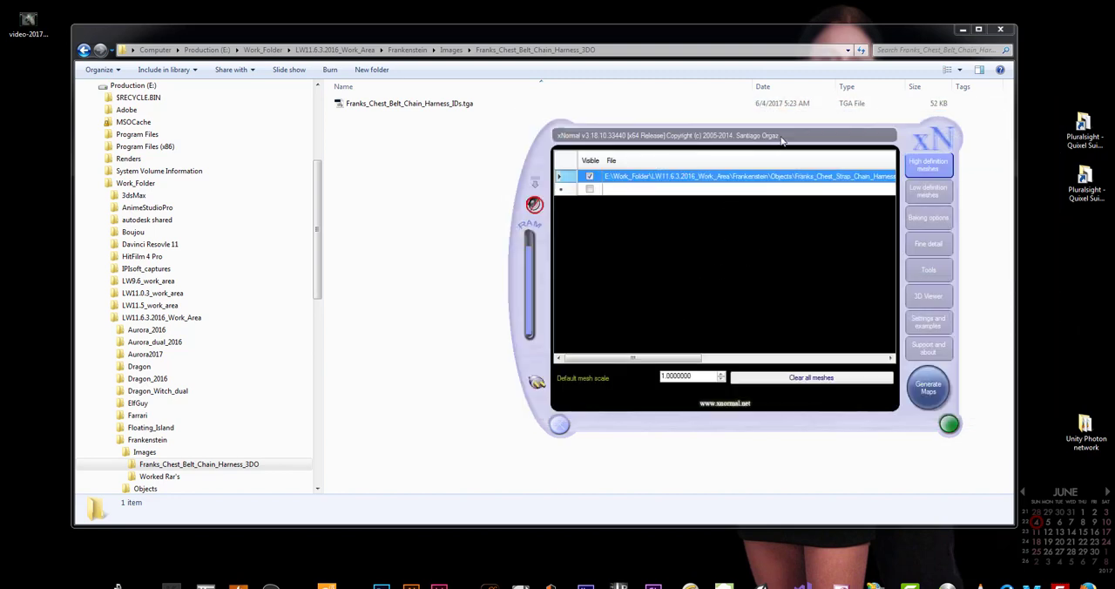
Set the high definition harness mesh's scale to 10
left_click_drag(745, 151, 775, 162)
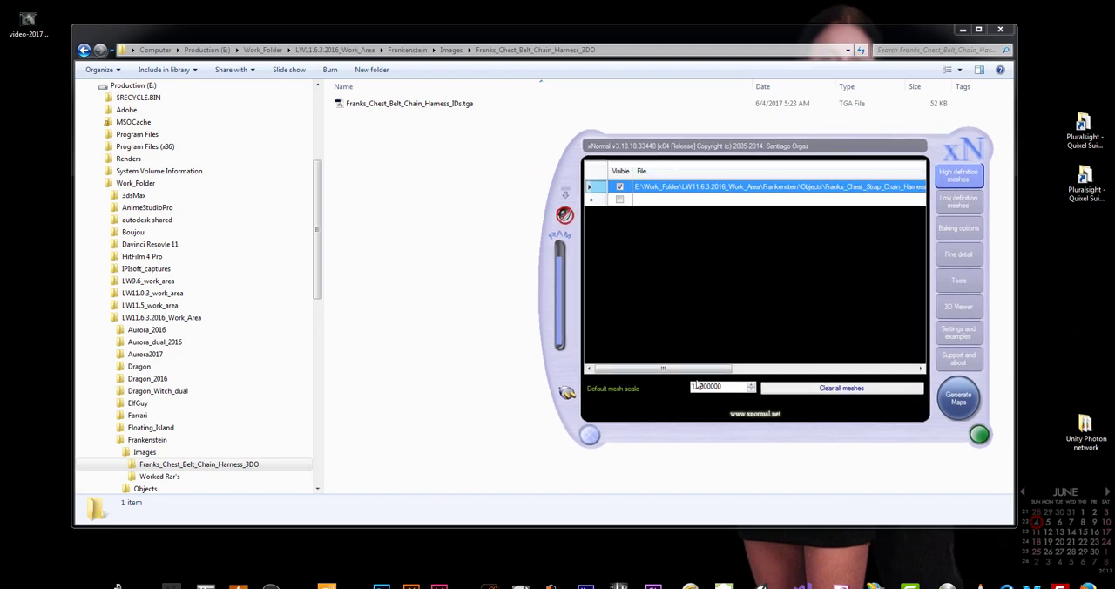
left_click_drag(712, 368, 881, 369)
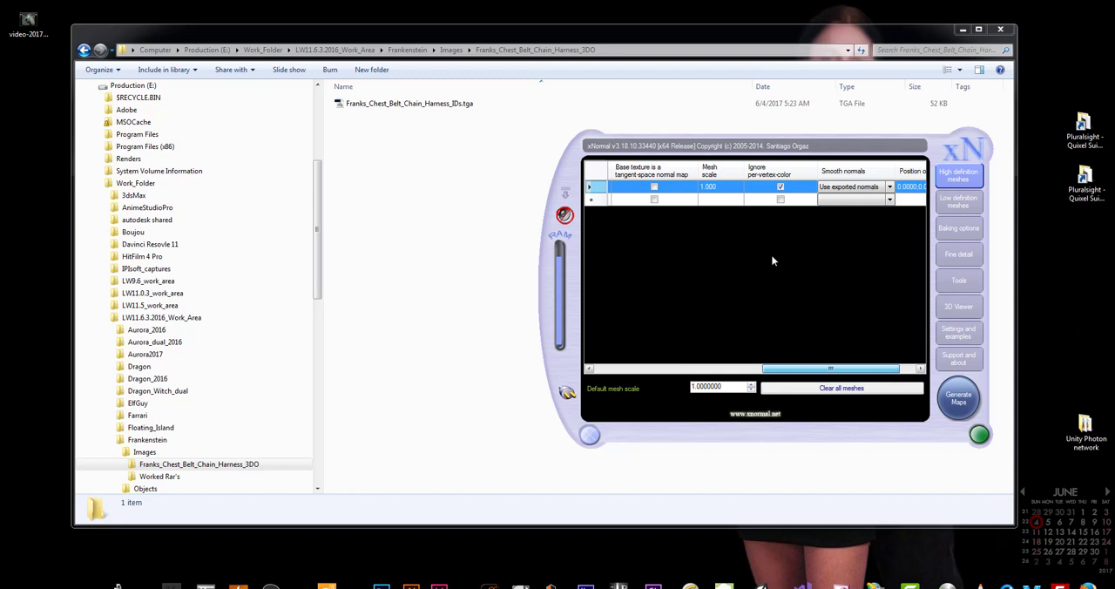
left_click(707, 195)
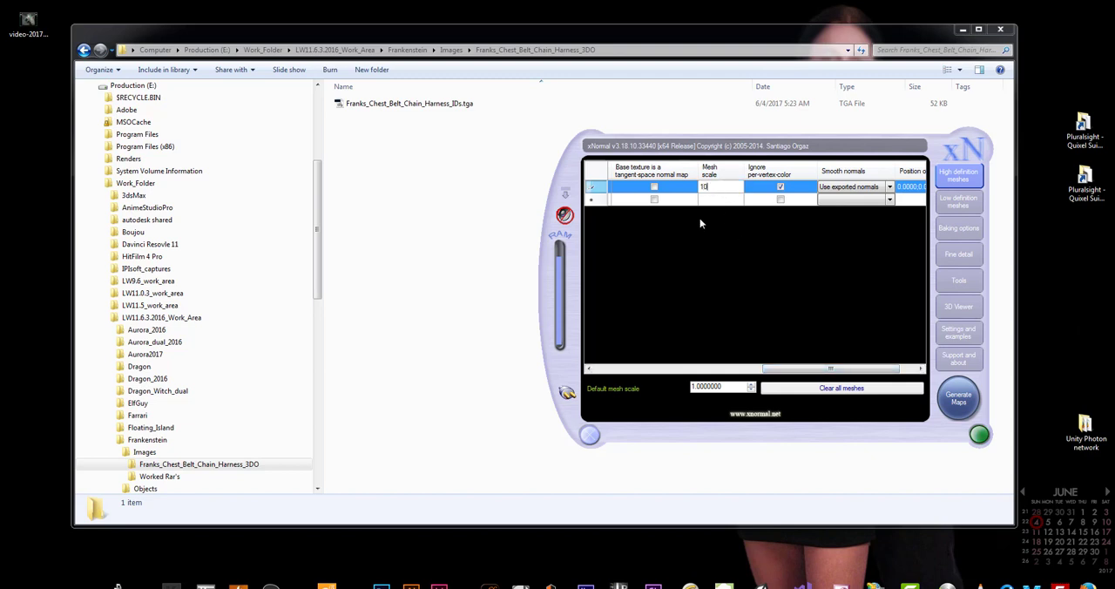
type("10")
key("Return")
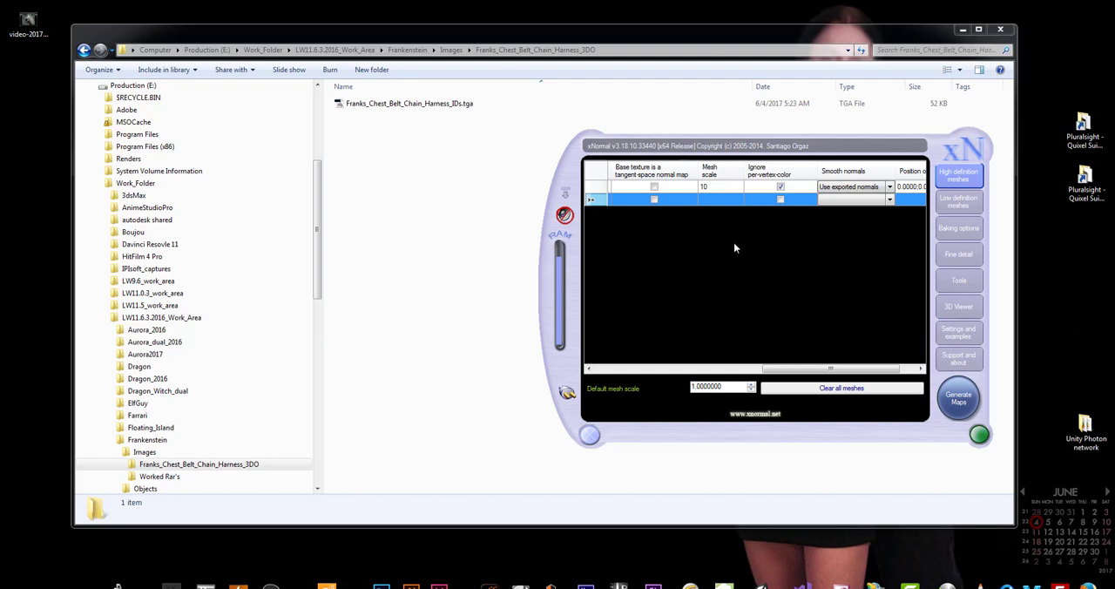
Add Franks_Chest_Strap_Chain_Harness.obj from Frankenstein's Objects folder as a low definition mesh
left_click_drag(800, 368, 623, 369)
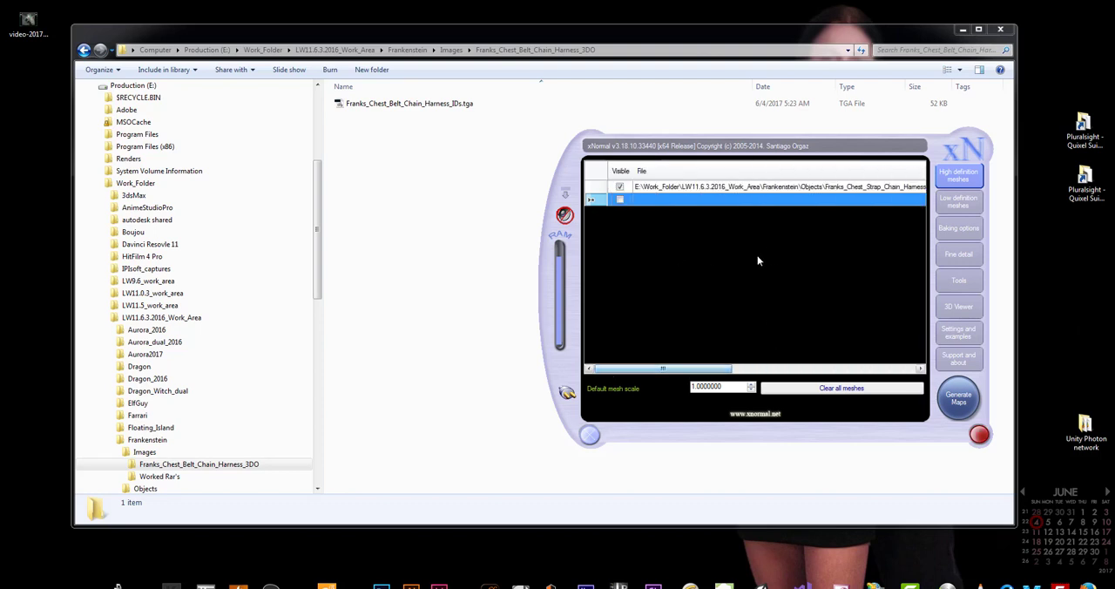
left_click(957, 202)
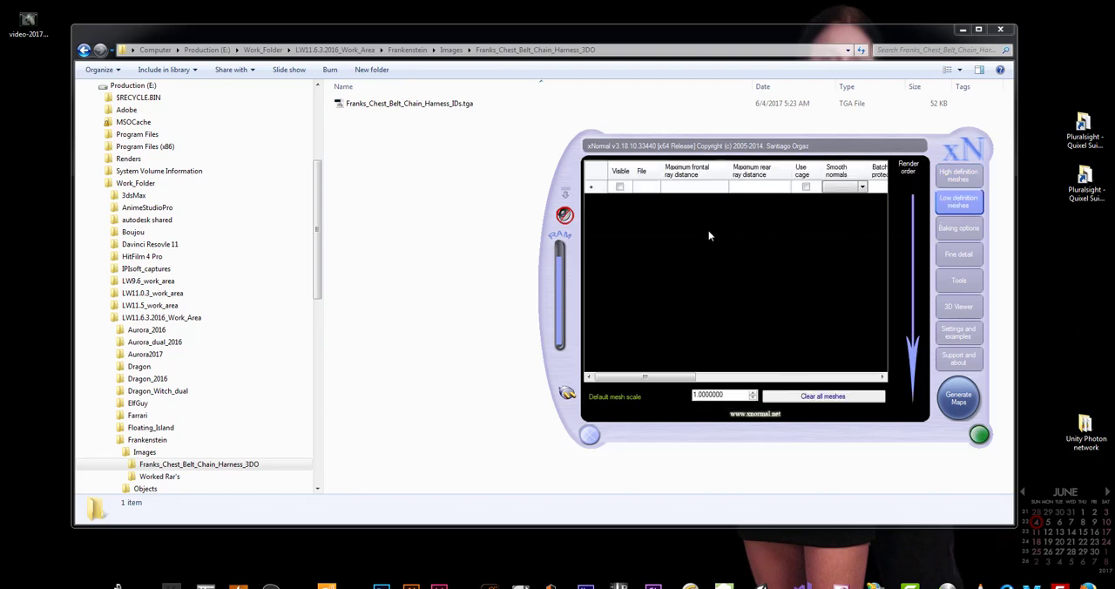
right_click(706, 240)
left_click(717, 247)
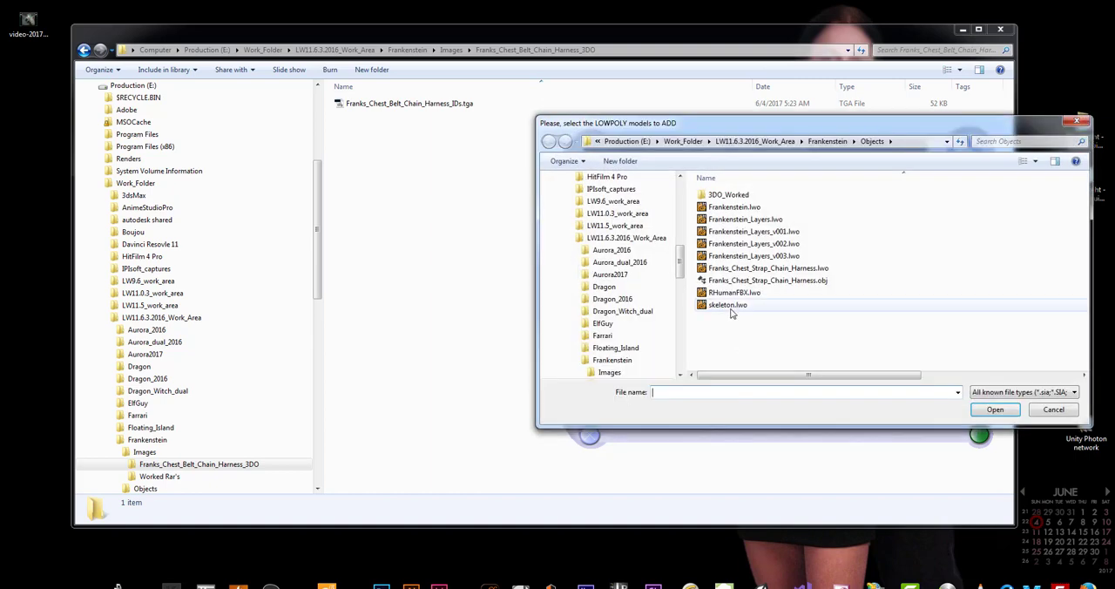
double_click(737, 282)
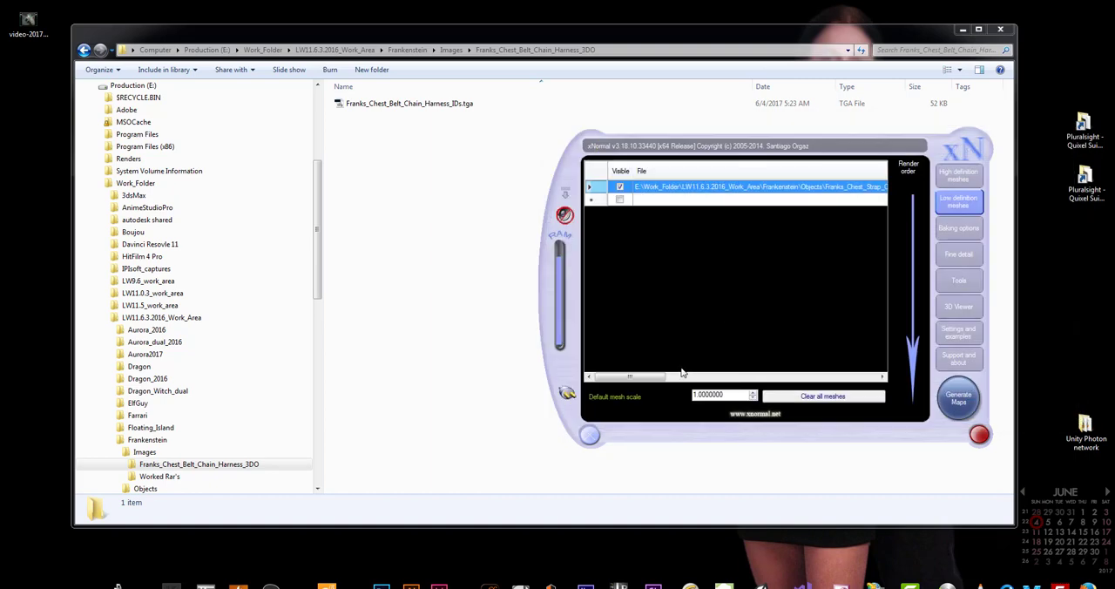
Set the low definition harness mesh's scale to 10
left_click_drag(645, 377, 818, 374)
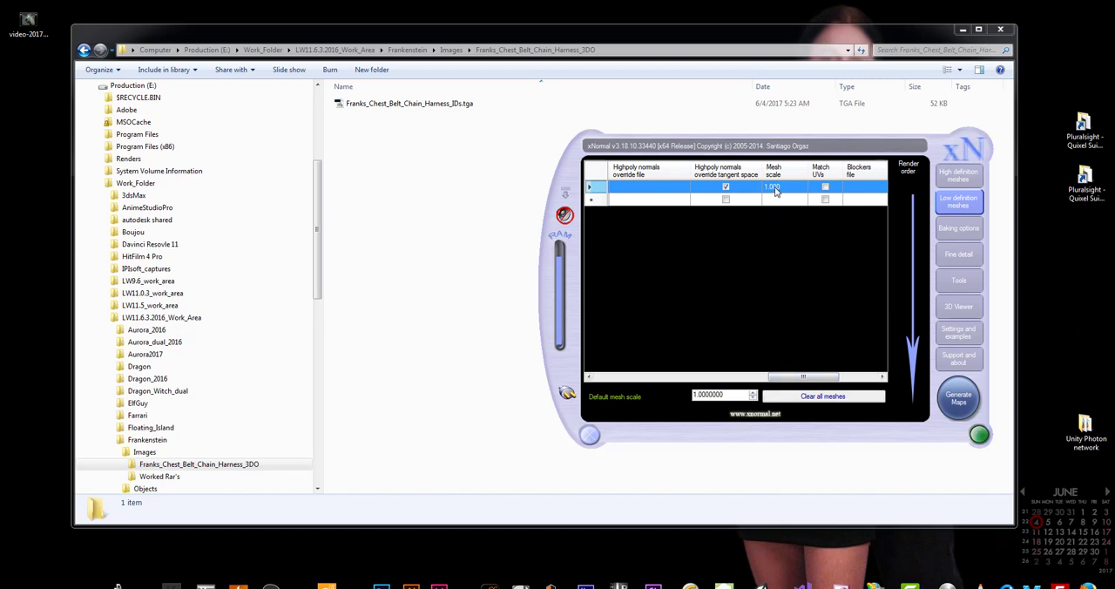
left_click(775, 191)
left_click(788, 191)
left_click(788, 189)
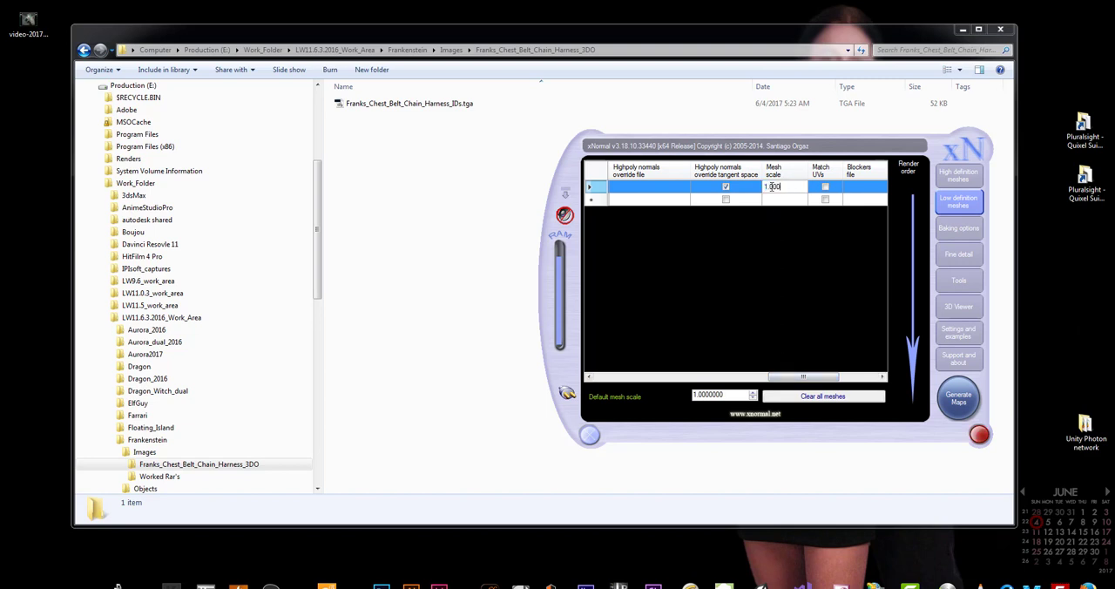
double_click(772, 186)
type("10")
key("Return")
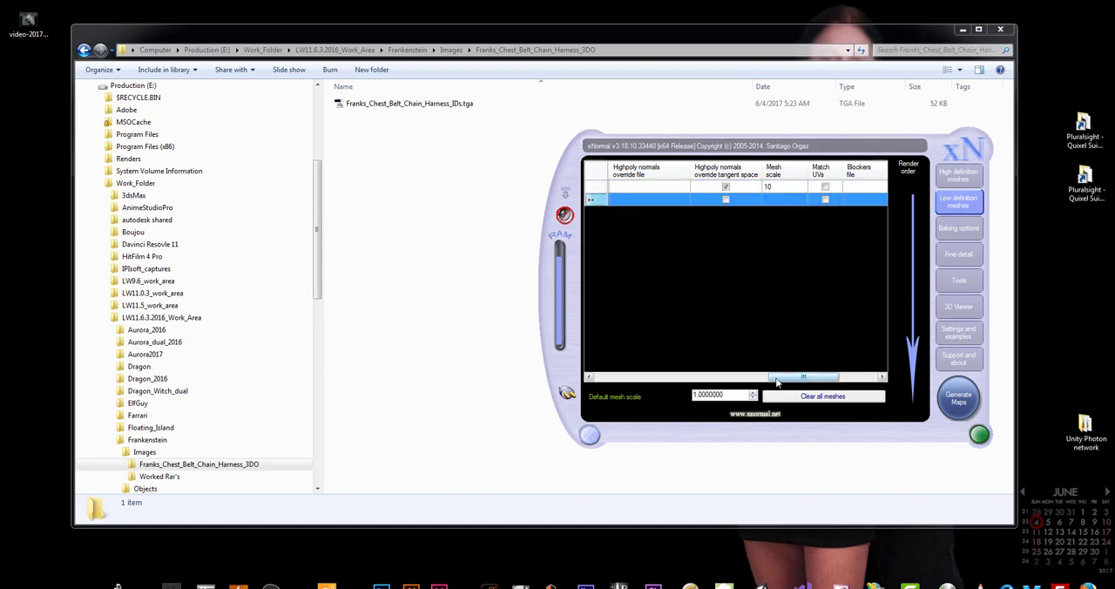
left_click_drag(802, 374, 600, 378)
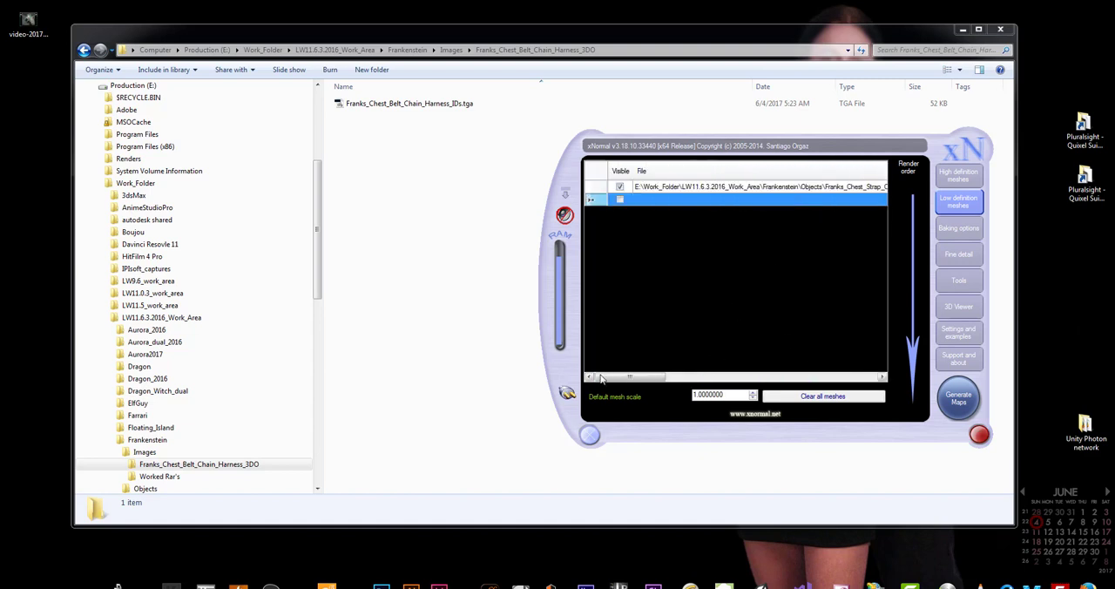
Set the baking output size to 1024 by 1024
left_click(960, 230)
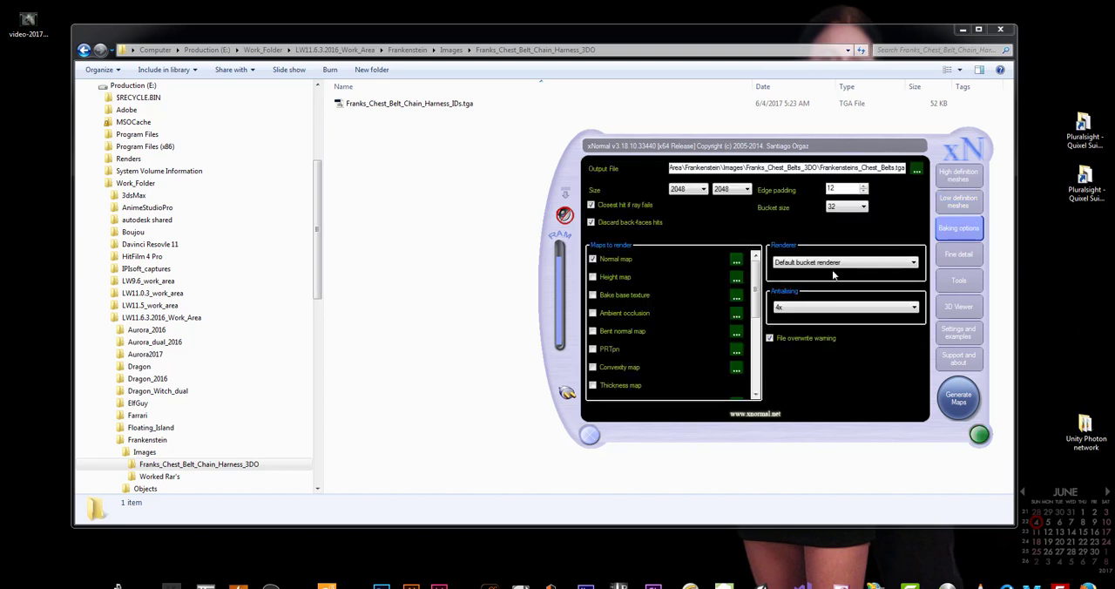
left_click(697, 190)
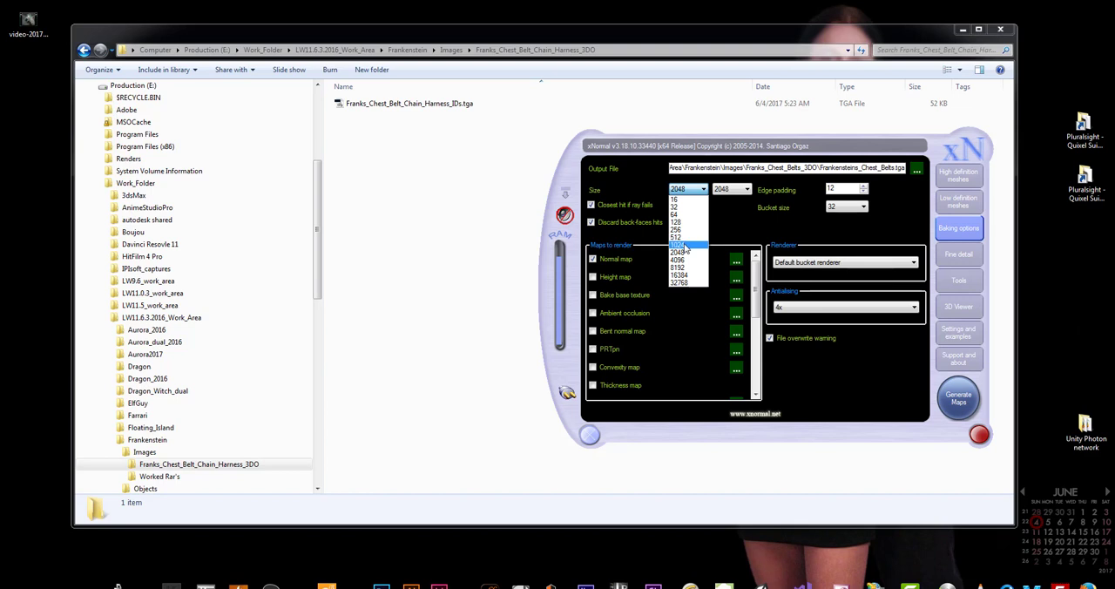
left_click(685, 246)
left_click(746, 189)
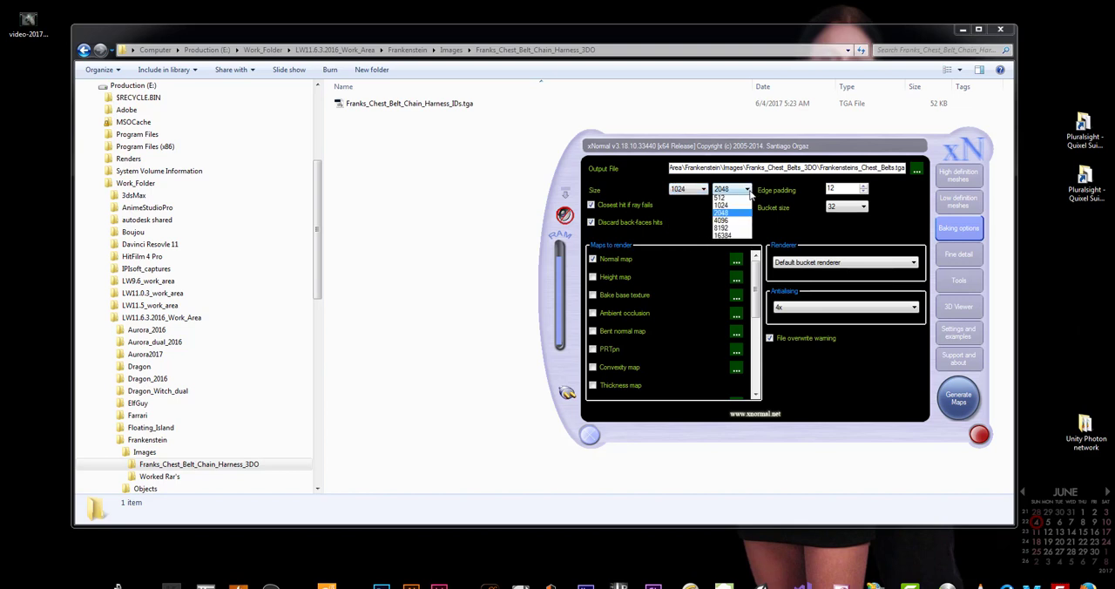
left_click(722, 244)
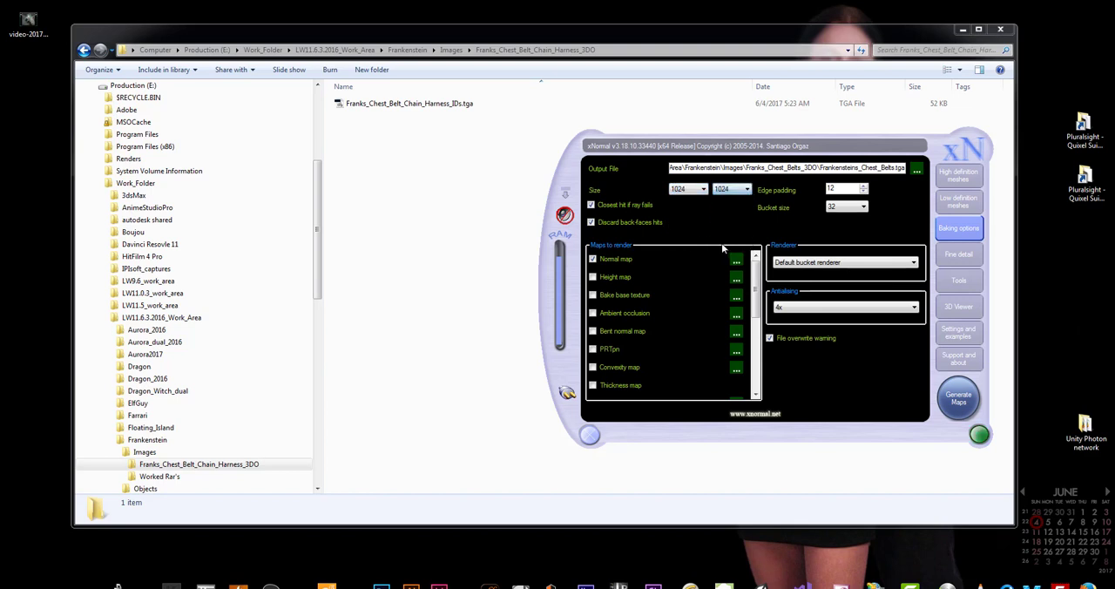
Set the output file to Franks_Chest_Belt_Chain_Harness_Tangent.tga in the Franks_Chest_Belt_Chain_Harness_3DO images folder
left_click(915, 169)
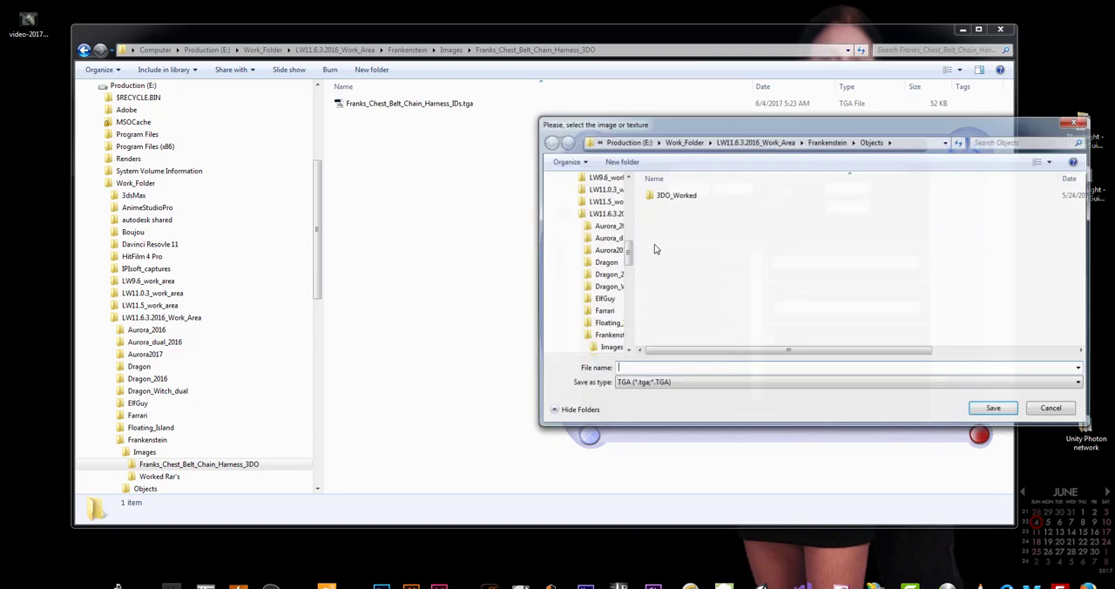
left_click(608, 347)
double_click(679, 194)
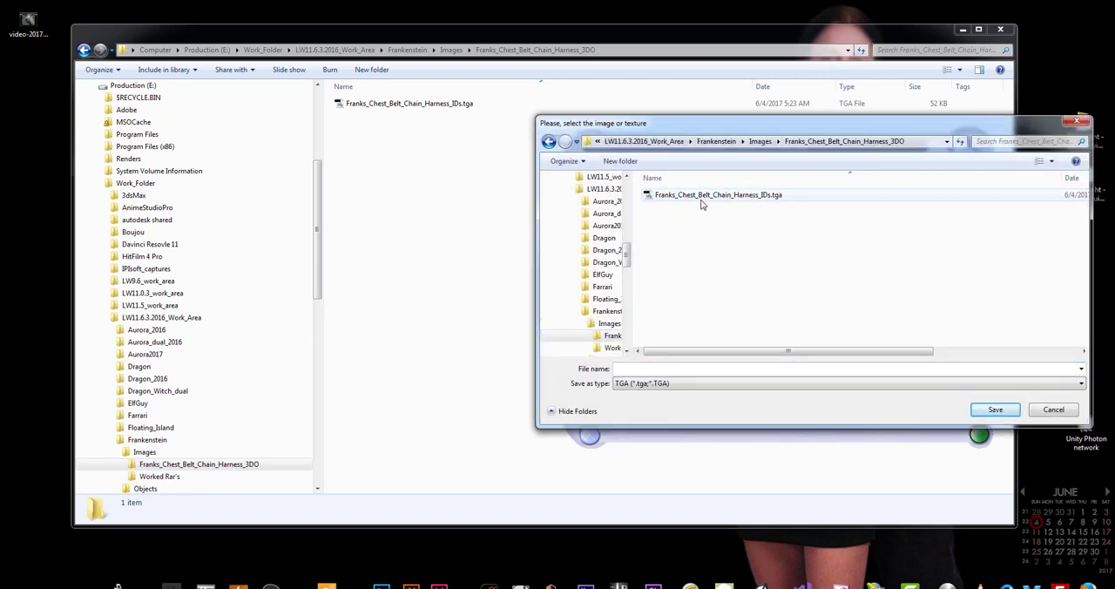
left_click(702, 200)
double_click(722, 368)
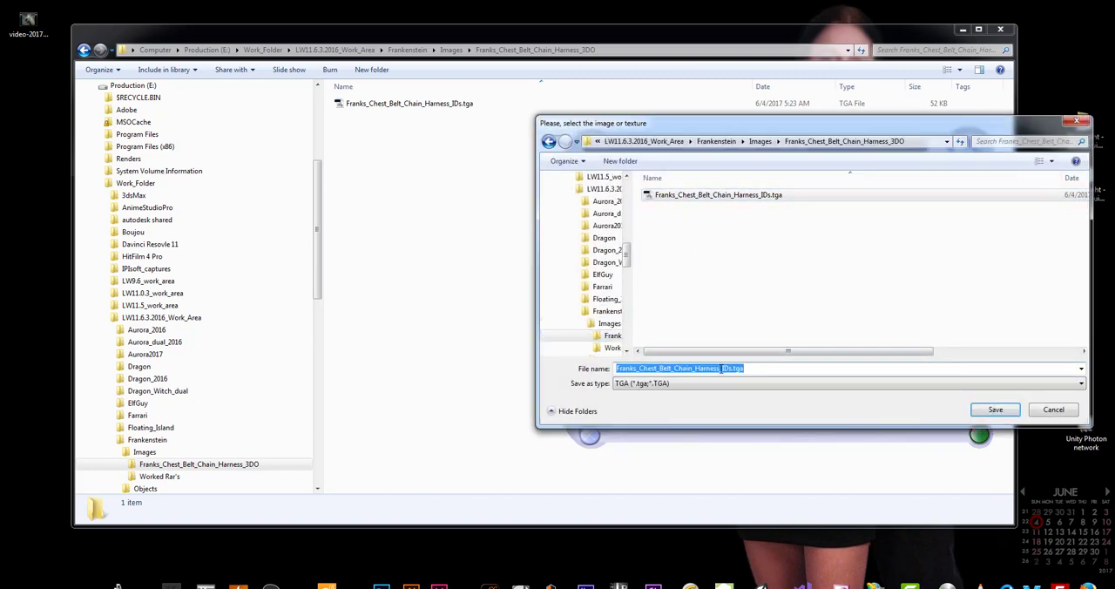
left_click_drag(722, 369, 822, 373)
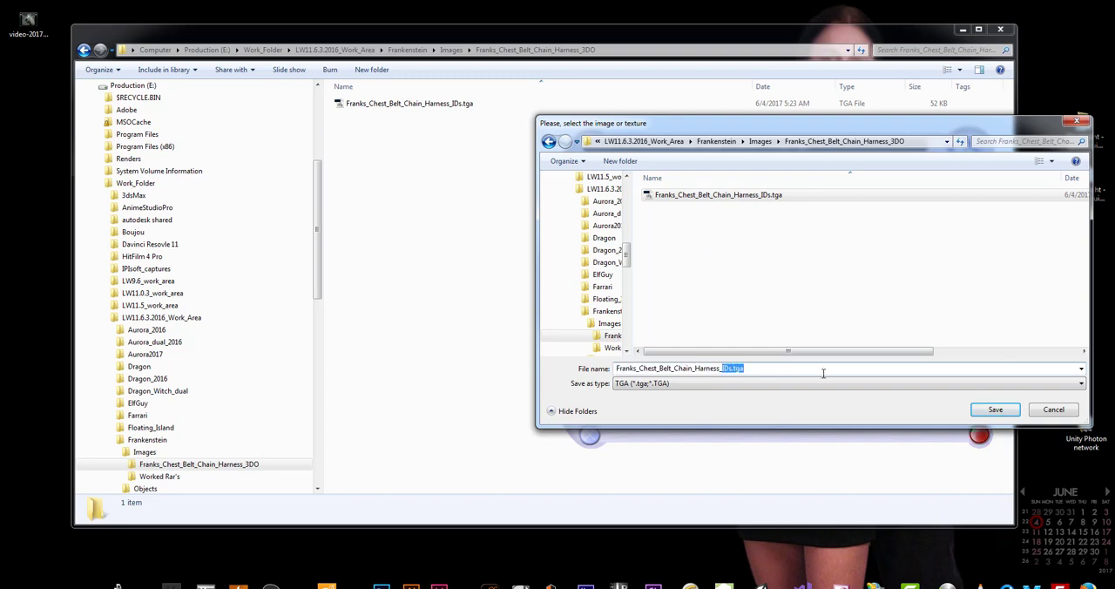
type("Tank")
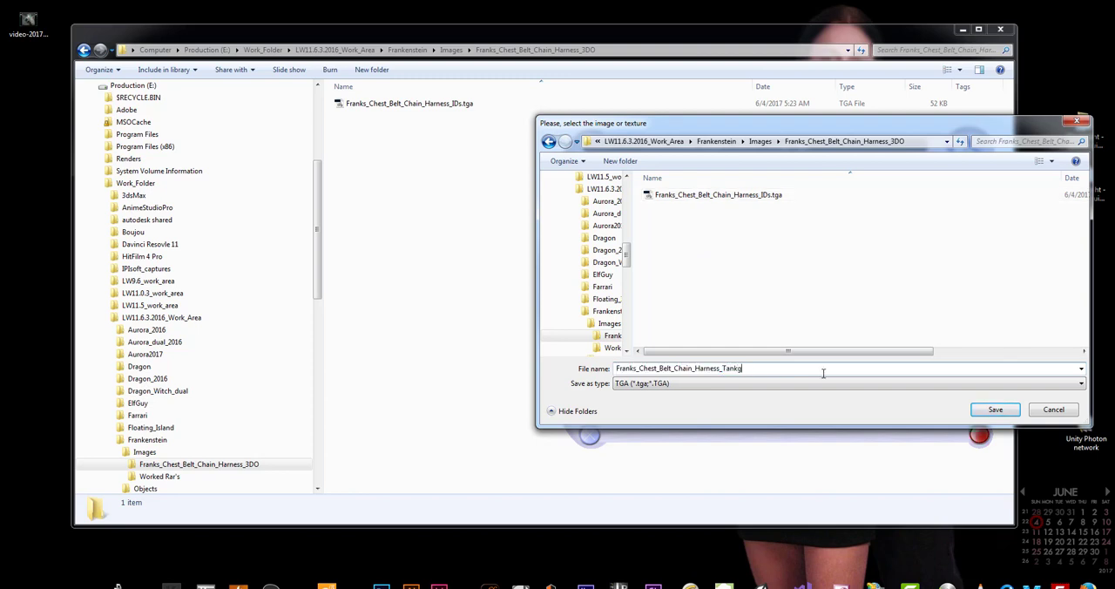
key("BackSpace")
key("BackSpace")
key("Return")
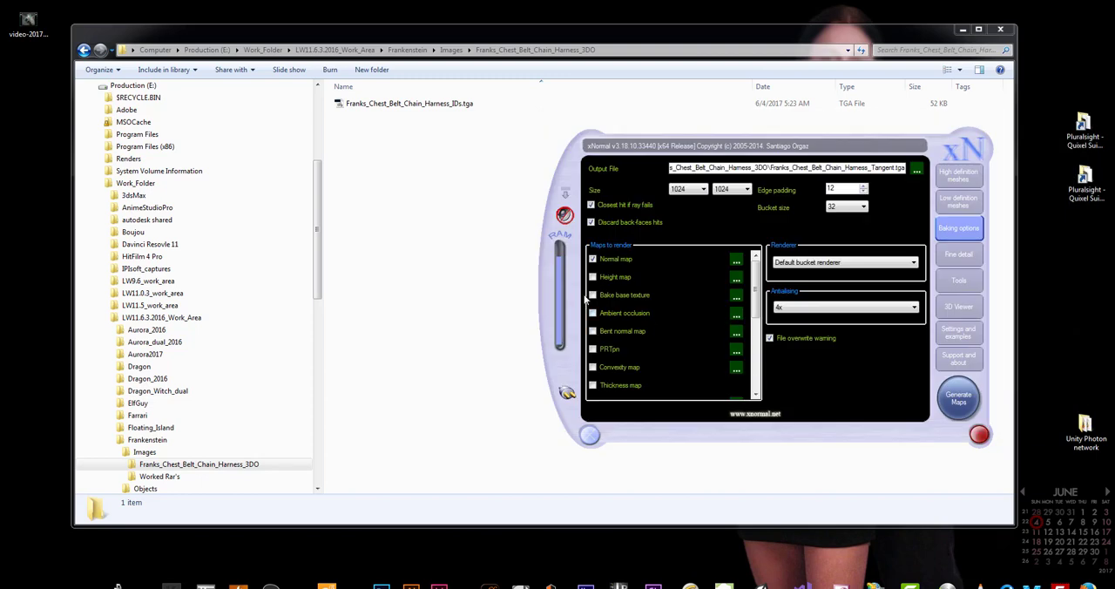
Check that the normal map uses tangent space, generate the map and close its preview
left_click(736, 259)
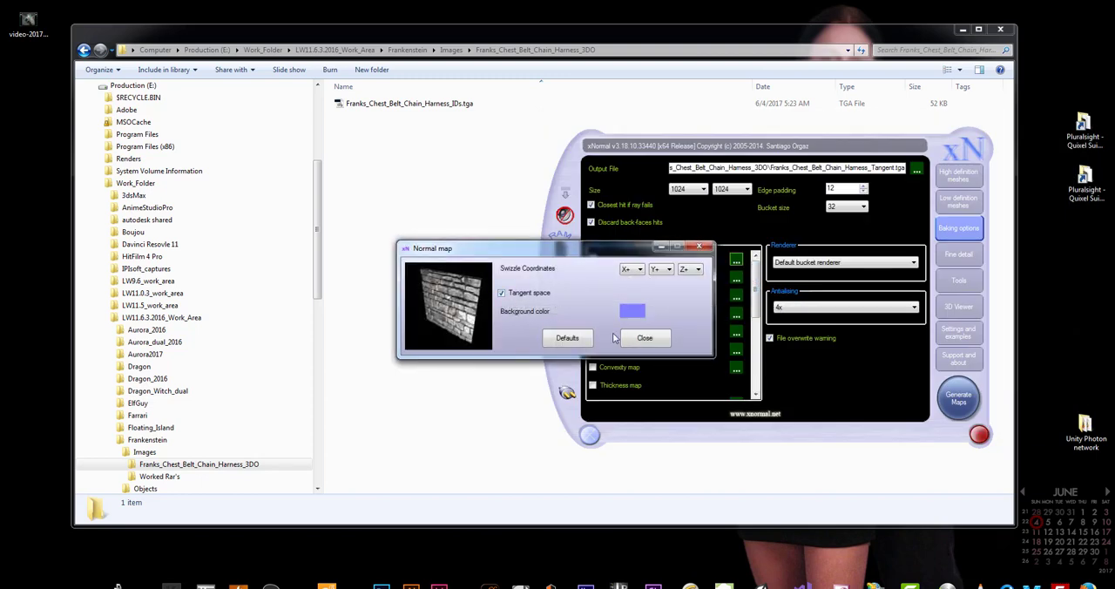
left_click(645, 338)
left_click_drag(755, 298, 780, 259)
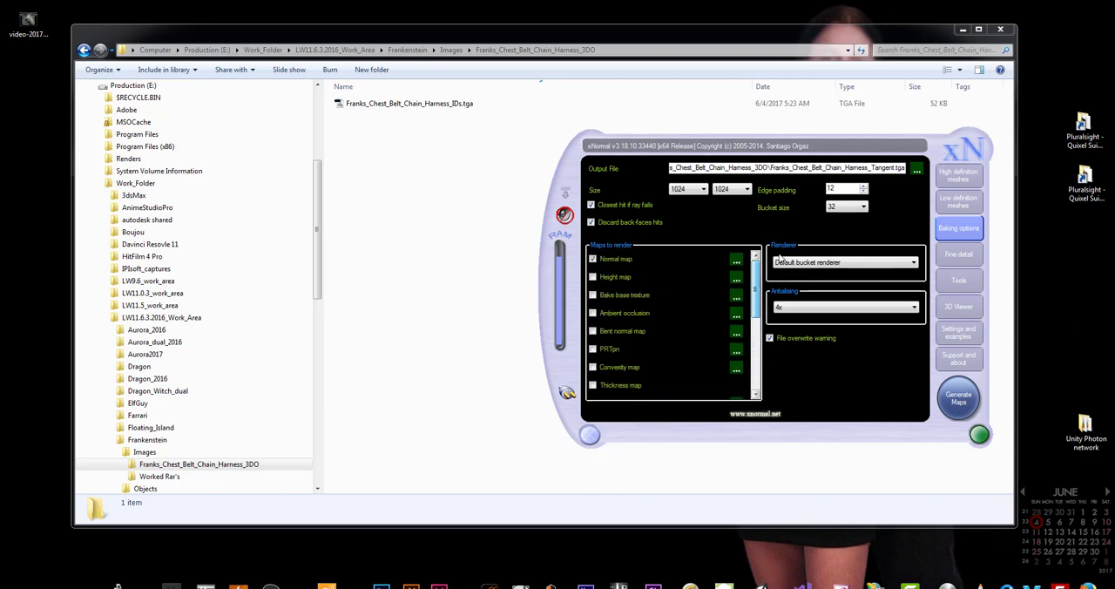
left_click(955, 397)
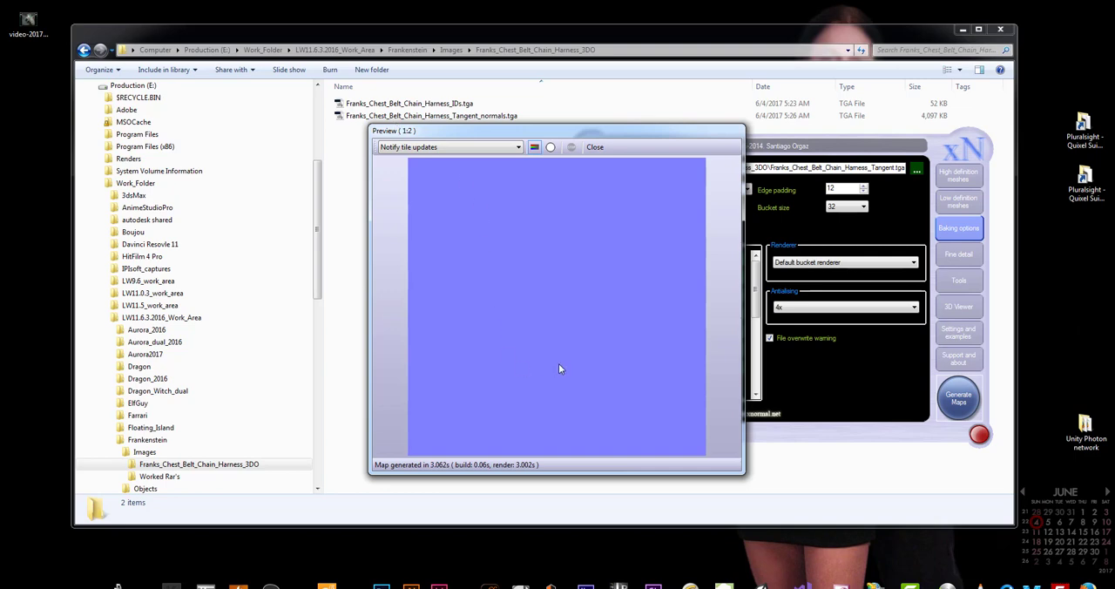
left_click(595, 147)
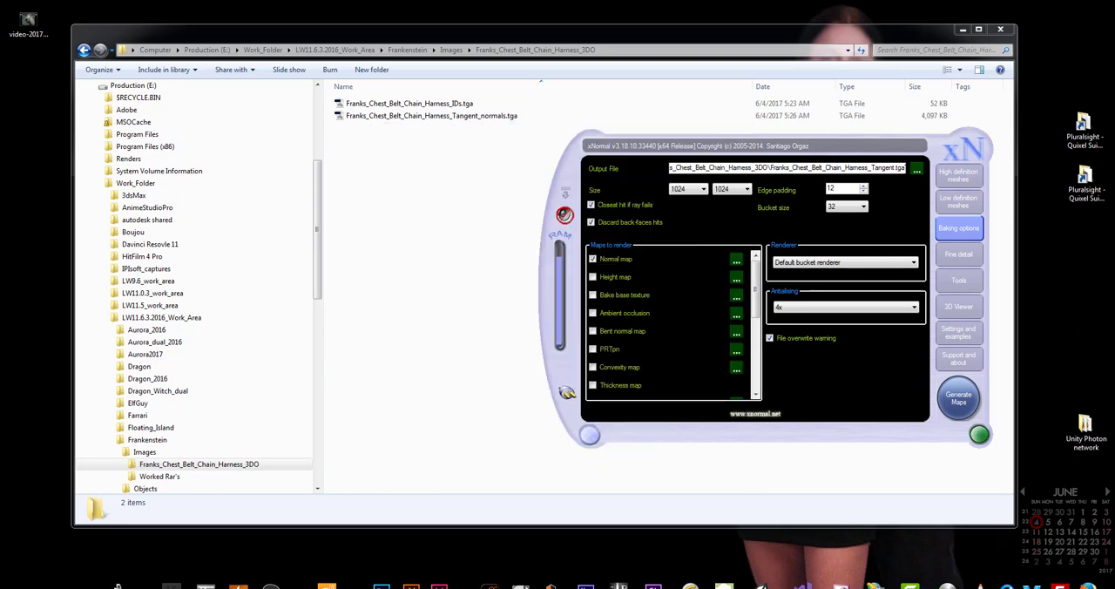
Change the output file to Franks_Chest_Belt_Chain_Harness in the same folder, dropping the Tangent_normals suffix
left_click(915, 169)
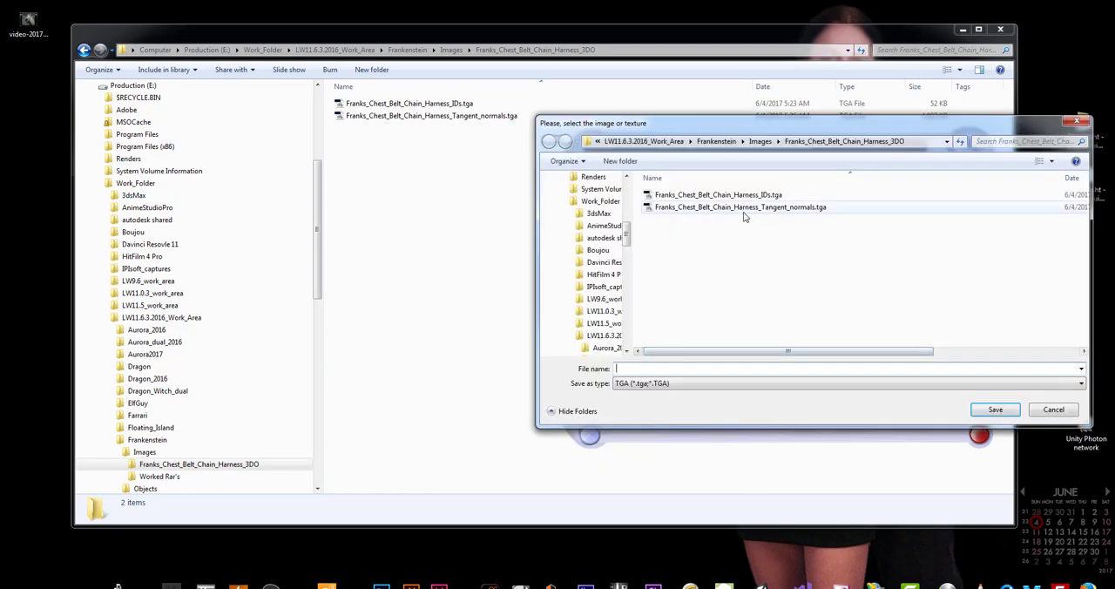
left_click(740, 208)
double_click(737, 369)
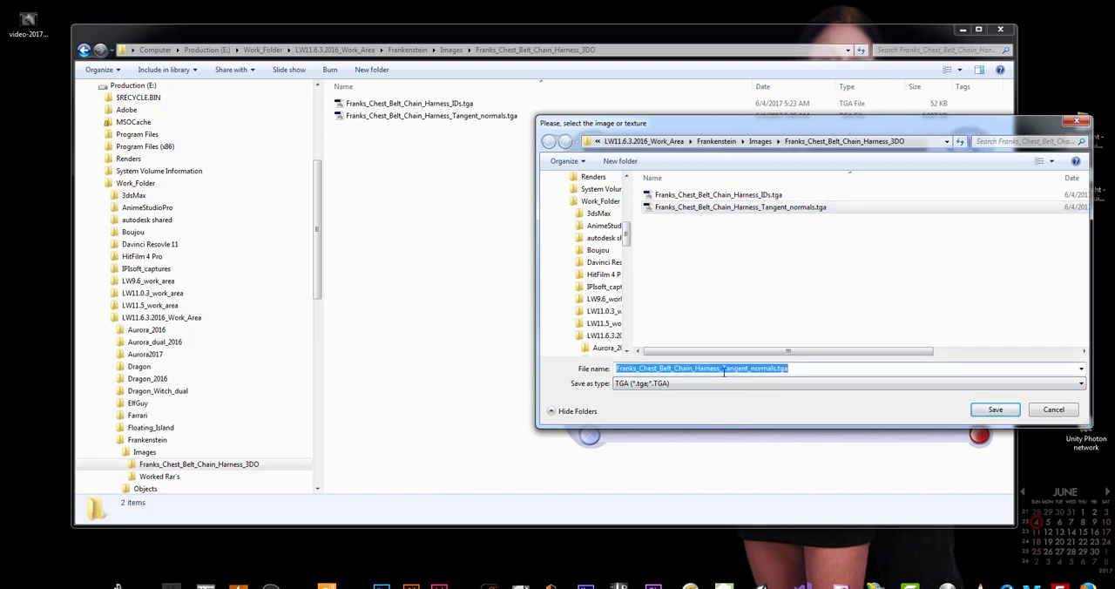
left_click_drag(720, 368, 870, 374)
key("BackSpace")
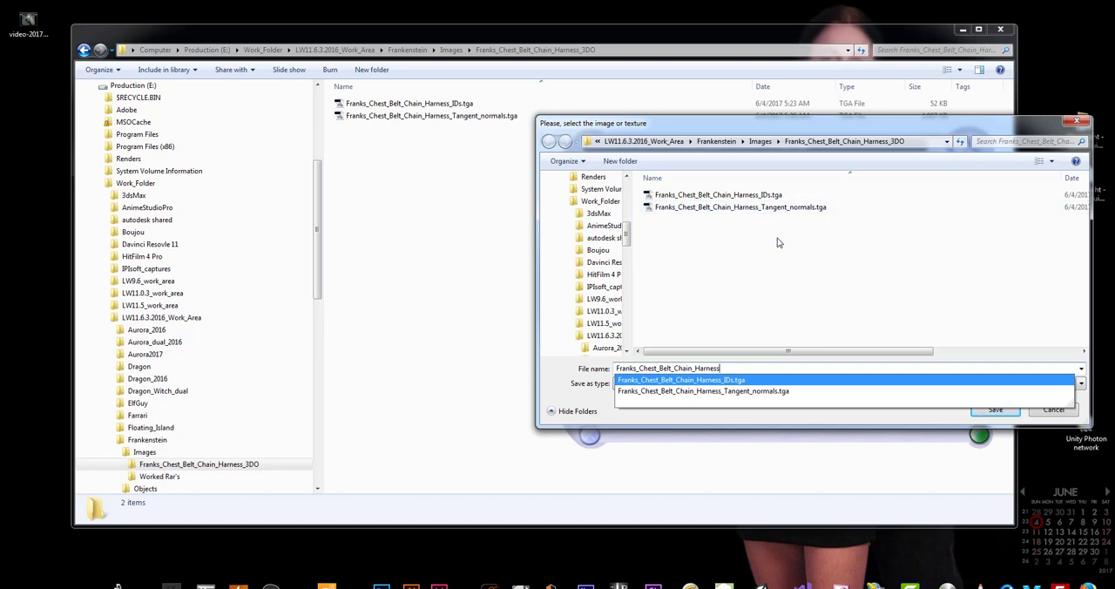
left_click(755, 308)
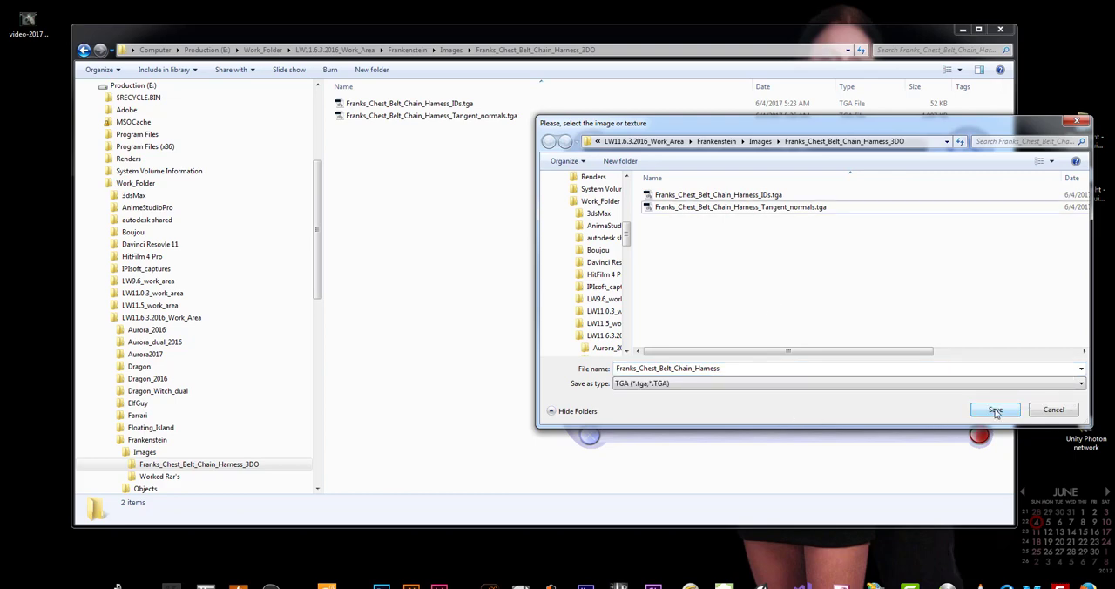
left_click(995, 411)
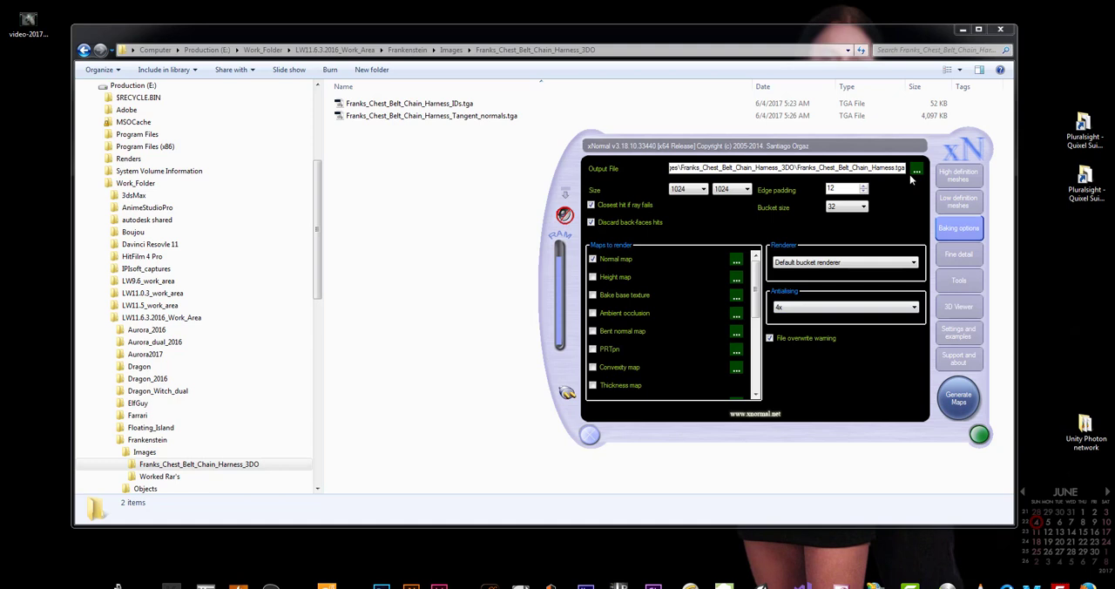
Turn off tangent space for the normal map, generate the object-space version and close its preview
left_click(735, 261)
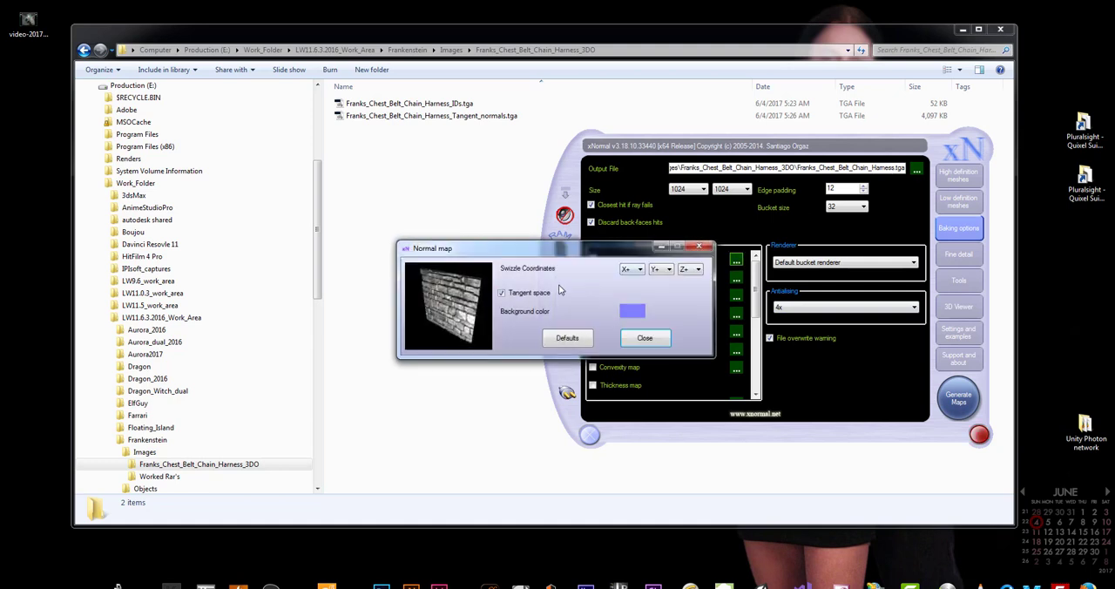
left_click(644, 338)
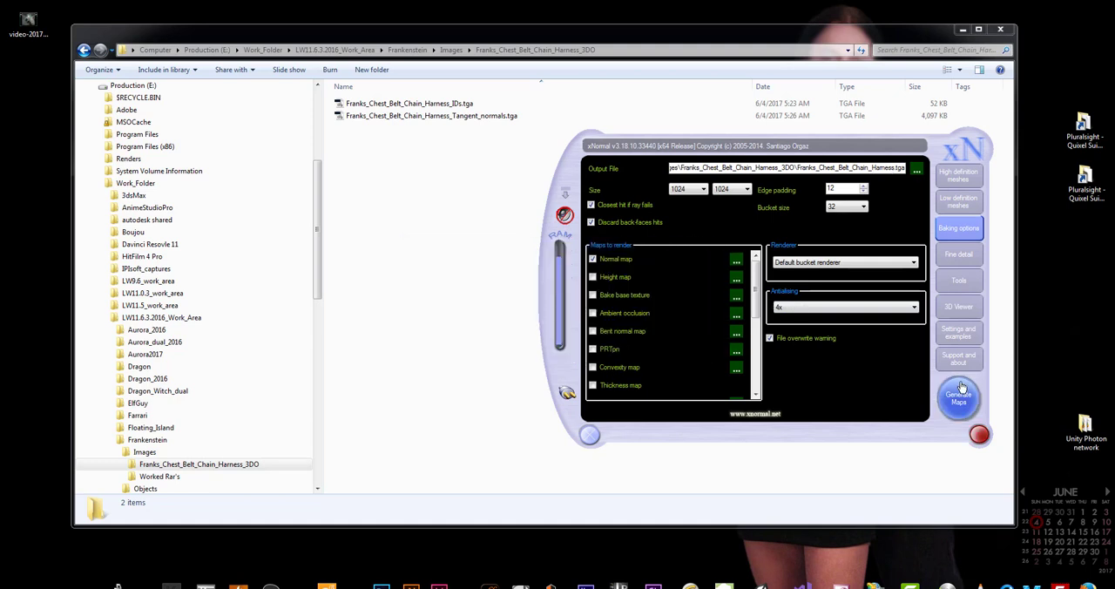
left_click(961, 403)
left_click_drag(609, 137, 417, 135)
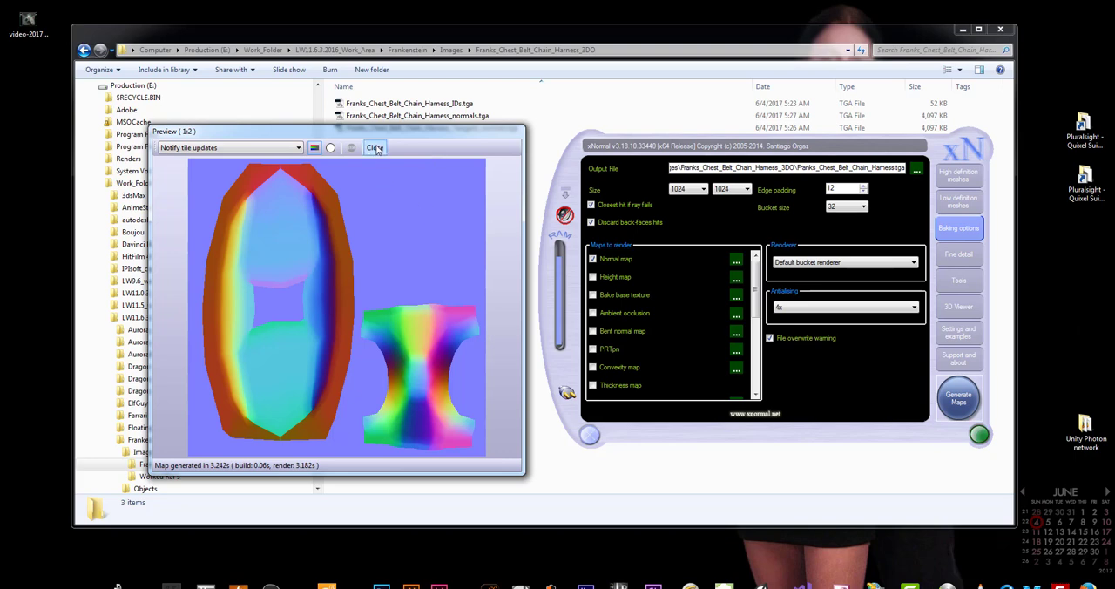
left_click(374, 148)
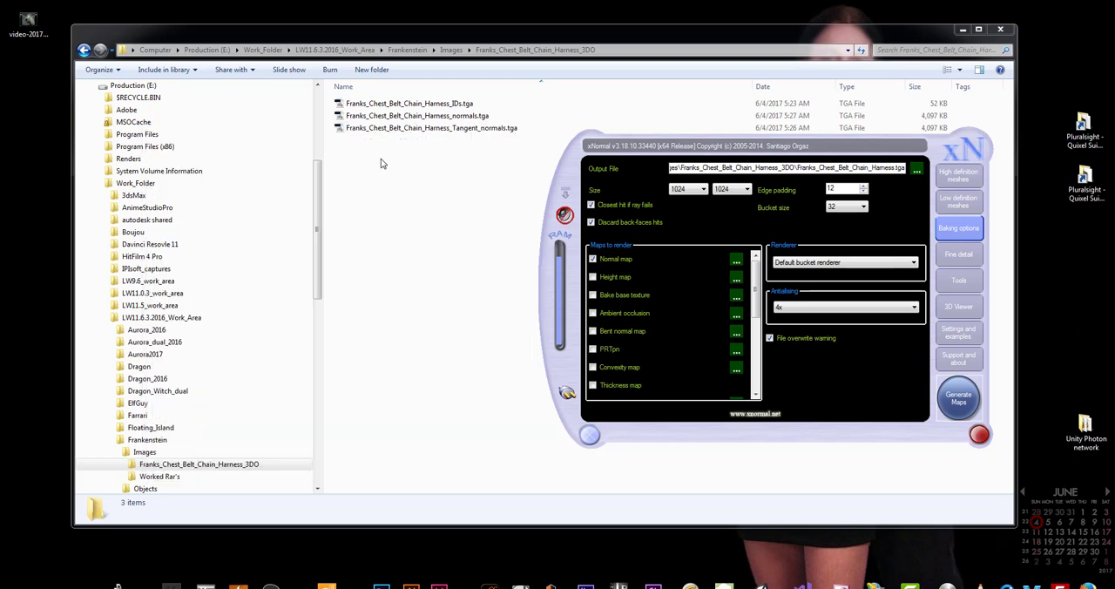
Turn off the normal map, enable ambient occlusion and generate that map, moving its preview clear of the settings
left_click(593, 259)
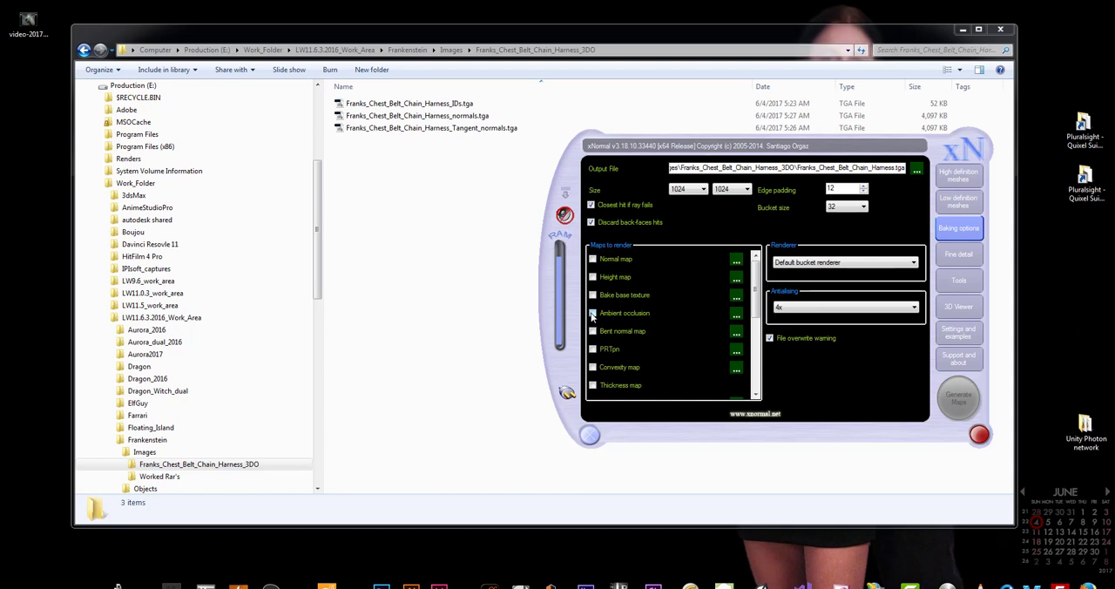
left_click(592, 314)
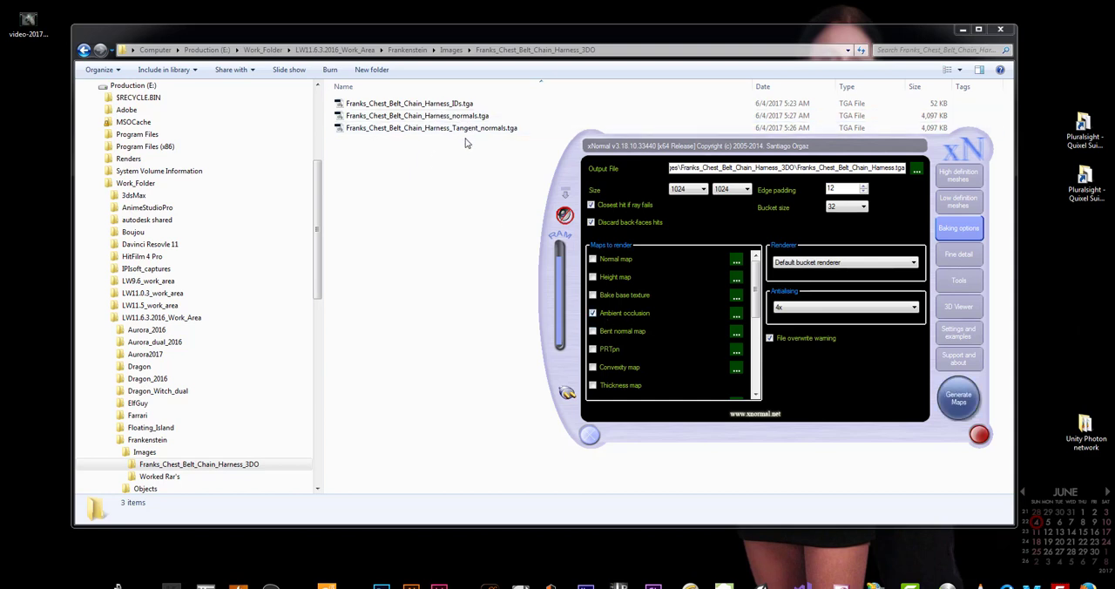
left_click(959, 403)
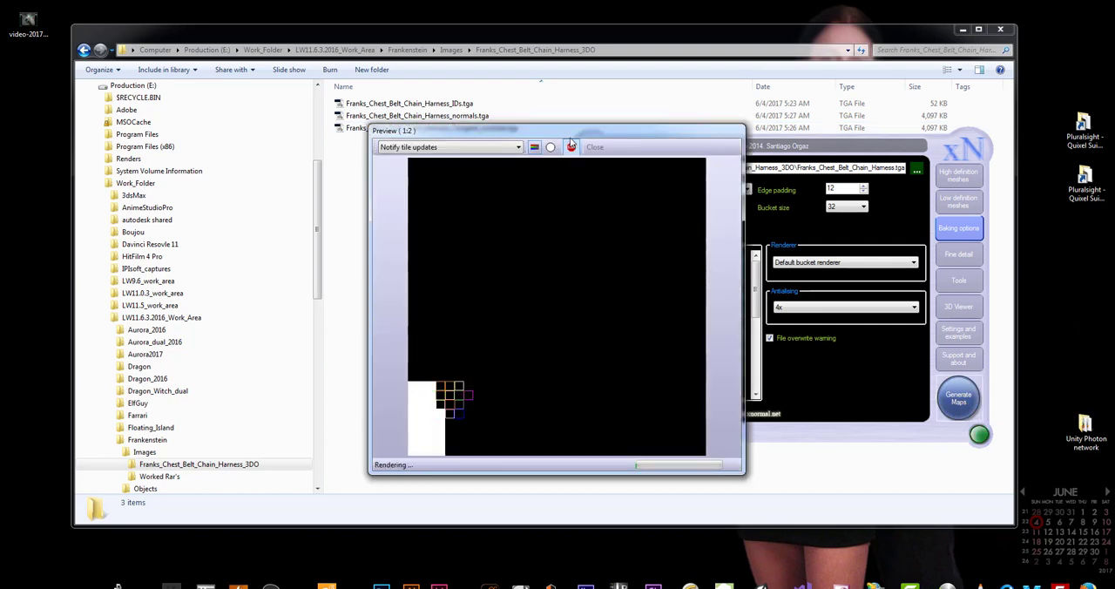
left_click_drag(564, 139, 341, 154)
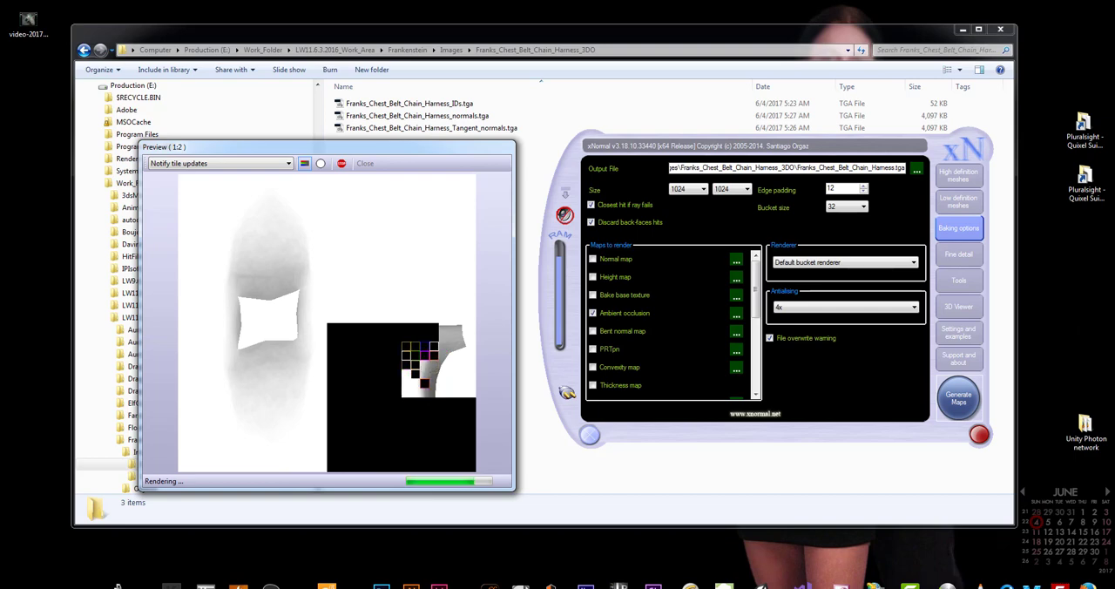
Check the CPU load in Task Manager's performance graphs while the ambient occlusion map renders, keeping the render preview in view
right_click(984, 582)
left_click(1014, 583)
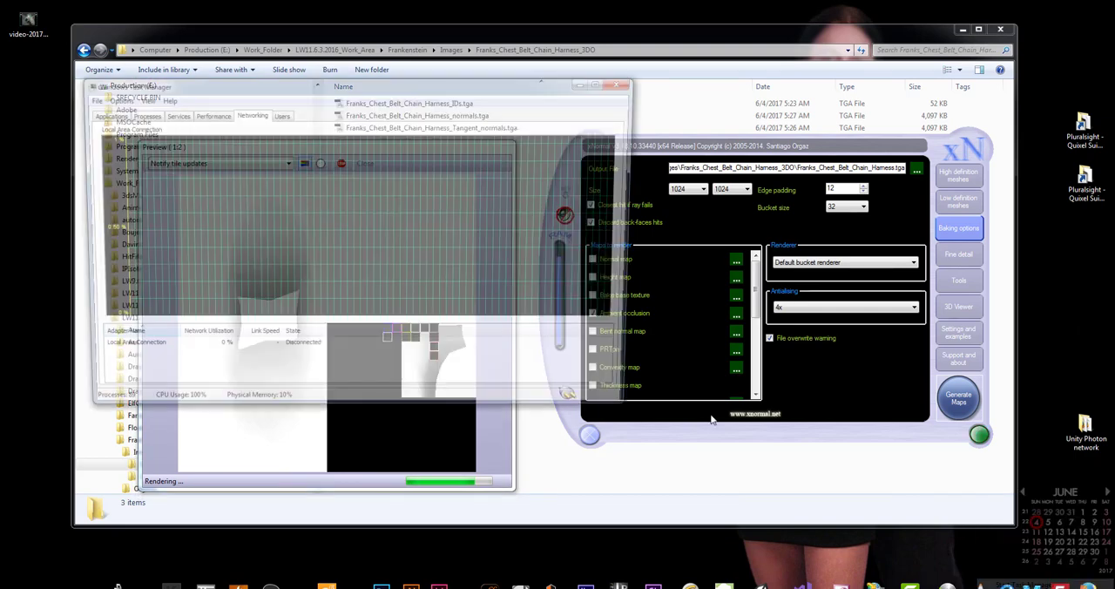
left_click(207, 113)
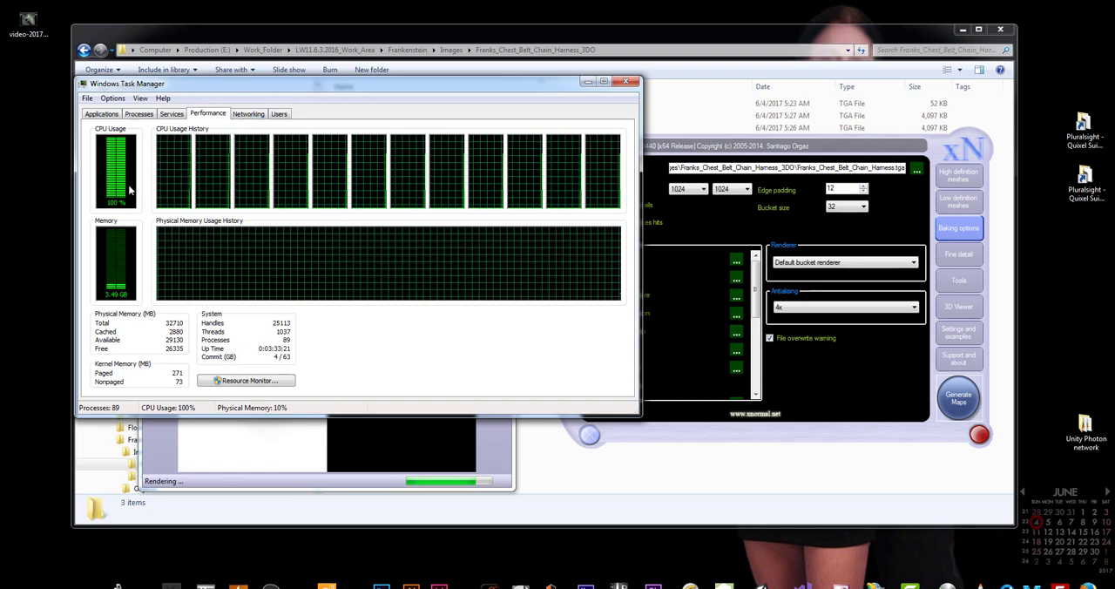
left_click_drag(228, 91, 202, 77)
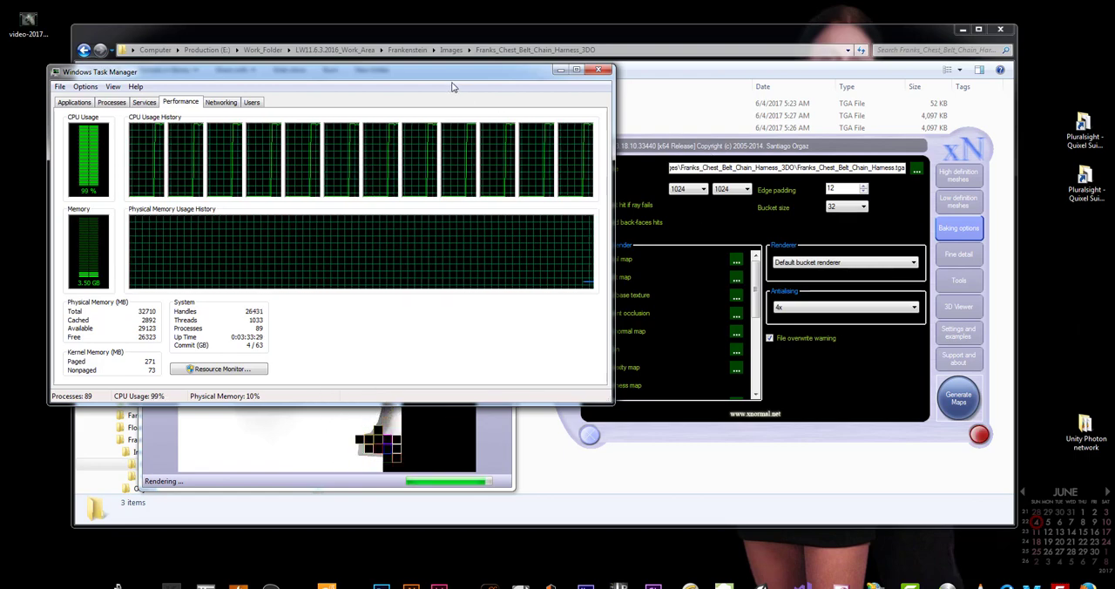
left_click_drag(450, 81, 452, 28)
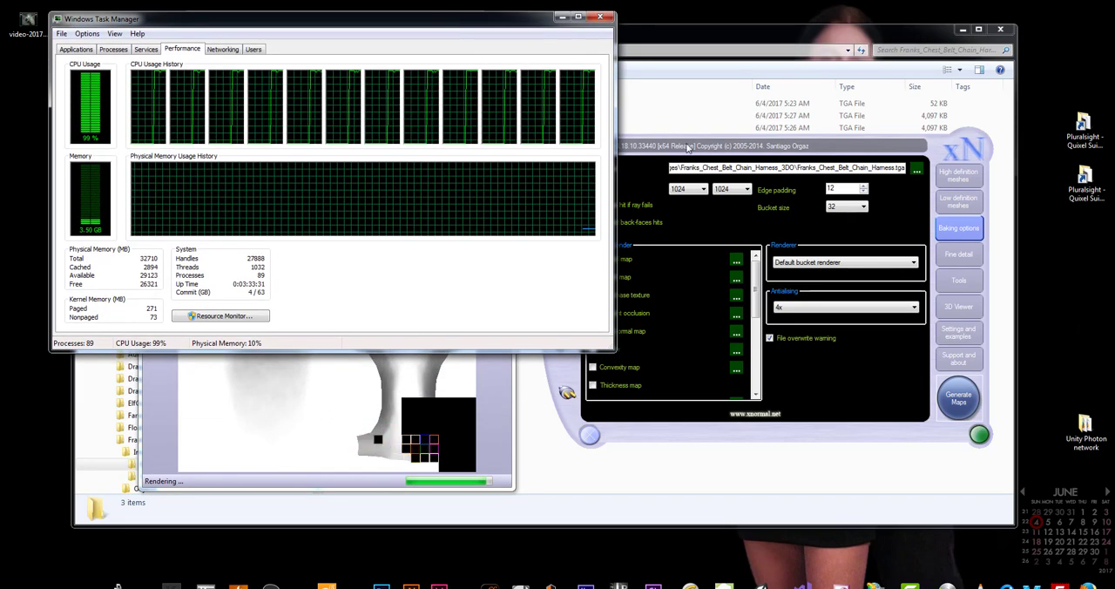
left_click(718, 225)
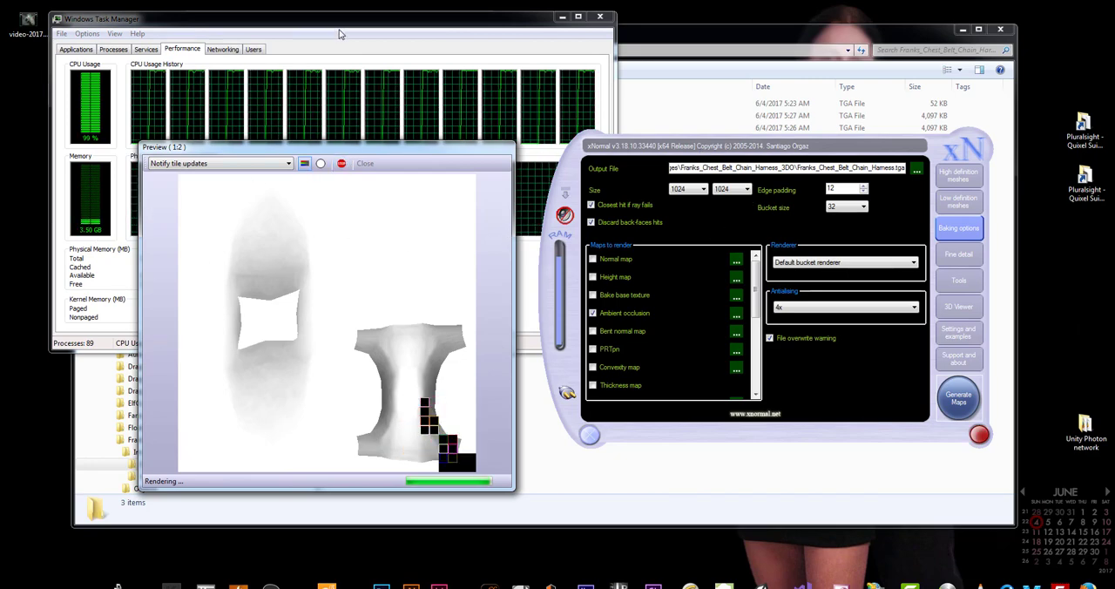
left_click_drag(342, 25, 332, 22)
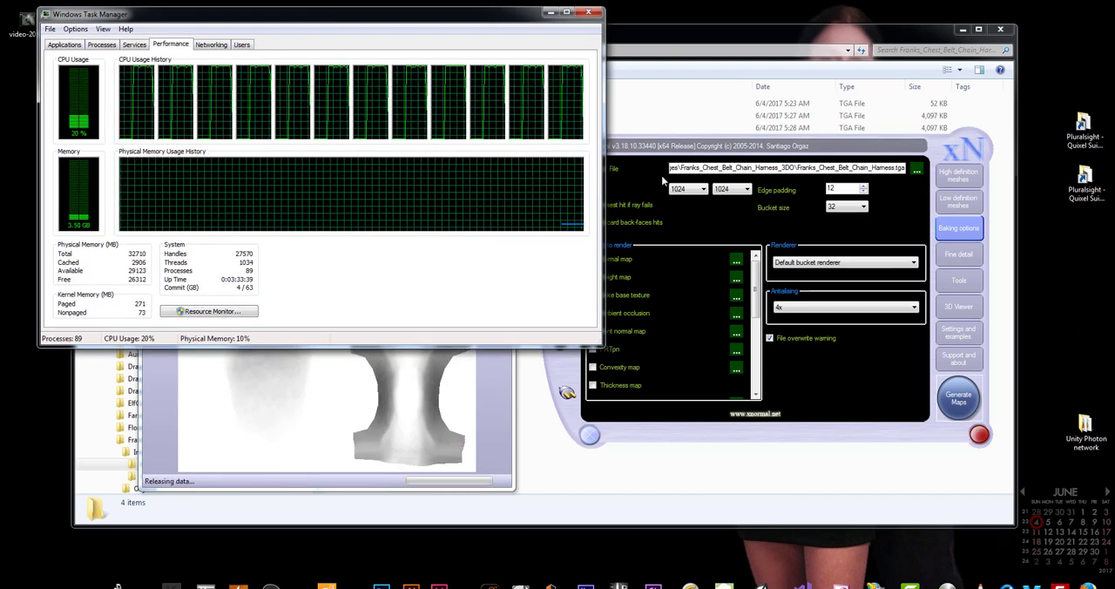
left_click(688, 147)
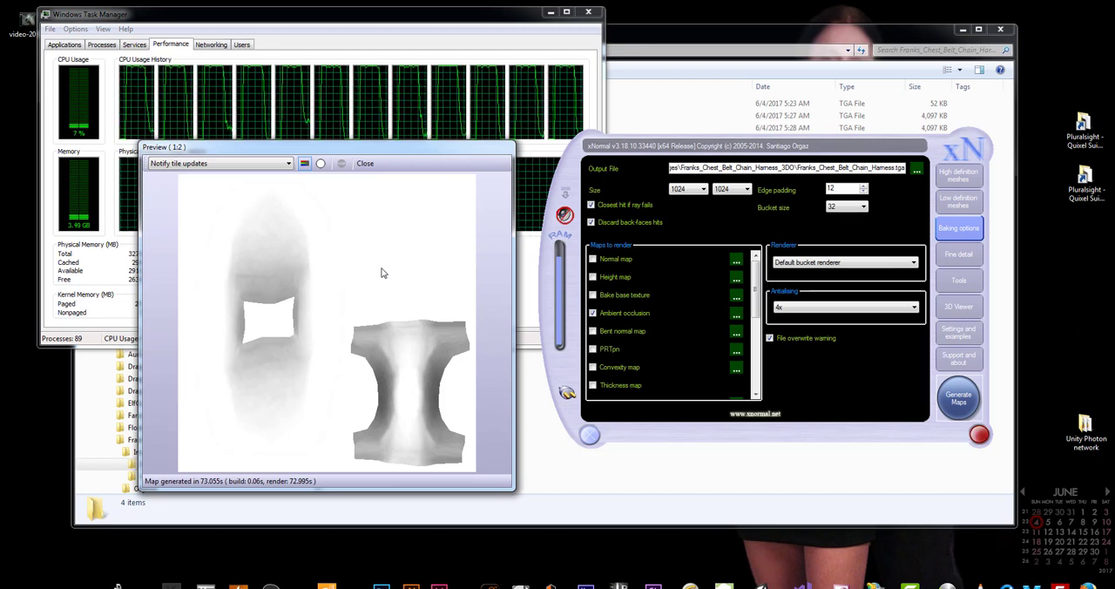
Close the ambient occlusion preview, generate only the curvature map and close its preview as well
left_click(365, 163)
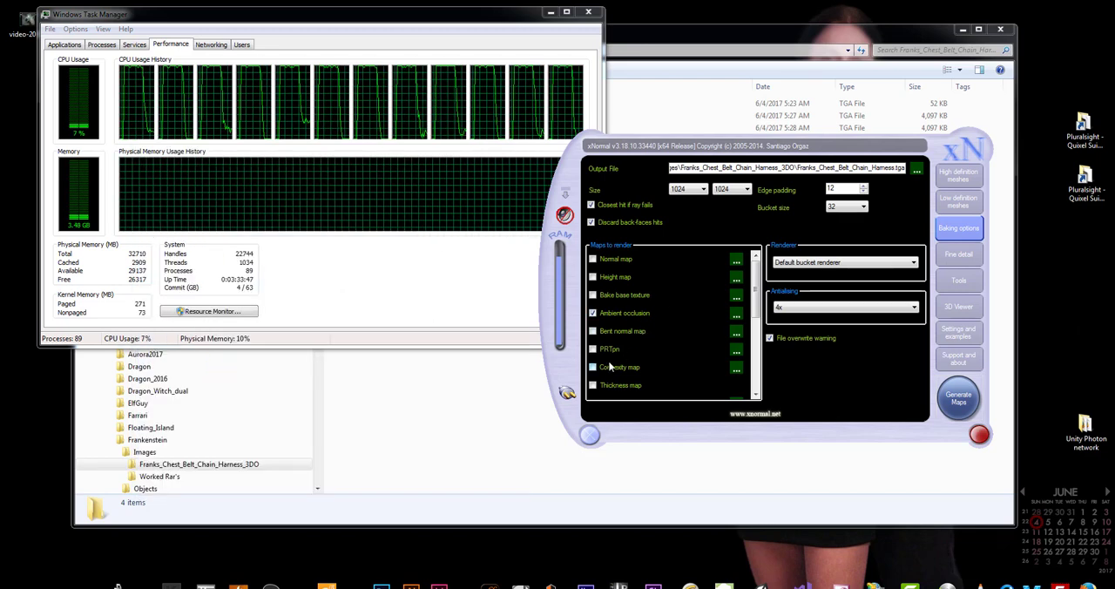
left_click(592, 313)
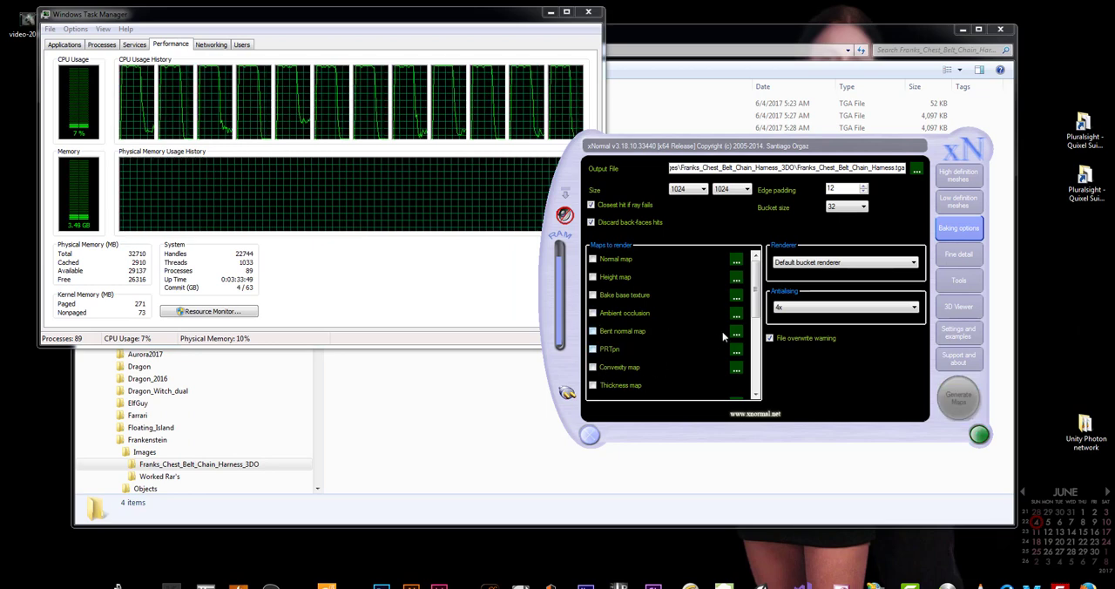
scroll(722, 336, "down", 5)
left_click(593, 331)
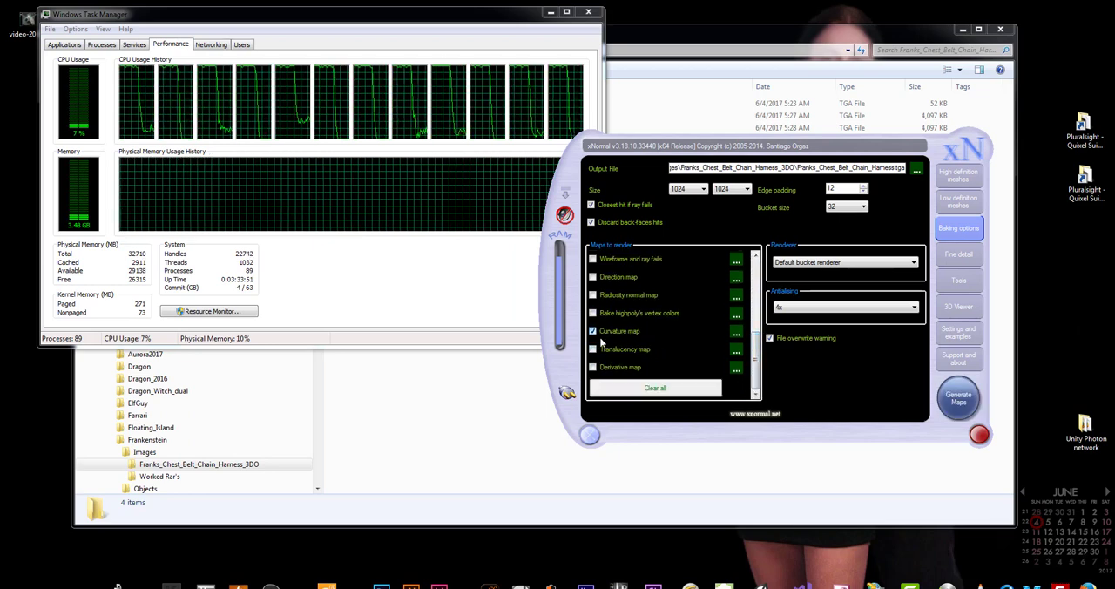
left_click(958, 397)
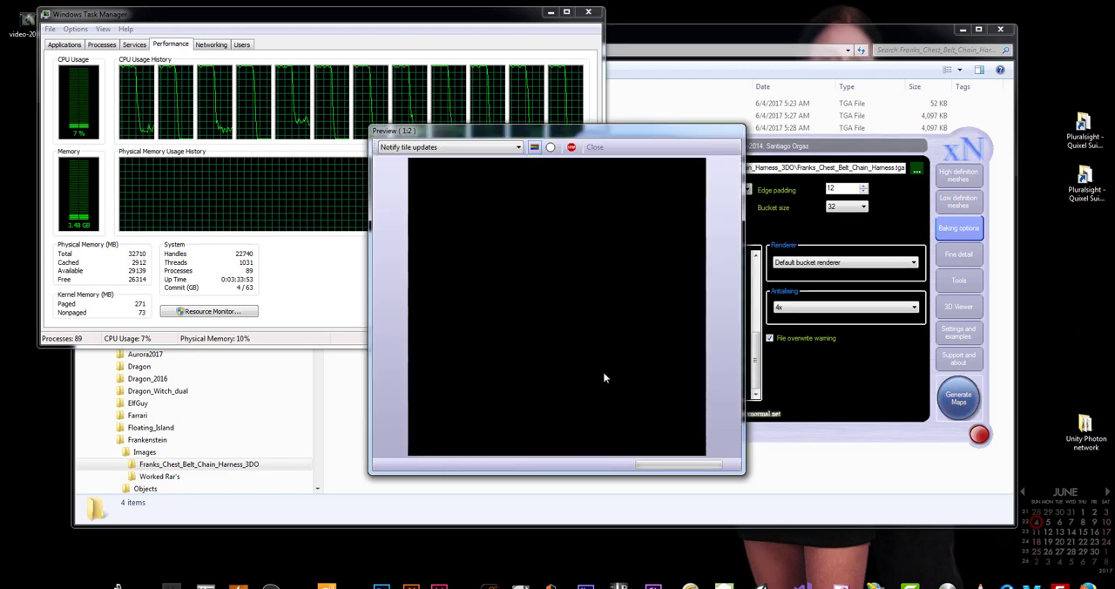
left_click_drag(612, 139, 399, 169)
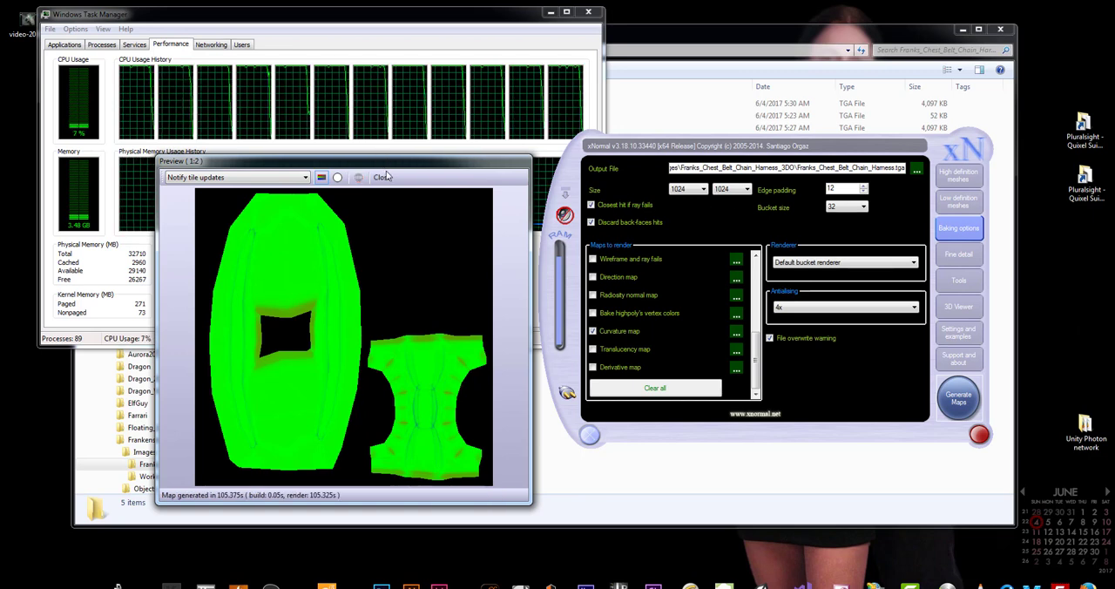
left_click_drag(387, 171, 355, 162)
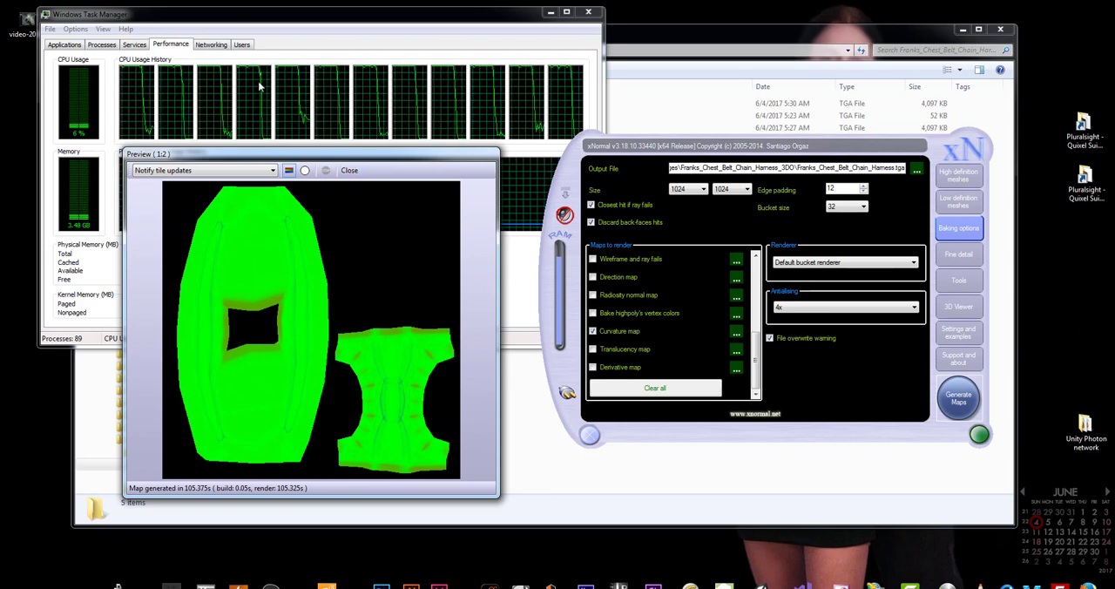
left_click(349, 170)
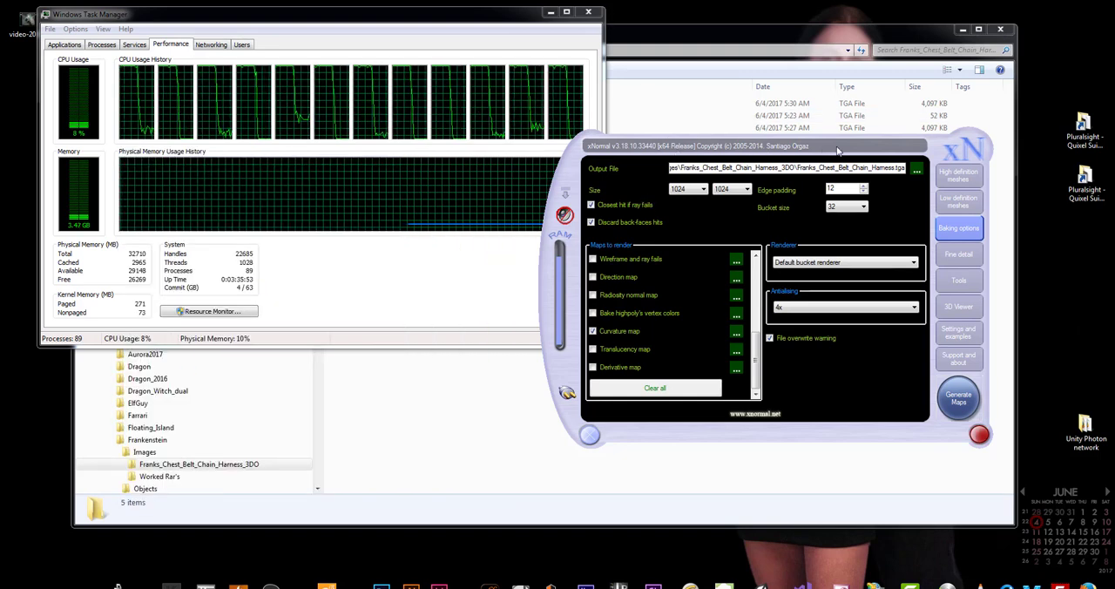
Swap the curvature map for the normal map in the maps to render and set the output size to 2048 x 2048
left_click_drag(837, 151, 830, 159)
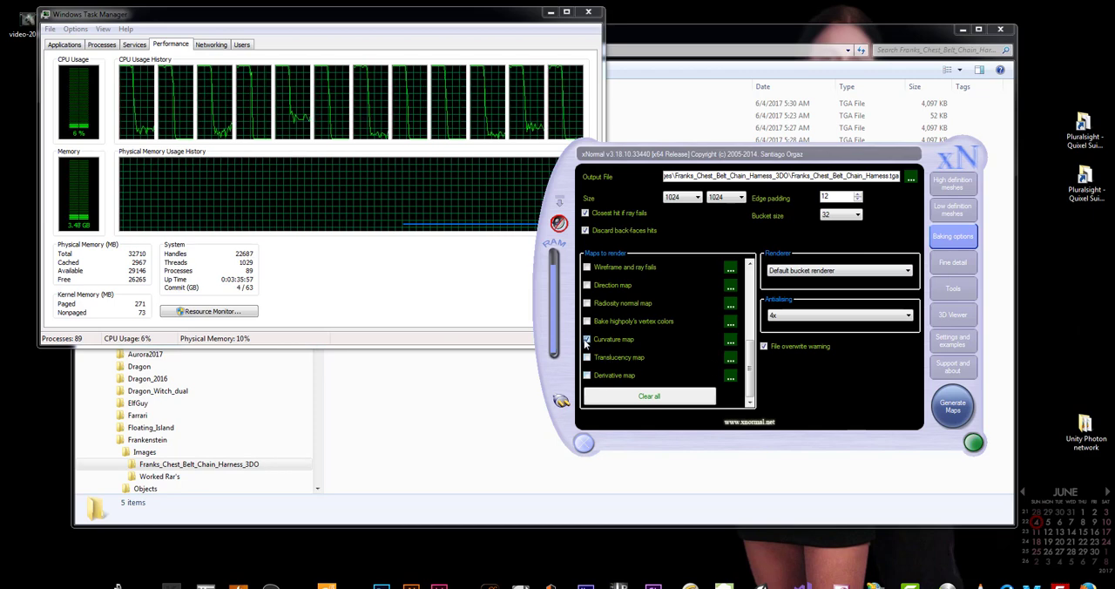
scroll(610, 313, "up", 5)
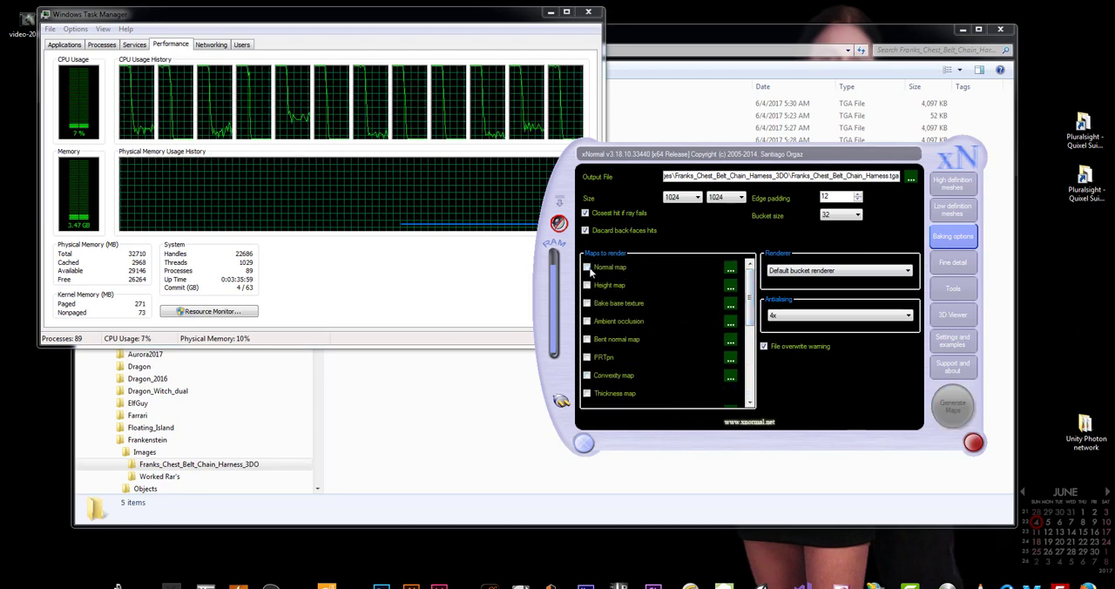
left_click(589, 268)
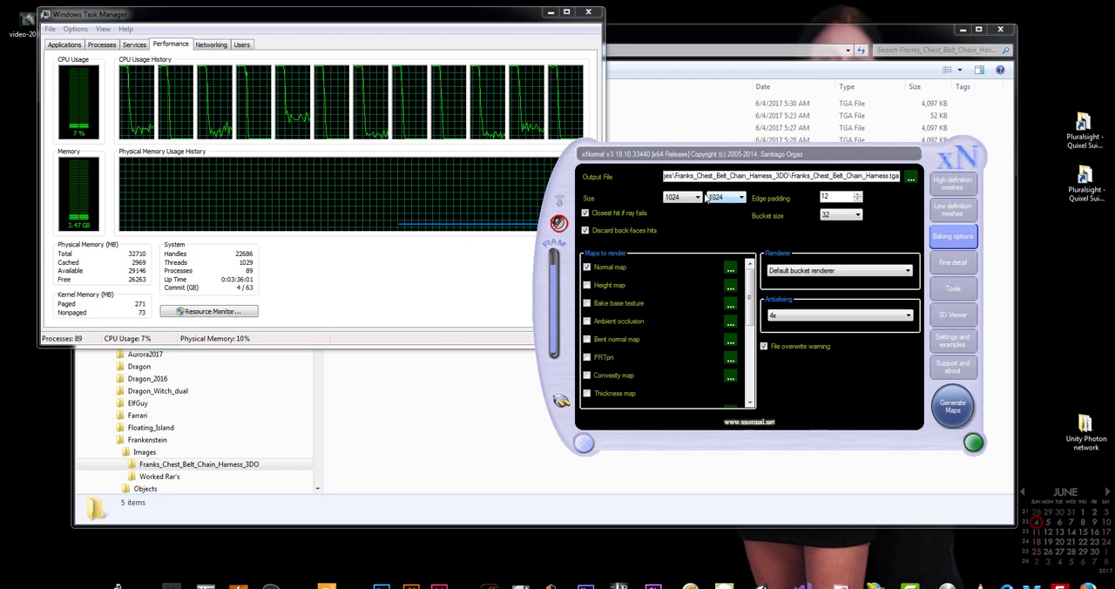
left_click(687, 199)
left_click(674, 255)
left_click(683, 199)
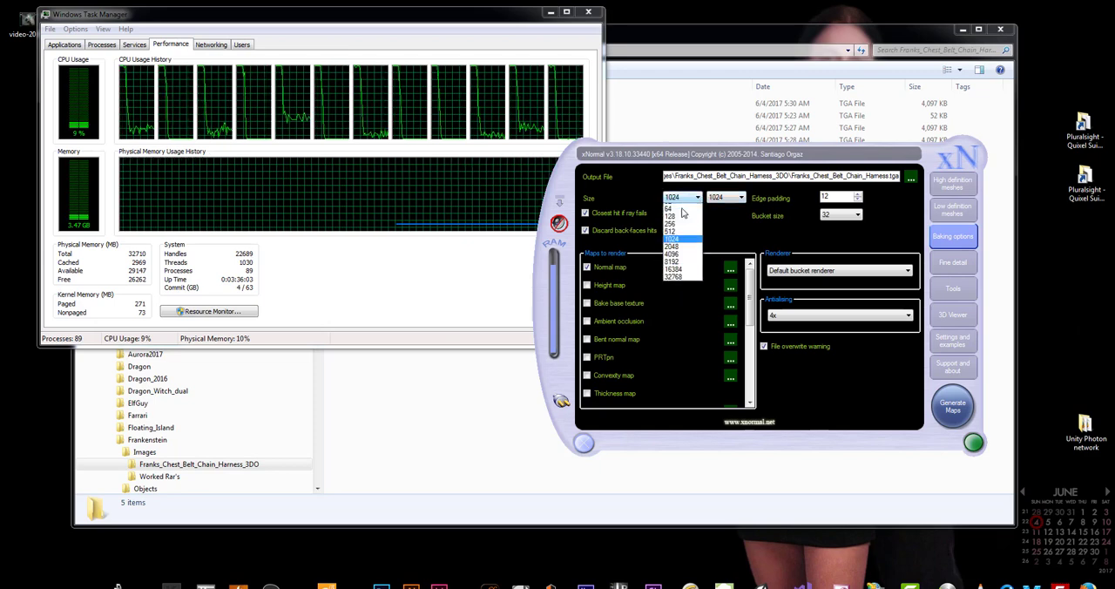
left_click(671, 247)
left_click(734, 198)
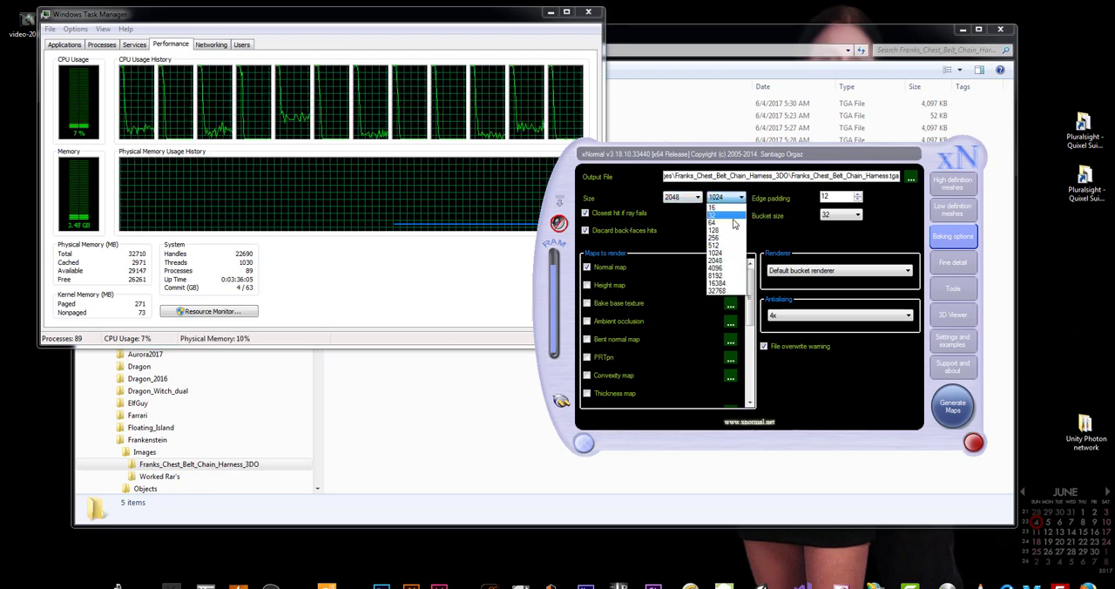
left_click(715, 260)
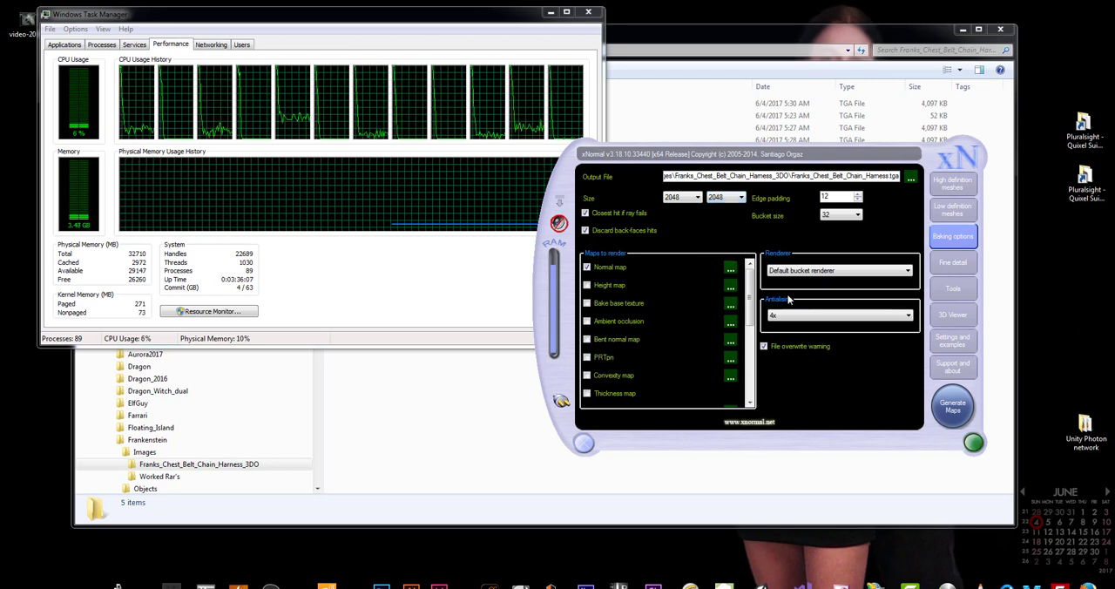
Clear all meshes from the high definition mesh list and exit xNormal
left_click(948, 214)
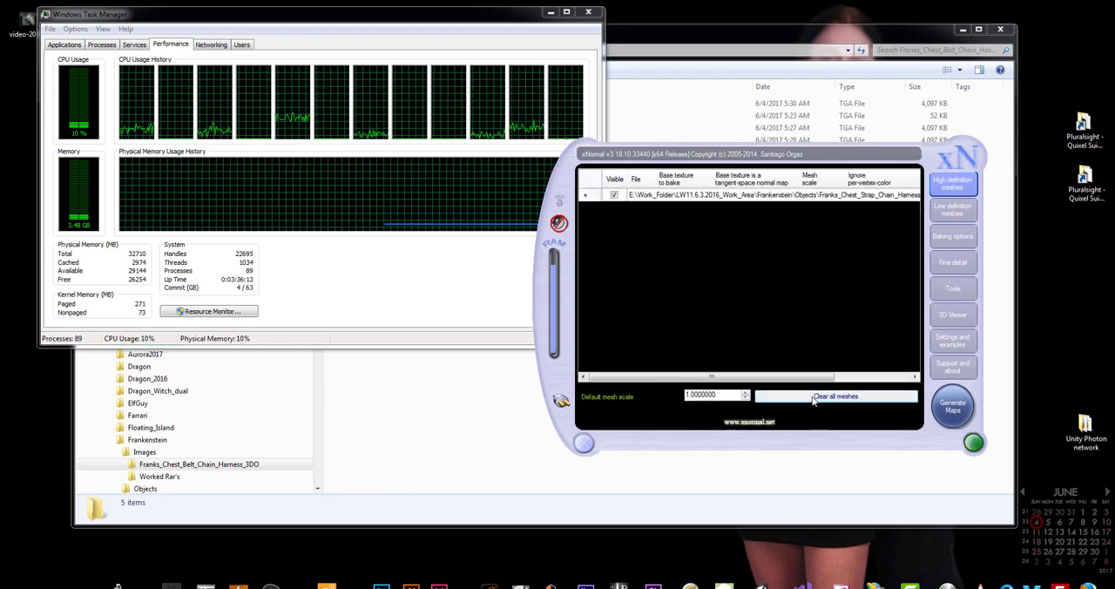
left_click(813, 397)
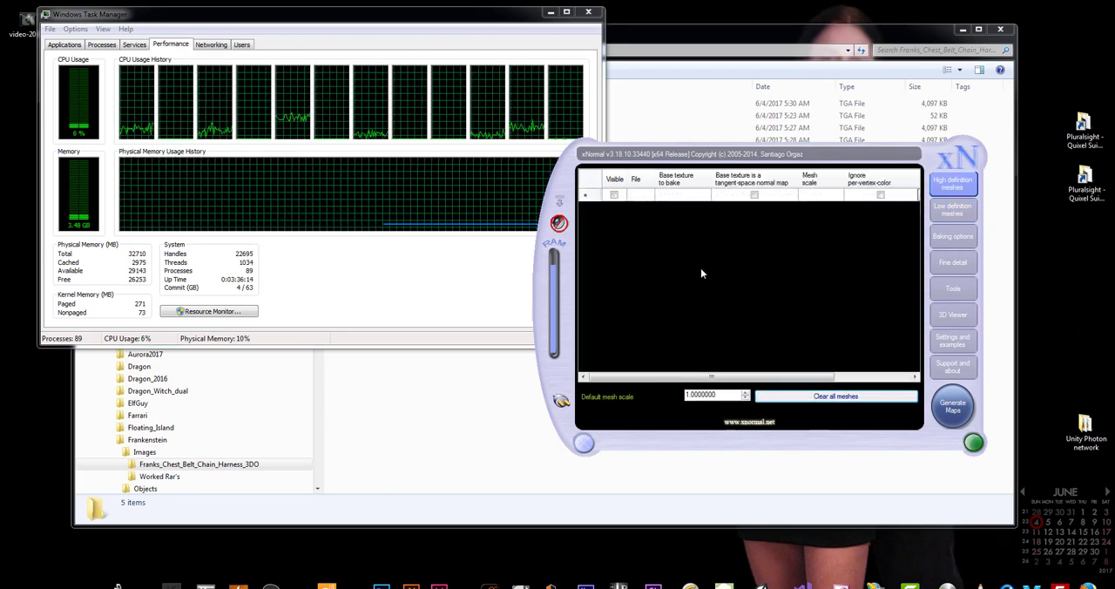
left_click(584, 443)
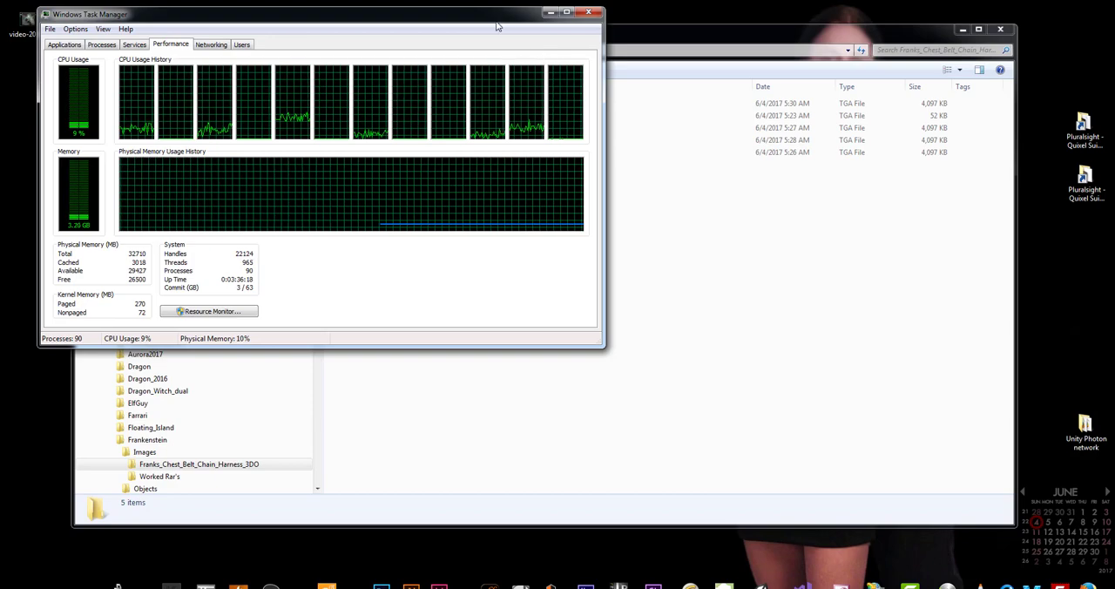
Close Task Manager and review the baked TGA maps in the Franks_Chest_Belt_Chain_Harness_3DO folder
left_click_drag(494, 21, 659, 188)
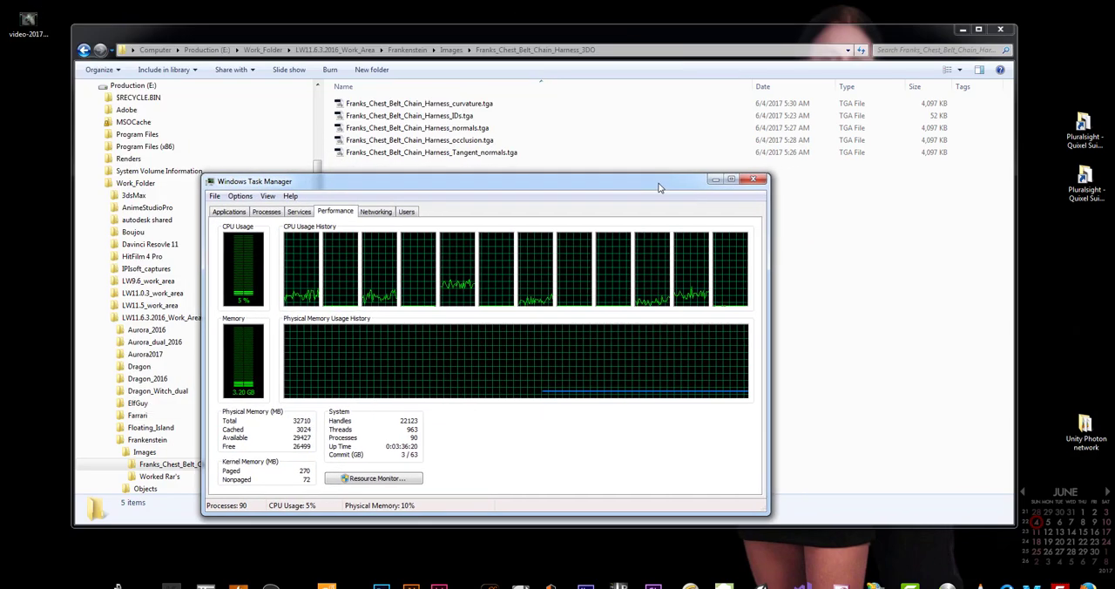
left_click(753, 180)
left_click_drag(497, 186, 408, 99)
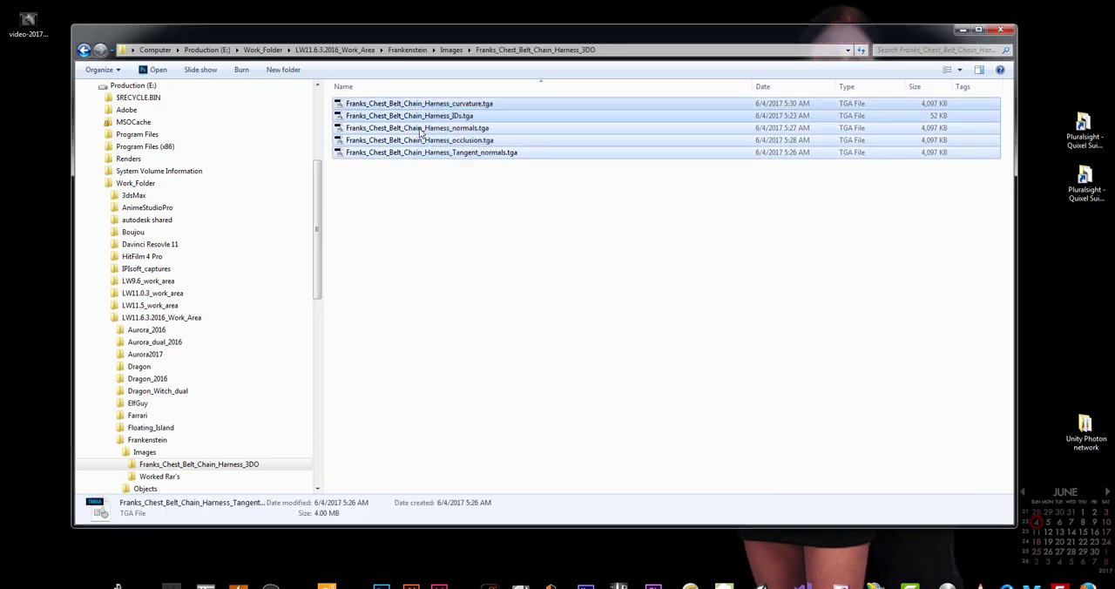
left_click(375, 181)
left_click(400, 154)
left_click(418, 245)
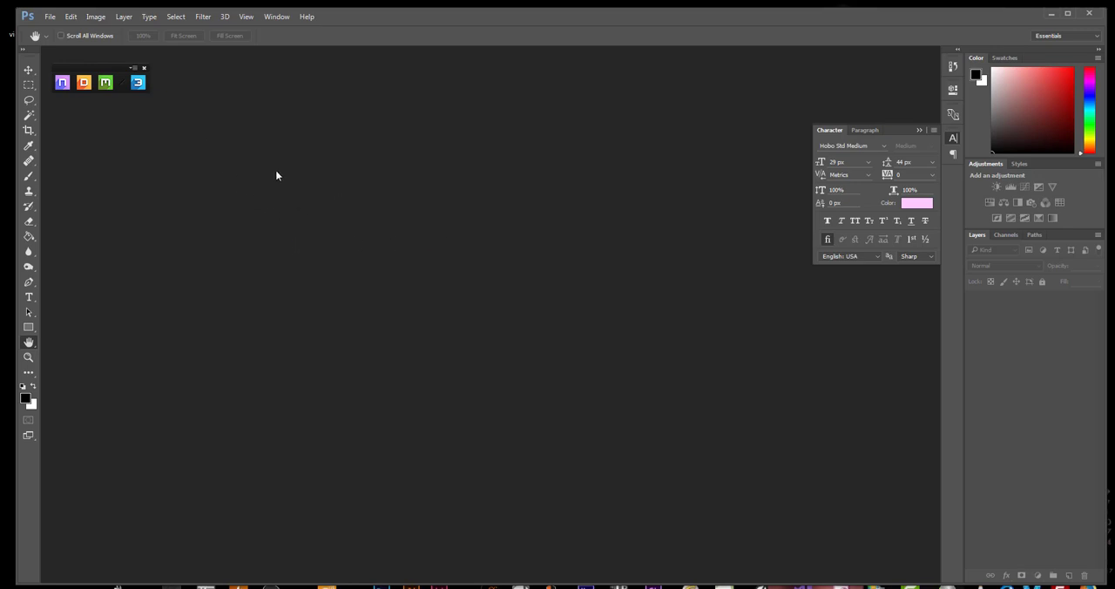
Open the DDO Base Creator and load Franks_Chest_Strap_Chain_Harness.obj from the Frankenstein Objects folder as the mesh
left_click_drag(98, 71, 99, 66)
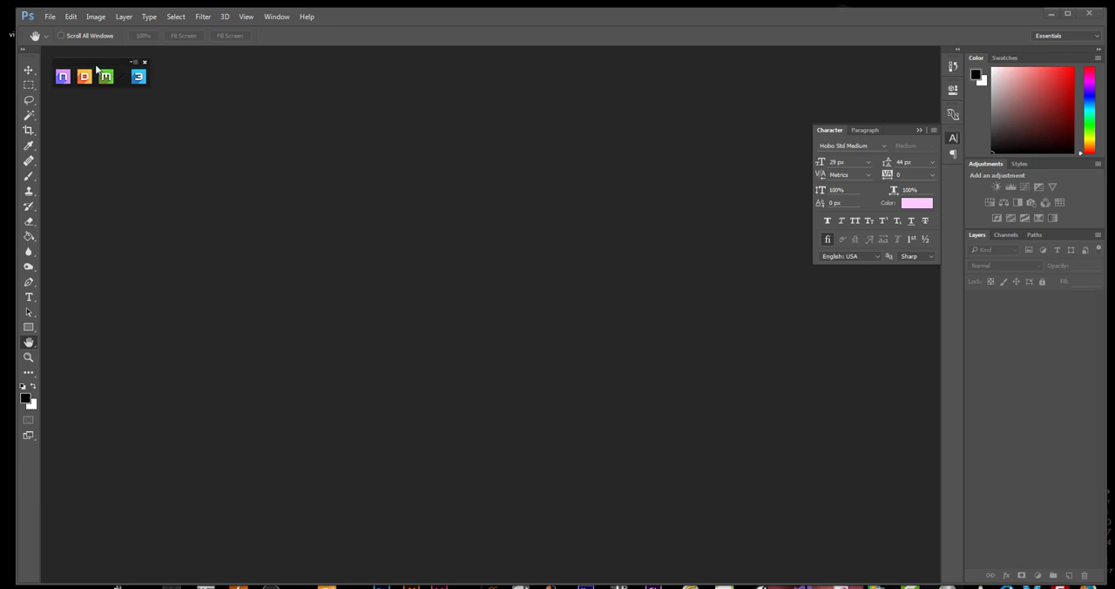
left_click_drag(96, 67, 92, 64)
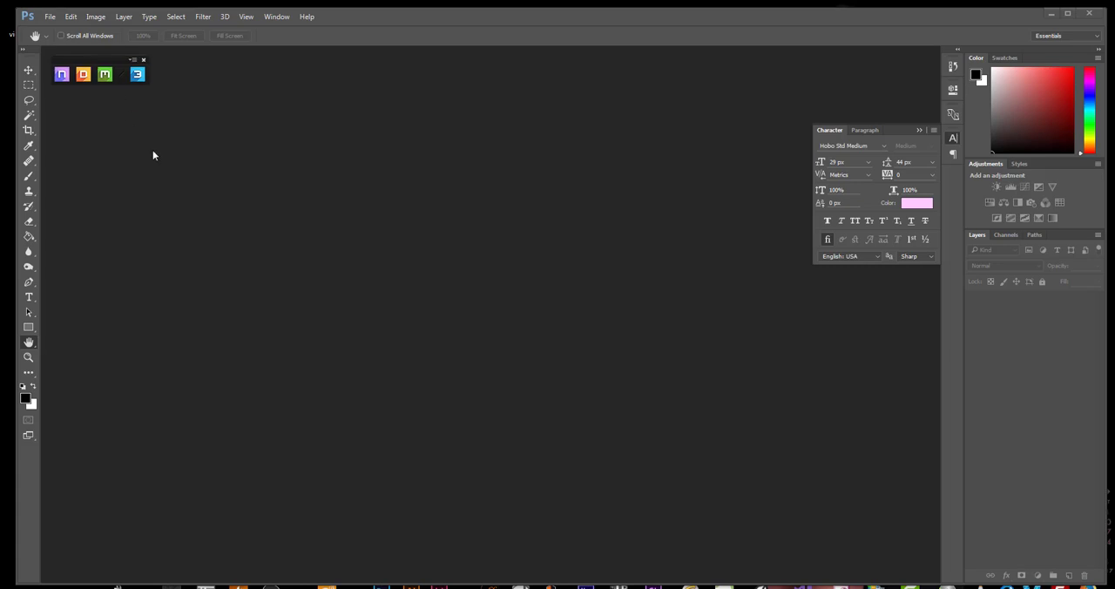
left_click(89, 87)
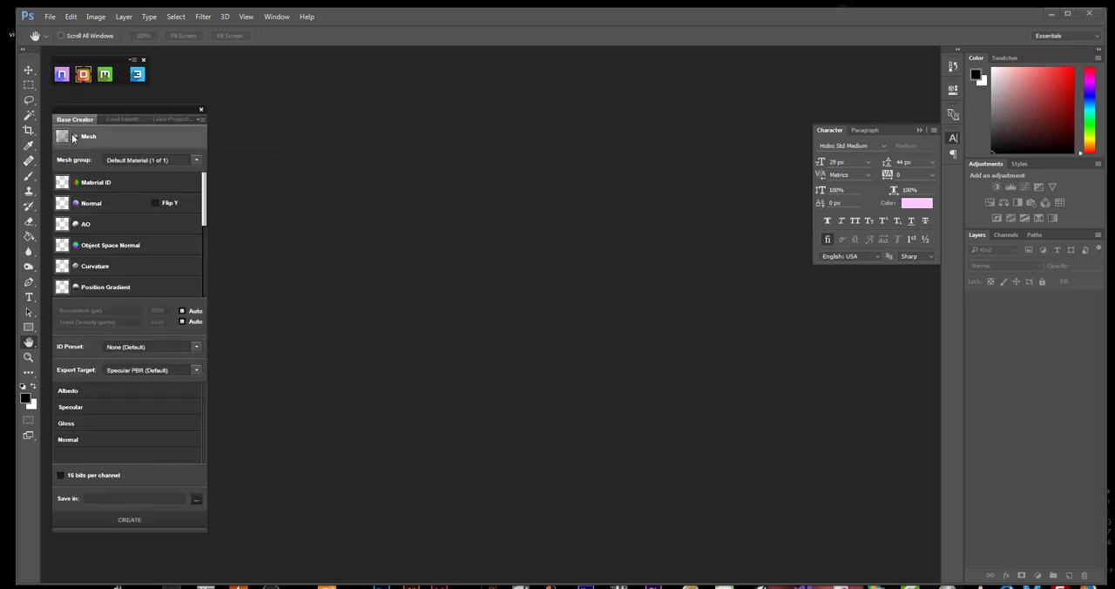
mouse_move(78, 136)
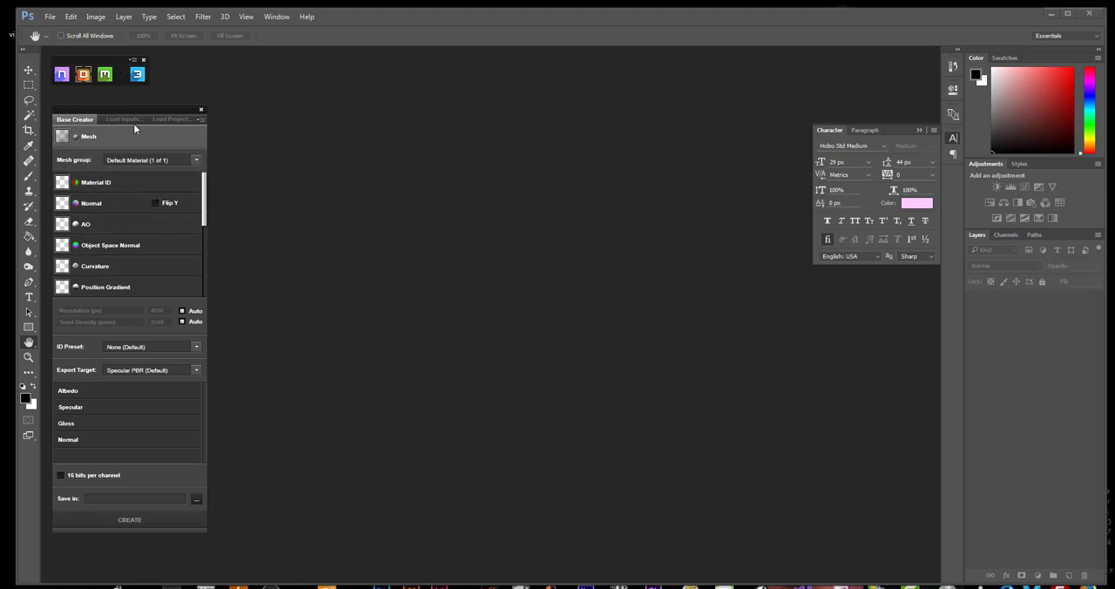
left_click(77, 136)
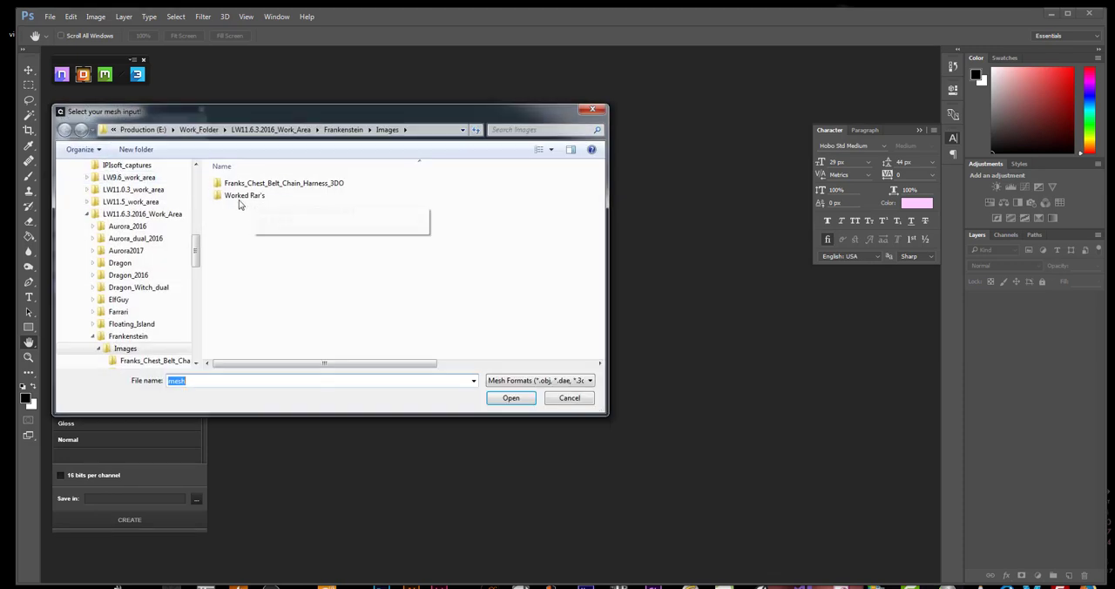
left_click(98, 348)
left_click(124, 360)
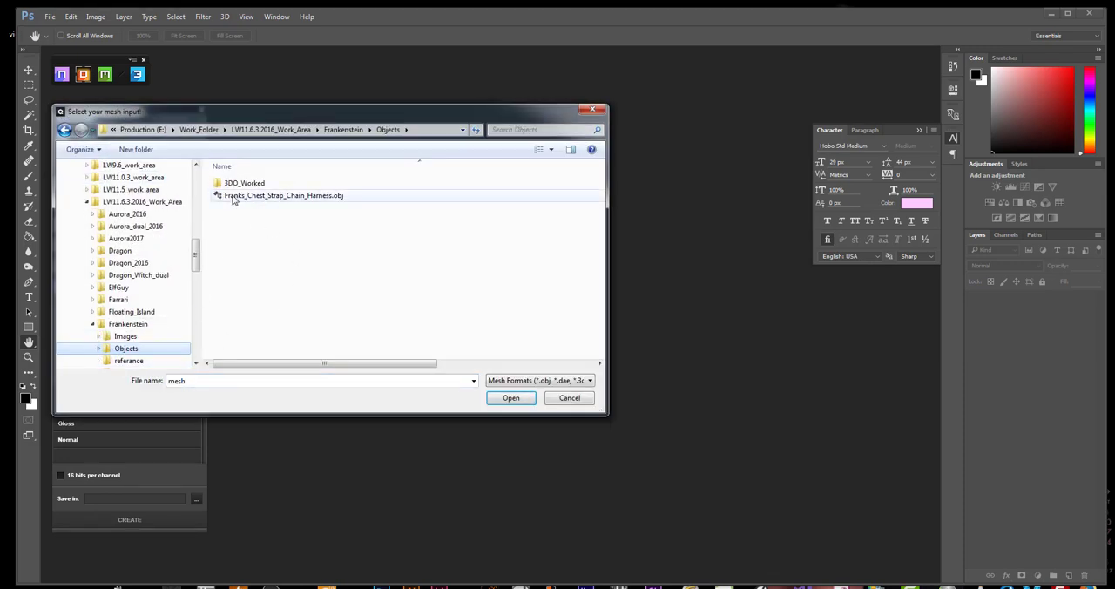
double_click(253, 195)
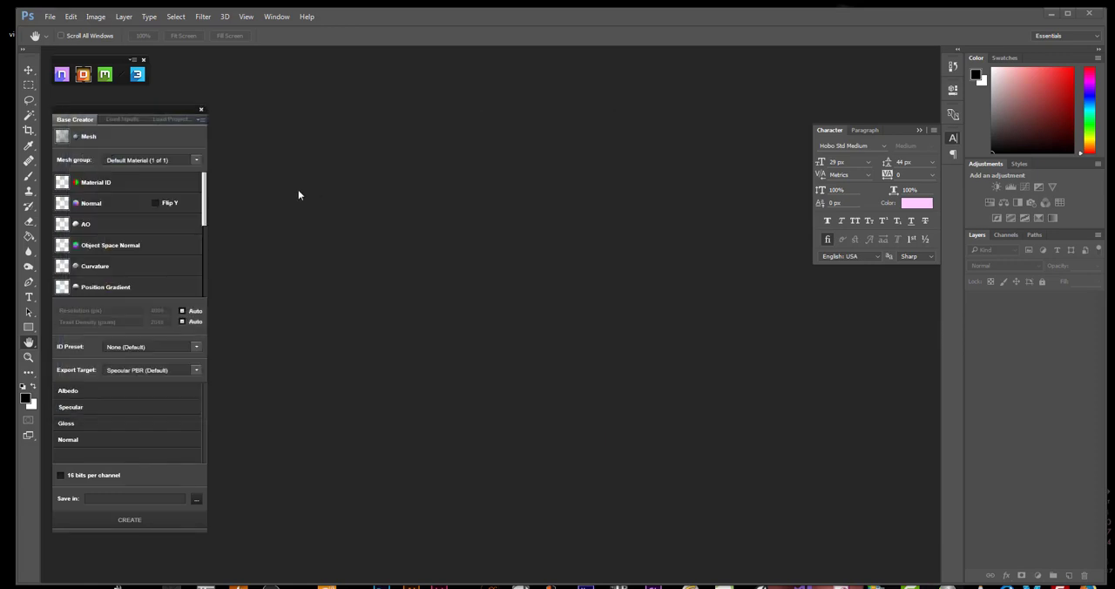
Load Franks_Chest_Belt_Chain_Harness_IDs.tga from the Franks_Chest_Belt_Chain_Harness_3DO images folder as the Material ID map
left_click(77, 184)
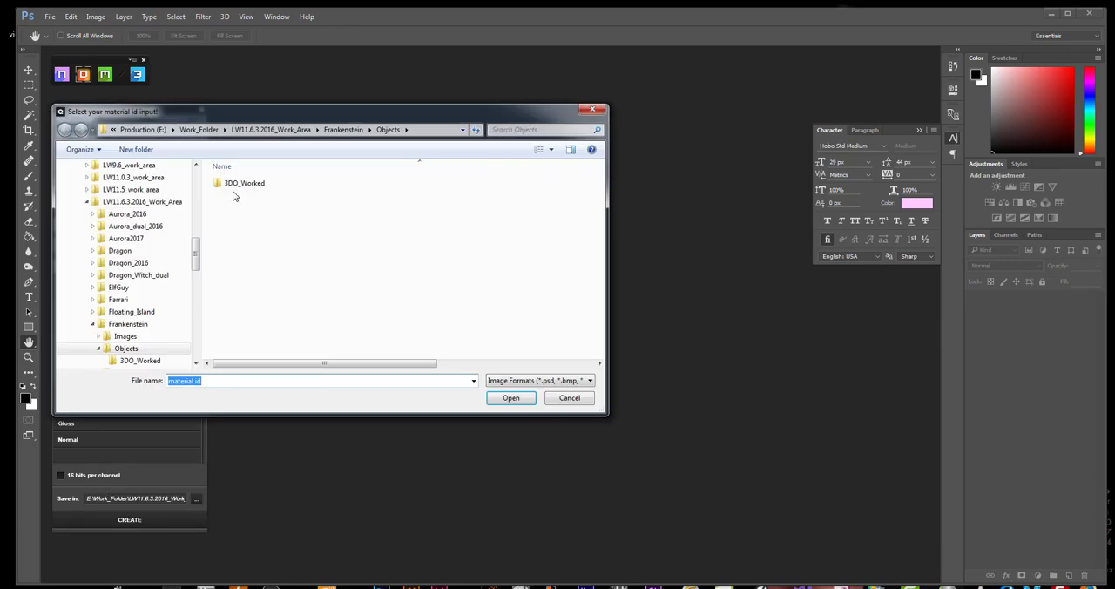
left_click(125, 335)
double_click(253, 183)
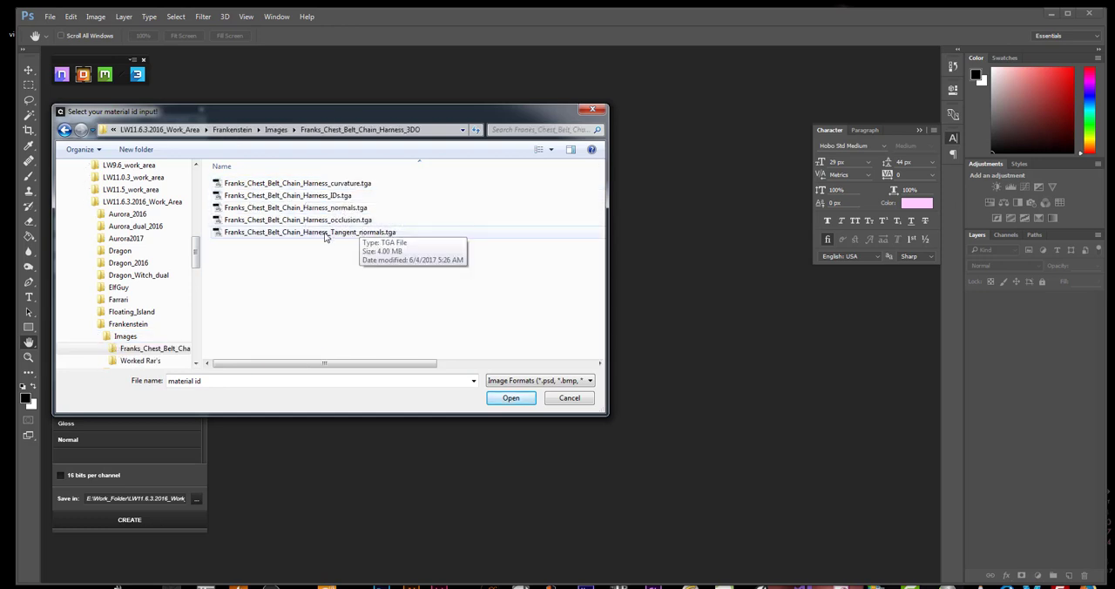
left_click_drag(290, 112, 405, 135)
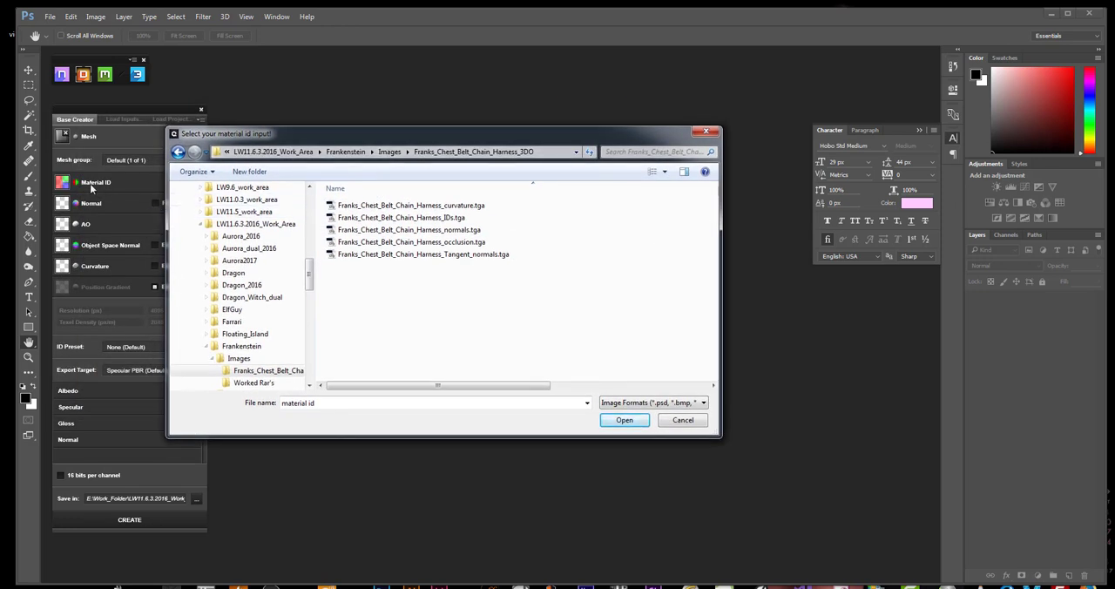
left_click(397, 219)
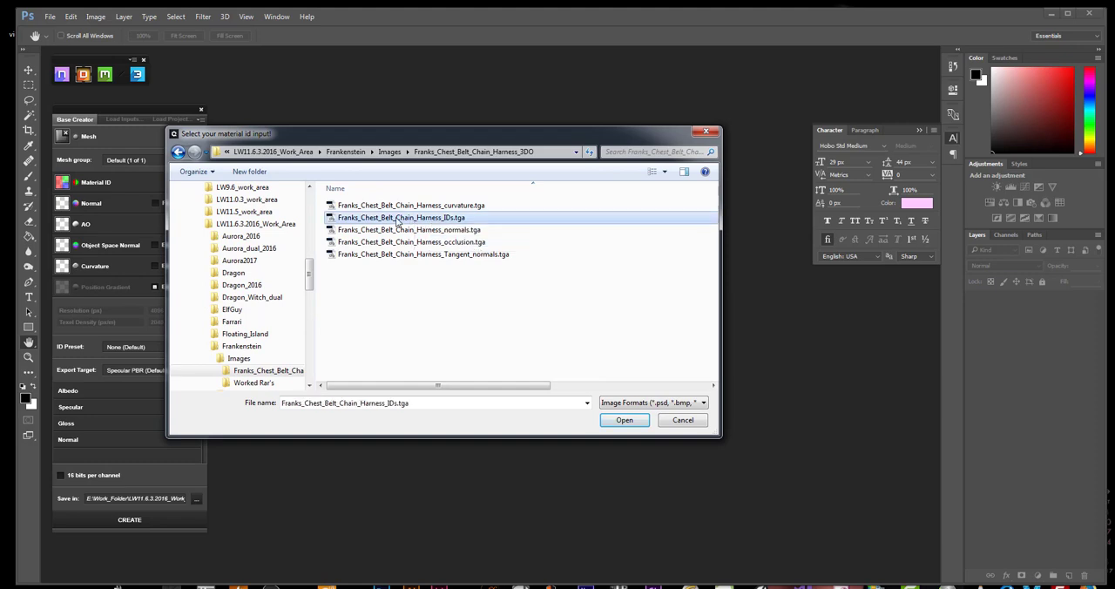
double_click(338, 220)
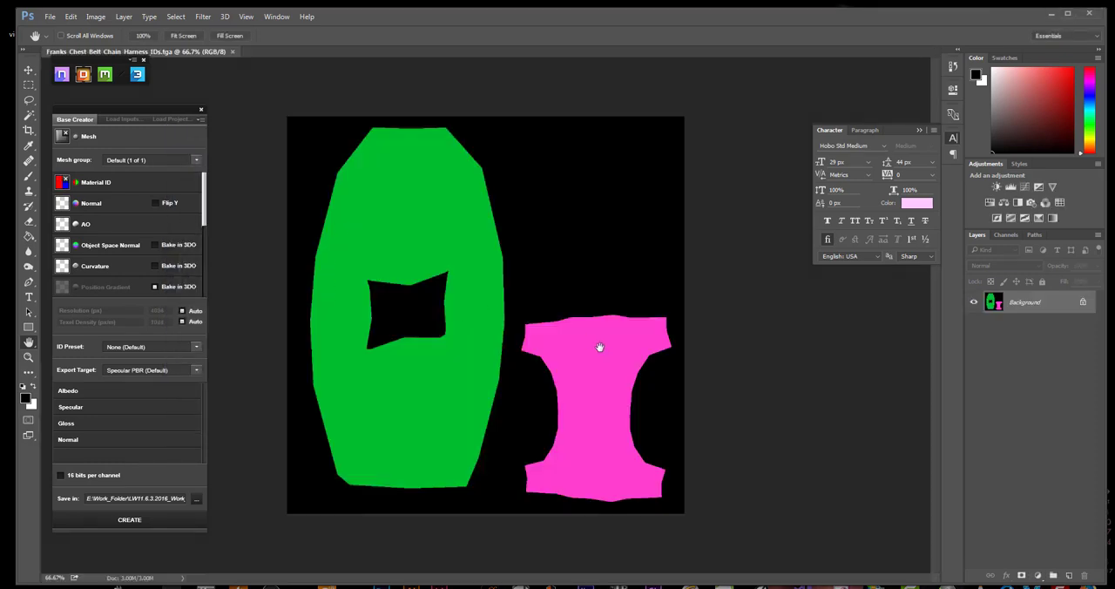
Load Franks_Chest_Belt_Chain_Harness_Tangent_normals.tga as the Normal map and Franks_Chest_Belt_Chain_Harness_occlusion.tga as the AO map
left_click(76, 204)
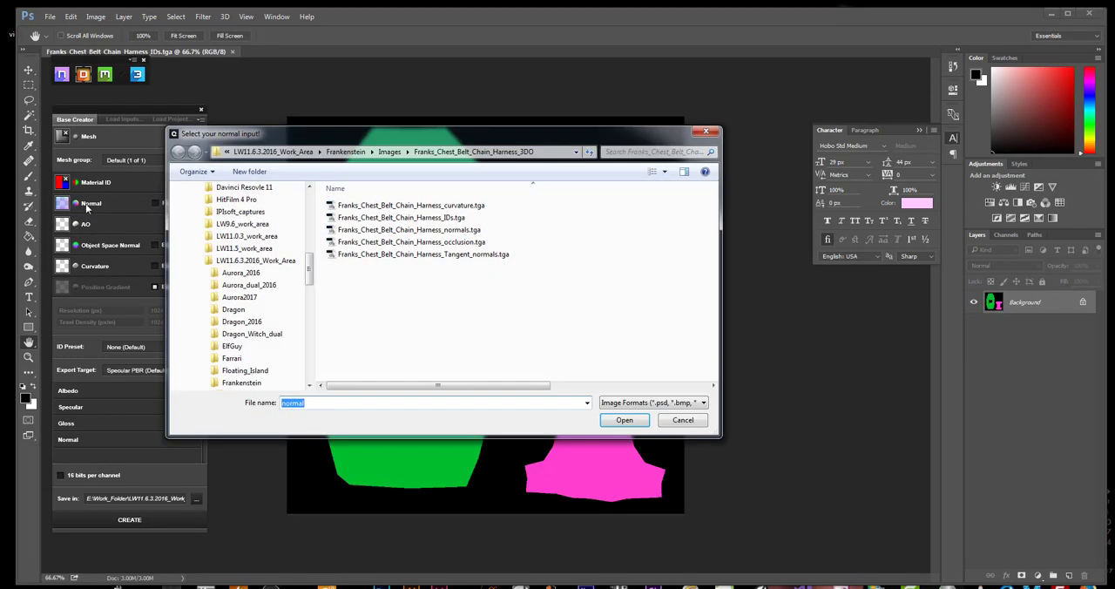
double_click(424, 256)
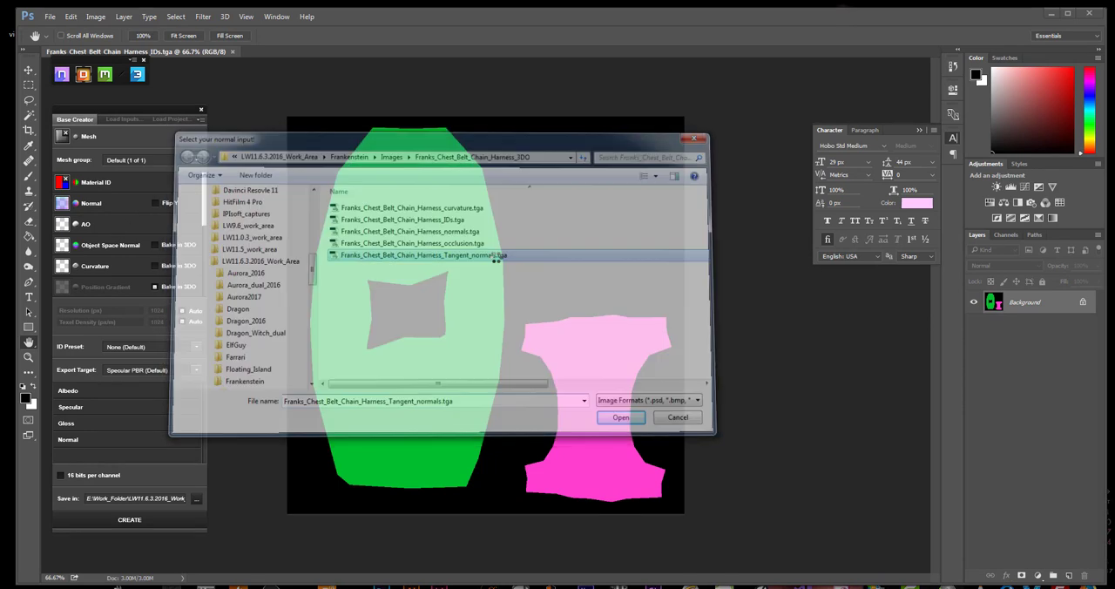
left_click(77, 226)
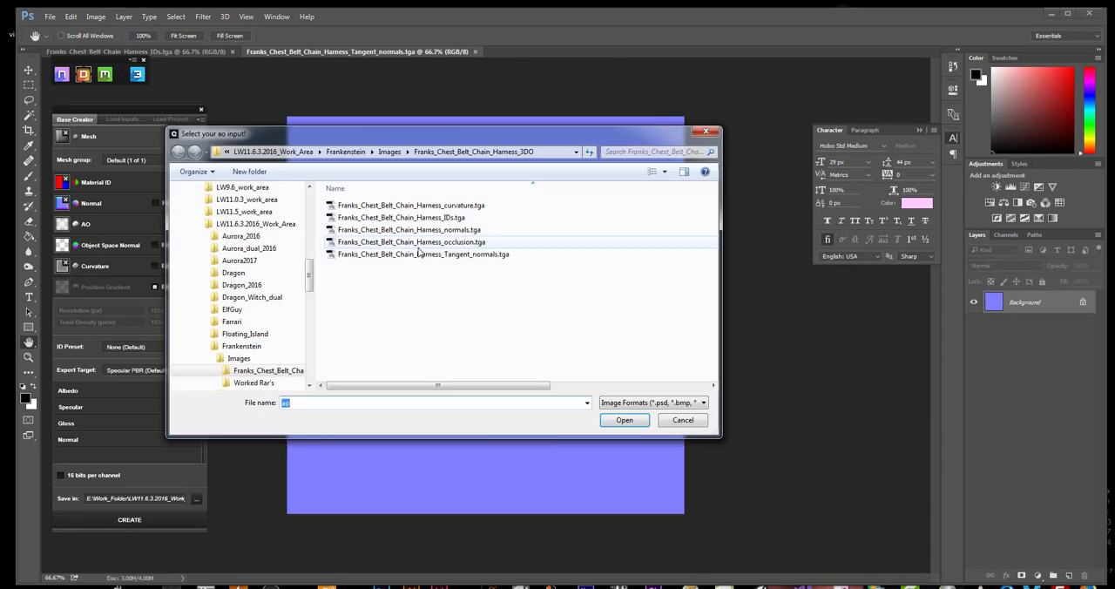
double_click(427, 243)
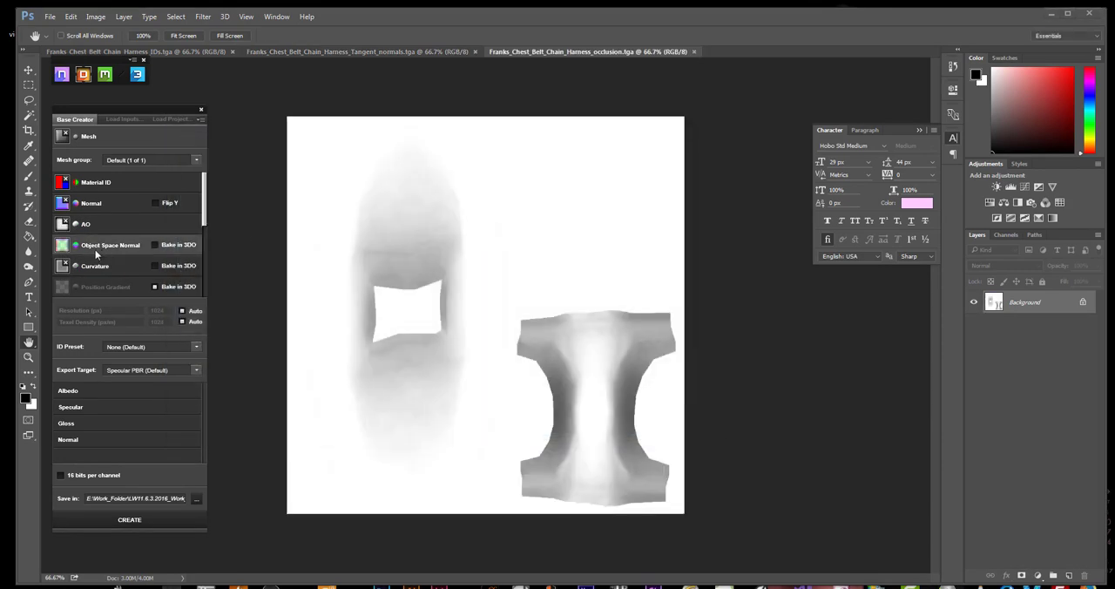
Load Franks_Chest_Belt_Chain_Harness_normals.tga as the Object Space Normal map and Franks_Chest_Belt_Chain_Harness_curvature.tga as the Curvature map
left_click(76, 245)
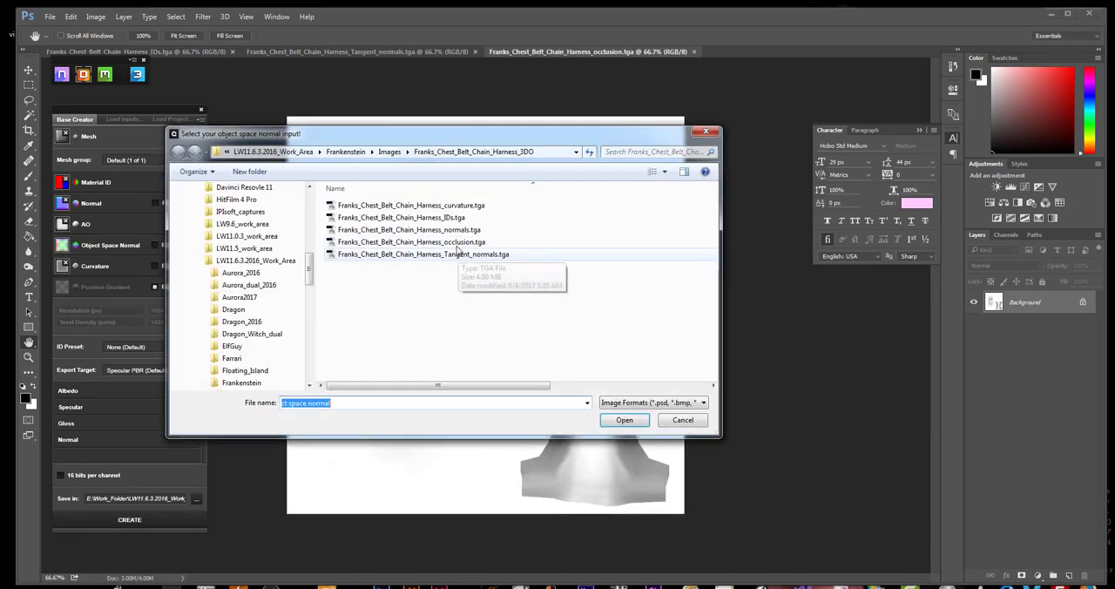
left_click(417, 231)
double_click(416, 231)
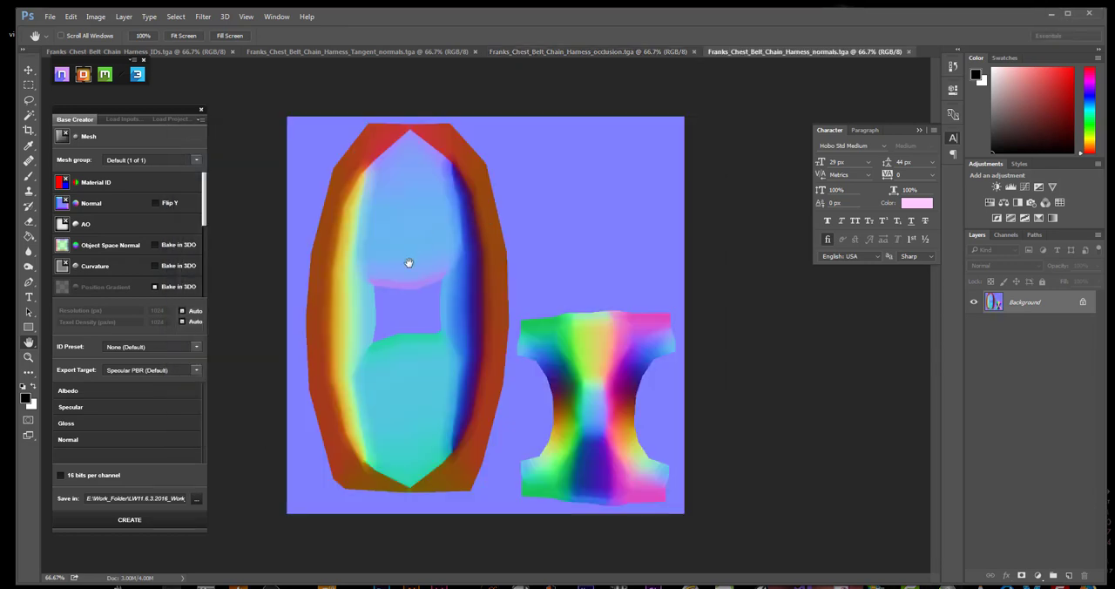
left_click(75, 268)
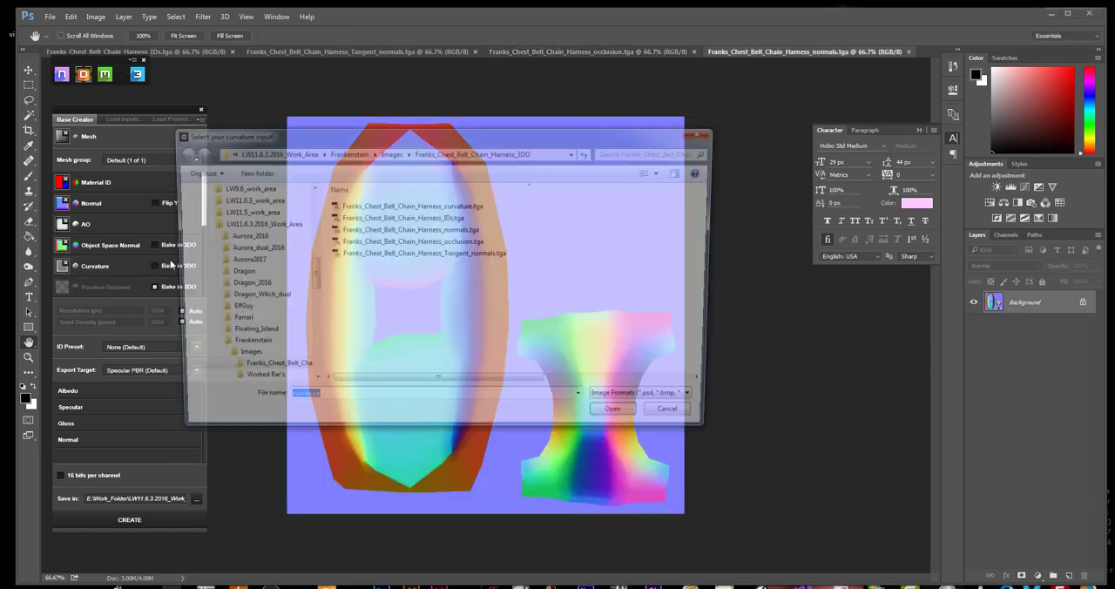
double_click(416, 207)
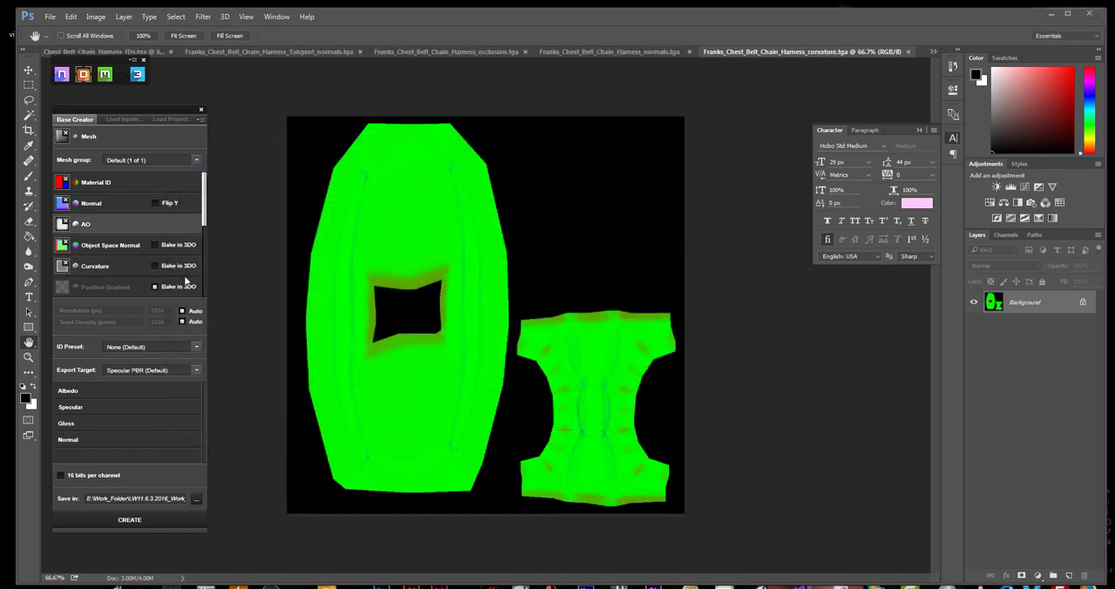
Set the save location to the Franks_Chest_Belt_Chain_Harness_3DO folder and create the DDO base project
left_click(197, 499)
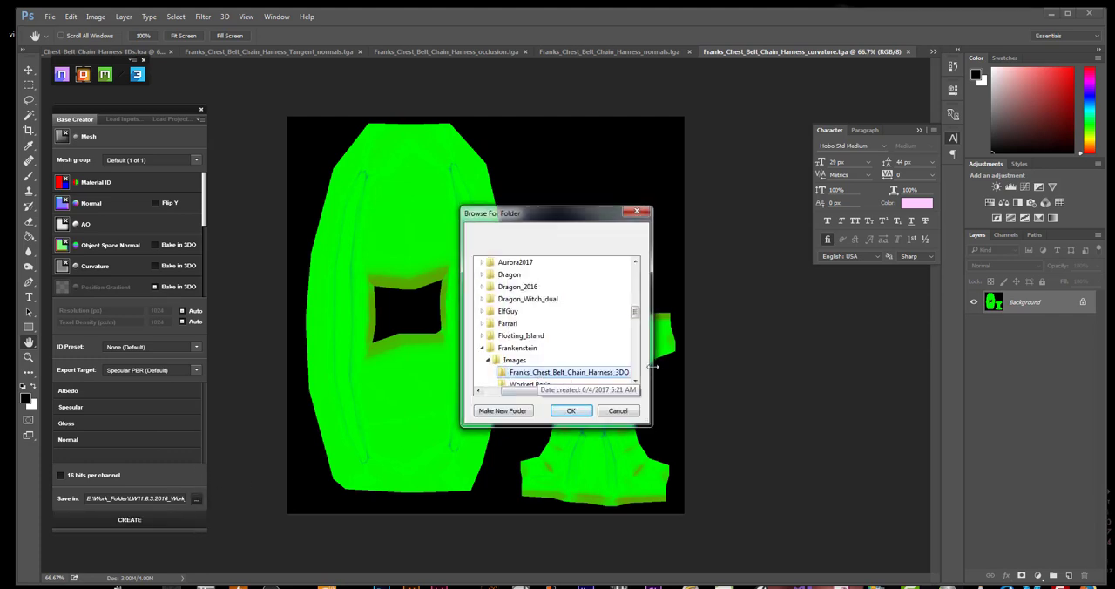
left_click(571, 412)
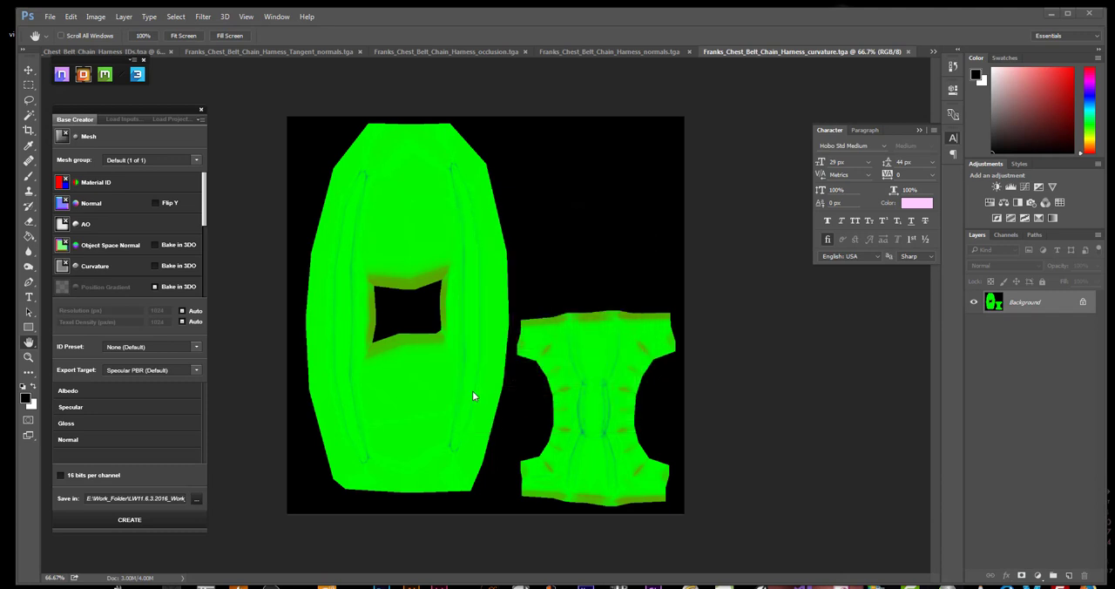
left_click(137, 522)
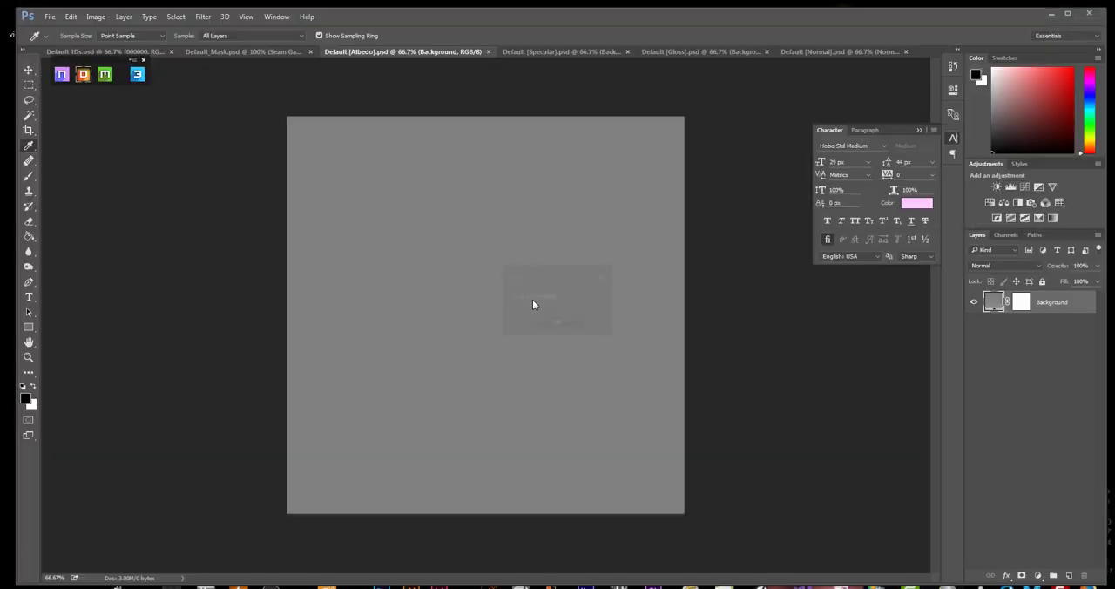
left_click(556, 322)
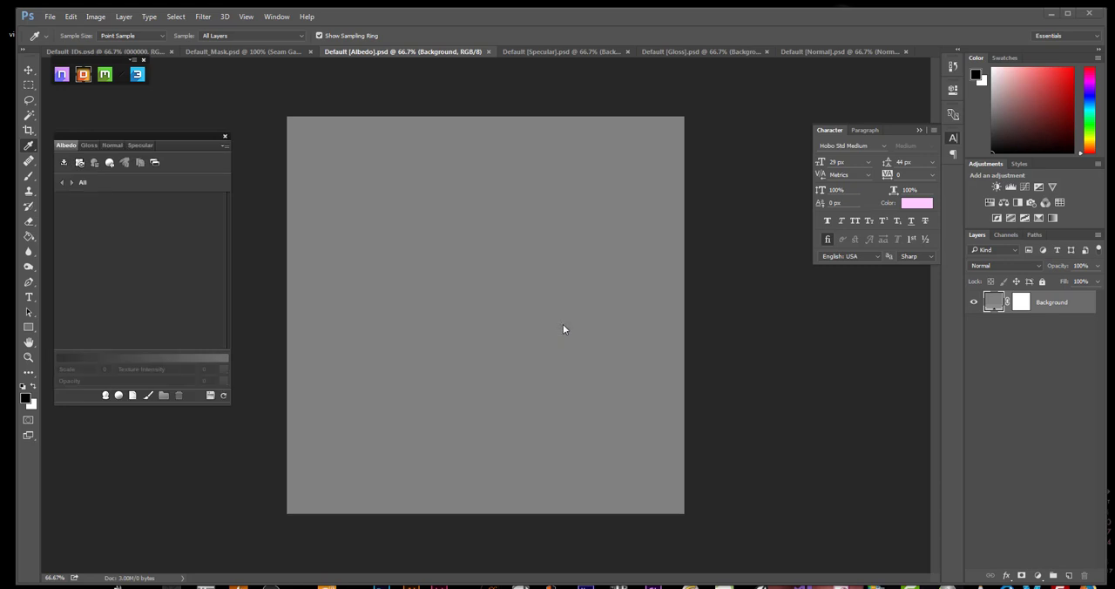
Open the 3DO previewer and examine the harness mesh from several angles and distances
left_click(137, 77)
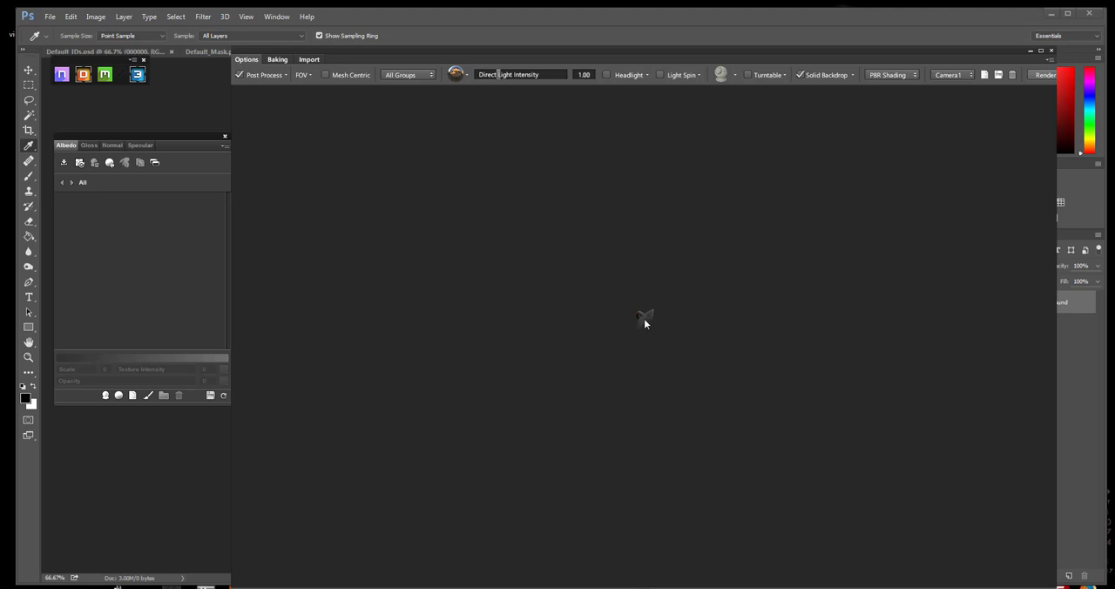
left_click_drag(646, 318, 732, 339)
left_click_drag(499, 304, 494, 341)
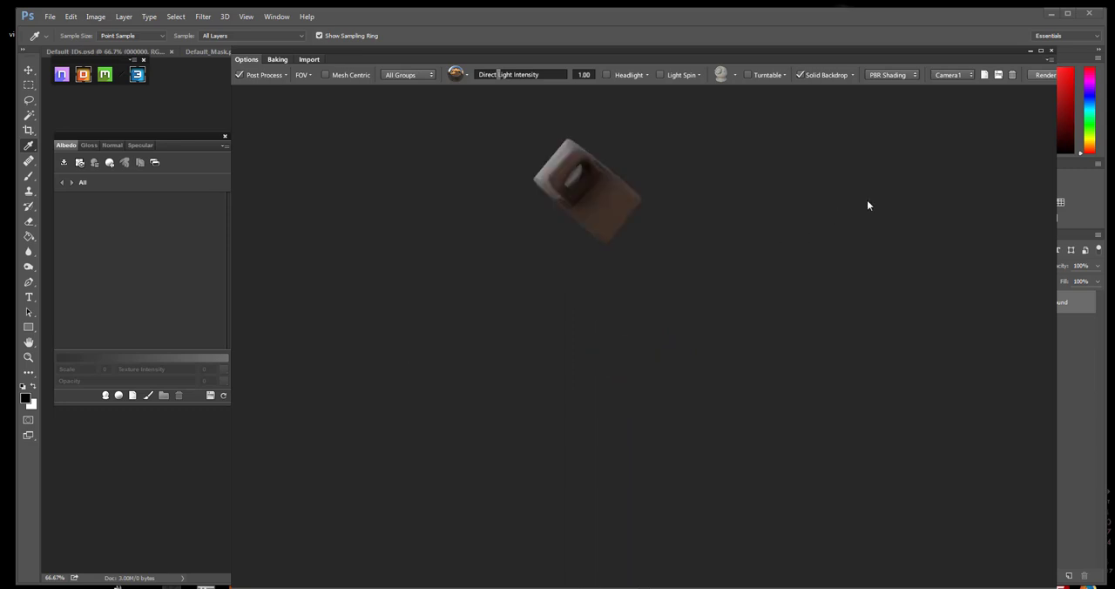
scroll(620, 341, "up", 3)
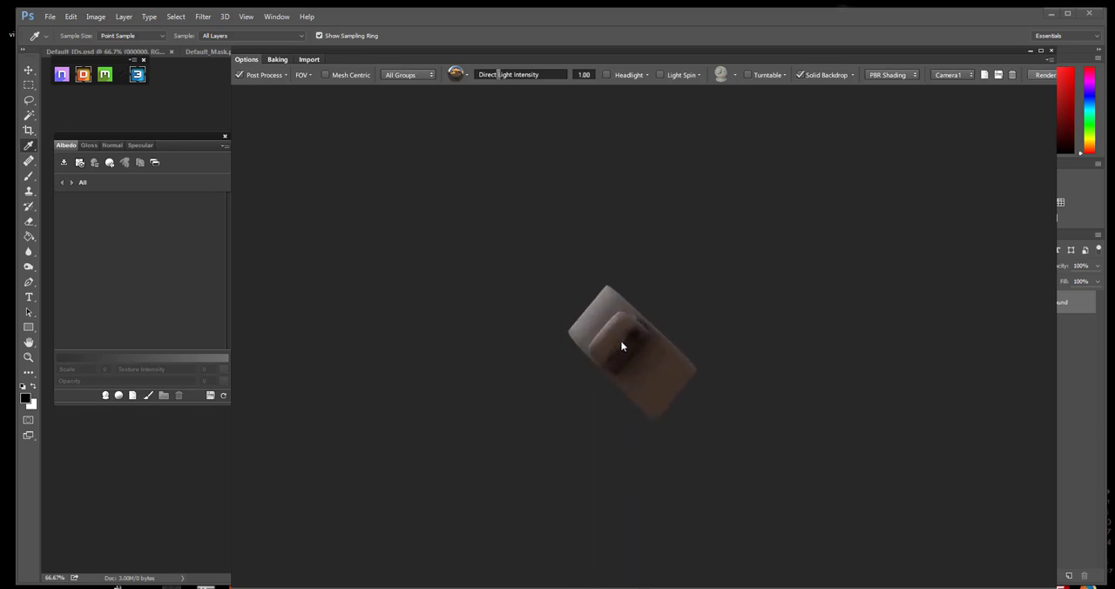
scroll(622, 343, "down", 3)
scroll(623, 343, "up", 4)
left_click_drag(630, 361, 637, 331)
scroll(768, 299, "up", 5)
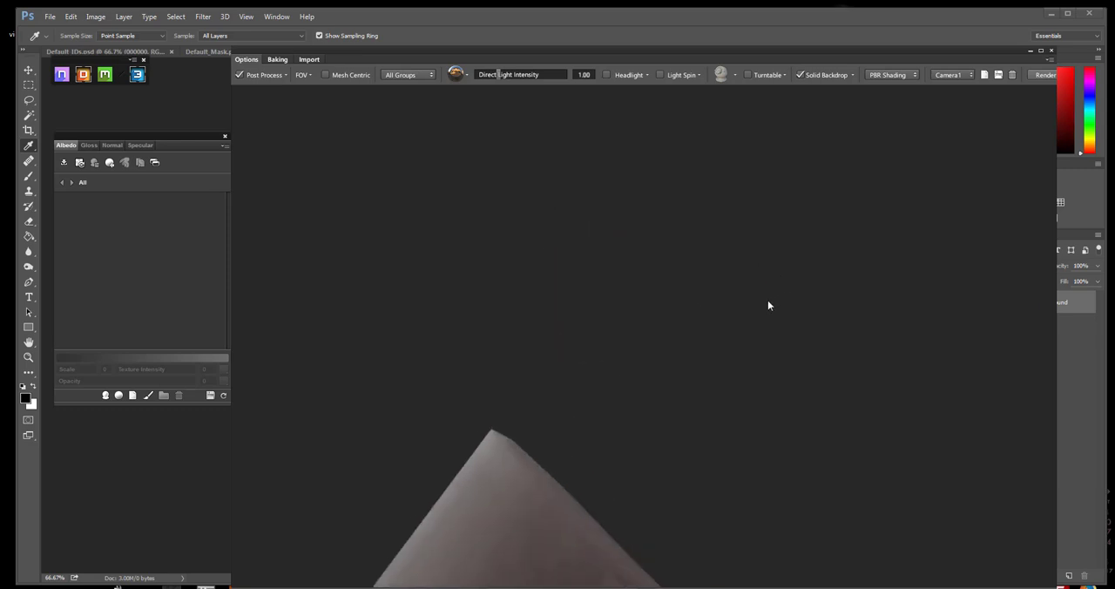
scroll(760, 287, "down", 3)
scroll(757, 277, "down", 2)
left_click_drag(784, 272, 681, 353)
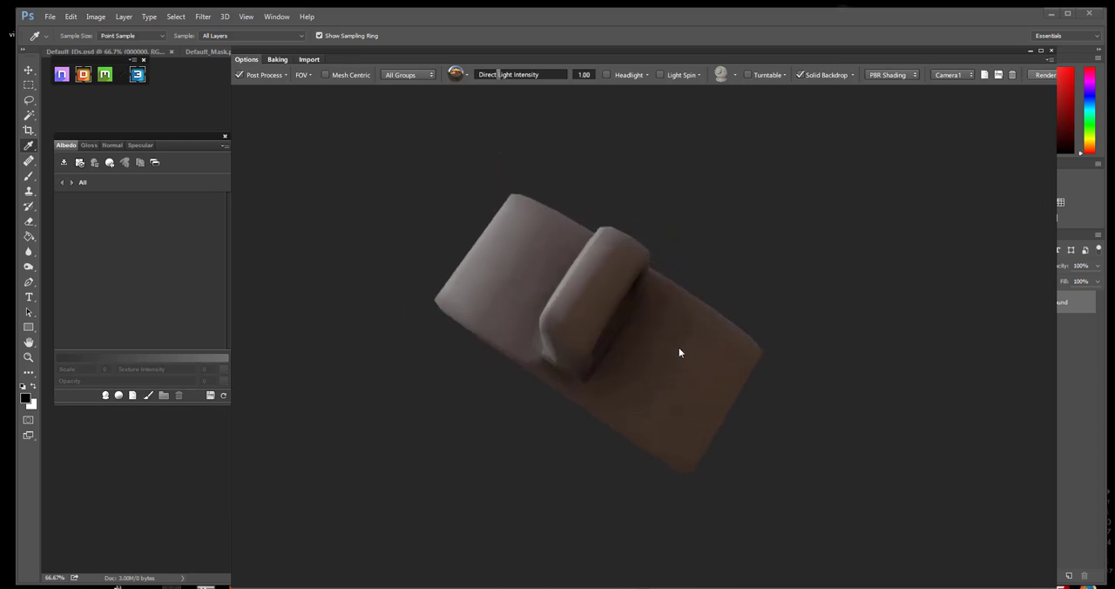
scroll(638, 344, "down", 5)
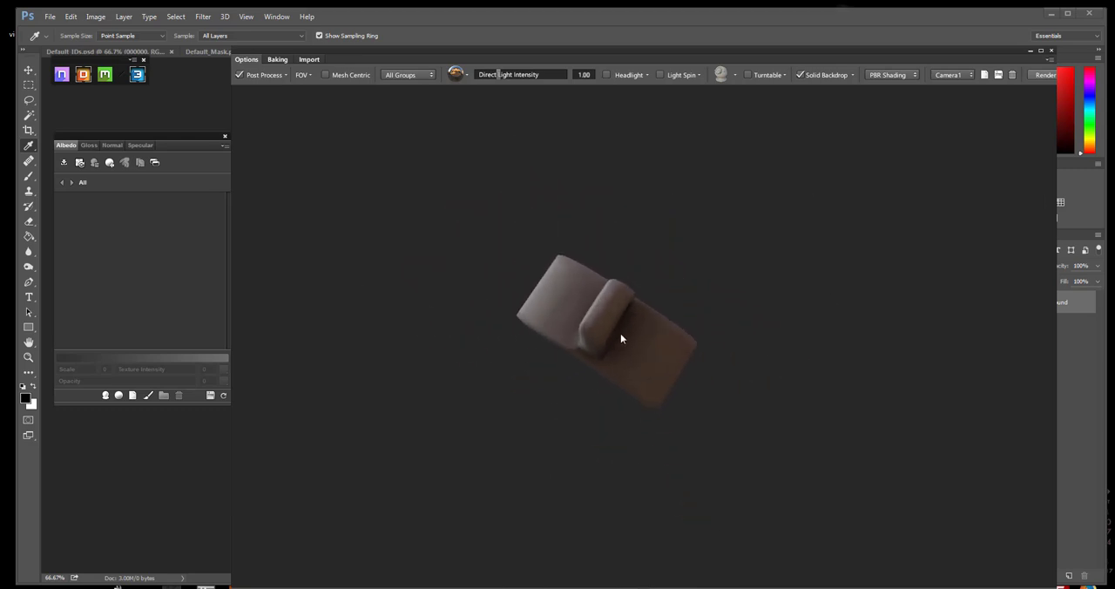
scroll(619, 341, "up", 5)
scroll(620, 345, "up", 2)
scroll(653, 345, "down", 4)
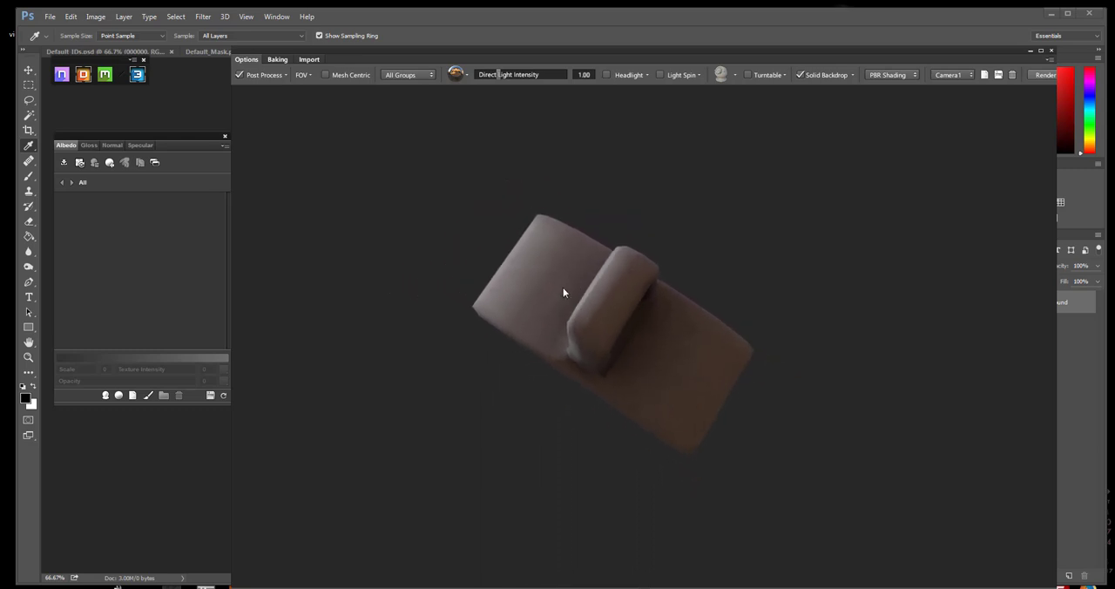
scroll(610, 318, "up", 3)
scroll(634, 334, "down", 3)
scroll(547, 279, "up", 3)
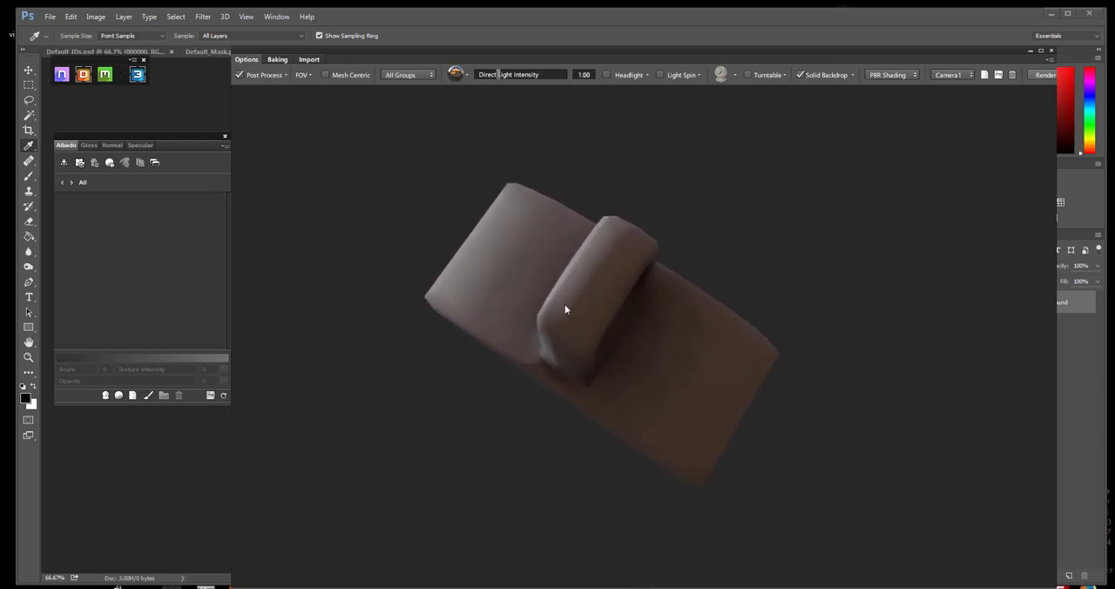
scroll(566, 311, "down", 1)
scroll(528, 264, "down", 3)
scroll(575, 308, "up", 3)
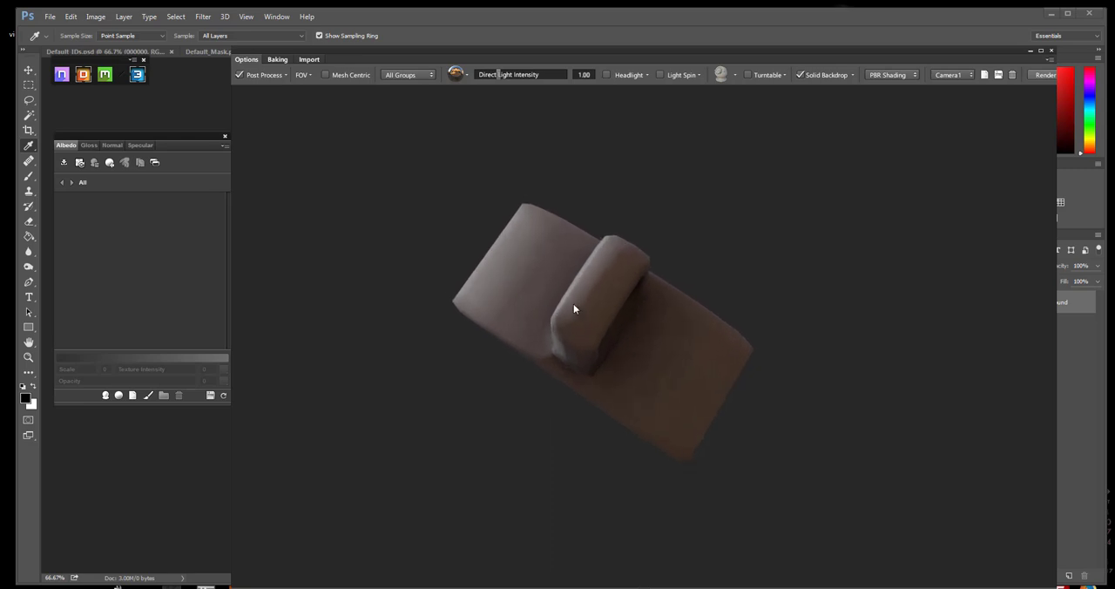
left_click_drag(575, 308, 549, 226)
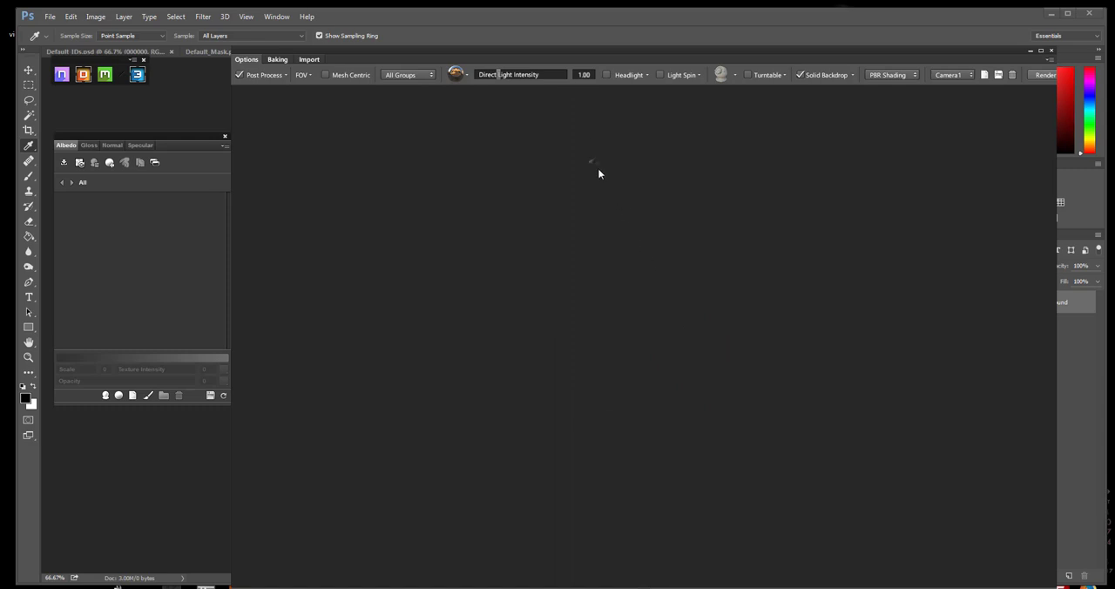
scroll(594, 162, "up", 3)
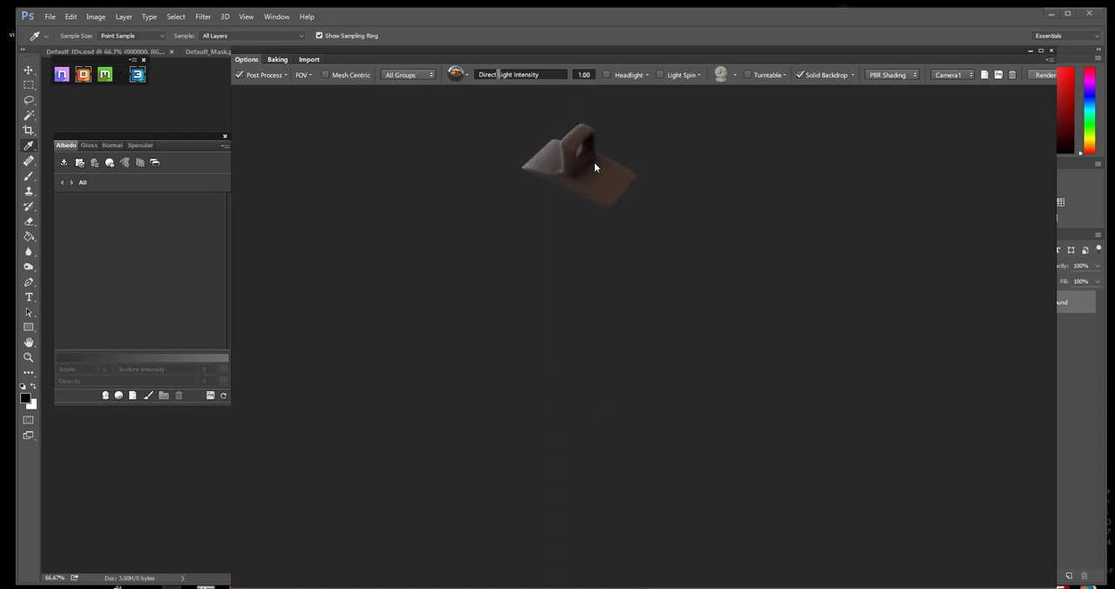
Examine the strap piece with the raised loop on the harness mesh up close from several angles
scroll(610, 202, "up", 2)
middle_click_drag(611, 202, 624, 296)
scroll(648, 355, "up", 5)
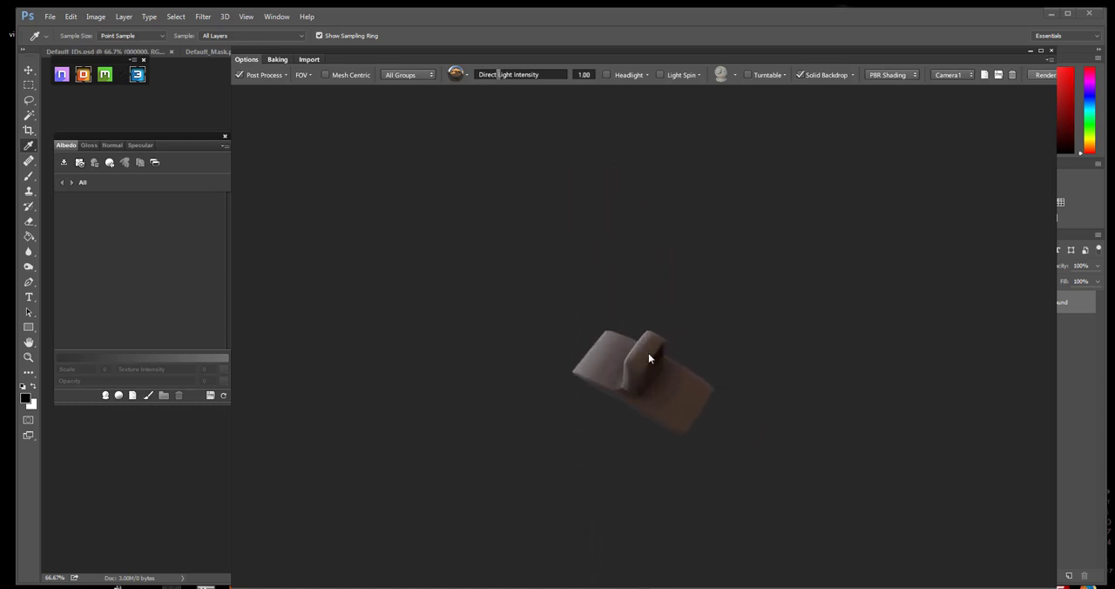
middle_click_drag(641, 399, 622, 341)
scroll(622, 309, "up", 5)
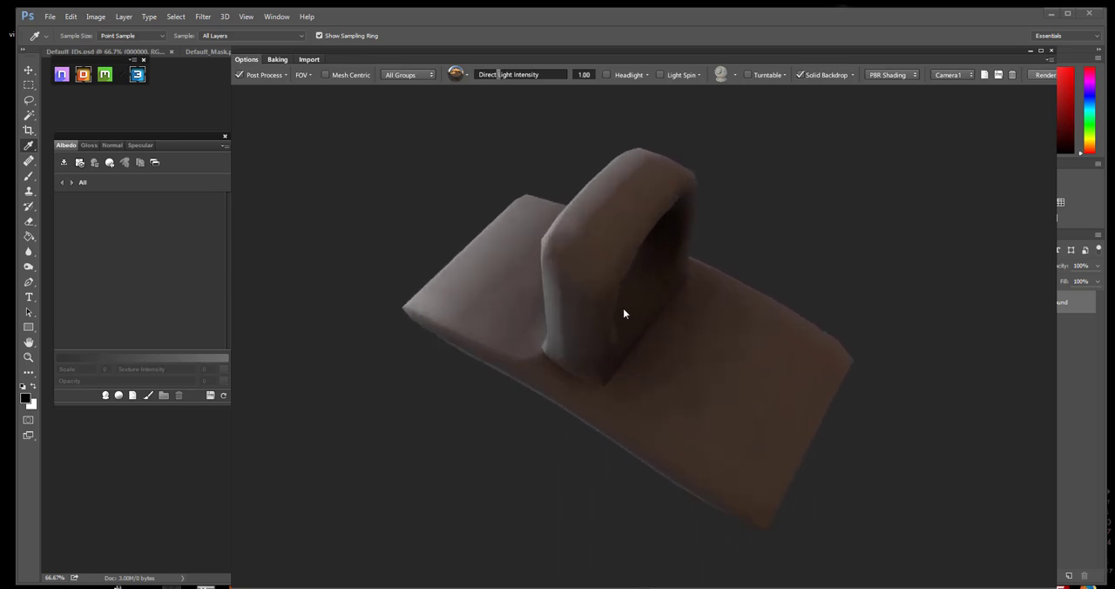
left_click_drag(655, 373, 486, 345)
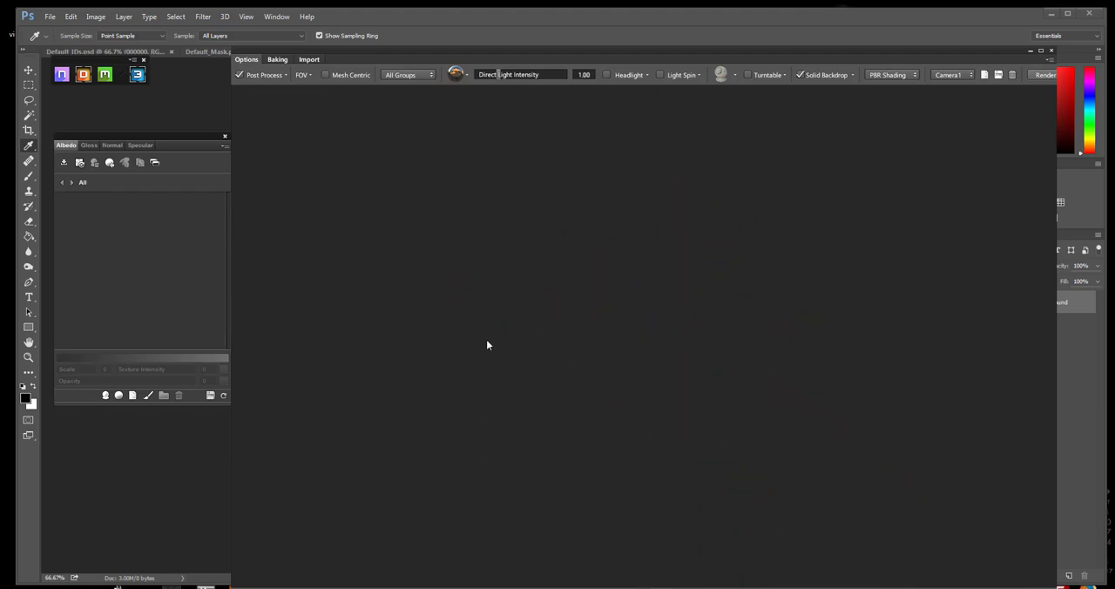
left_click_drag(483, 284, 707, 321)
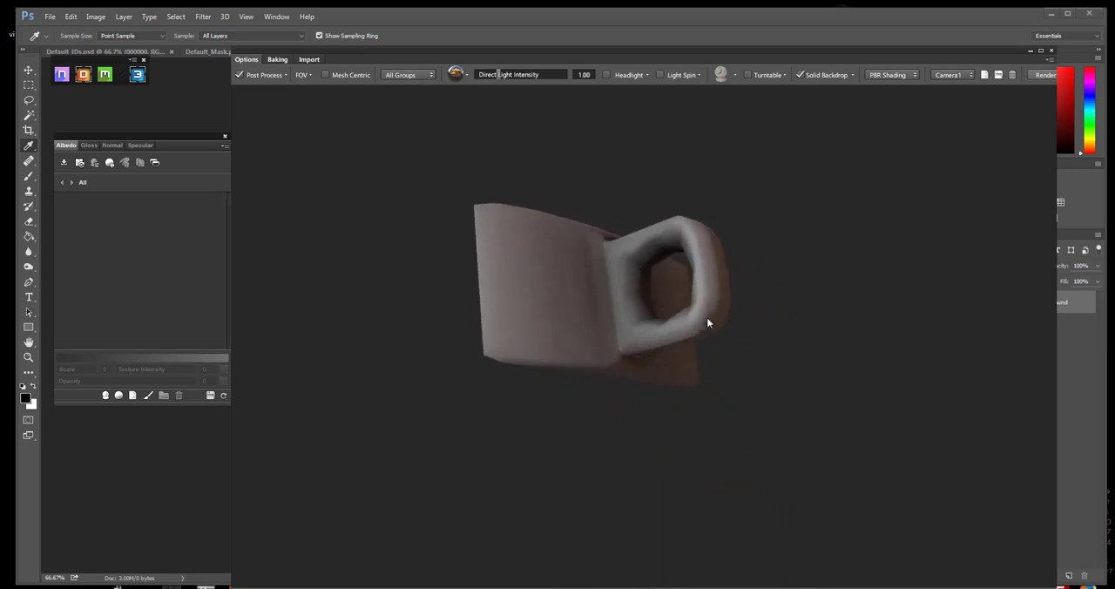
Display the color IDs on the strap and loop piece and open the DDO material browser from them
key("c")
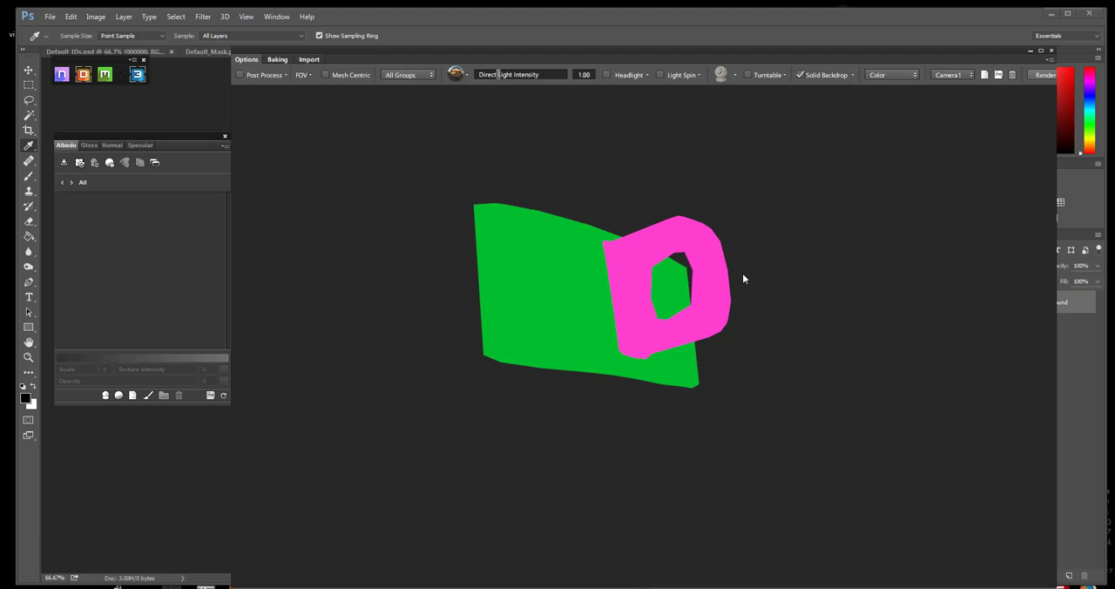
key("c")
left_click_drag(663, 275, 670, 279)
left_click_drag(400, 335, 697, 320)
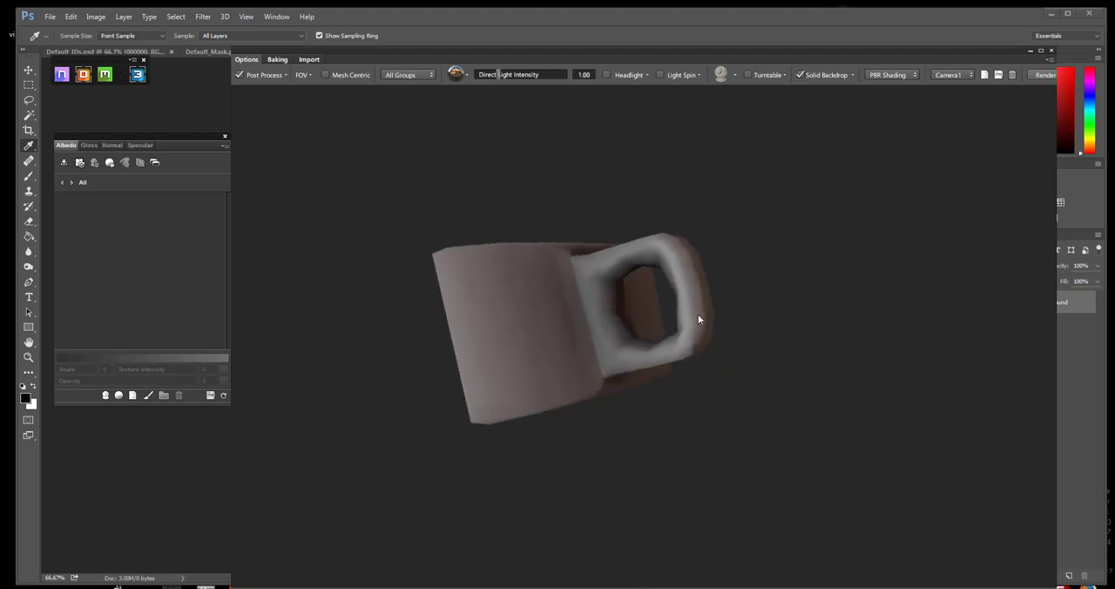
key("c")
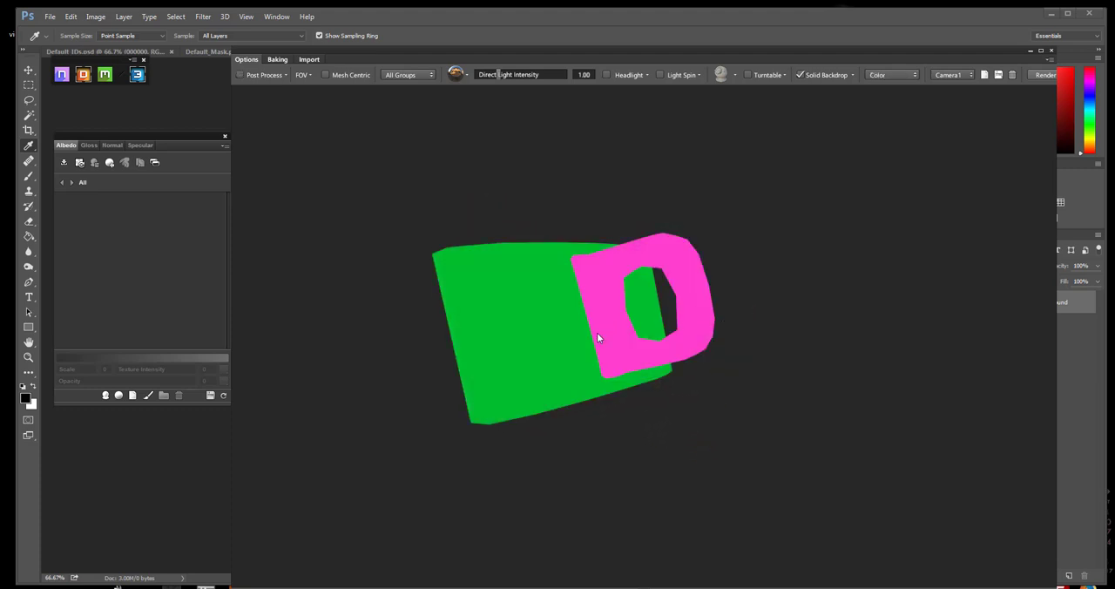
key("c")
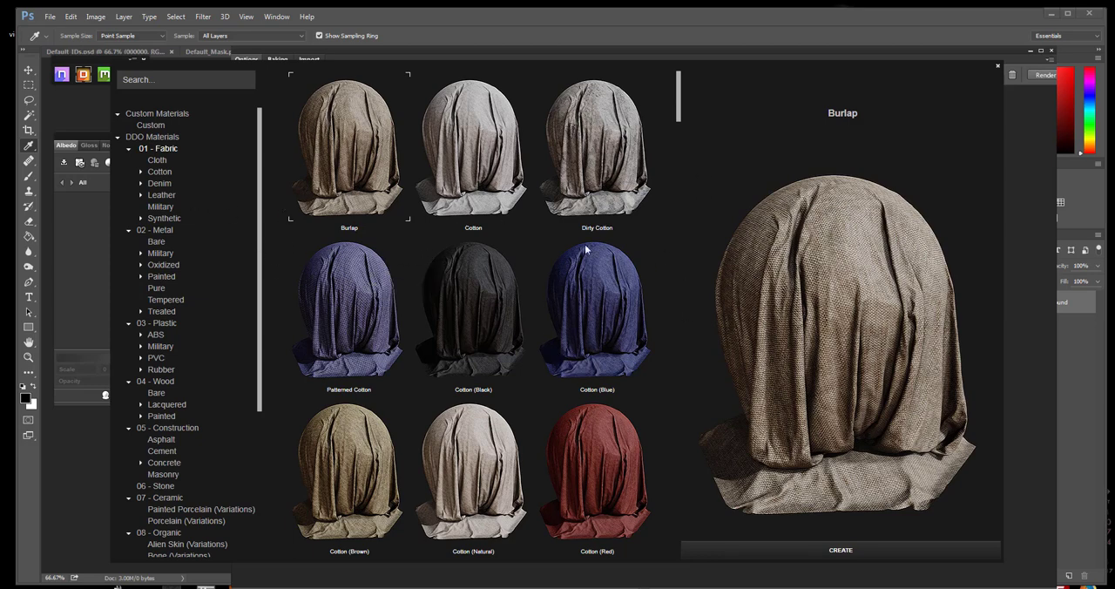
Browse the fabric leathers, comparing Worn Leather (Dark Brown) with the light and dark brown Worn Leather Jacket variations
left_click(141, 195)
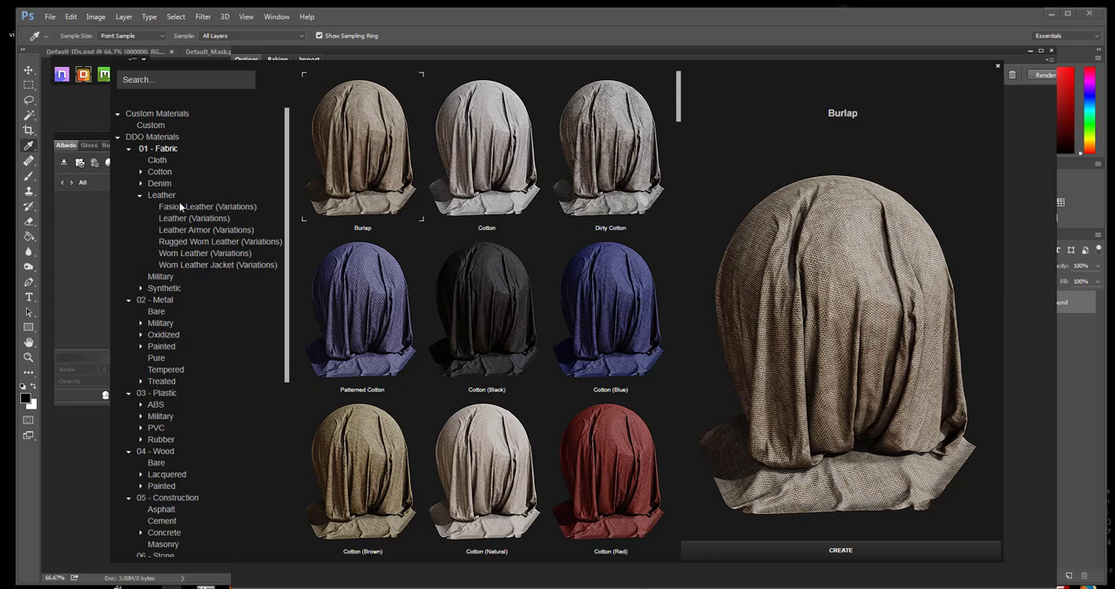
left_click(200, 252)
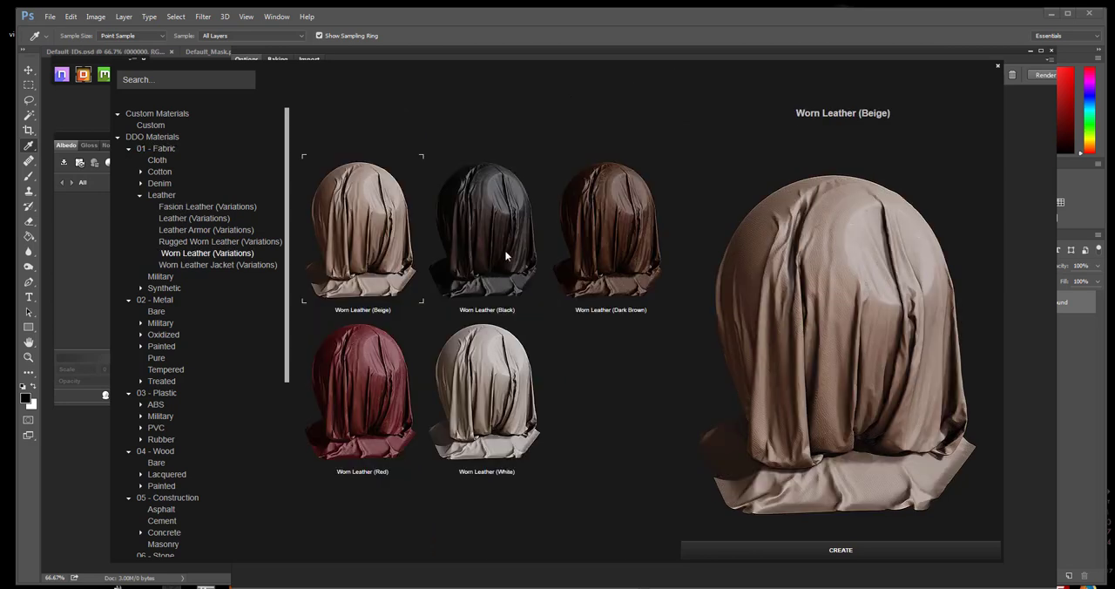
left_click(635, 236)
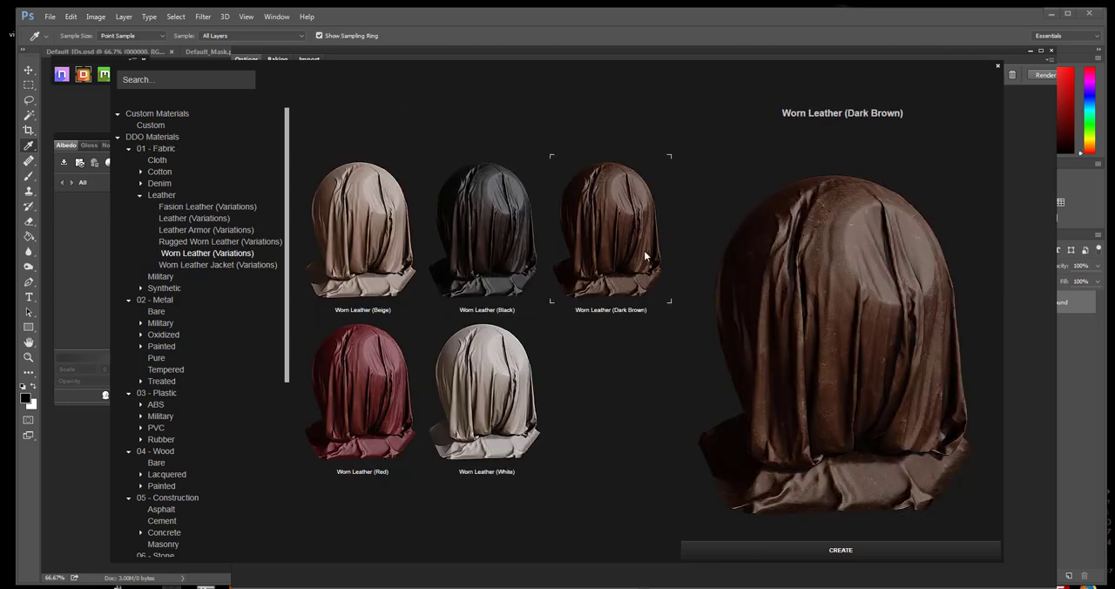
left_click(218, 265)
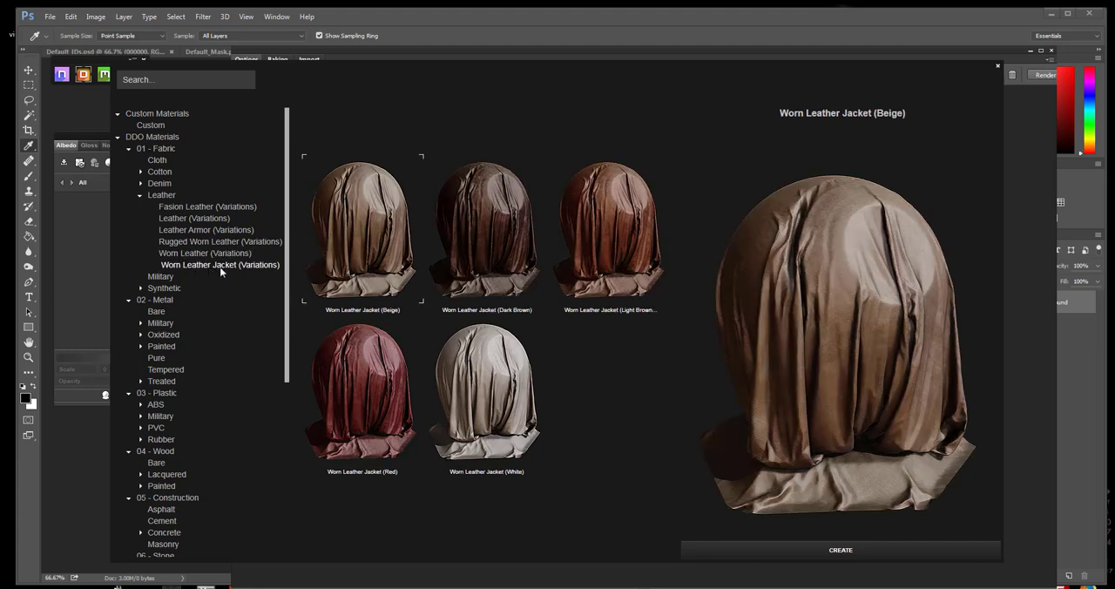
left_click(615, 223)
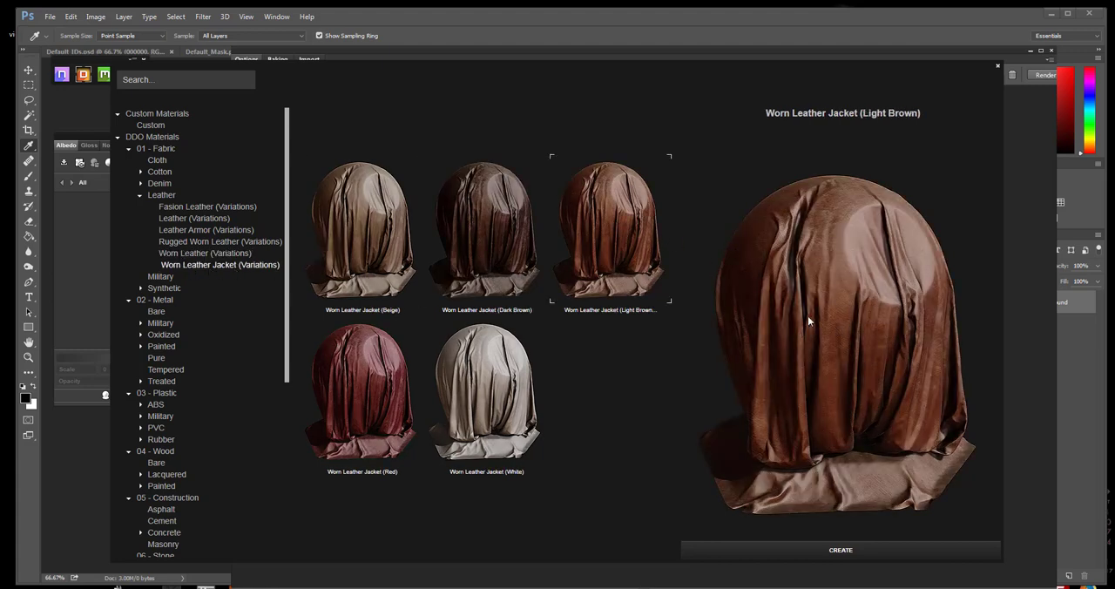
left_click(478, 176)
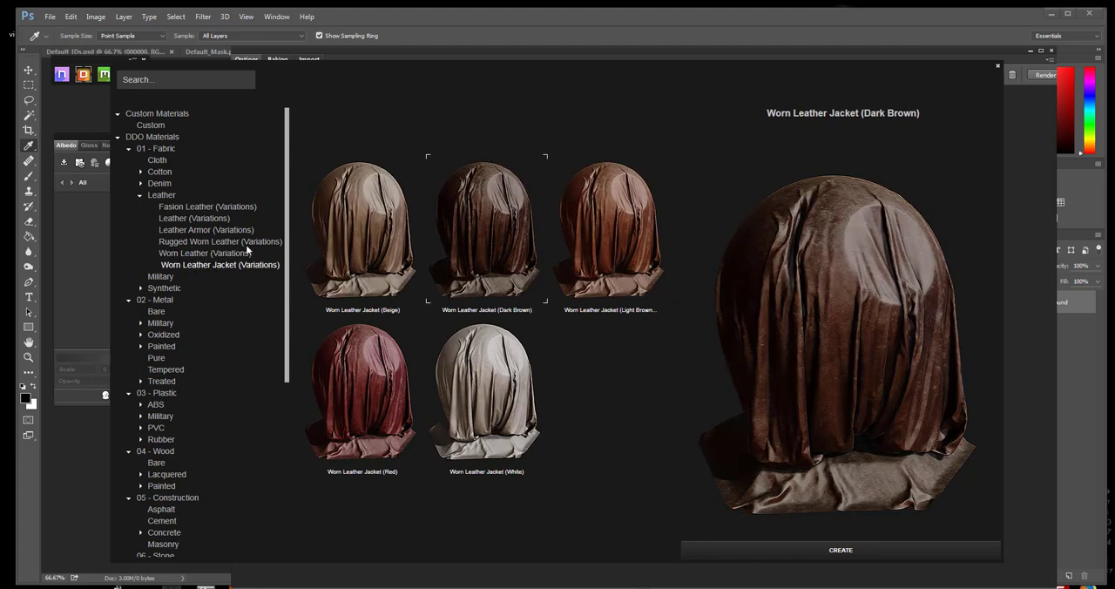
left_click(201, 253)
left_click(603, 231)
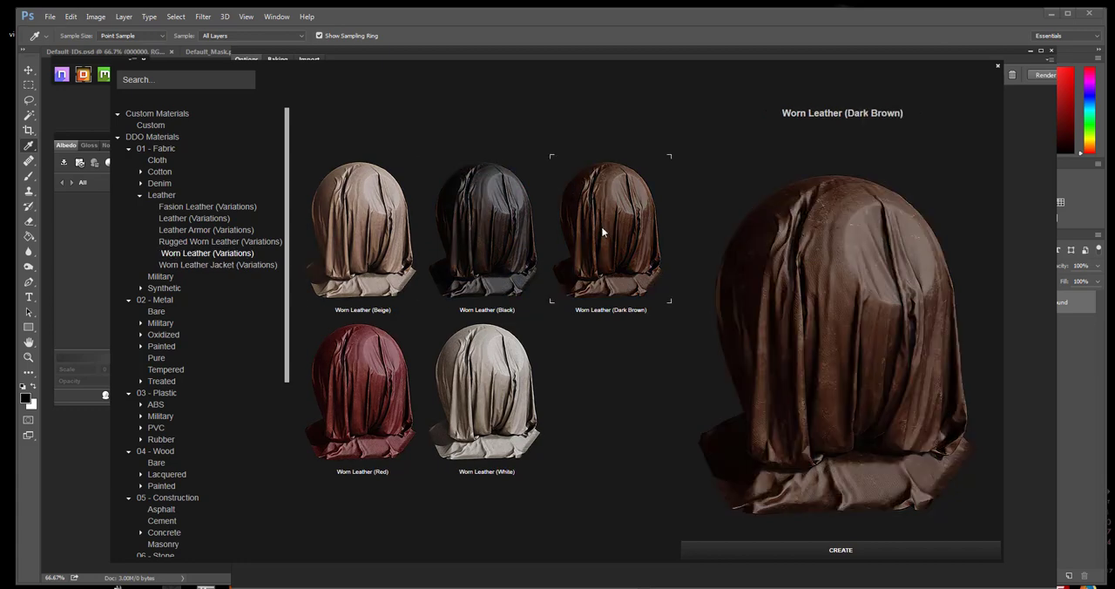
left_click(209, 265)
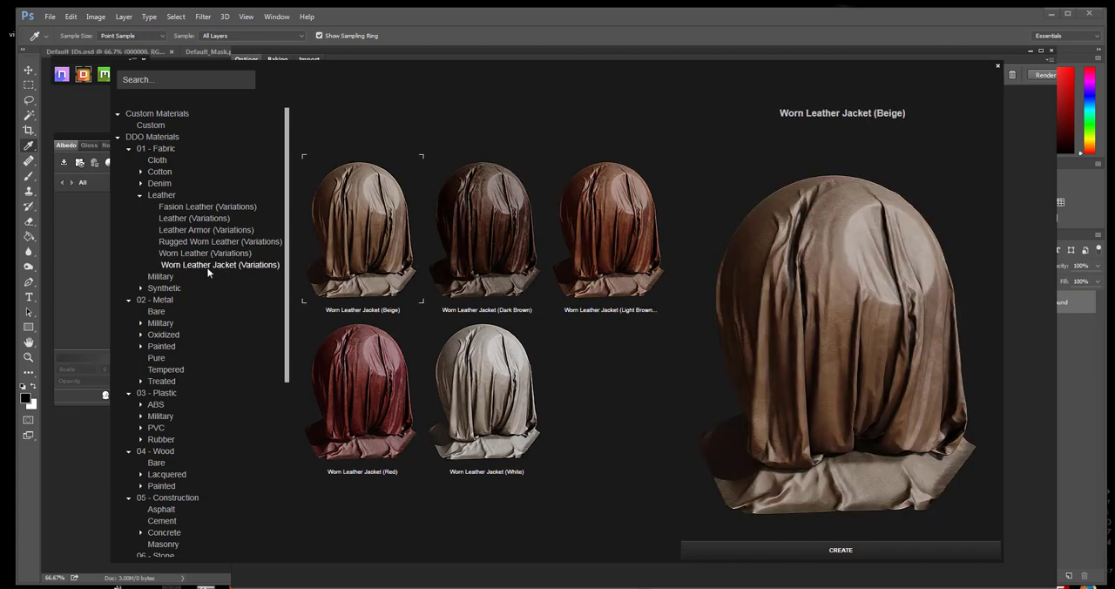
left_click(597, 232)
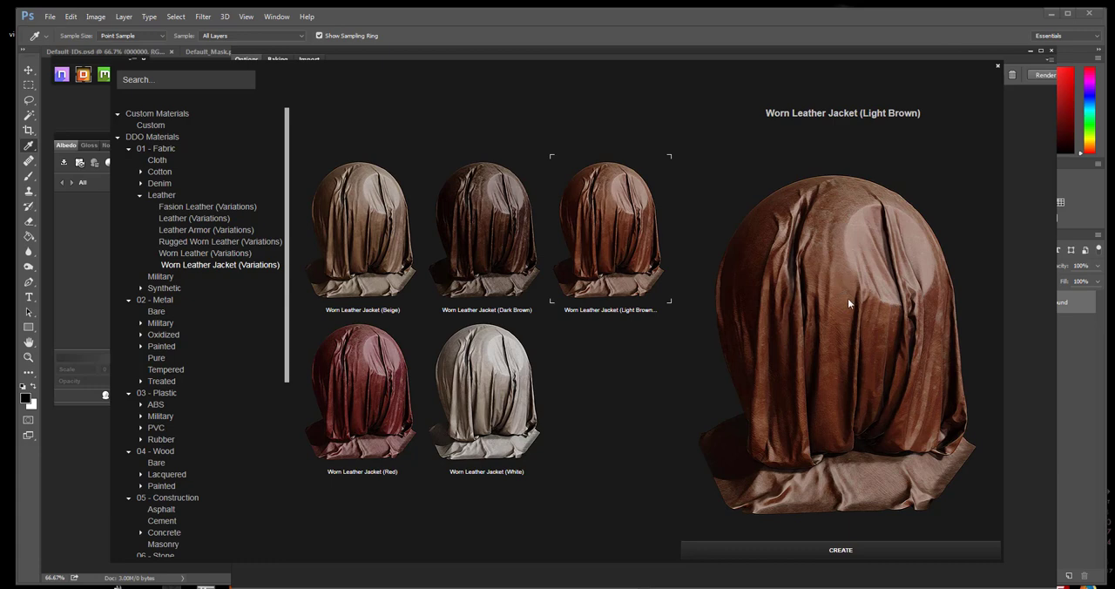
Review the Fashion Leather, Leather, Leather Armor and Rugged Worn Leather variations, then preview Worn Leather (Dark Brown) again
left_click(185, 209)
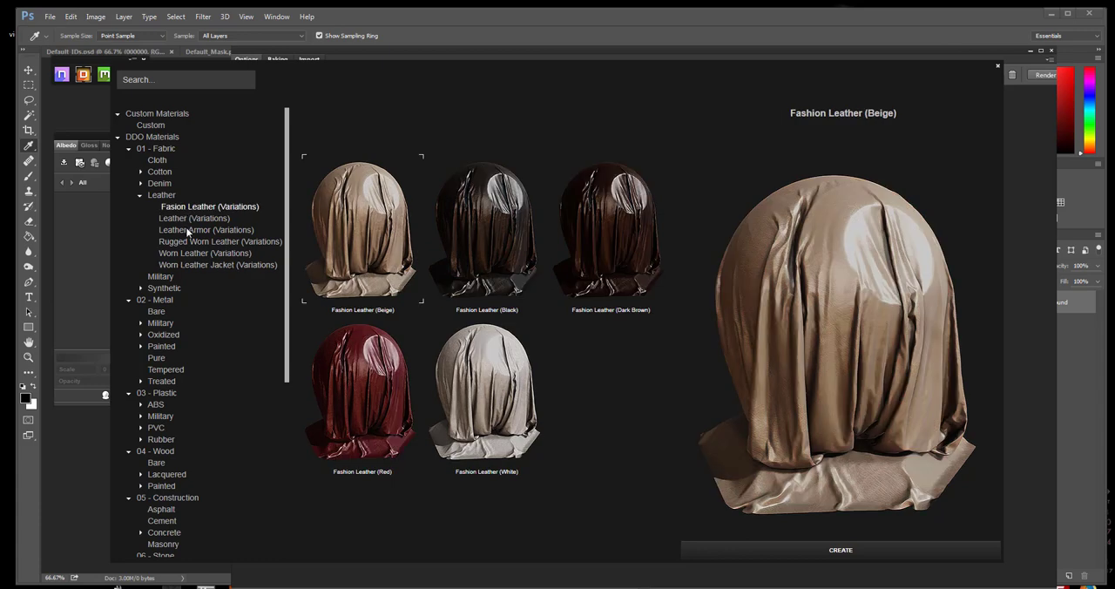
left_click(186, 218)
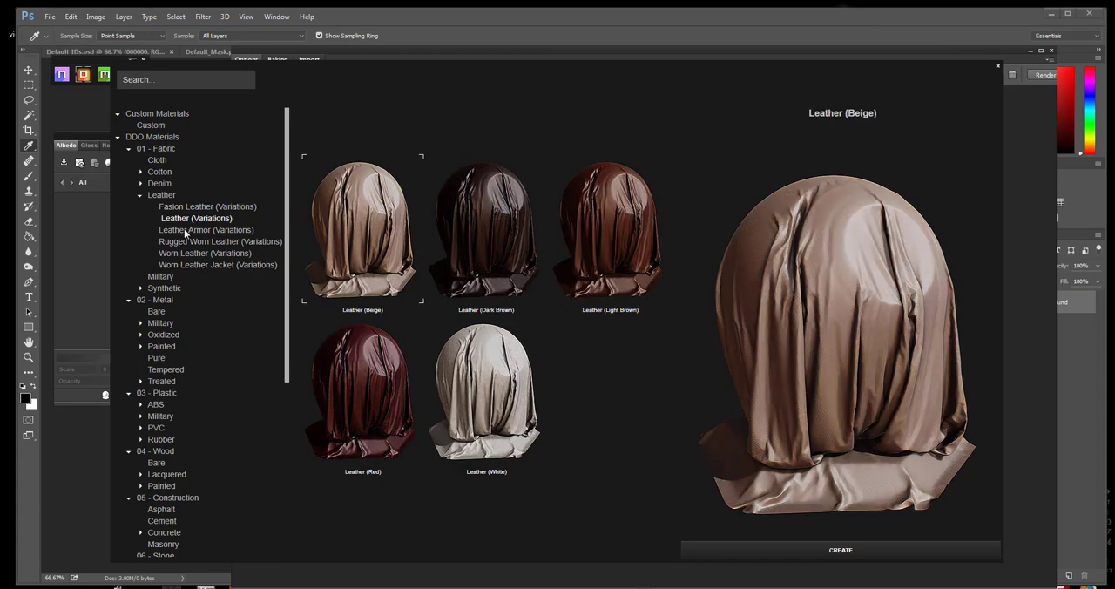
left_click(184, 229)
left_click(185, 242)
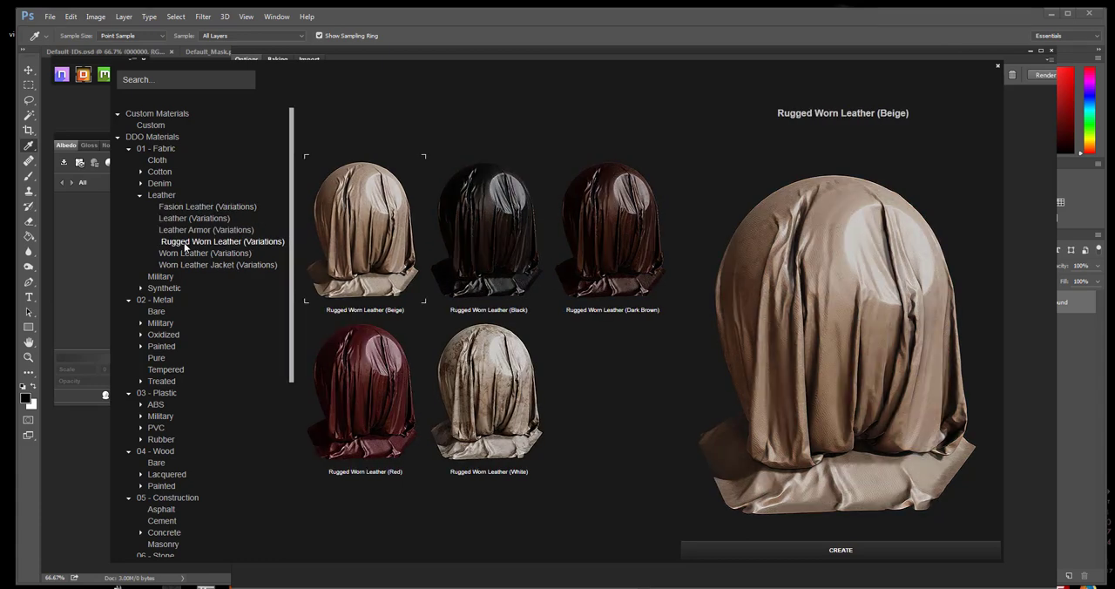
left_click(185, 253)
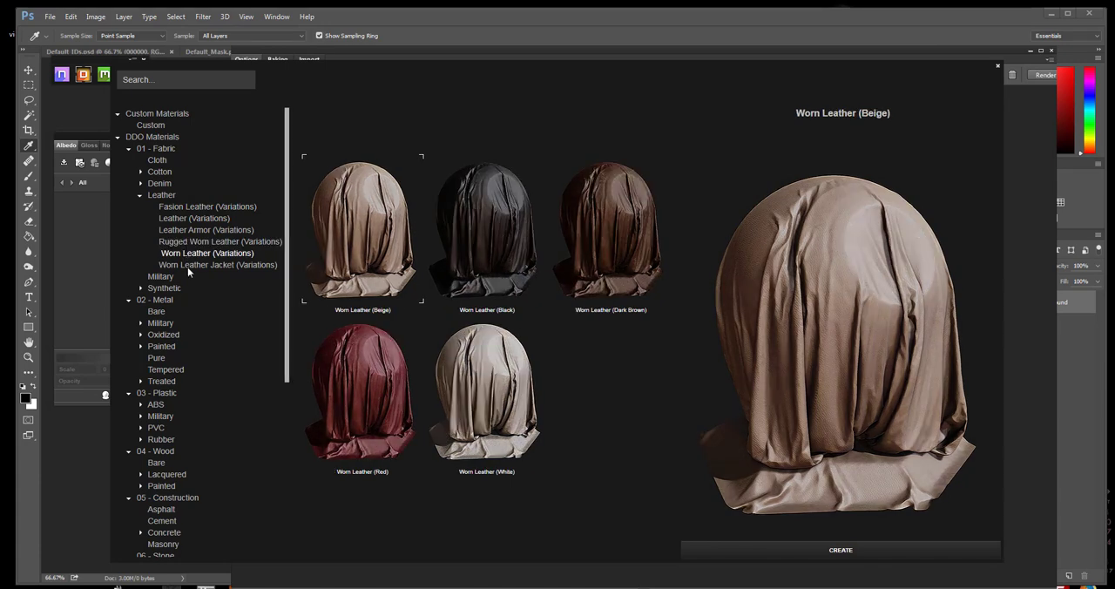
left_click(188, 266)
left_click(188, 255)
left_click(609, 246)
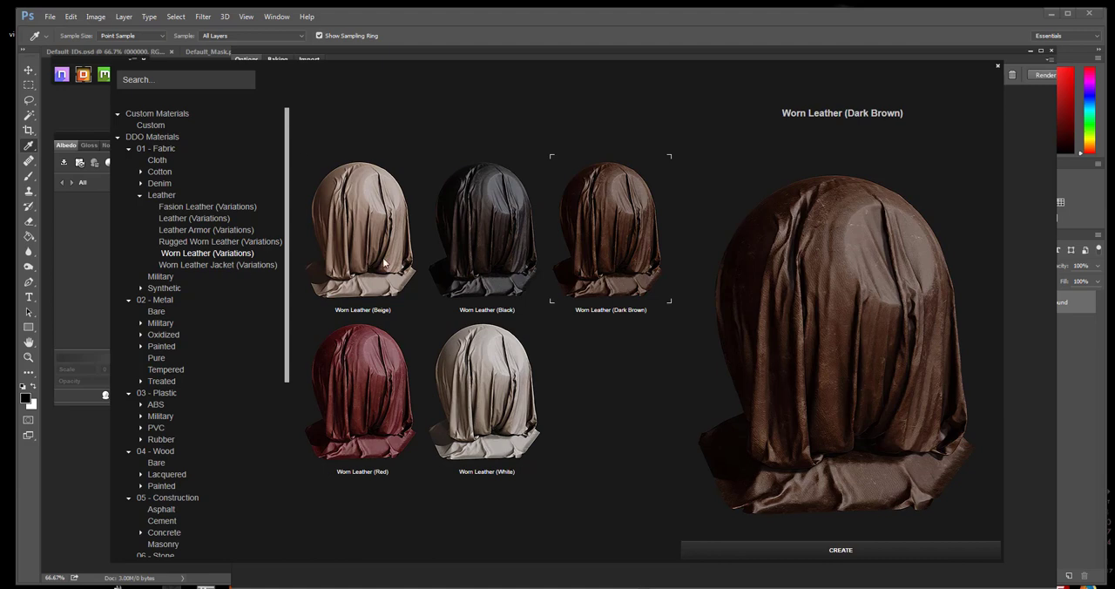
Choose the Worn Leather Jacket (Light Brown) material and create it in the project
left_click(218, 264)
left_click(615, 224)
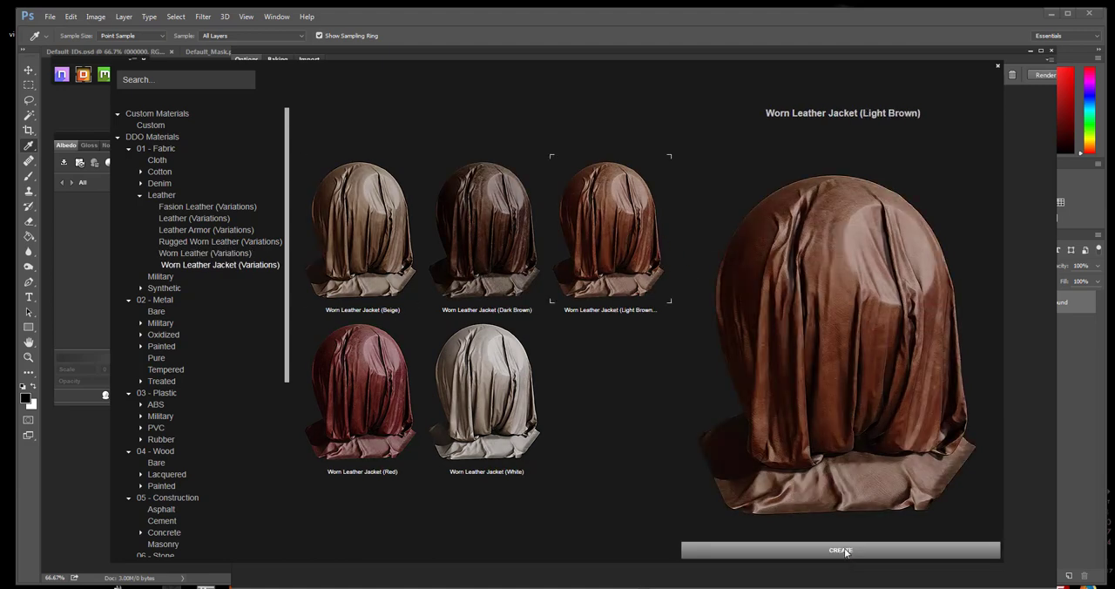
left_click(499, 239)
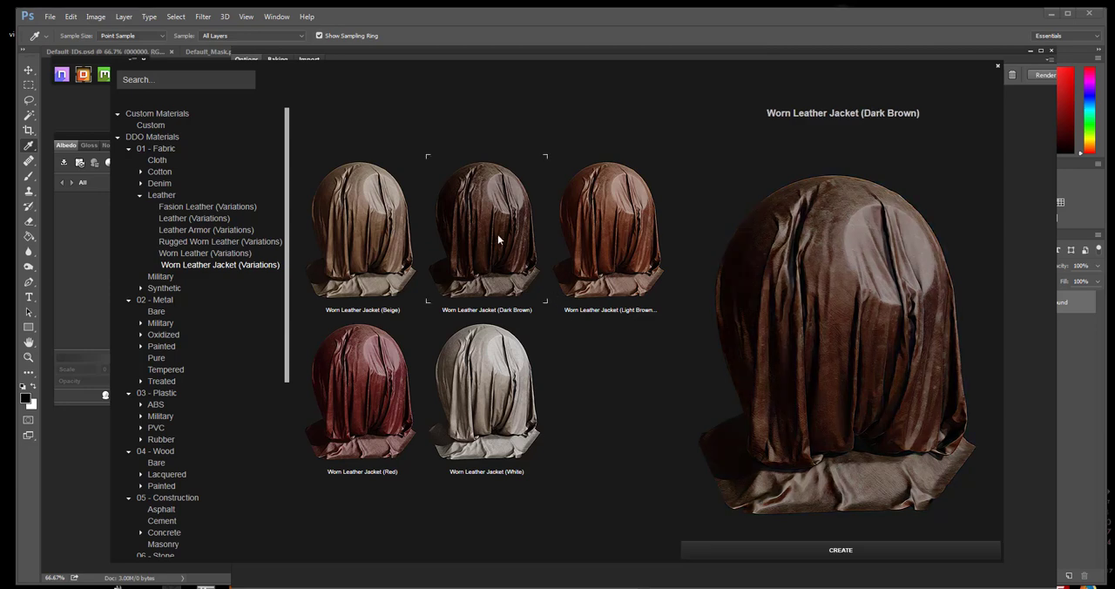
left_click(626, 236)
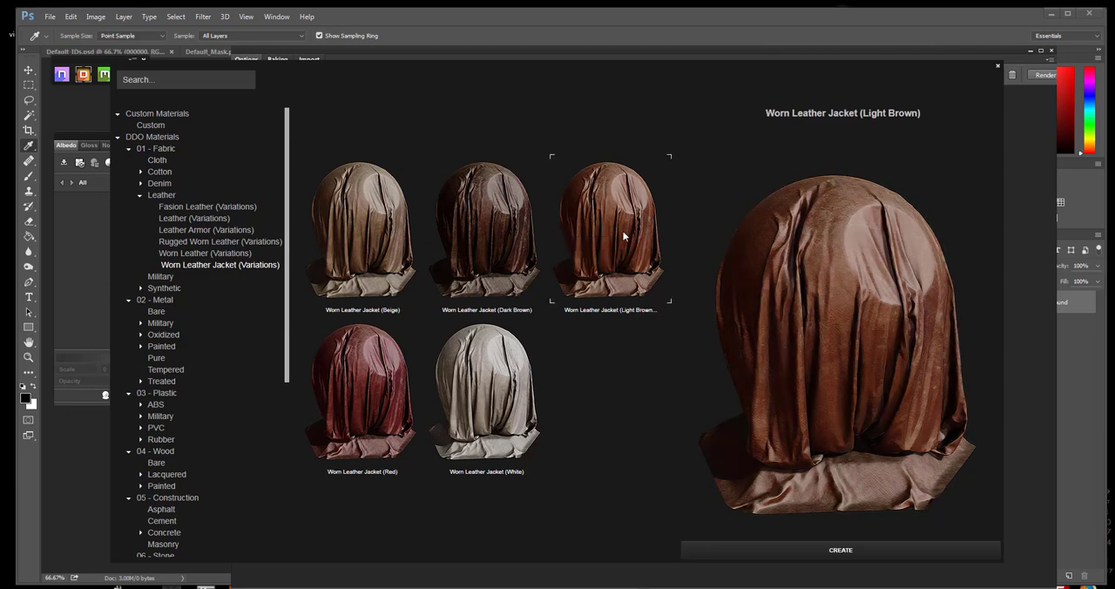
left_click(841, 551)
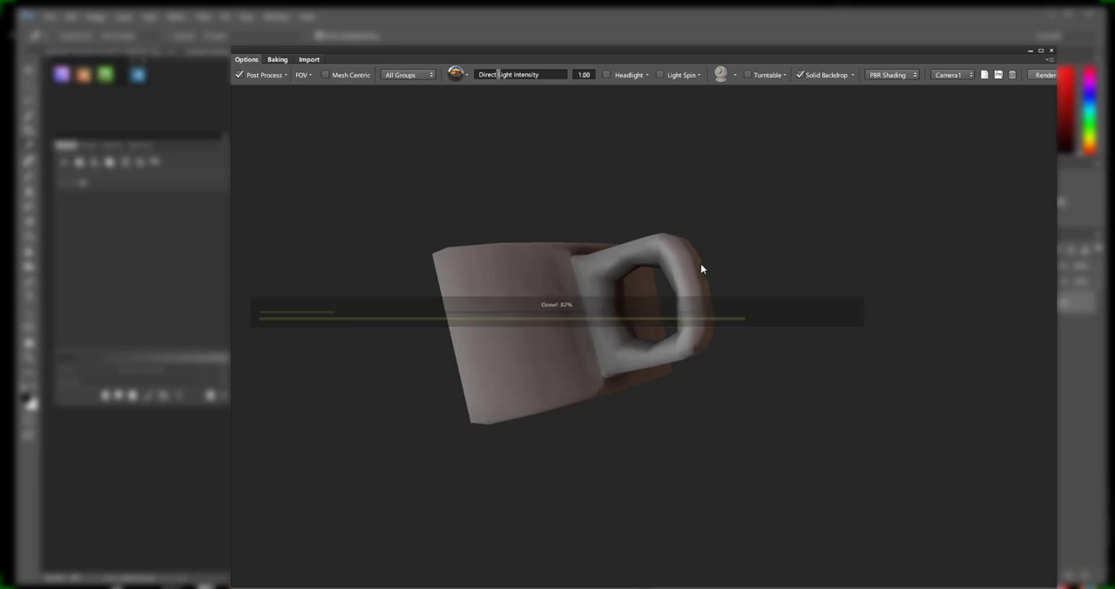
left_click_drag(616, 260, 558, 388)
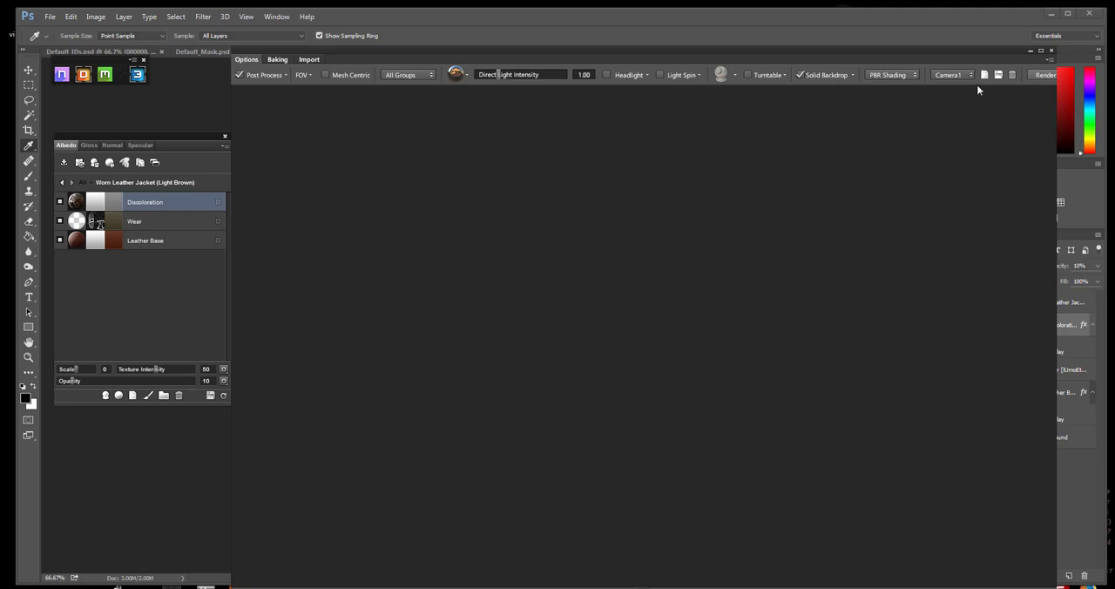
Reopen the 3DO preview and examine the brown leather strap and its loop from several angles
left_click(1050, 52)
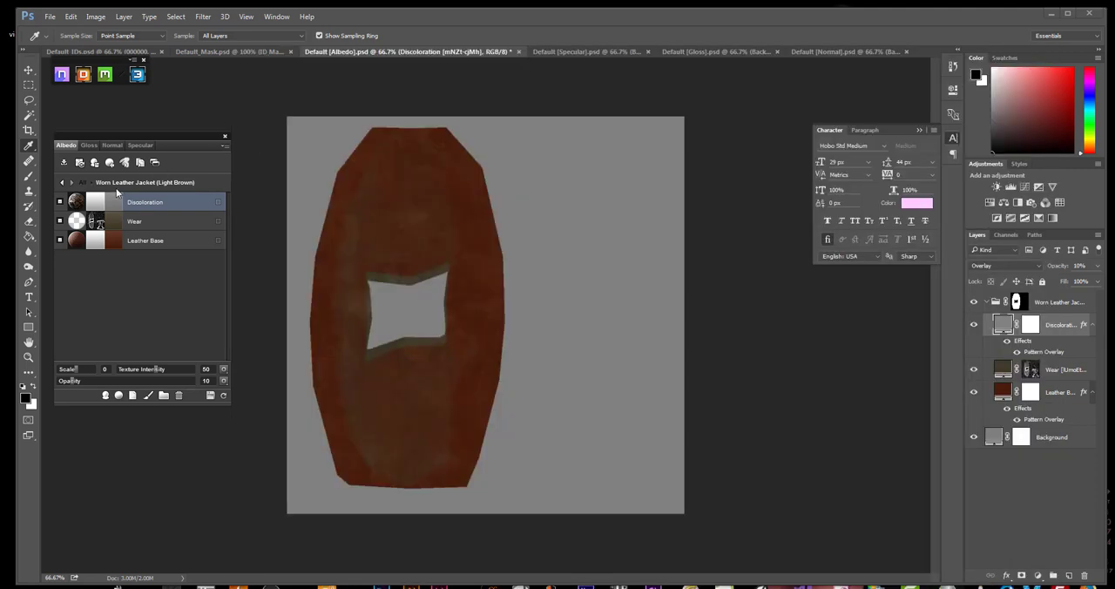
left_click(138, 77)
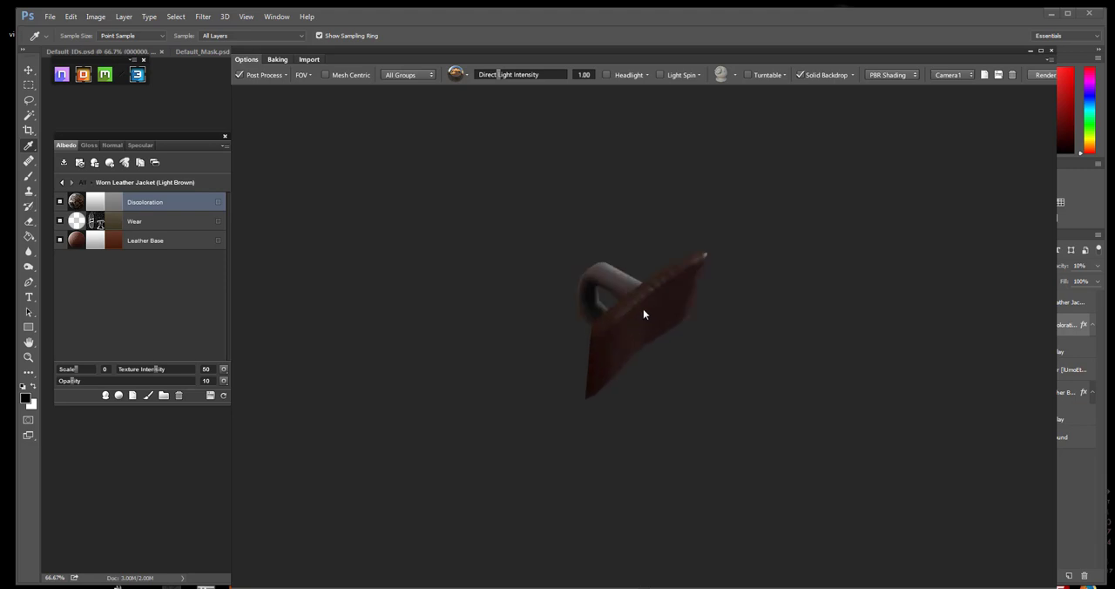
scroll(659, 331, "down", 5)
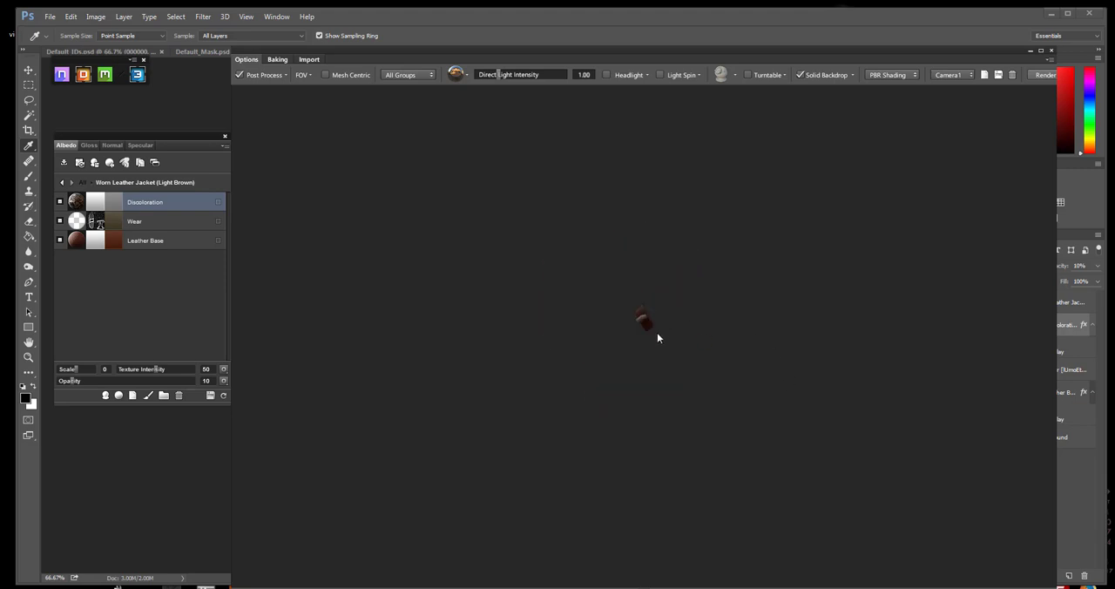
scroll(640, 309, "up", 5)
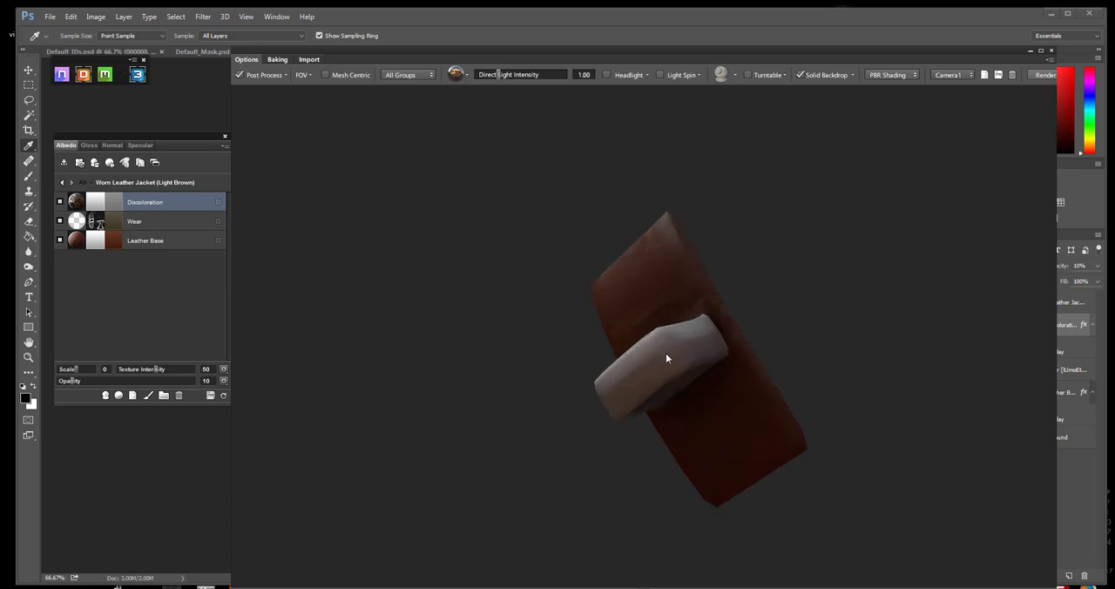
left_click_drag(675, 338, 525, 317)
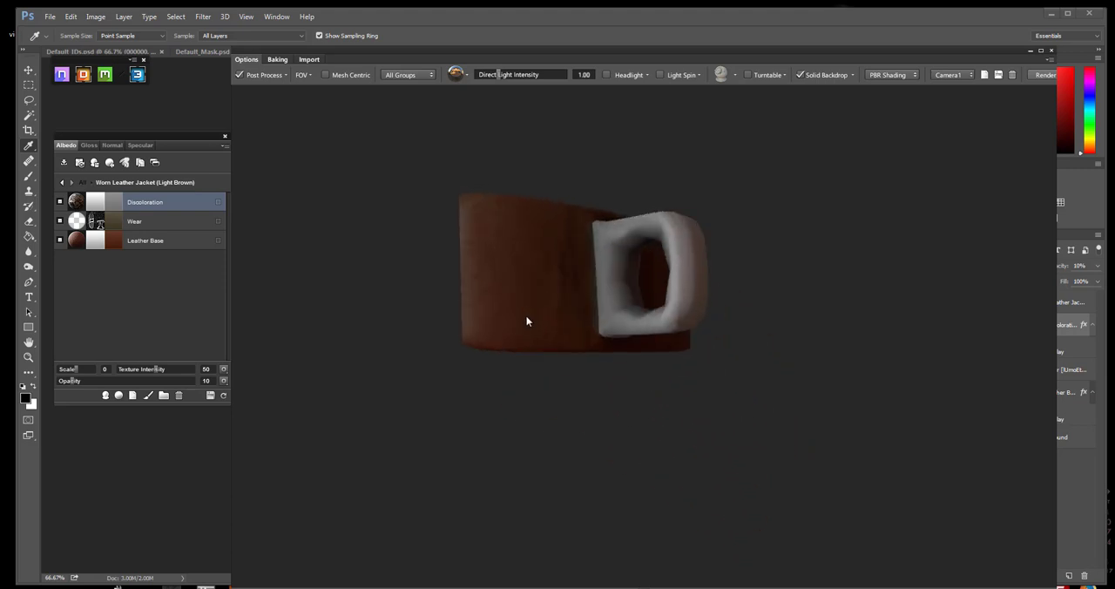
scroll(525, 317, "down", 5)
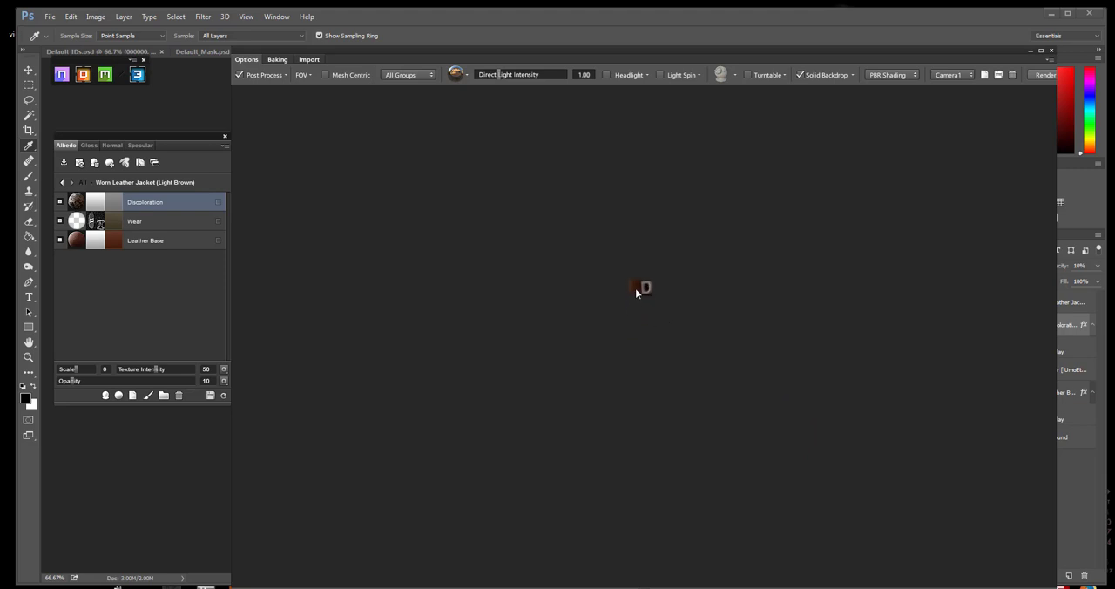
scroll(644, 289, "up", 10)
scroll(630, 276, "down", 5)
scroll(643, 317, "up", 6)
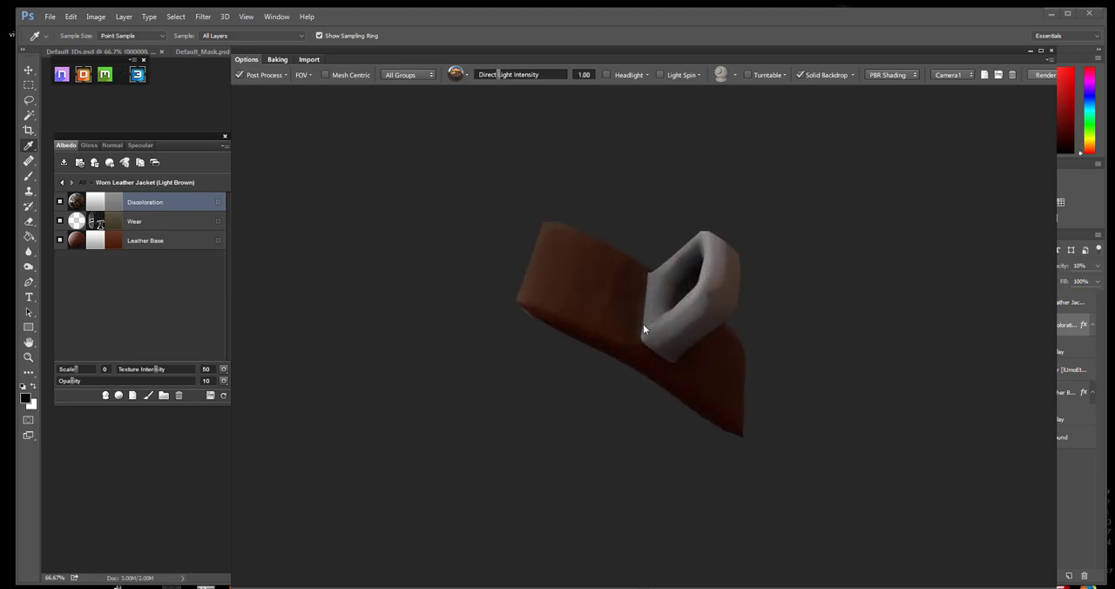
left_click_drag(631, 342, 796, 417)
Assign the treated metal Stone Washed Steel to the loop's pink color ID, adding it outside the currently selected group
key("c")
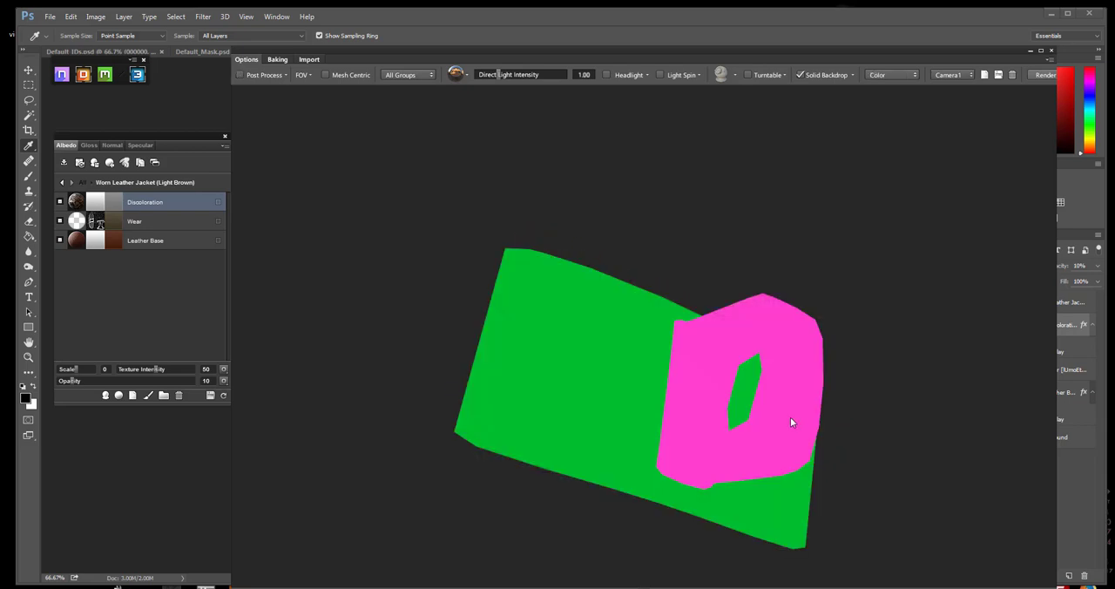
left_click(791, 397)
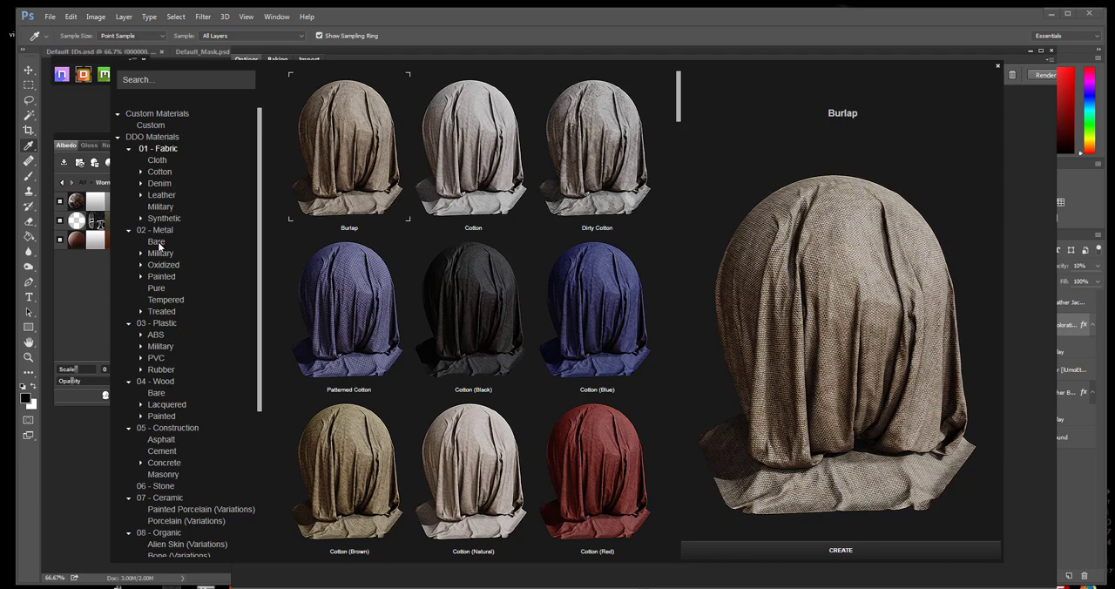
left_click(162, 312)
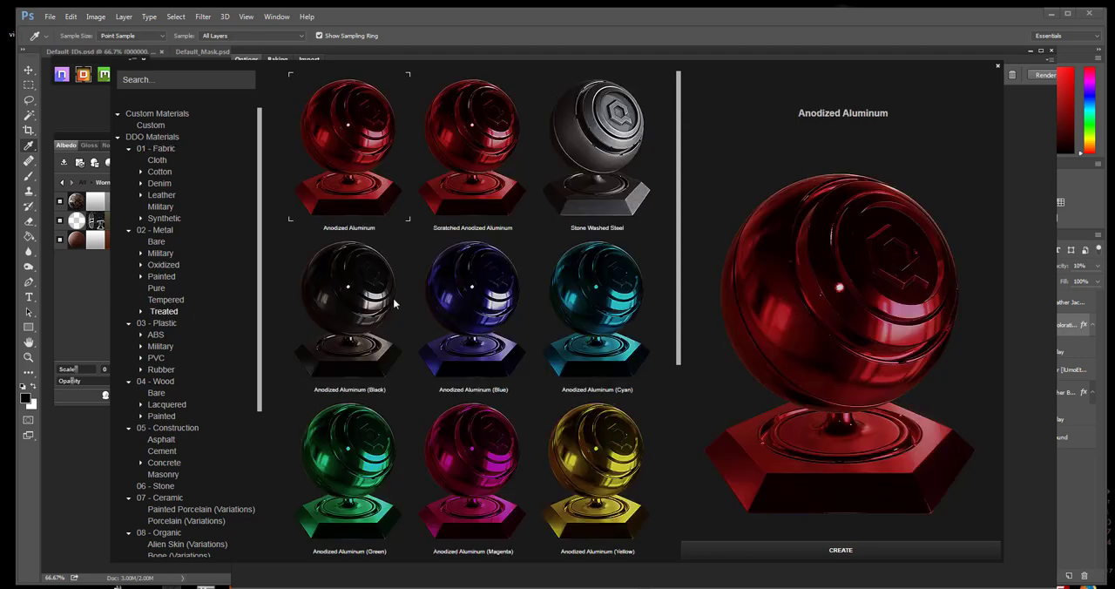
left_click(603, 168)
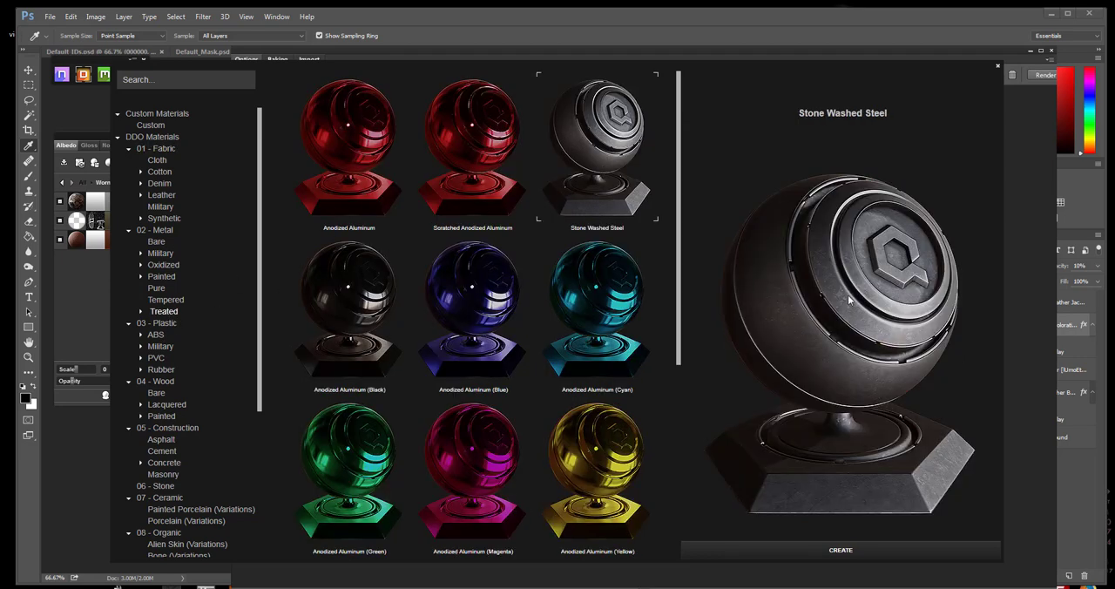
left_click(841, 550)
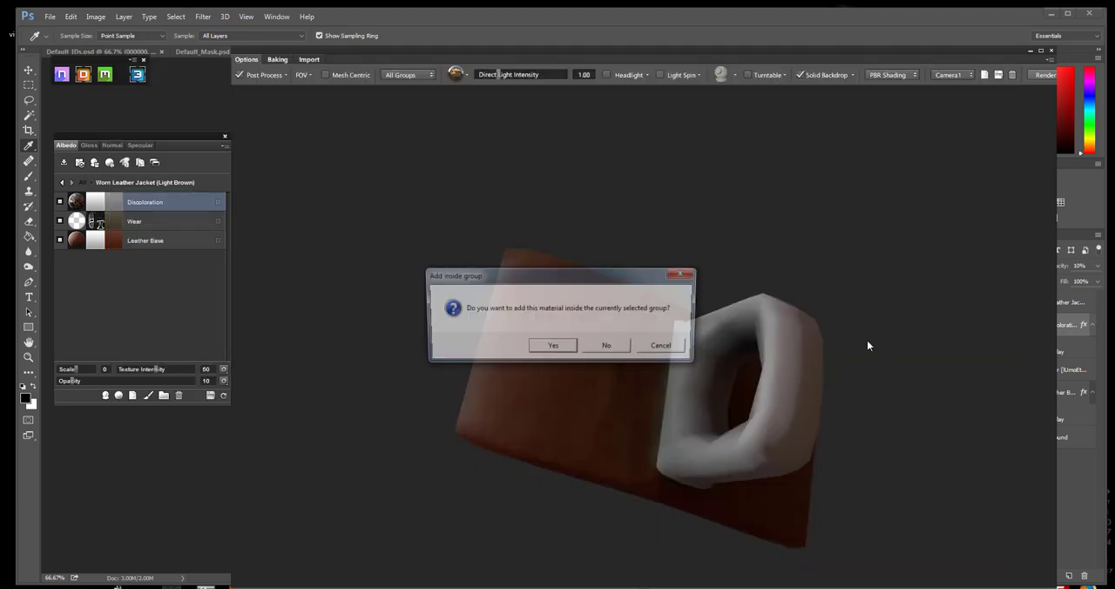
left_click(609, 347)
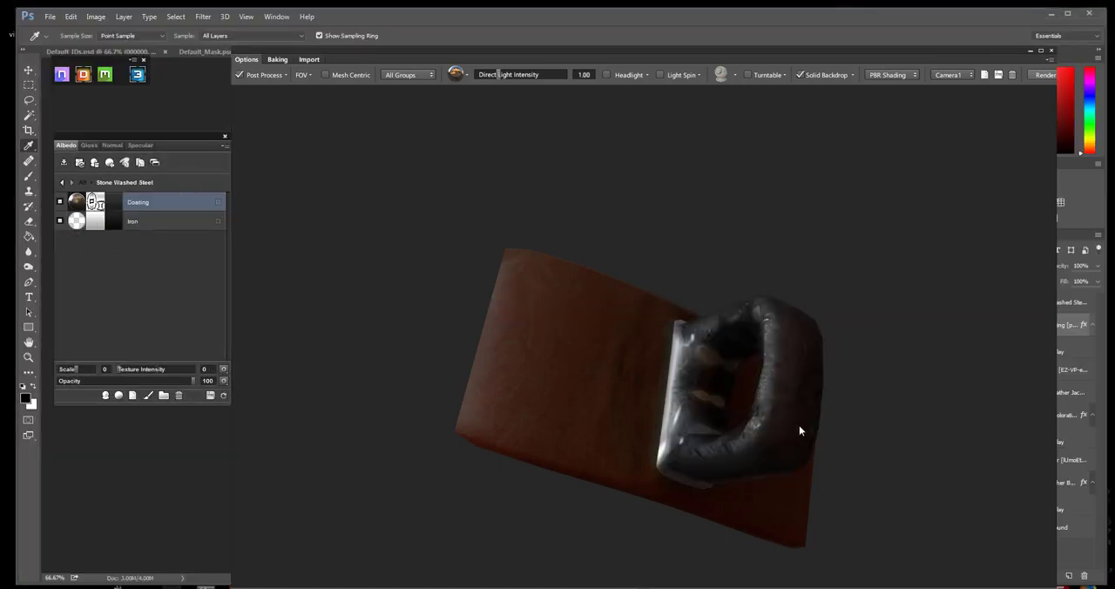
Inspect the steel loop up close and open the material browser again for its pink color ID
left_click_drag(808, 443, 632, 292)
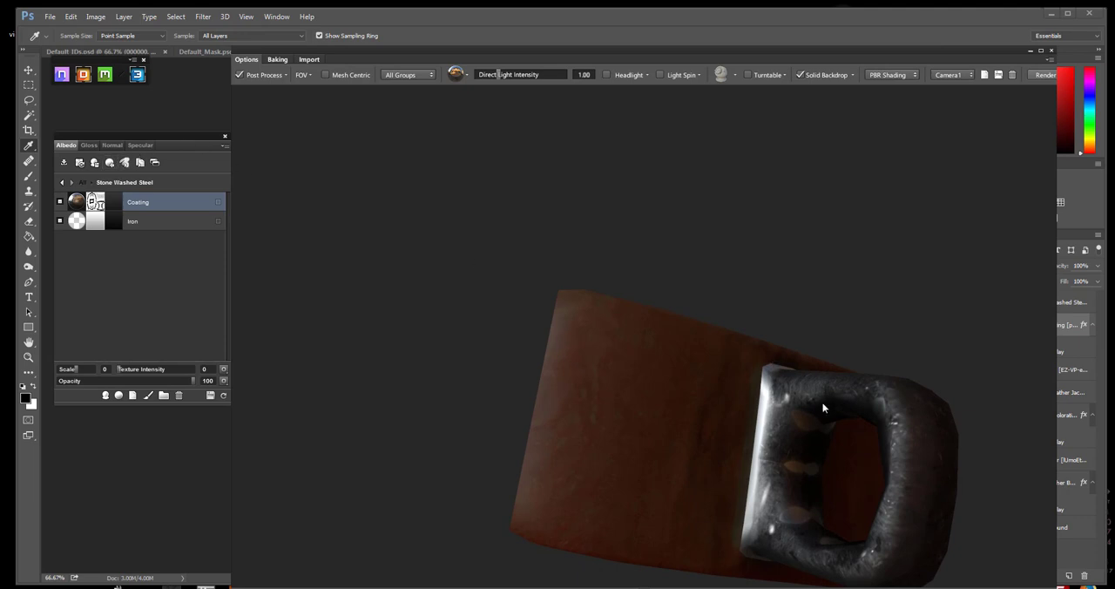
key("c")
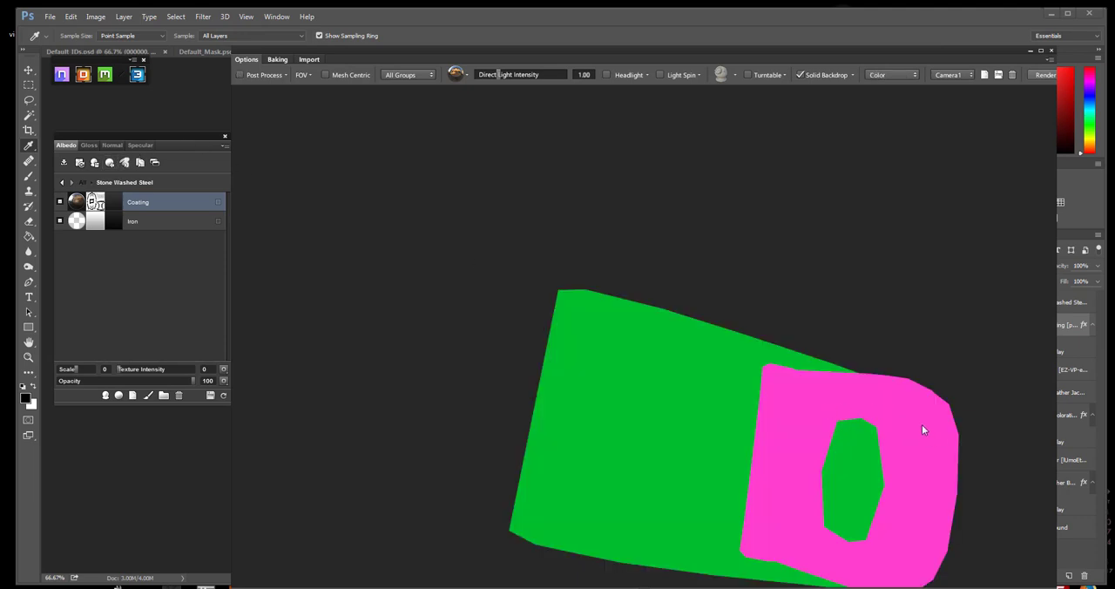
key("c")
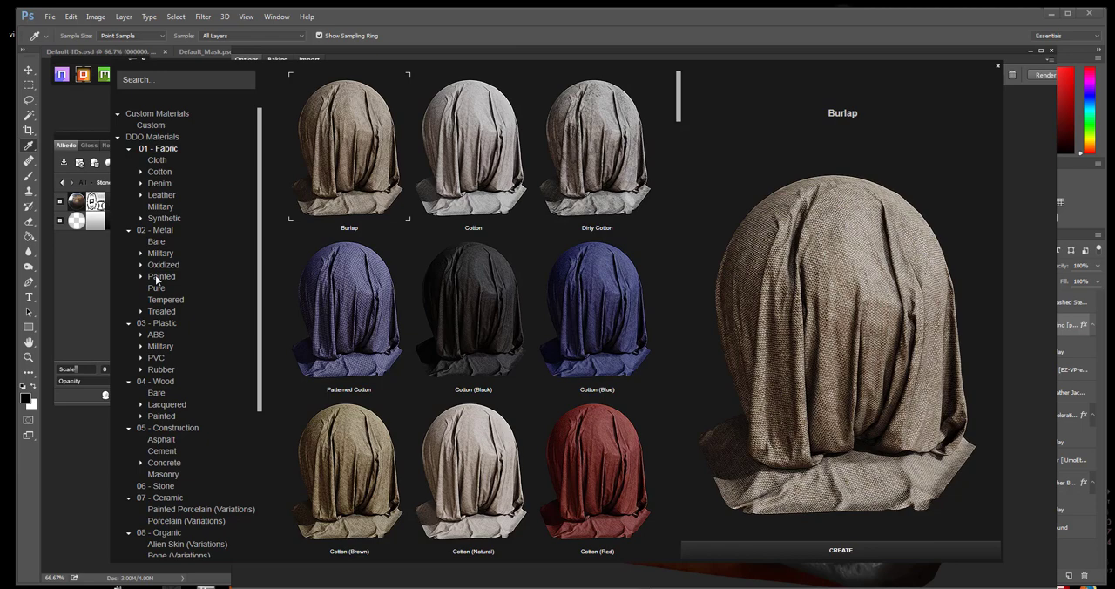
Browse the painted metal materials and the pure metals for an alternative loop material
left_click(141, 277)
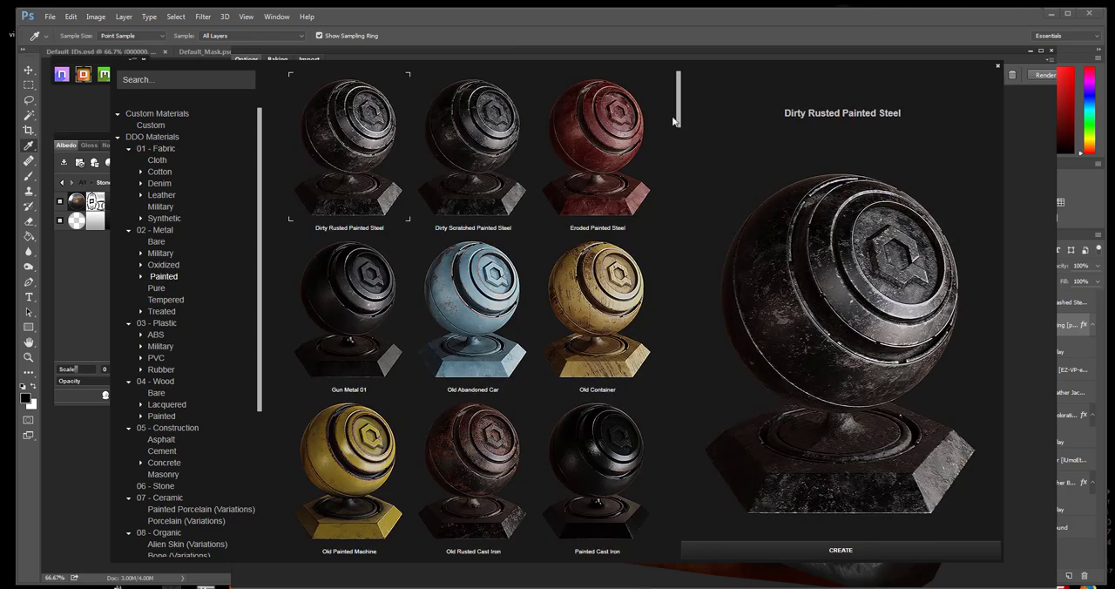
left_click_drag(676, 120, 677, 273)
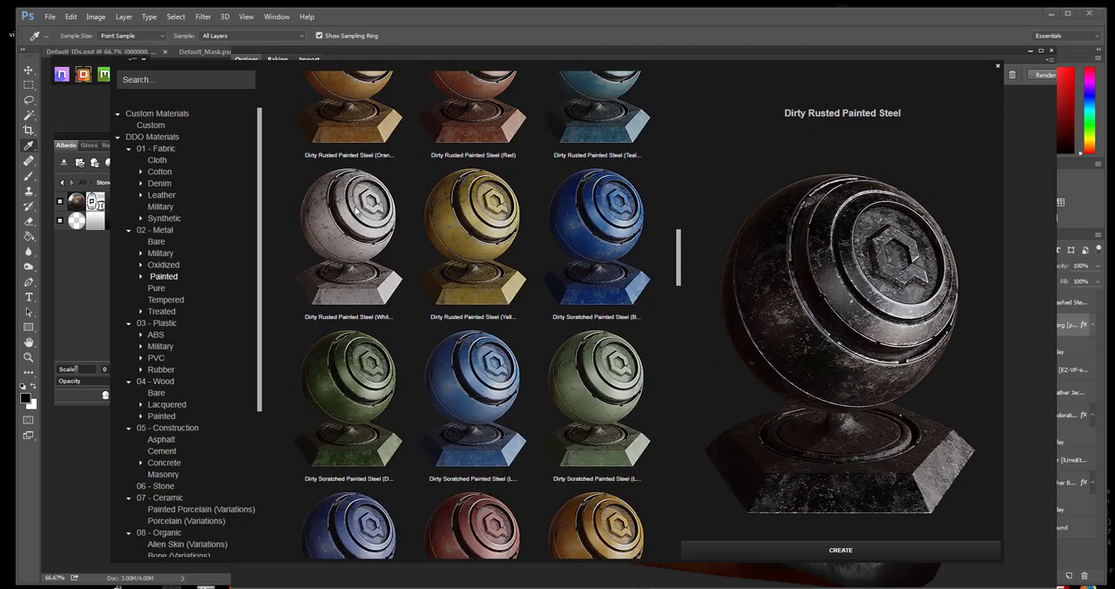
left_click_drag(680, 256, 678, 400)
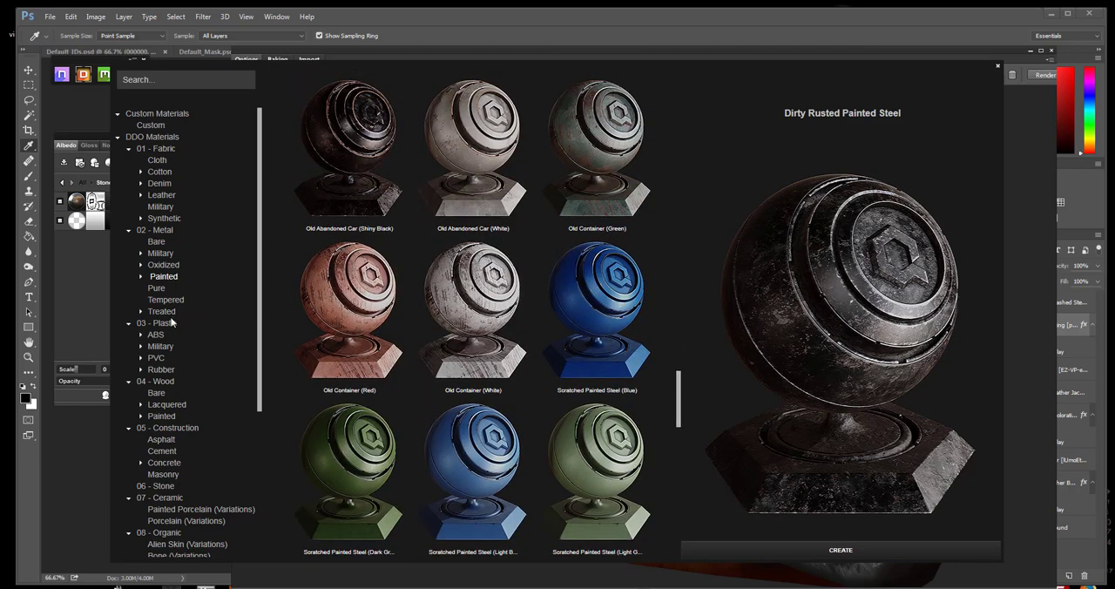
left_click(149, 289)
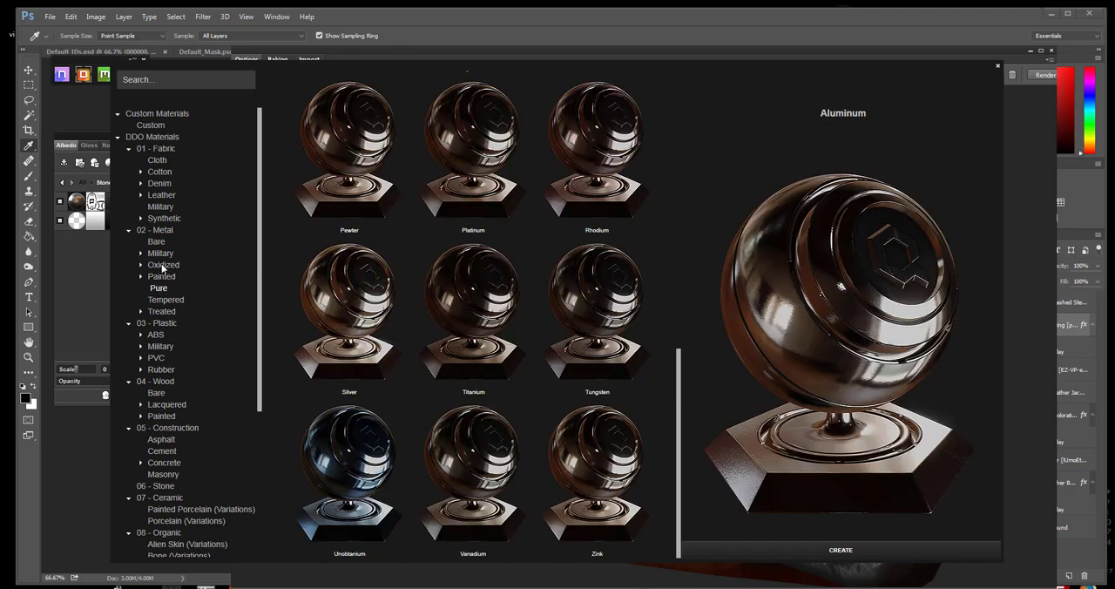
Browse the oxidized metals and preview the Rusted Steel and Rusted Steel (02) materials
left_click(162, 265)
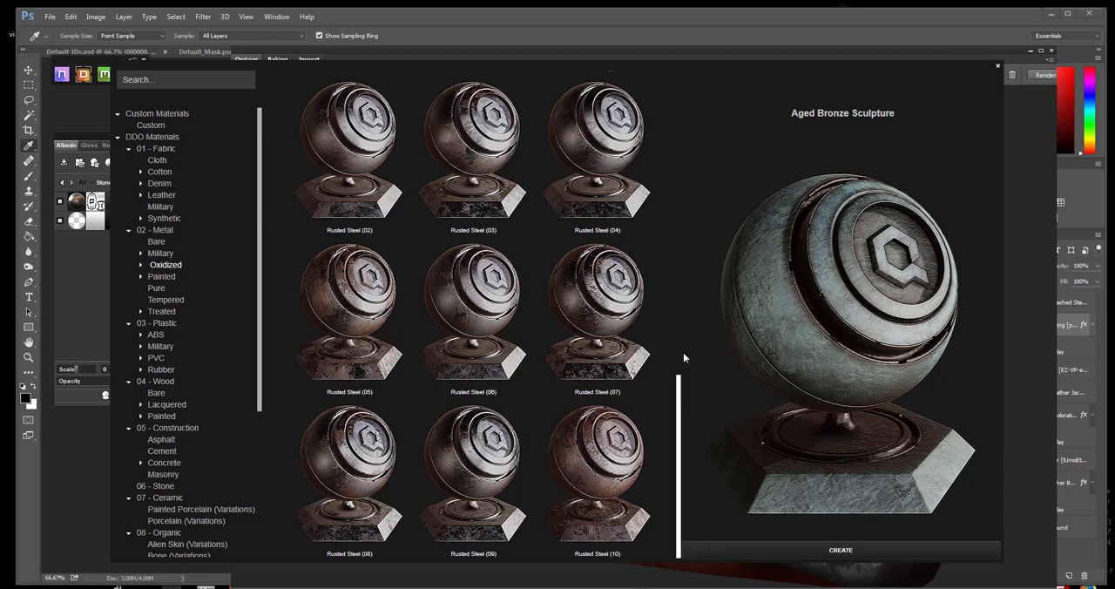
left_click_drag(683, 374, 694, 83)
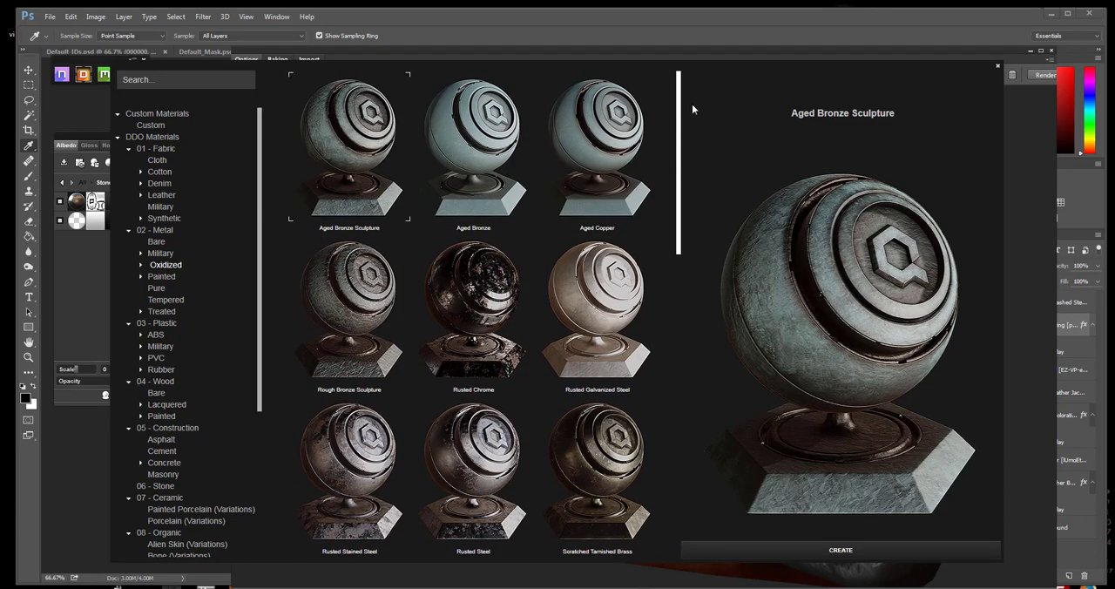
scroll(692, 103, "down", 3)
scroll(692, 177, "down", 2)
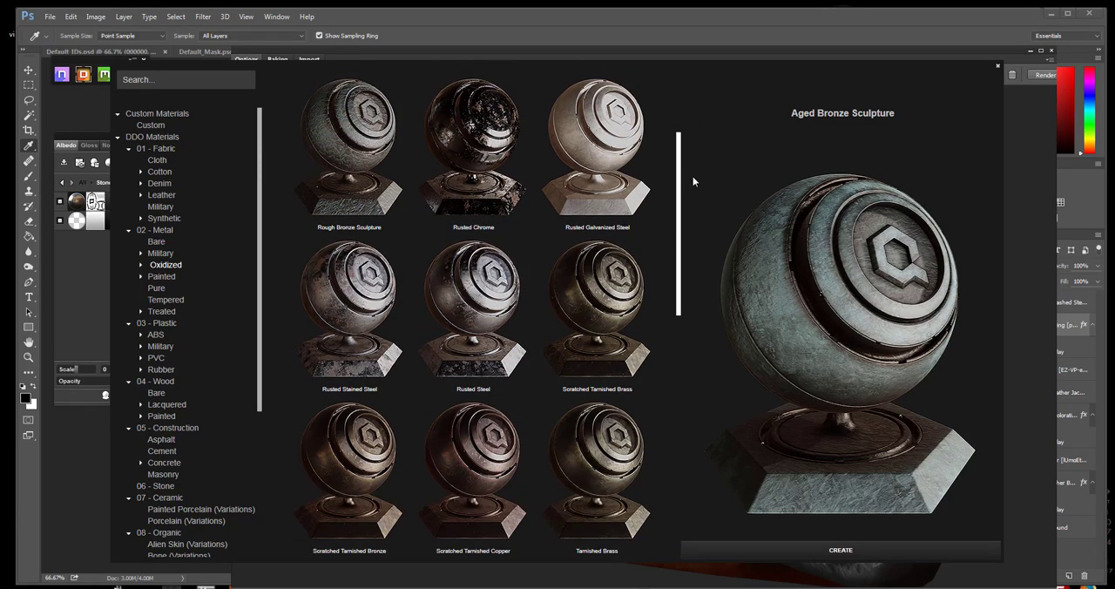
left_click(481, 249)
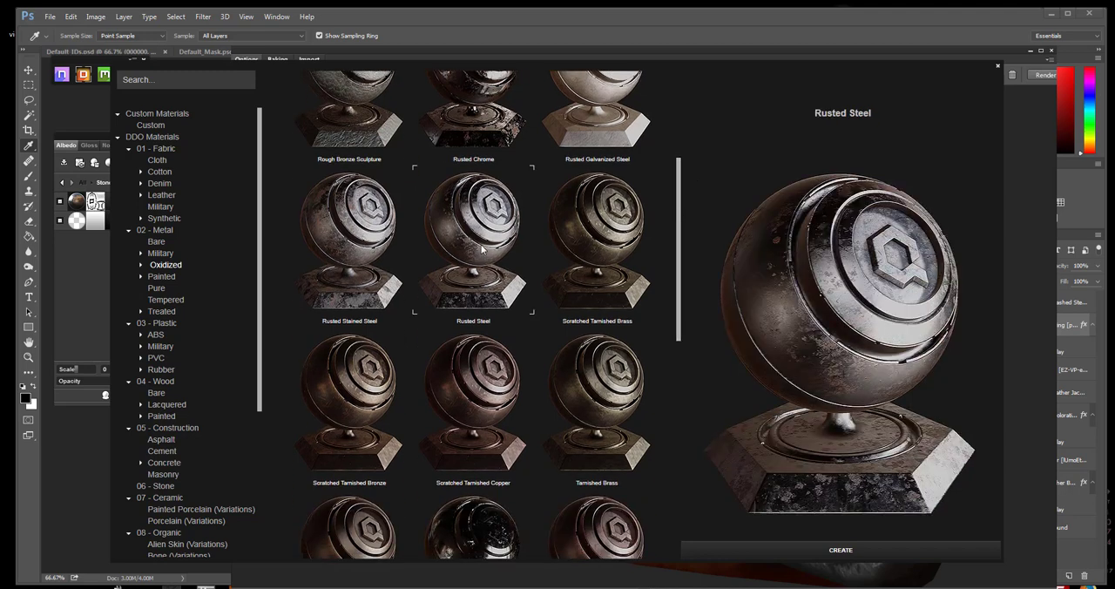
left_click_drag(678, 268, 678, 492)
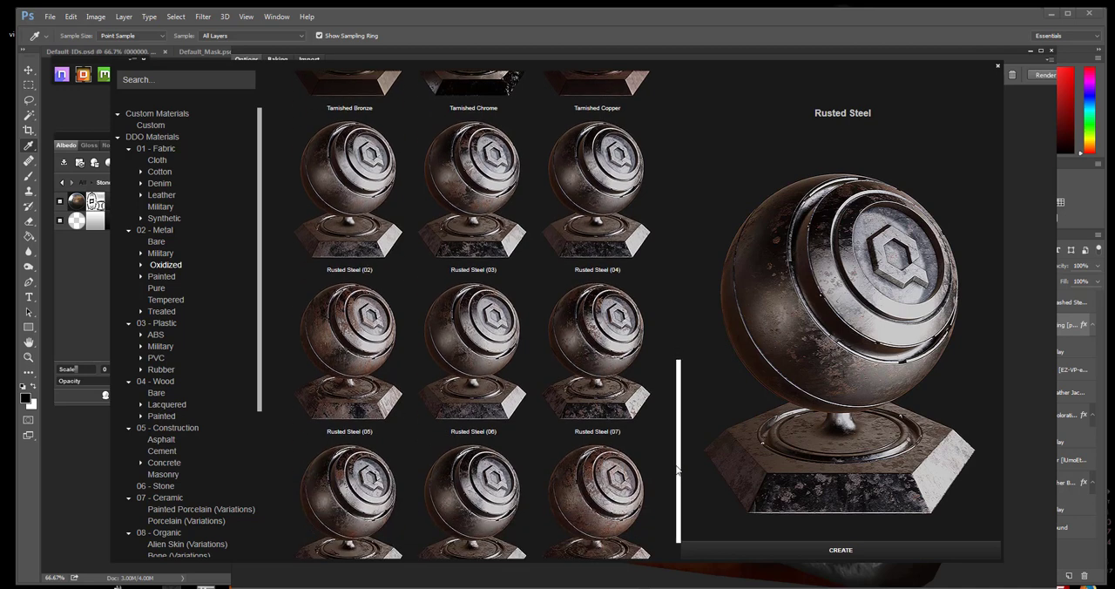
left_click(350, 200)
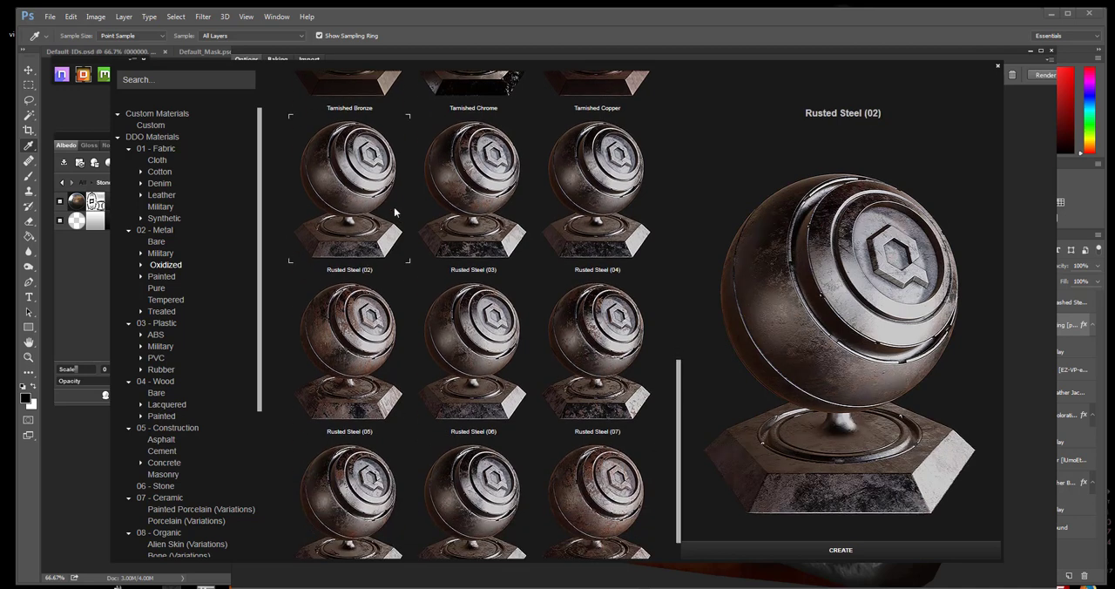
scroll(681, 427, "down", 1)
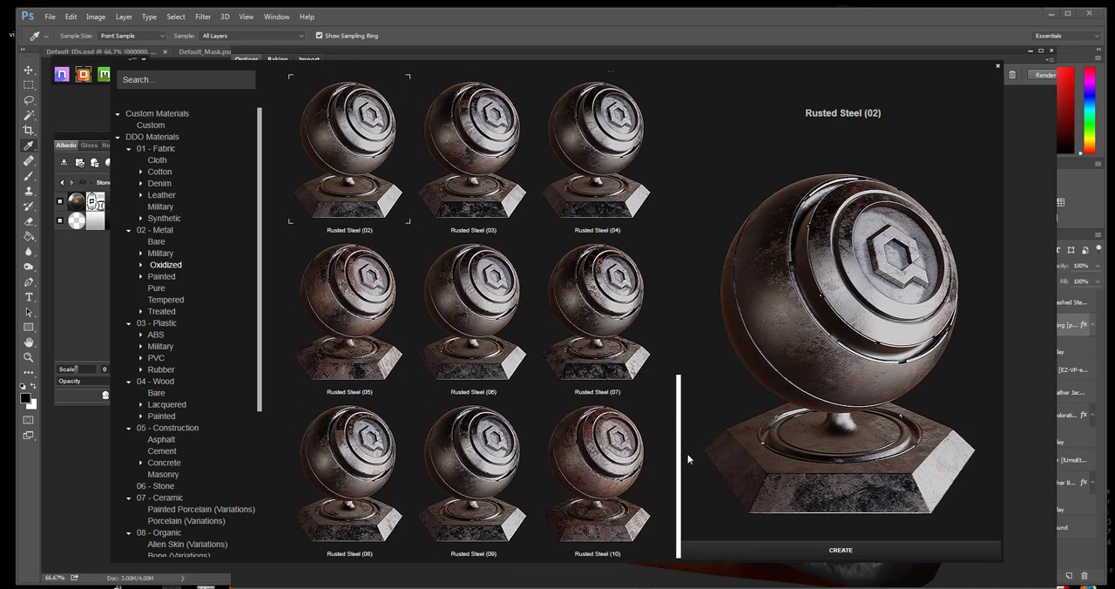
Compare Rusted Steel (08) with Rusted Steel (09), and create Rusted Steel (09) on the loop outside the selected group
left_click(362, 476)
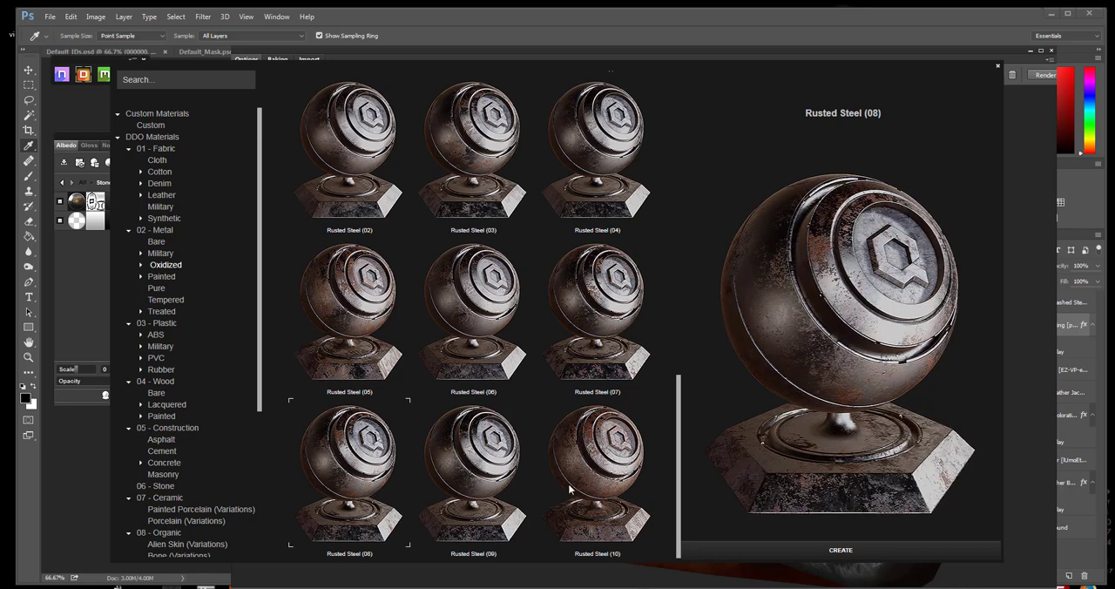
left_click(484, 471)
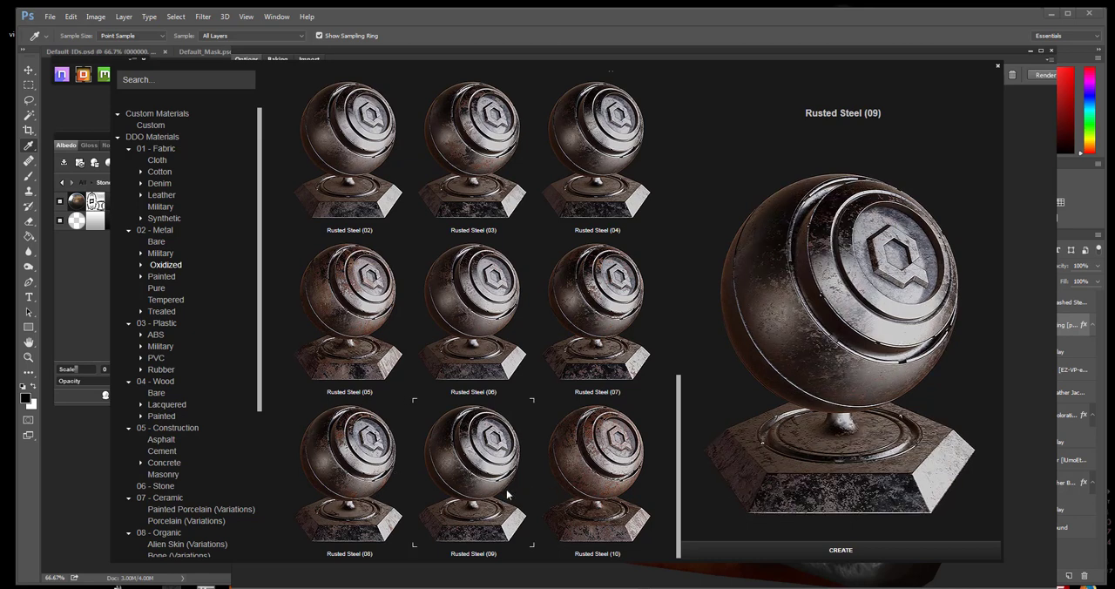
left_click(379, 468)
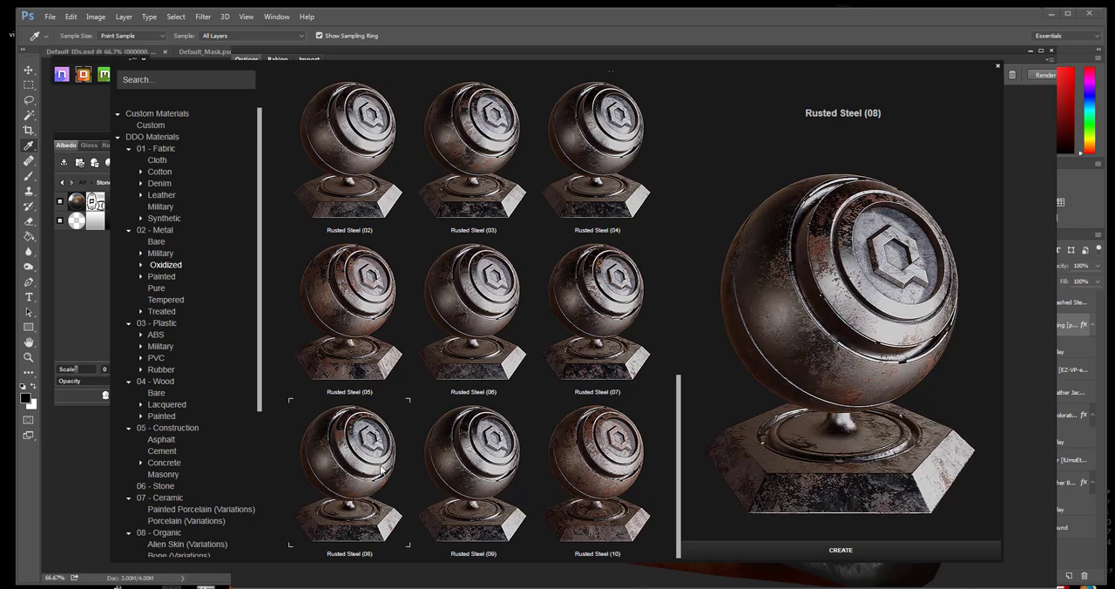
left_click(473, 480)
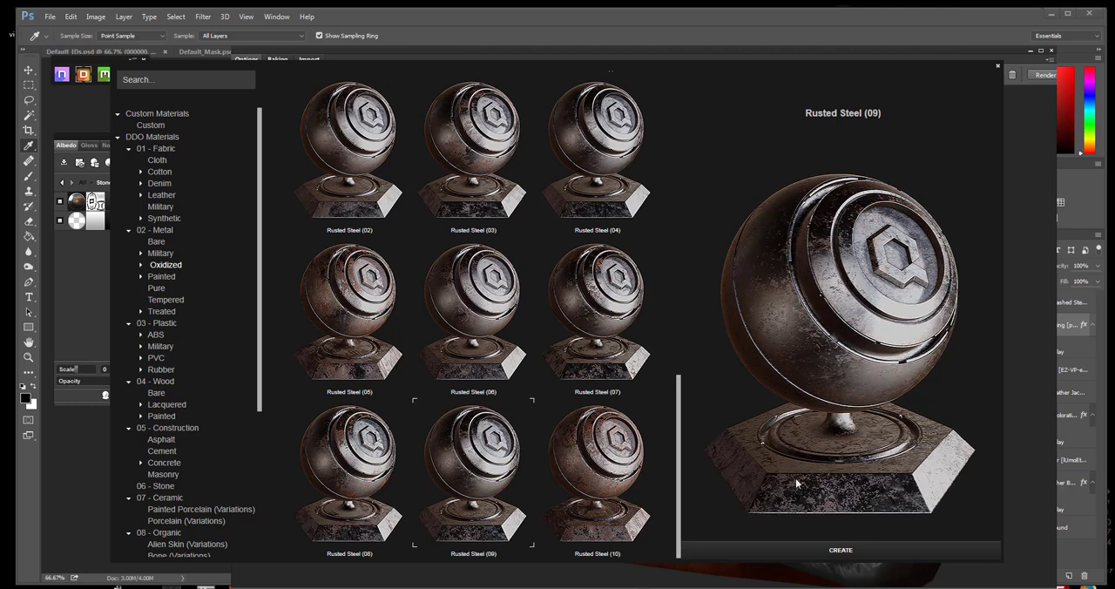
left_click(841, 549)
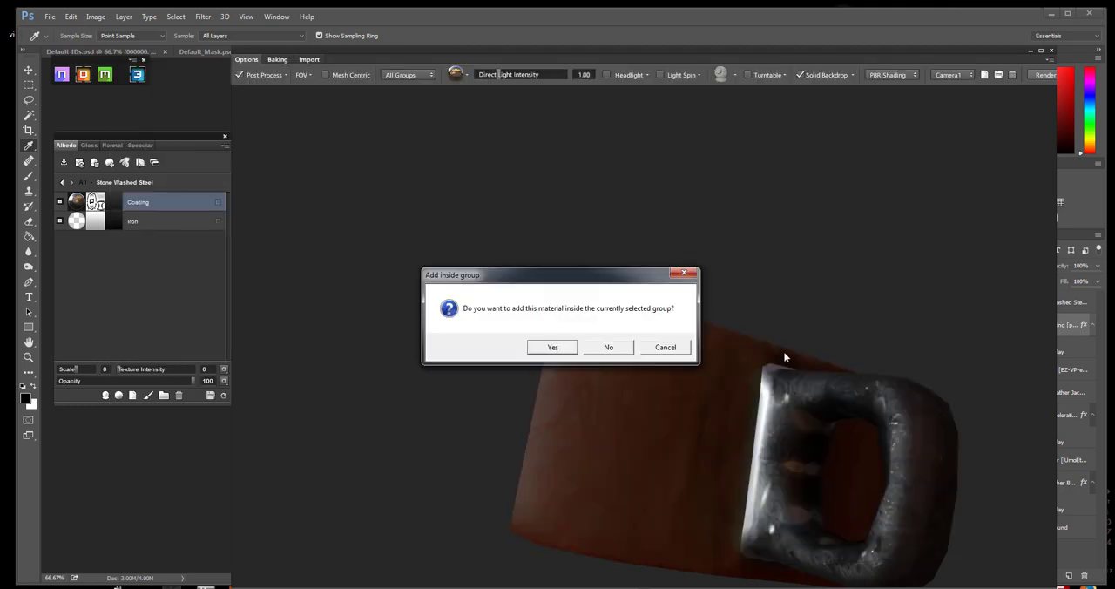
left_click(609, 347)
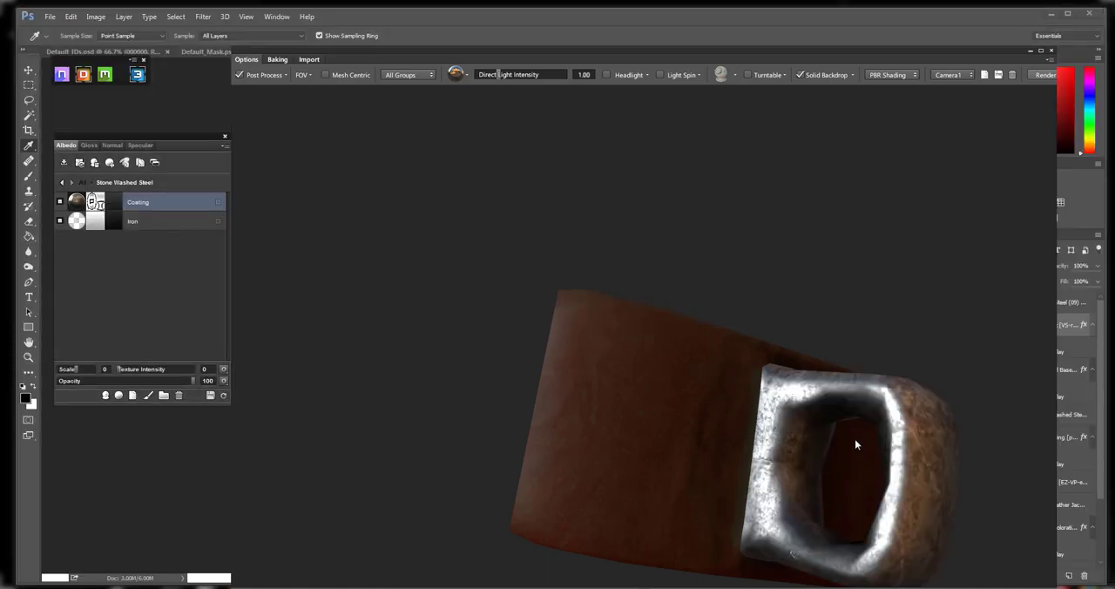
Examine the rusted steel loop on the leather strap from different angles in the 3D preview
left_click_drag(905, 442, 604, 353)
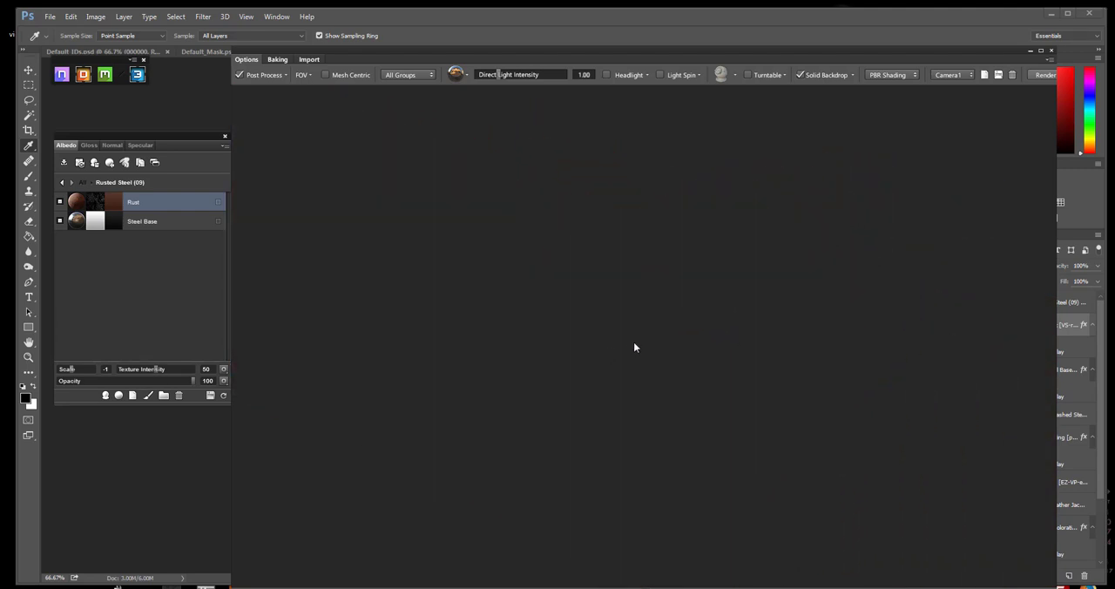
left_click_drag(645, 315, 557, 275)
left_click_drag(598, 276, 724, 328)
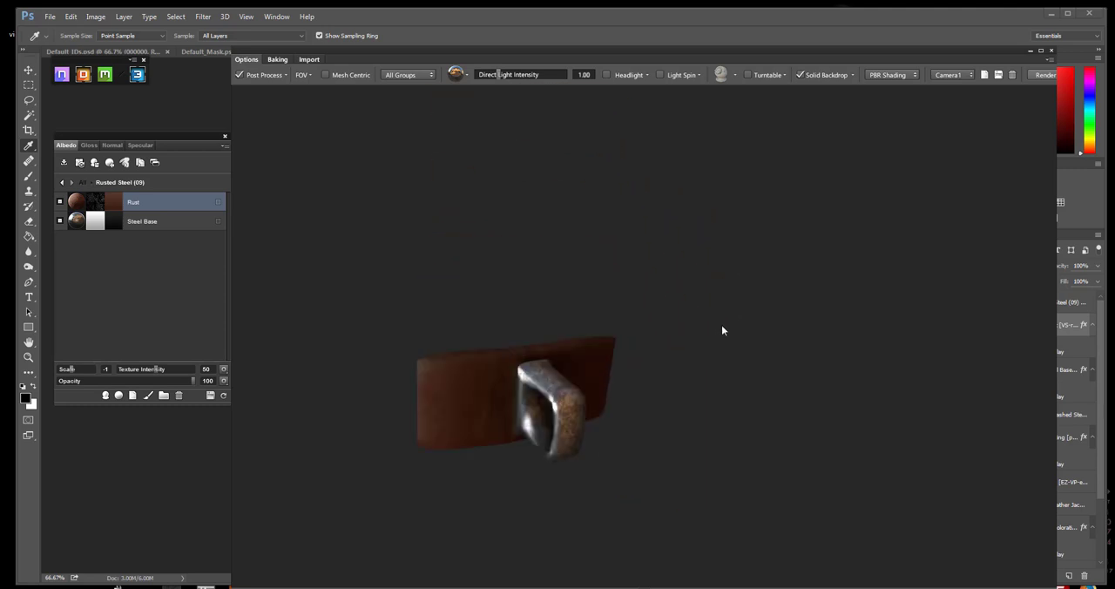
Save the DDO project, and close both the 3D previewer and Photoshop
left_click(210, 396)
left_click(1051, 51)
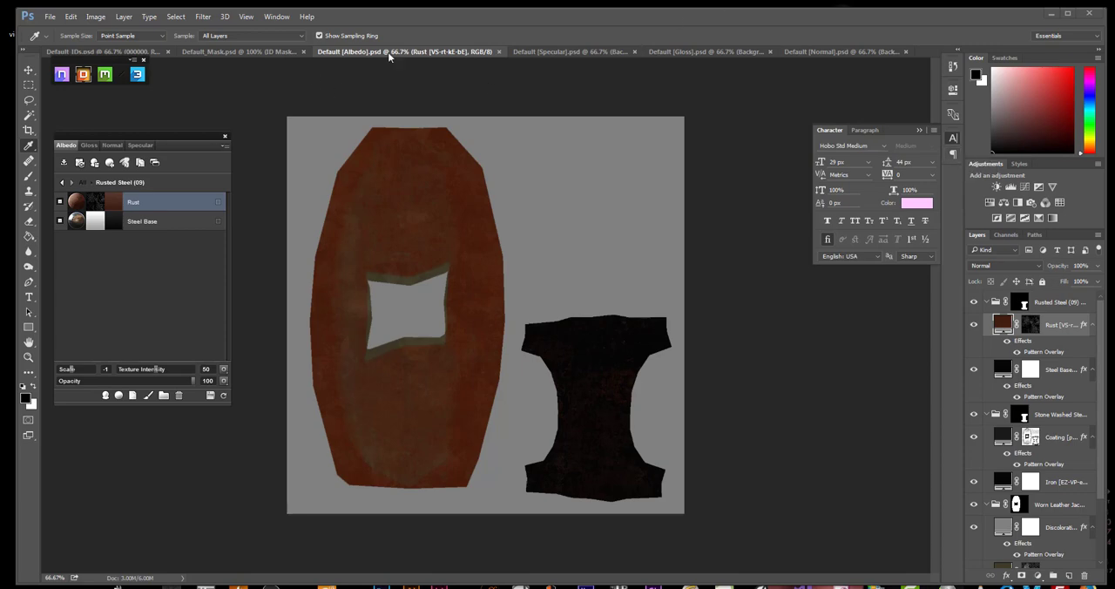
left_click(1091, 14)
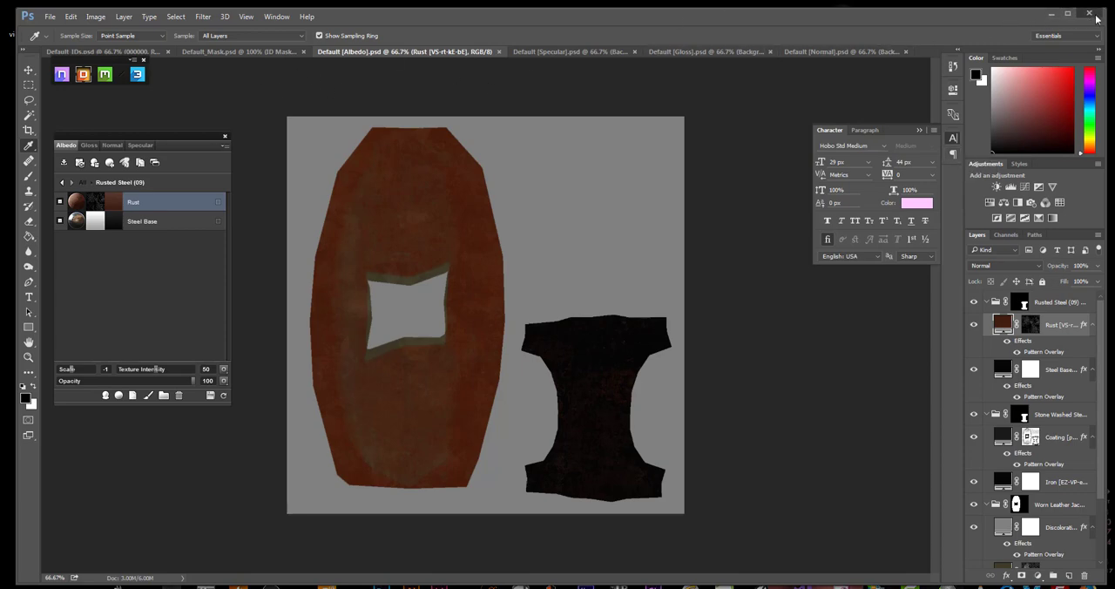
left_click(562, 233)
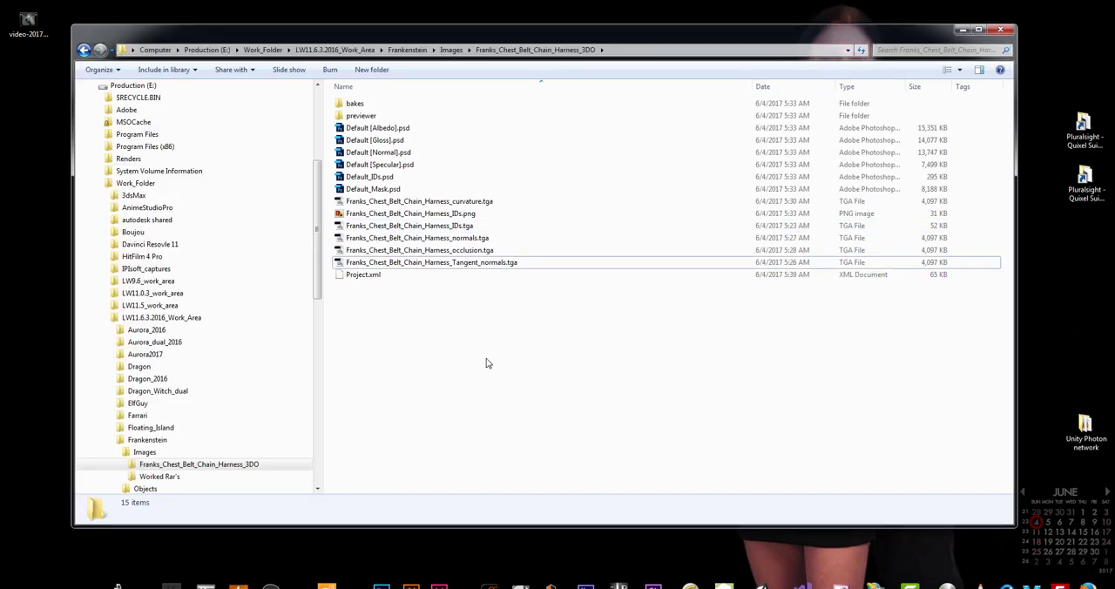
Copy the prefix "Franks_Chest_Belt_Chain_Harness_" from the name of the IDs PNG file without renaming it
left_click(416, 218)
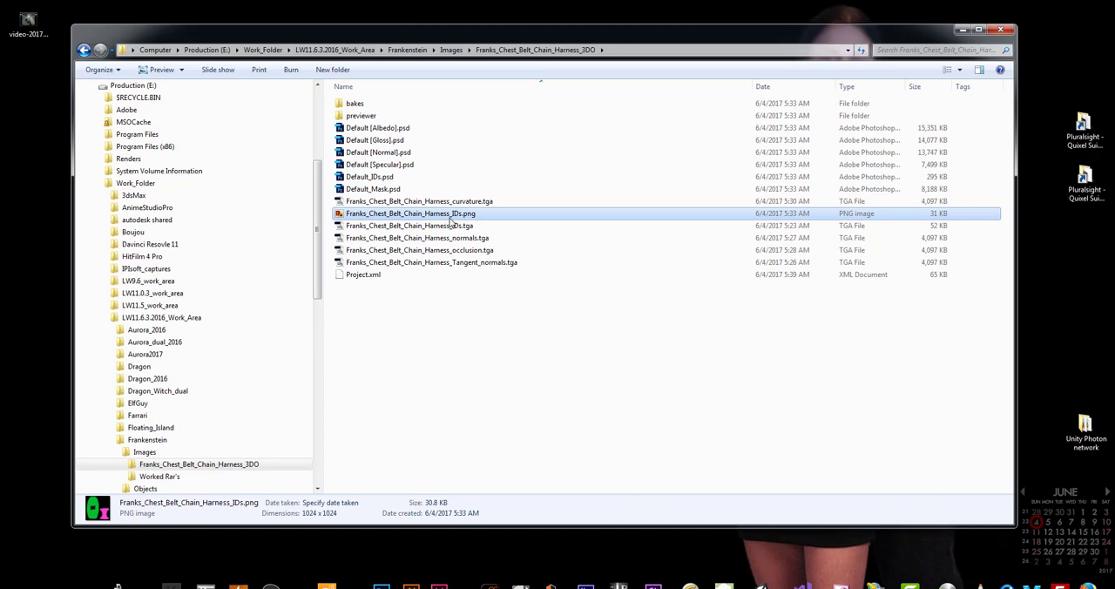
left_click(451, 220)
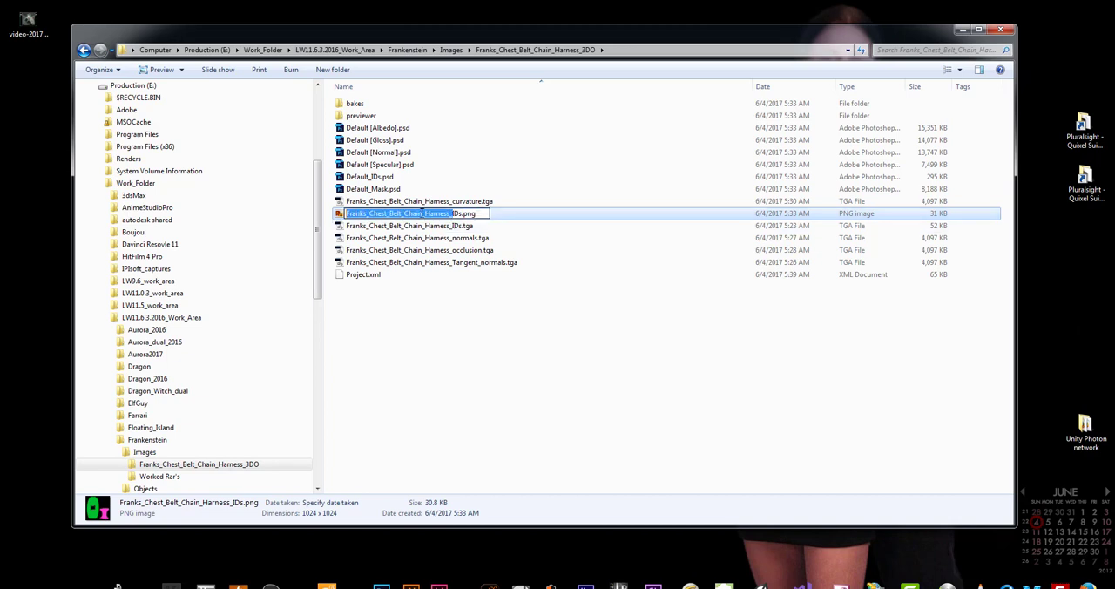
right_click(421, 214)
left_click(449, 251)
left_click(480, 291)
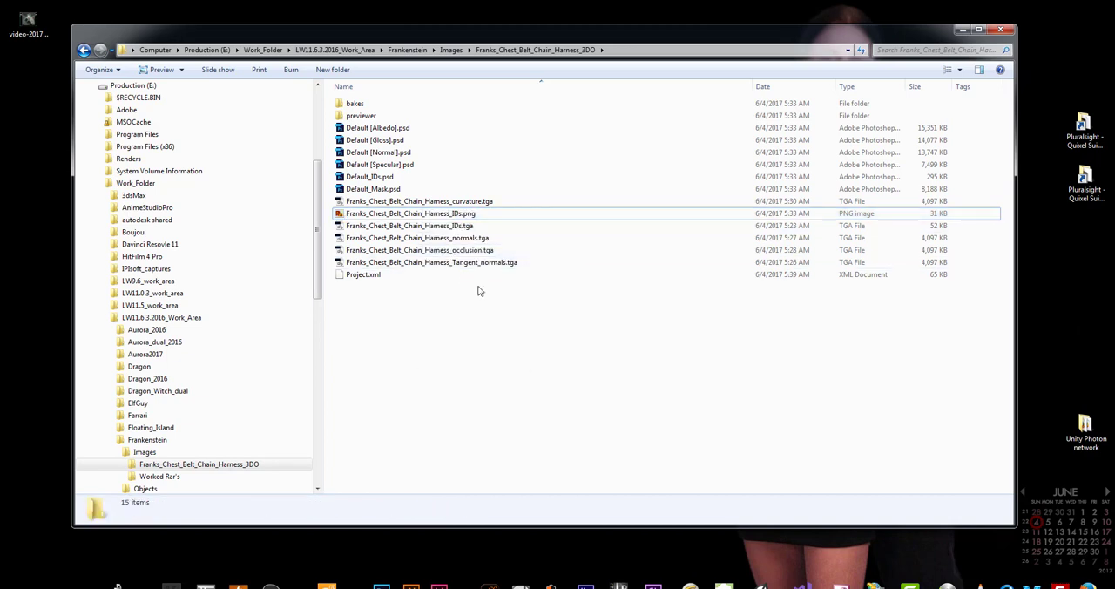
Open Default [Albedo].psd in Photoshop, and review the four Albedo, Gloss, Normal and Specular PSD files in the harness folder
left_click(371, 129)
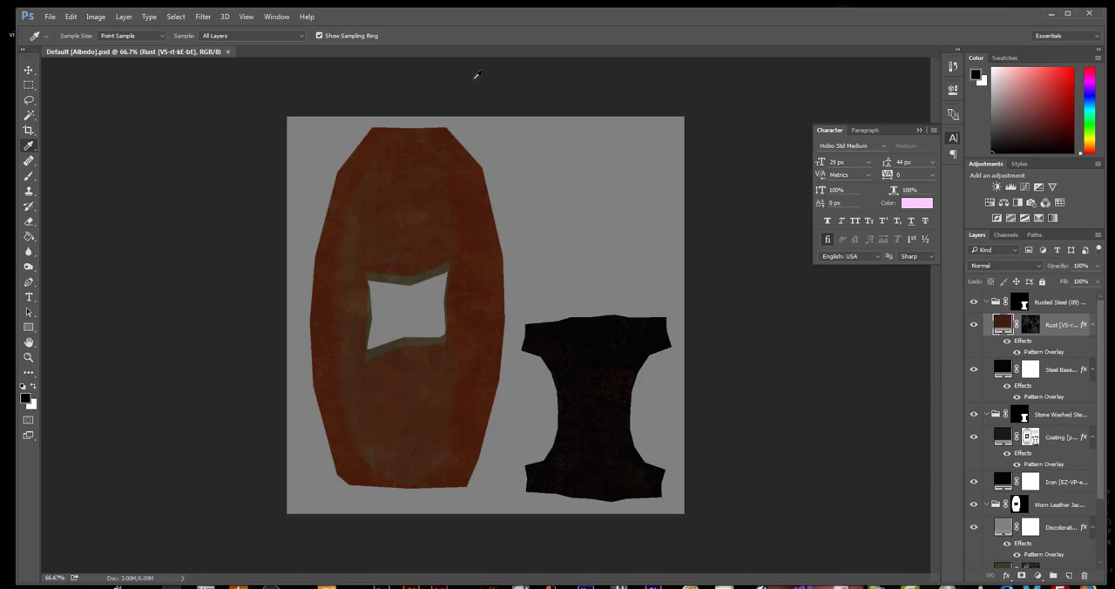
key("h")
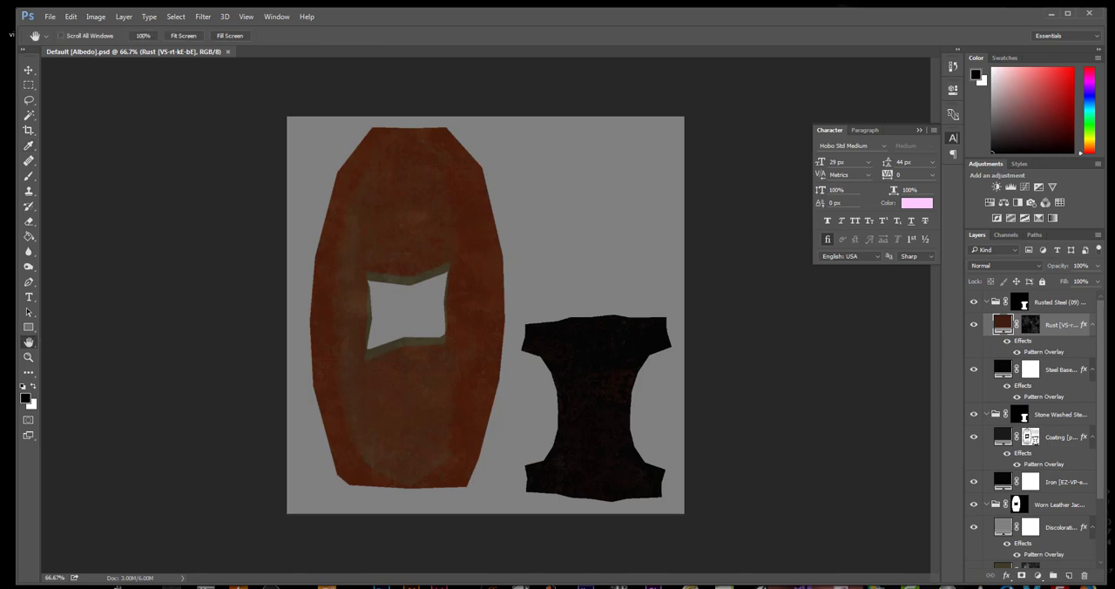
left_click(810, 587)
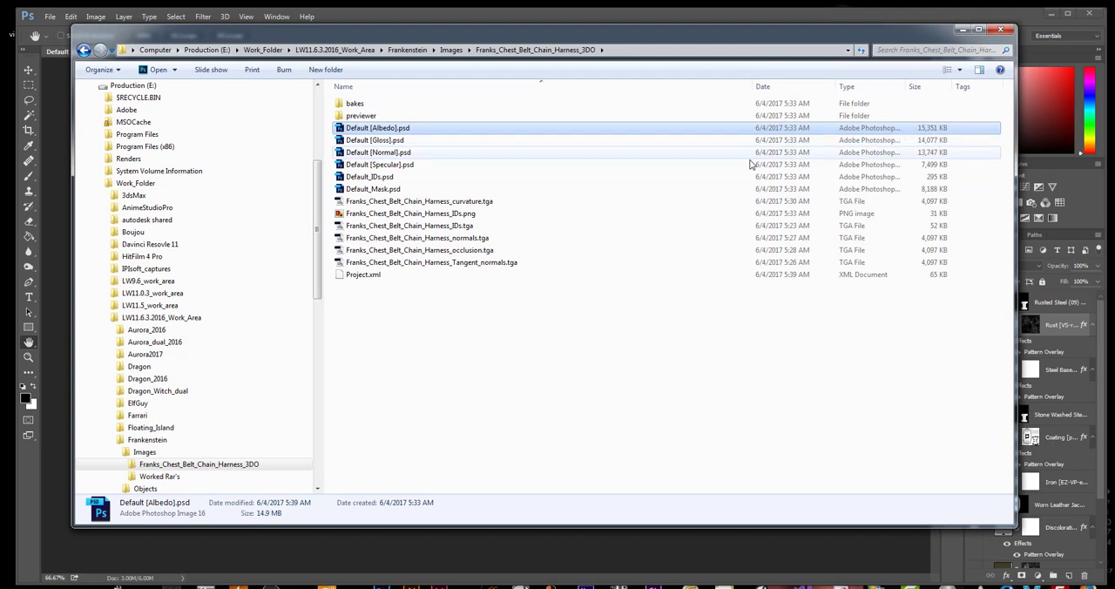
left_click_drag(446, 169, 382, 130)
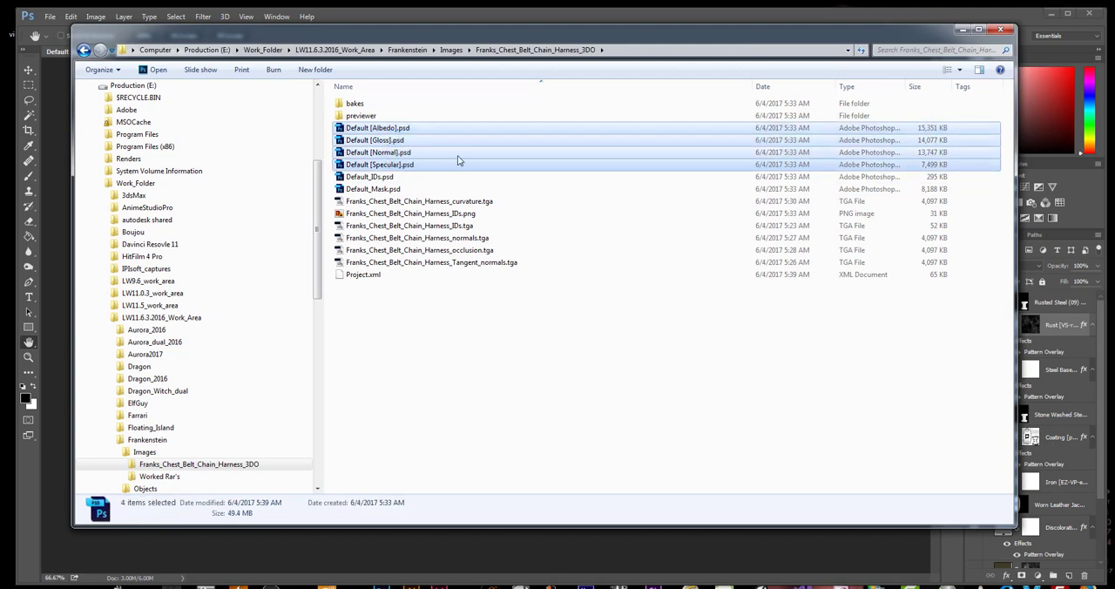
left_click(426, 551)
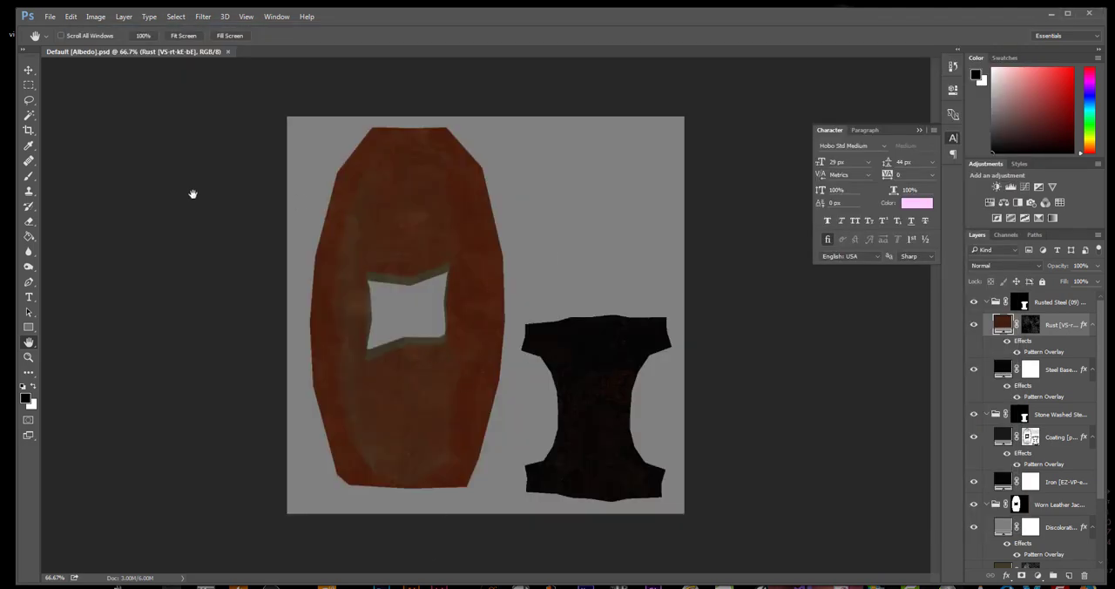
Save the albedo map as the JPEG Franks_Chest_Belt_Chain_Harness_Albedo.jpg at quality 12, and close the document
key("ctrl+shift+s")
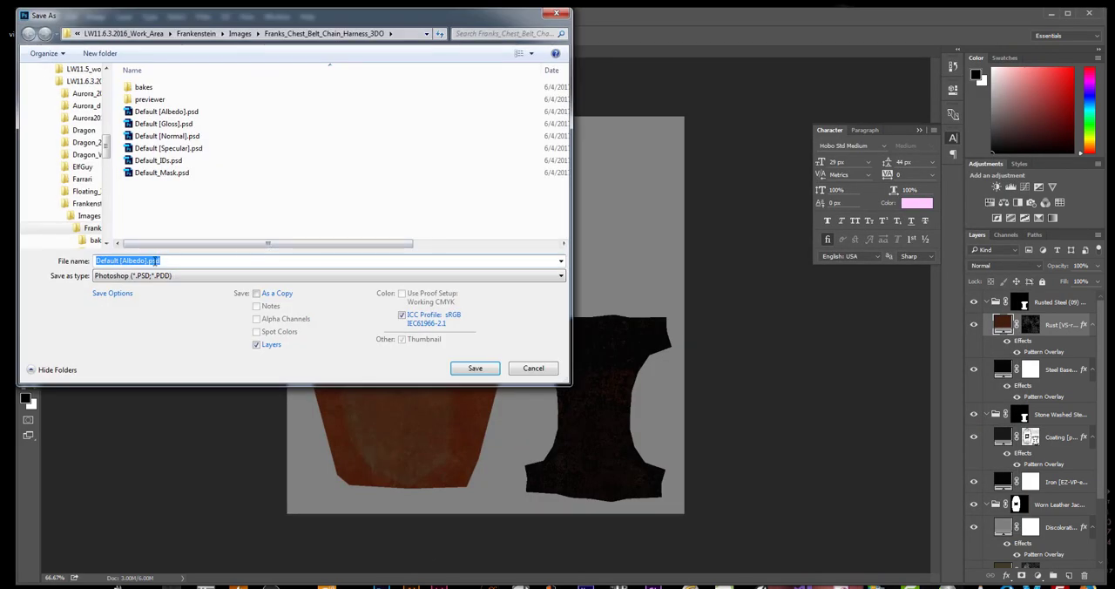
left_click(130, 275)
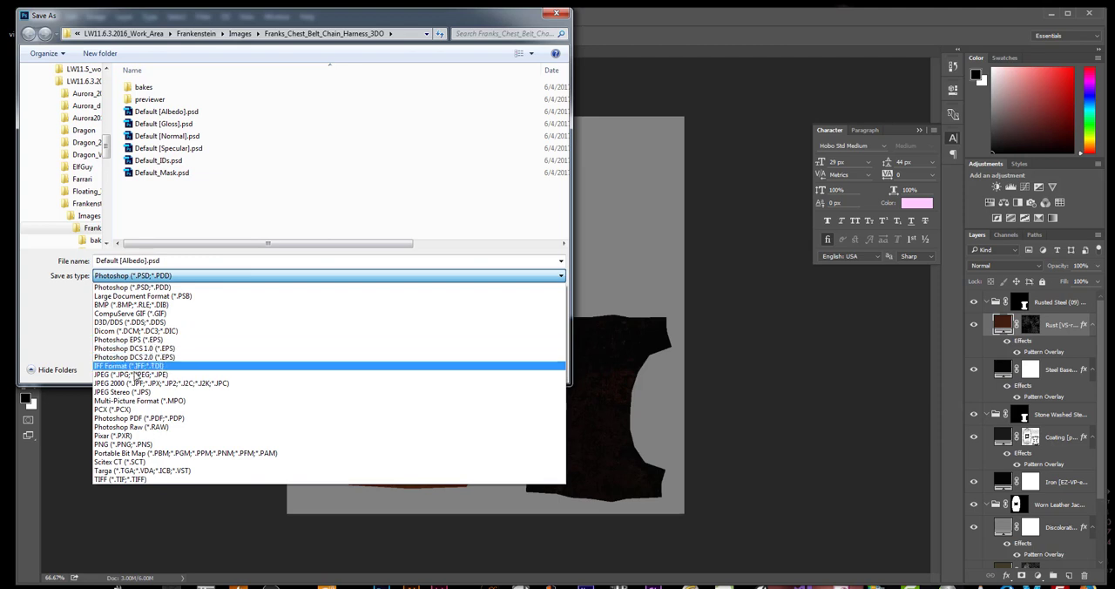
left_click(127, 360)
left_click(123, 260)
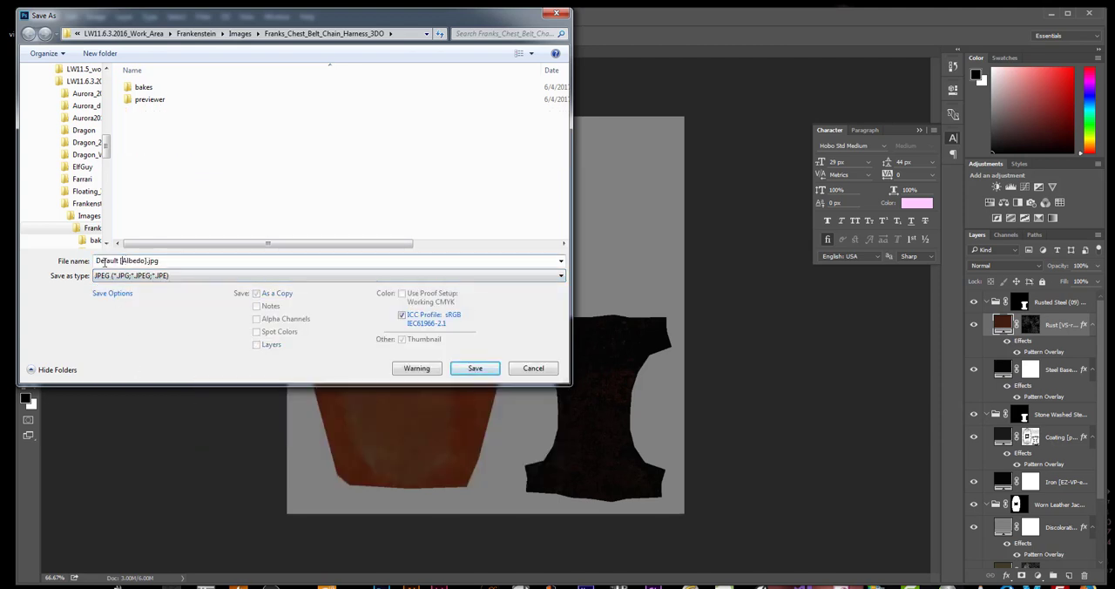
key("ctrl+v")
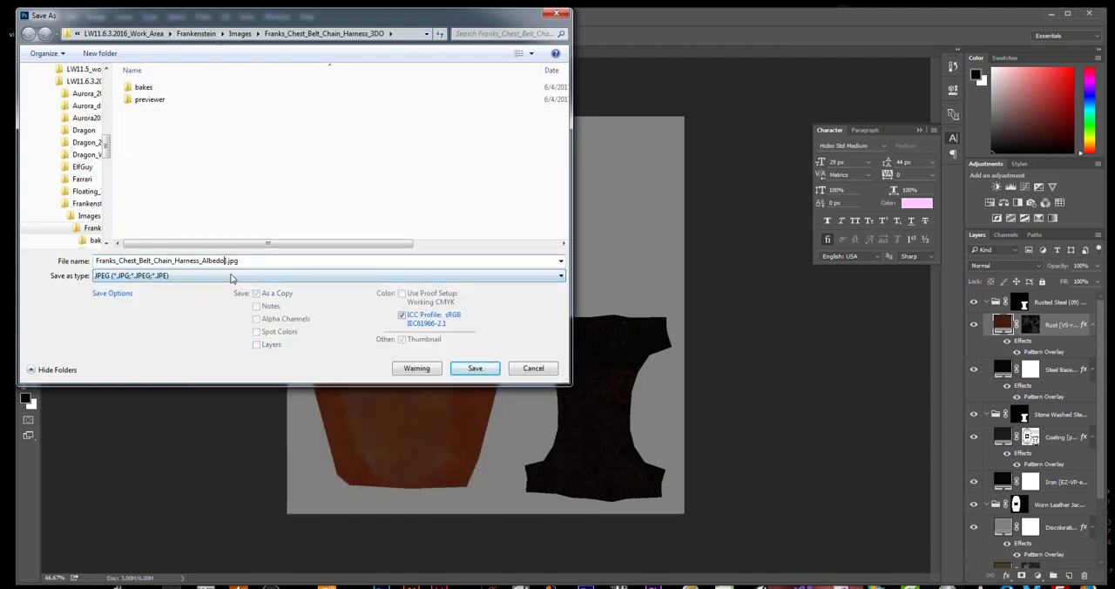
left_click(477, 368)
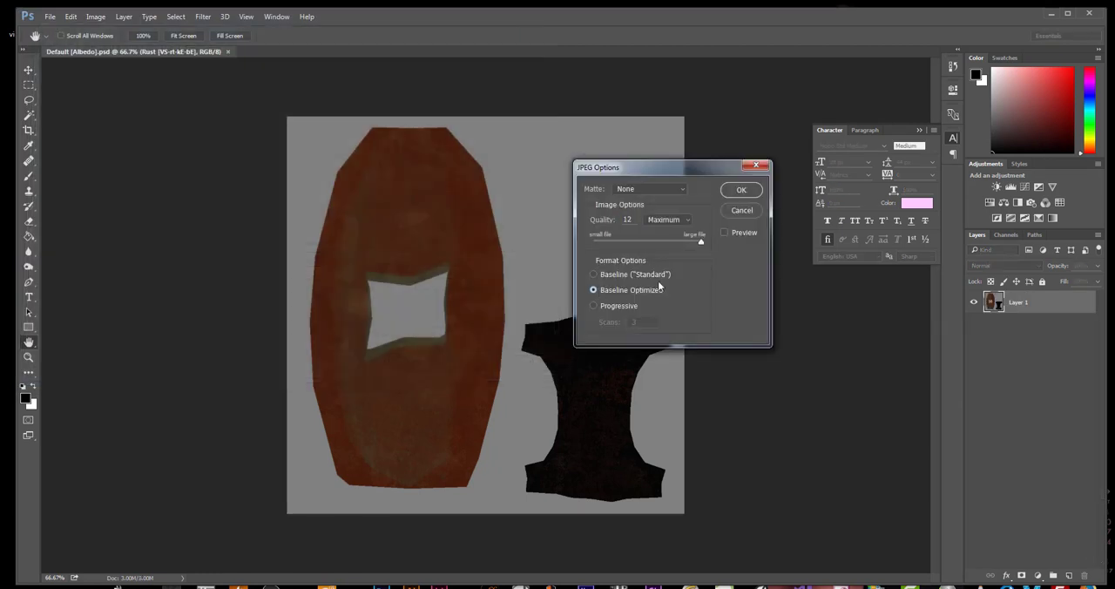
left_click(741, 191)
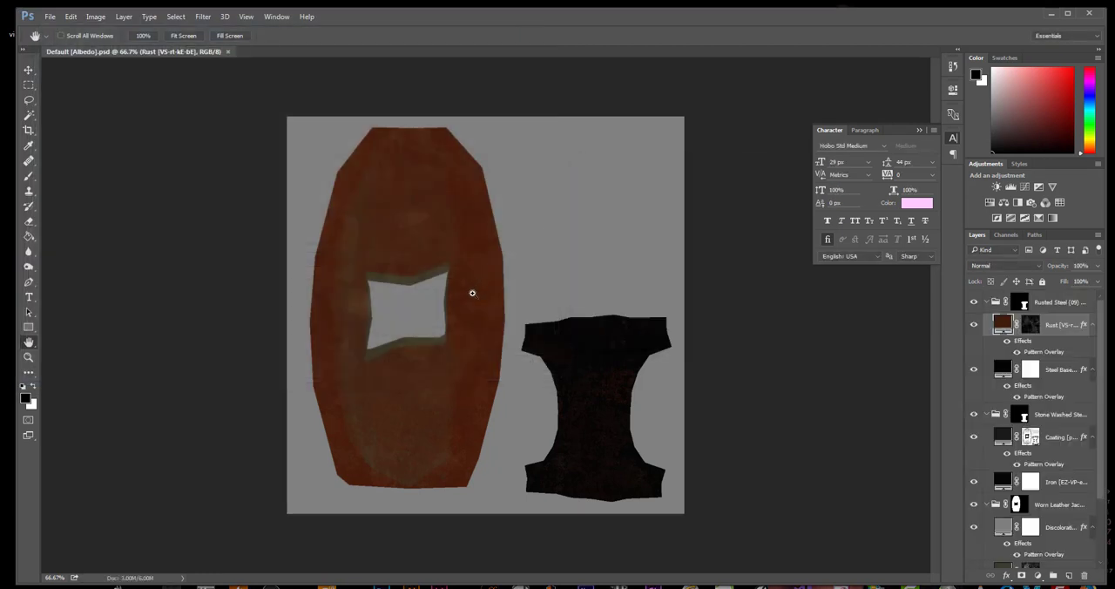
key("ctrl+w")
Open Default [Gloss].psd, save it as the JPEG Franks_Chest_Belt_Chain_Harness_Gloss.jpg at quality 12, and close the document
left_click(239, 587)
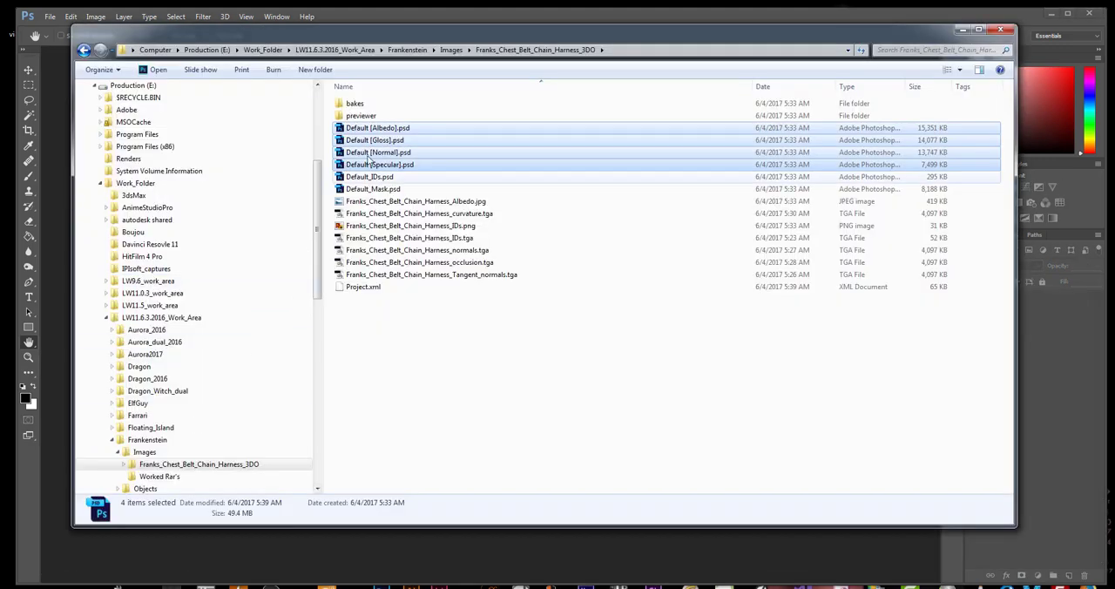
left_click(375, 163)
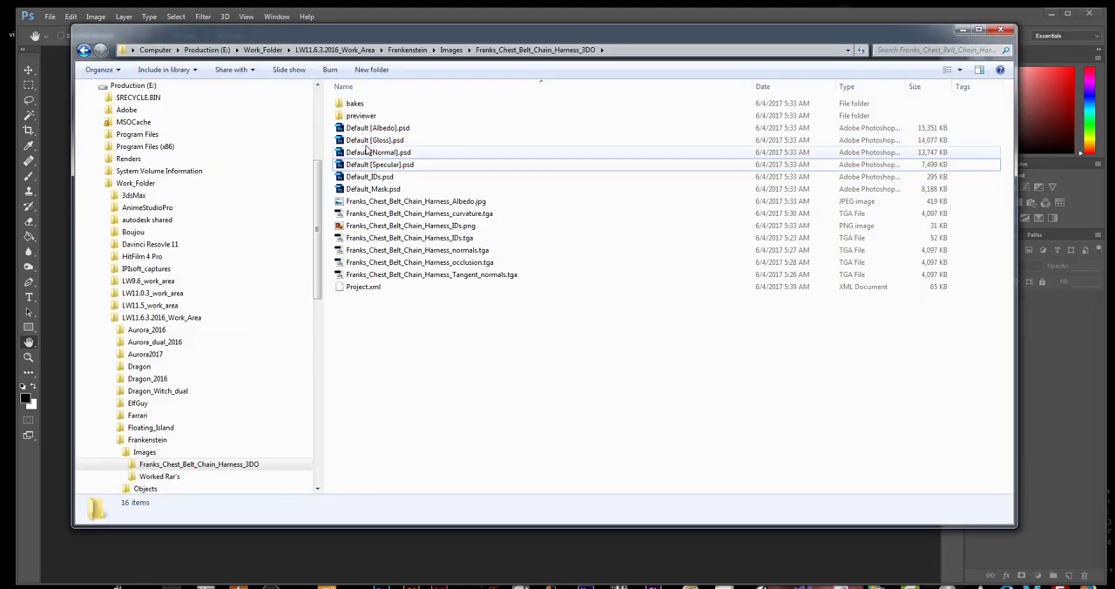
double_click(375, 140)
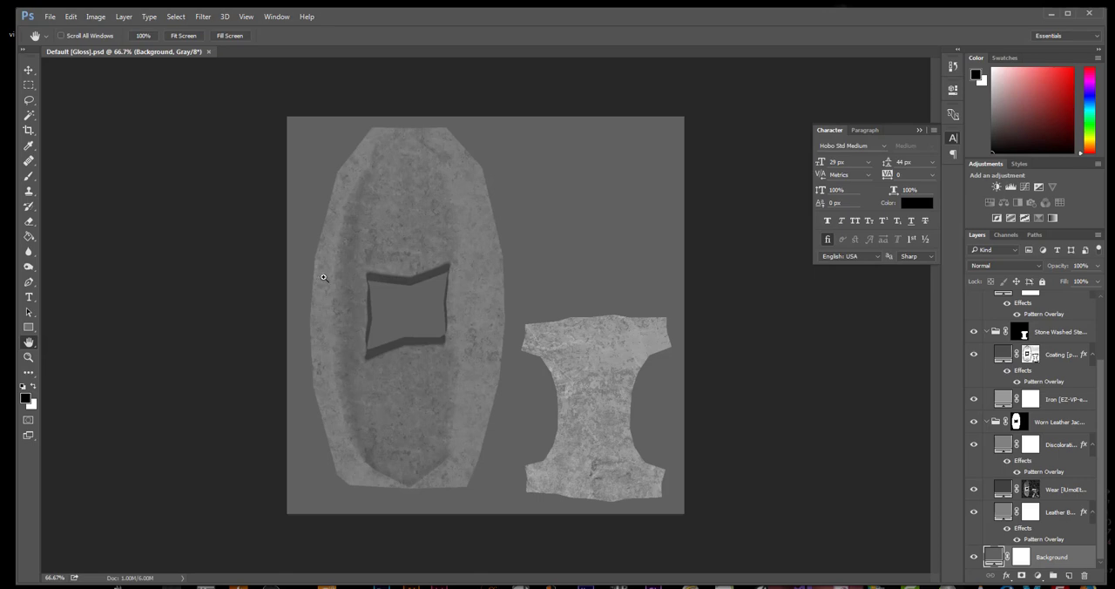
key("ctrl+shift+s")
left_click(165, 276)
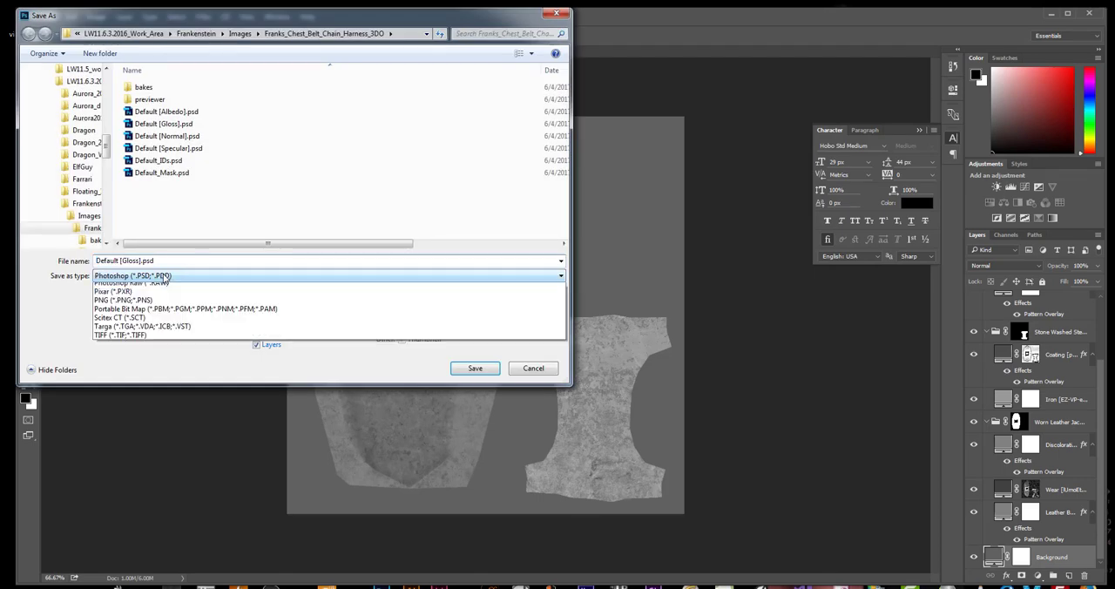
left_click(131, 378)
left_click(123, 260)
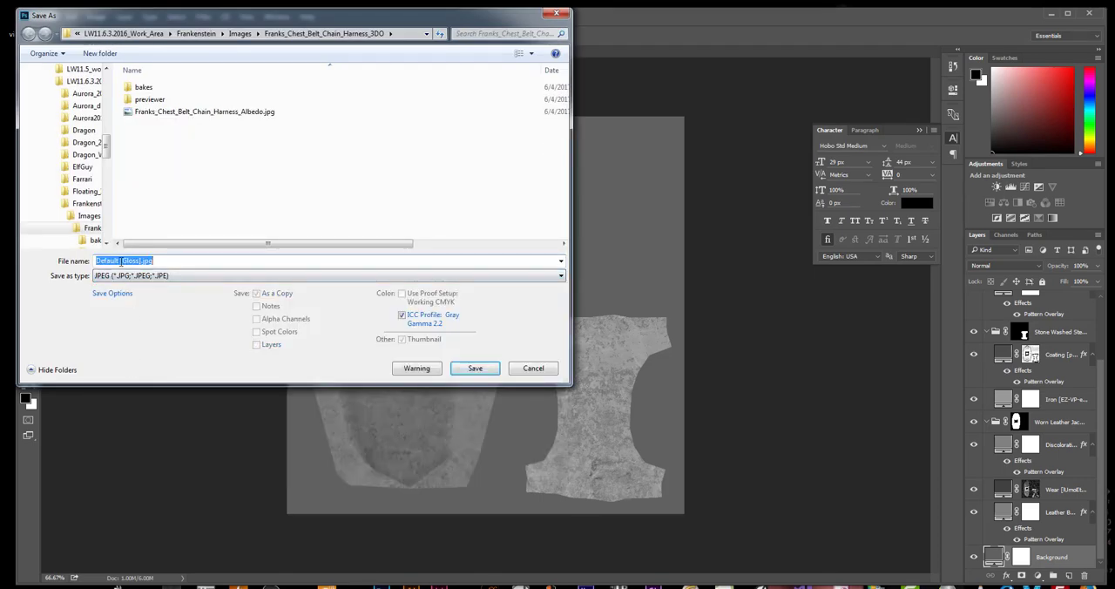
type("Franks_Chest_Belt_Chain_Harness_")
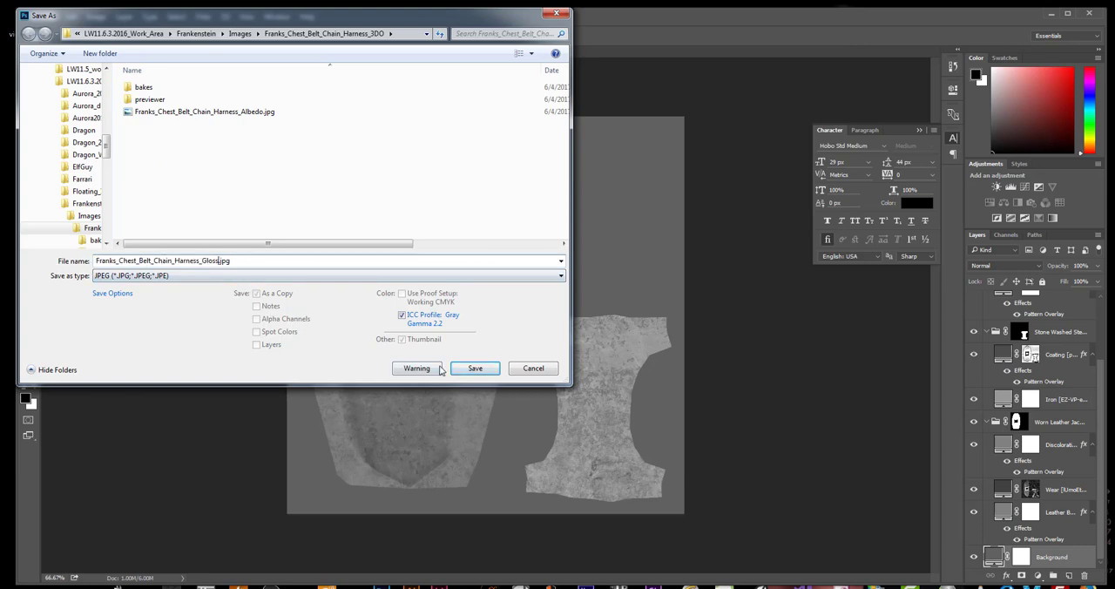
left_click(475, 368)
left_click(735, 191)
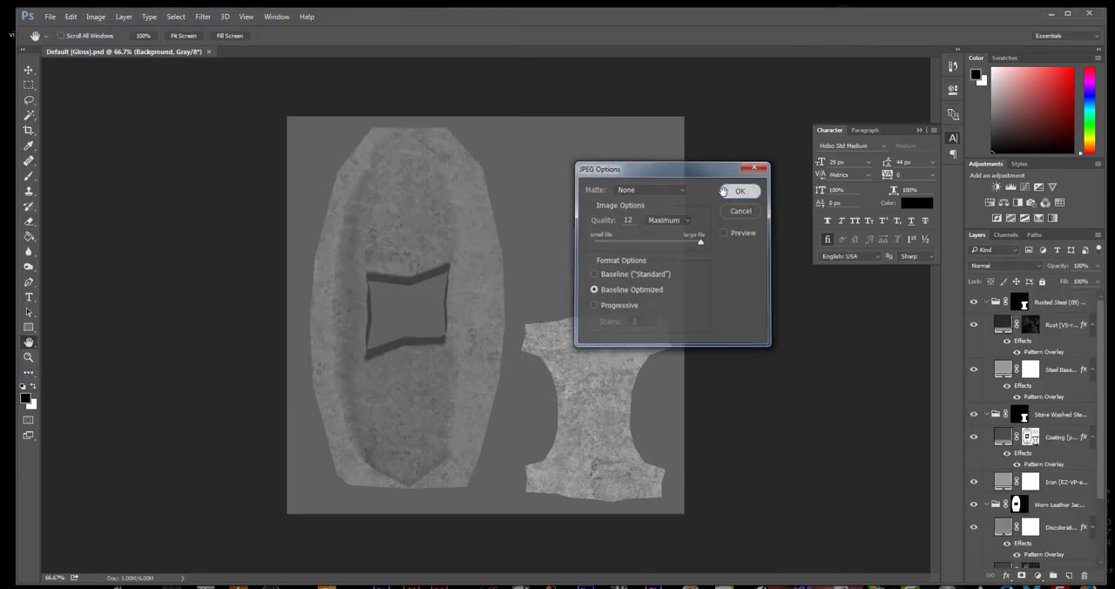
key("ctrl+w")
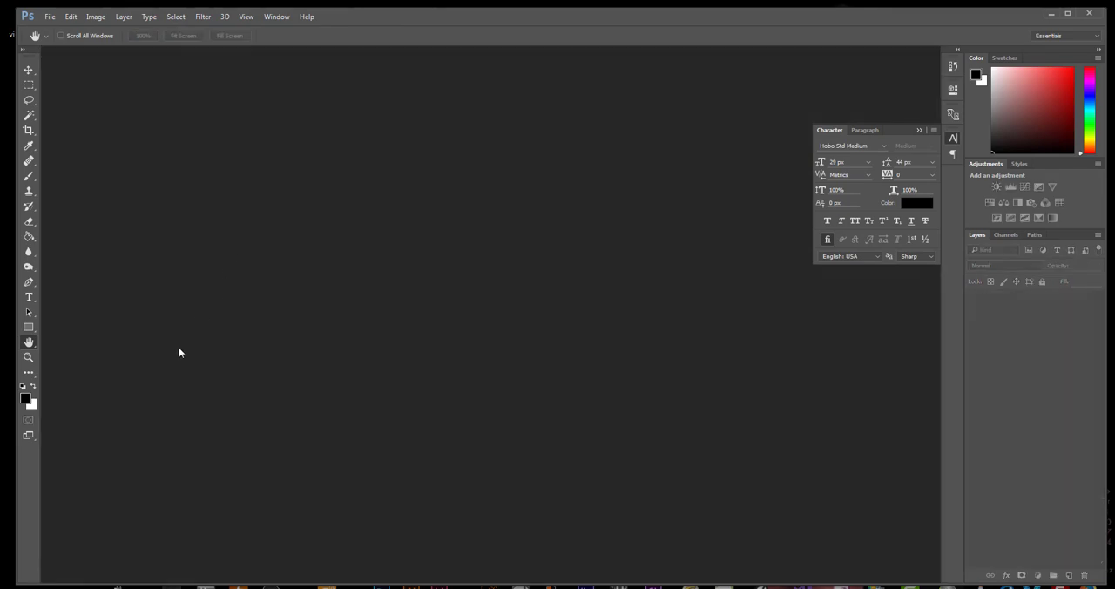
Open Default [Normal].psd, save it as the JPEG Franks_Chest_Belt_Chain_Harness_Normal.jpg at quality 12, and close the document
key("ctrl+o")
double_click(364, 157)
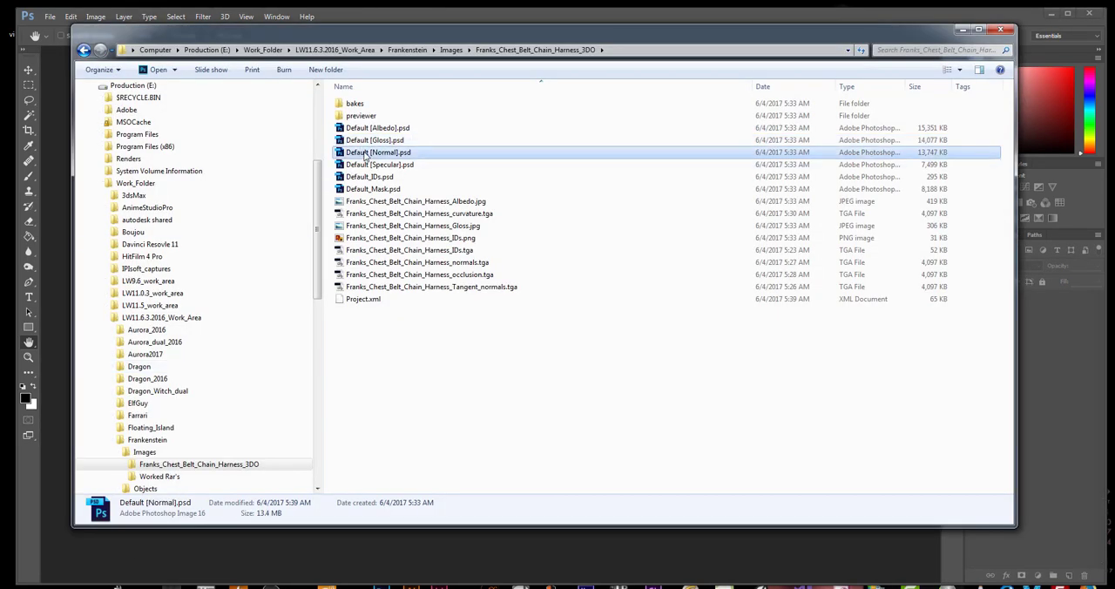
key("ctrl+shift+s")
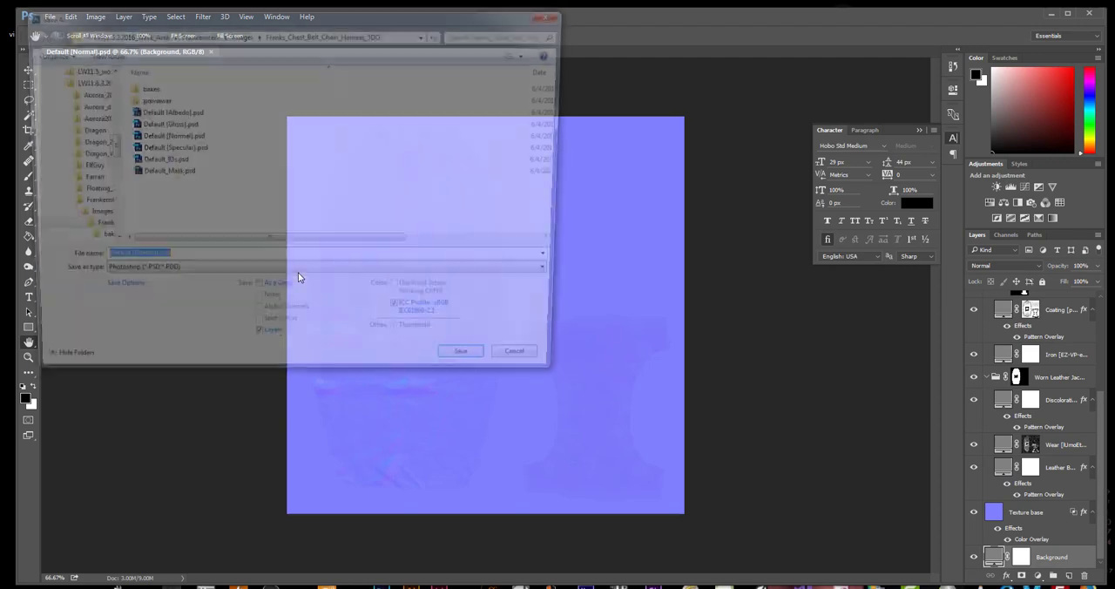
left_click(131, 276)
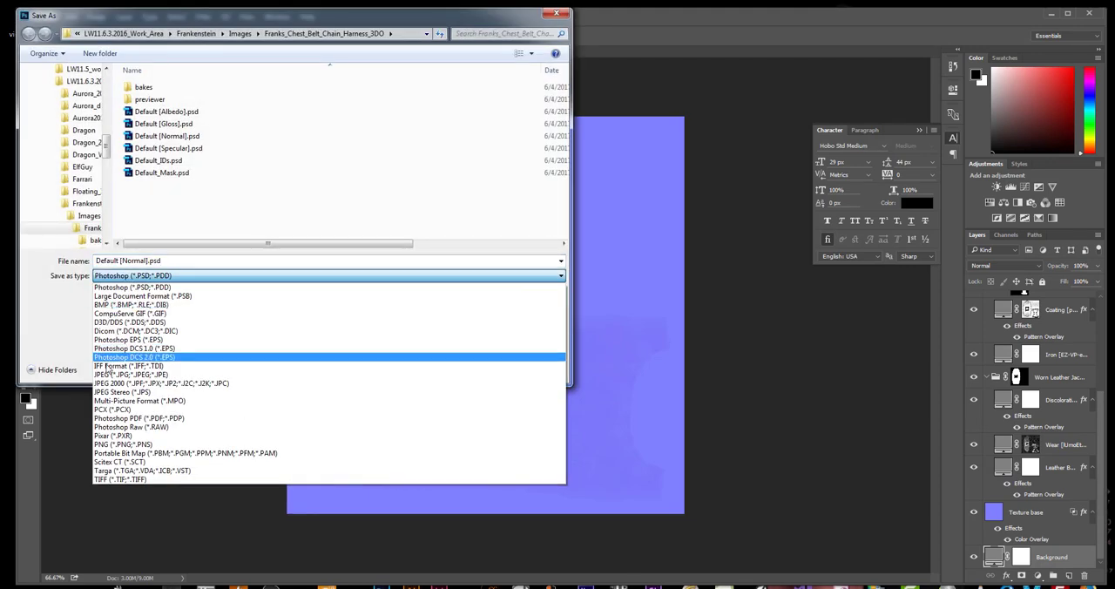
left_click(130, 361)
left_click(122, 260)
left_click_drag(124, 261, 93, 264)
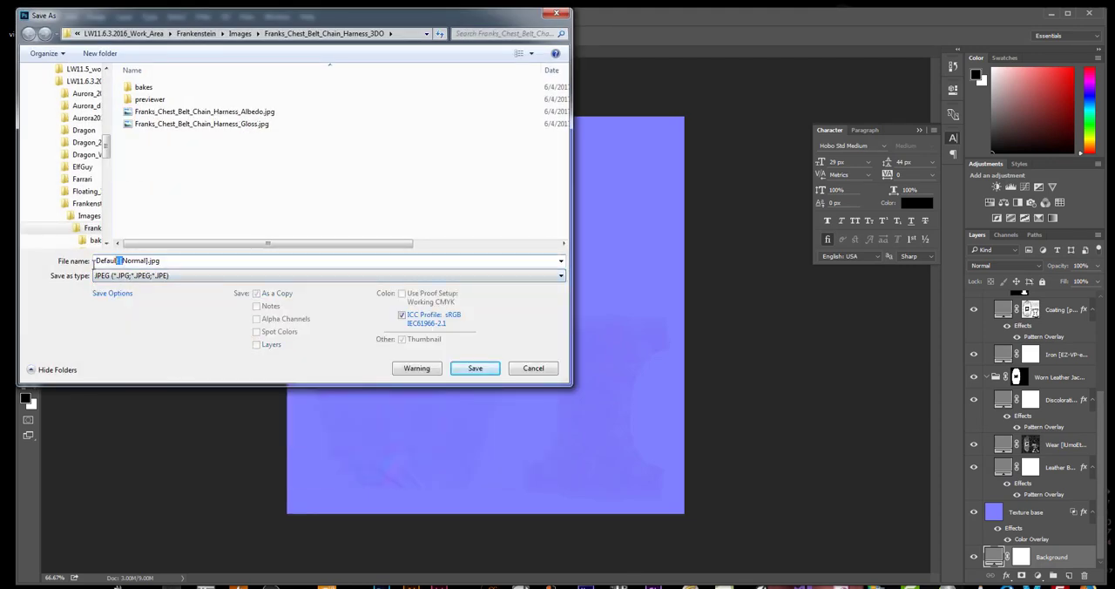
type("Franks_Chest_Belt_Chain_Harness_")
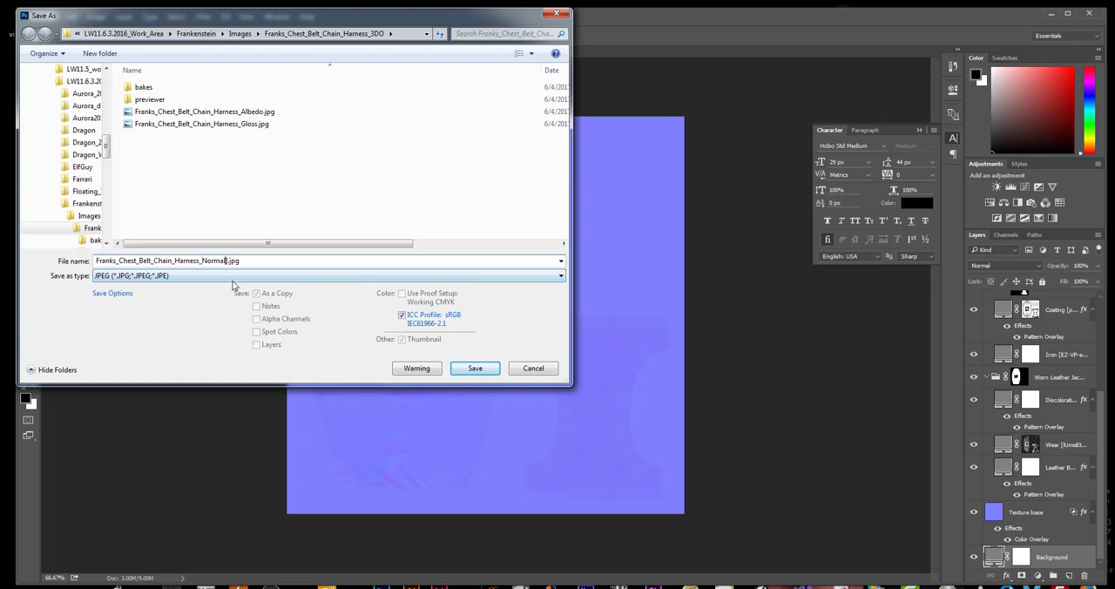
left_click(475, 368)
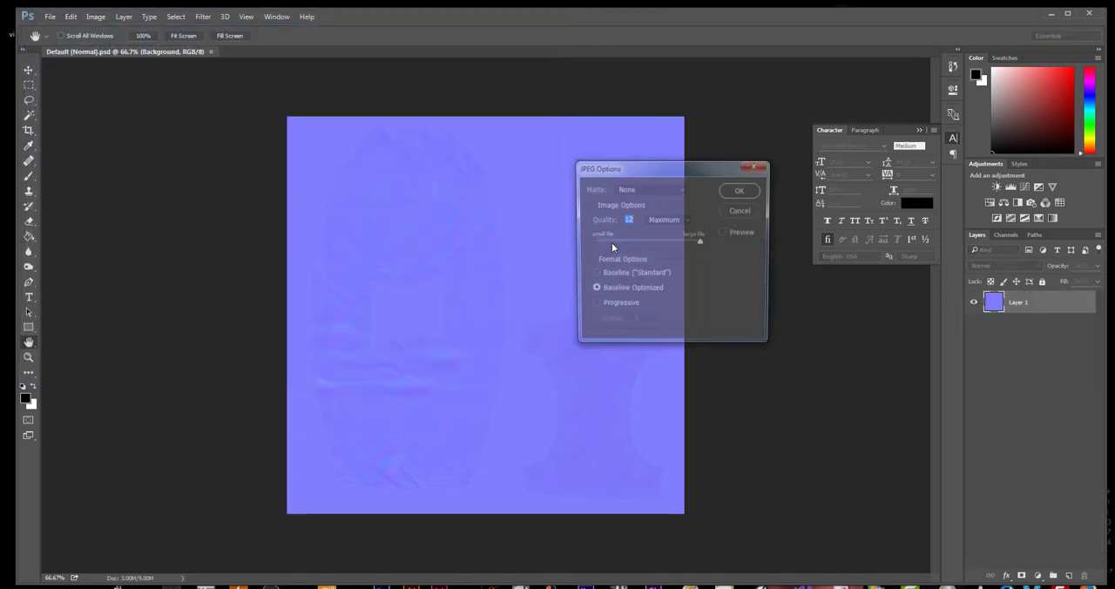
key("Return")
key("ctrl+w")
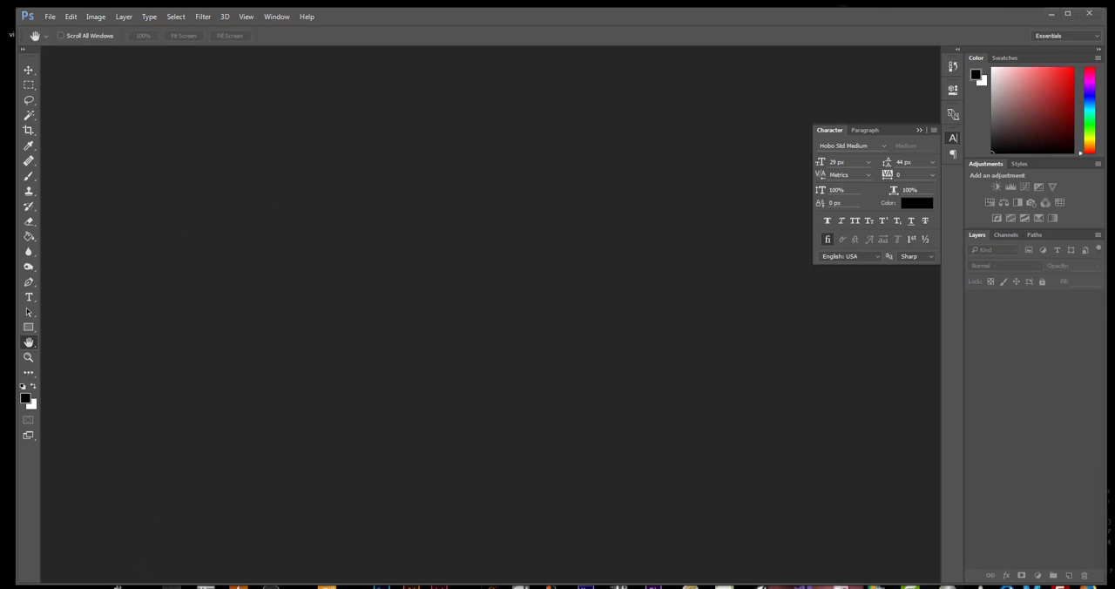
Open Default [Specular].psd, save it as the JPEG Franks_Chest_Belt_Chain_Harness_Specular.jpg at quality 12, and quit Photoshop
left_click(238, 587)
double_click(363, 166)
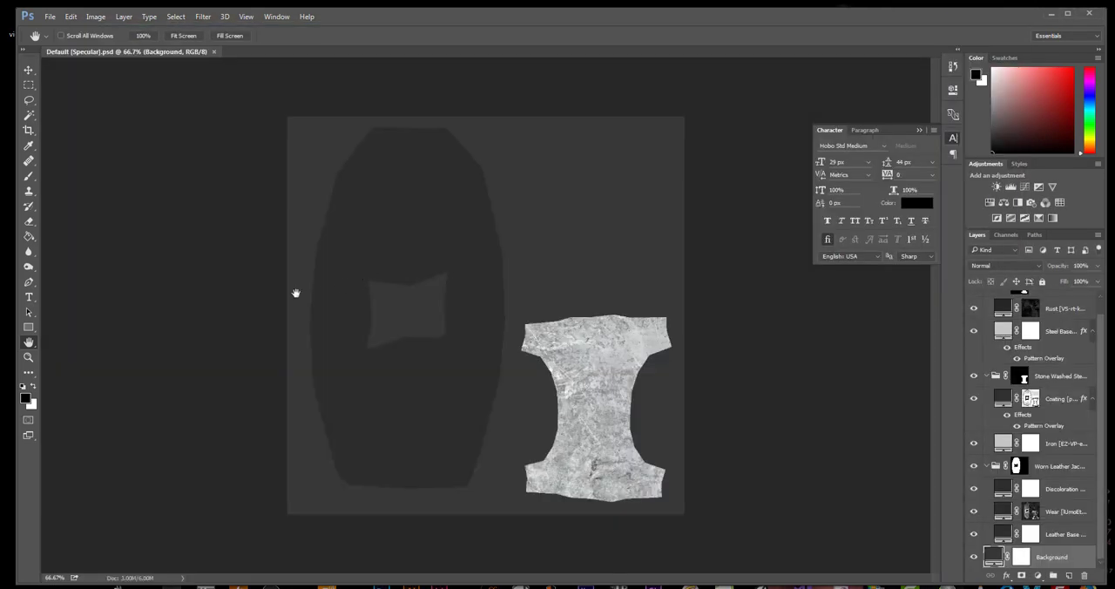
key("ctrl+shift+s")
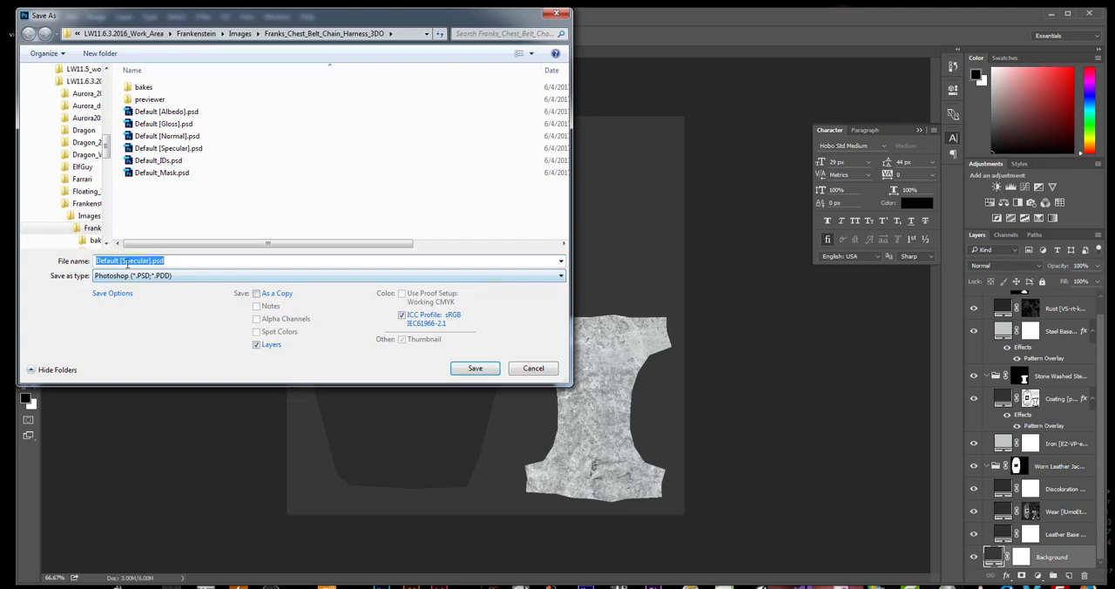
left_click(121, 261)
type("Franks_Chest_Belt_Chain_Harness_")
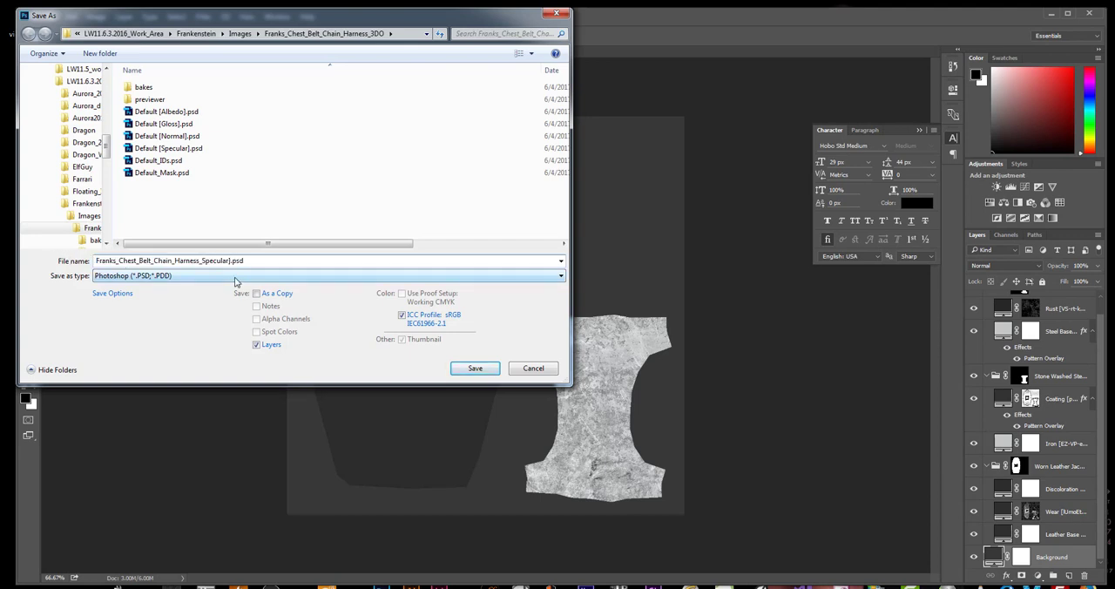
left_click(244, 275)
left_click(200, 376)
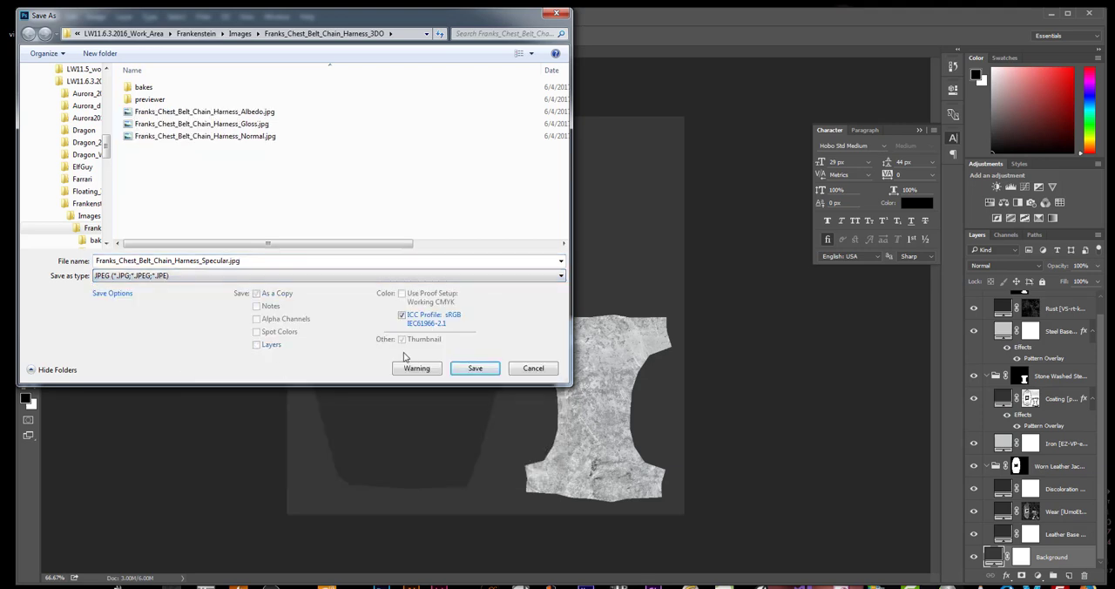
left_click(477, 370)
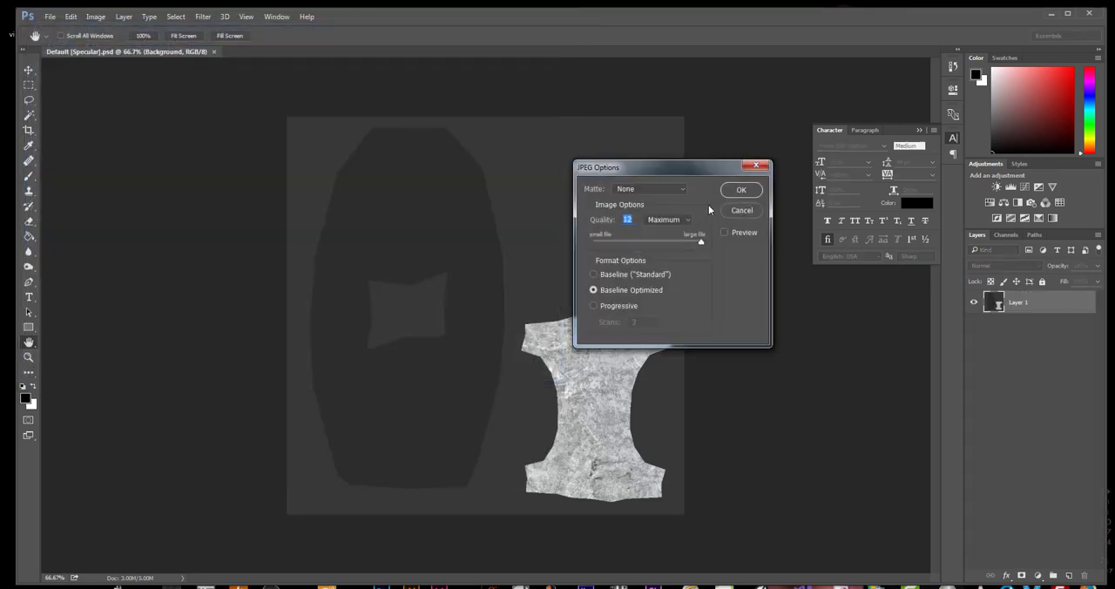
left_click(740, 191)
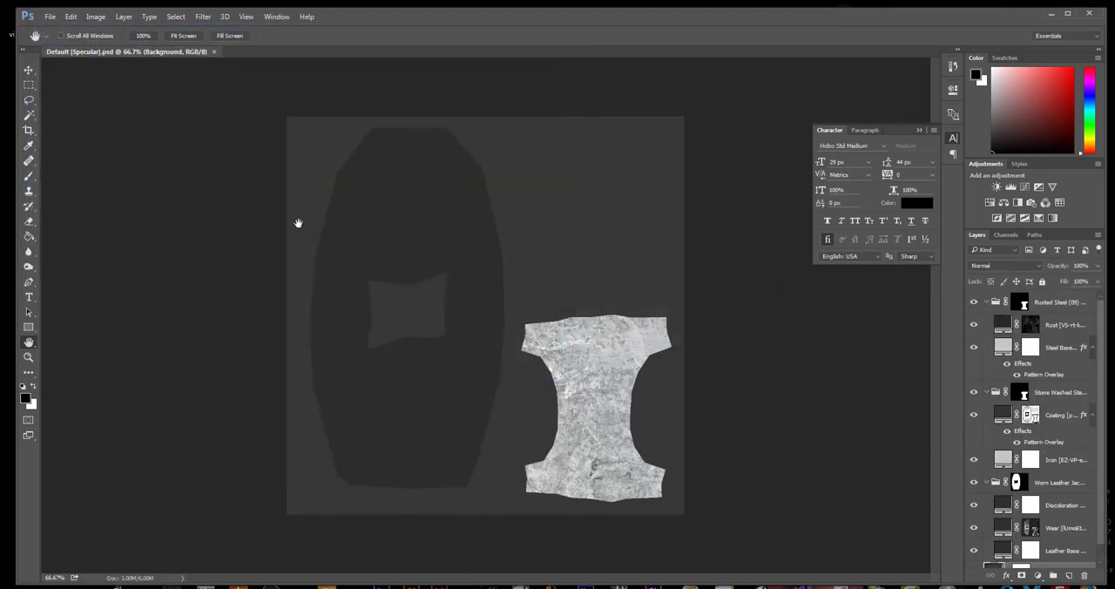
key("ctrl+q")
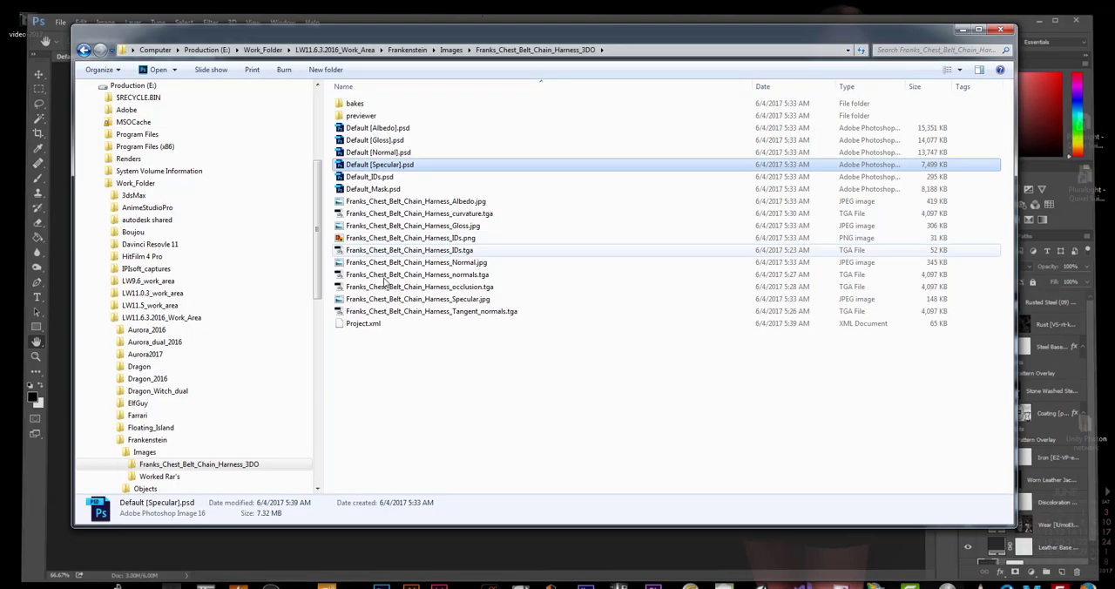
Move the harness's Albedo, Gloss, Normal and Specular JPEG files from Franks_Chest_Belt_Chain_Harness_3DO up into the Images folder
left_click(426, 359)
left_click(383, 203)
left_click(392, 225, "ctrl")
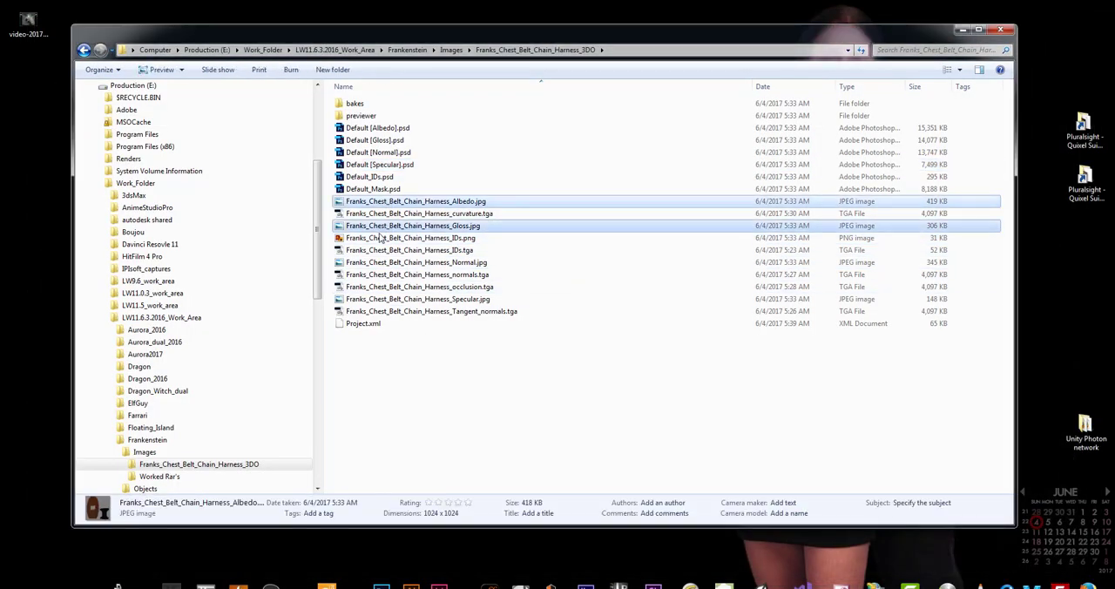
left_click(418, 262, "ctrl")
left_click(446, 299, "ctrl")
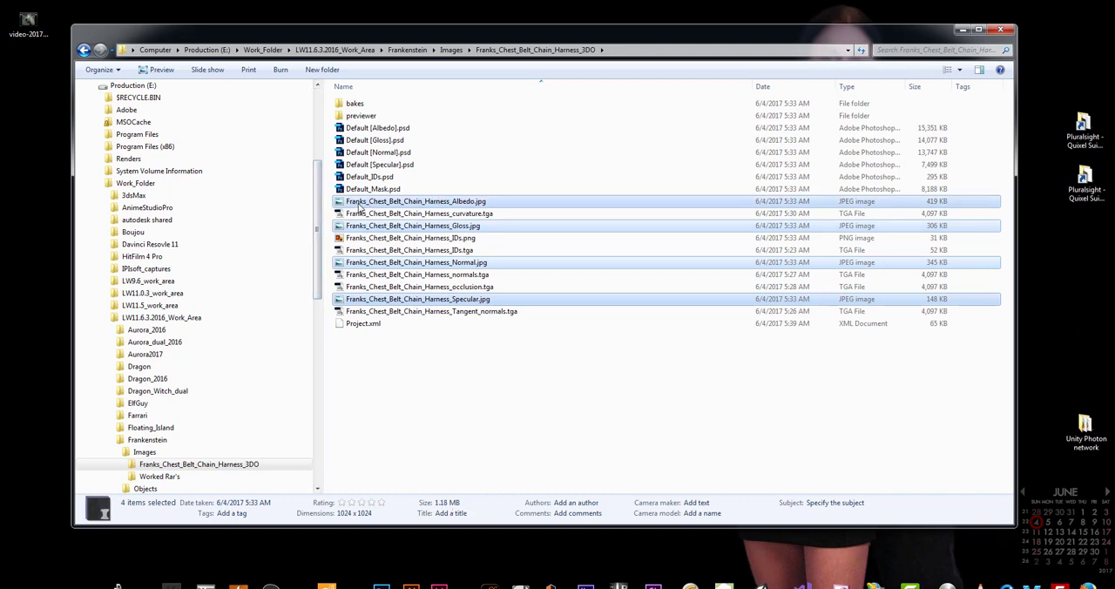
left_click_drag(357, 207, 145, 451)
In the Images folder, compress the Franks_Chest_Belt_Chain_Harness_3DO folder into Franks_Chest_Belt_Chain_Harness_3DO.rar
left_click(145, 451)
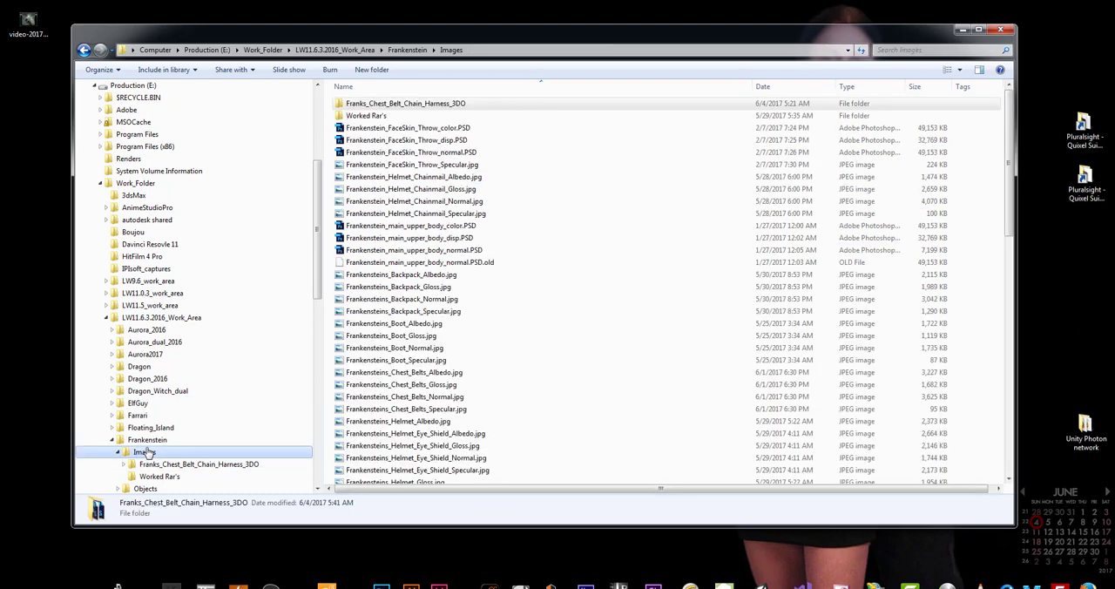
left_click(387, 104)
right_click(387, 106)
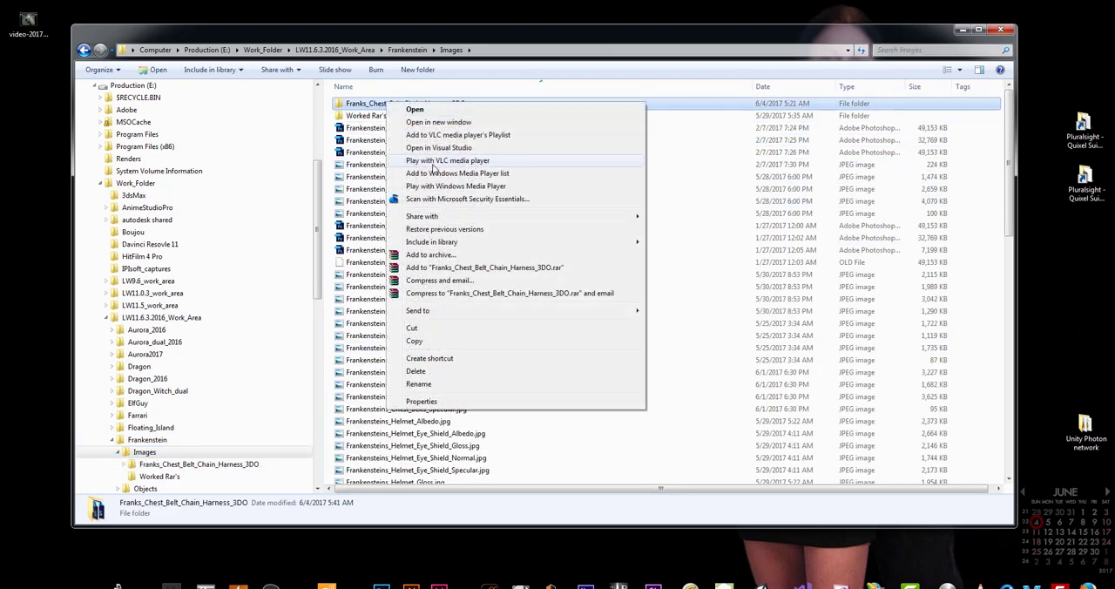
left_click(432, 267)
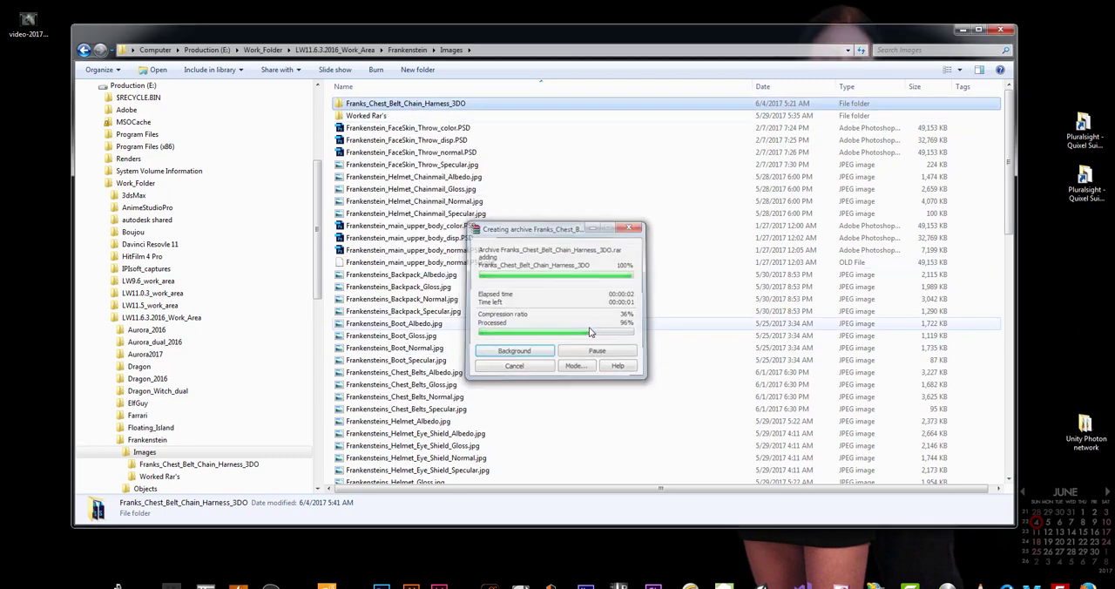
Check the size of the Franks_Chest_Belt_Chain_Harness_3DO folder in its properties
left_click(391, 138)
left_click(392, 106)
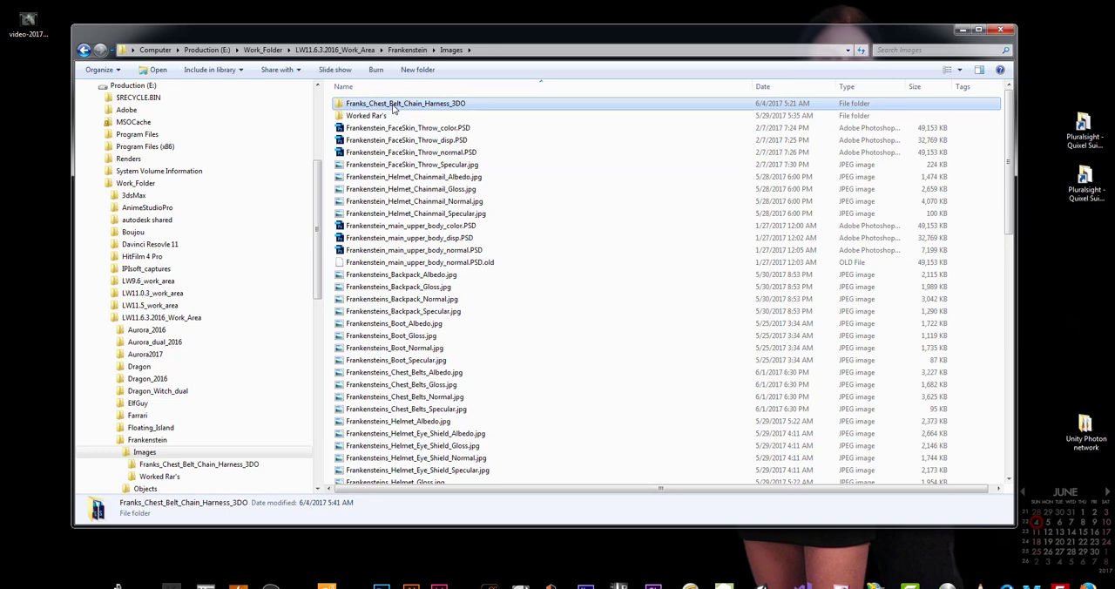
right_click(392, 105)
left_click(460, 404)
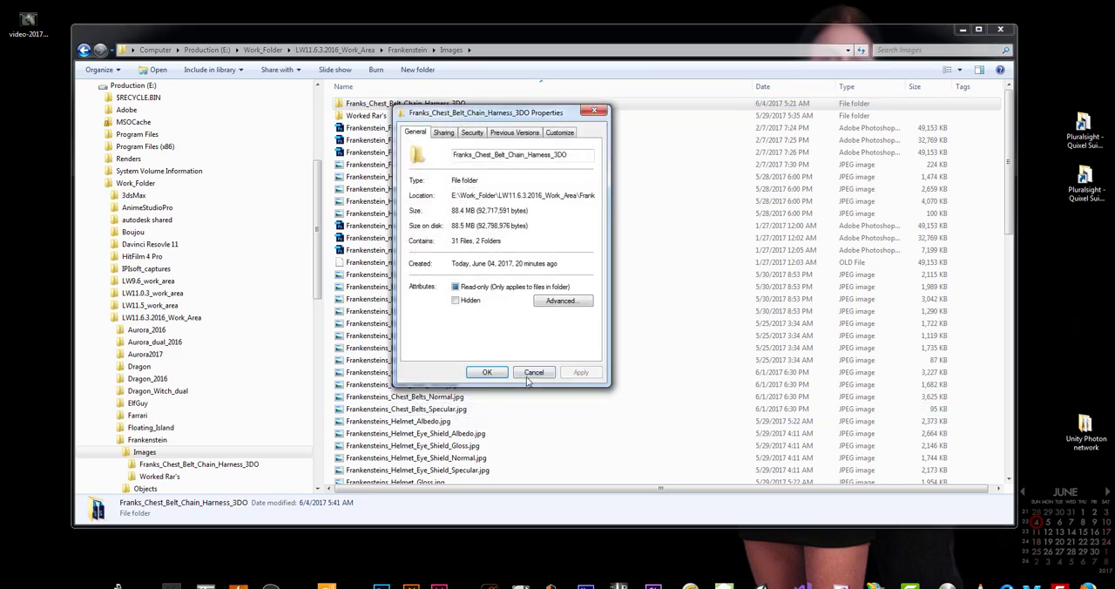
left_click(533, 372)
Move the Franks_Chest_Belt_Chain_Harness_3DO.rar archive from the Images folder into the Worked Rar's folder
left_click(452, 359)
scroll(488, 349, "down", 12)
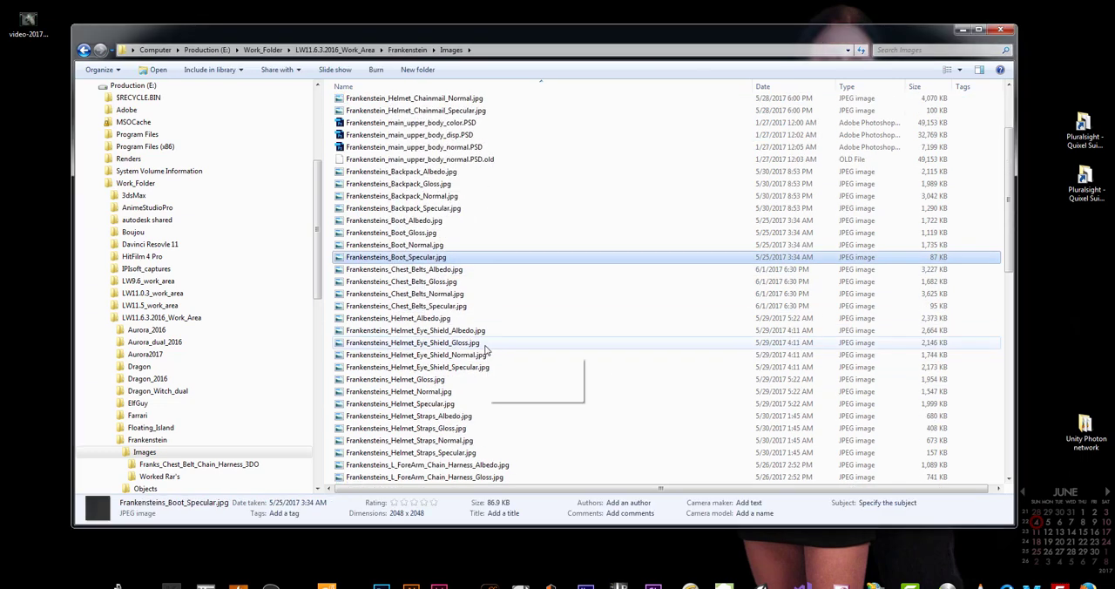
scroll(510, 326, "down", 3)
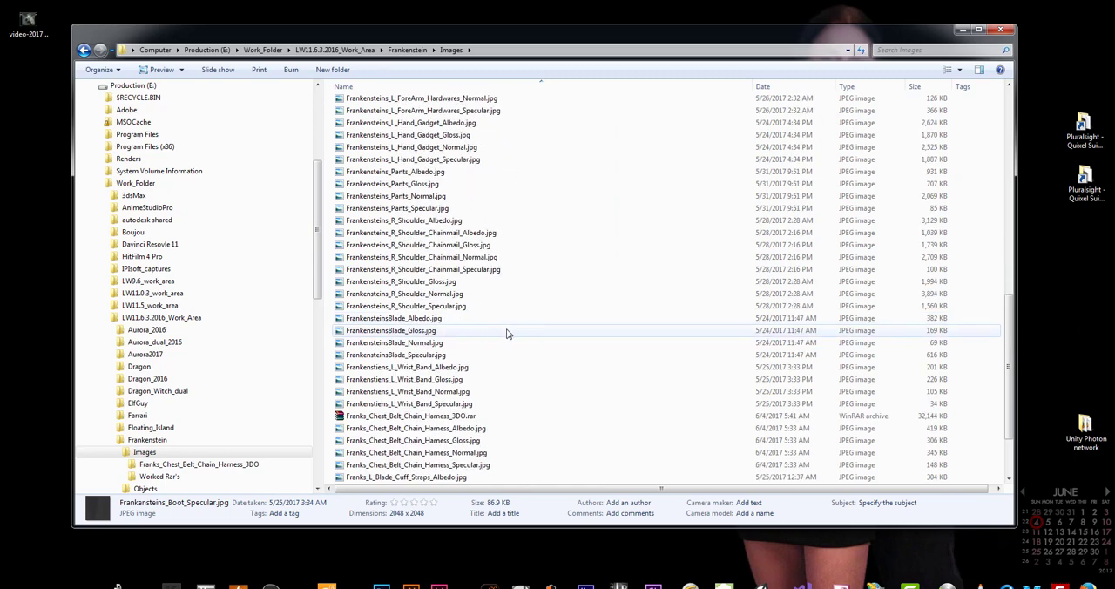
left_click(401, 416)
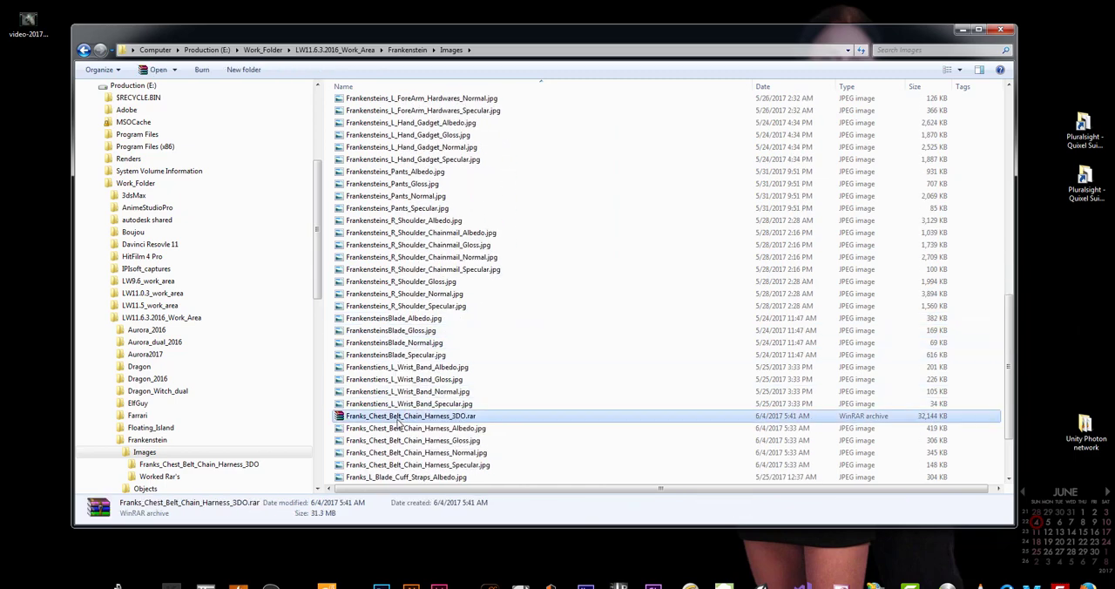
right_click(378, 418)
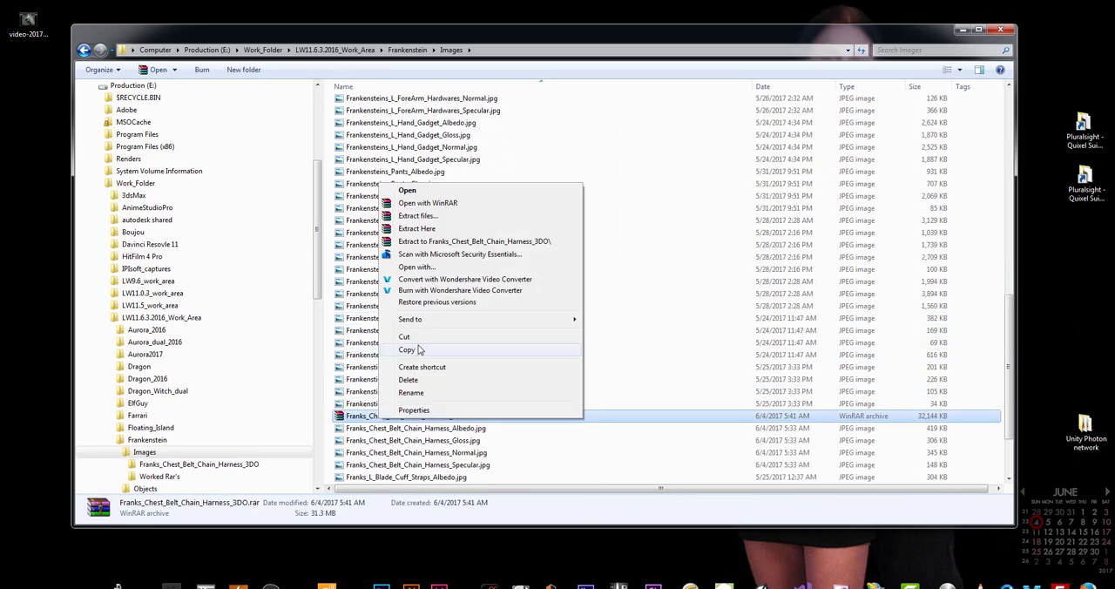
left_click(418, 340)
scroll(508, 277, "up", 5)
scroll(508, 277, "up", 10)
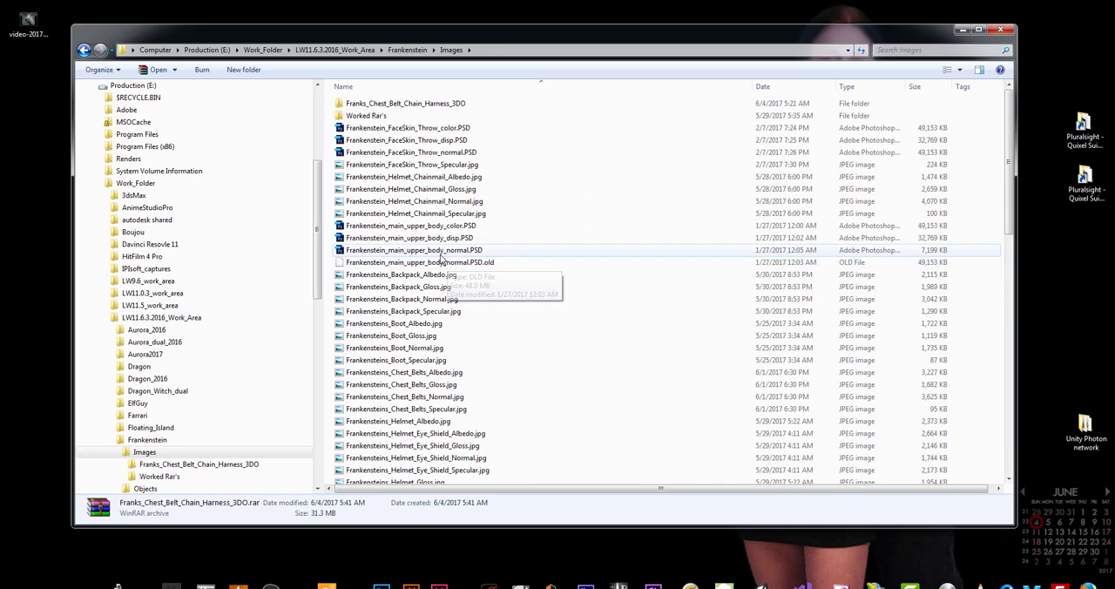
left_click(371, 117)
right_click(369, 120)
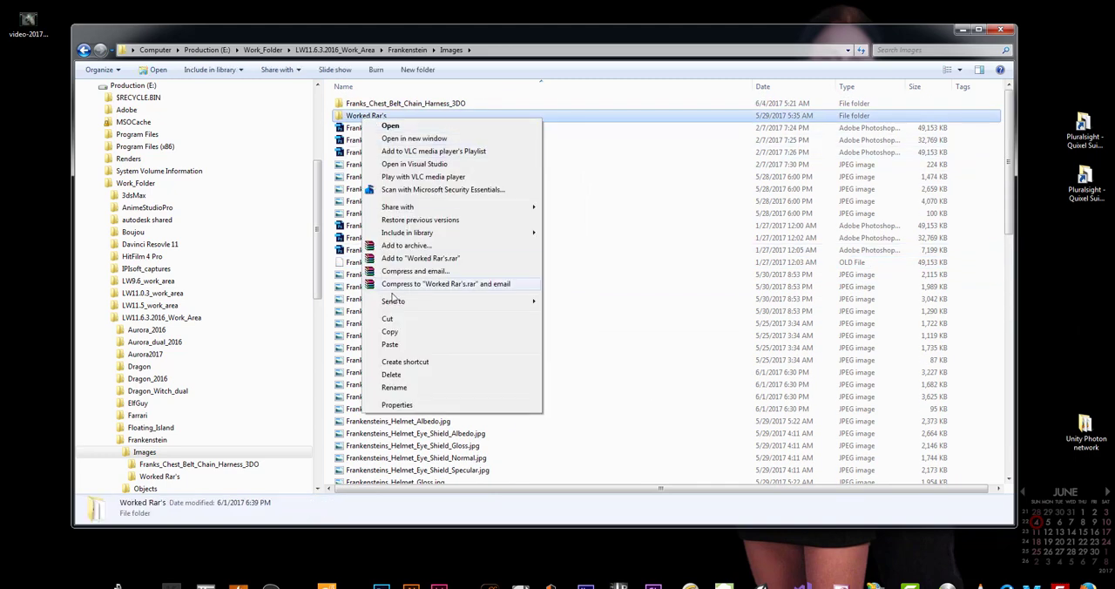
left_click(391, 345)
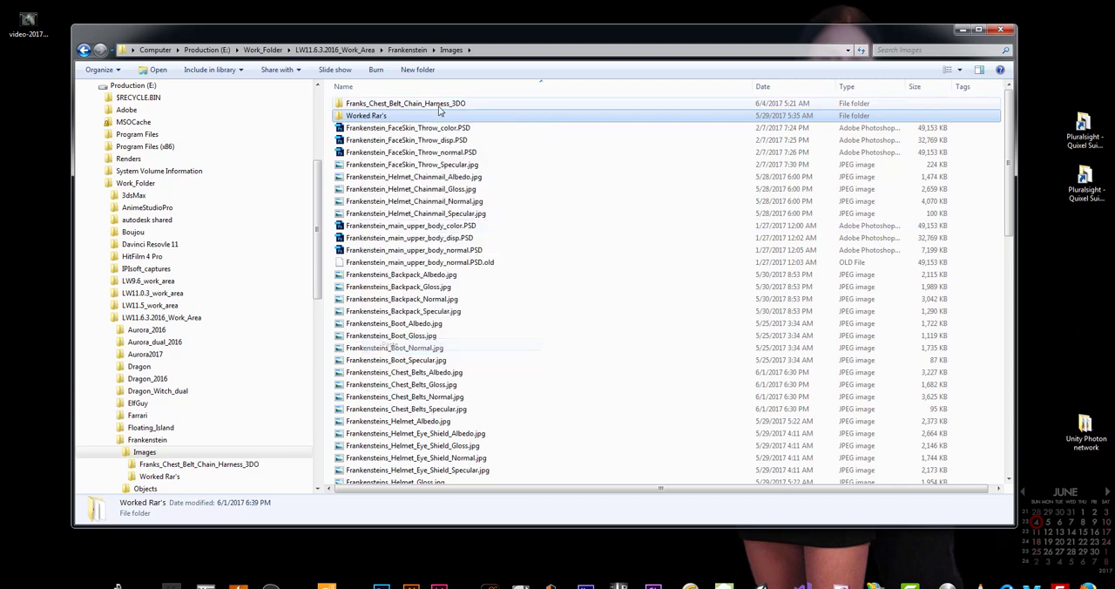
Open the Worked Rar's folder and compare the sizes of the hand gadget and right shoulder armor archives
double_click(369, 118)
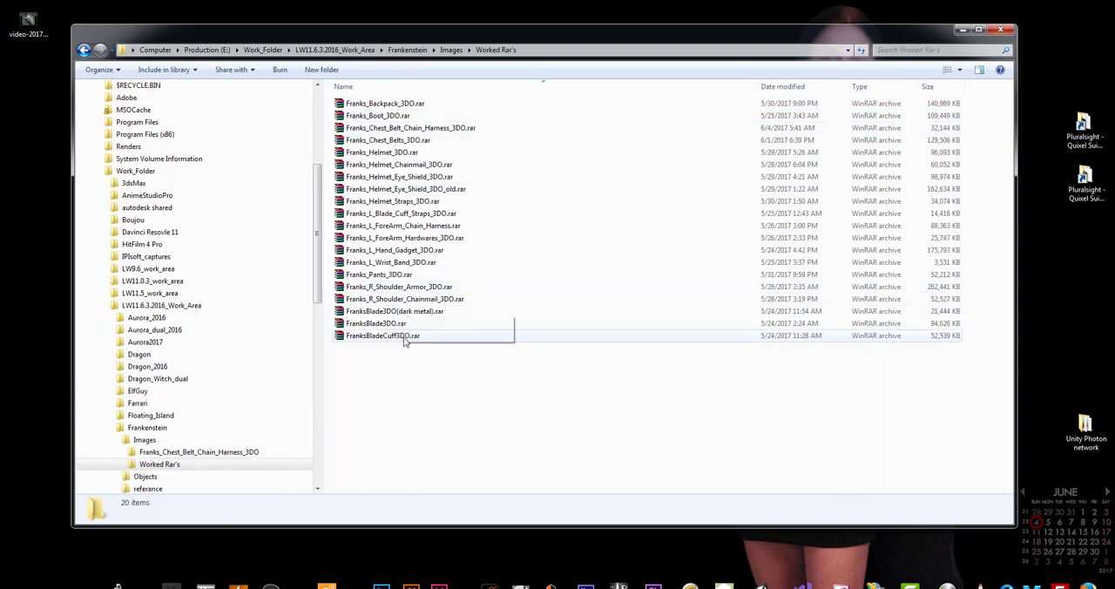
left_click(939, 250)
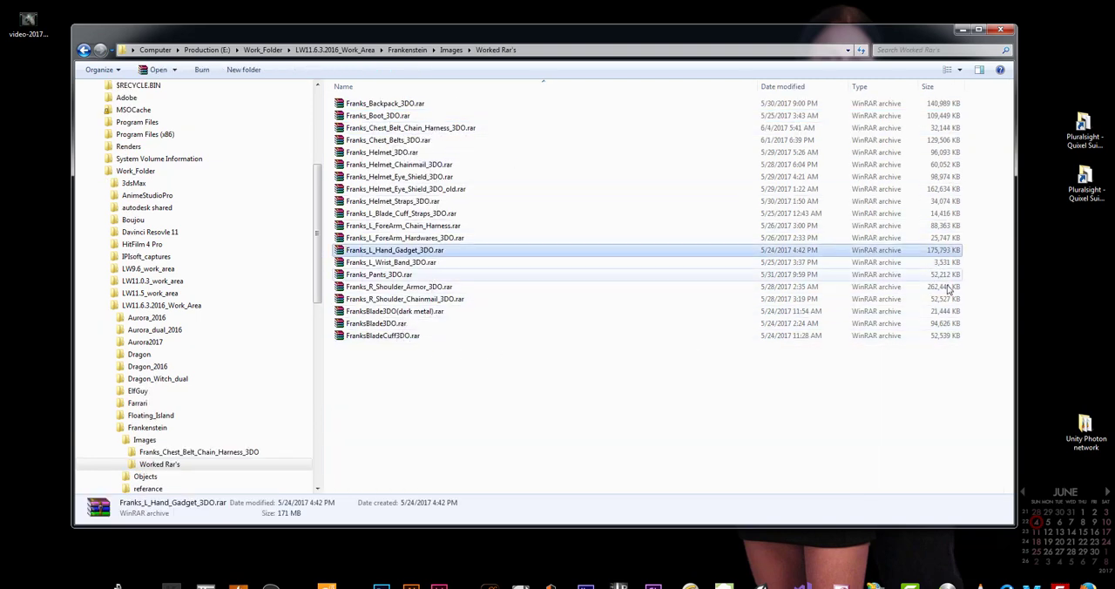
left_click(939, 286)
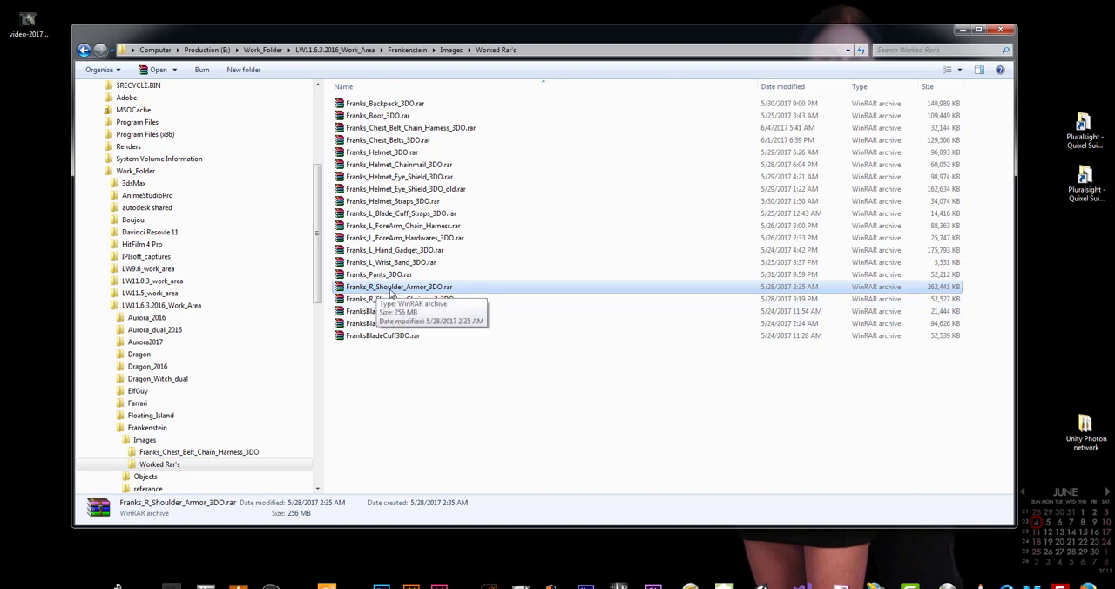
Permanently delete all files and subfolders inside the Franks_Chest_Belt_Chain_Harness_3DO folder
left_click(199, 451)
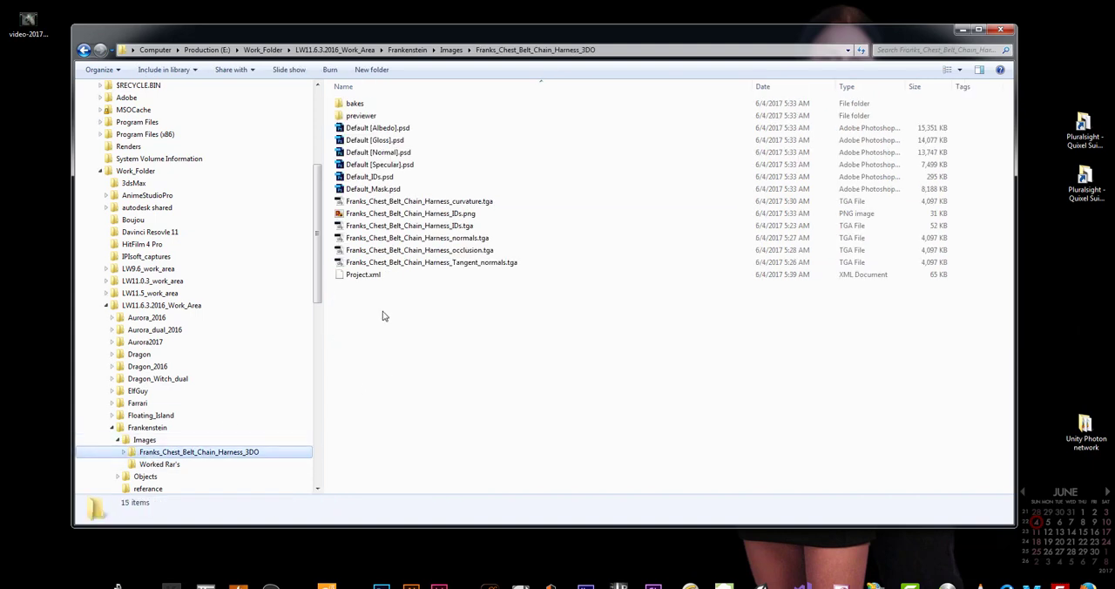
left_click_drag(475, 352, 347, 100)
right_click(348, 102)
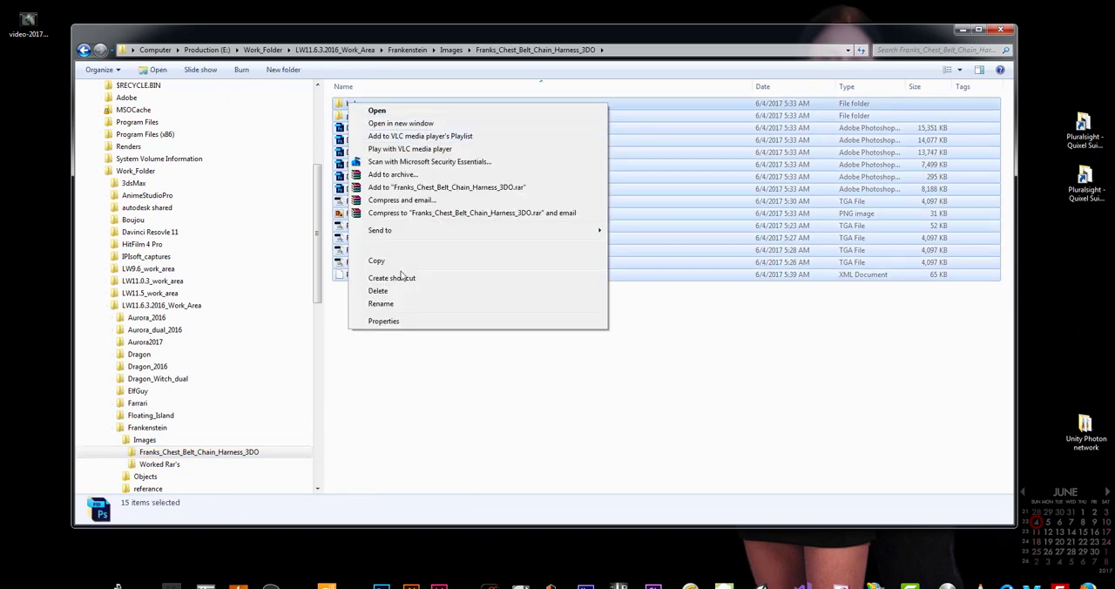
left_click(406, 291)
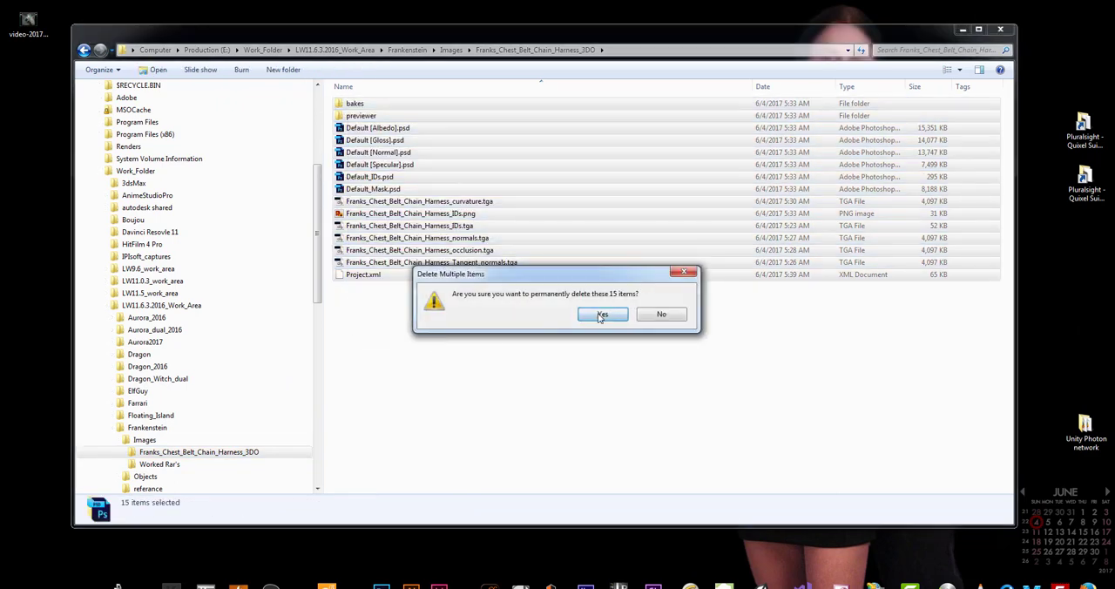
left_click(601, 314)
Delete the emptied Franks_Chest_Belt_Chain_Harness_3DO folder from the Images folder
left_click(141, 439)
left_click(418, 140)
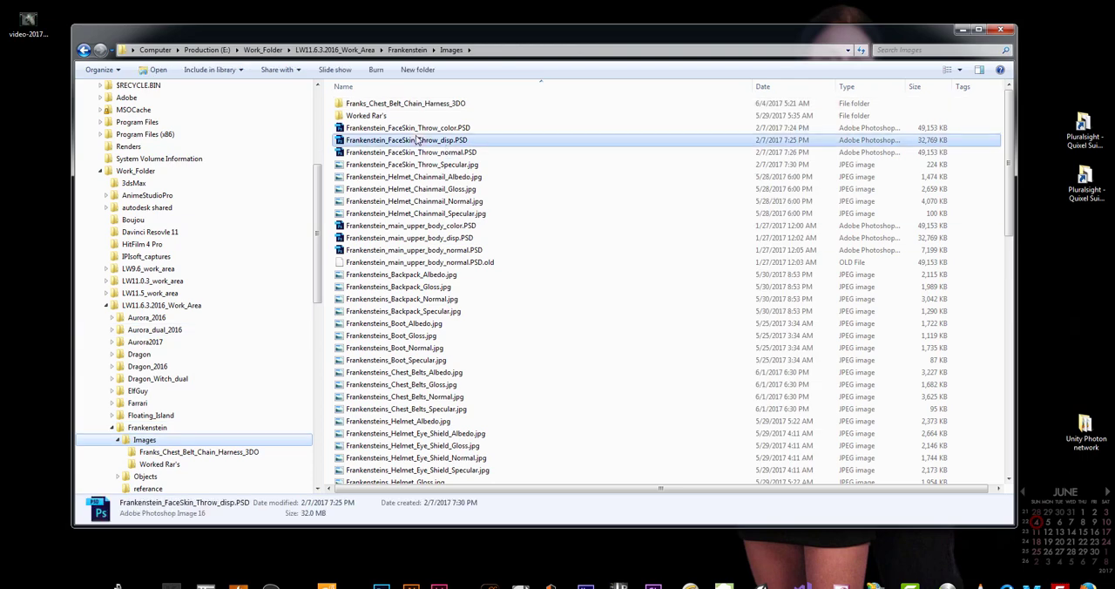
left_click(402, 104)
right_click(402, 104)
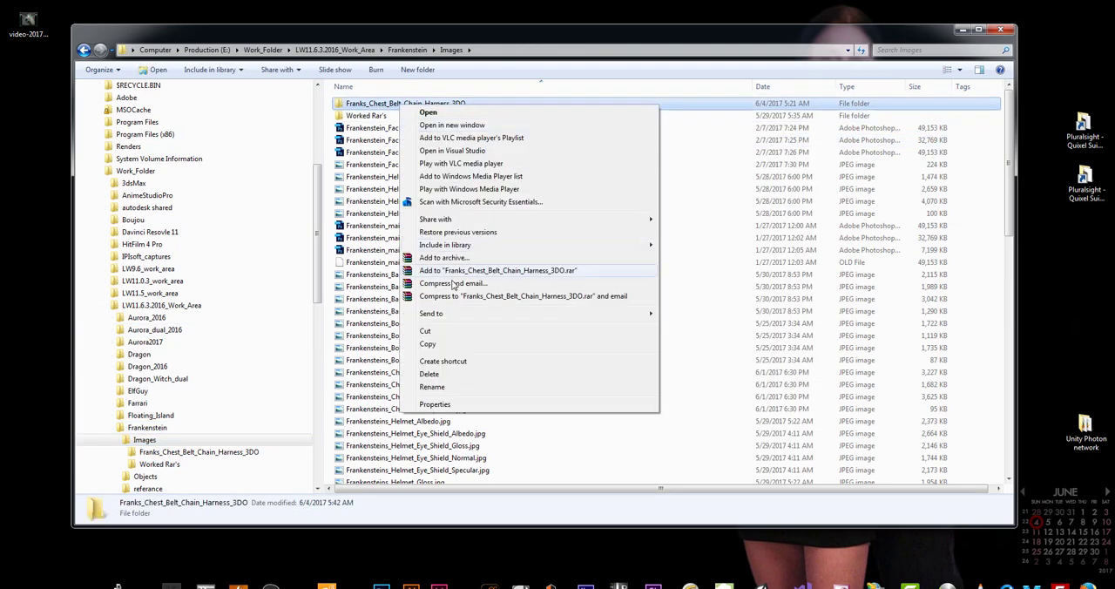
left_click(430, 374)
left_click(602, 354)
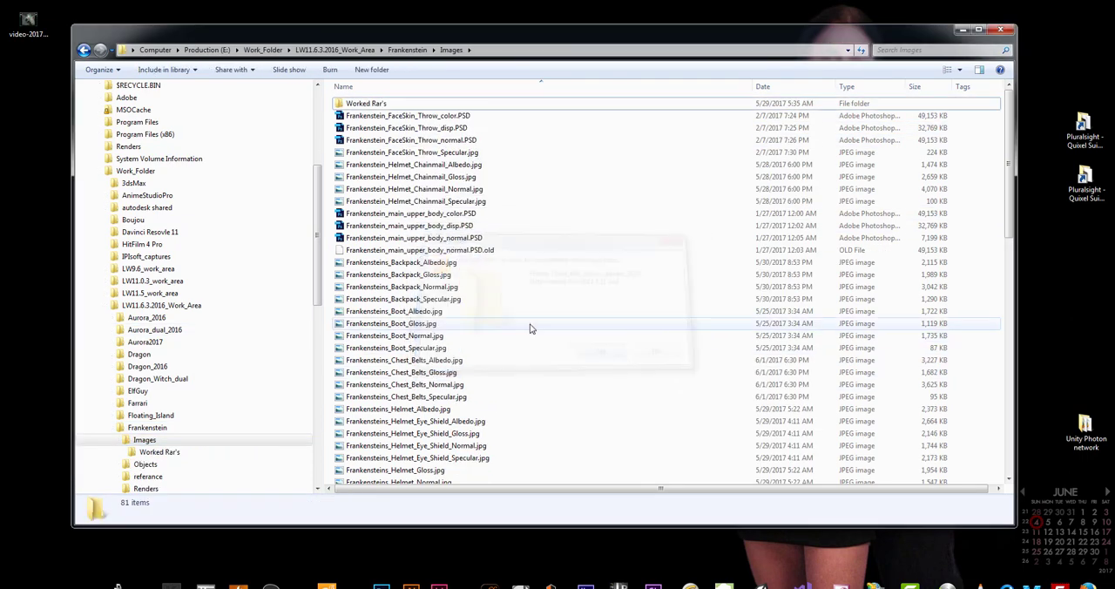
Review the Images folder's file list and its size in the properties, and open the Objects folder
left_click(480, 288)
scroll(505, 292, "down", 10)
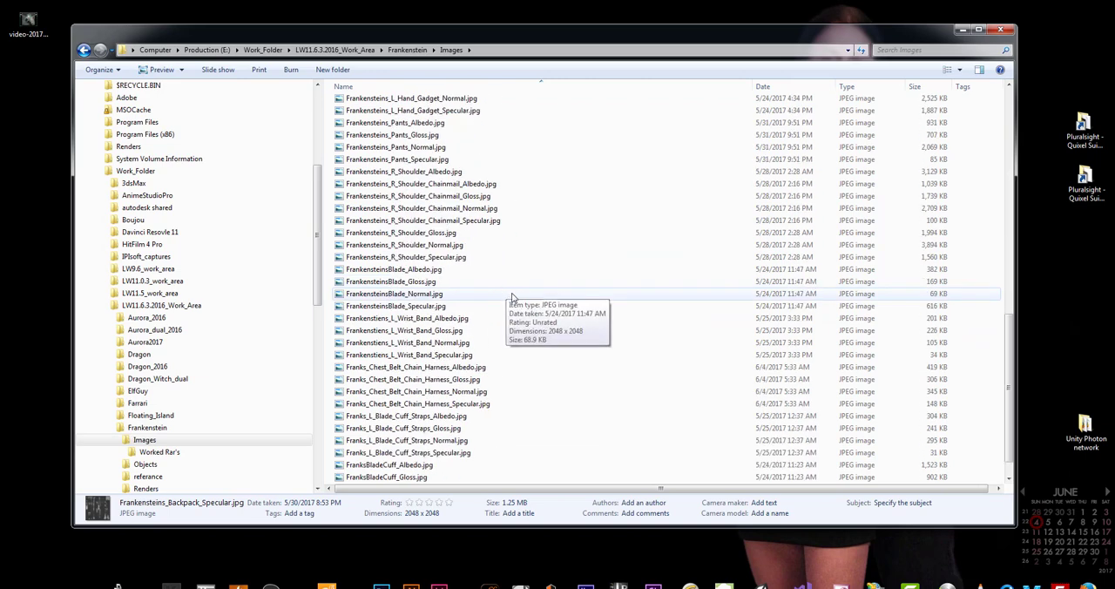
scroll(514, 345, "up", 10)
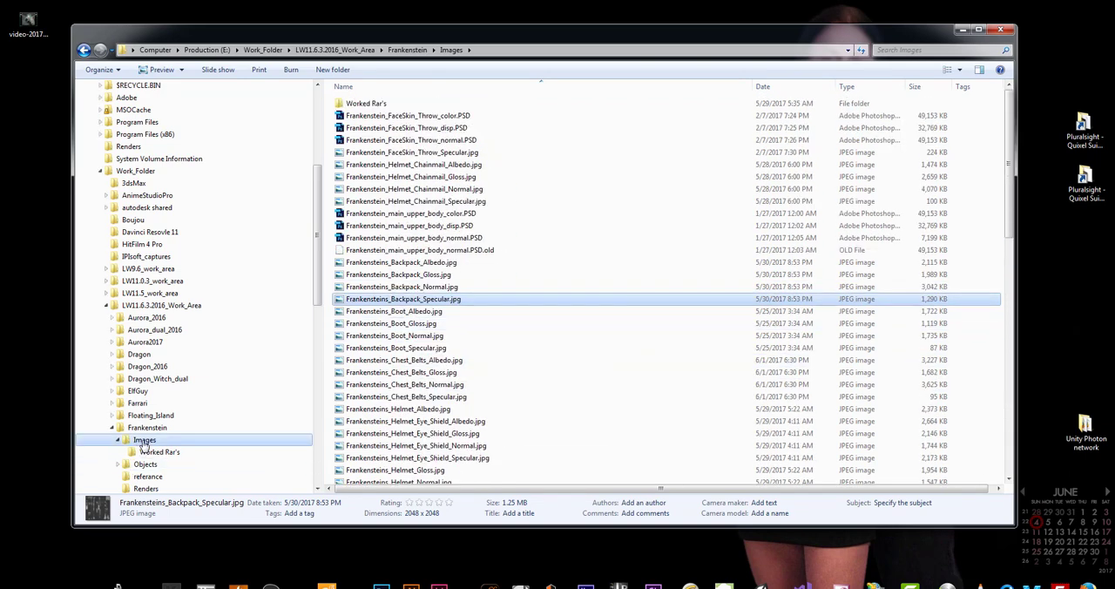
left_click(143, 441)
right_click(143, 443)
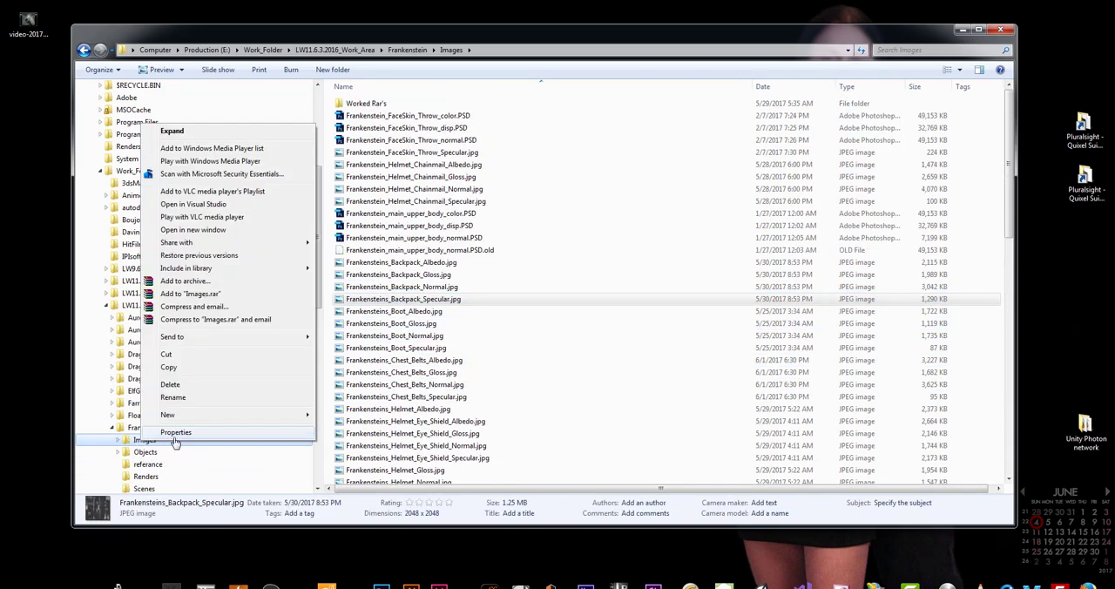
left_click(175, 430)
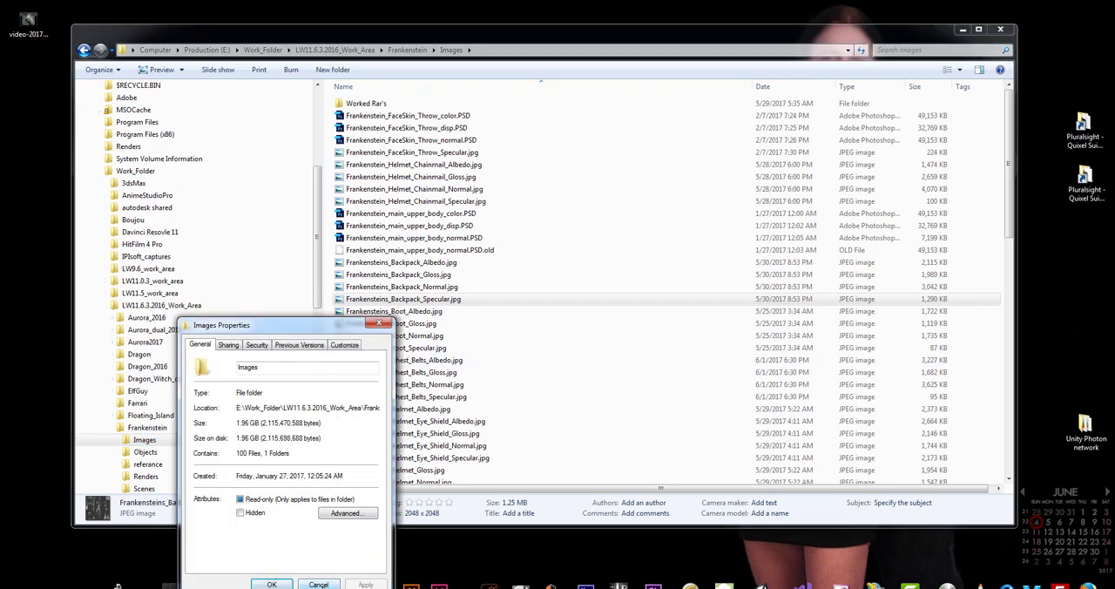
left_click(318, 584)
left_click(145, 452)
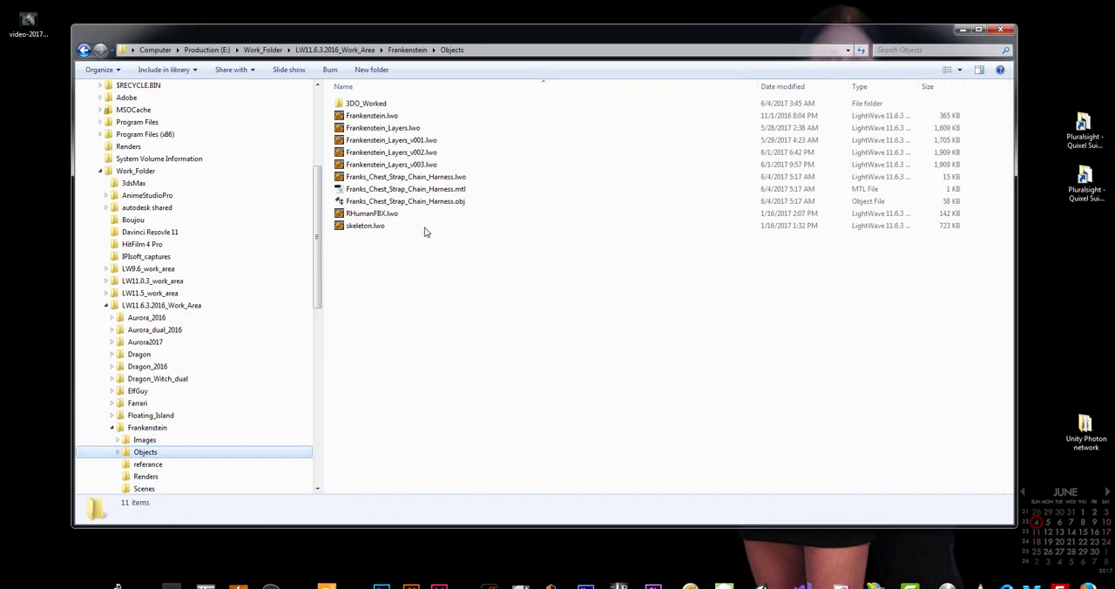
Delete Franks_Chest_Strap_Chain_Harness.mtl and Franks_Chest_Strap_Chain_Harness.obj from the Objects folder
left_click(426, 231)
left_click_drag(474, 204, 375, 103)
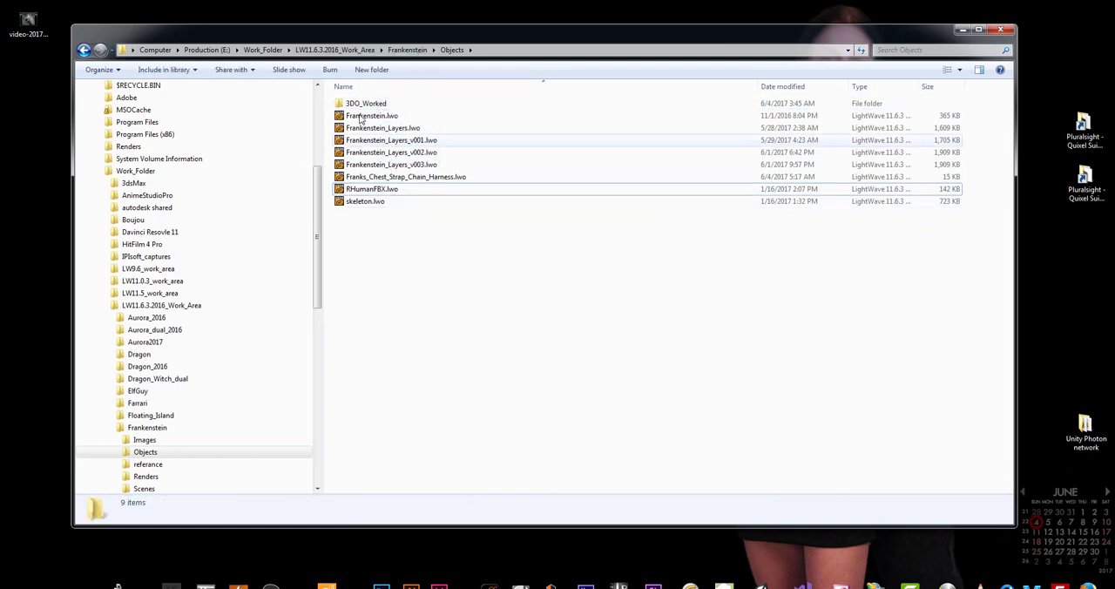
Open Franks_Chest_Strap_Chain_Harness.lwo in LightWave Modeler and fit the object in the viewports
left_click(380, 178)
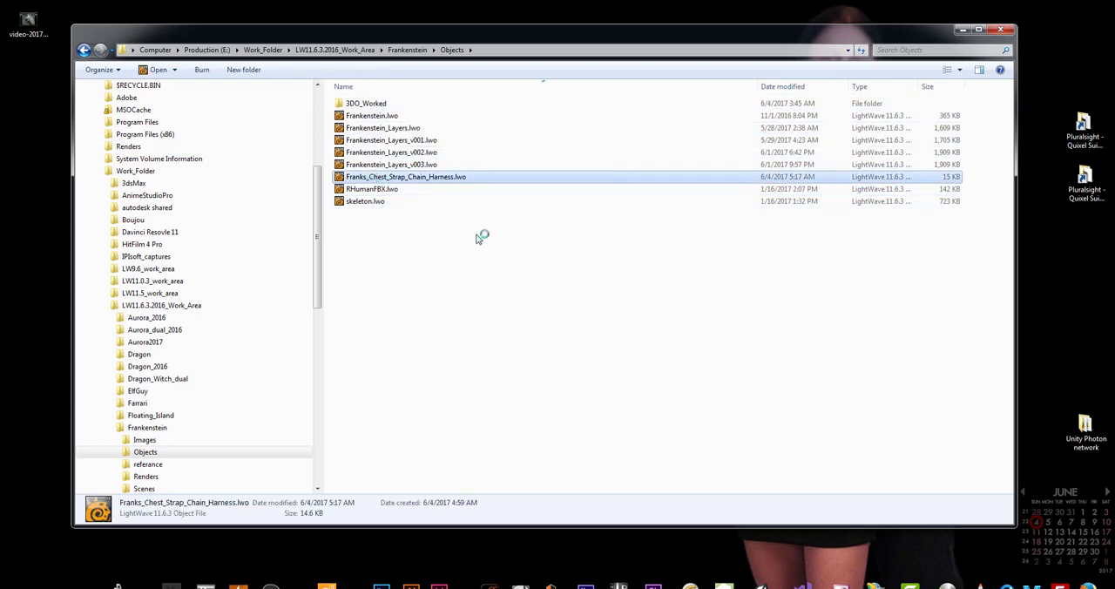
double_click(436, 176)
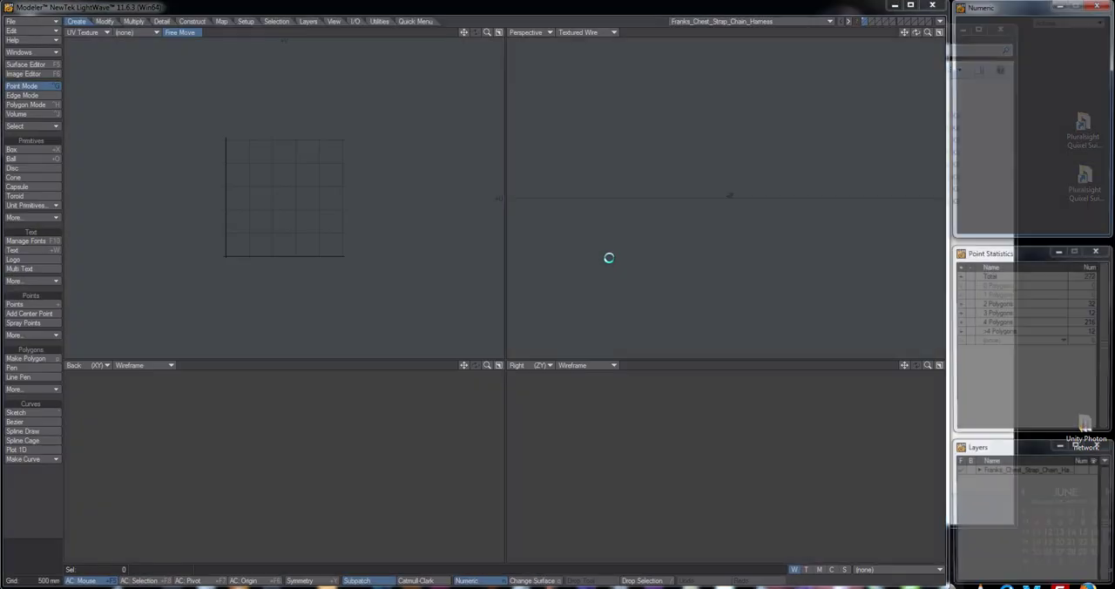
key("a")
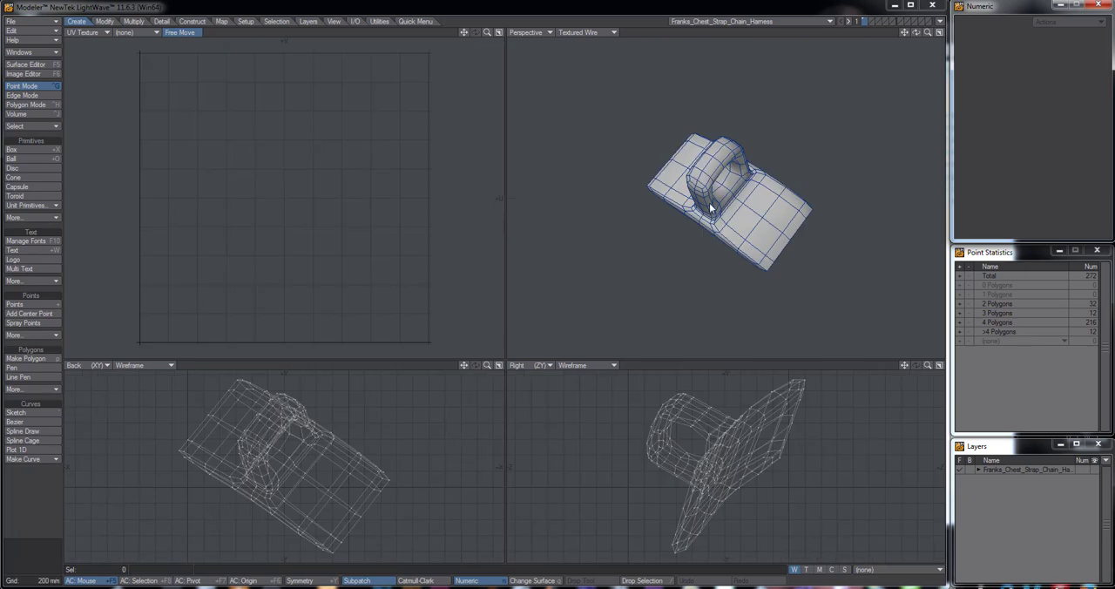
left_click_drag(712, 208, 799, 206, "alt")
Rename the object's Default surface as Franks_Chest_Strap_Chain_Harness in the Surface Editor
key("F5")
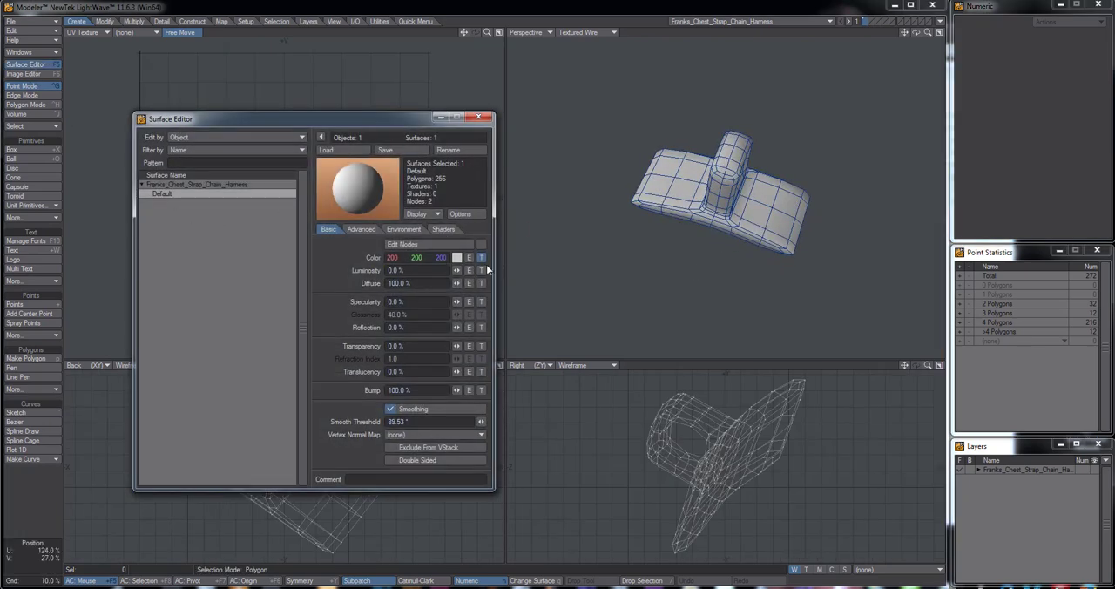
left_click(448, 151)
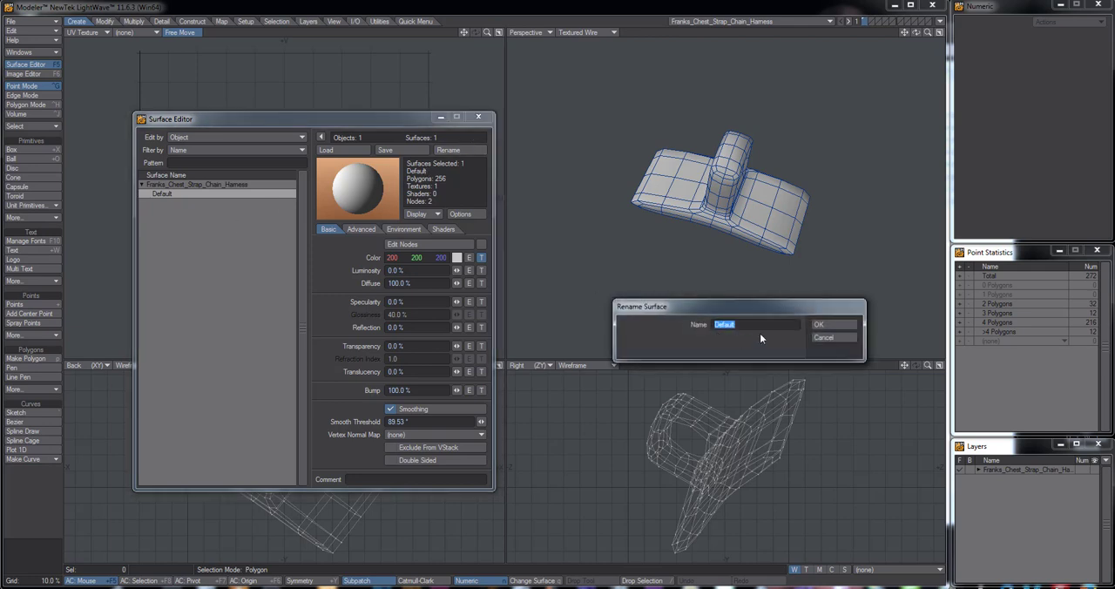
type("Fra")
type("Harness")
key("Return")
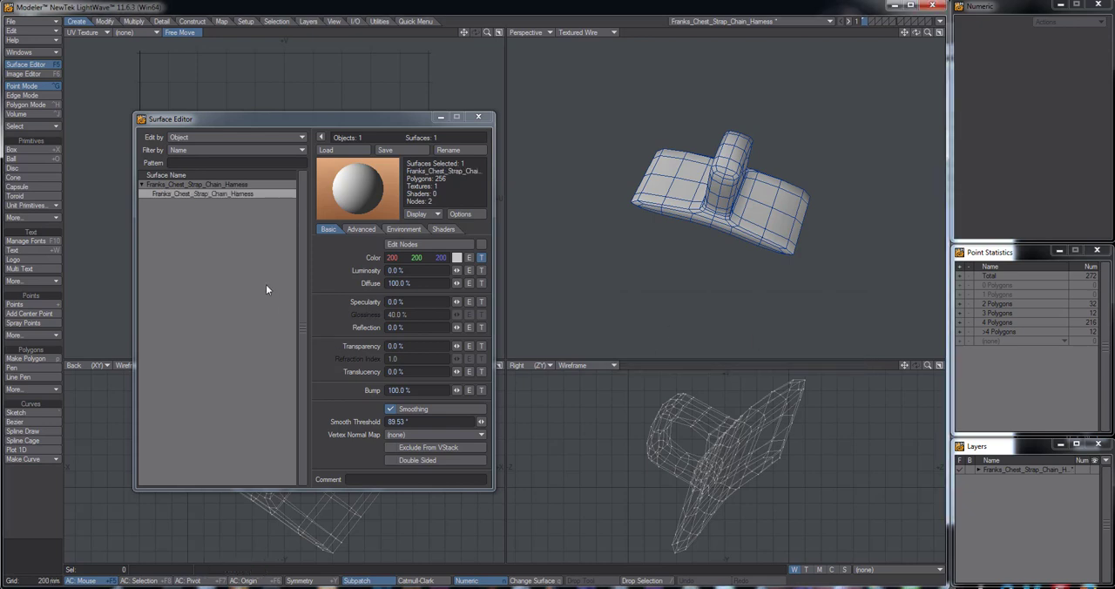
Load Franks_Chest_Belt_Chain_Harness_Albedo.jpg from the Images folder as the image of the surface's color texture
left_click(481, 259)
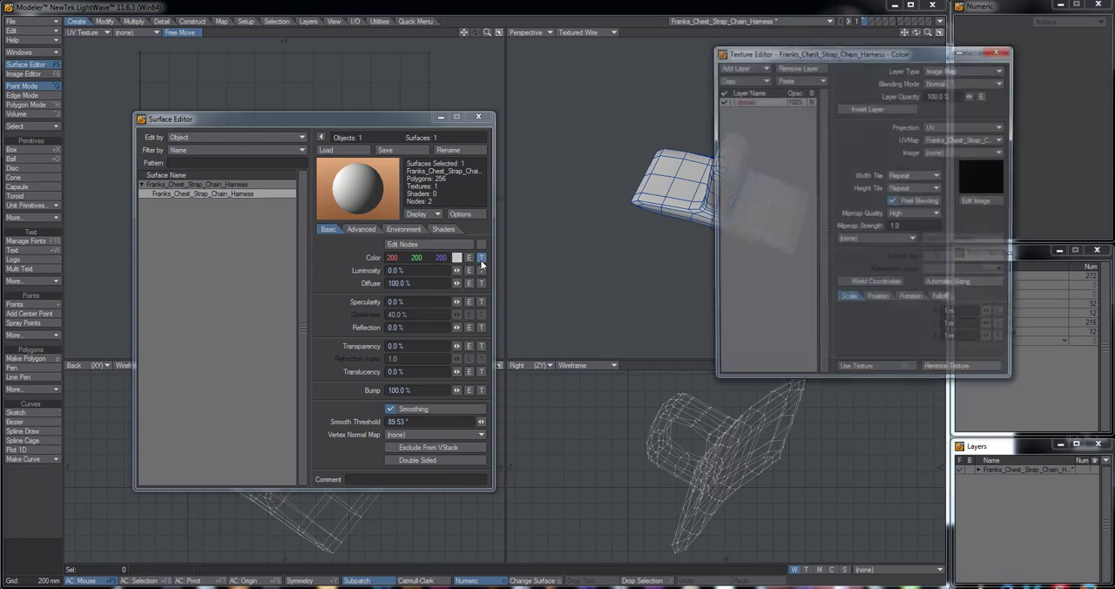
left_click(956, 153)
left_click(949, 164)
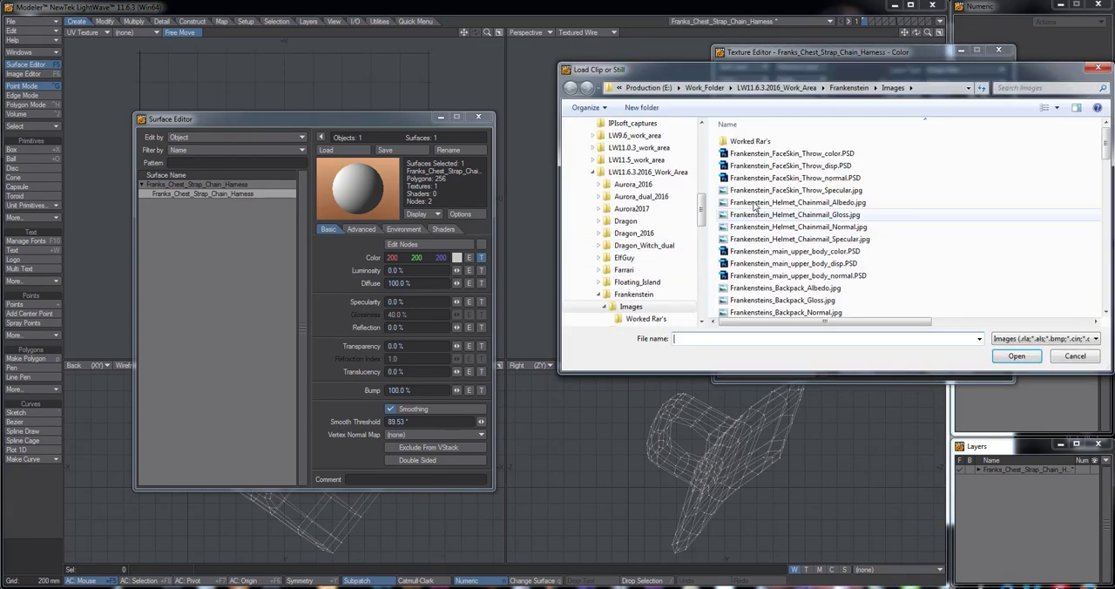
left_click(809, 300)
scroll(825, 287, "down", 4)
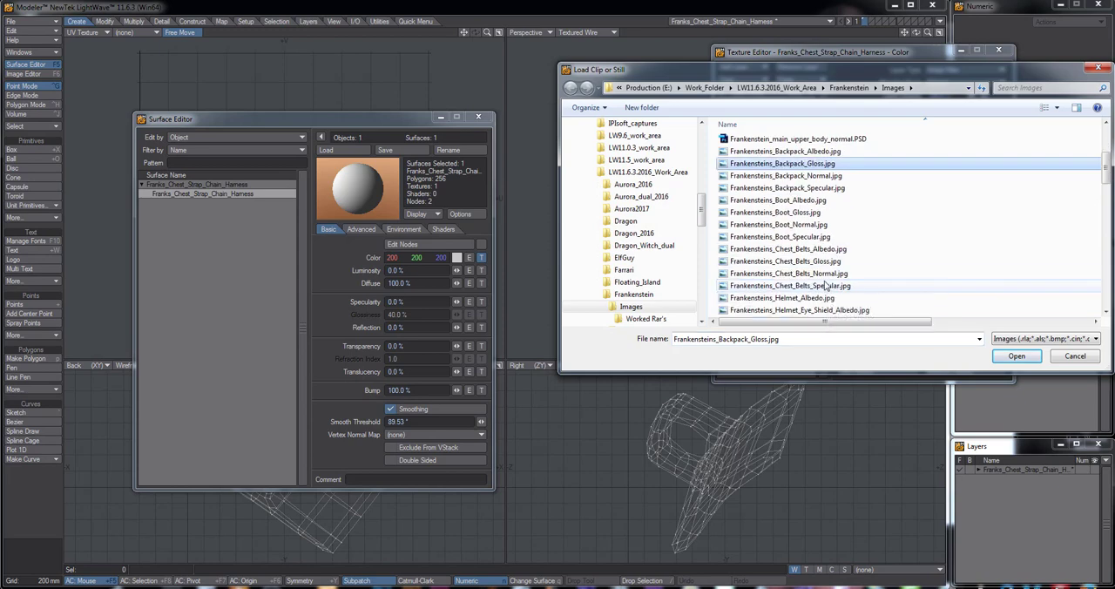
scroll(824, 288, "down", 5)
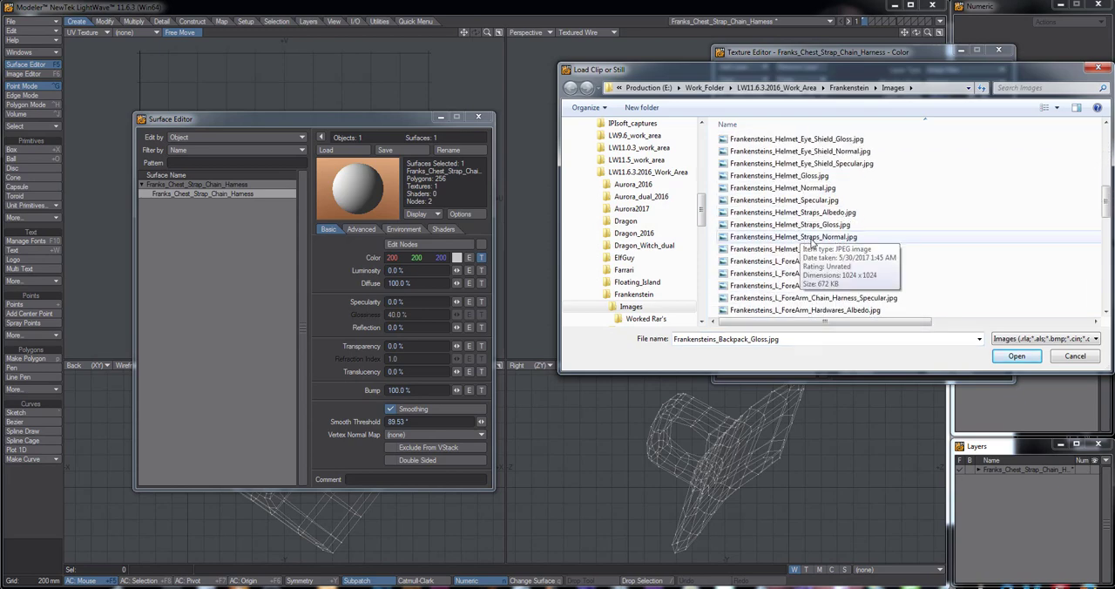
scroll(810, 243, "up", 5)
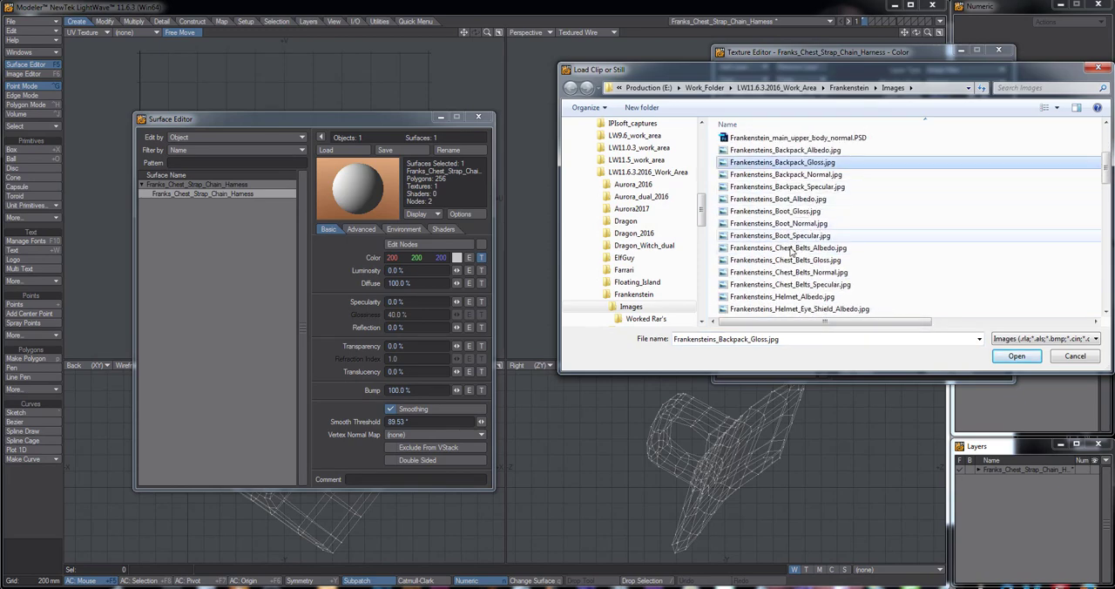
scroll(793, 270, "down", 8)
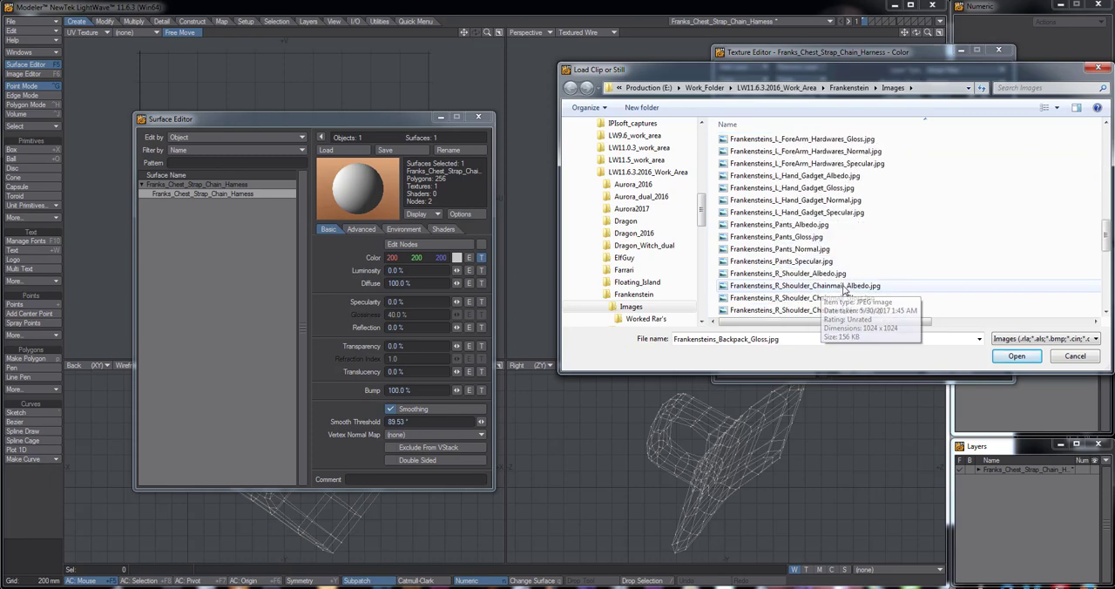
scroll(843, 290, "down", 6)
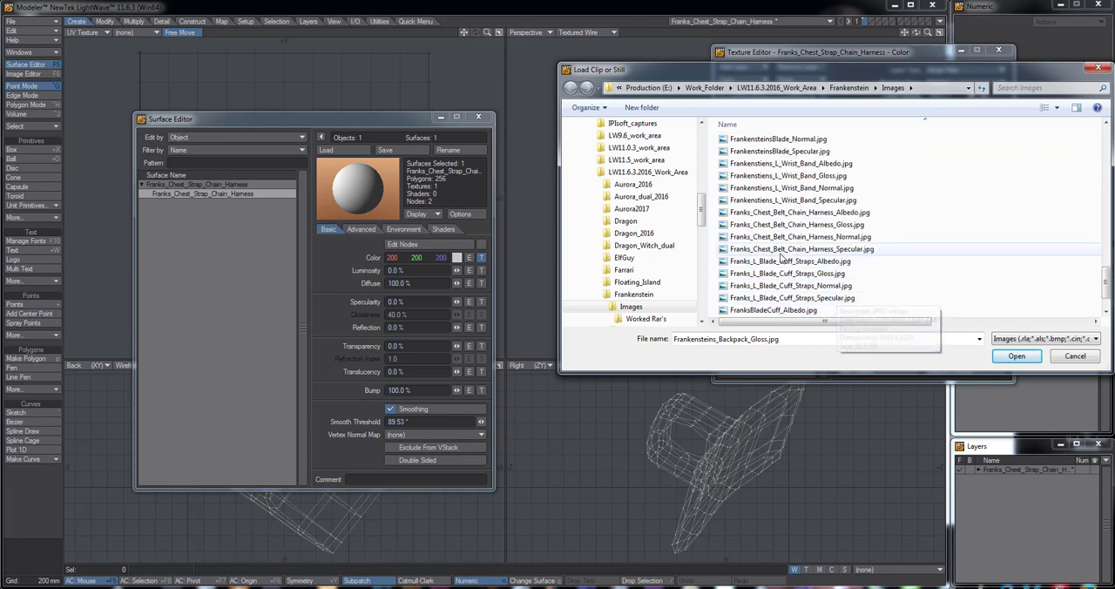
left_click(751, 213)
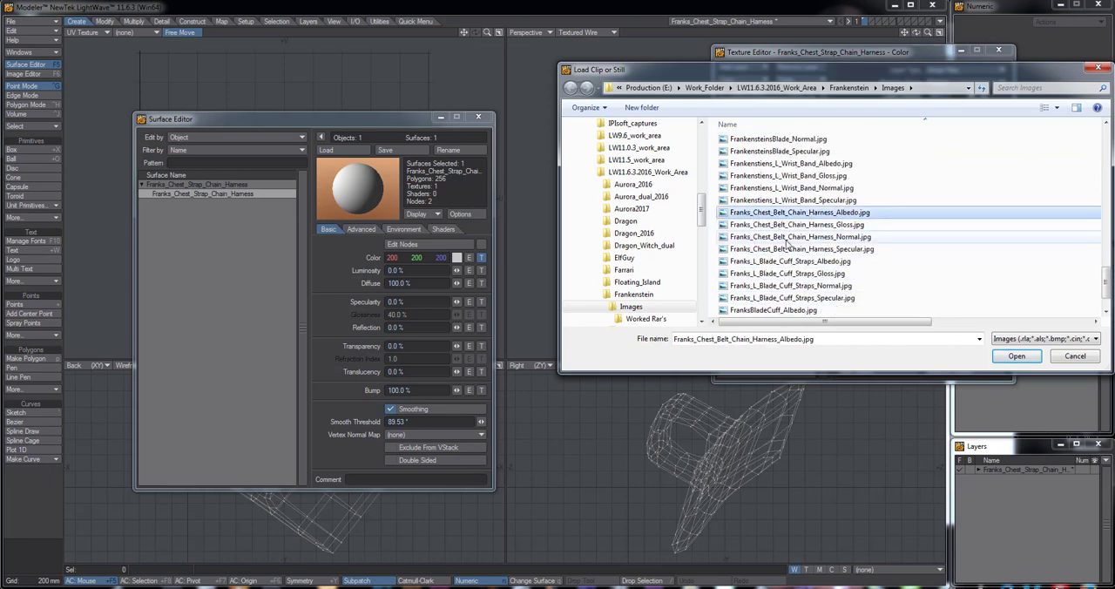
double_click(751, 216)
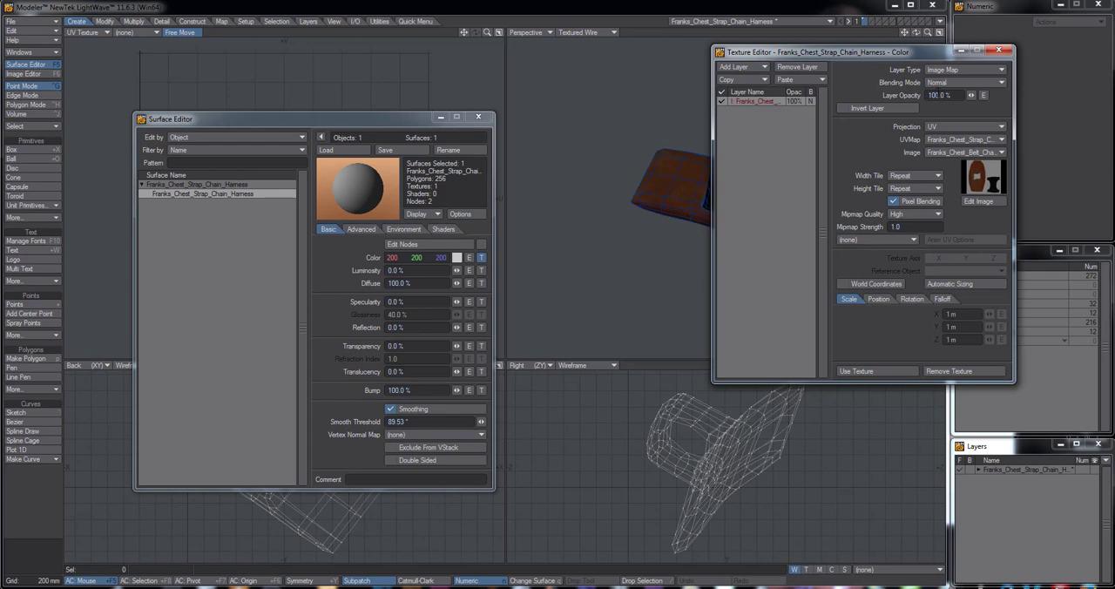
Set the color texture's layer opacity to 95% and apply the texture
type("95")
key("Return")
left_click(877, 374)
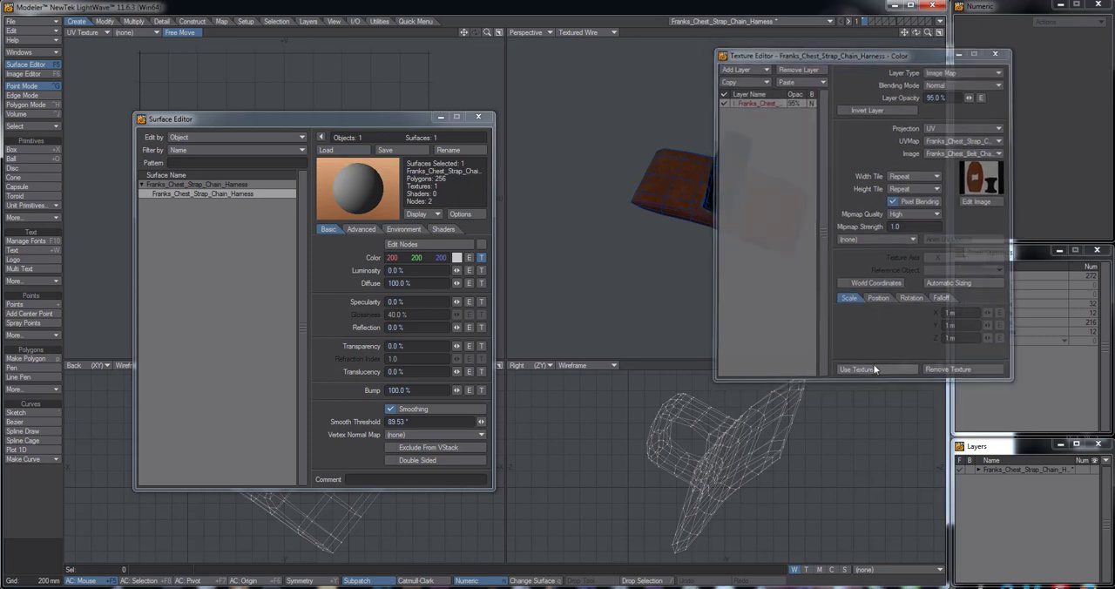
Switch the perspective viewport's shading to Texture and inspect the textured harness from several angles
left_click_drag(716, 225, 681, 124, "alt")
left_click(597, 32)
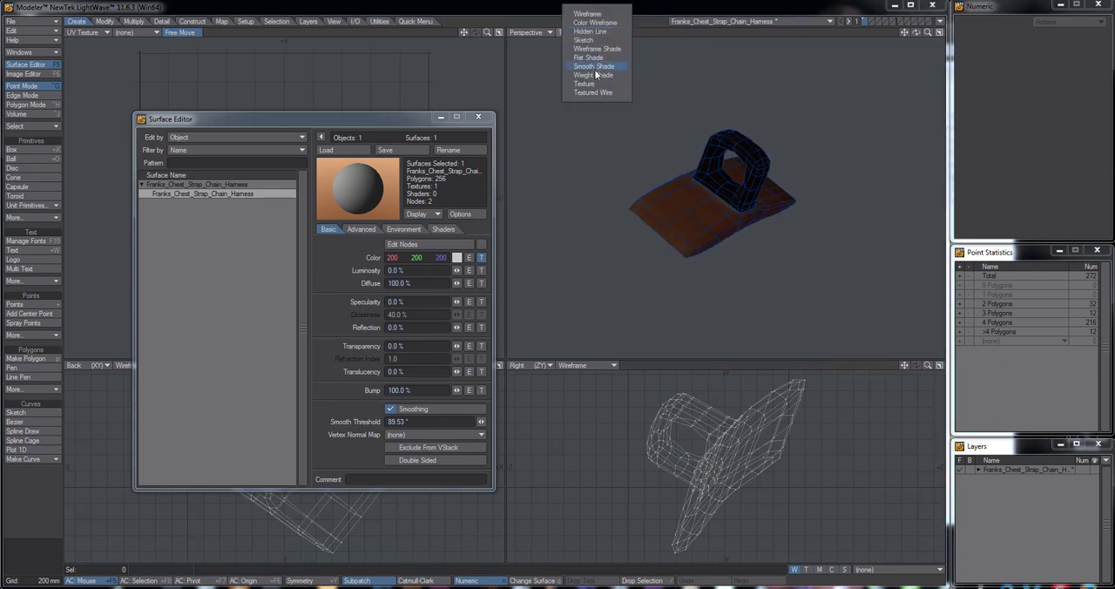
left_click(605, 82)
left_click_drag(679, 200, 762, 188, "alt")
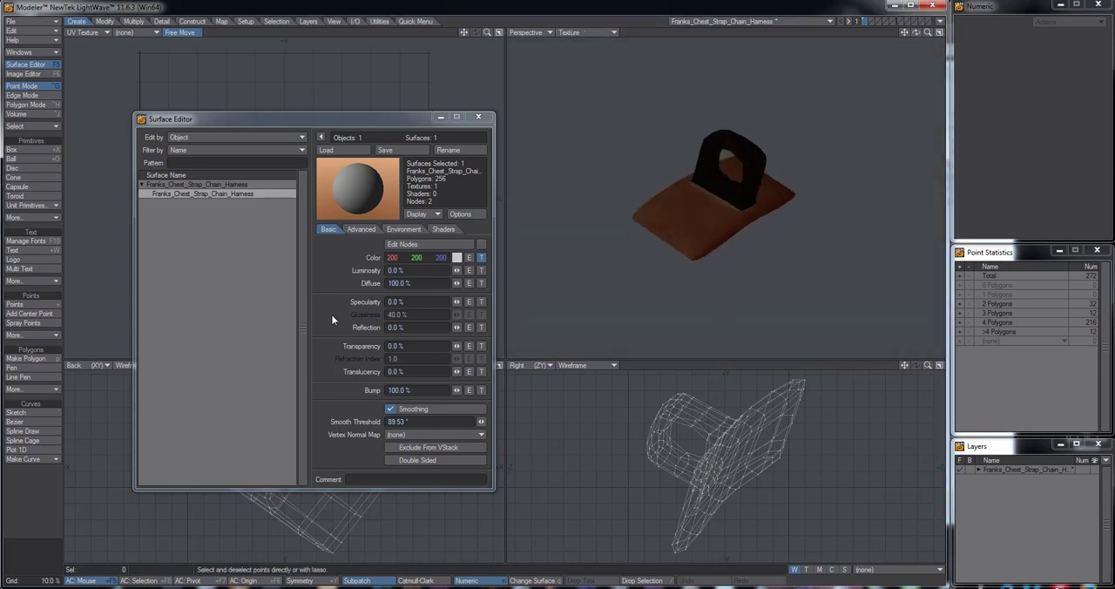
Set specularity to 100% and give it a texture with UV projection using the Franks_Chest_Strap_Chain_Harness_UVs map
left_click_drag(457, 301, 488, 301)
left_click(480, 301)
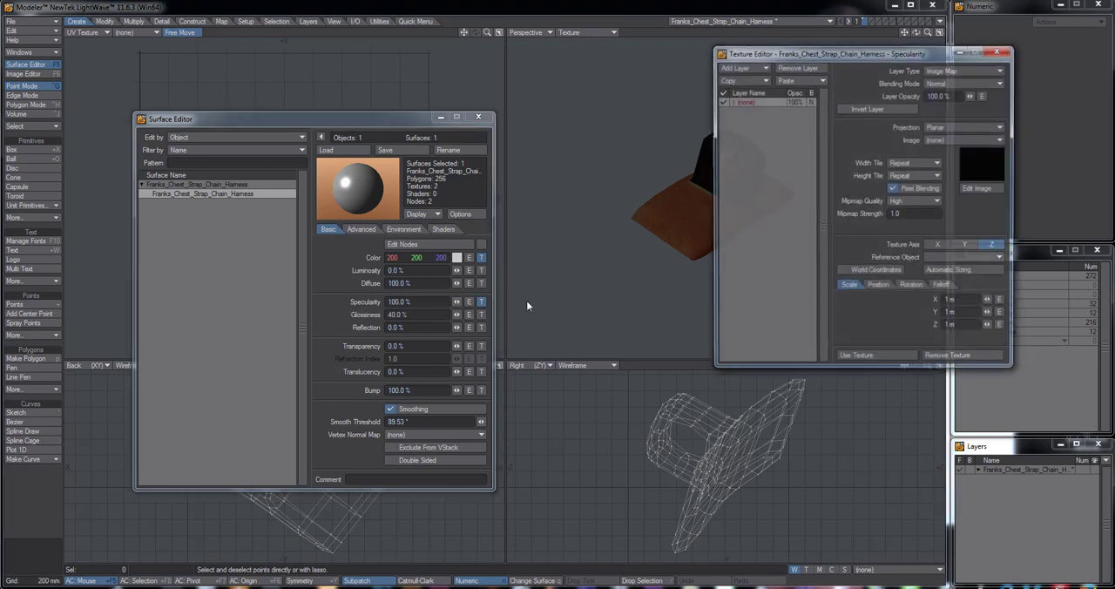
left_click(958, 127)
left_click(947, 167)
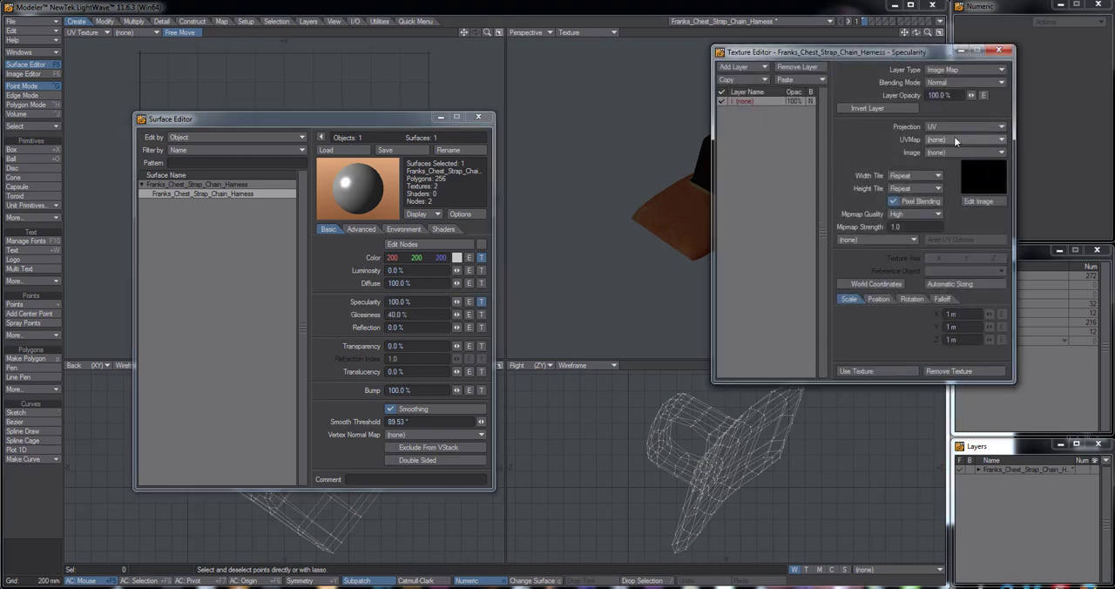
left_click(953, 136)
left_click(951, 143)
Load Franks_Chest_Belt_Chain_Harness_Specular.jpg as the image of the specularity texture
left_click(965, 152)
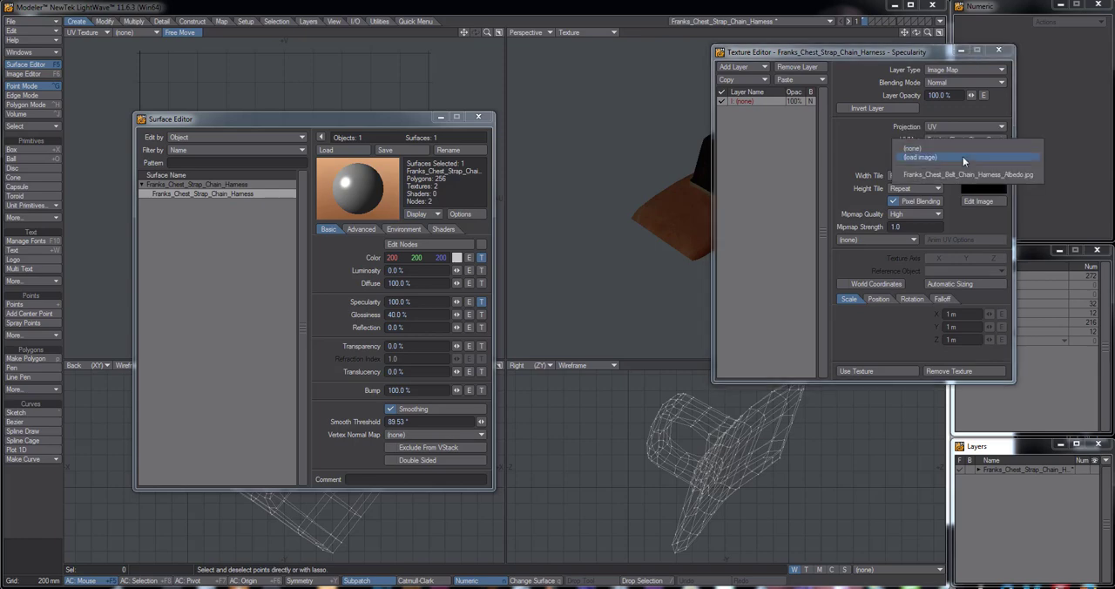
left_click(962, 157)
left_click(811, 275)
scroll(811, 277, "down", 1)
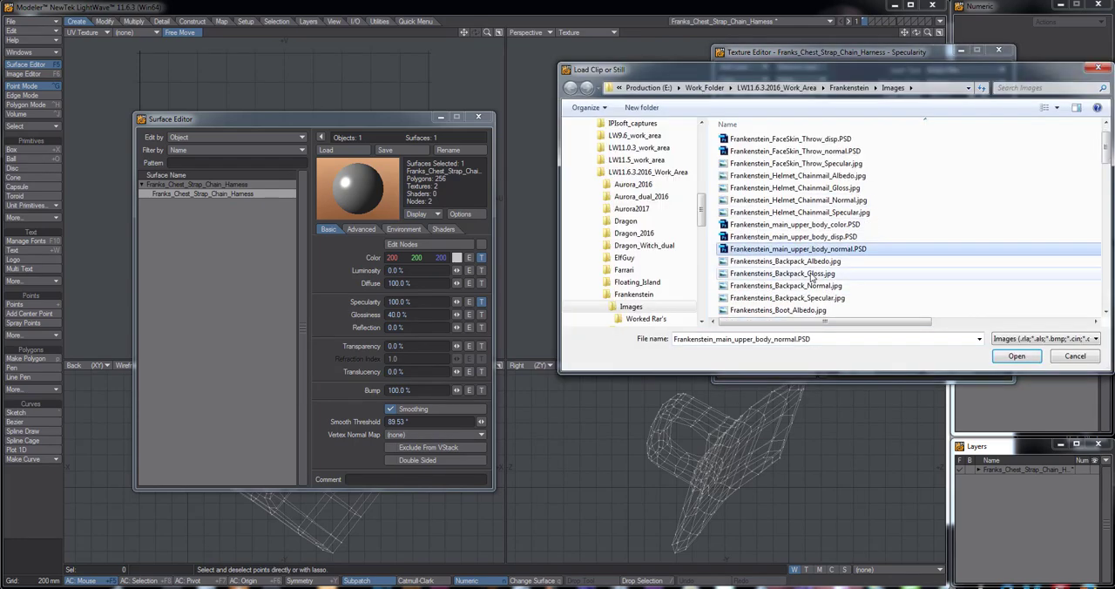
scroll(812, 277, "down", 6)
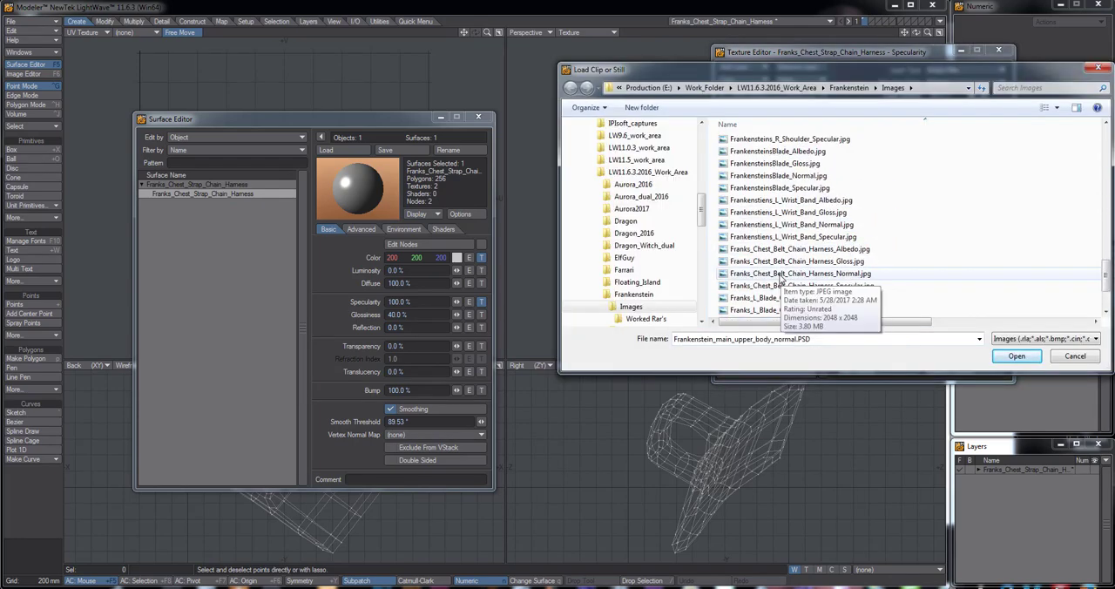
left_click(782, 286)
double_click(781, 285)
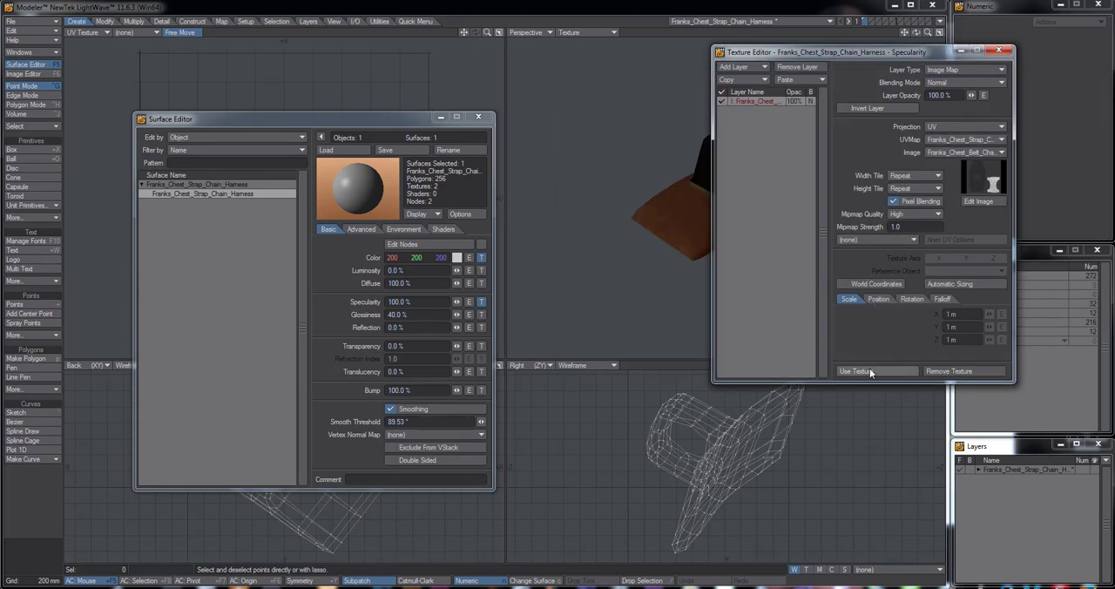
Apply the specularity texture with its layer opacity set to 75%
left_click(870, 372)
left_click(481, 302)
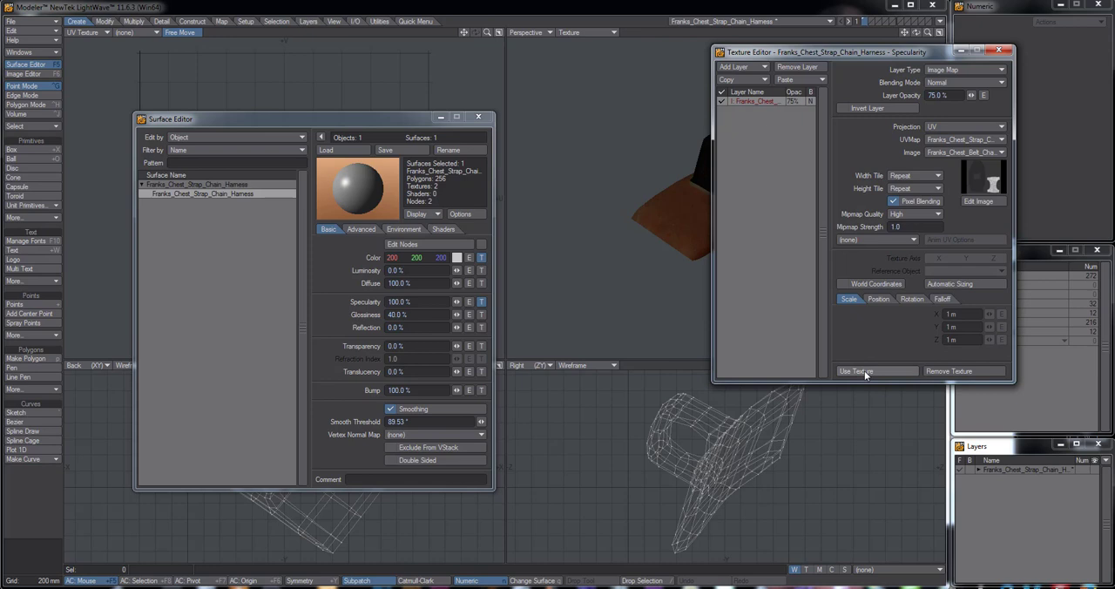
left_click(862, 371)
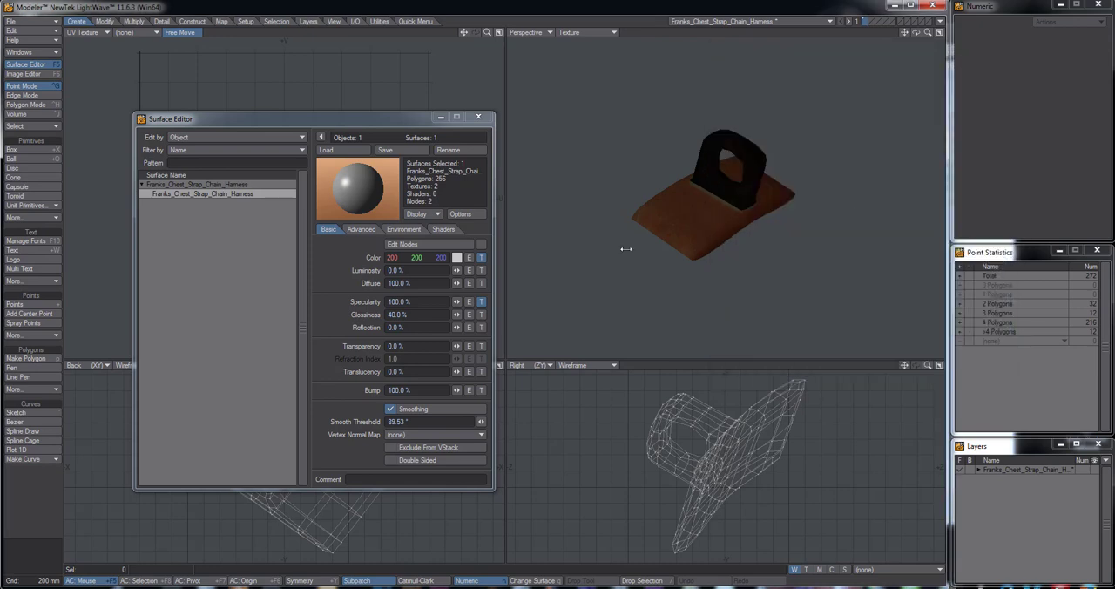
Add a glossiness texture with UV projection using the Franks_Chest_Strap_Chain_Harness_UVs map
left_click(482, 314)
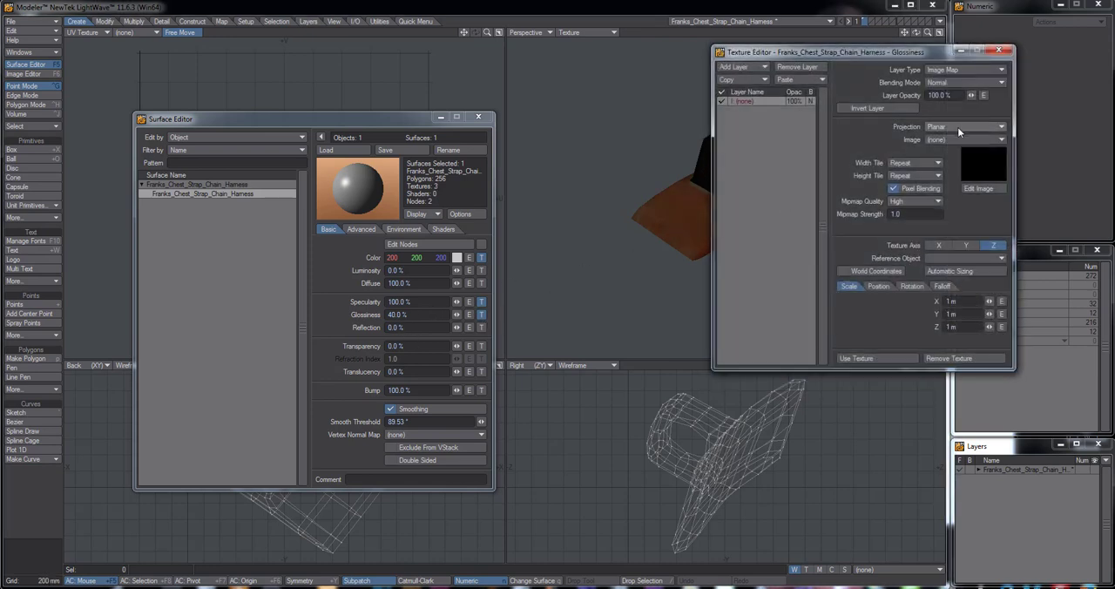
left_click(957, 127)
left_click(957, 171)
left_click(948, 138)
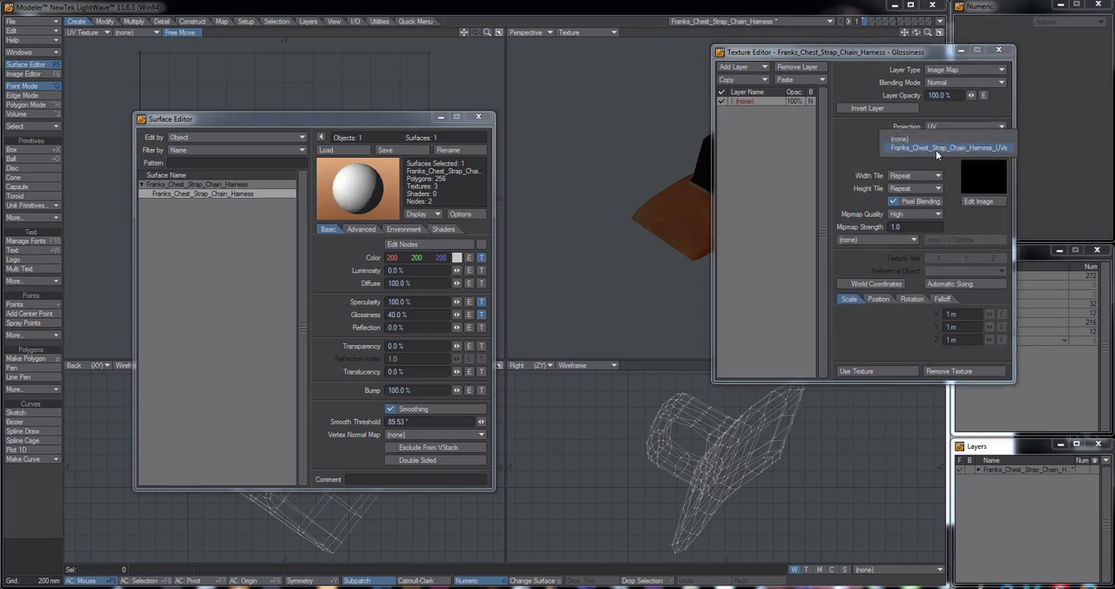
left_click(936, 149)
Load Franks_Chest_Belt_Chain_Harness_Gloss.jpg as the glossiness texture's image and apply the texture
left_click(987, 153)
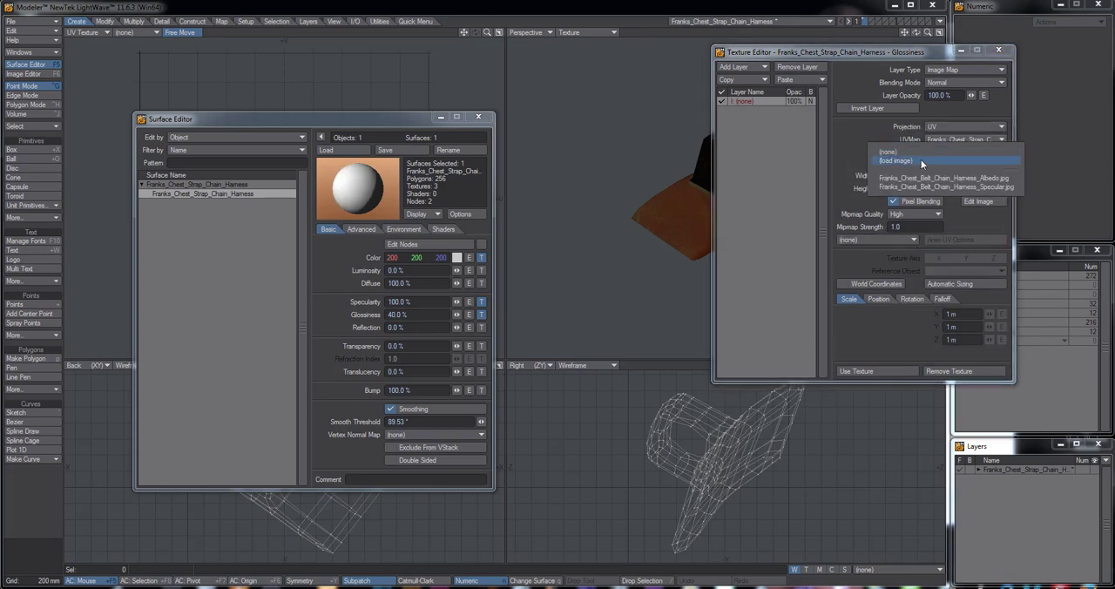
left_click(983, 155)
scroll(754, 275, "down", 10)
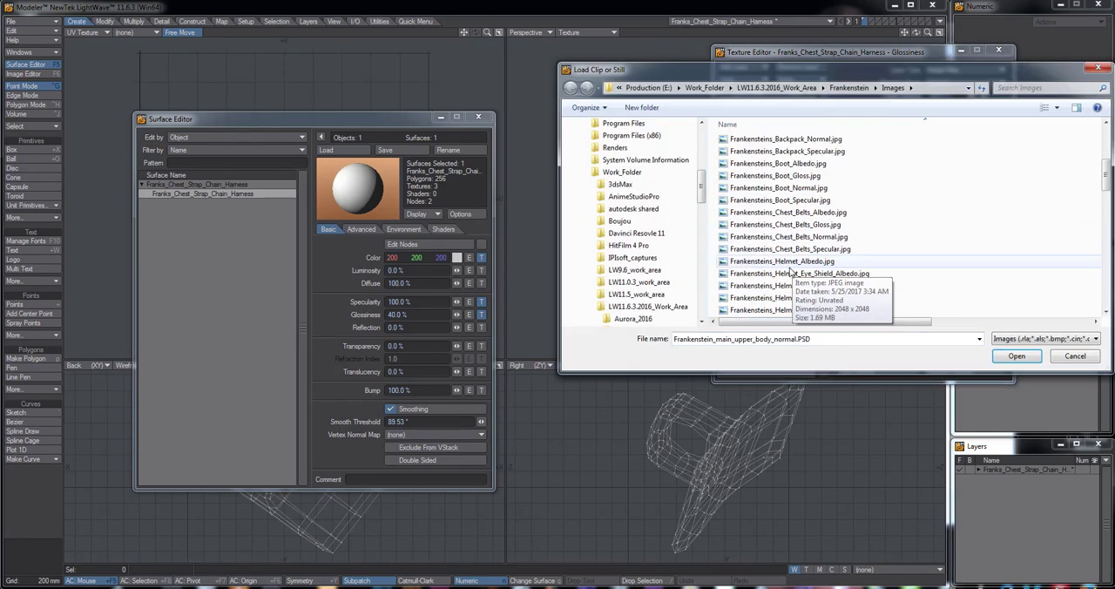
scroll(754, 275, "down", 10)
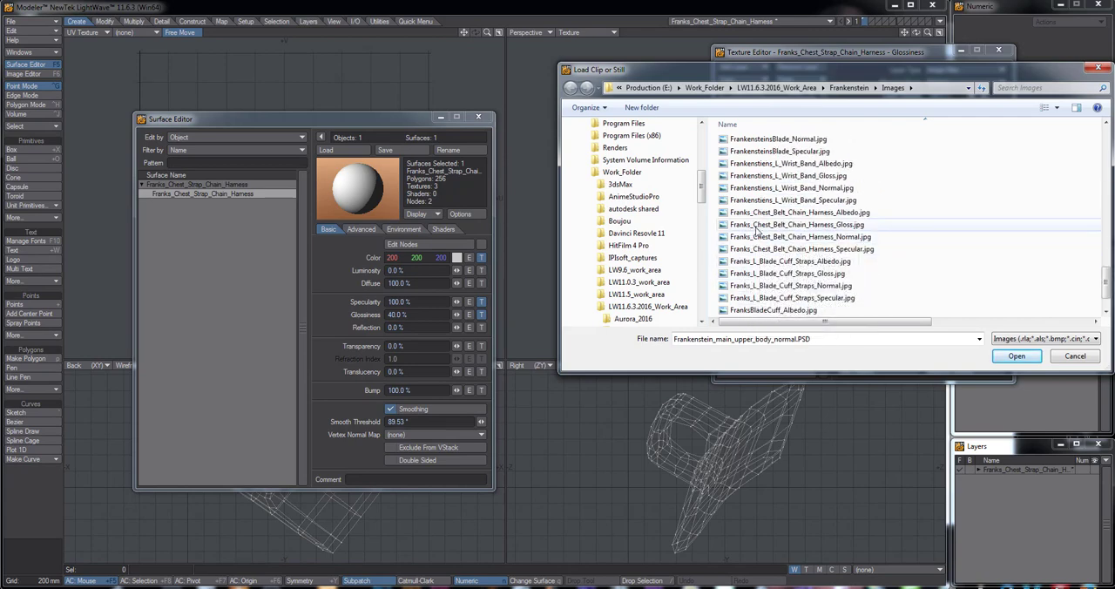
double_click(775, 224)
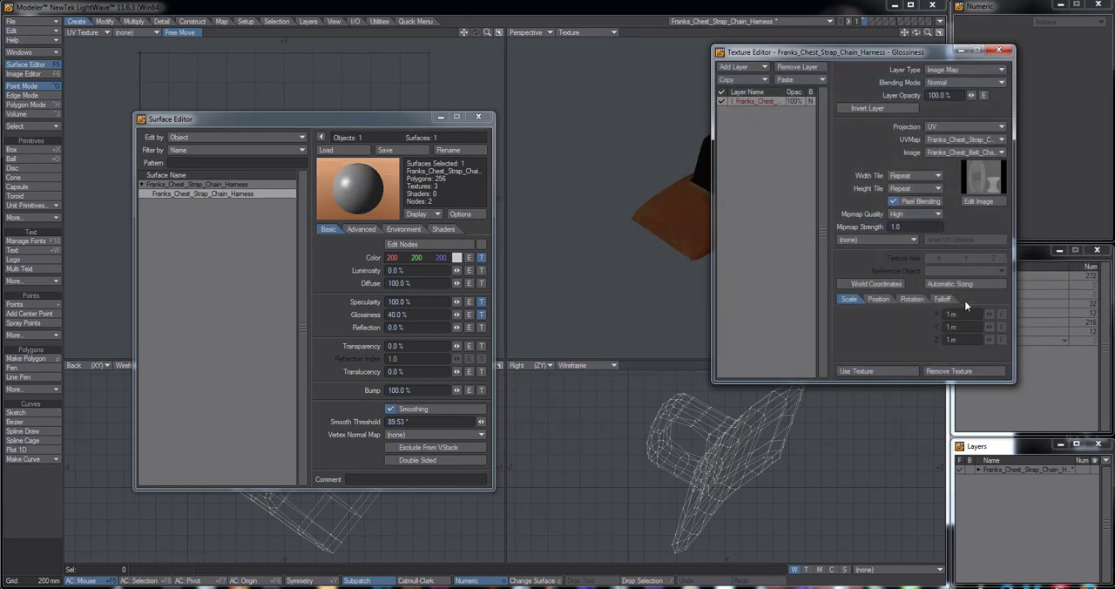
left_click(878, 372)
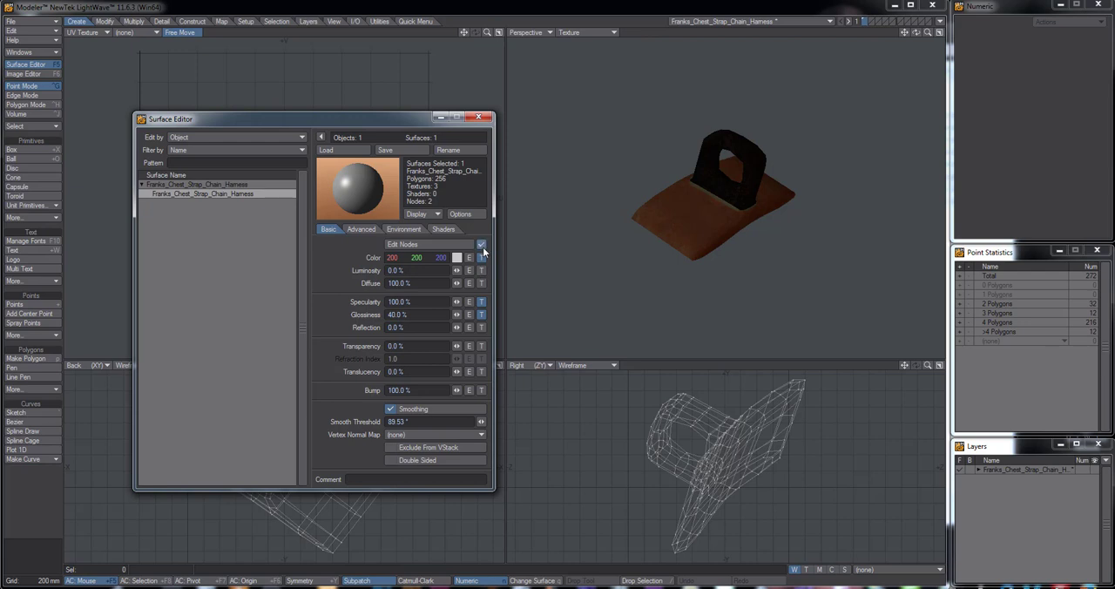
Add a NormalMap node to the harness surface's node network and connect its Normal output to the surface's Normal input
left_click(443, 245)
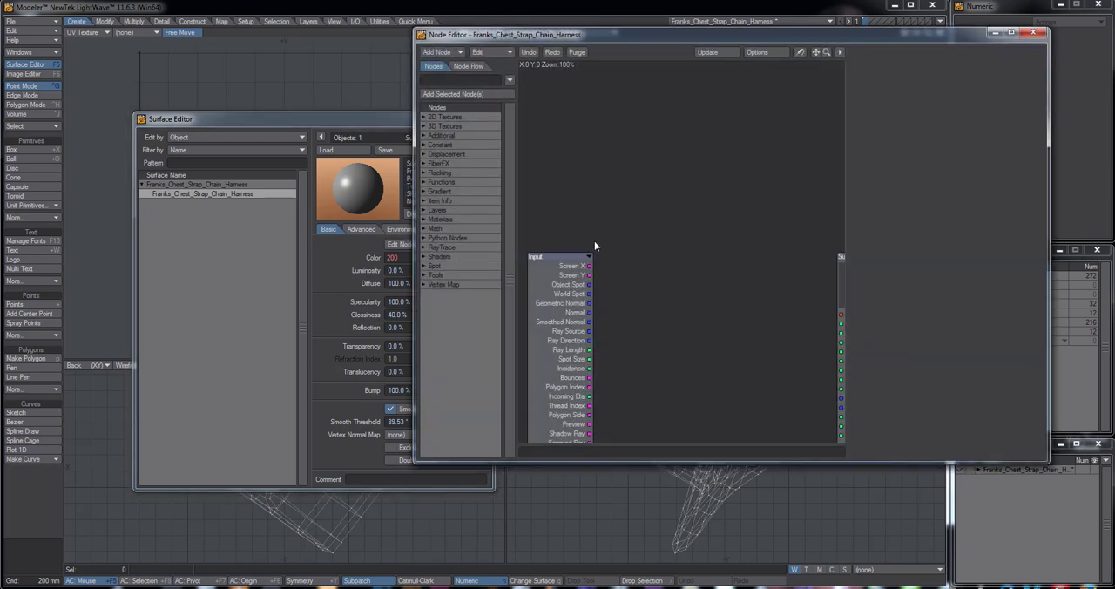
left_click(588, 257)
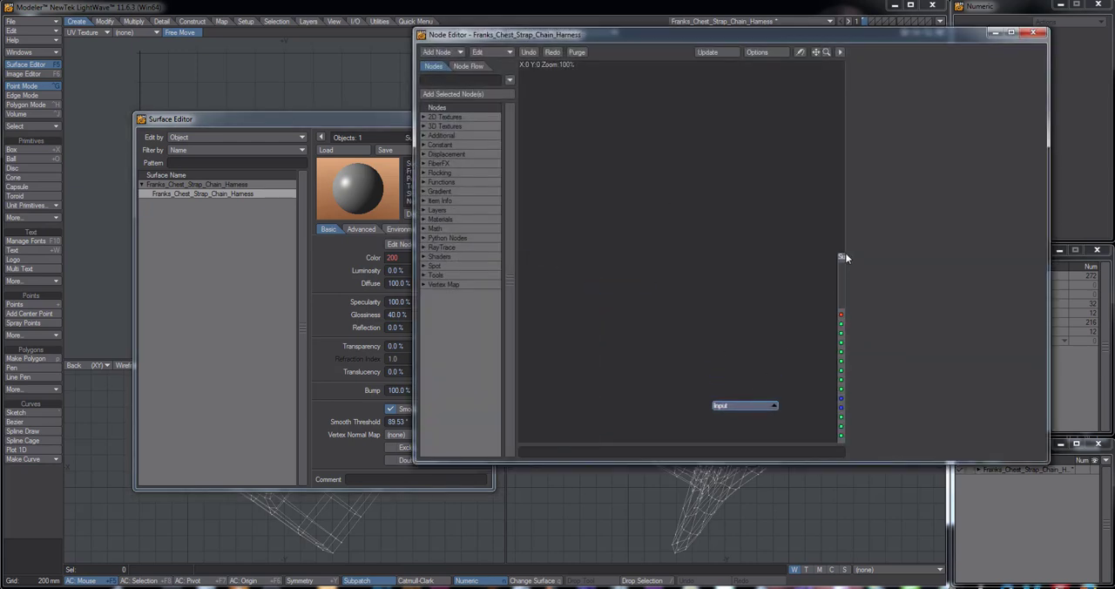
left_click_drag(844, 257, 721, 107)
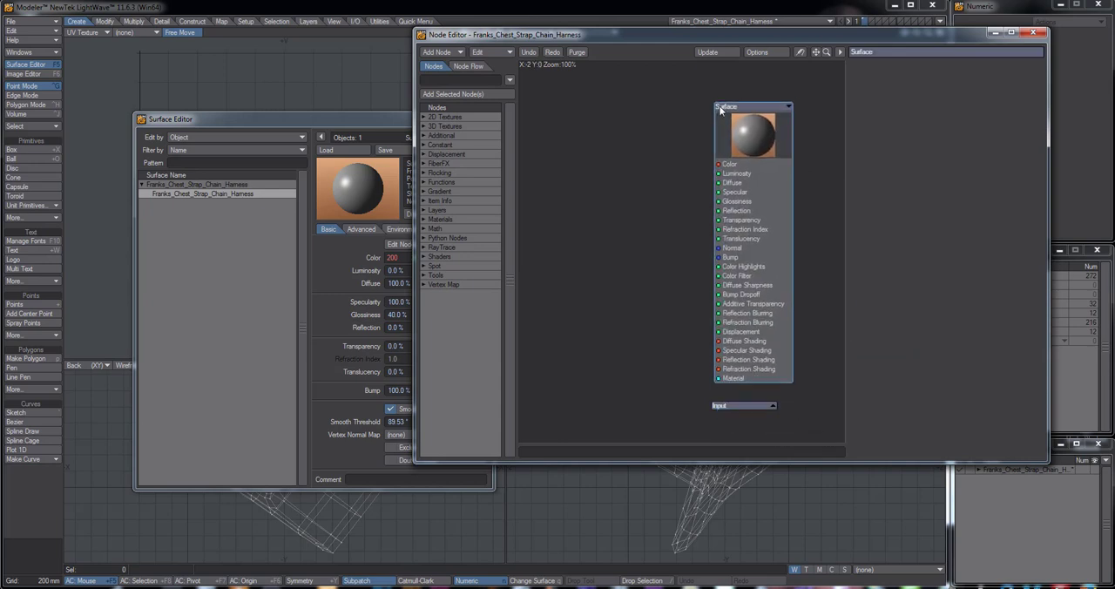
left_click(424, 118)
left_click_drag(449, 163, 565, 110)
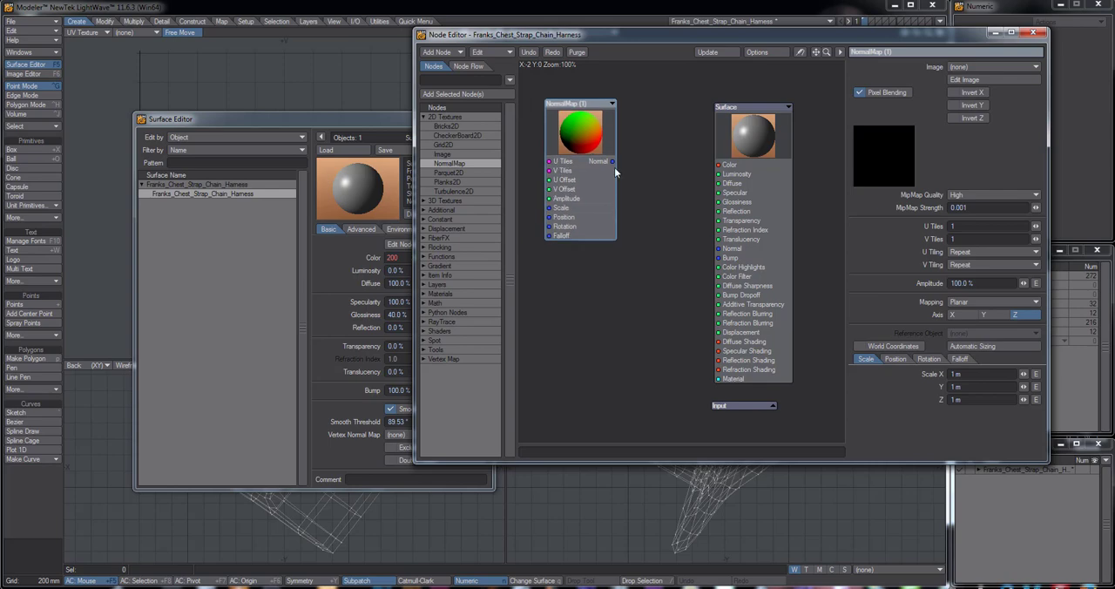
left_click_drag(638, 191, 719, 248)
Load Franks_Chest_Belt_Chain_Harness_Normal.jpg as the image of the NormalMap node
left_click(987, 67)
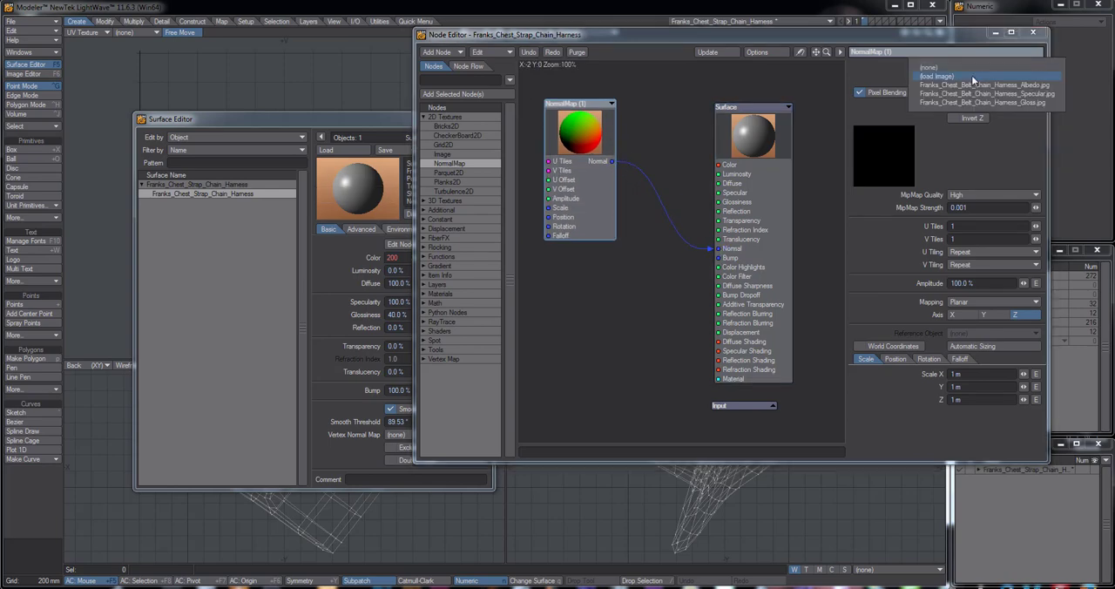
left_click(967, 74)
left_click(688, 246)
scroll(627, 241, "down", 8)
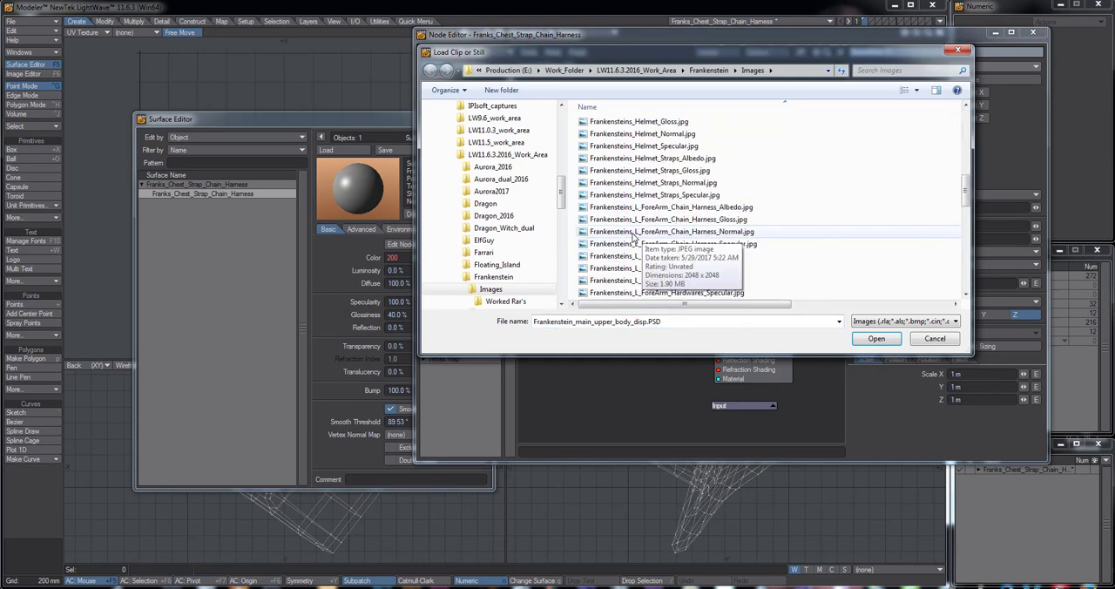
scroll(627, 243, "down", 5)
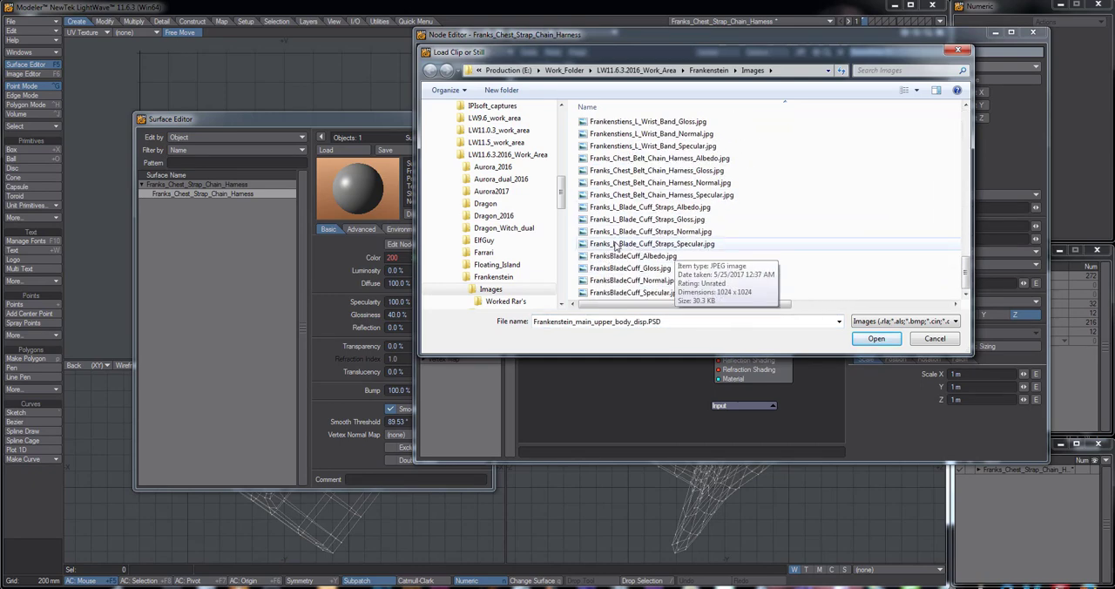
left_click(614, 183)
double_click(614, 183)
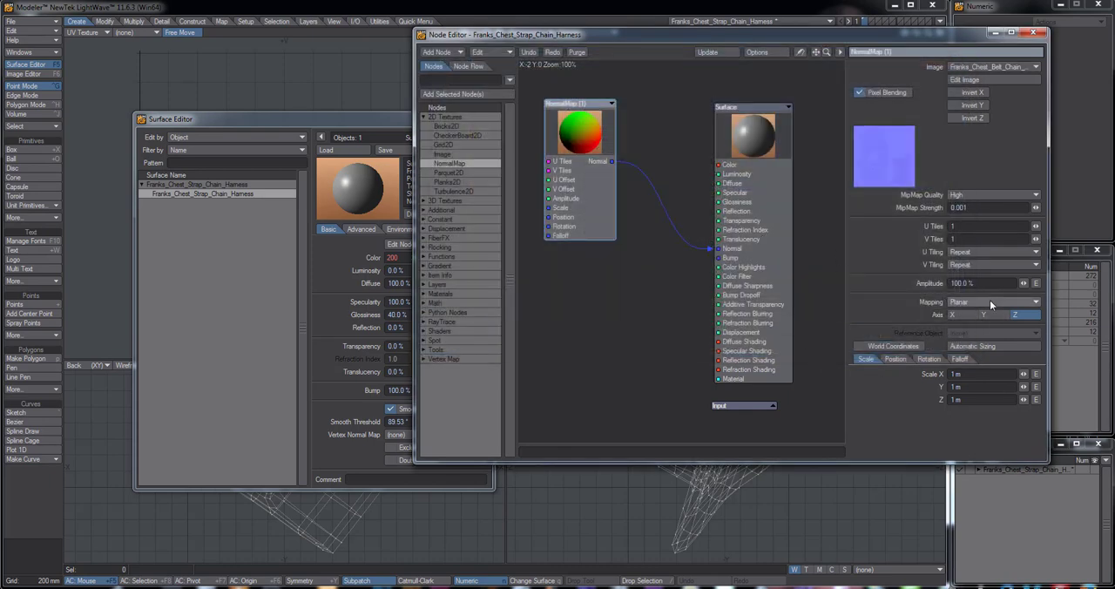
Set the normal map's mapping to UV Map using the harness UVs, and close the node and surface editors
left_click(989, 299)
left_click(984, 343)
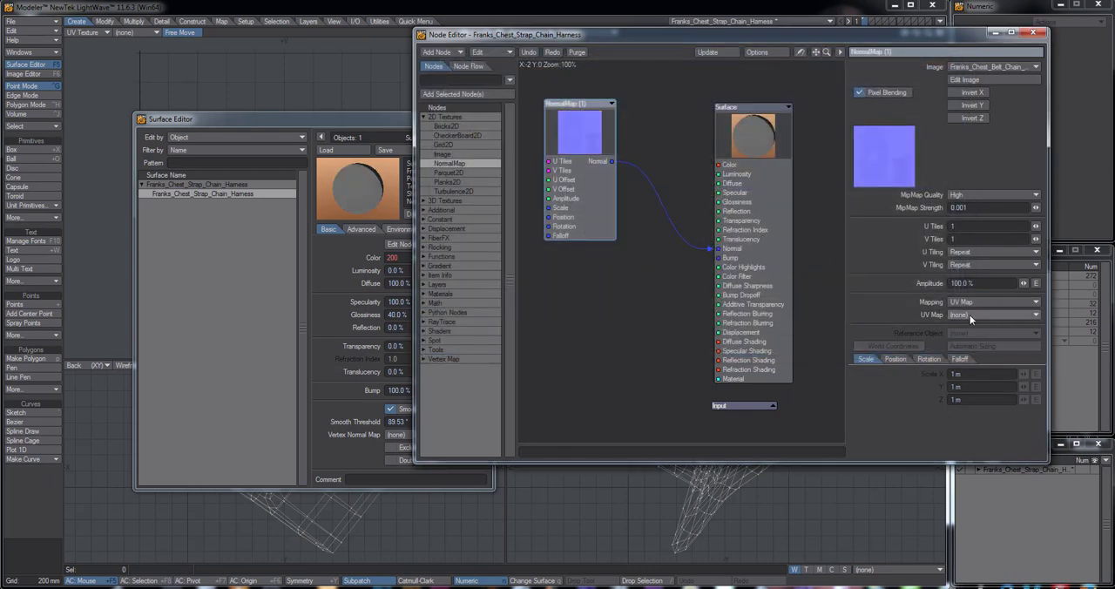
left_click(970, 314)
left_click(966, 321)
left_click(1032, 33)
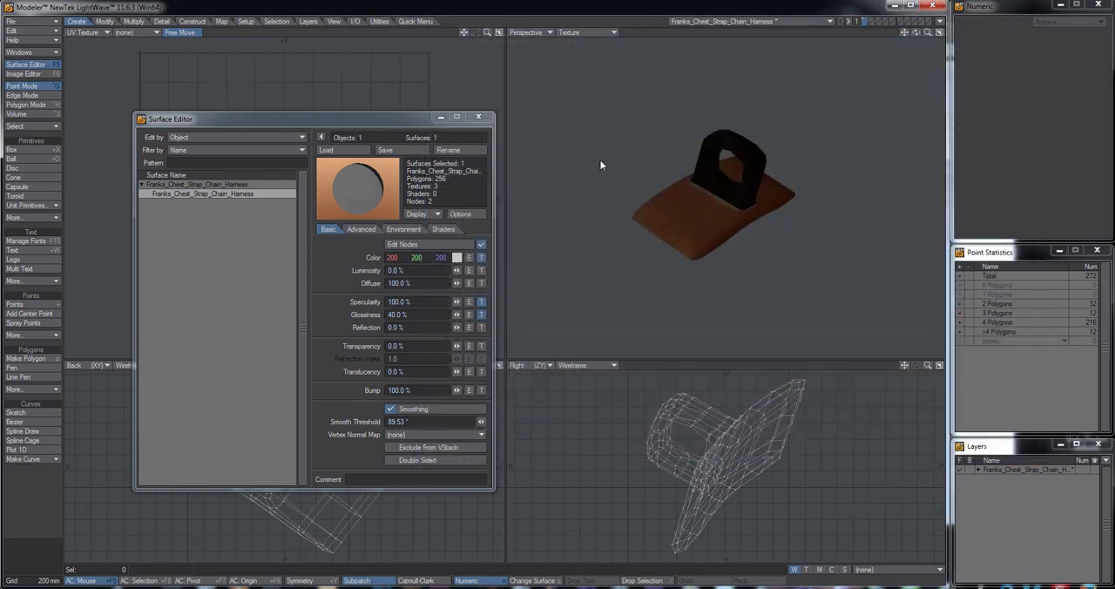
left_click_drag(740, 242, 592, 316, "alt")
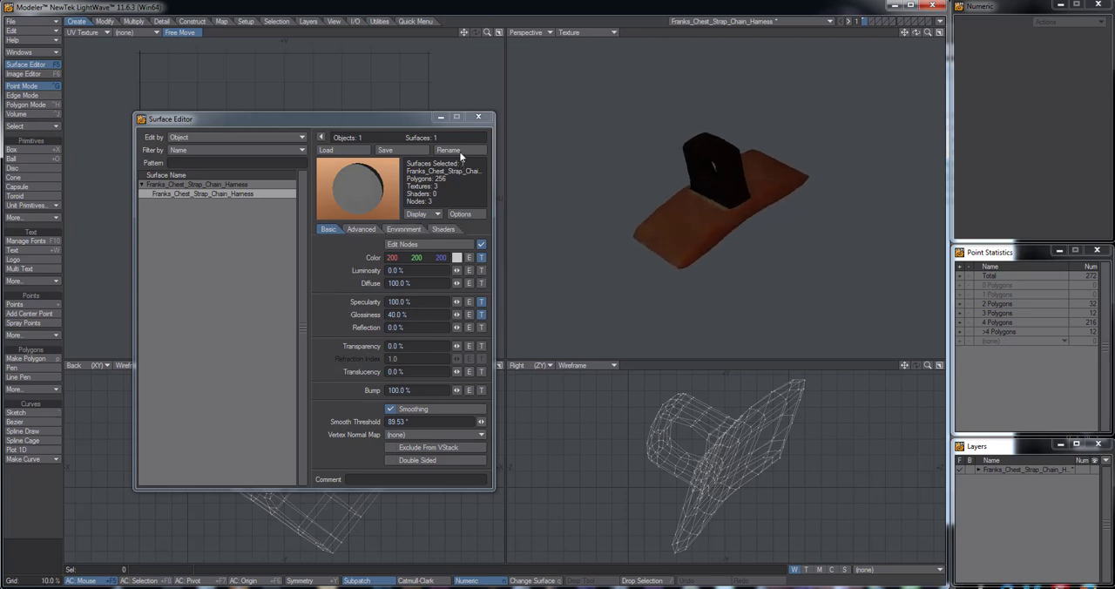
left_click(478, 116)
Display the harness's texture UV map in the UV viewport
left_click_drag(692, 222, 671, 248, "alt")
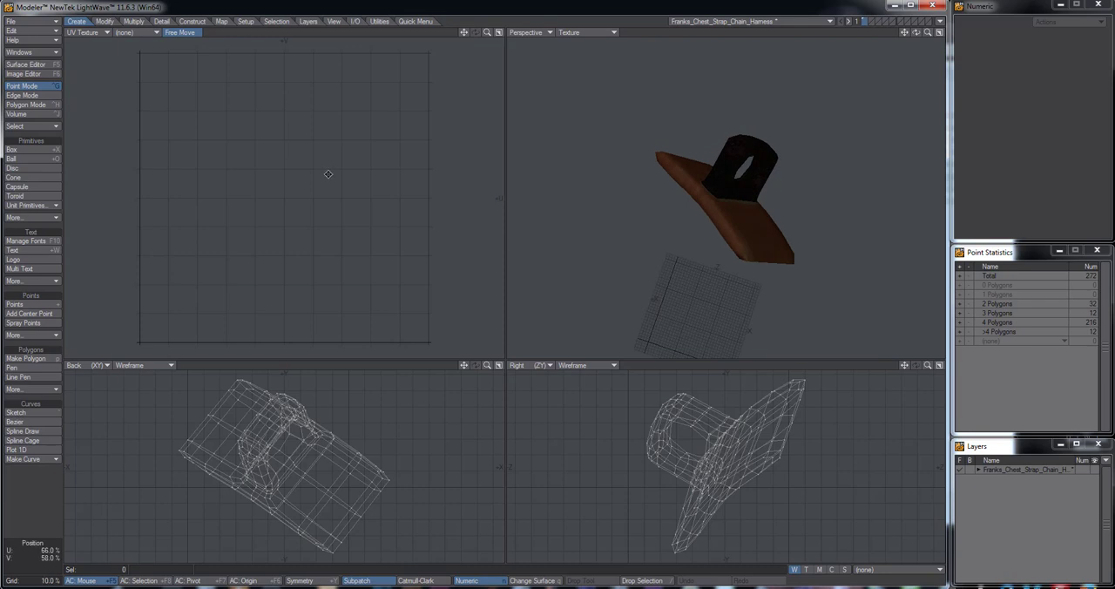
left_click(808, 571)
left_click(880, 572)
left_click(882, 579)
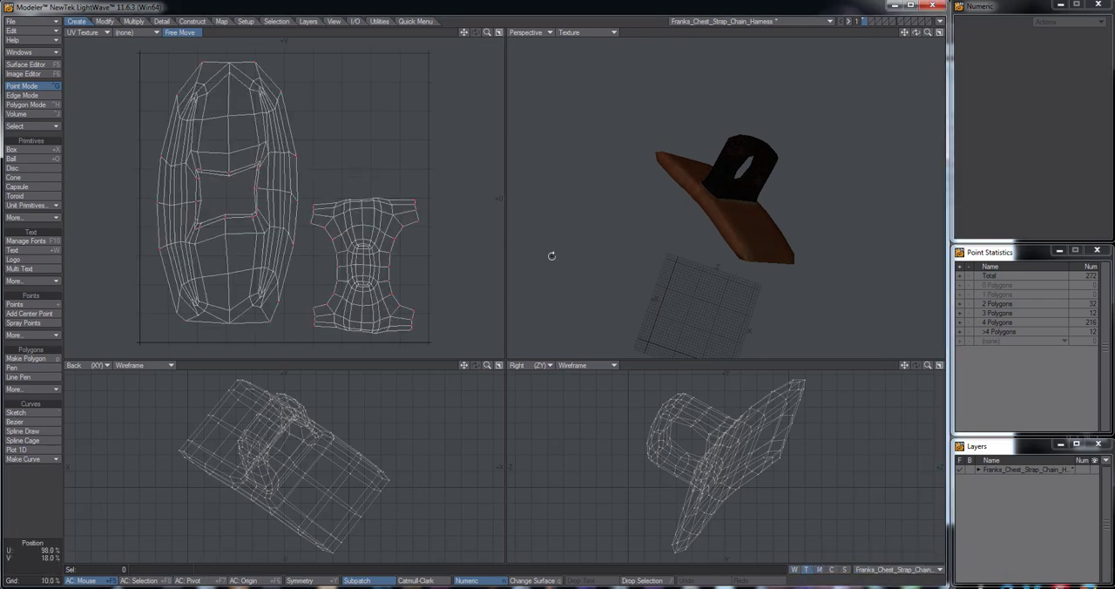
Examine the textured harness from several angles, checking the join between ring and strap up close
left_click_drag(609, 236, 686, 209, "alt")
scroll(734, 197, "up", 2)
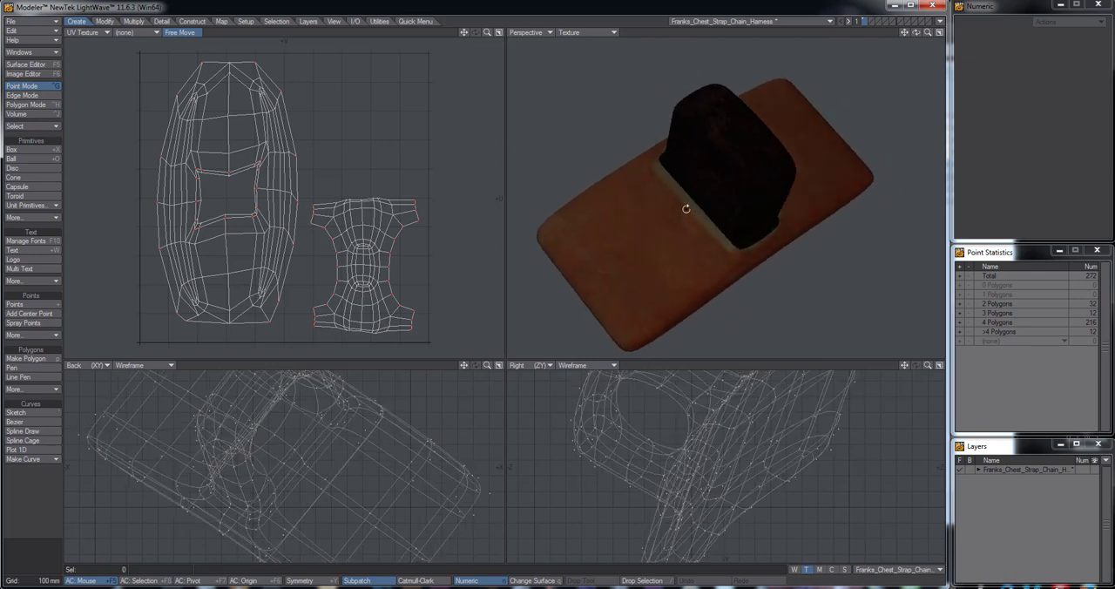
scroll(715, 252, "up", 4)
left_click_drag(696, 247, 653, 221, "alt")
scroll(585, 178, "up", 4)
key("Tab")
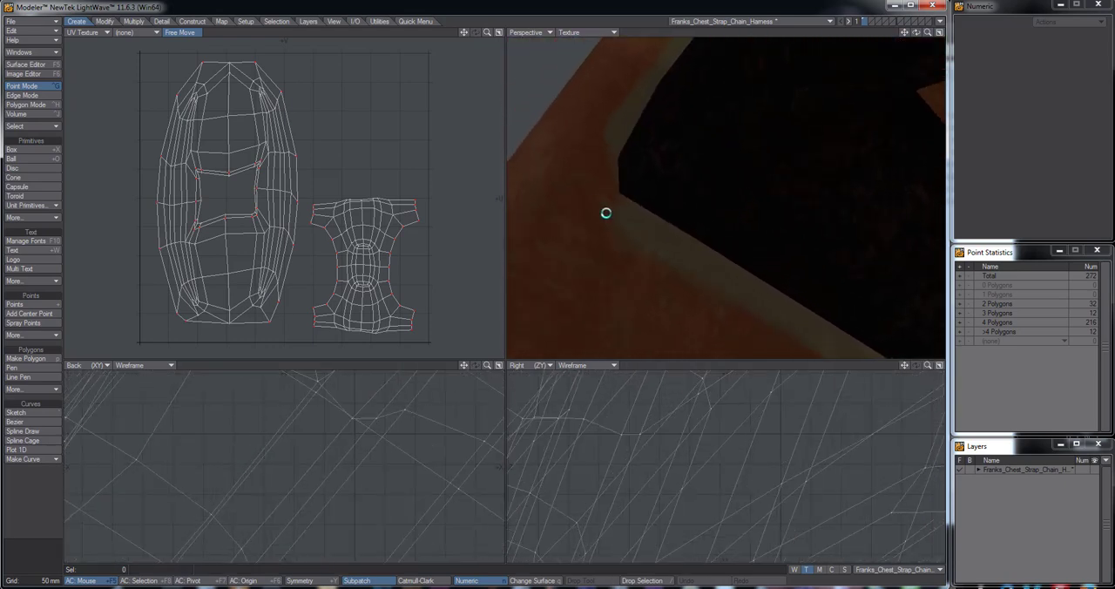
key("Tab")
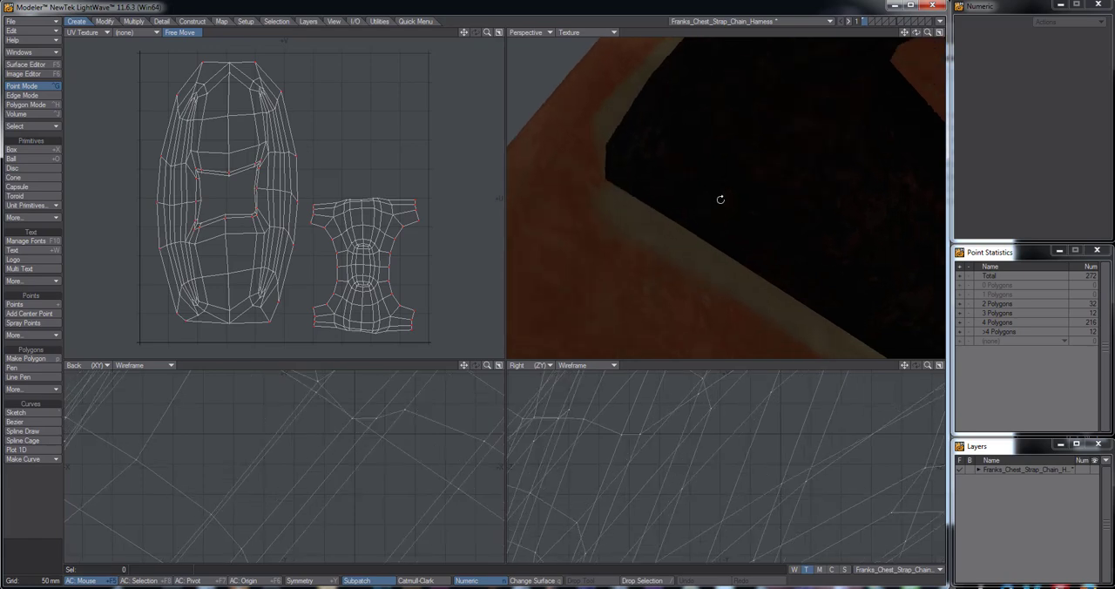
scroll(689, 227, "down", 8)
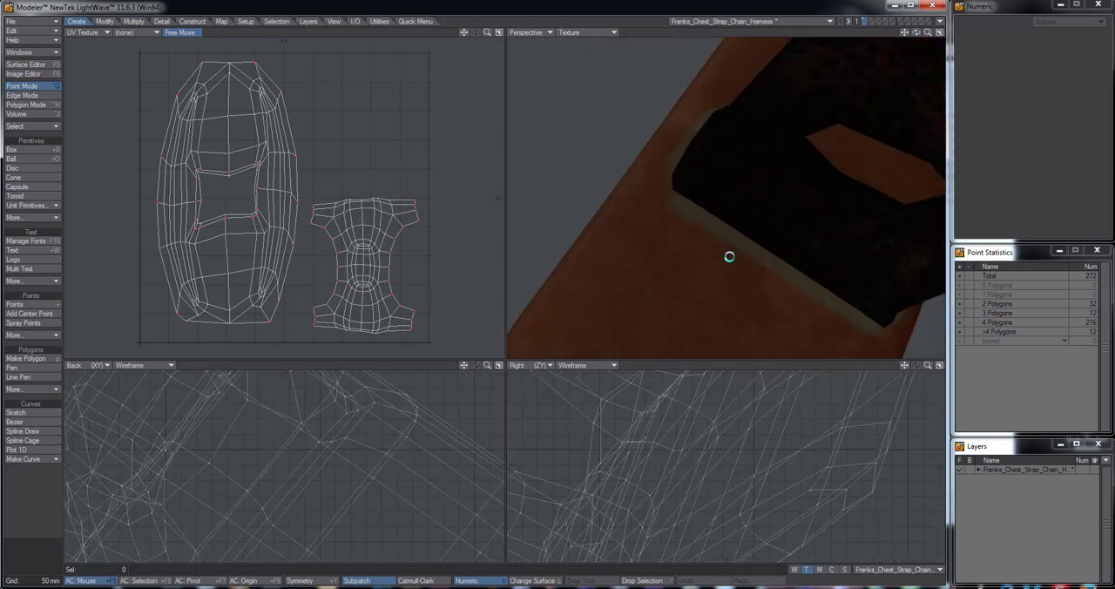
left_click_drag(718, 180, 768, 250, "alt")
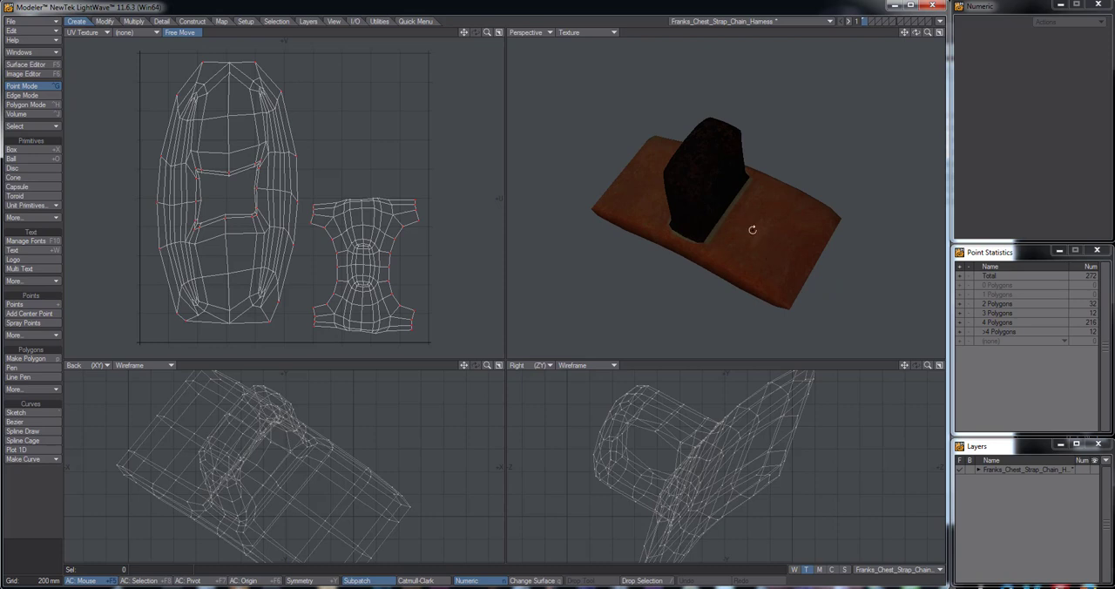
scroll(753, 229, "up", 2)
left_click_drag(746, 241, 788, 250, "alt")
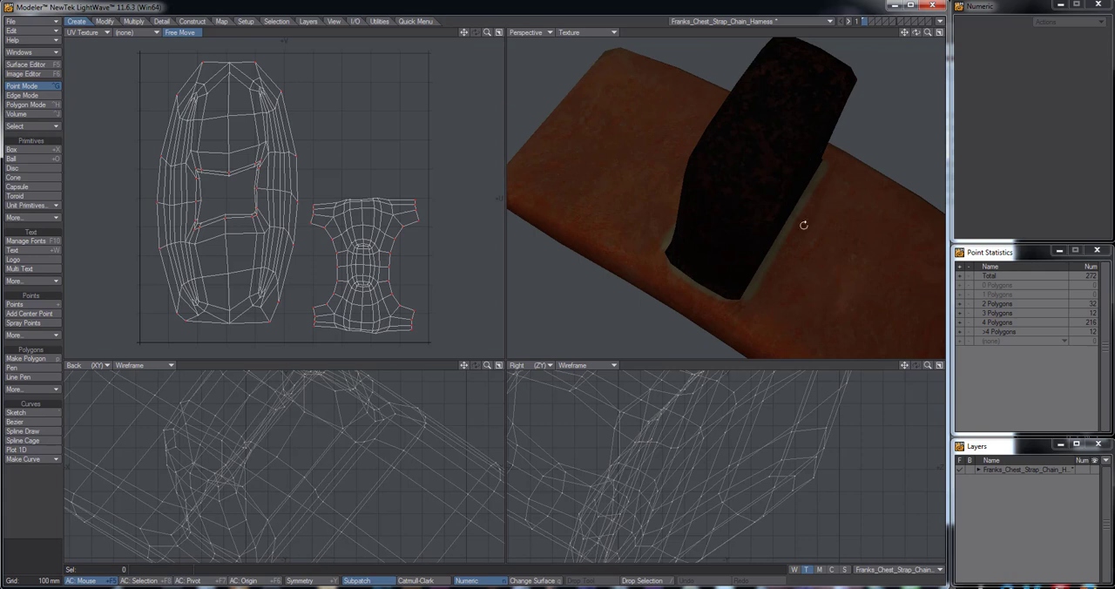
left_click_drag(783, 218, 752, 233, "alt")
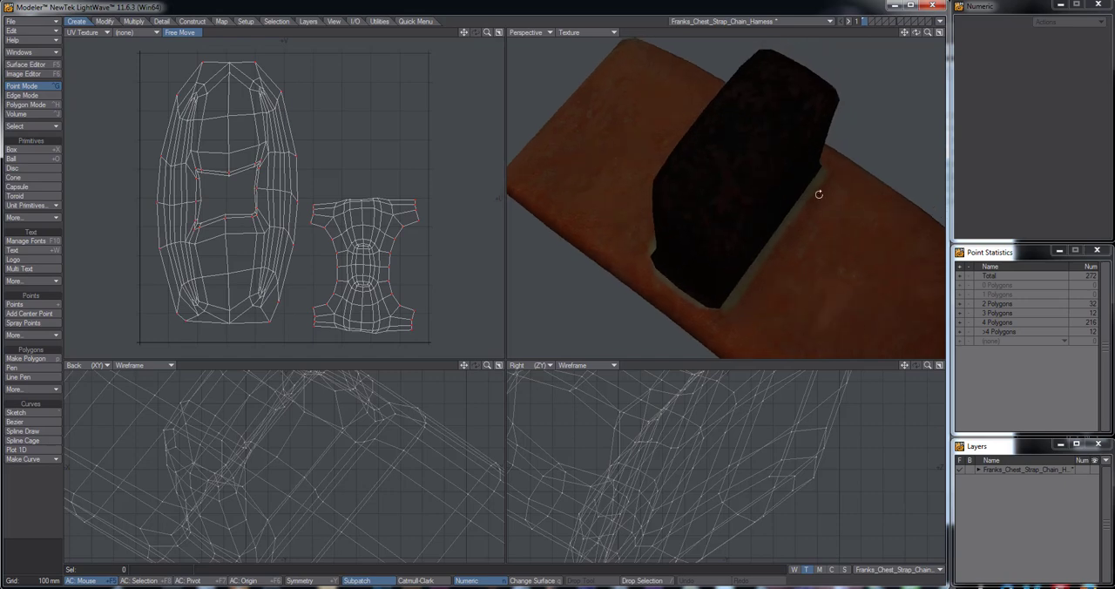
key("a")
mouse_move(808, 207)
left_mouse_down("alt")
mouse_move(743, 252)
mouse_move(741, 184)
mouse_move(779, 157)
mouse_move(804, 186)
left_mouse_up("alt")
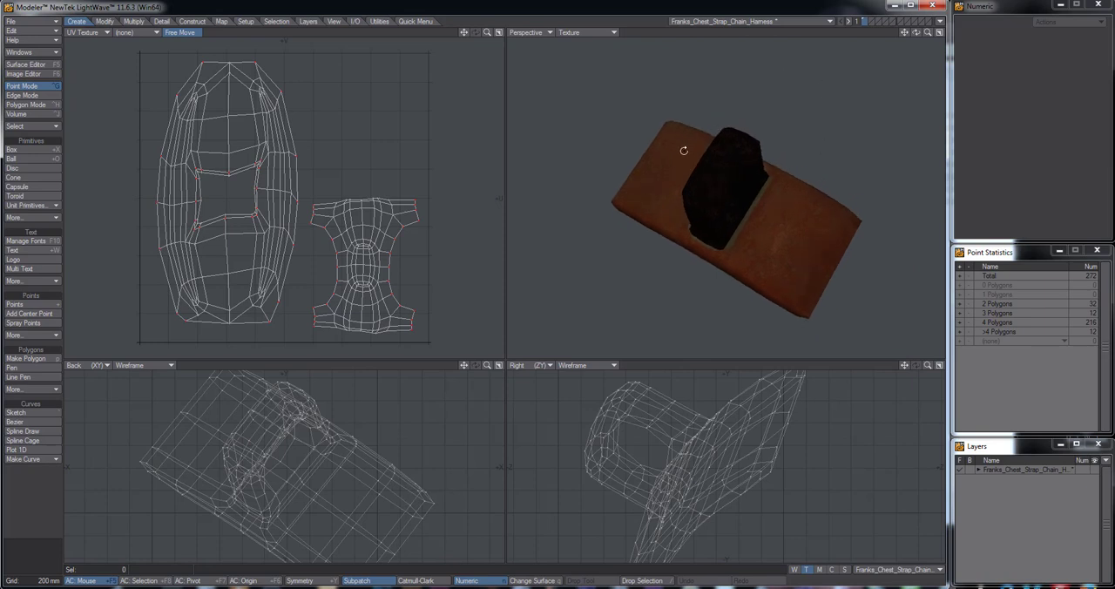
Save the harness object and load Frankenstein_Layers_v003.lwo from the Objects folder
left_click_drag(671, 144, 722, 189, "alt")
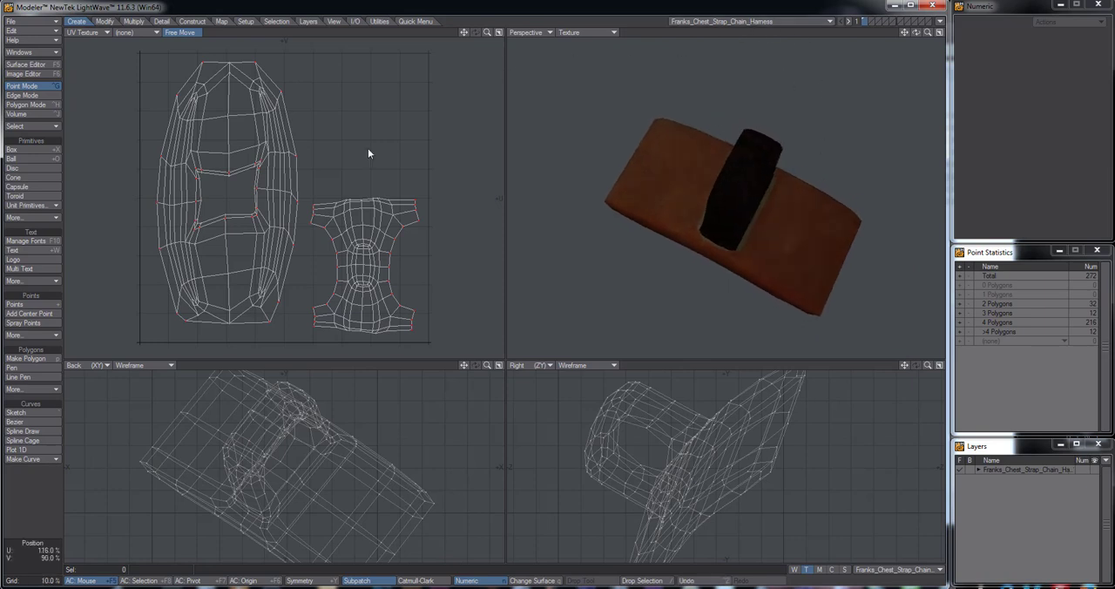
left_click(47, 22)
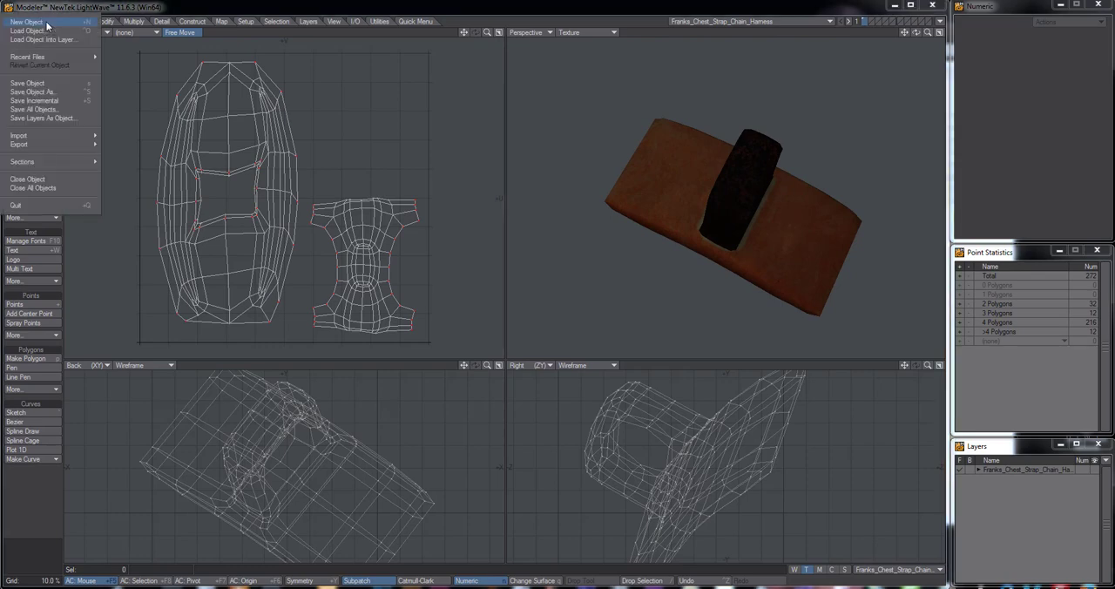
left_click(39, 29)
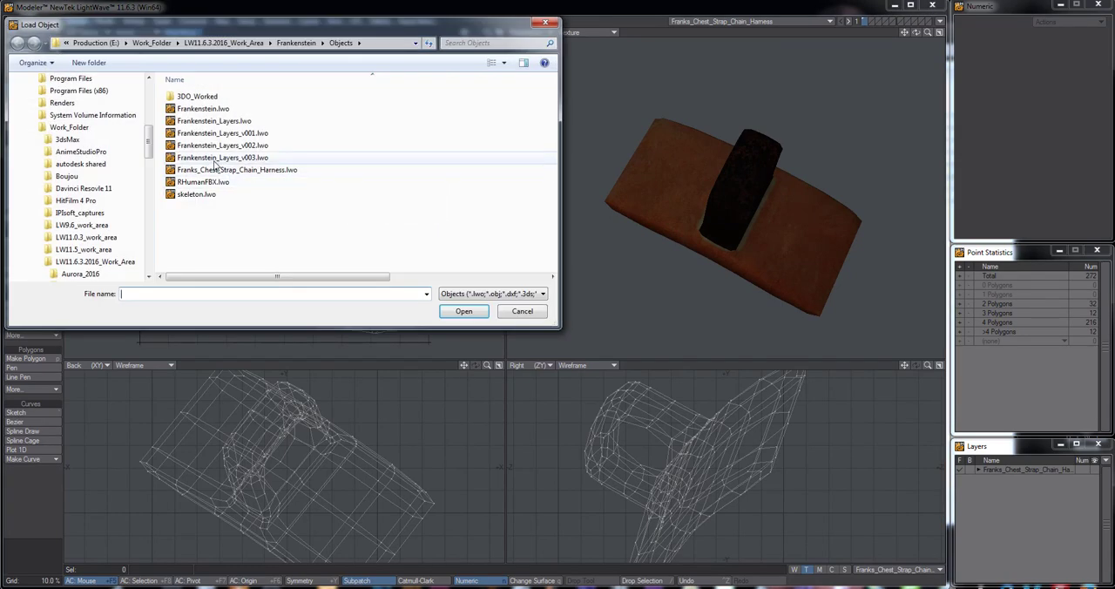
double_click(211, 162)
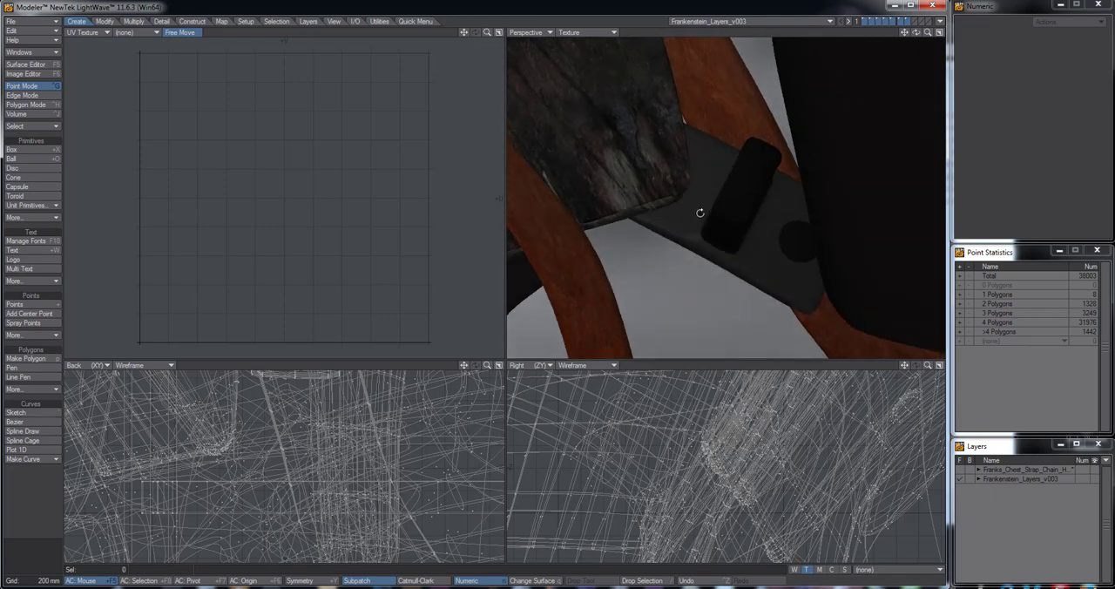
Delete the untextured chest strap chain harness, with all its connected polygons, from the Frankenstein layers object
key("ctrl+h")
left_click(712, 207)
key("]")
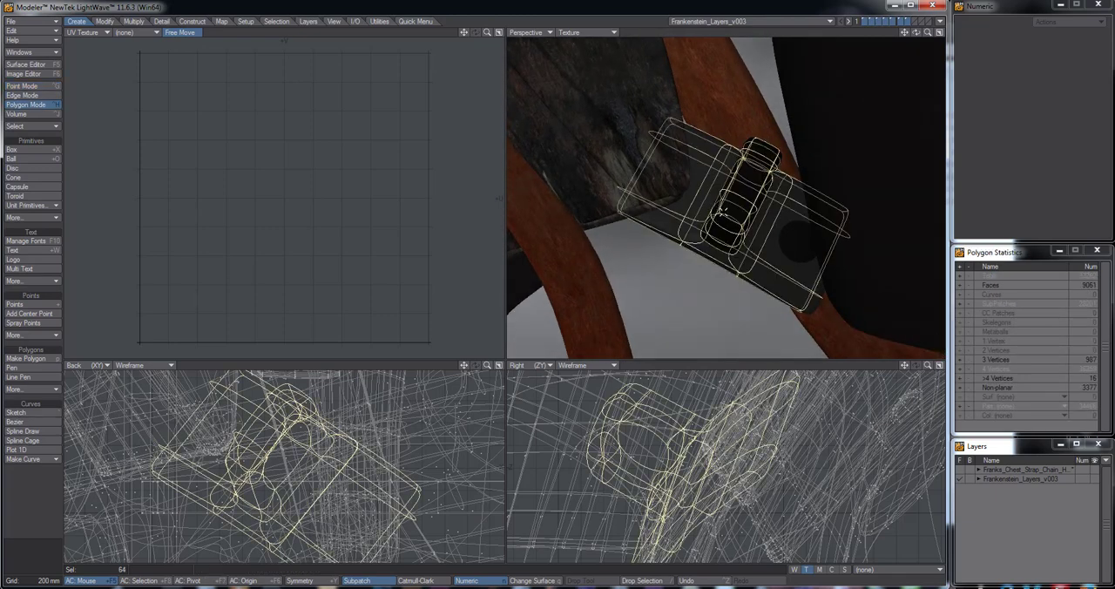
left_click_drag(729, 212, 779, 159, "alt")
key("Delete")
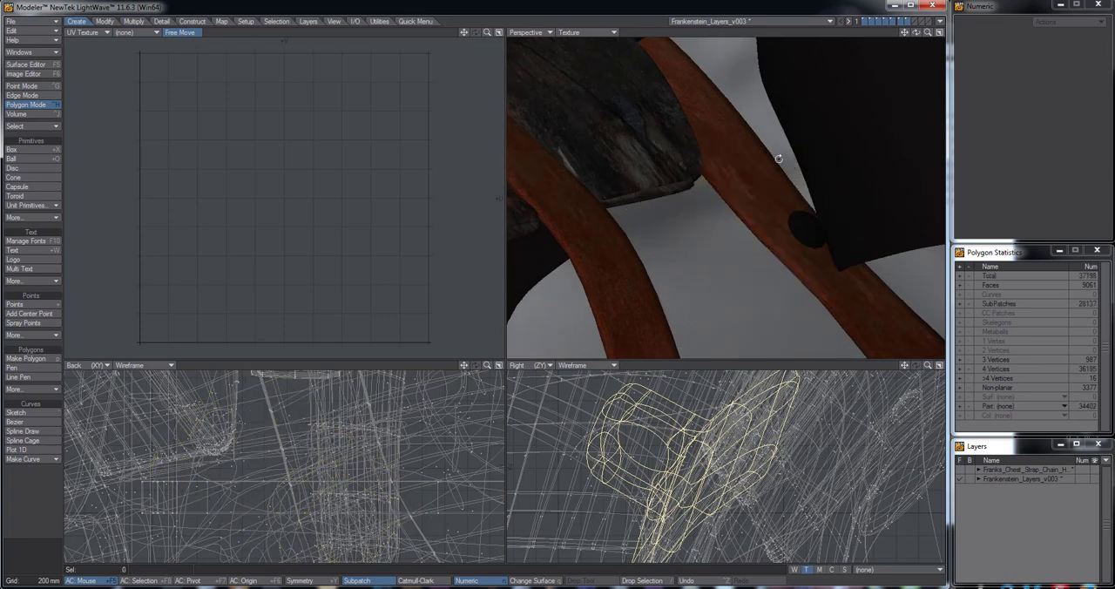
Switch to the Franks_Chest_Strap_Chain_Harness object and merge its points with automatic range
left_click(775, 22)
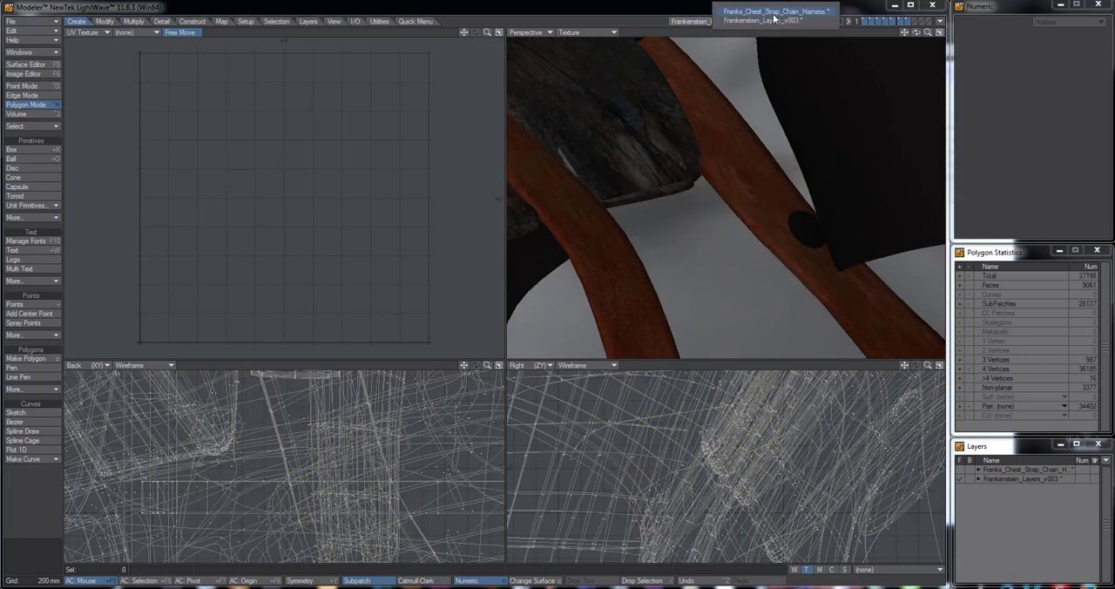
left_click(773, 12)
left_click(693, 185)
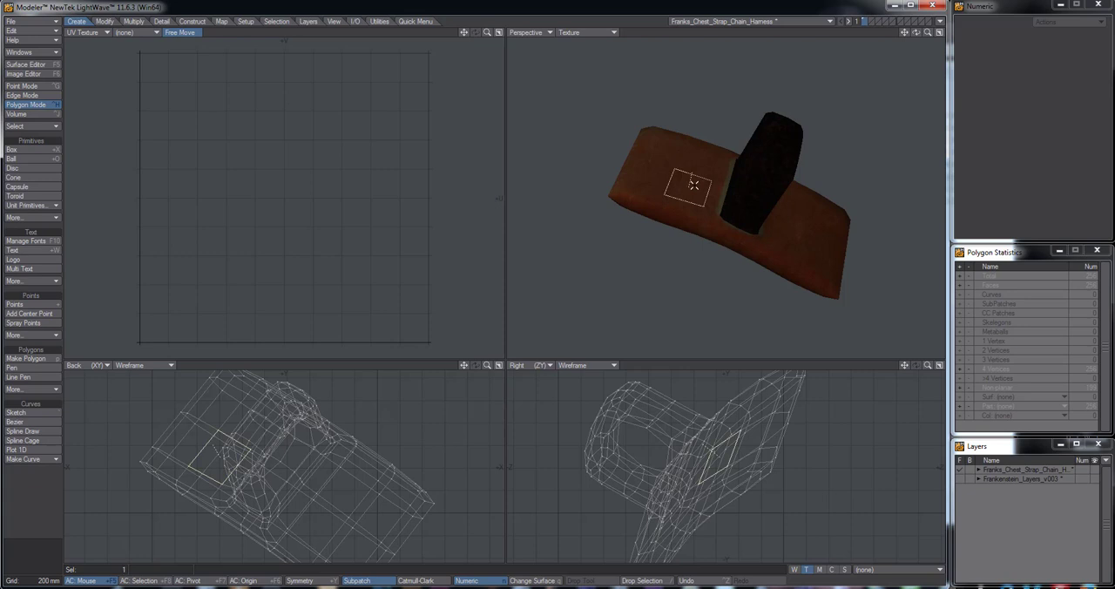
left_click(693, 203)
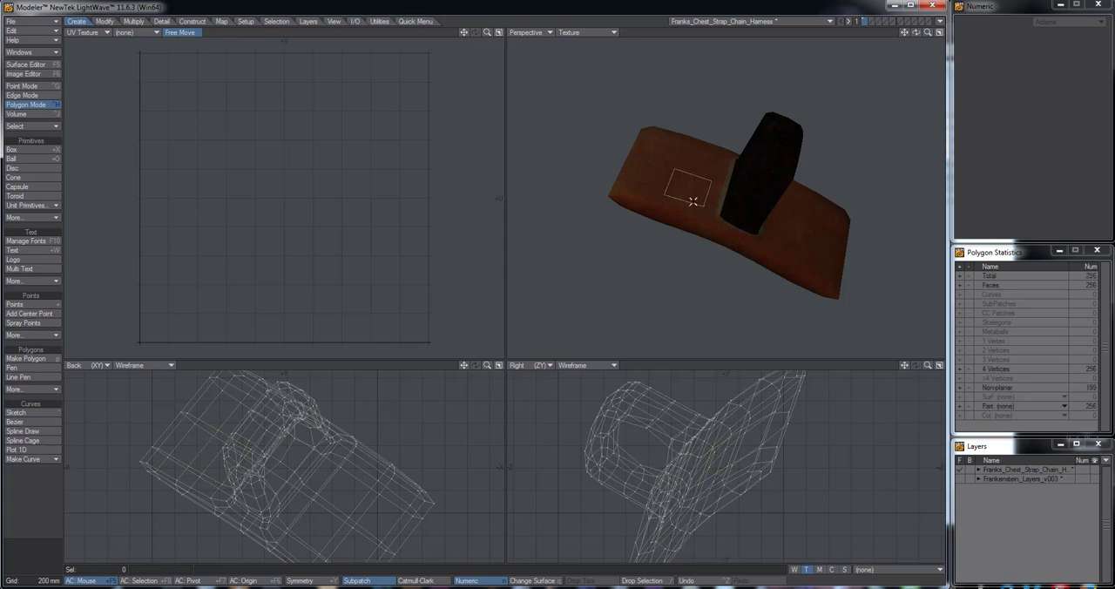
key("m")
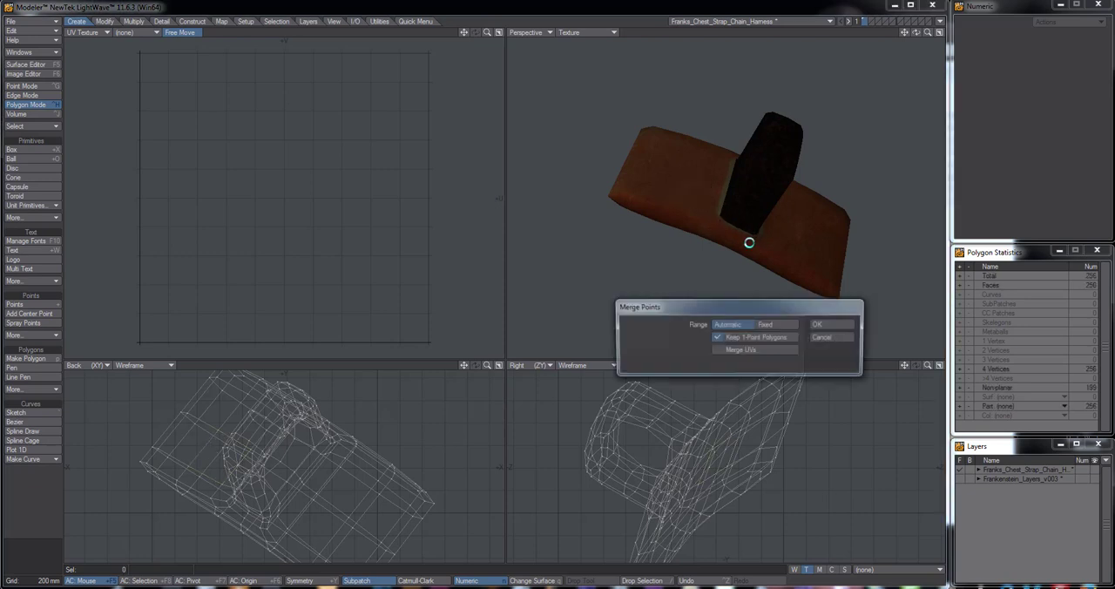
left_click(821, 324)
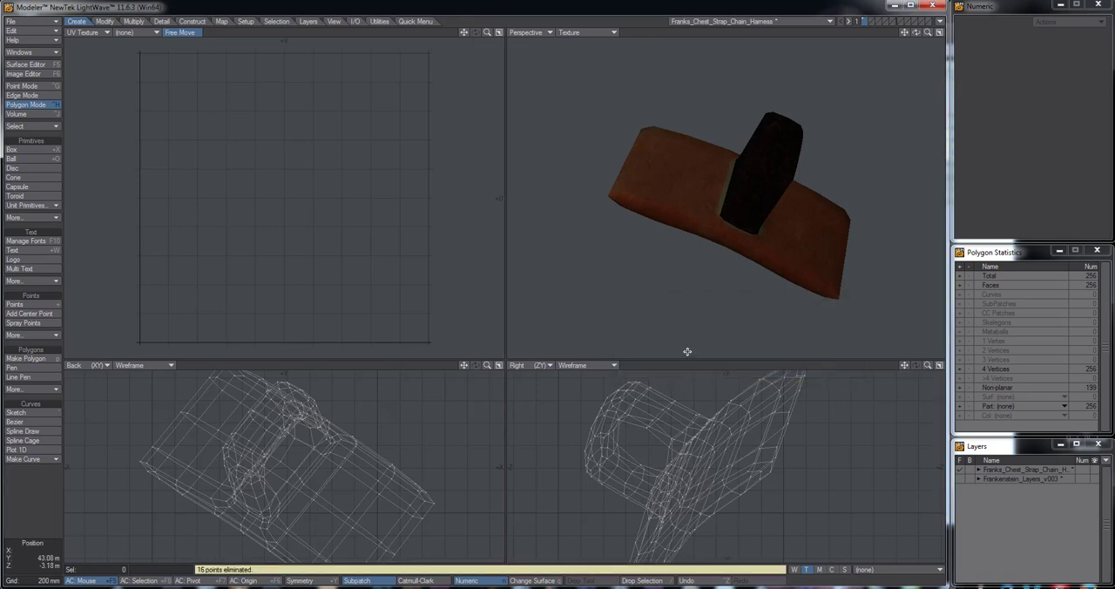
Copy all connected polygons of the chest strap chain harness and paste them into the Frankenstein_Layers_v003 object
left_click_drag(645, 289, 701, 200, "alt")
left_click(695, 191)
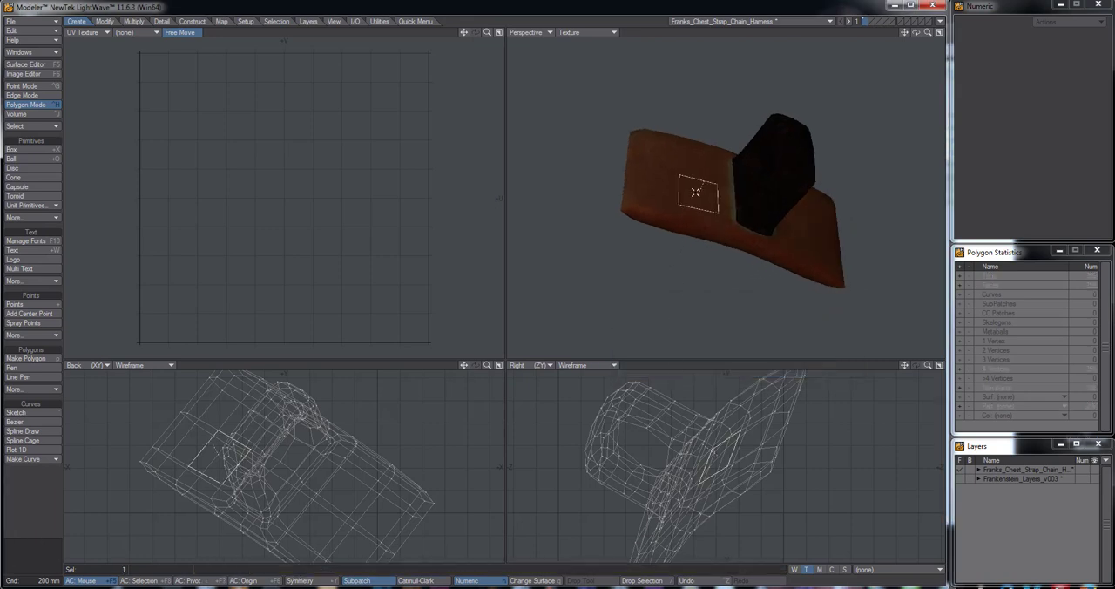
key("]")
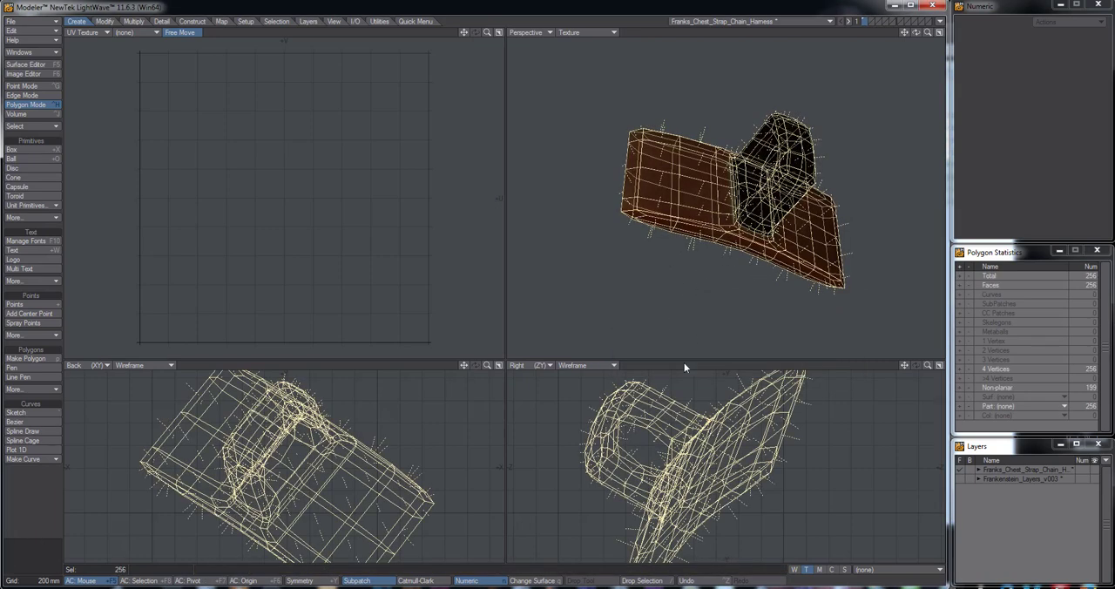
left_click_drag(741, 192, 705, 206, "alt")
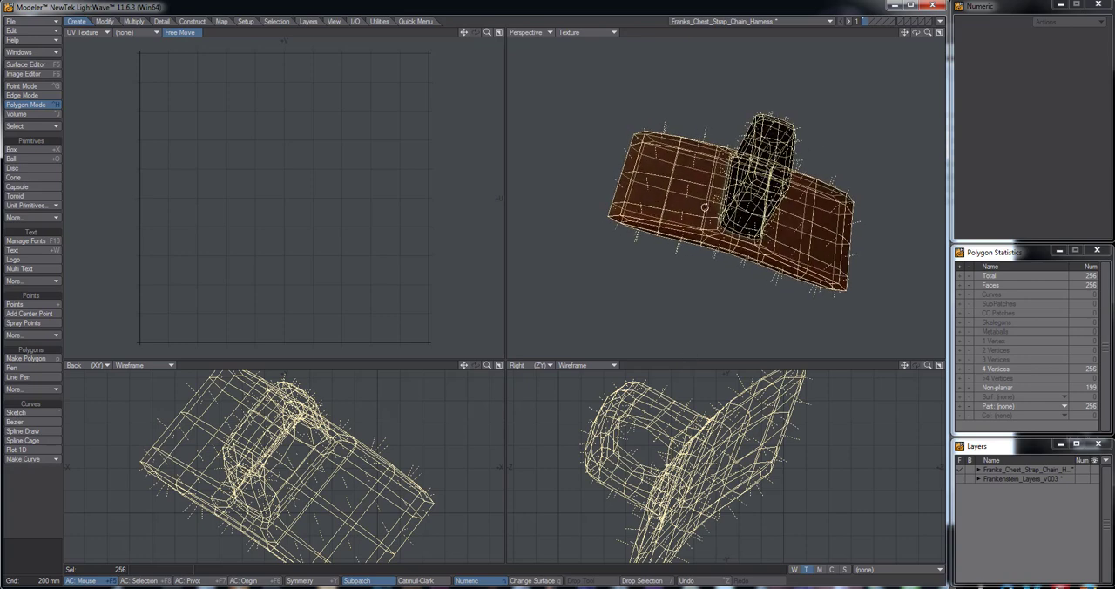
left_click(788, 20)
left_click(789, 28)
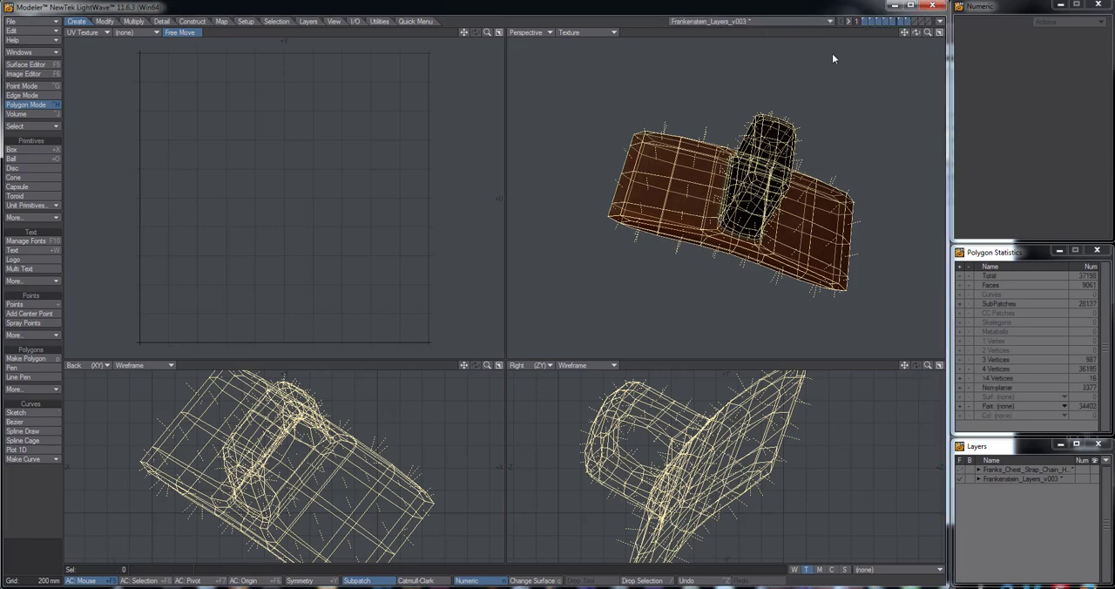
key("ctrl+v")
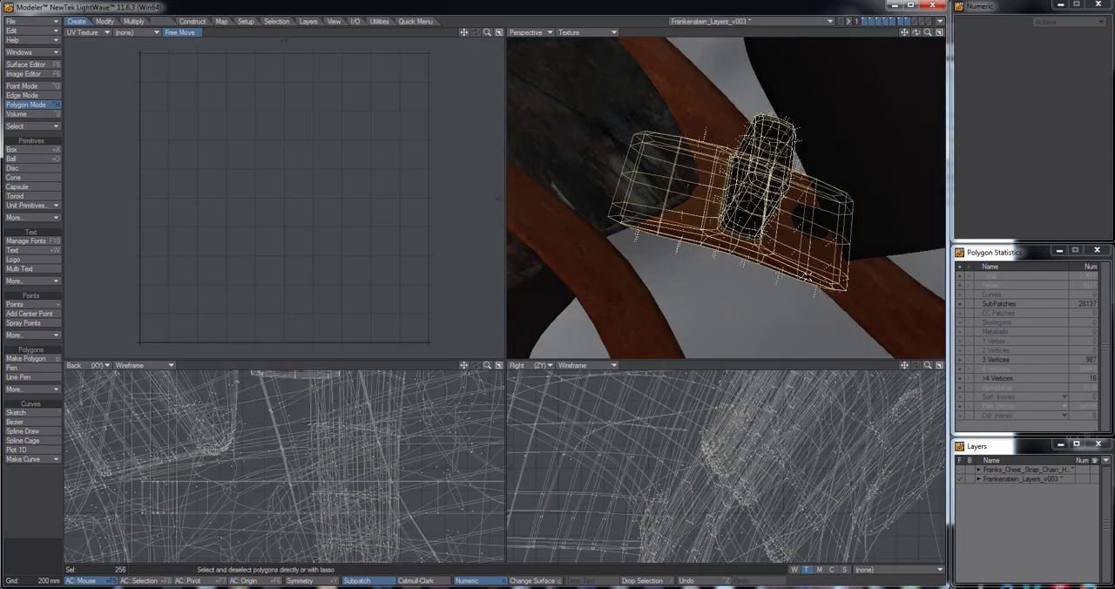
left_click_drag(774, 225, 722, 220, "alt")
Save Frankenstein_Layers_v003 and close Modeler without saving the changes to Franks_Chest_Strap_Chain_Harness
key("s")
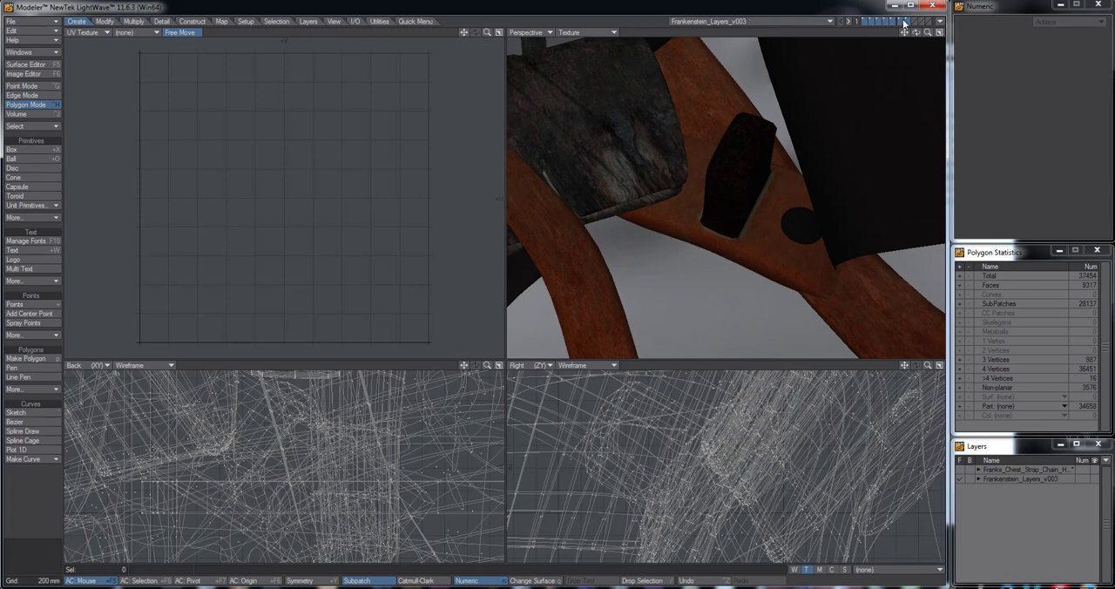
left_click(937, 7)
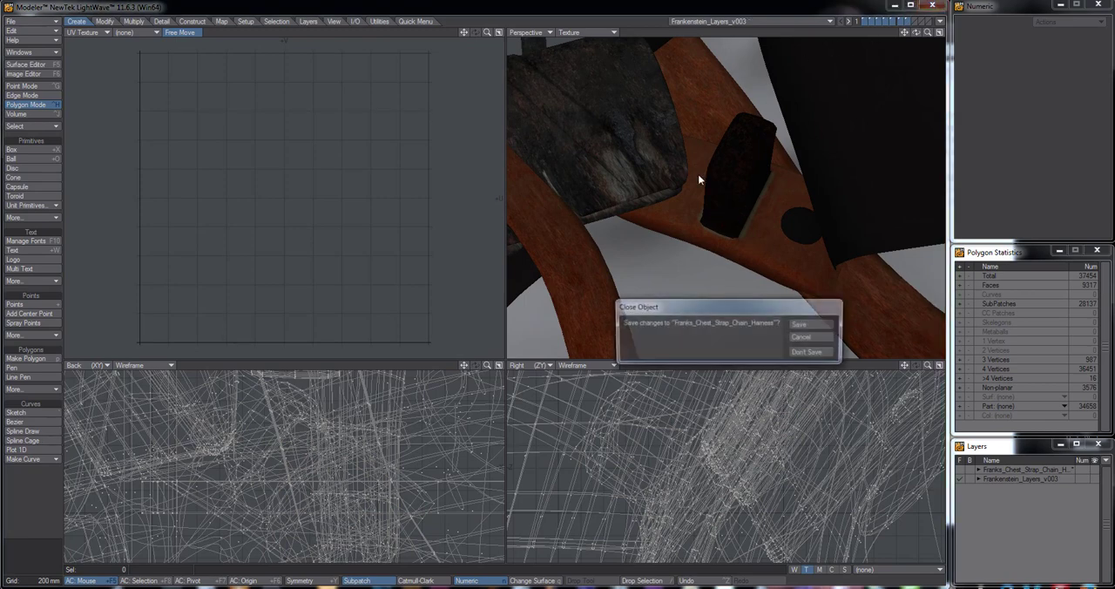
left_click(811, 354)
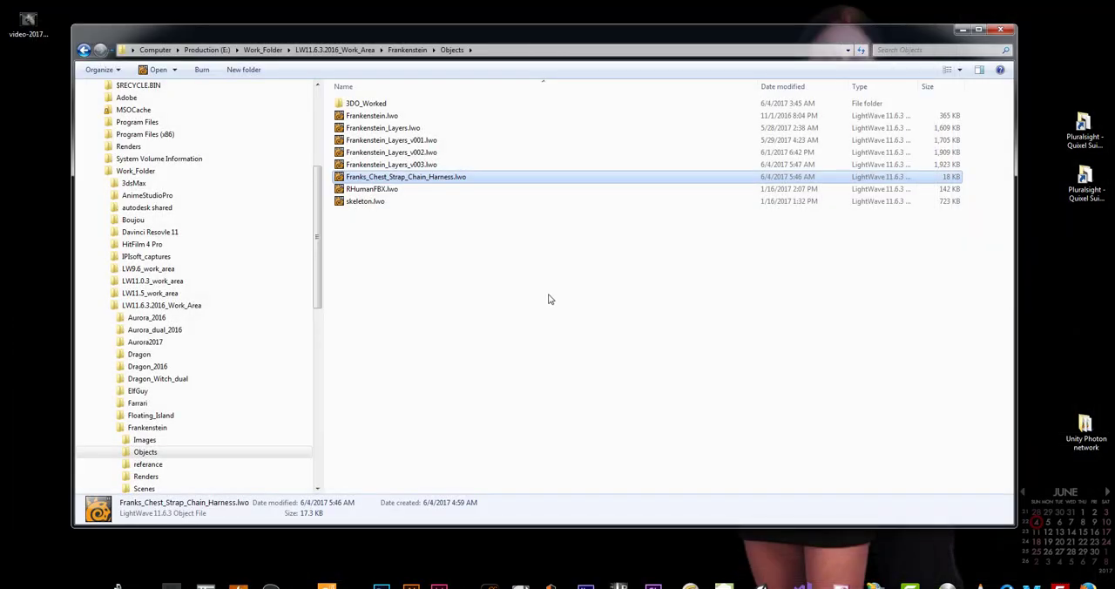
Move Franks_Chest_Strap_Chain_Harness.lwo into the 3DO_Worked folder and open Frankenstein_Layers_v003.lwo in Modeler
left_click(548, 295)
left_click_drag(374, 178, 365, 104)
left_click(380, 165)
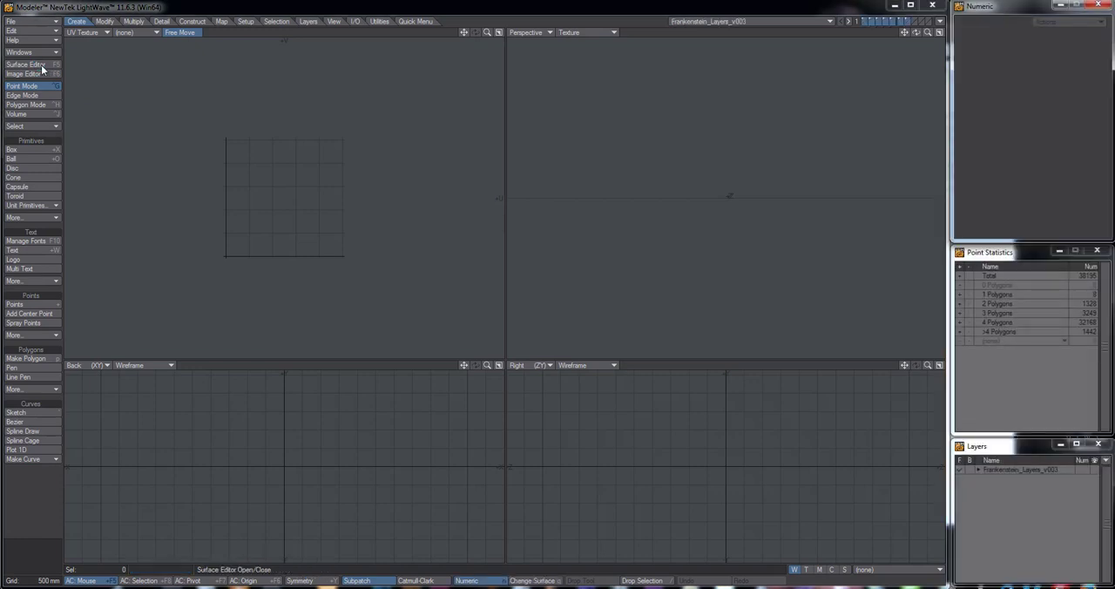
Look through the list of surfaces on Frankenstein_Layers_v003 in the Surface Editor and close the editor
left_click(41, 65)
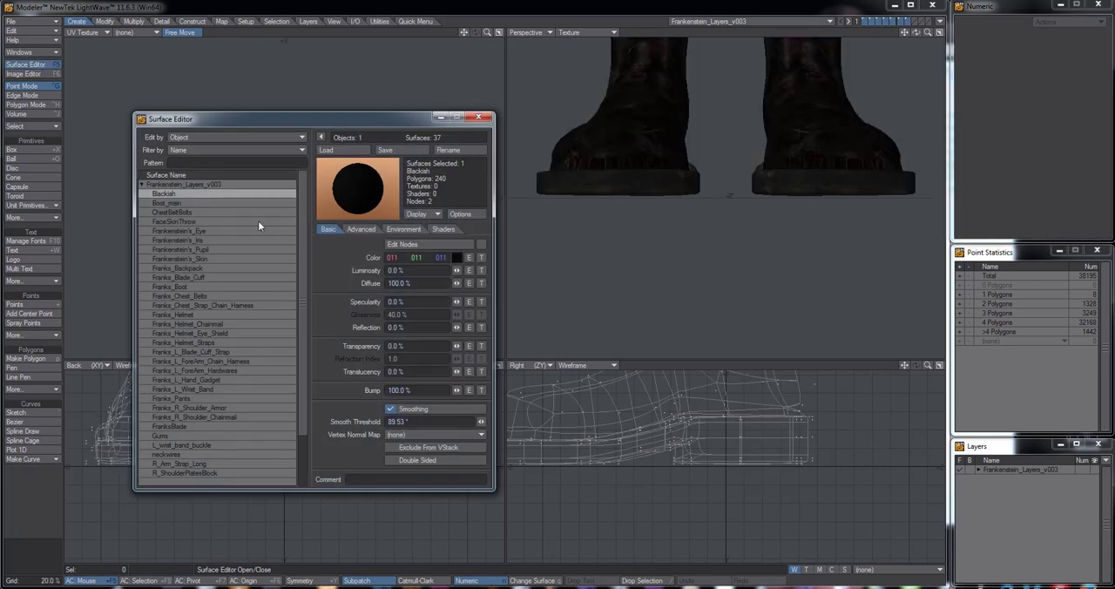
left_click(140, 184)
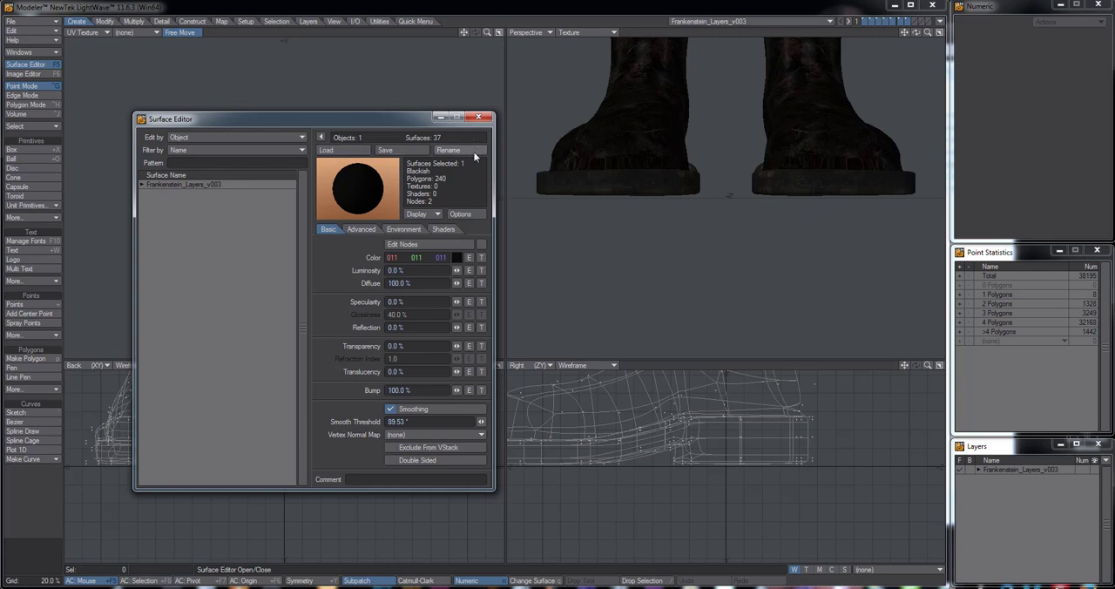
left_click(142, 185)
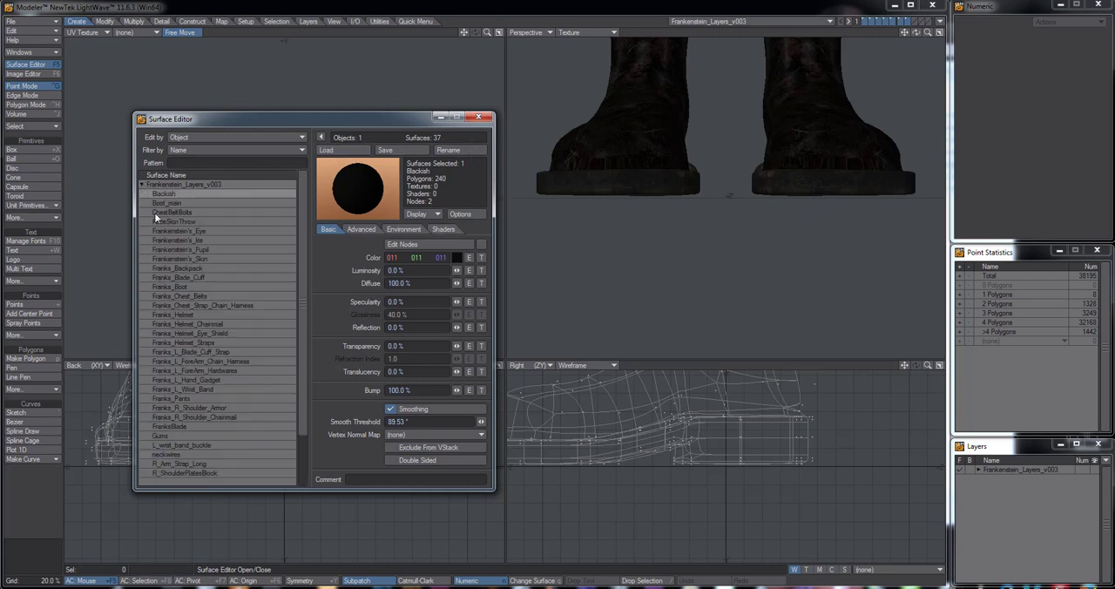
mouse_move(302, 250)
left_mouse_down()
mouse_move(301, 342)
mouse_move(299, 242)
left_mouse_up()
left_click(144, 185)
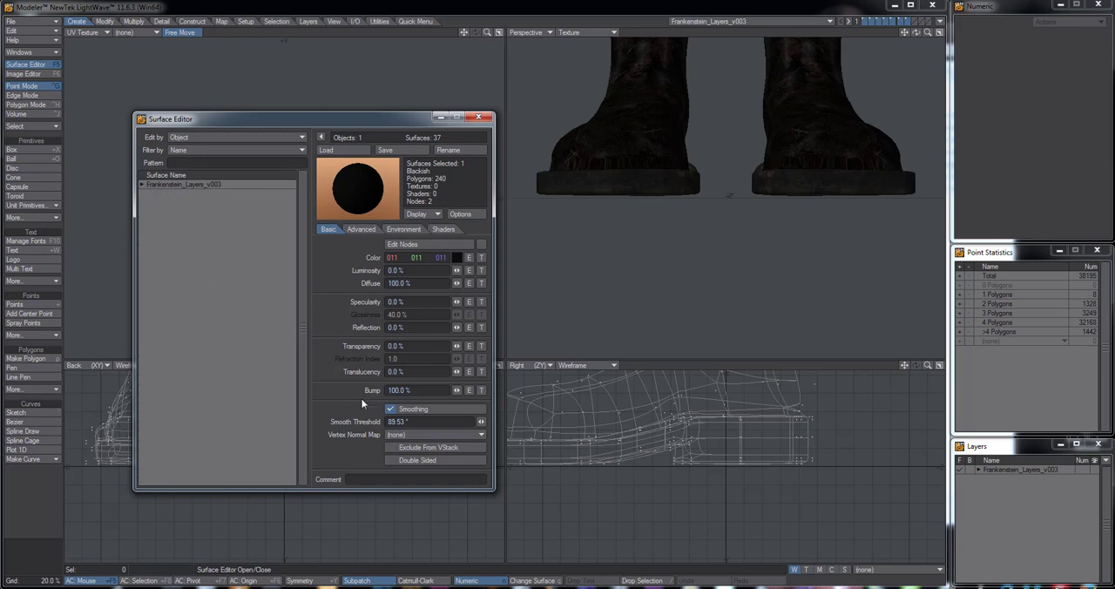
left_click(142, 186)
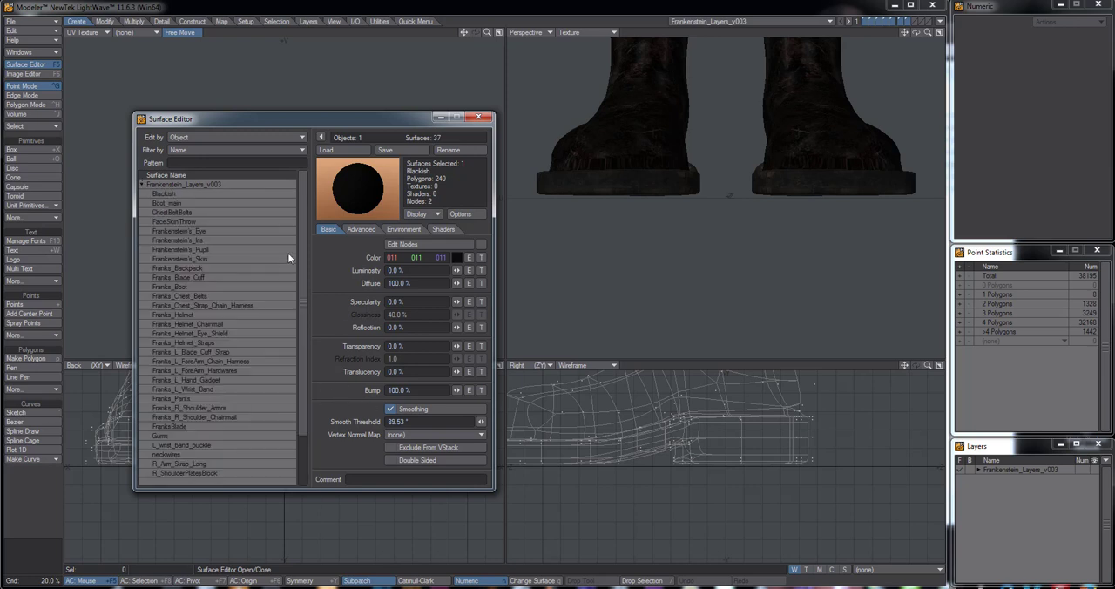
left_click_drag(305, 265, 302, 235)
left_click_drag(308, 117, 297, 113)
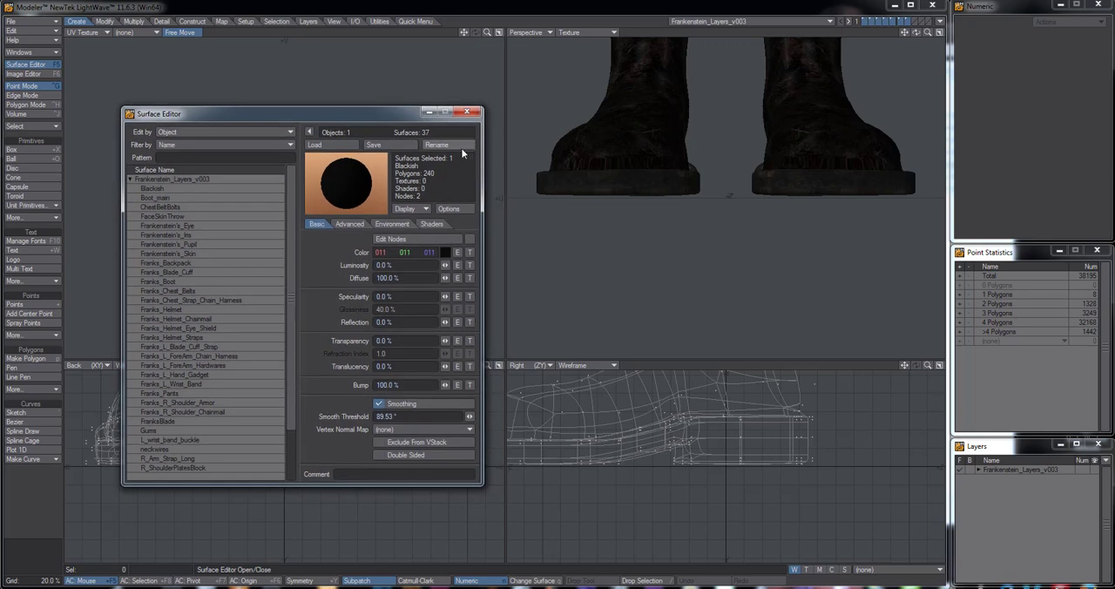
left_click(467, 112)
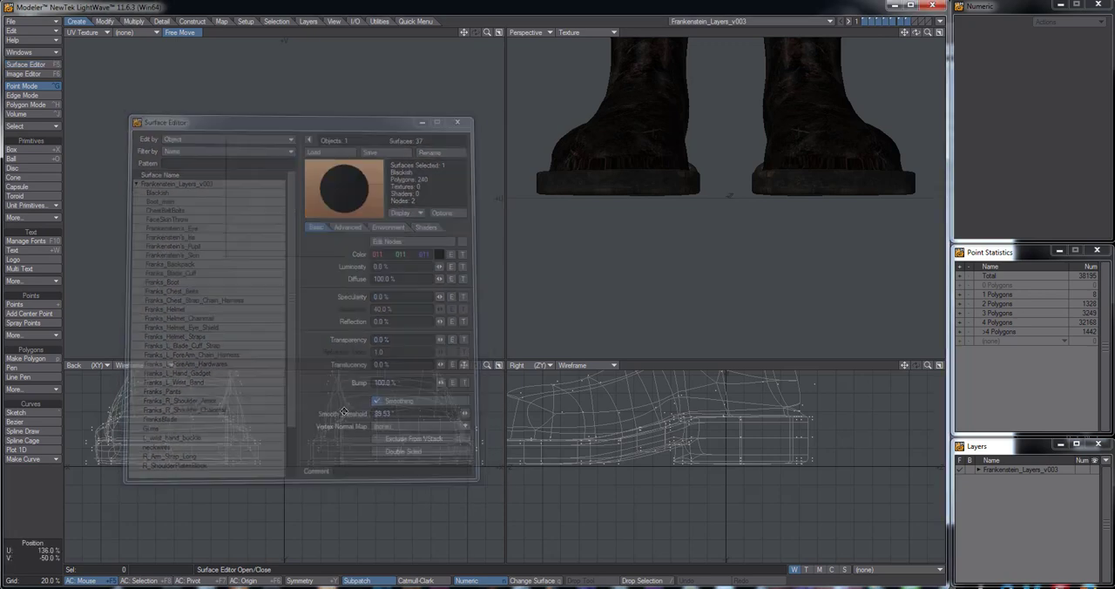
Fit the whole character in the views and change the UV Texture viewport to a Top view
key("a")
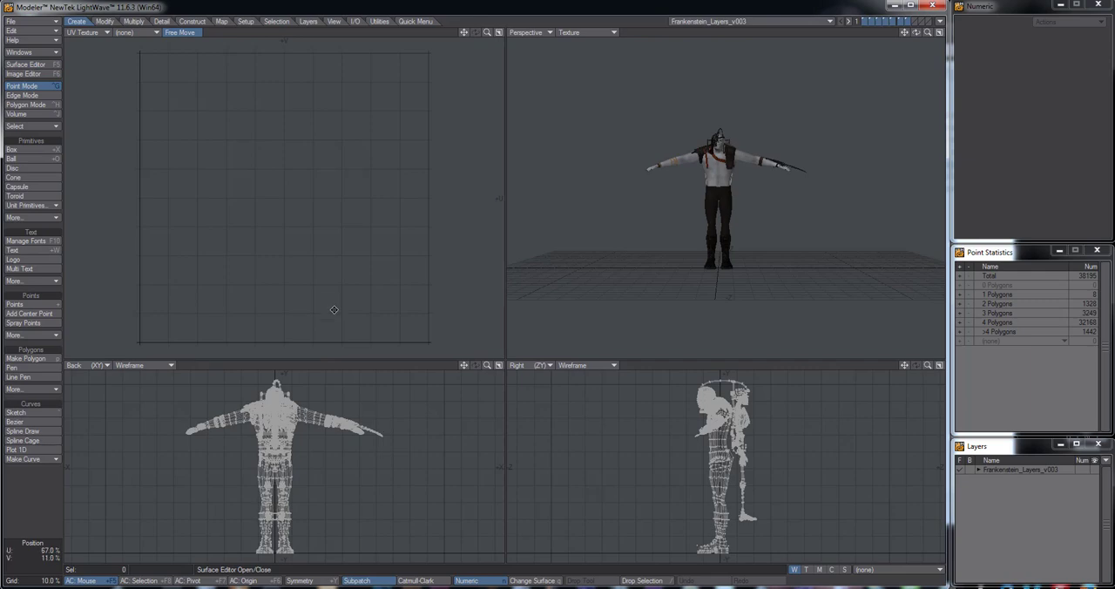
left_click(87, 32)
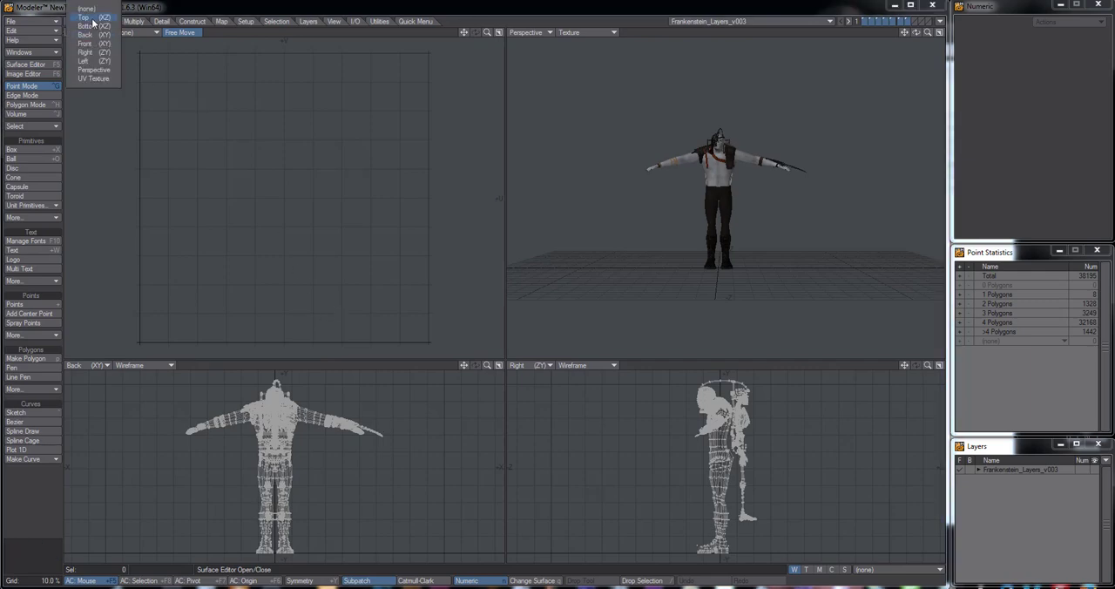
left_click(92, 18)
scroll(324, 473, "up", 4)
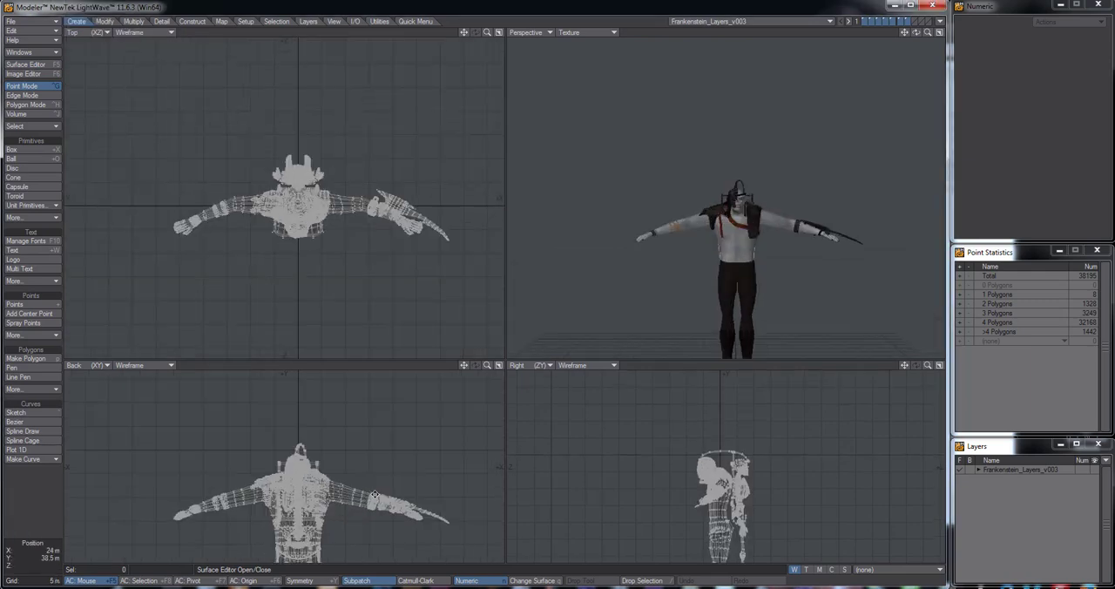
Examine the character's head, shoulder armour and chest straps in a full-size perspective view from the back round to the front
scroll(375, 493, "up", 10)
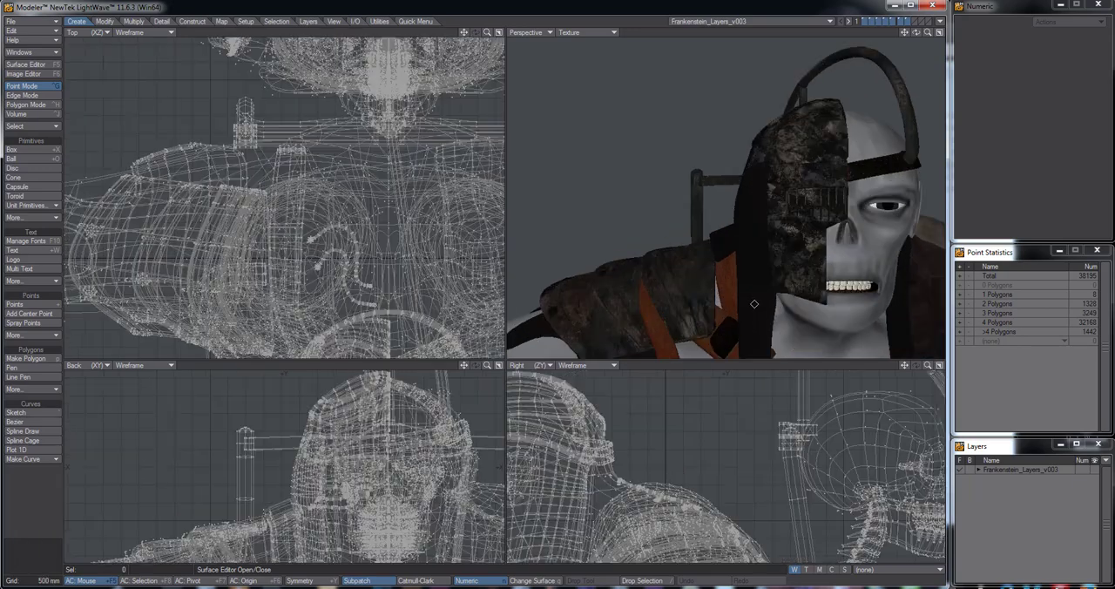
left_click_drag(755, 271, 740, 232, "alt")
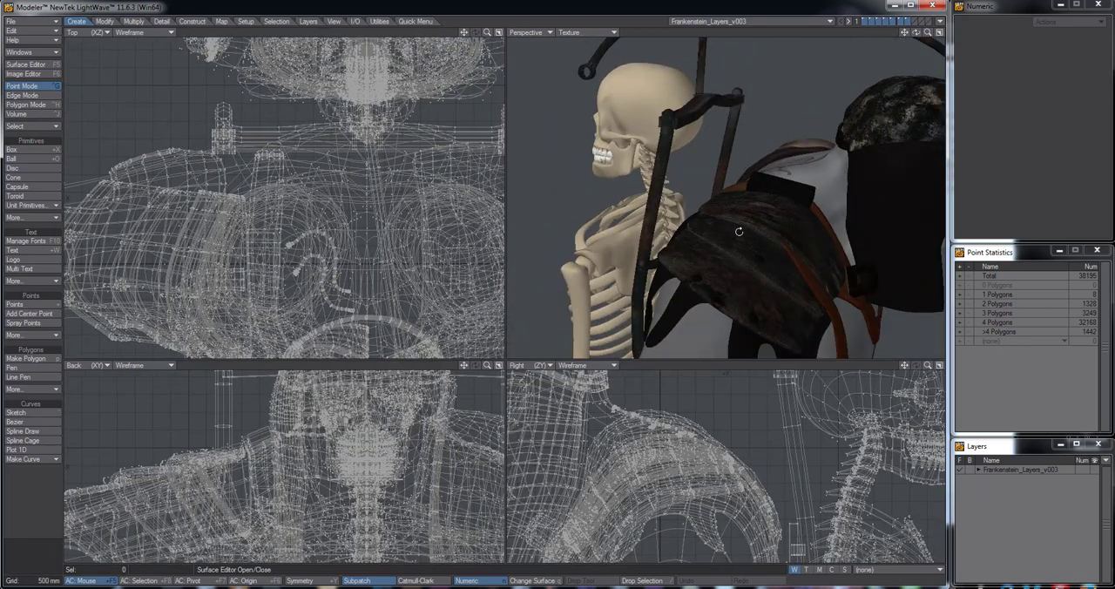
key("0")
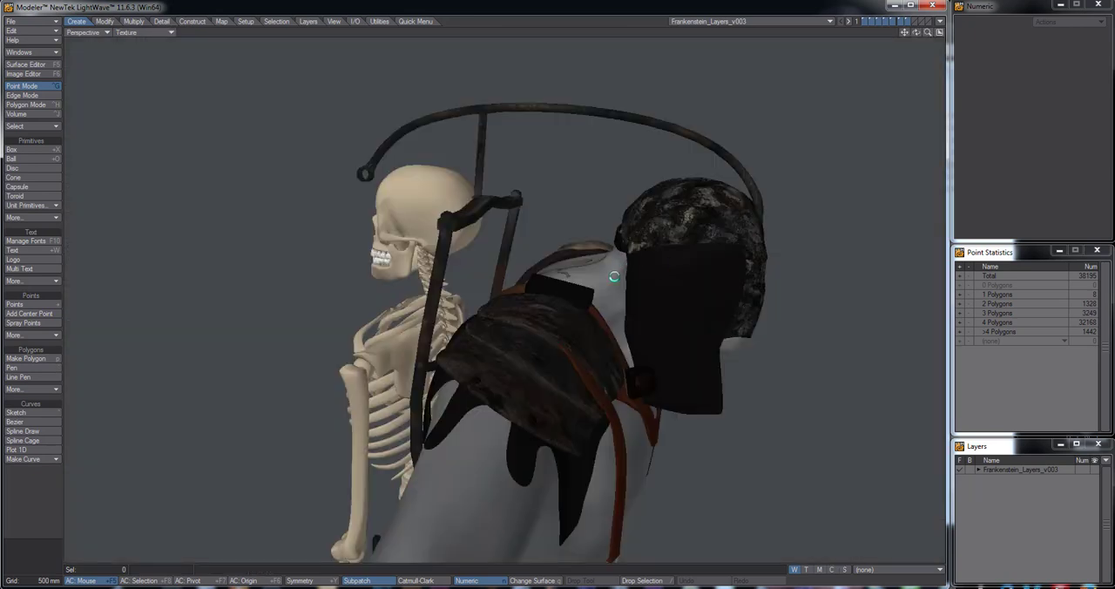
left_click_drag(642, 348, 705, 310, "alt")
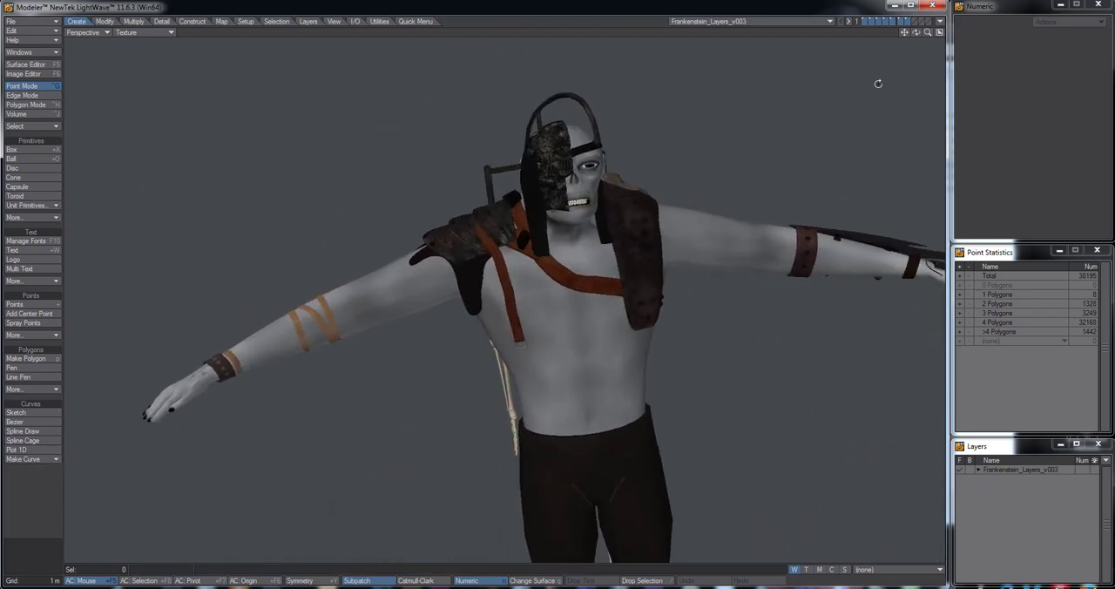
Send the Frankenstein_Layers_v003 object to Layout and return to Modeler
left_click(940, 21)
left_click(930, 39)
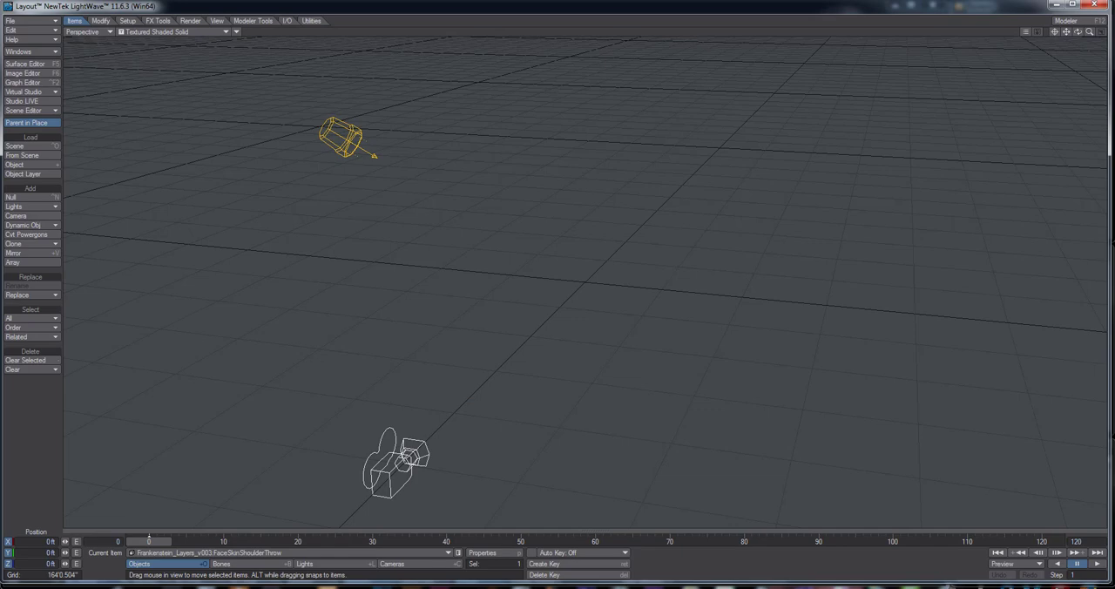
left_click(656, 587)
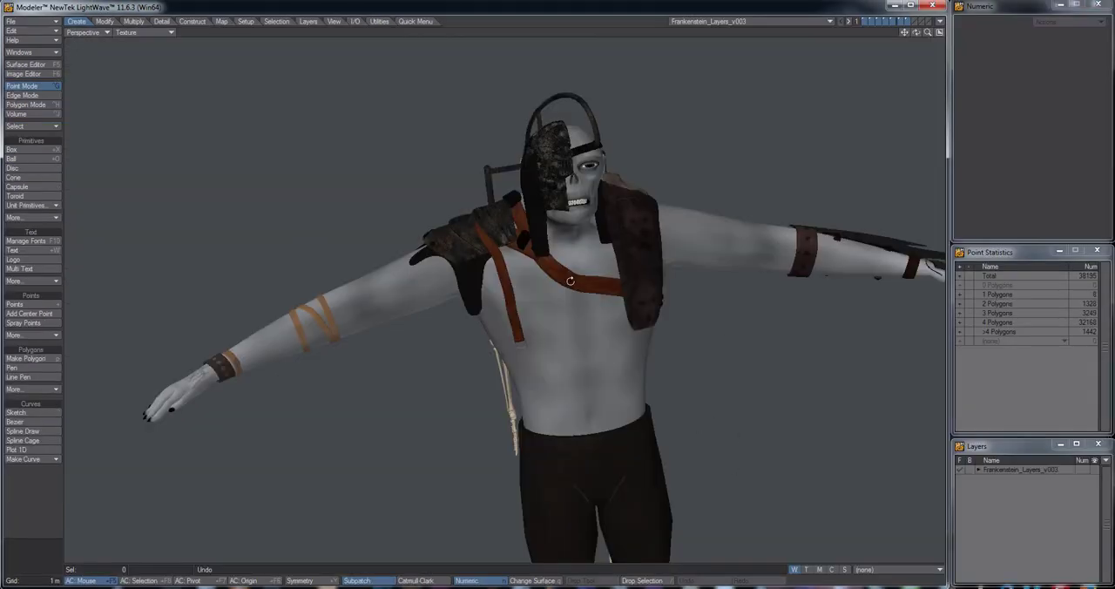
Restore the four-view layout and measure the character's height from feet to head in the Back view with the Measure Tool
left_click_drag(566, 348, 552, 331, "alt")
key("KP_0")
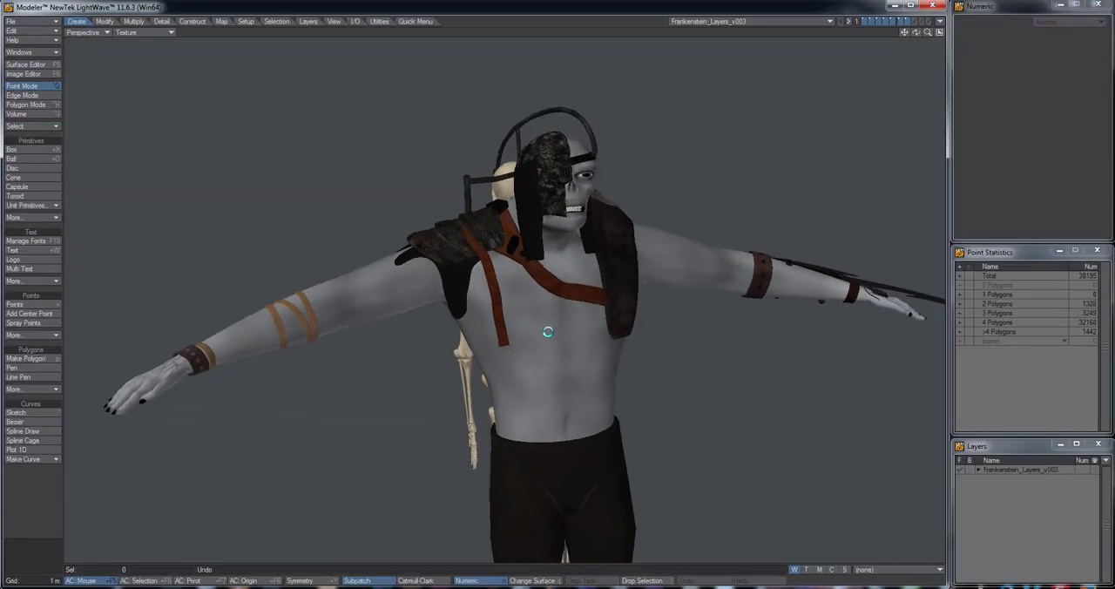
key("a")
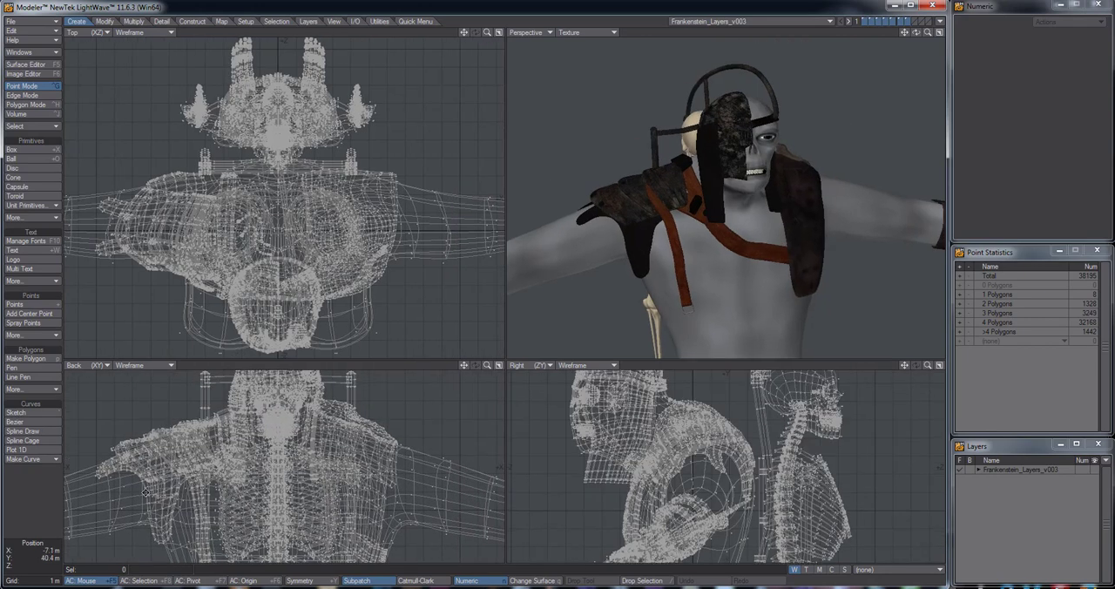
left_click(161, 21)
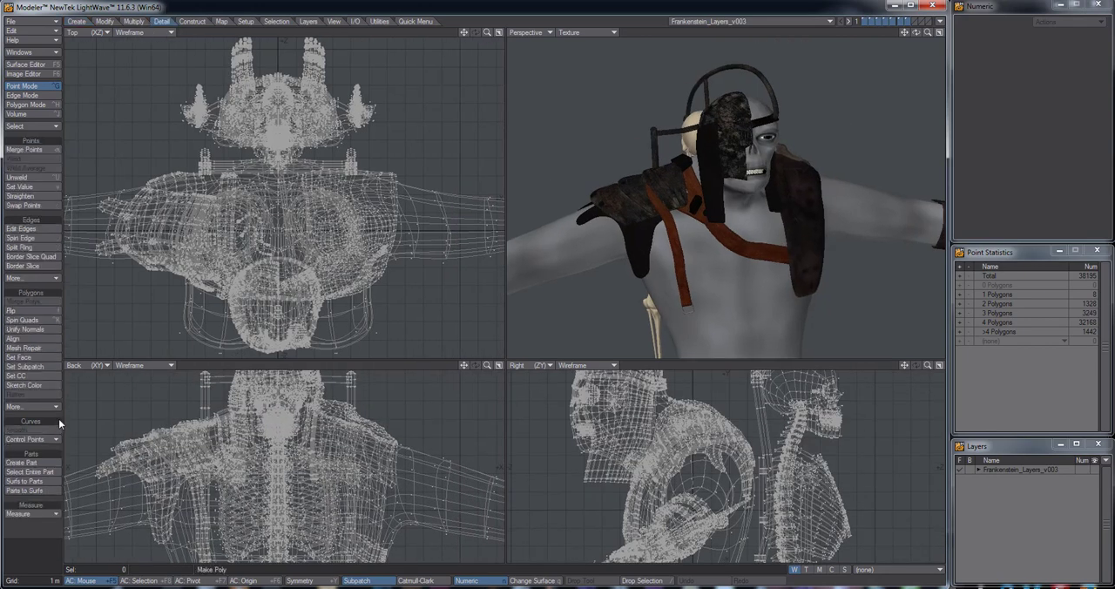
left_click(33, 501)
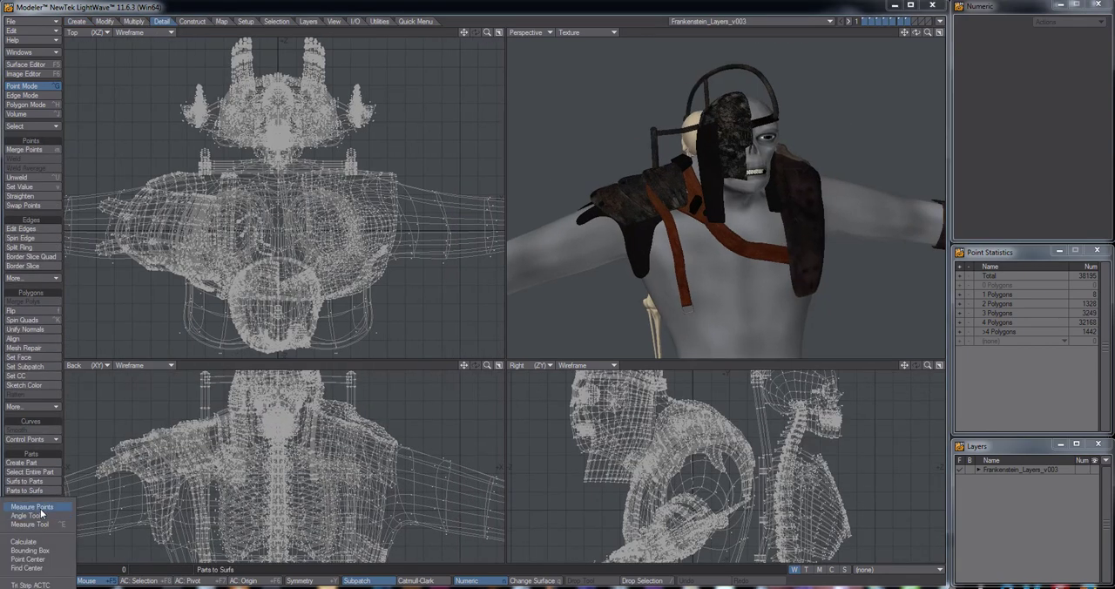
left_click(33, 524)
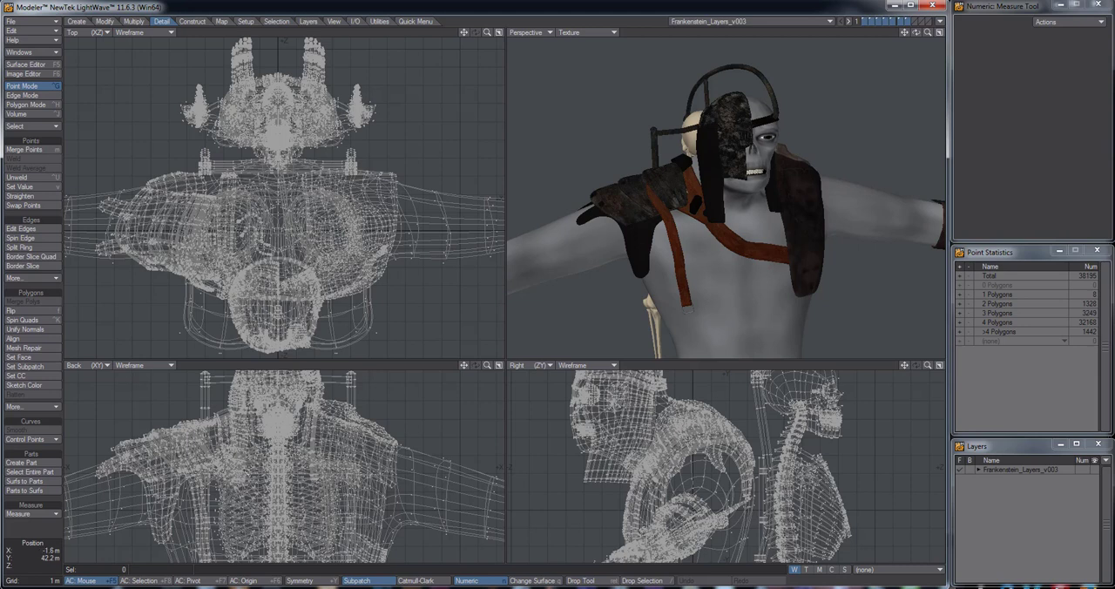
left_click_drag(215, 464, 246, 481)
key("a")
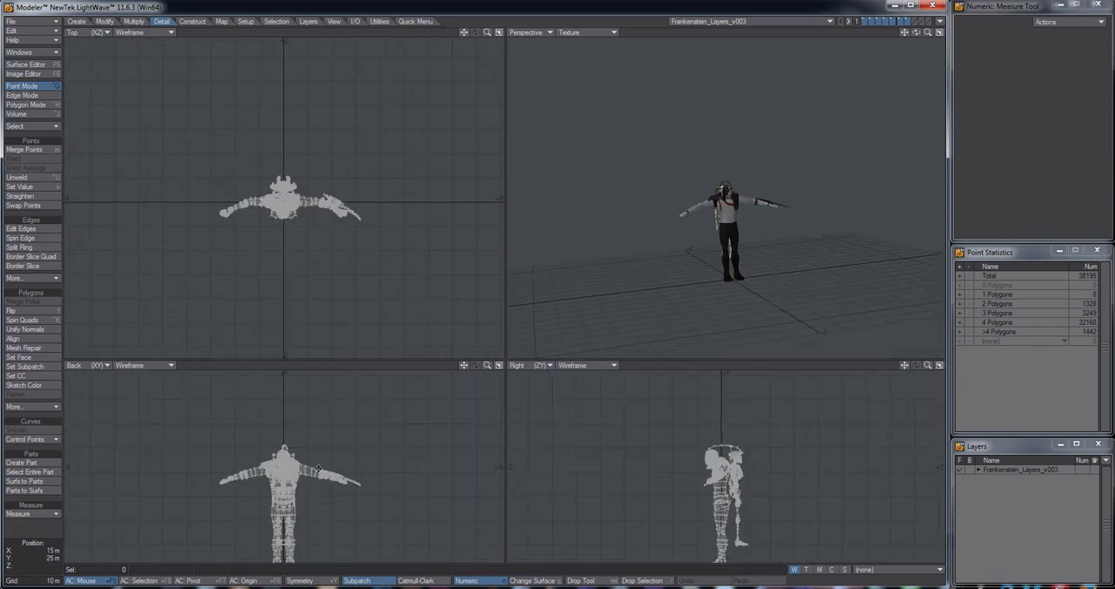
left_click_drag(319, 468, 319, 476, "alt")
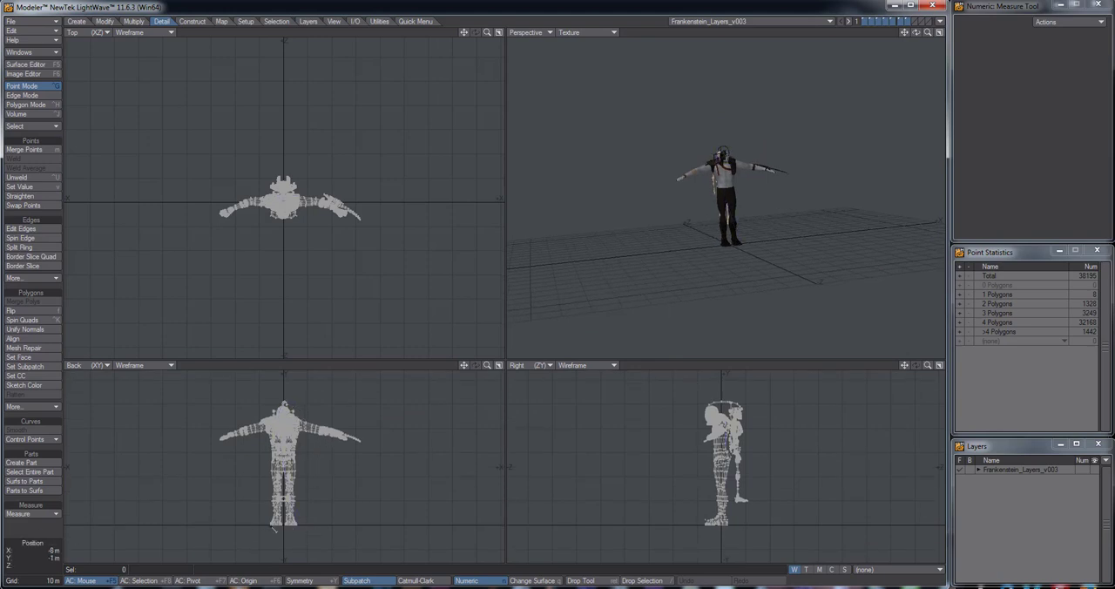
left_click_drag(293, 529, 293, 402)
scroll(288, 422, "up", 11)
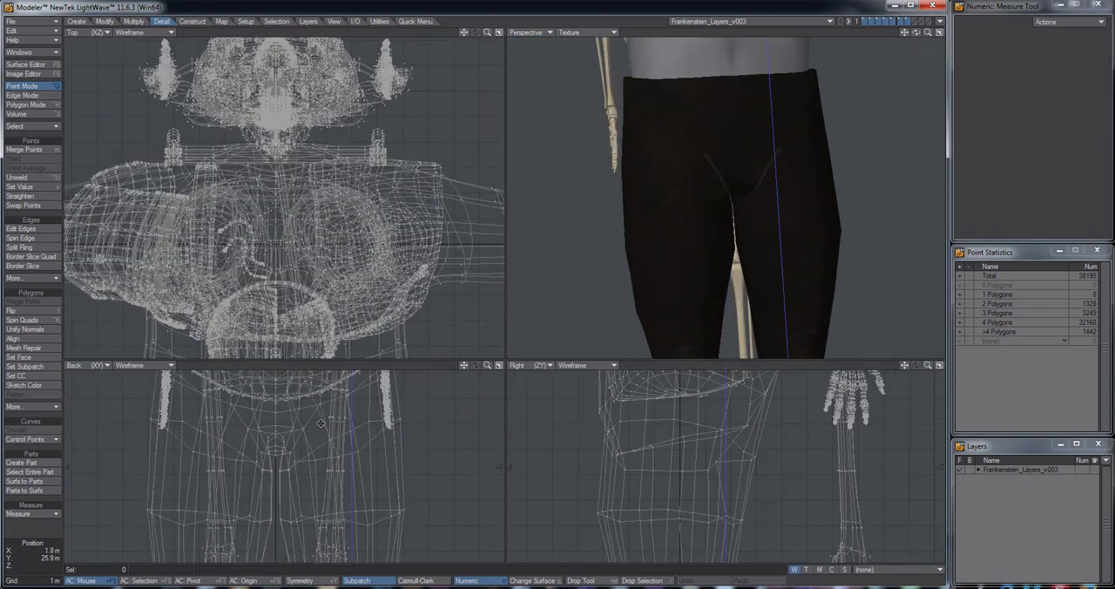
Examine the textured head, shoulder armour and harness on the chest straps in perspective, and switch to Layout
left_click_drag(320, 423, 315, 536, "alt")
left_click_drag(727, 213, 148, 501, "alt")
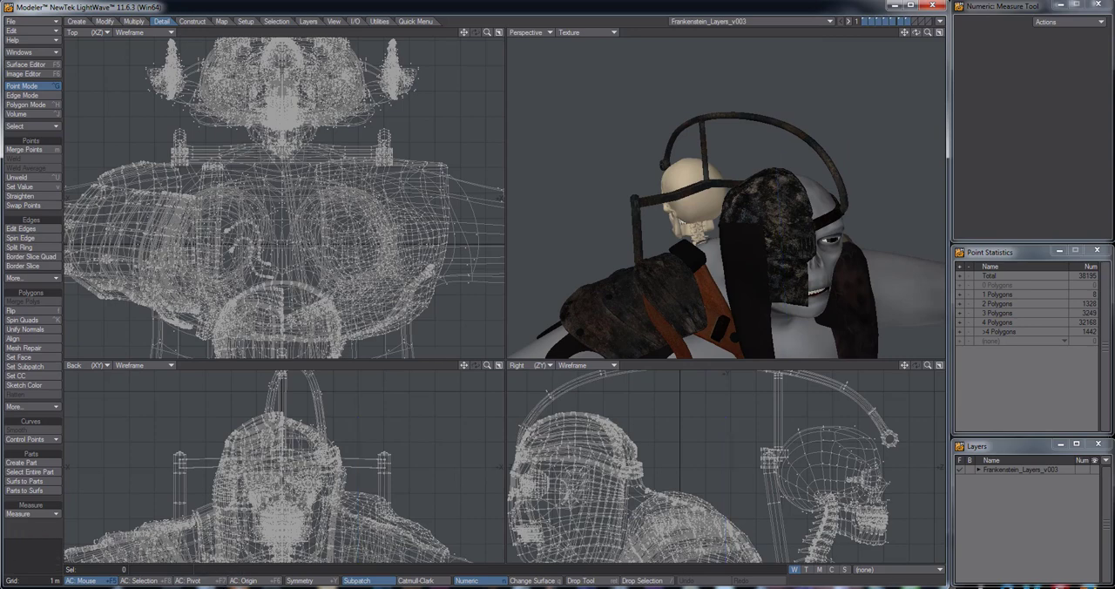
left_click_drag(862, 279, 705, 260, "alt")
left_click_drag(767, 211, 748, 192, "alt")
left_click_drag(748, 273, 703, 277, "alt")
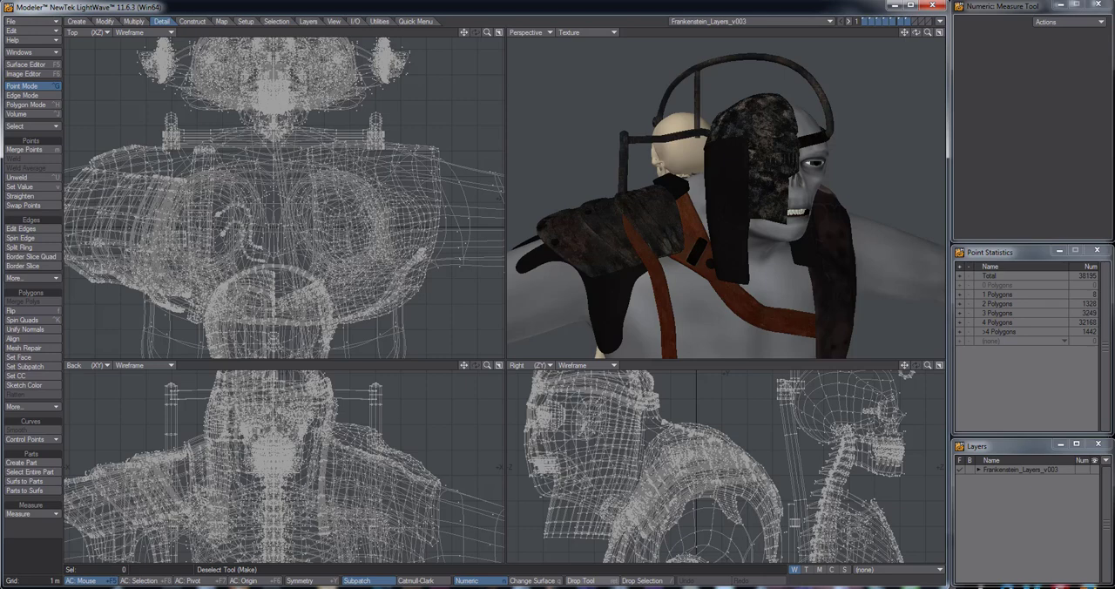
key("F12")
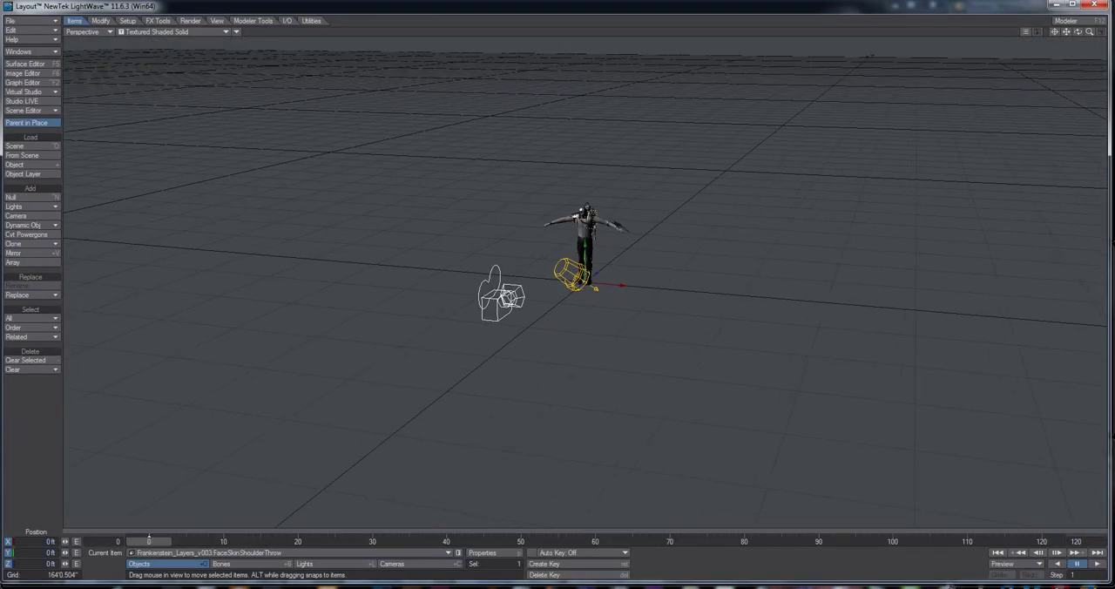
Set the grid square size to 16' in the display preferences and close them
key("o")
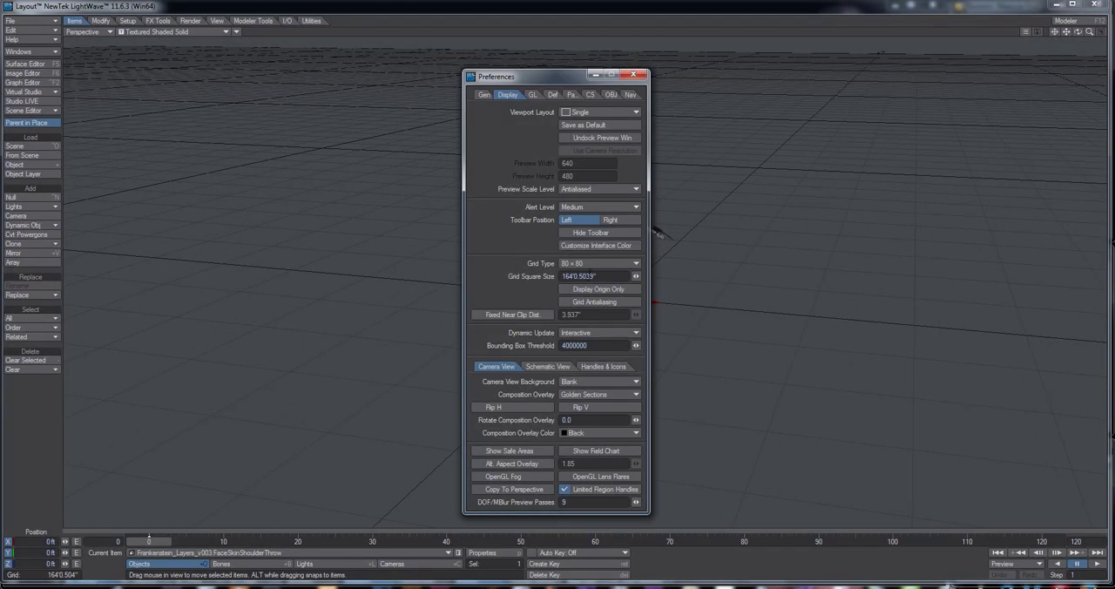
left_click_drag(566, 282, 540, 285)
type("16")
key("Return")
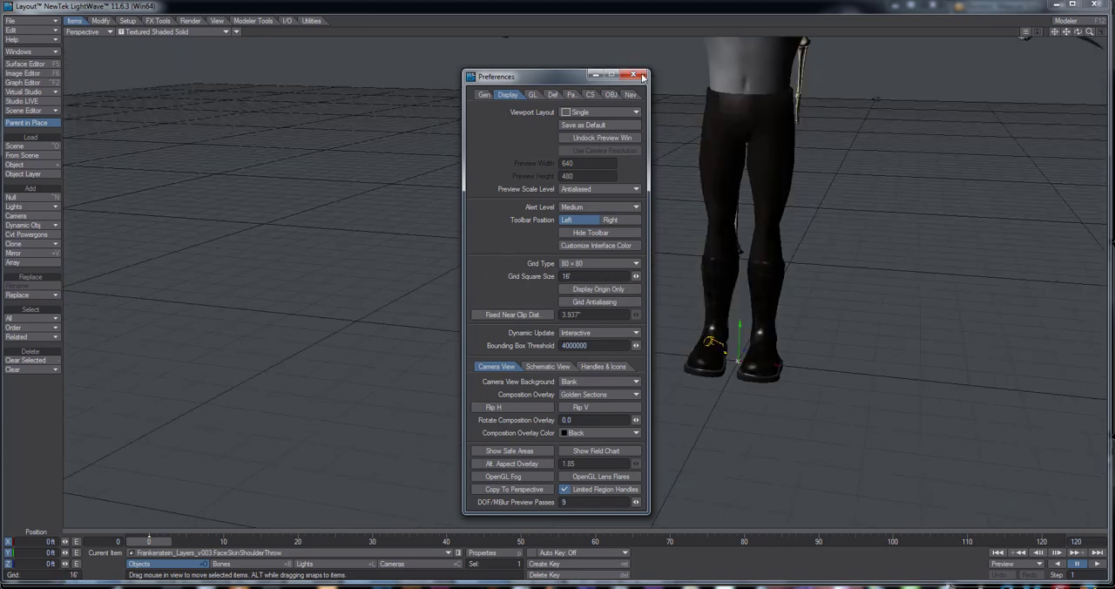
left_click(640, 76)
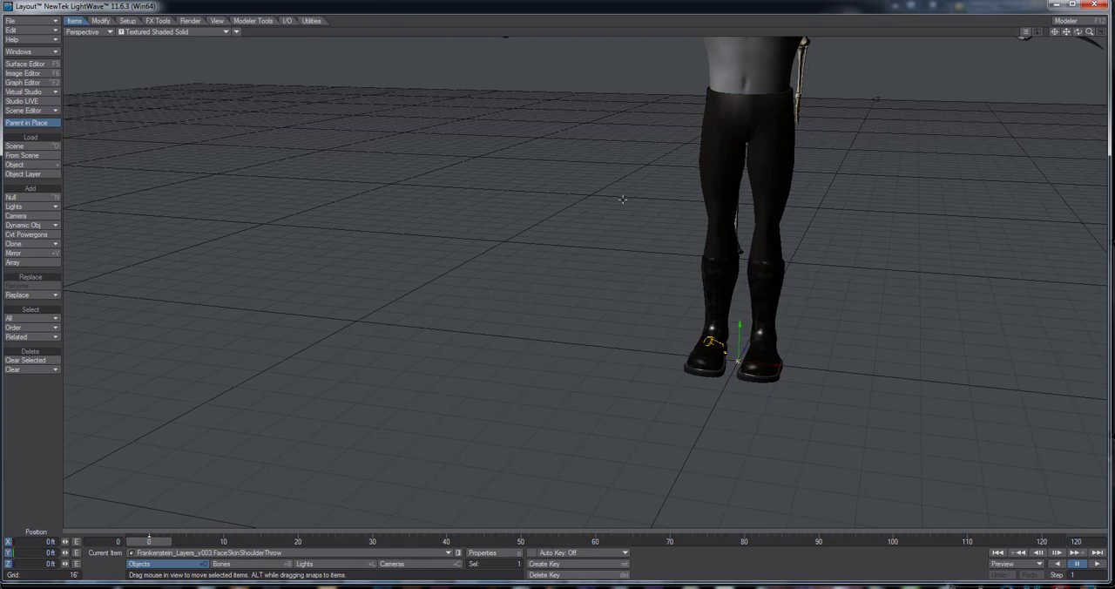
Frame the character's head and chest in perspective and switch the viewport from textured shading to VPR rendering
key("shift+a")
left_click_drag(568, 330, 699, 318, "alt")
left_click(225, 31)
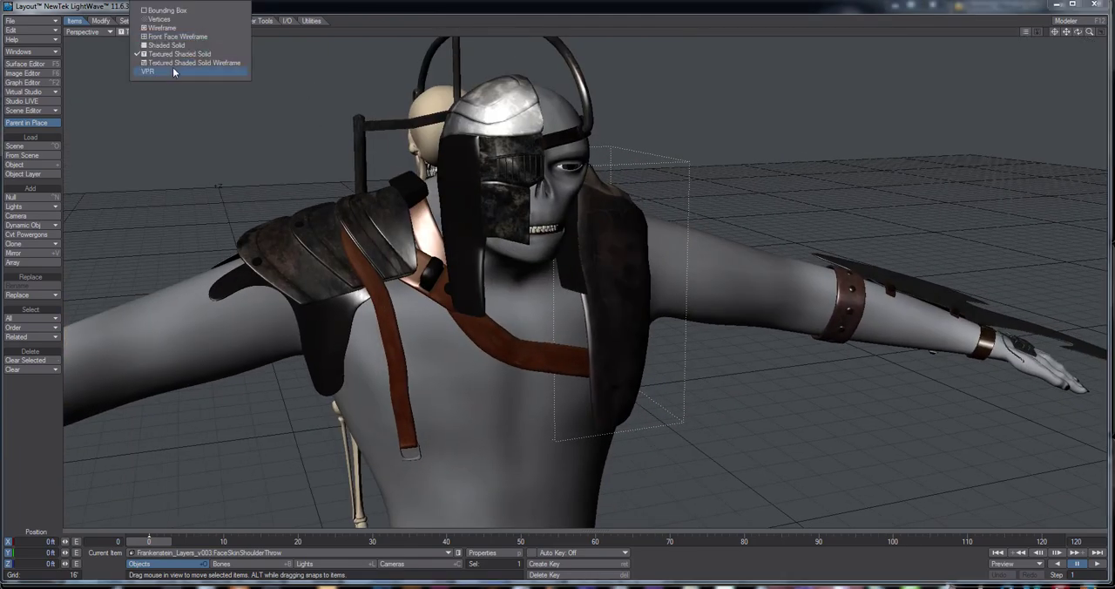
left_click(172, 67)
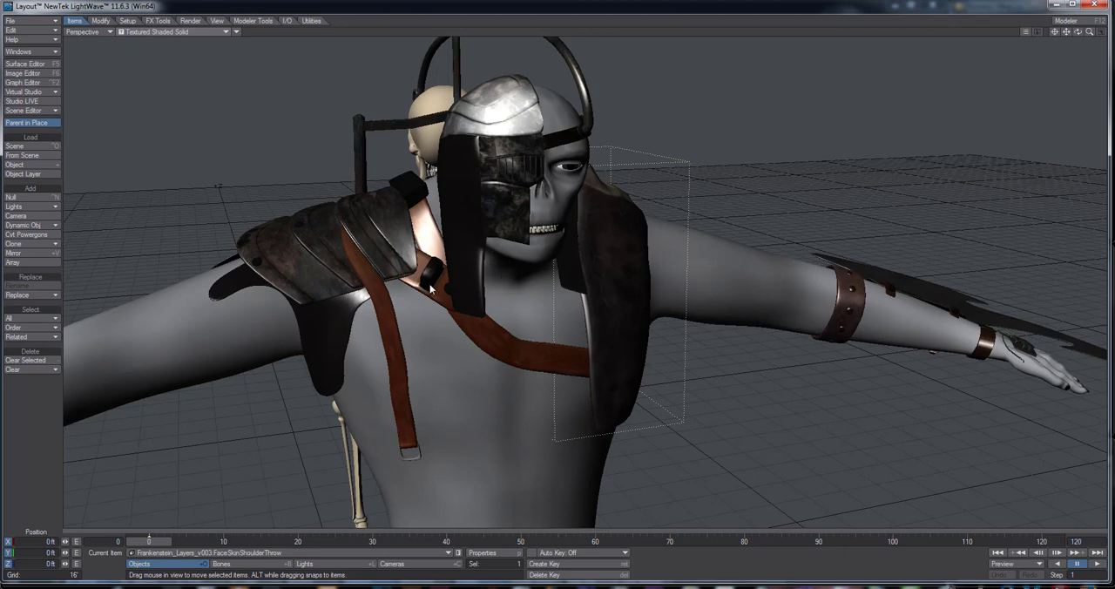
key("ctrl+F9")
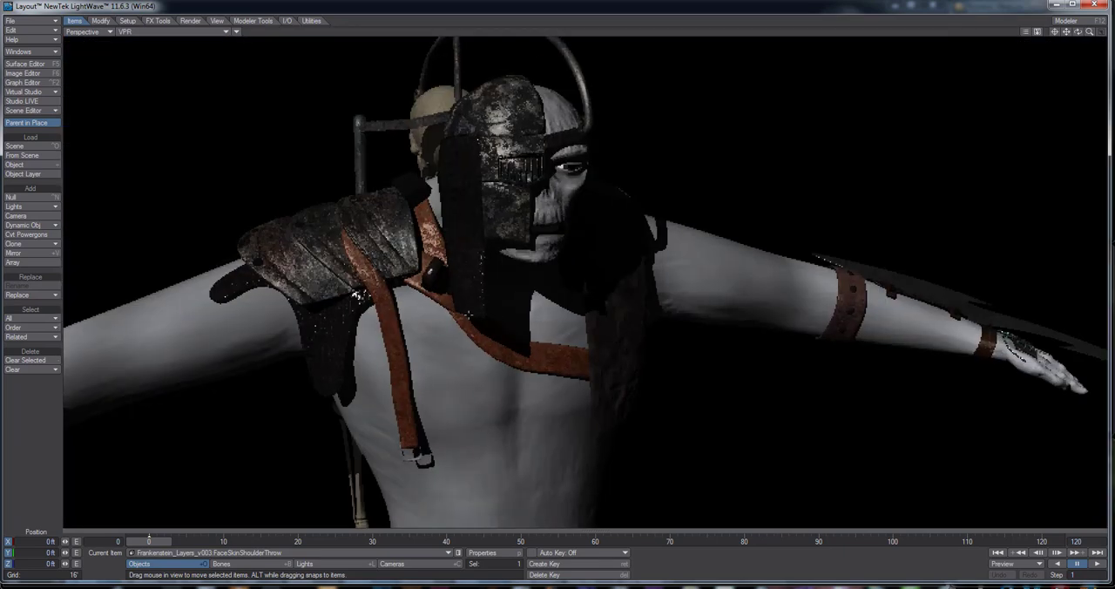
Open the Surface Editor and select the Franks_Chest_Strap_Chain_Harness surface, with the harness in close view
left_click_drag(383, 290, 549, 318, "alt")
scroll(473, 302, "up", 3)
scroll(614, 350, "up", 2)
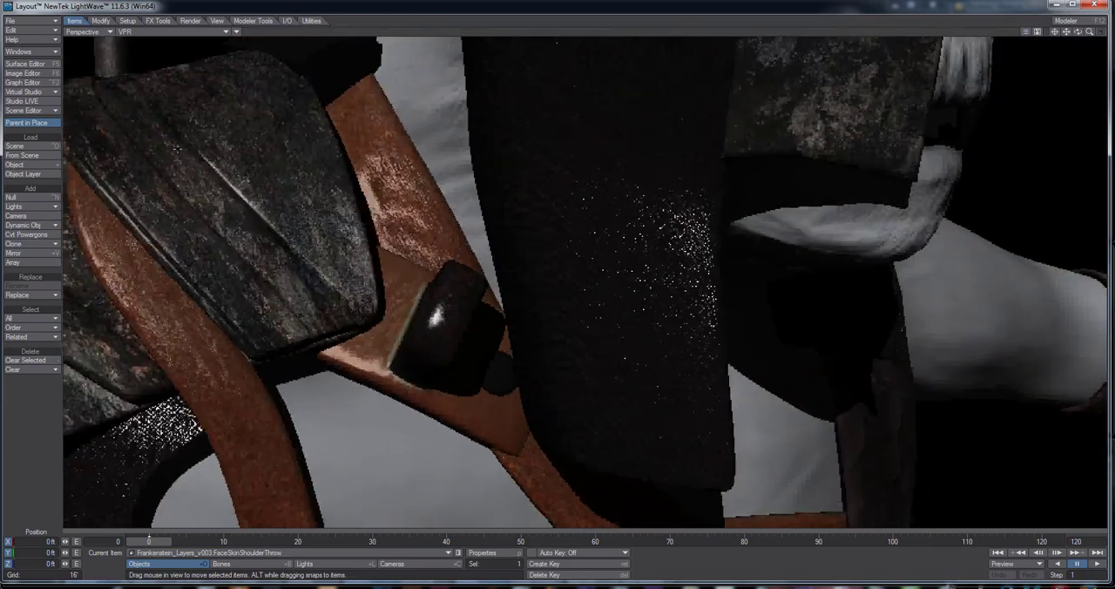
left_click(25, 64)
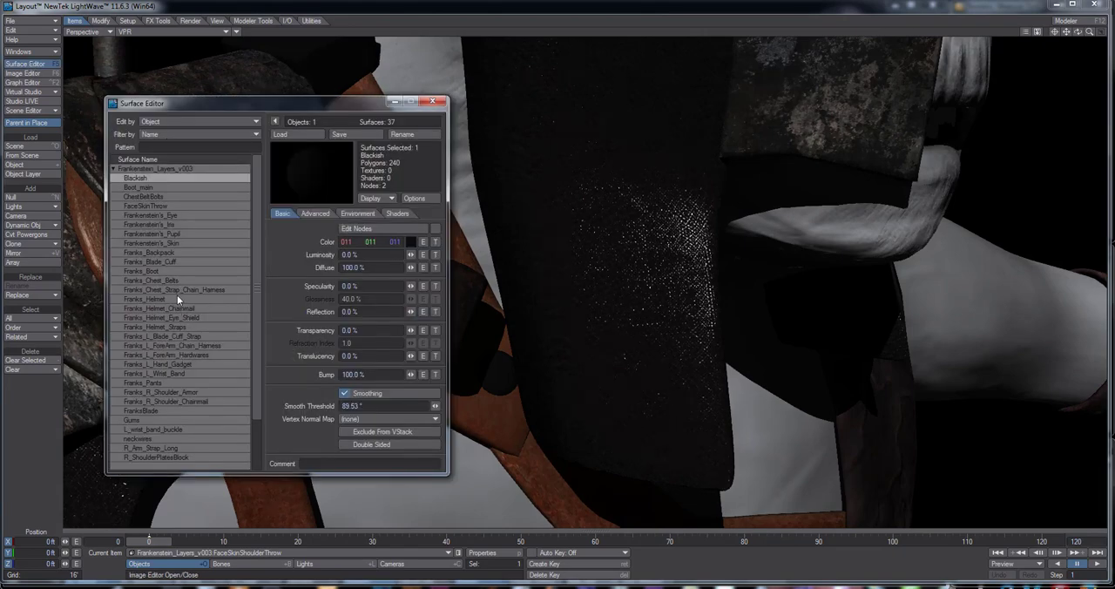
left_click(163, 289)
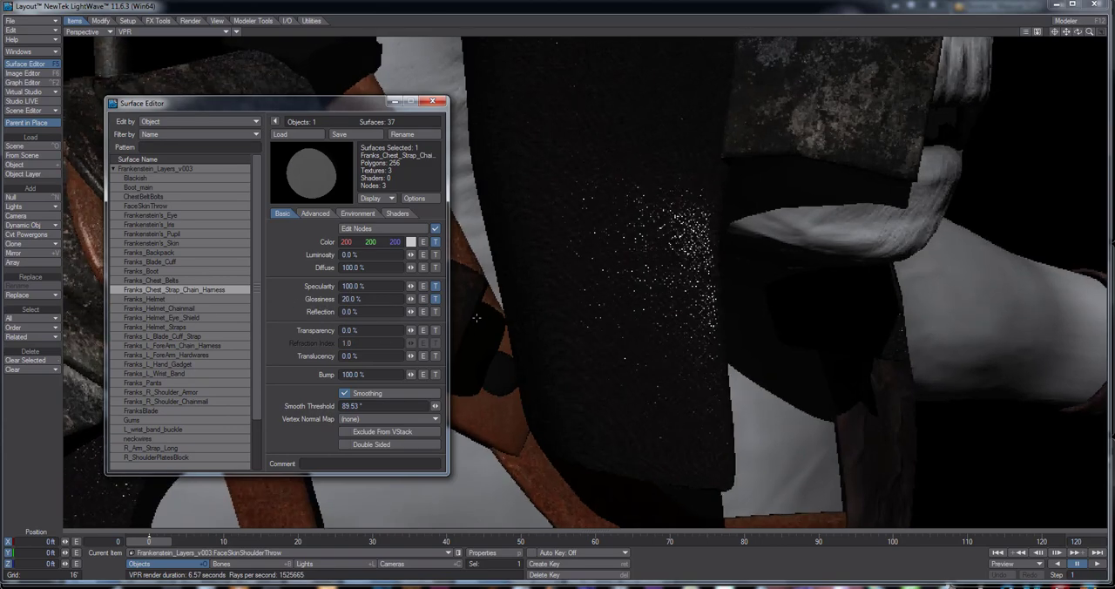
left_click_drag(524, 317, 771, 317, "alt+shift")
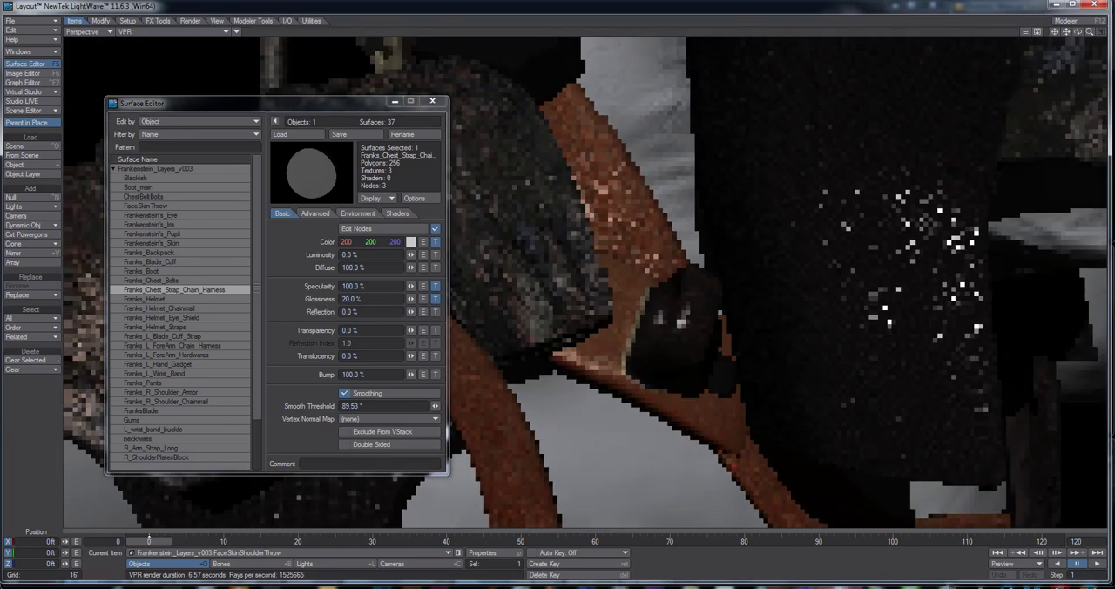
Set the chain harness surface's Glossiness to 40%
left_click(351, 299)
type("1")
key("Return")
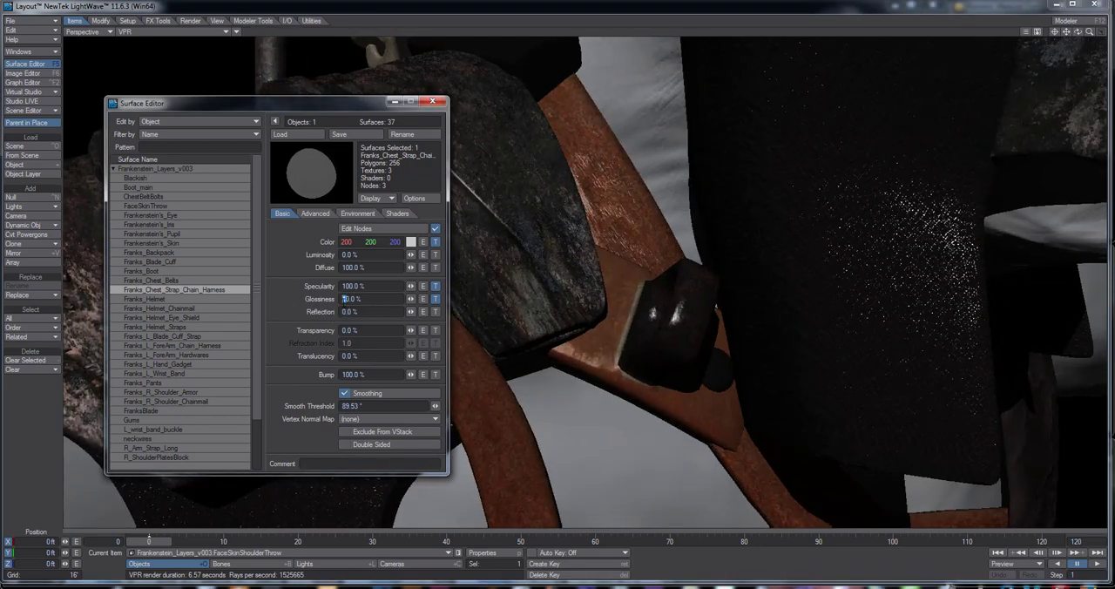
type("4")
key("Return")
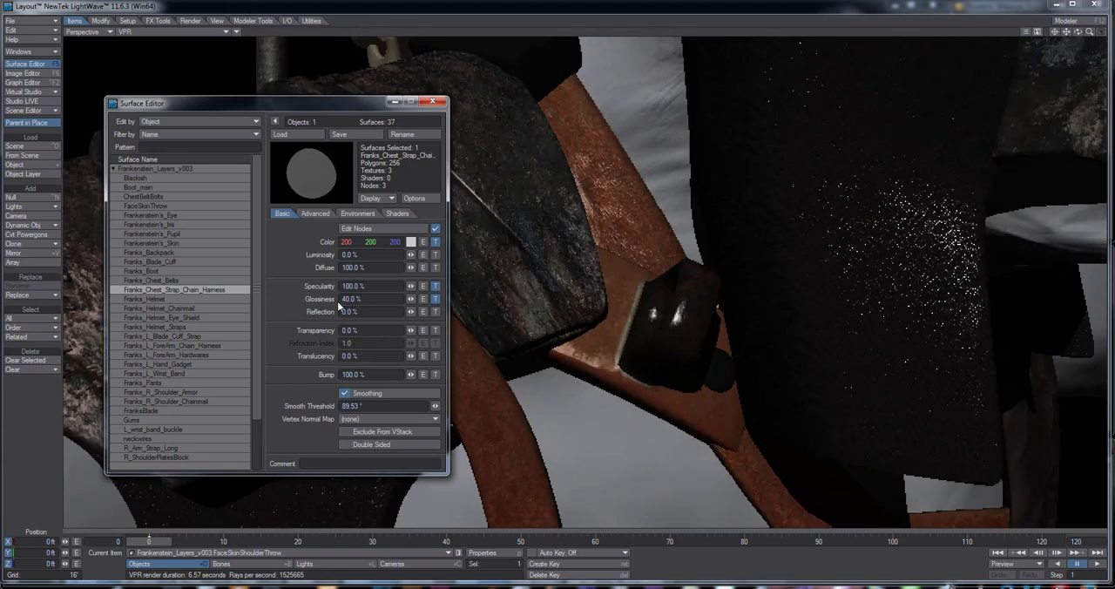
Try a layer opacity of 50% on the harness surface's Glossiness texture and restore it to 100%
left_click(435, 286)
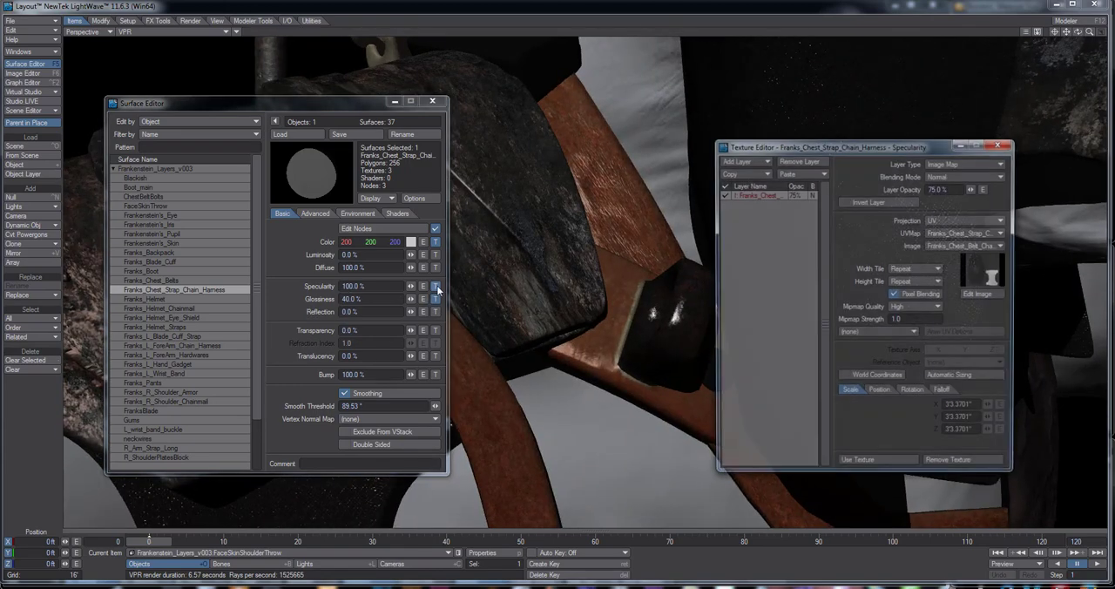
left_click(435, 299)
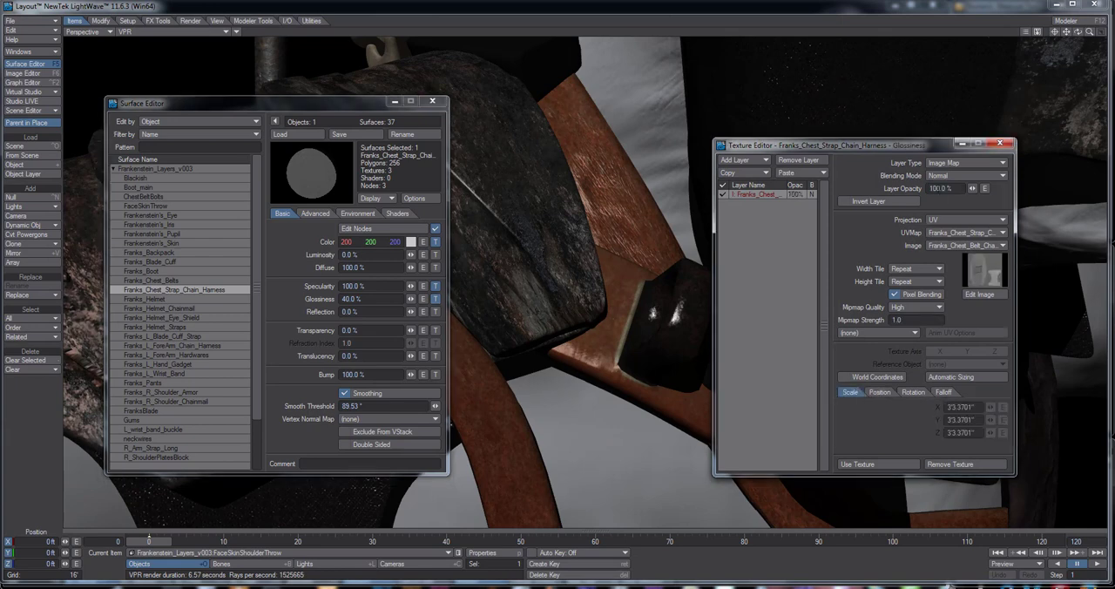
left_click(932, 188)
type("5")
key("Return")
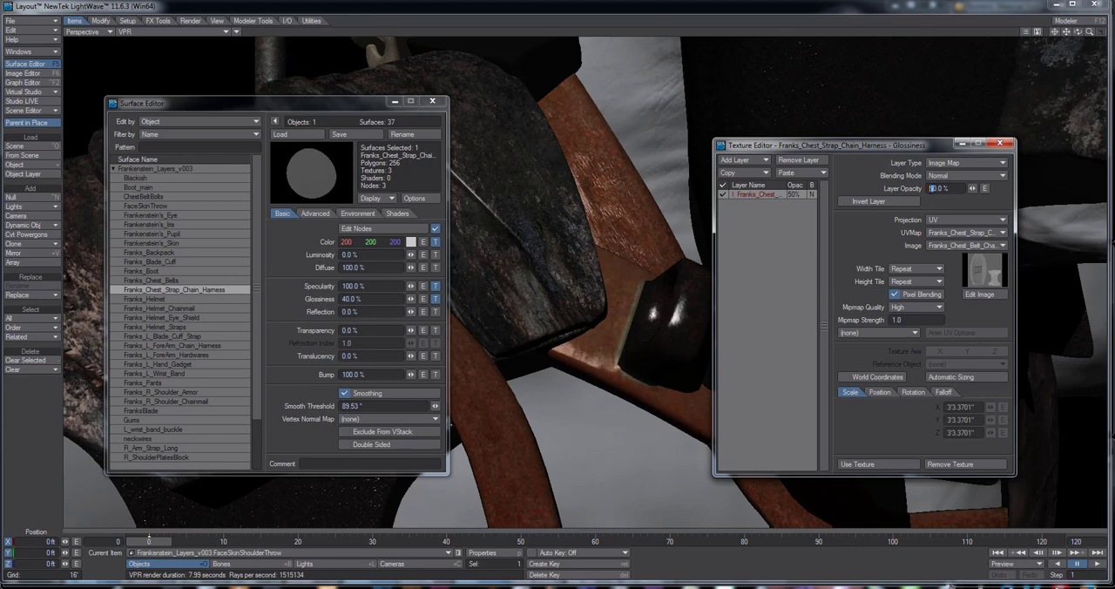
type("0")
Try layer opacities of 55%, 25%, 90% and 100% on the harness surface's Specularity texture
left_click(435, 287)
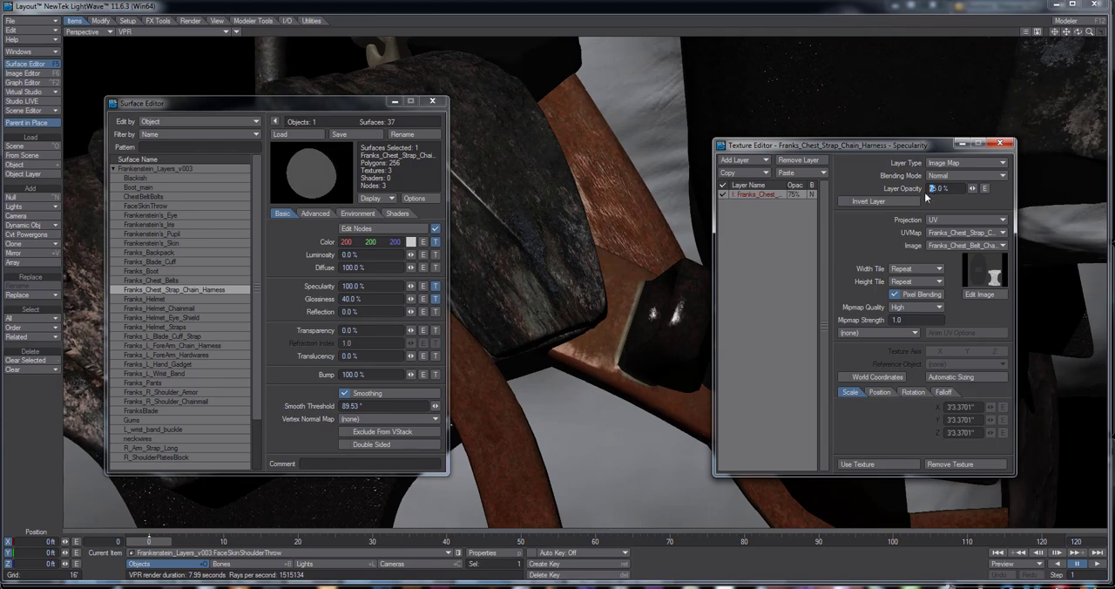
type("5")
key("Return")
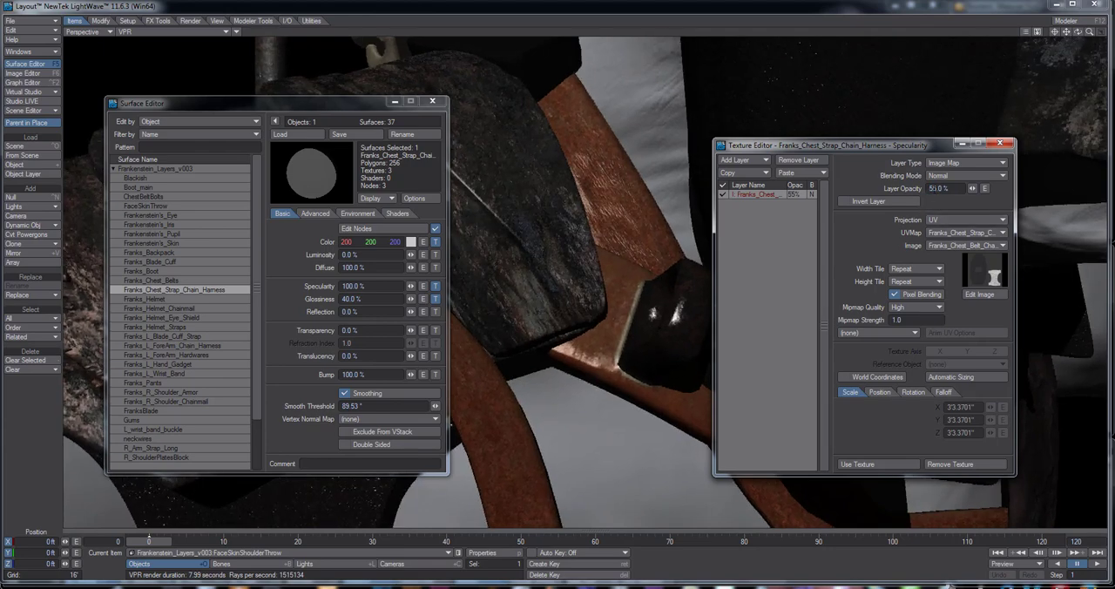
left_click(931, 188)
type("2")
key("Return")
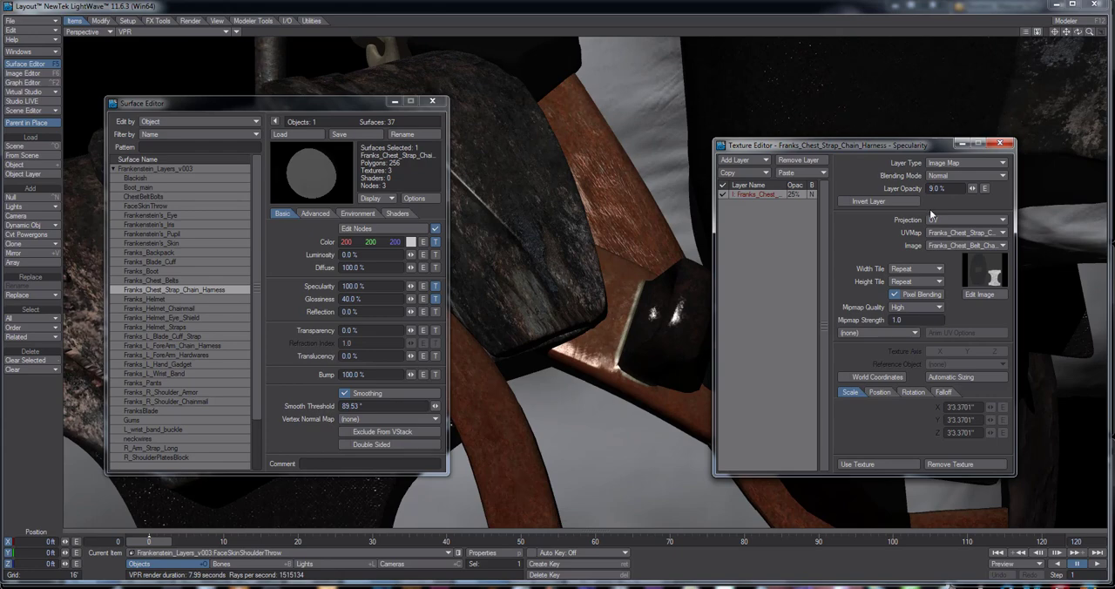
key("Return")
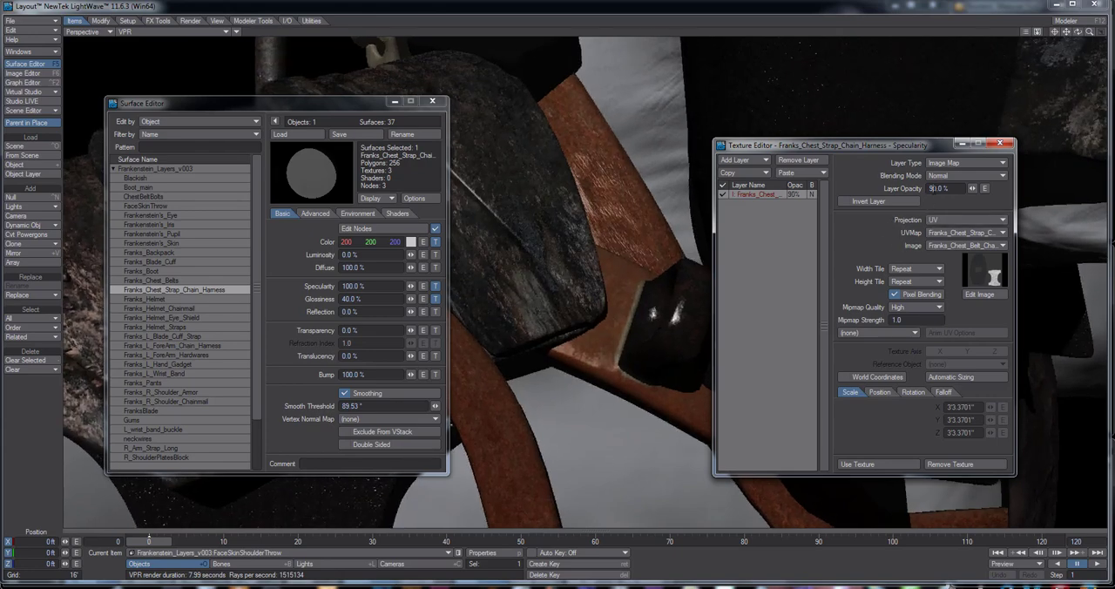
left_click(931, 188)
key("Return")
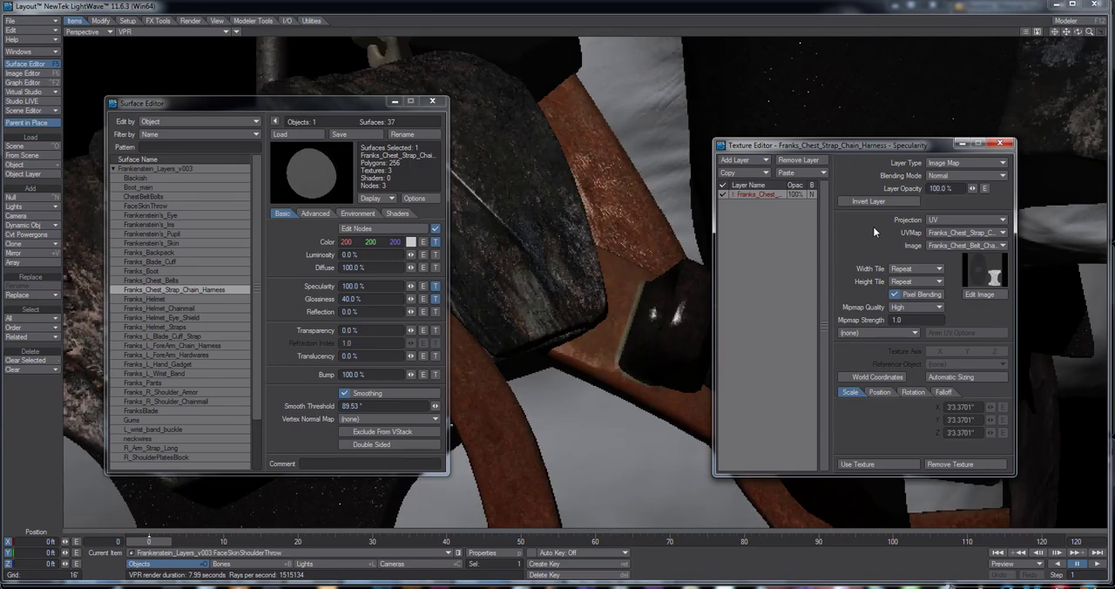
Set the Specularity texture's layer opacity to 75% and accept the texture
left_click_drag(943, 188, 911, 196)
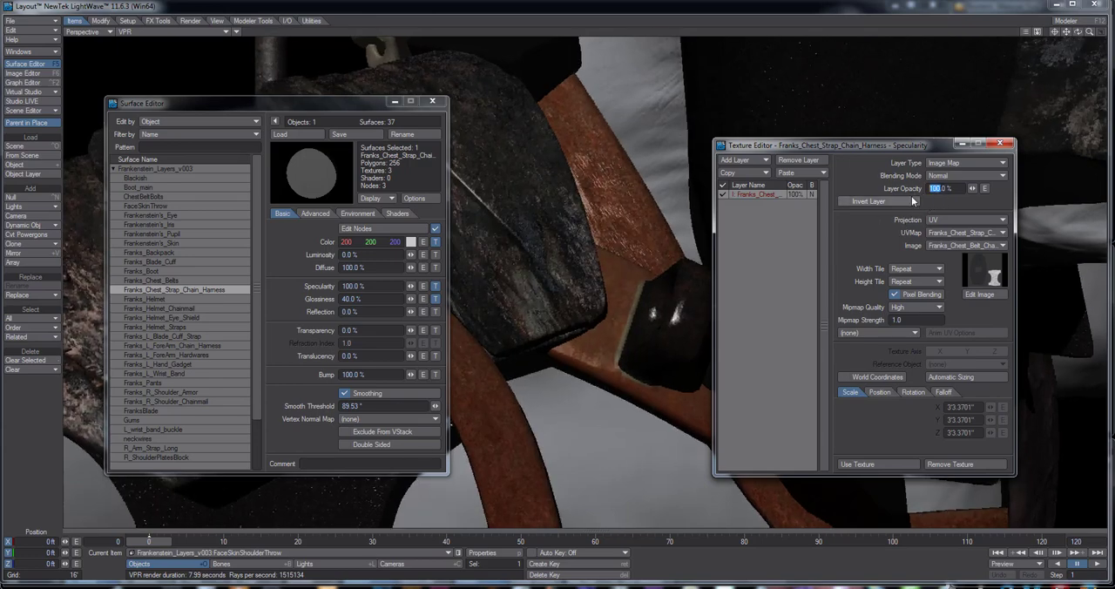
type("75")
key("Return")
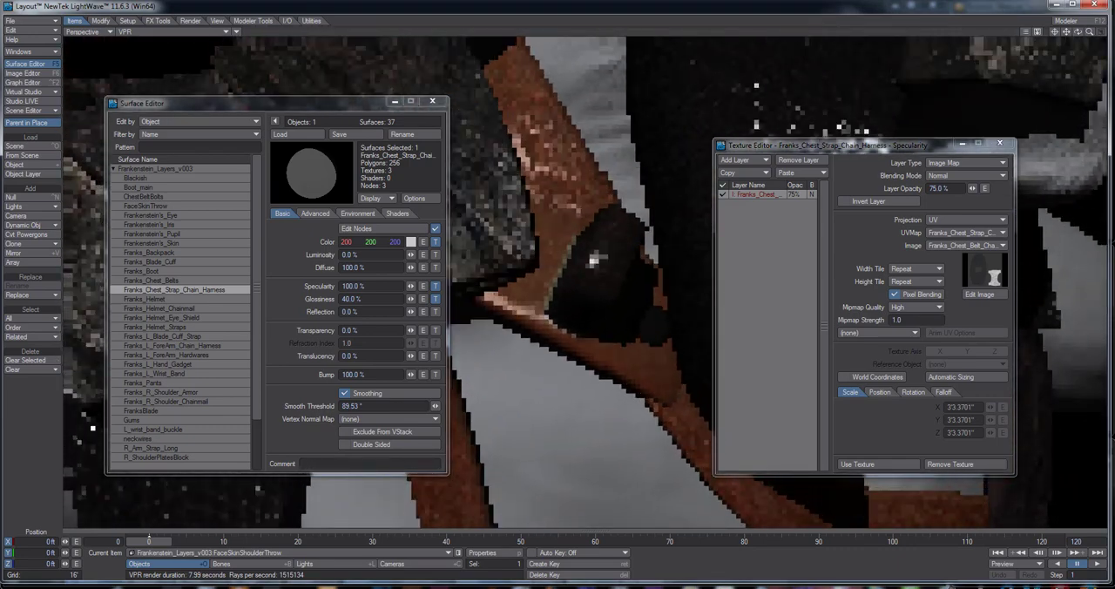
left_click(877, 463)
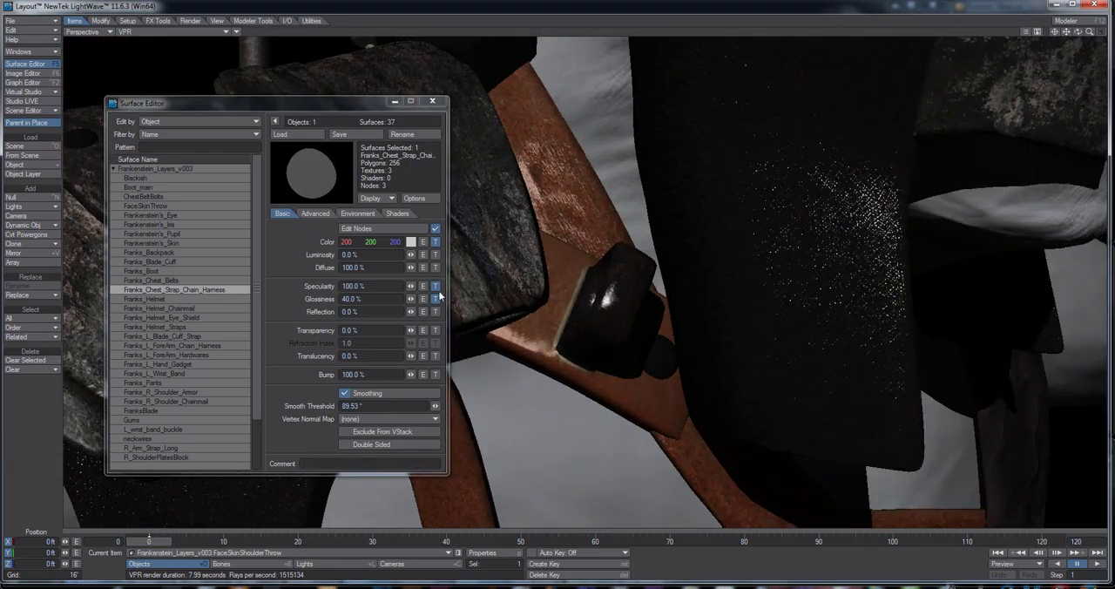
Try a layer opacity of 100% on the harness surface's Color texture and check it from another angle
left_click(435, 241)
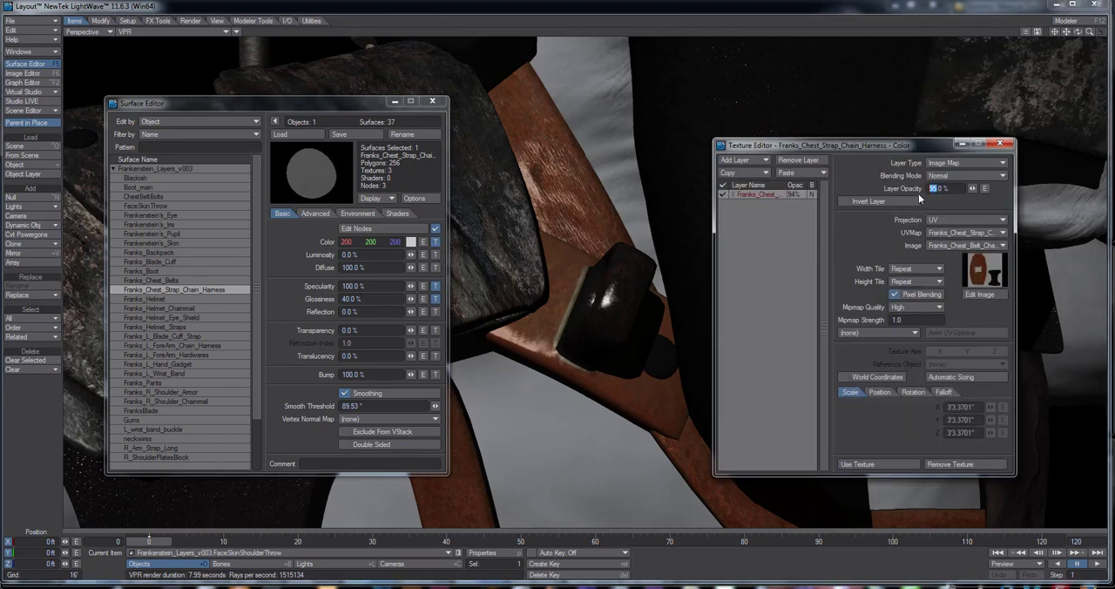
type("100")
key("Return")
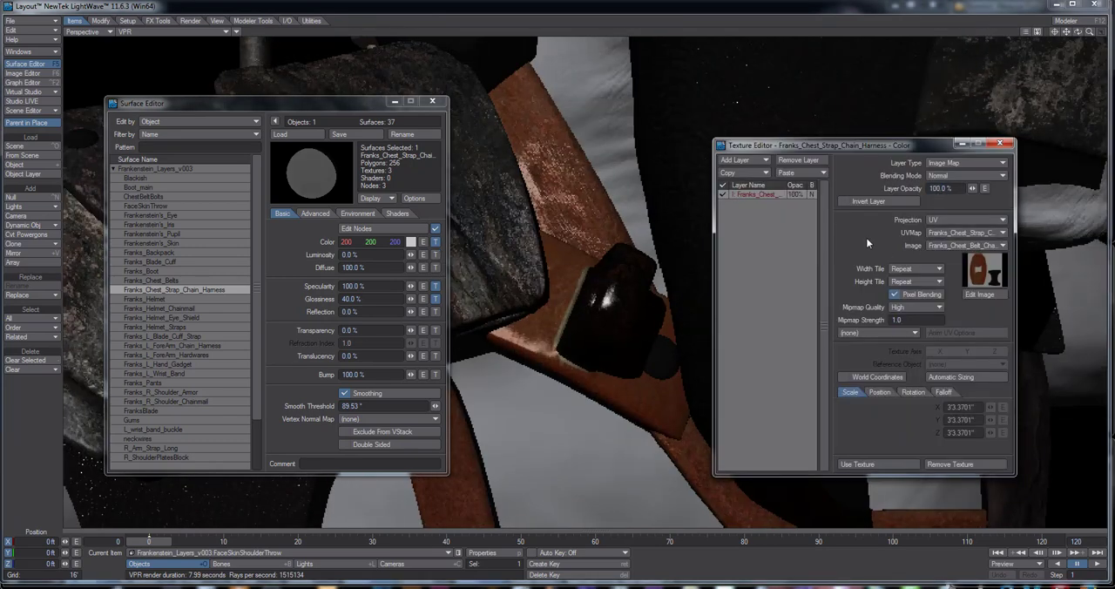
left_click_drag(615, 358, 666, 338, "alt")
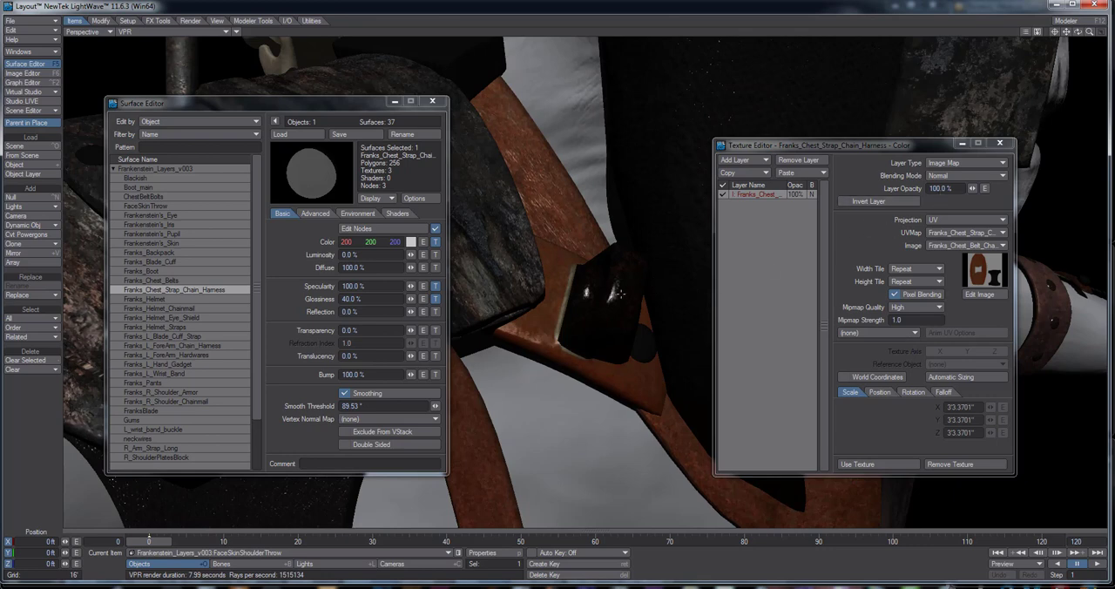
Set the Color texture's layer opacity to 95% and accept the texture
left_click_drag(942, 189, 903, 202)
left_click(941, 189)
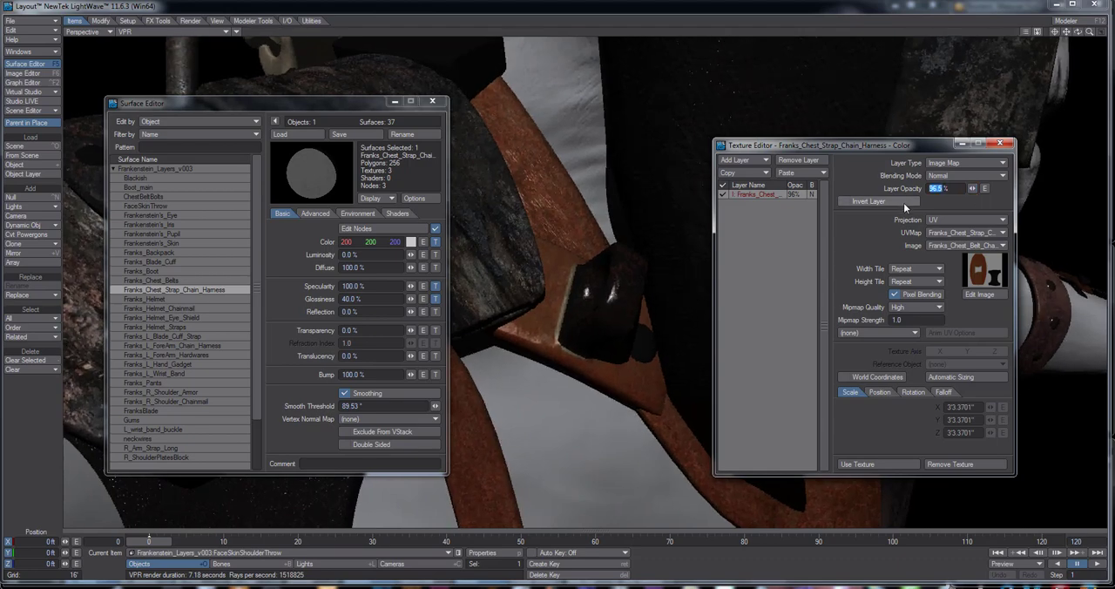
type("95")
key("Return")
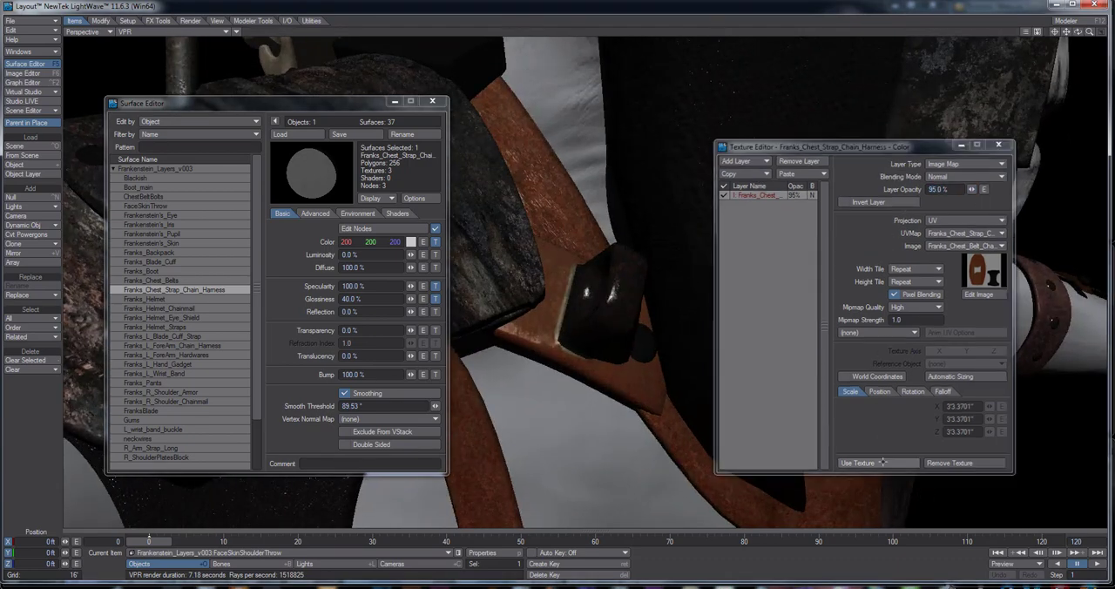
left_click(880, 463)
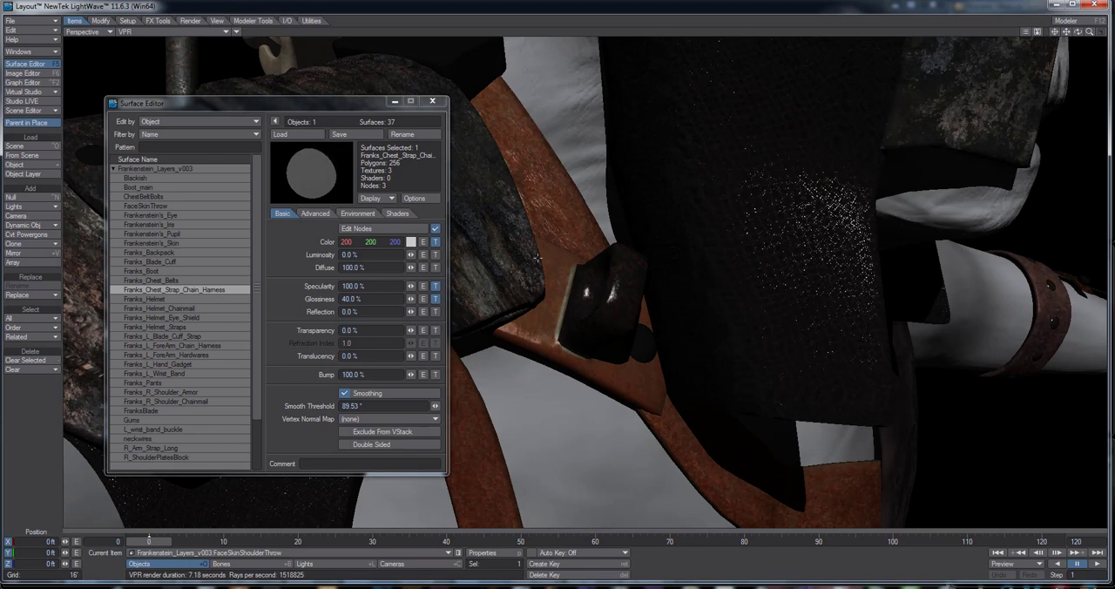
Test the harness Specularity texture at layer opacities of 100% and 10%, and close its texture settings
left_click(434, 285)
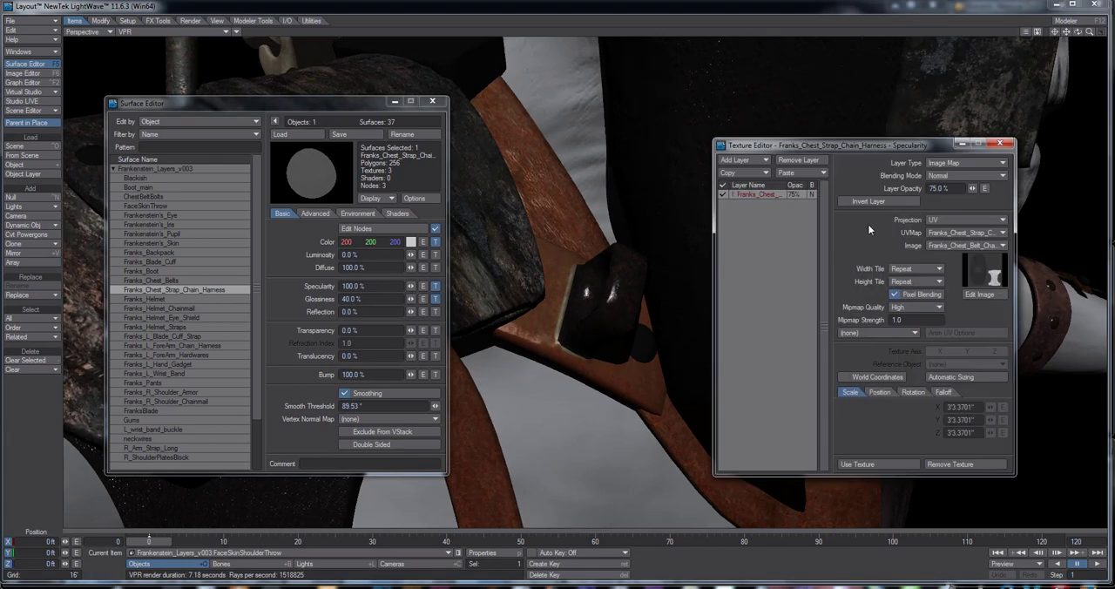
double_click(934, 188)
type("100")
key("Return")
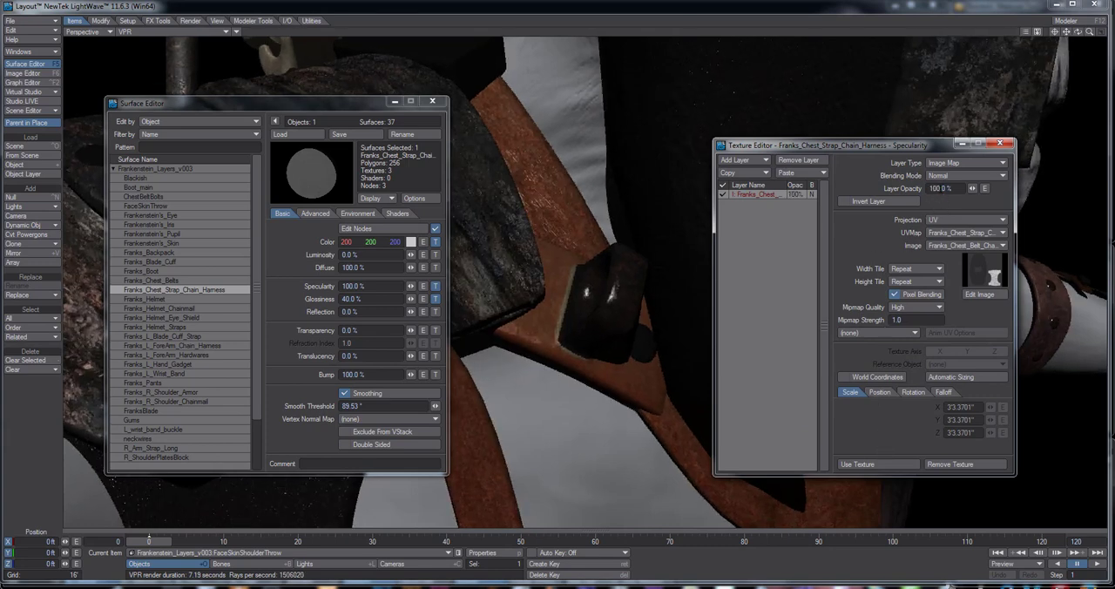
left_click_drag(942, 188, 925, 188)
type("10")
key("Return")
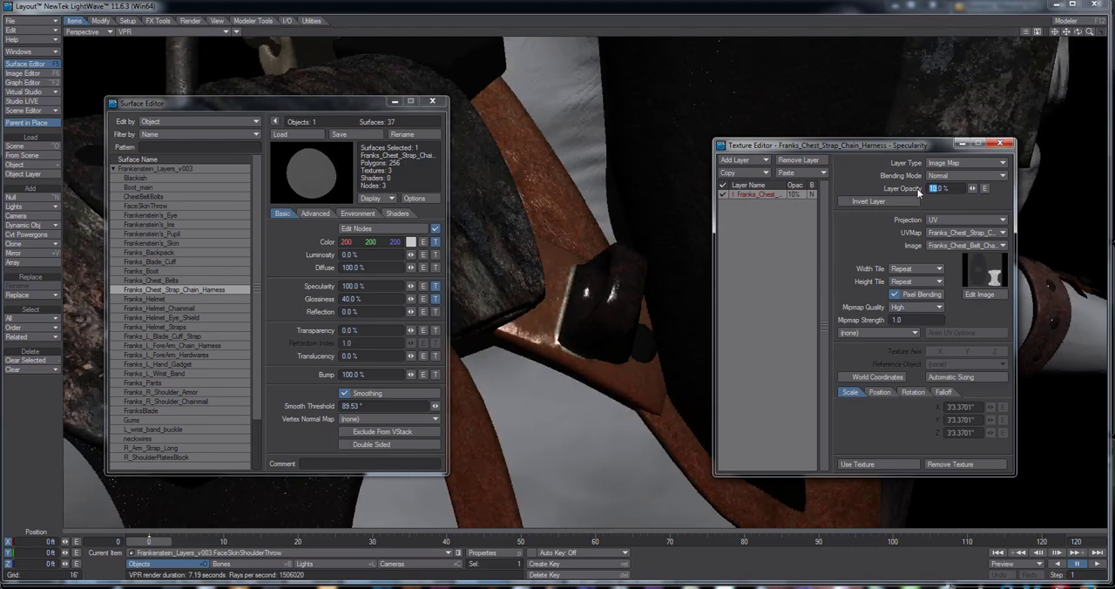
left_click(857, 463)
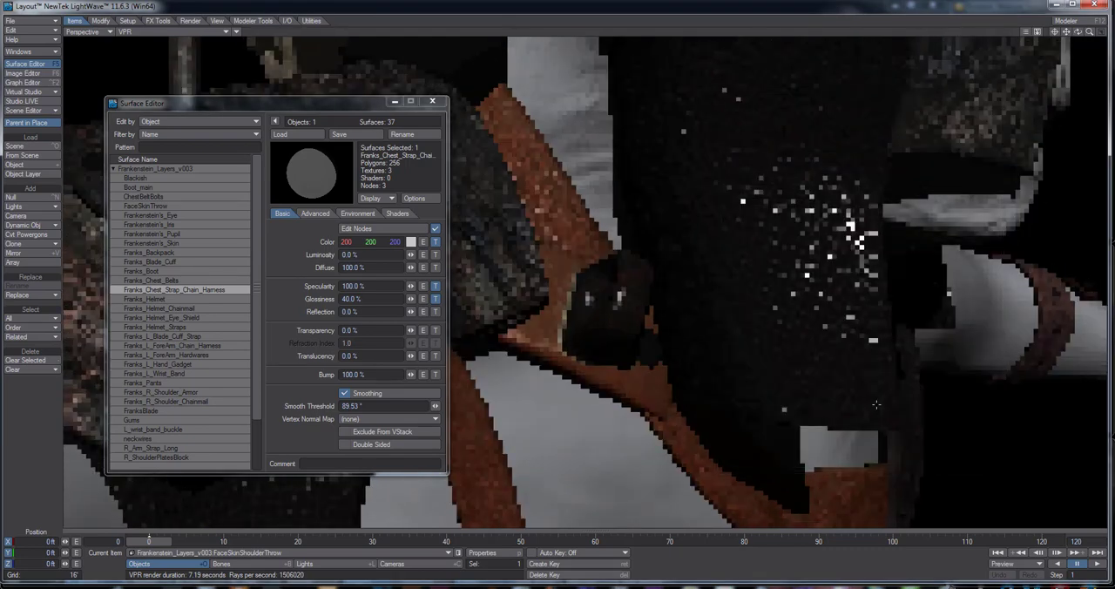
Set the layer opacity of the harness surface's Glossiness texture to 10%
left_click(435, 299)
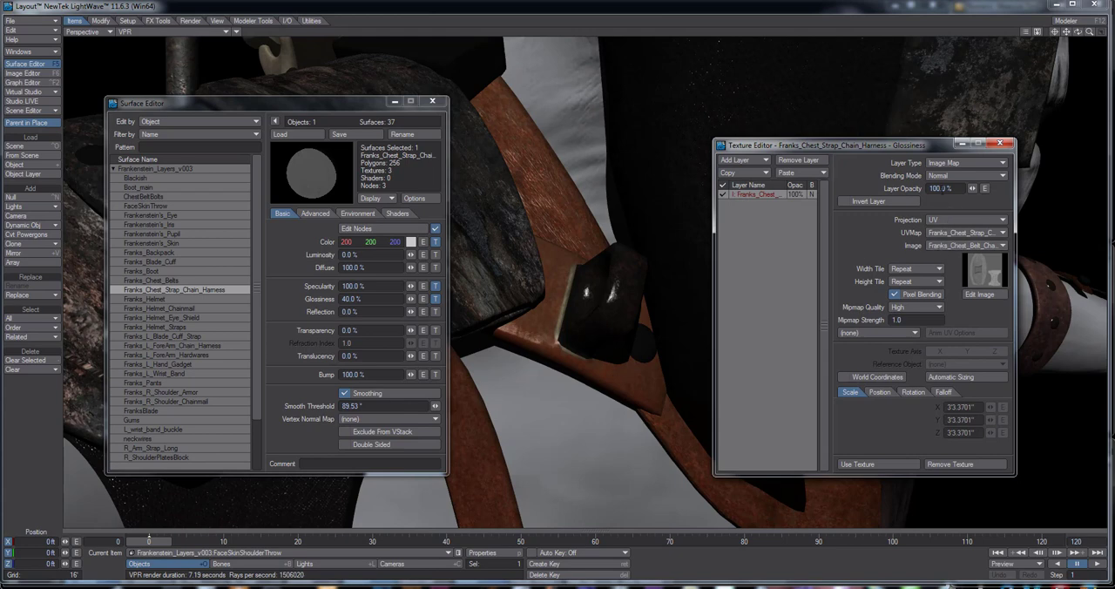
left_click(934, 188)
type("10")
key("Return")
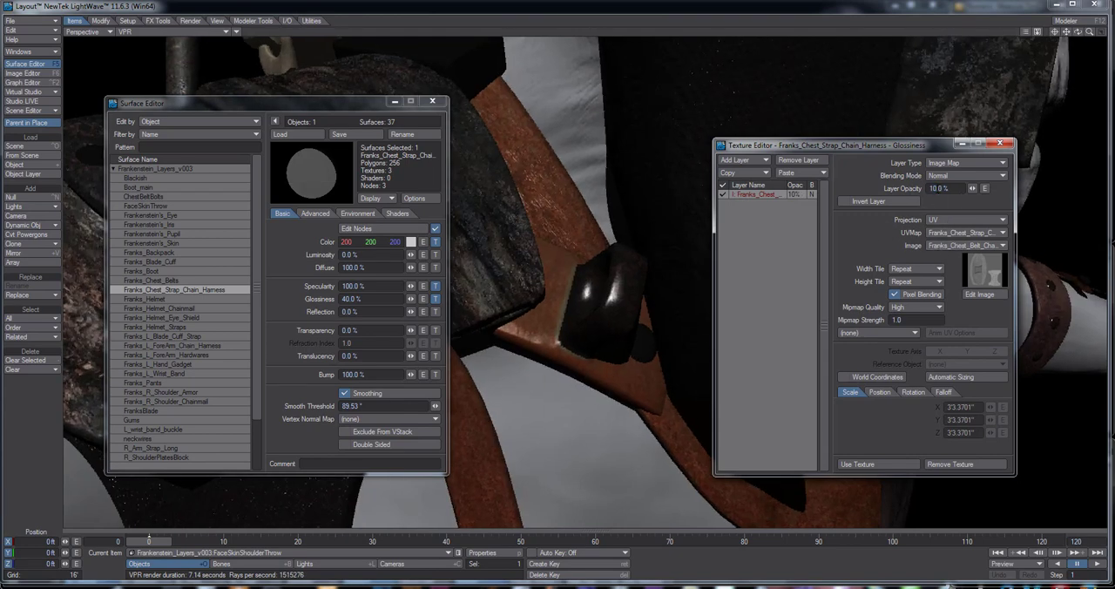
Set the layer opacity of the harness surface's Glossiness texture to 100%
left_click(935, 188)
type("100")
key("Return")
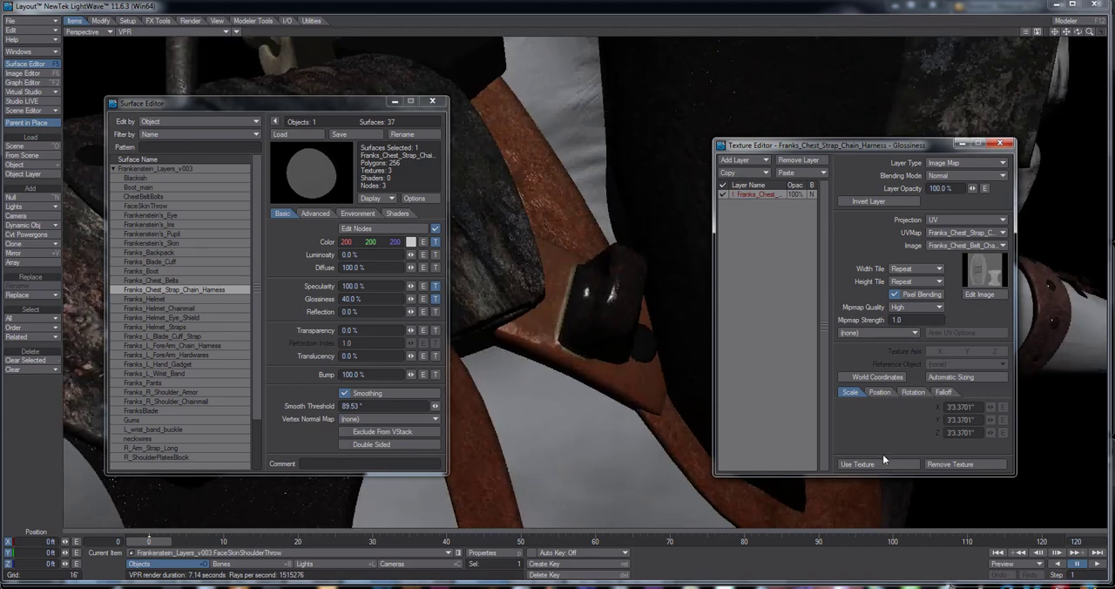
Try inverting the layers of the harness surface's Specularity, Color and Glossiness textures, switching each inversion back off
left_click(434, 286)
left_click(851, 202)
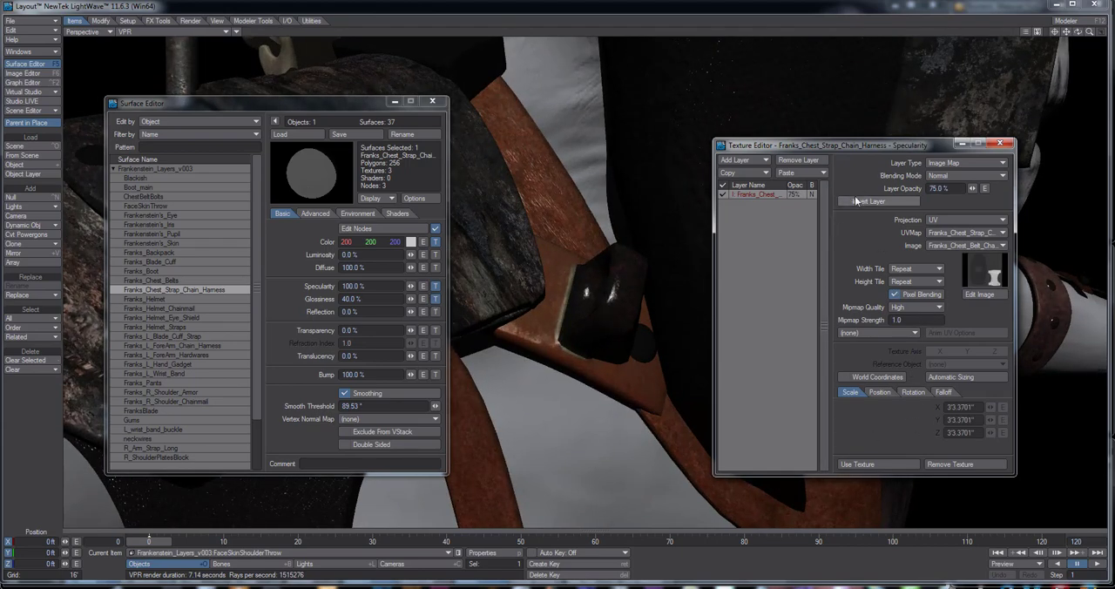
left_click(852, 202)
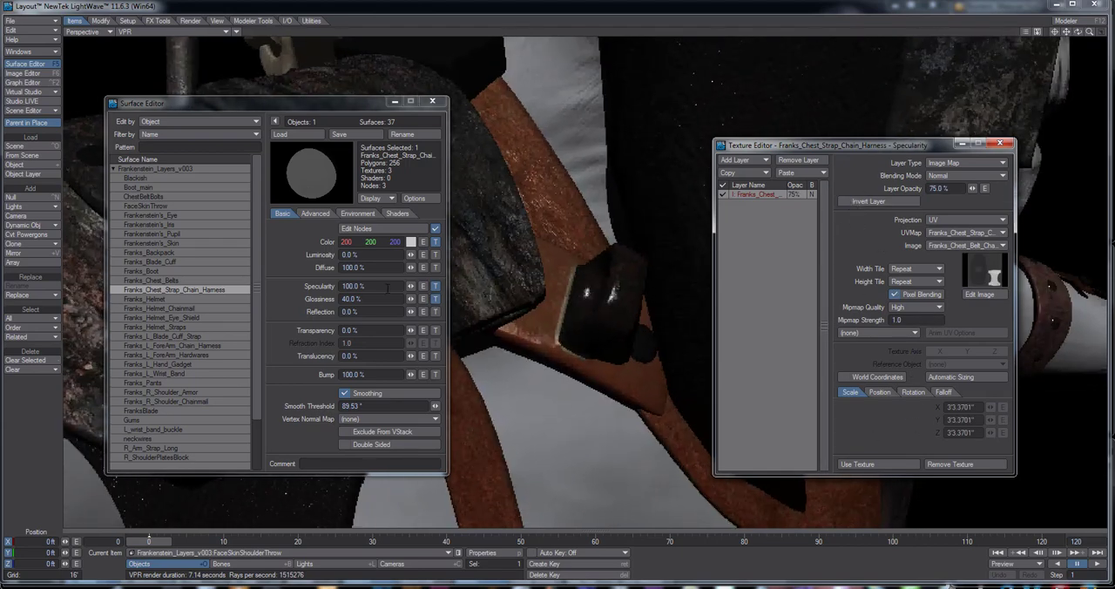
left_click(435, 241)
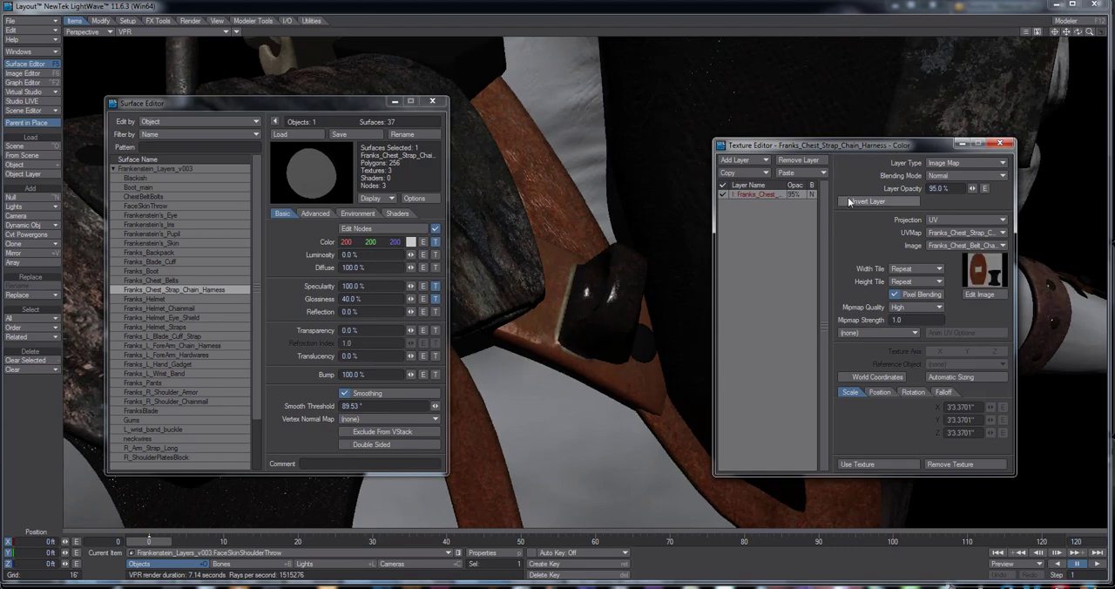
left_click(850, 202)
left_click(850, 202)
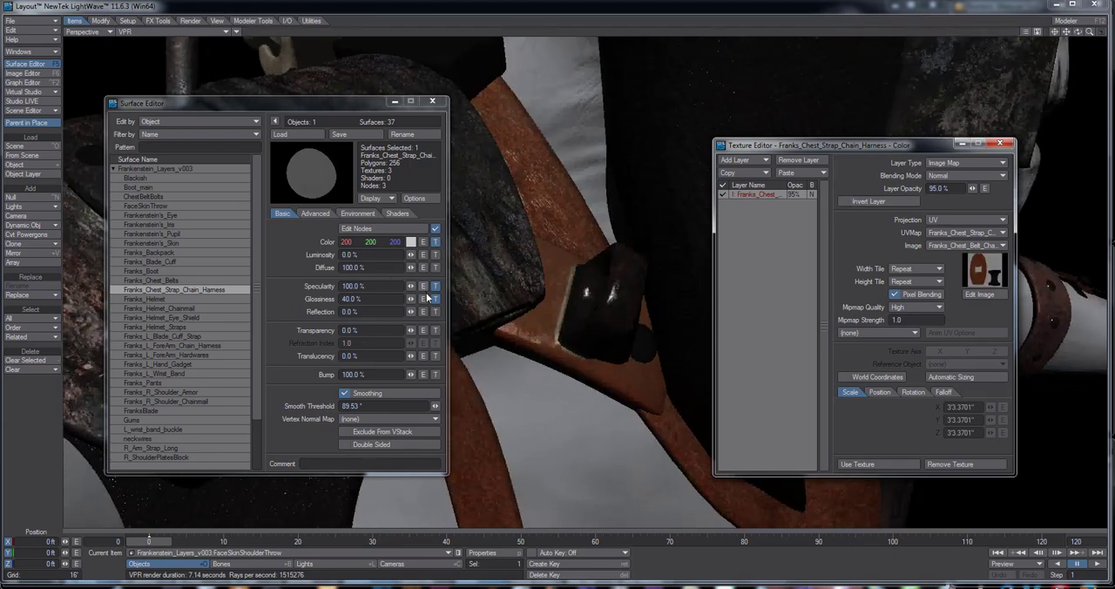
left_click(435, 299)
left_click(845, 201)
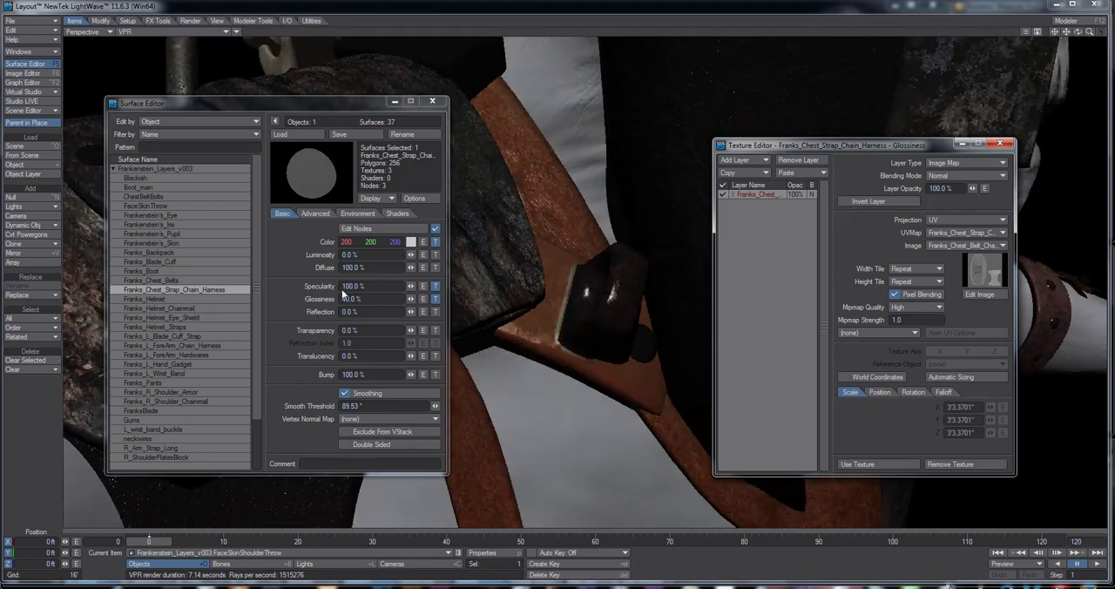
Open the harness surface's Reflection value for editing
left_click(347, 311)
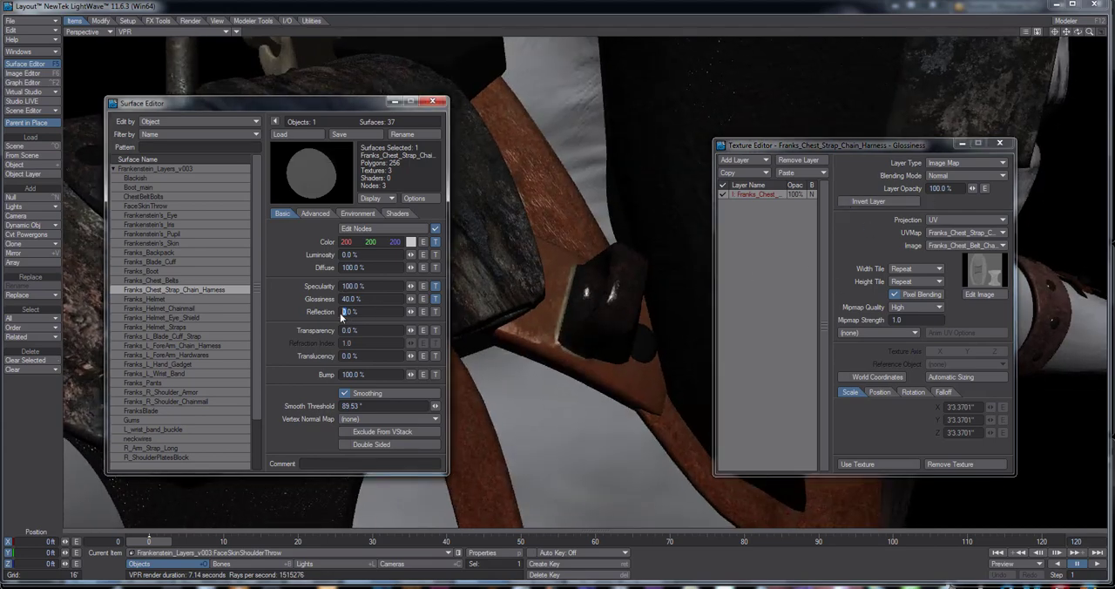
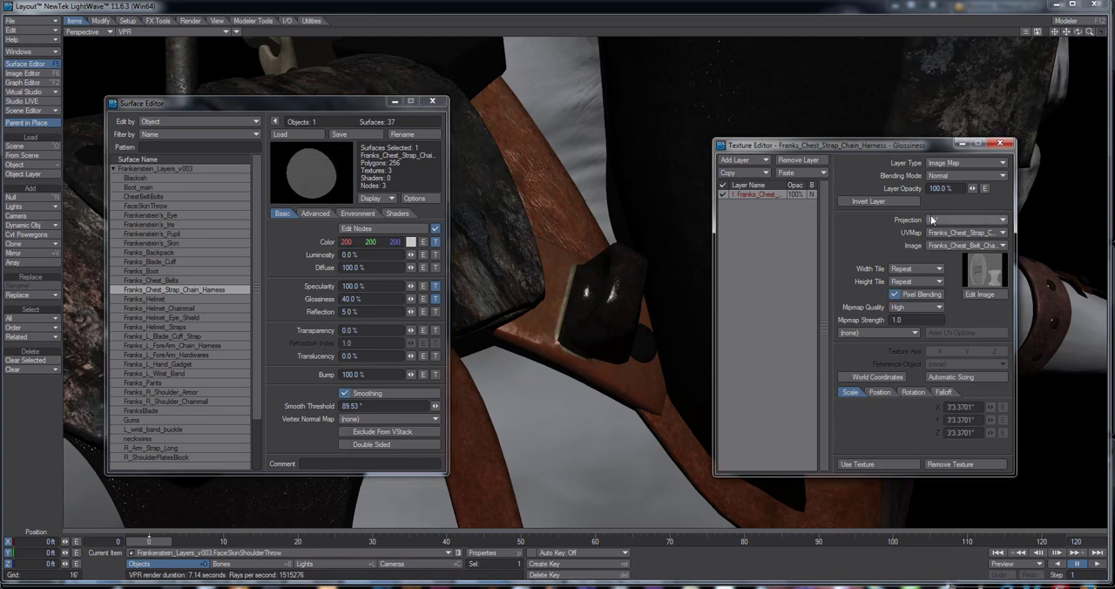
Try the Subtractive and Additive blending modes on the harness surface's Specularity texture and settle on Difference
left_click(957, 176)
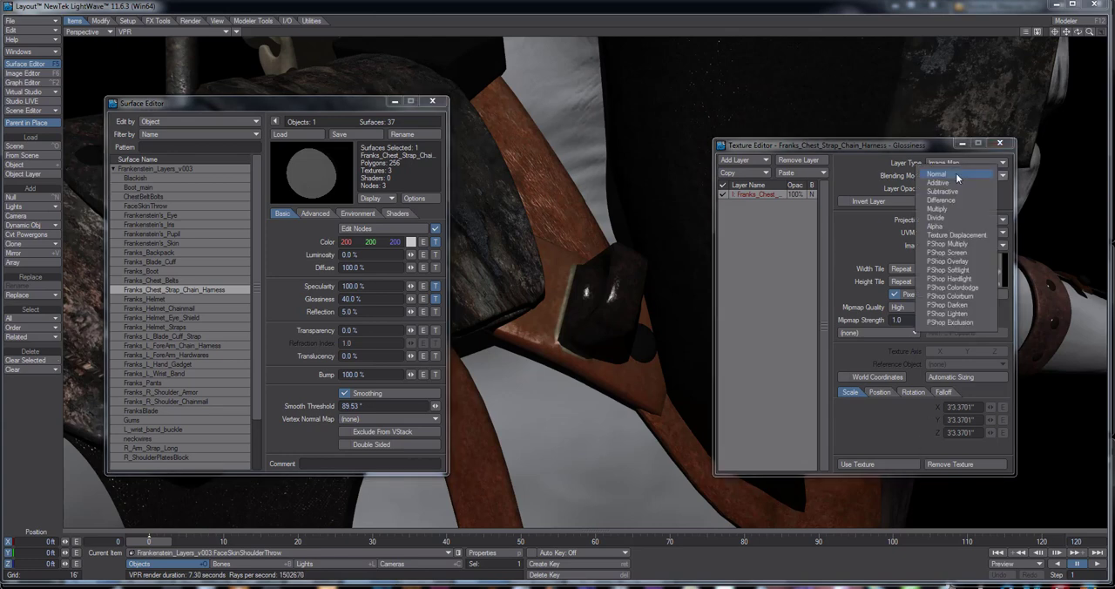
left_click(870, 230)
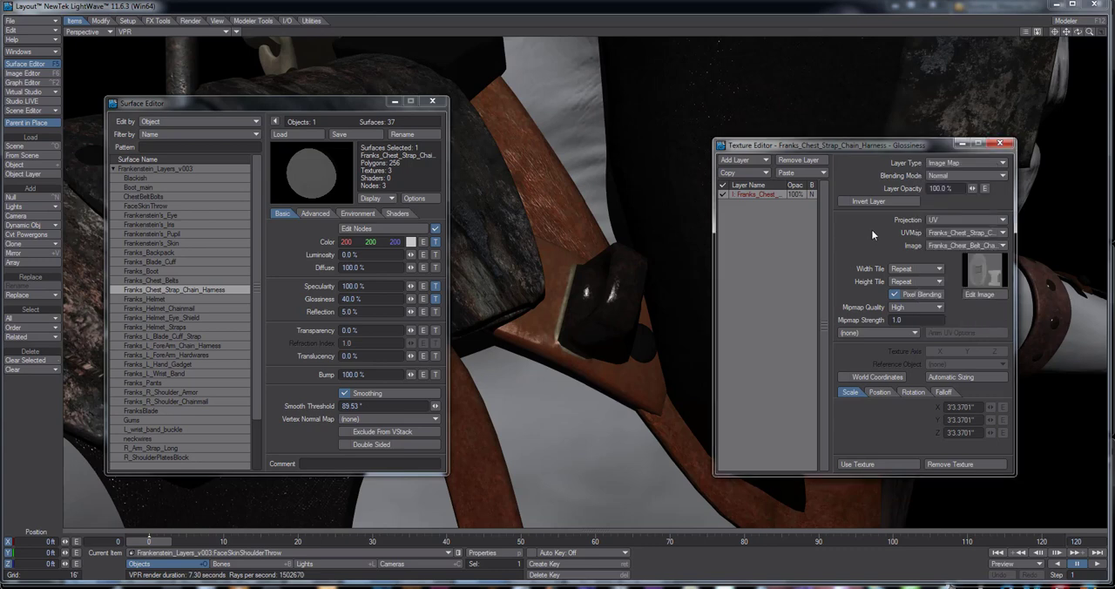
left_click(434, 286)
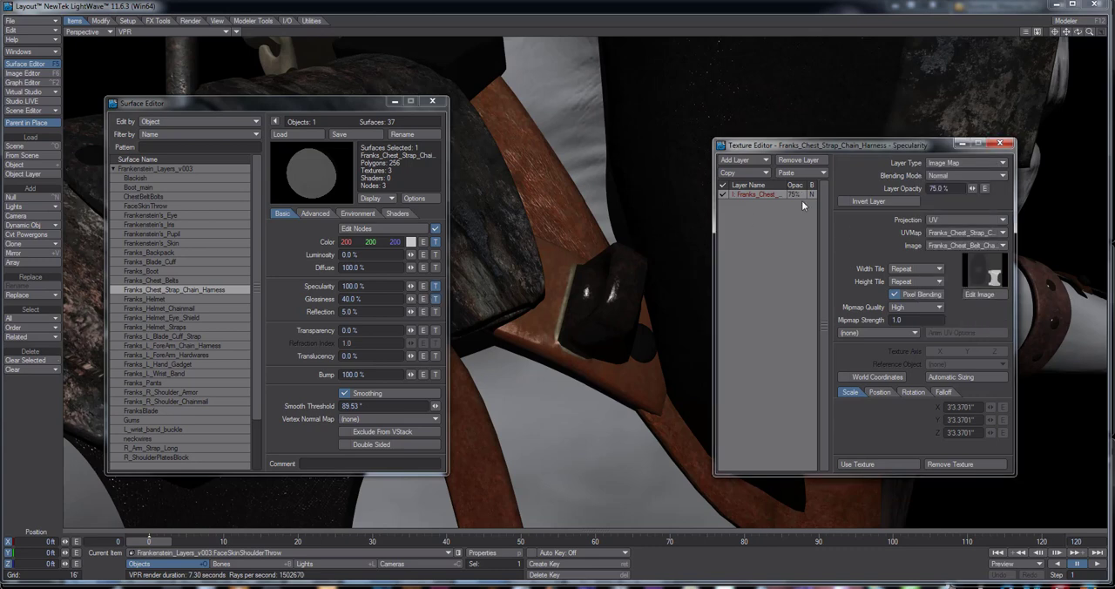
left_click(942, 176)
left_click(943, 195)
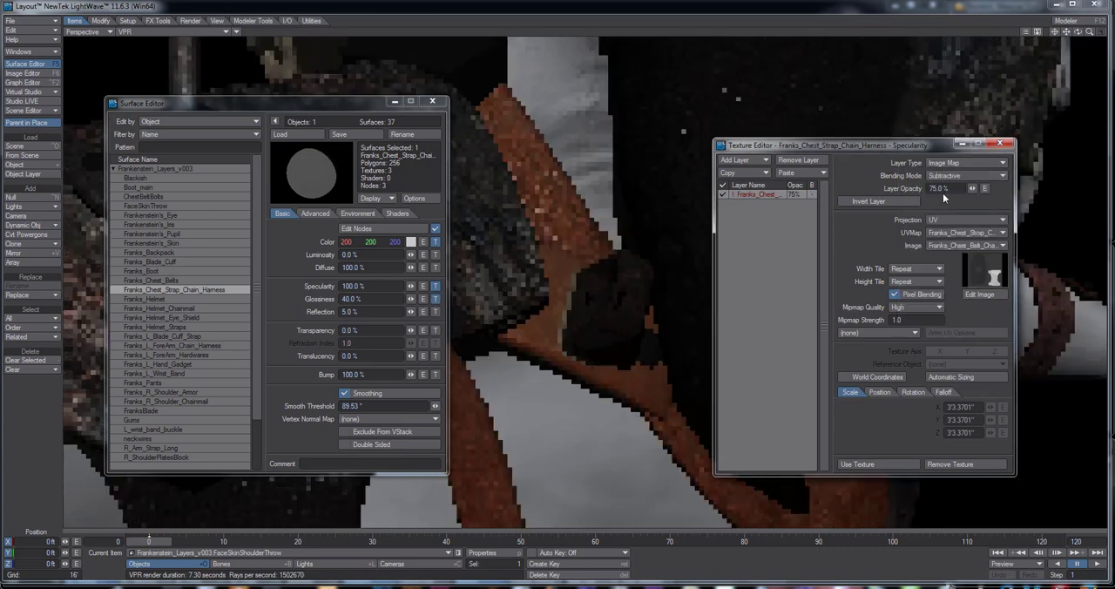
left_click(944, 175)
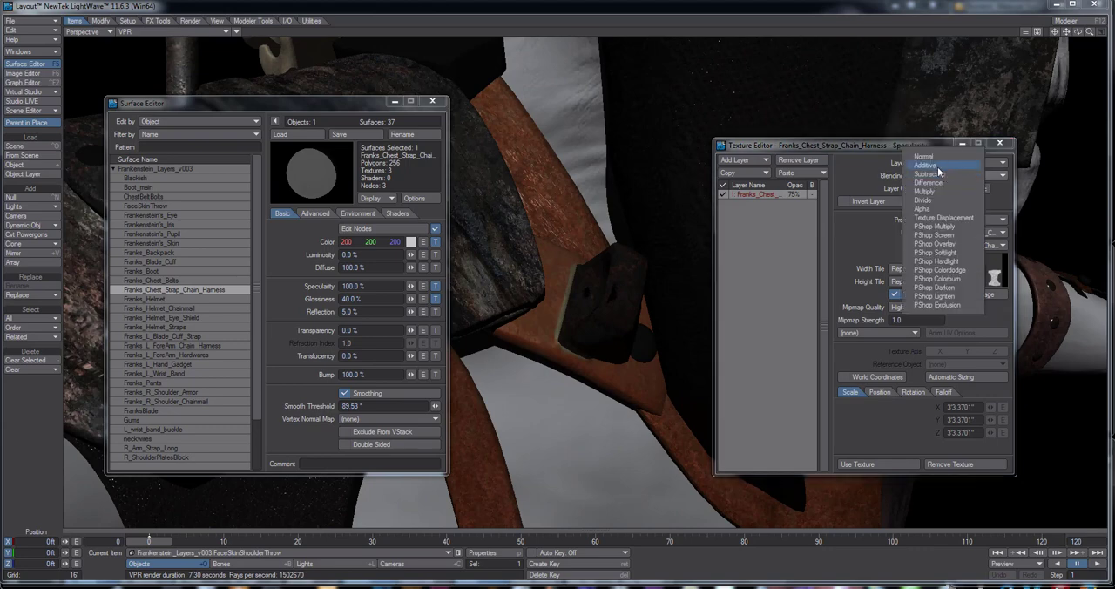
left_click(925, 164)
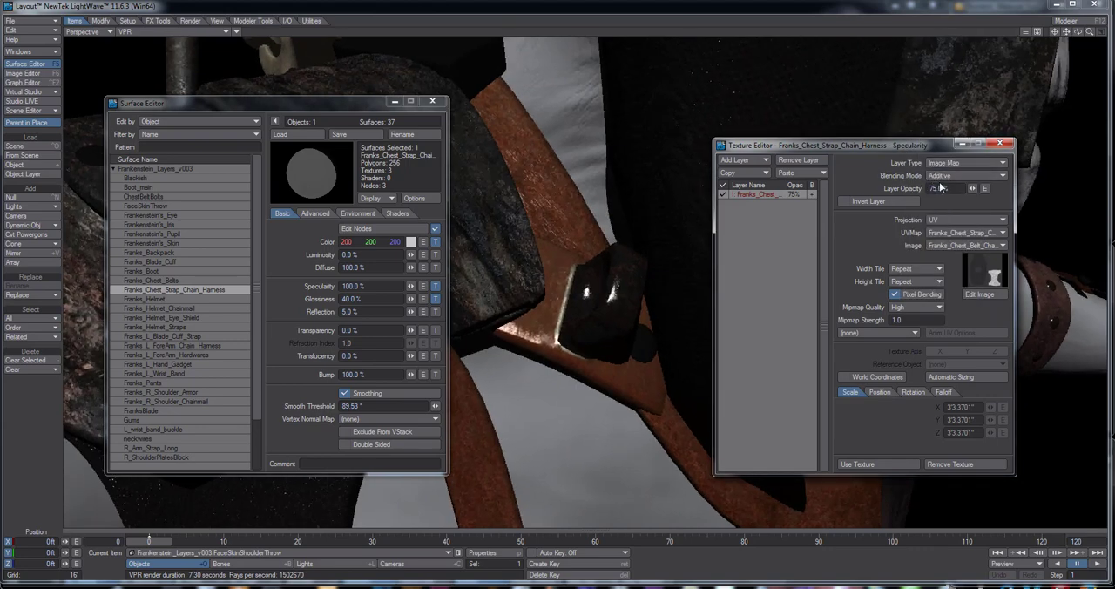
left_click(942, 177)
left_click(945, 198)
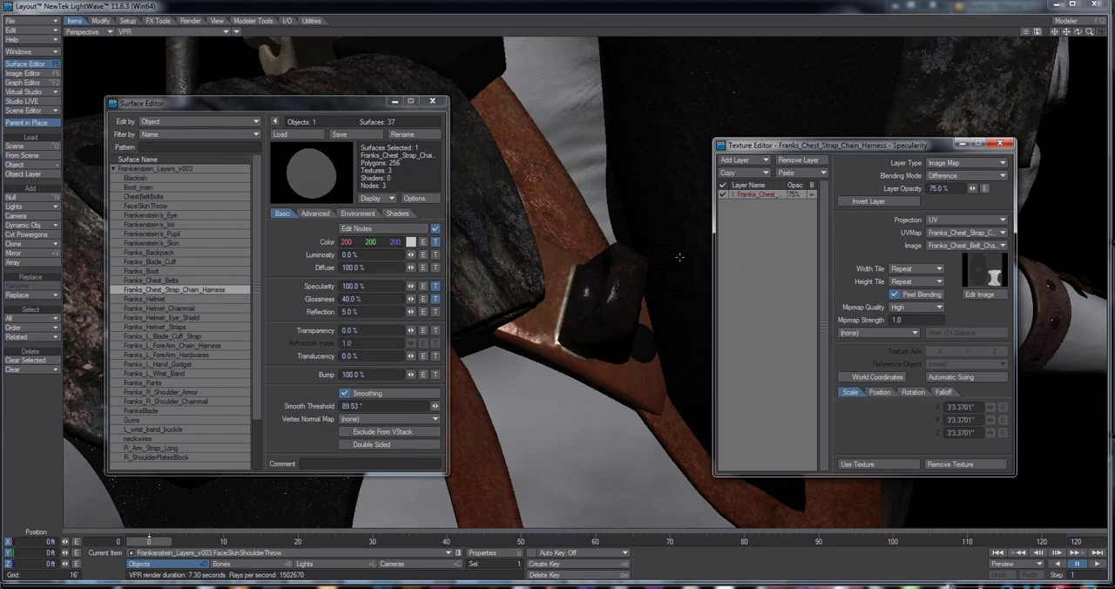
left_click_drag(1078, 32, 1054, 55)
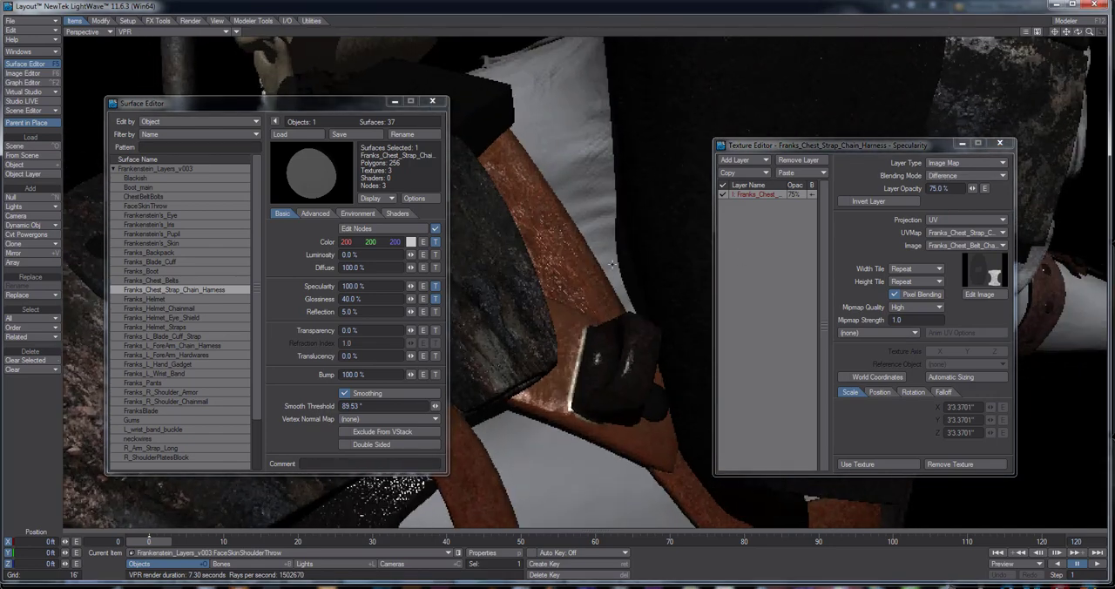
Try Multiply, Alpha, Divide and Additive blending on the harness surface's Glossiness texture, returning it to Normal
left_click(434, 298)
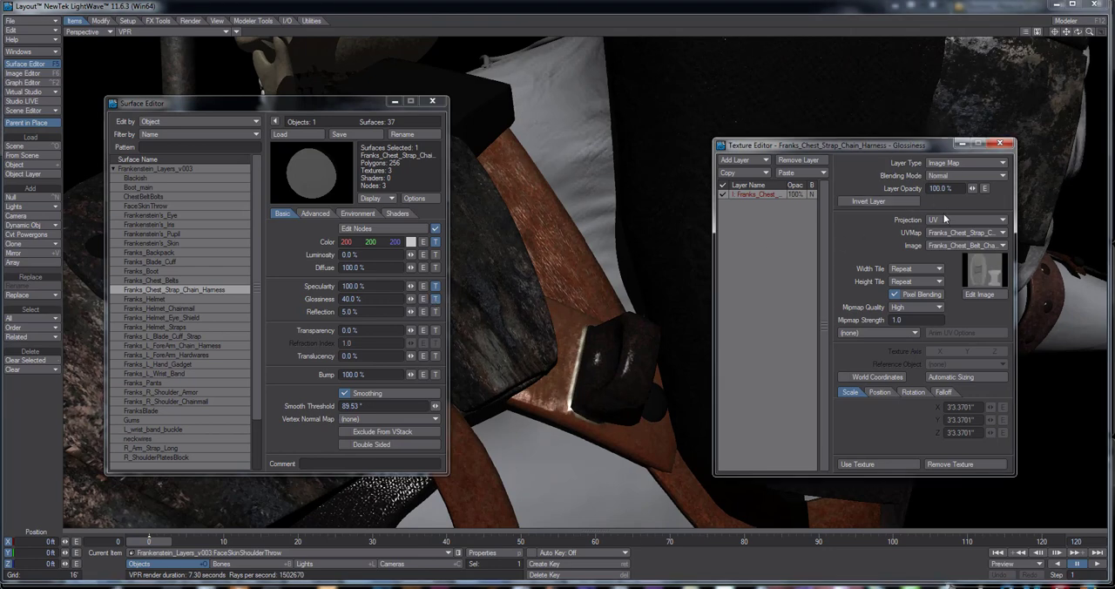
left_click(947, 175)
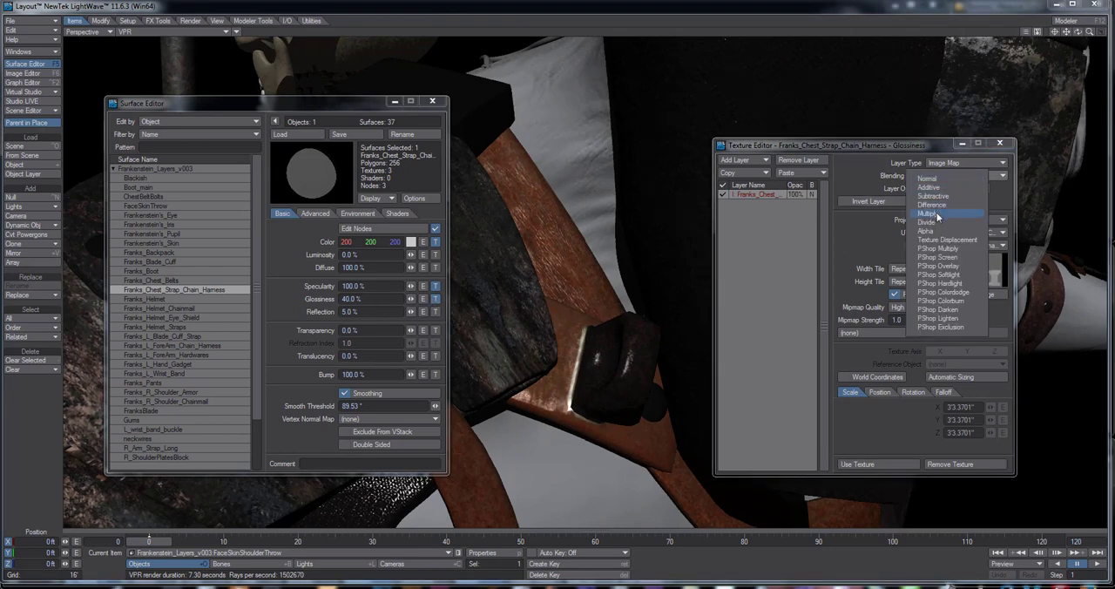
left_click(937, 213)
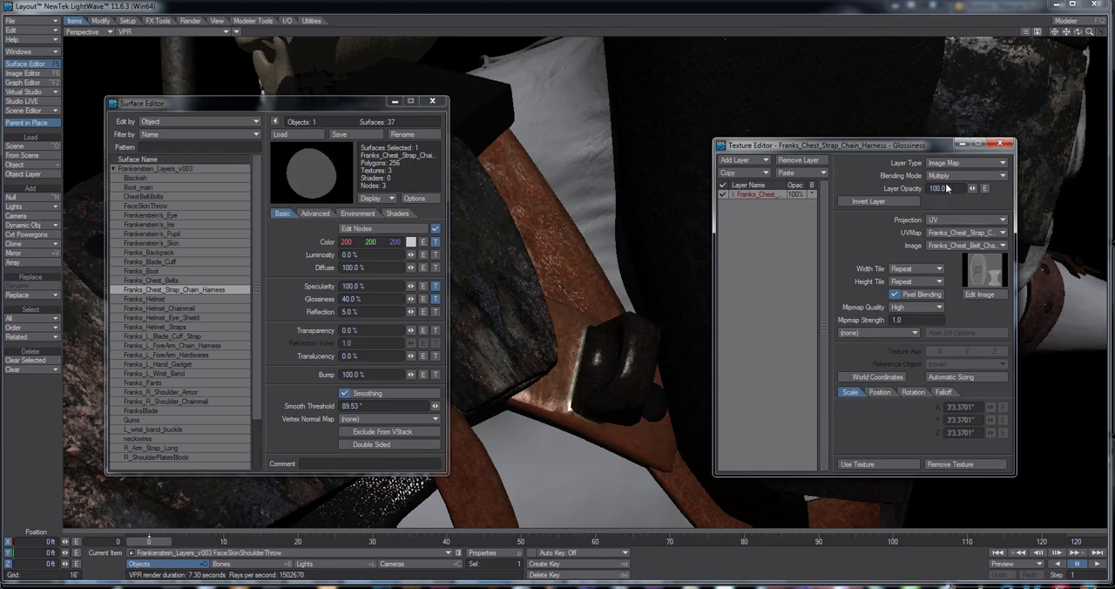
left_click(946, 179)
left_click(942, 191)
left_click(945, 176)
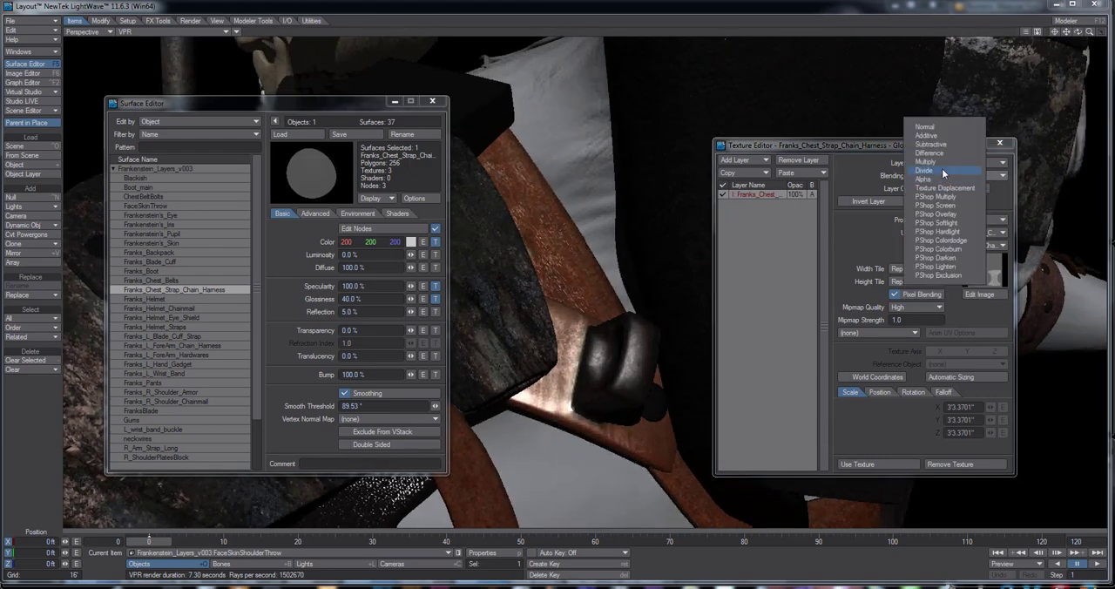
left_click(942, 168)
left_click(943, 176)
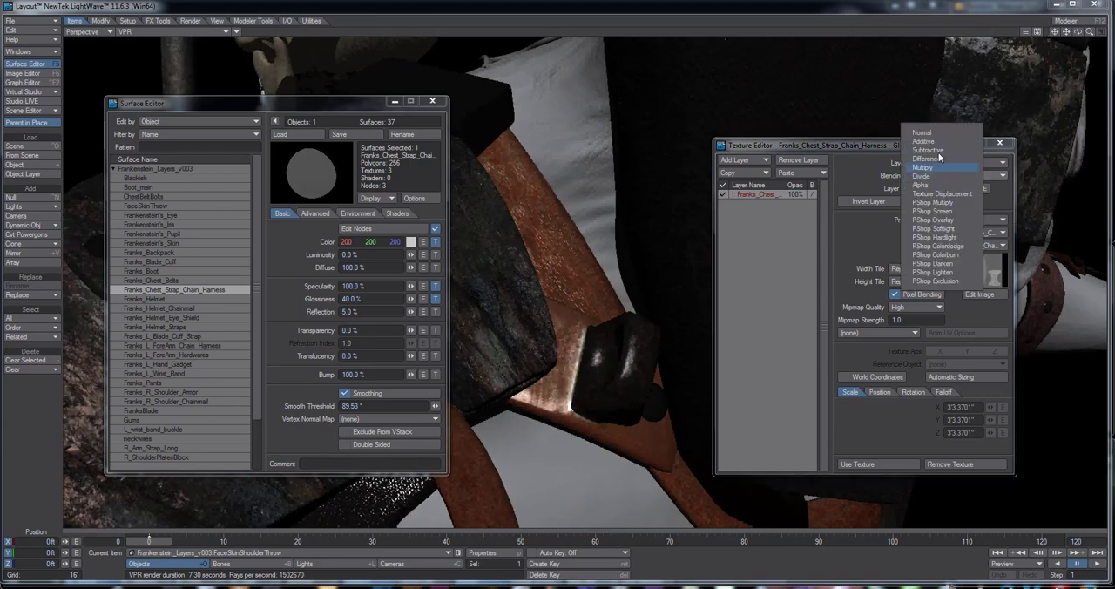
left_click(925, 142)
left_click(951, 178)
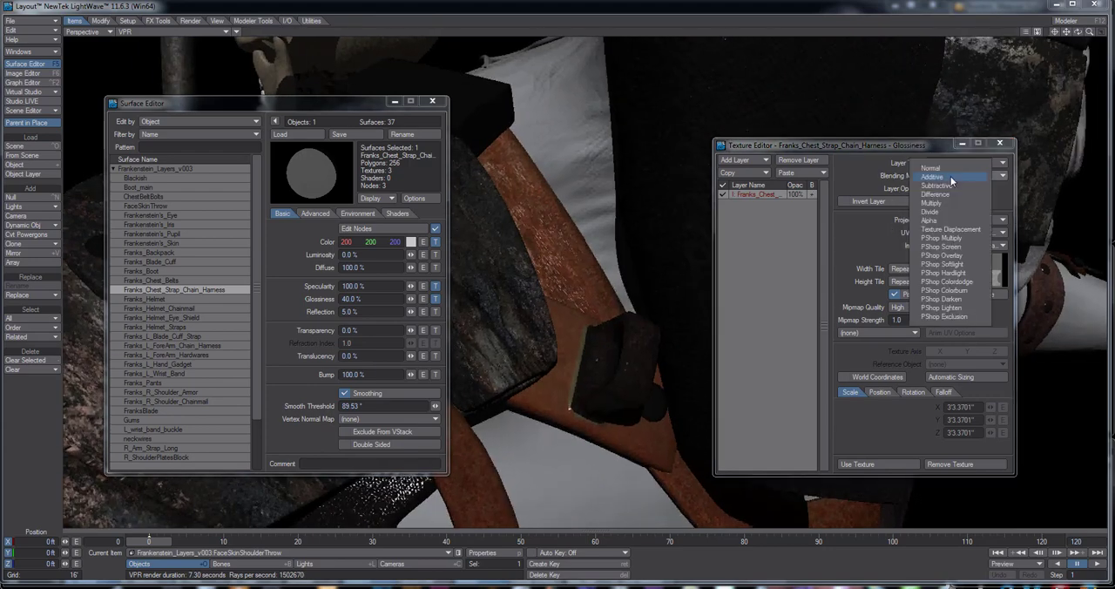
left_click(947, 168)
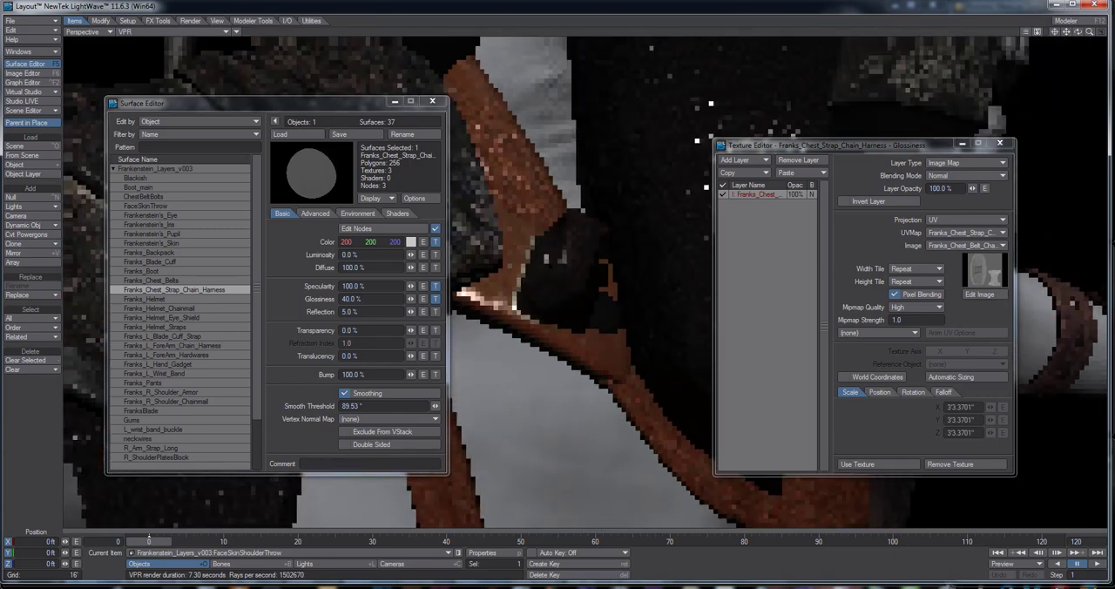
Set the harness surface's Diffuse value to 100%
left_click_drag(1078, 32, 603, 299)
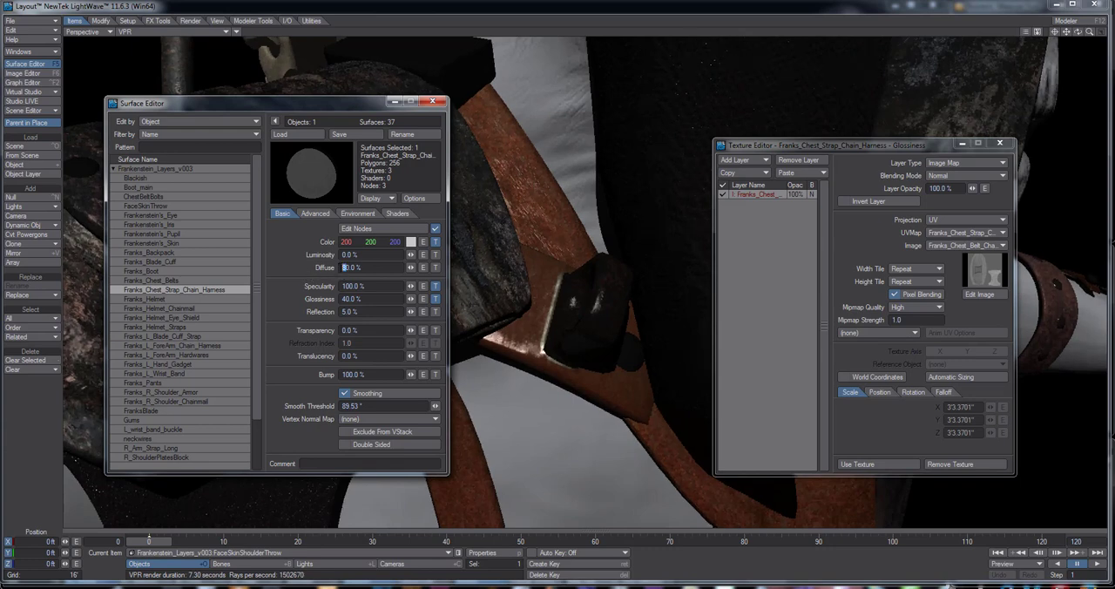
type("10")
key("Return")
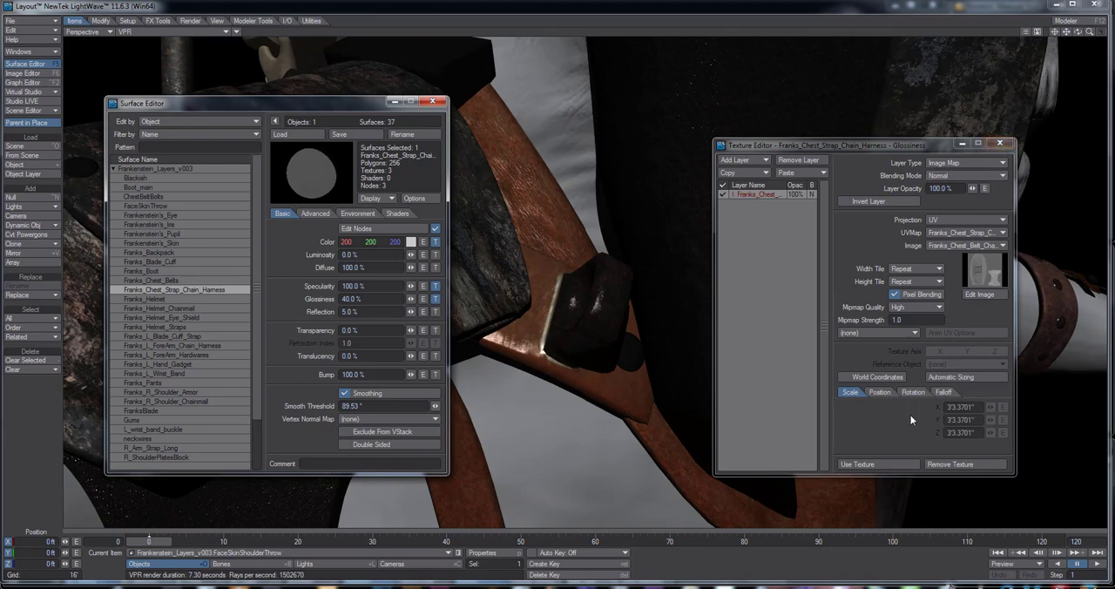
Add a Diffuse texture to the harness surface with UV projection, the Franks_Chest_Strap_Chain_Harness_UVs map and the image Franks_Chest_Belt_Chain_Harness_Albedo.jpg
left_click(879, 463)
left_click(435, 267)
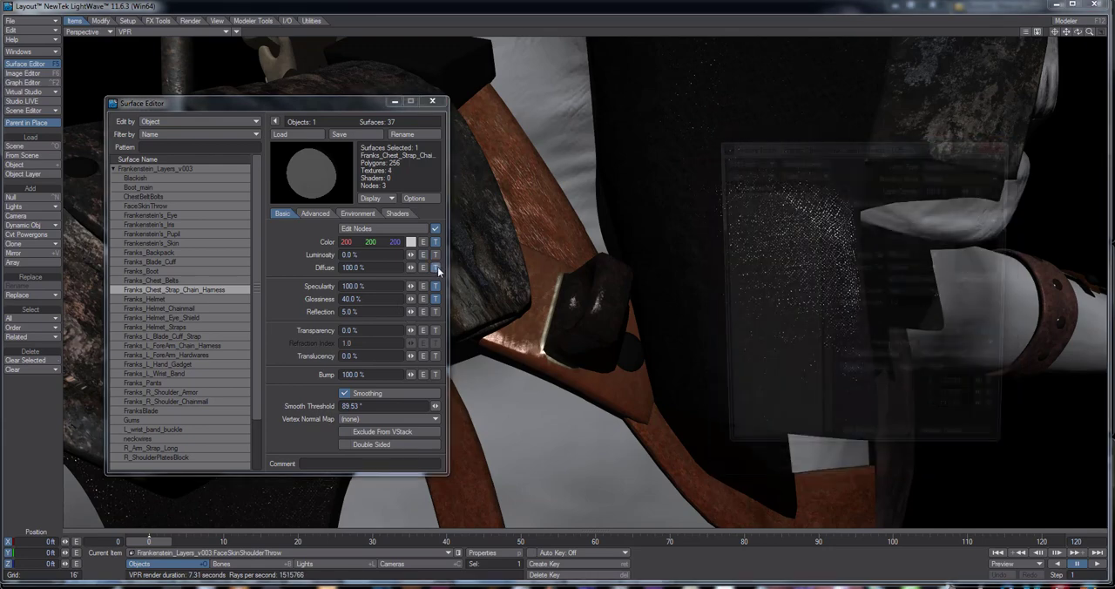
left_click(948, 221)
left_click(942, 263)
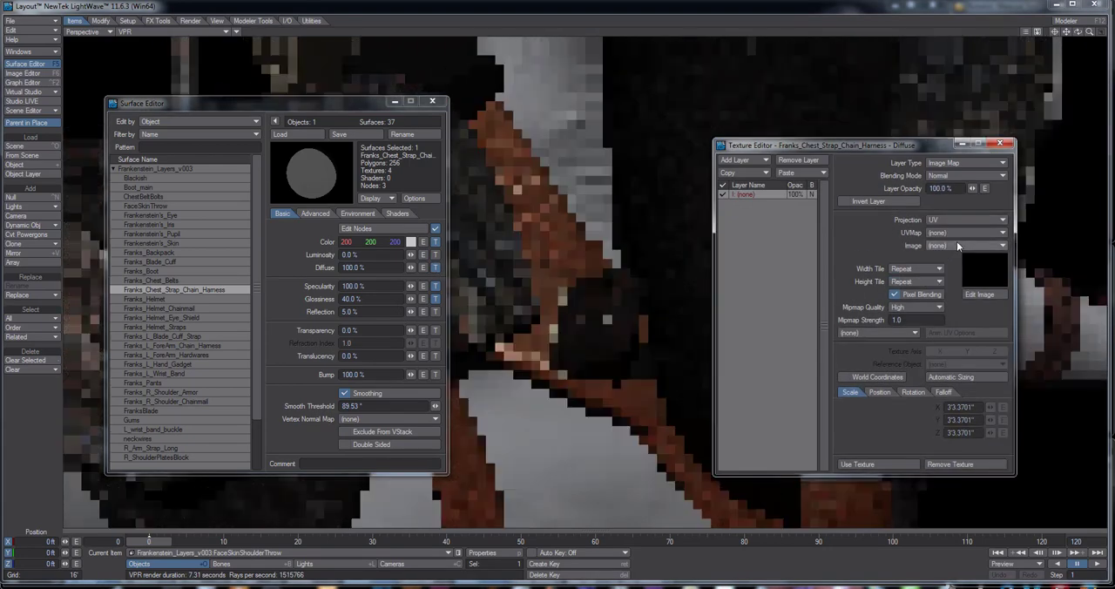
left_click(954, 240)
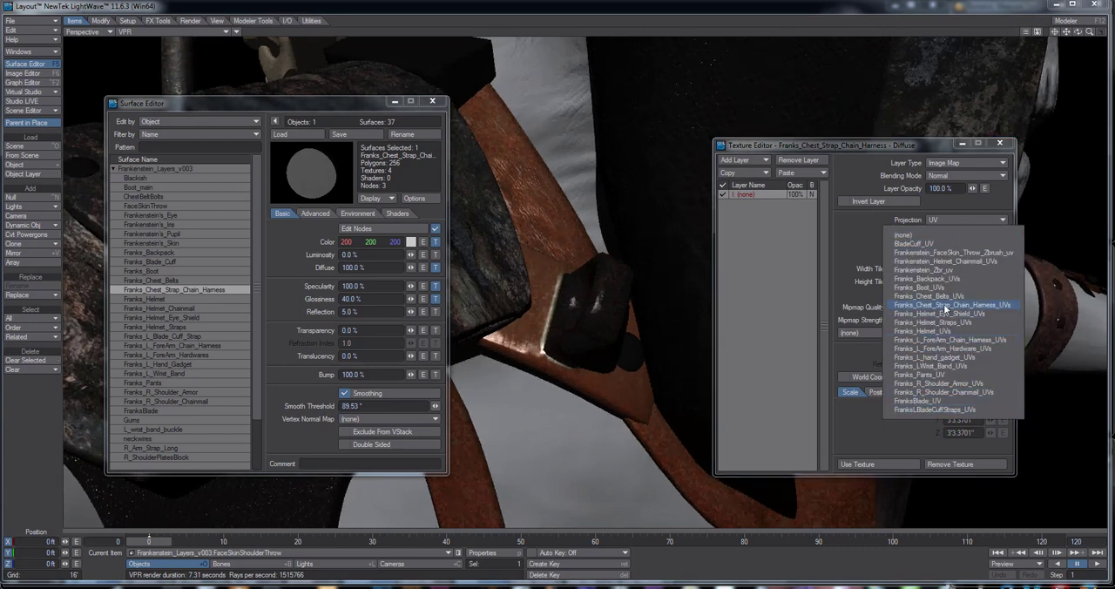
left_click(945, 306)
left_click(955, 248)
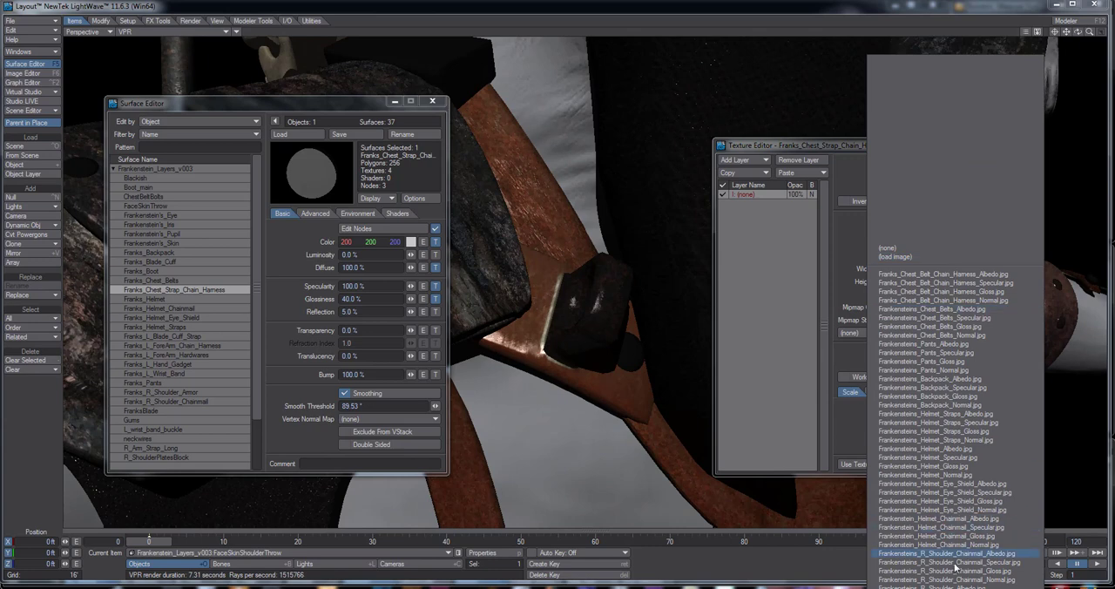
scroll(956, 568, "down", 10)
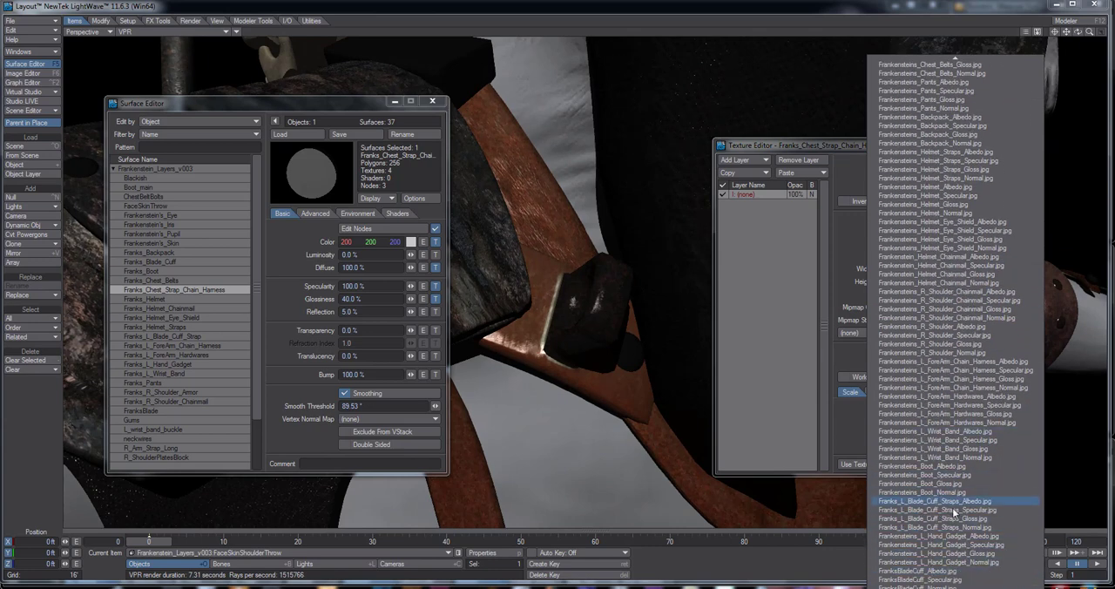
scroll(956, 570, "down", 3)
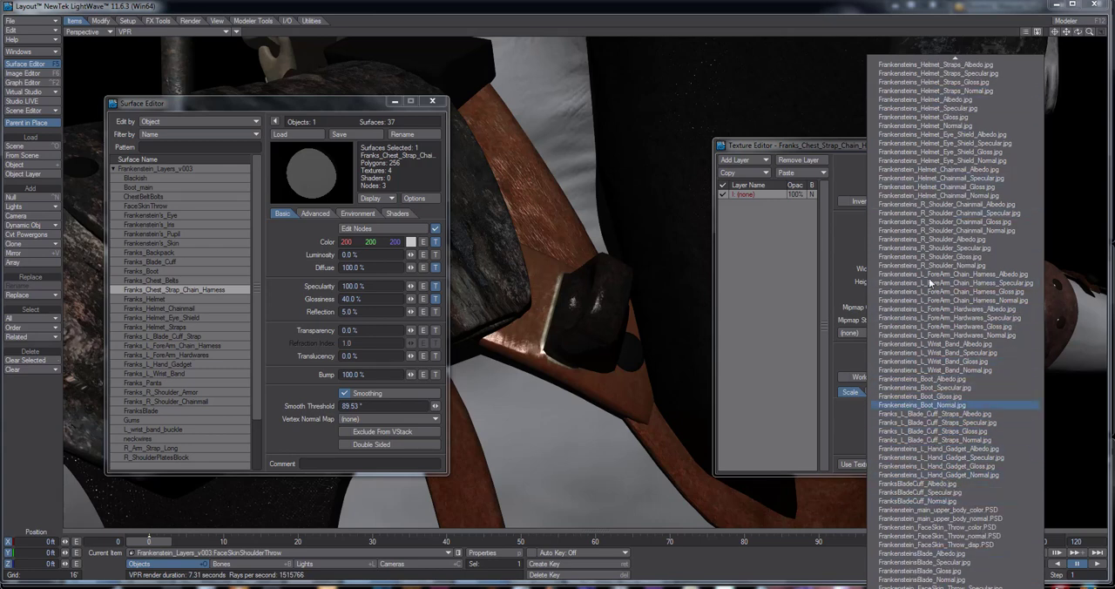
mouse_move(939, 48)
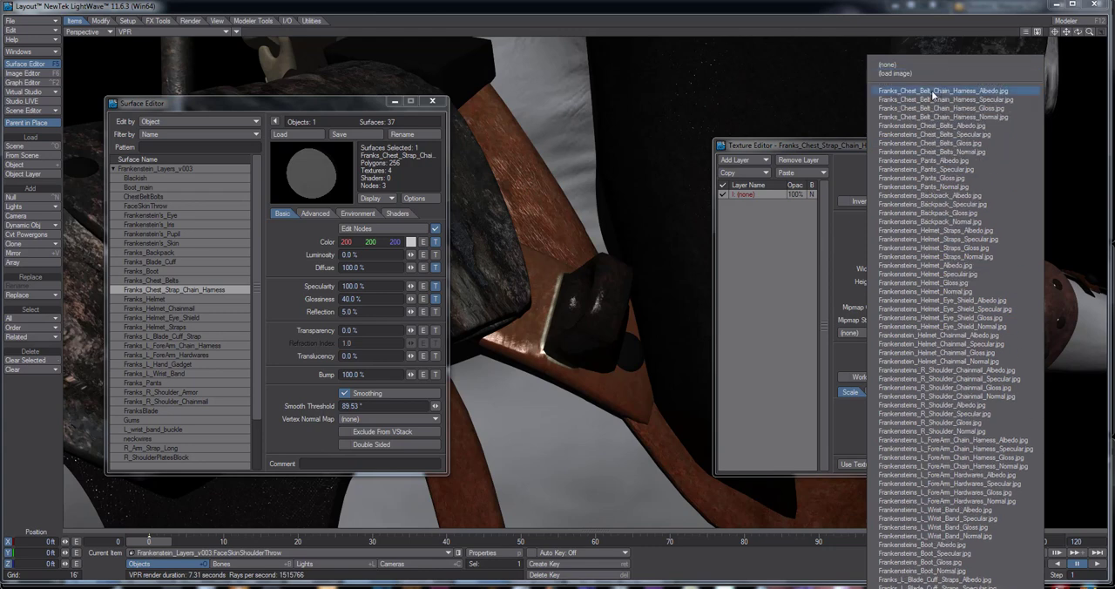
left_click(933, 92)
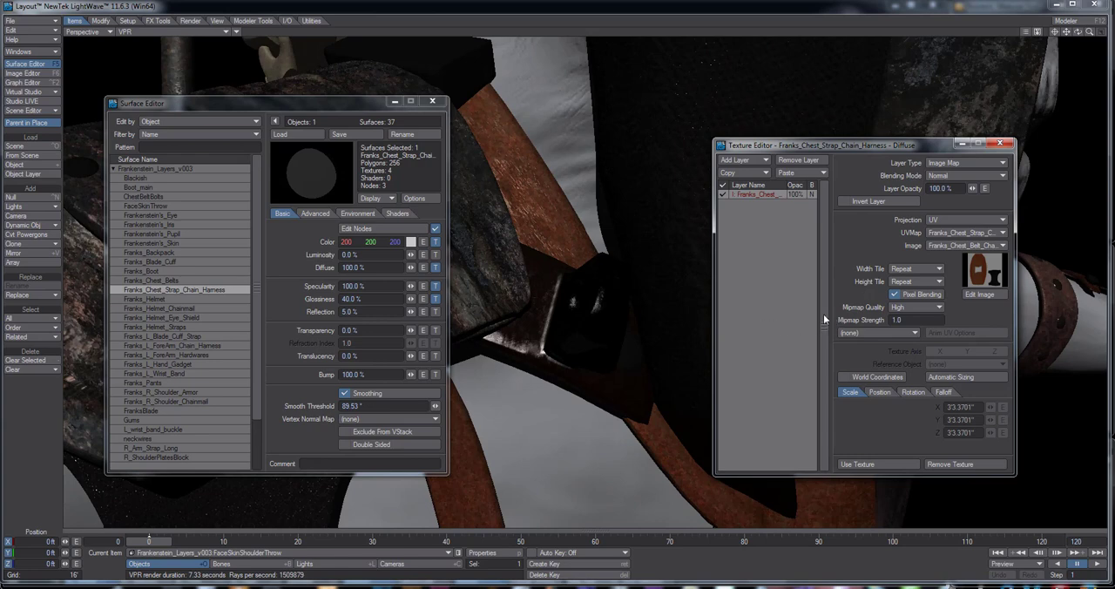
Try an inverted layer, Subtractive blending, and Difference blending at 50% opacity on the Diffuse texture, and remove the texture
left_click(855, 202)
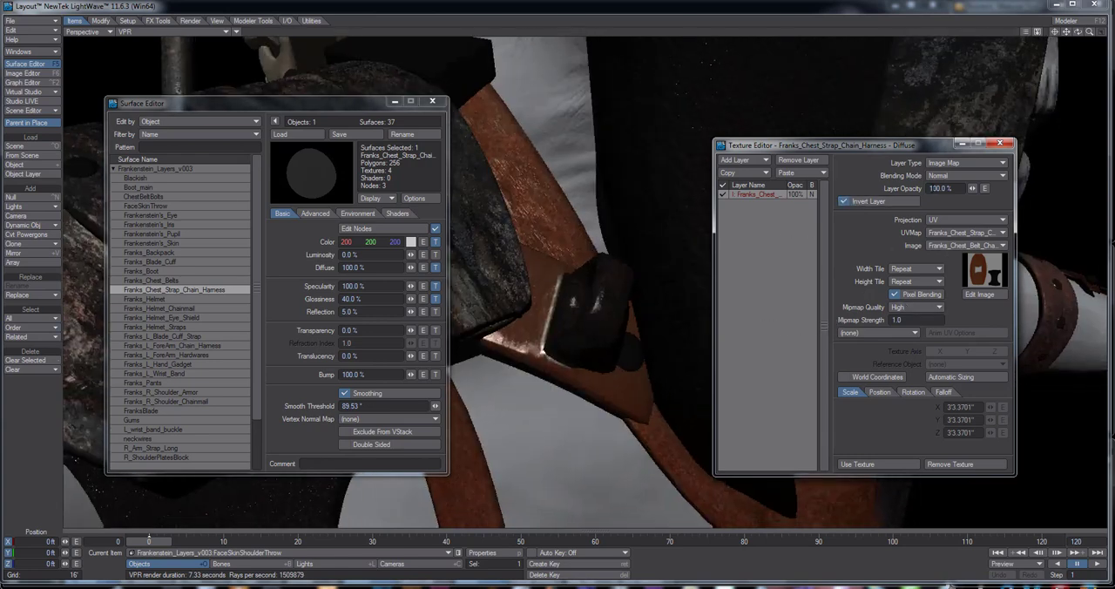
left_click(934, 176)
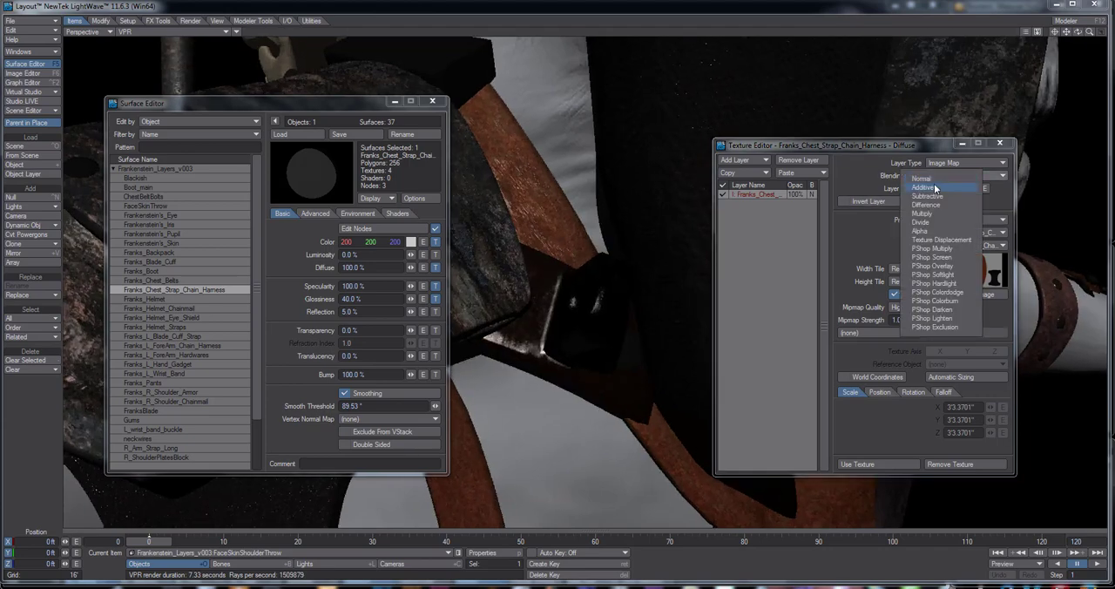
left_click(931, 195)
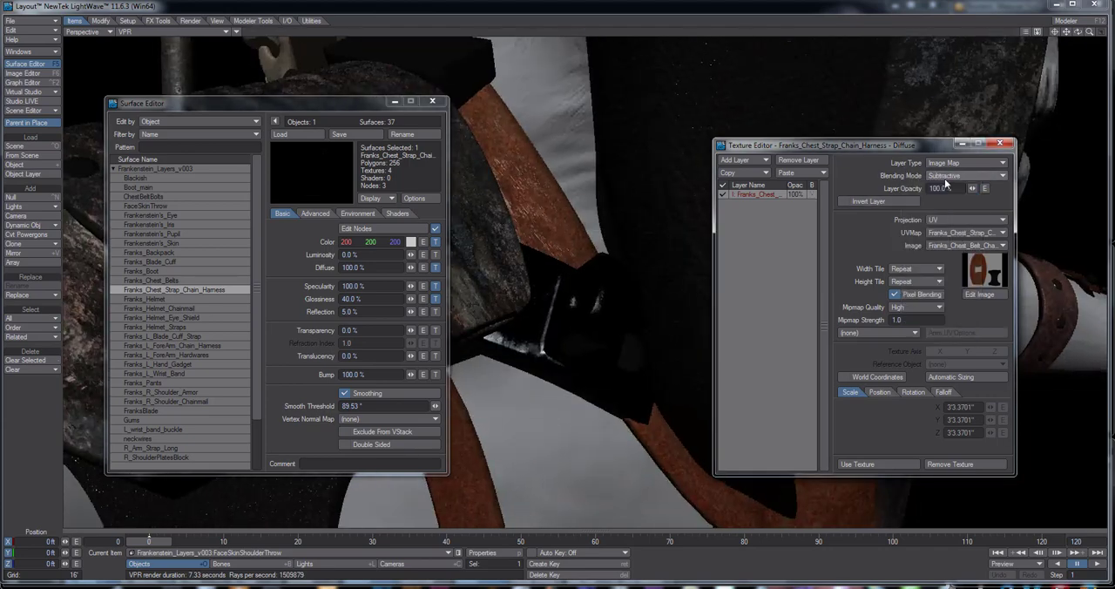
left_click(941, 177)
left_click(930, 188)
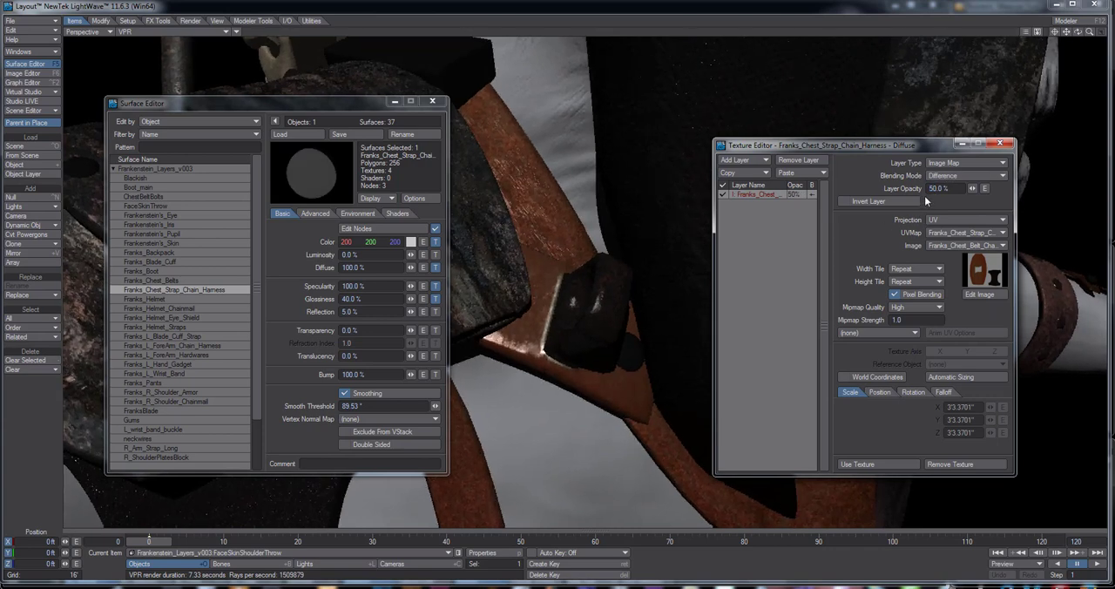
left_click(958, 464)
Close the Surface Editor and set the scene's backdrop color to grey with red, green and blue at 127
mouse_move(627, 296)
left_mouse_down("alt")
mouse_move(722, 270)
mouse_move(705, 252)
mouse_move(623, 277)
left_mouse_up("alt")
left_click(432, 101)
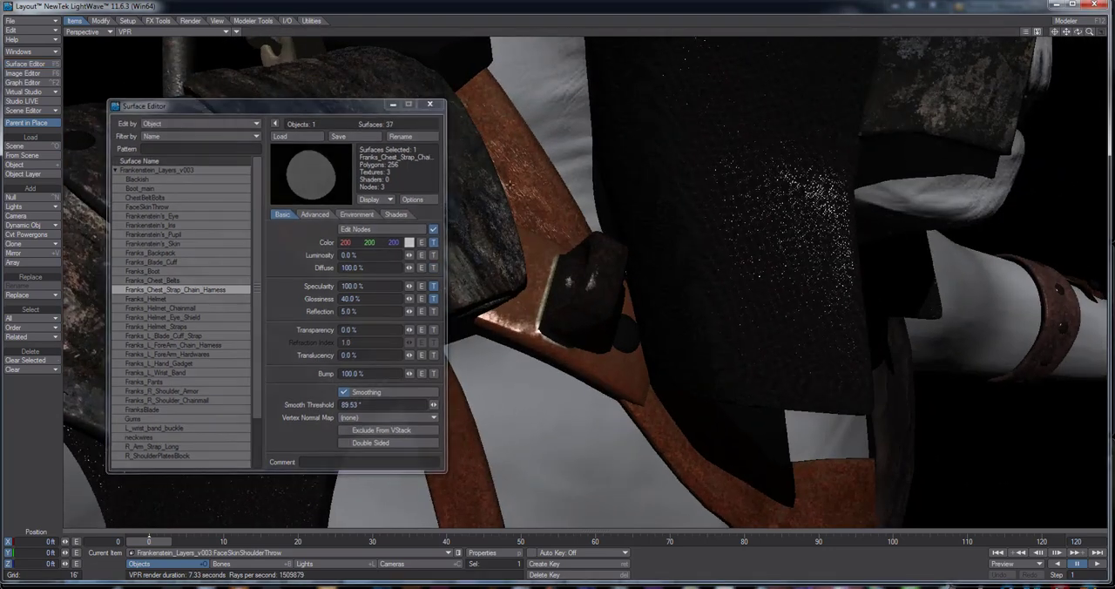
left_click(50, 53)
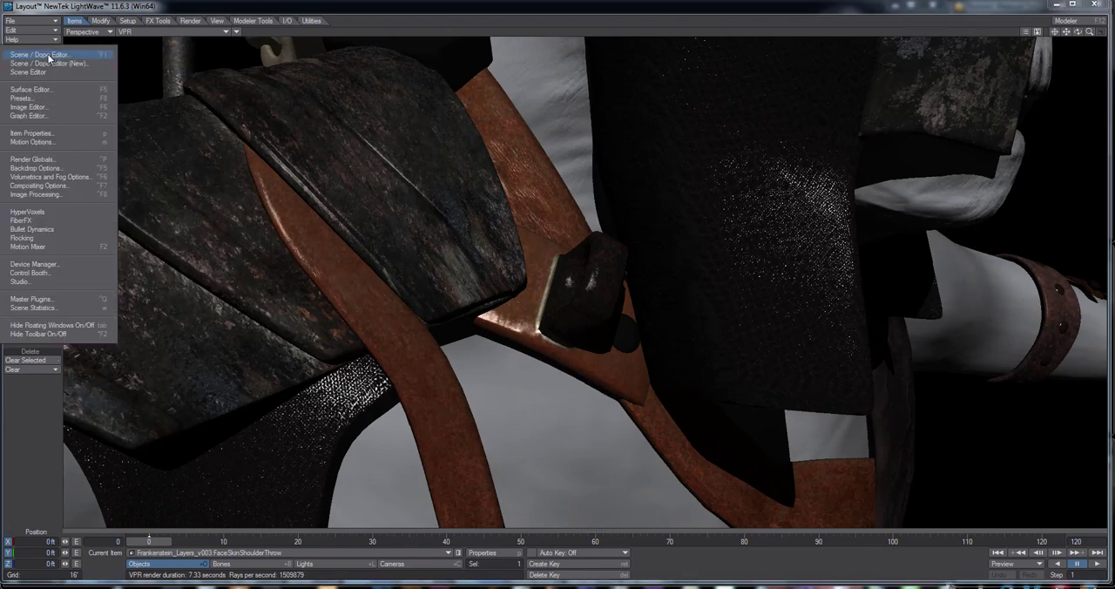
left_click(35, 168)
left_click(1032, 89)
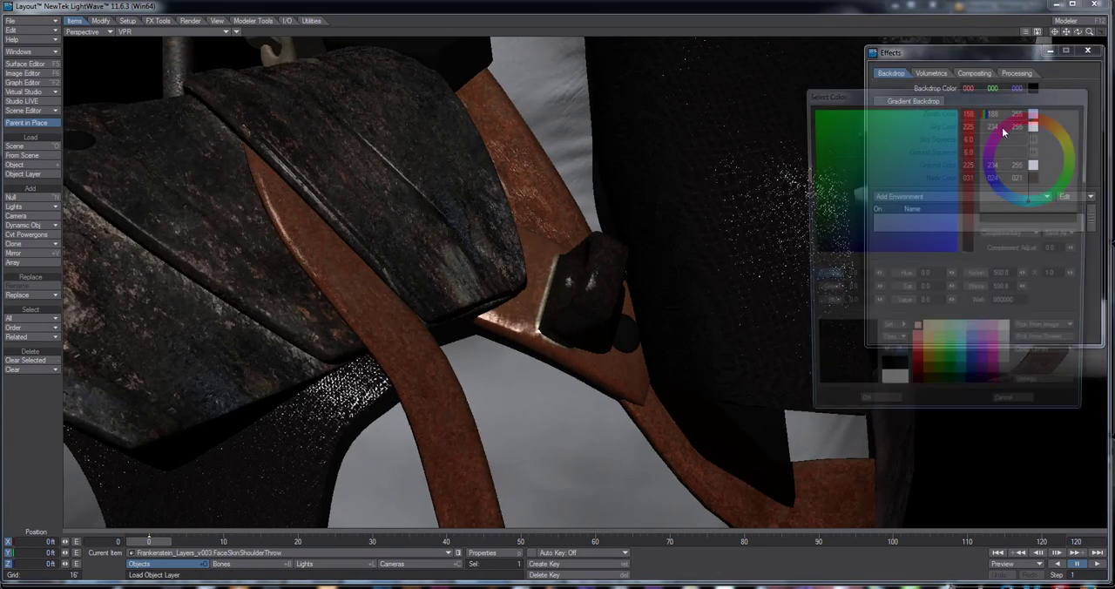
left_click(1012, 370)
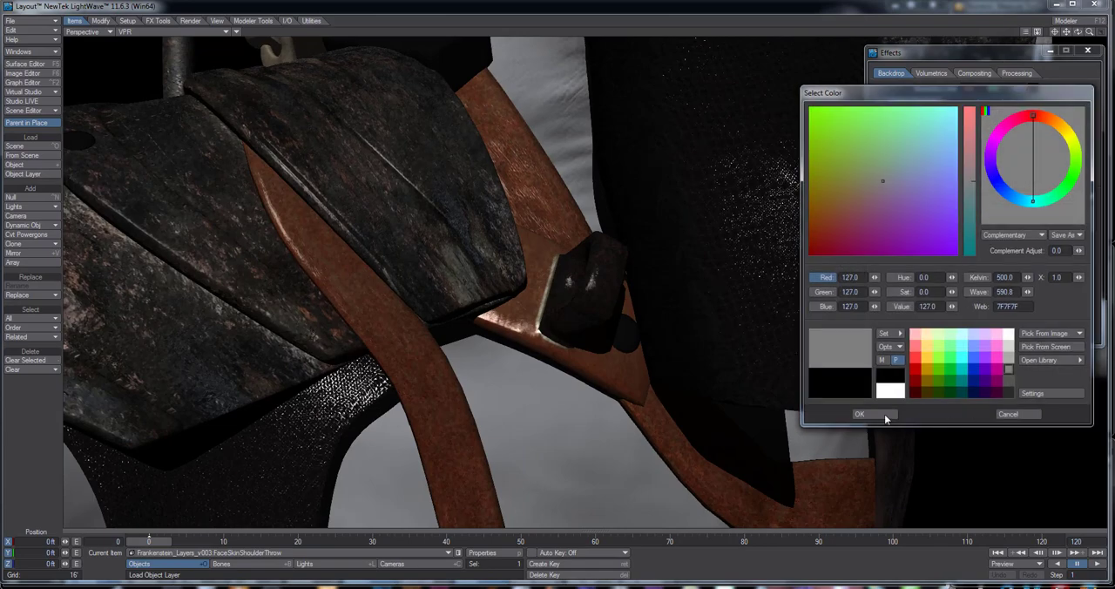
left_click(884, 414)
left_click_drag(666, 235, 353, 309, "alt")
scroll(613, 263, "down", 3)
scroll(613, 263, "down", 3)
left_click(1086, 52)
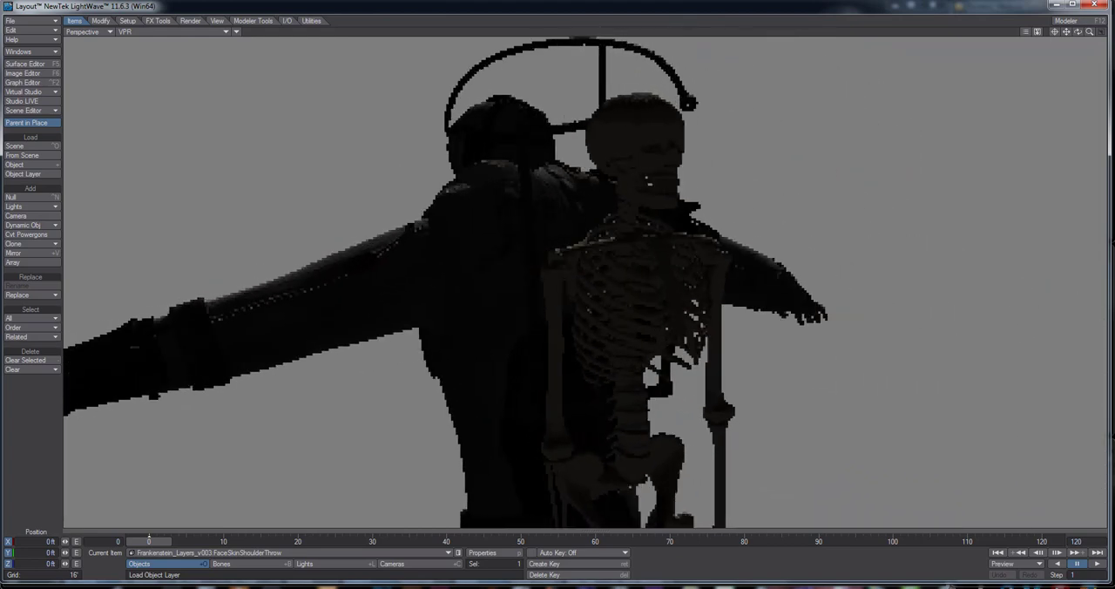
Rotate the scene light to a heading of 46.70° and a pitch of 29.60° so it illuminates the character from the front
left_click(316, 564)
key("y")
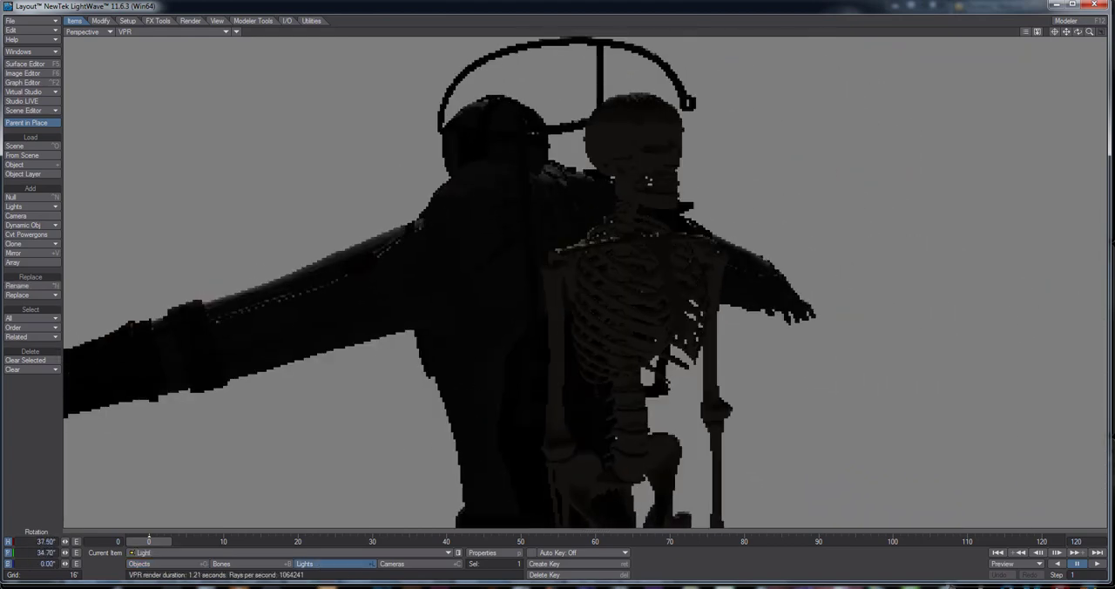
left_click_drag(423, 217, 596, 238)
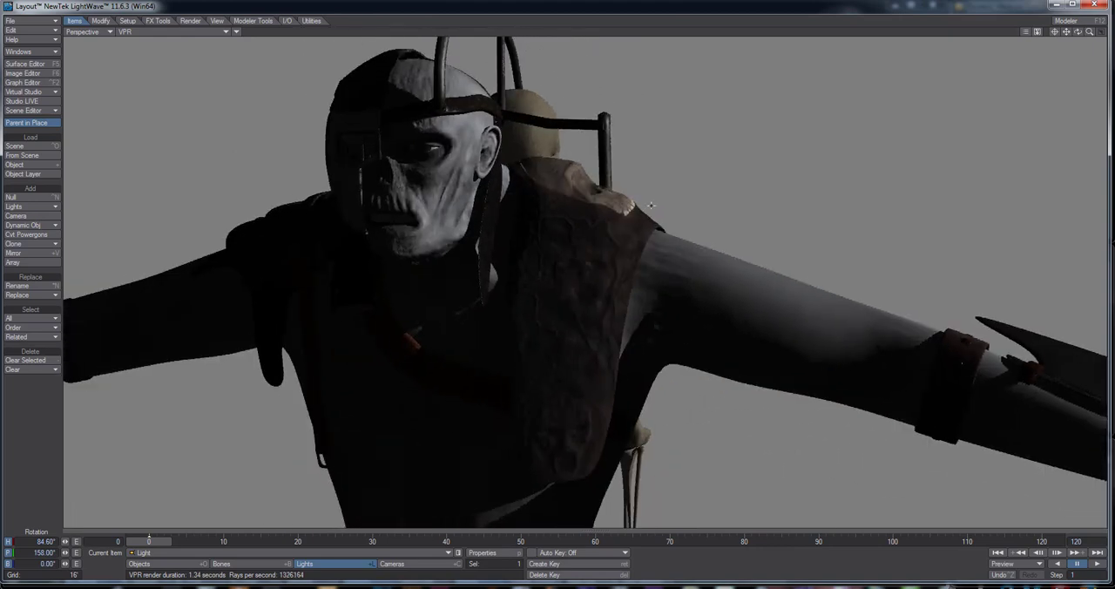
left_click_drag(650, 205, 284, 455, "alt")
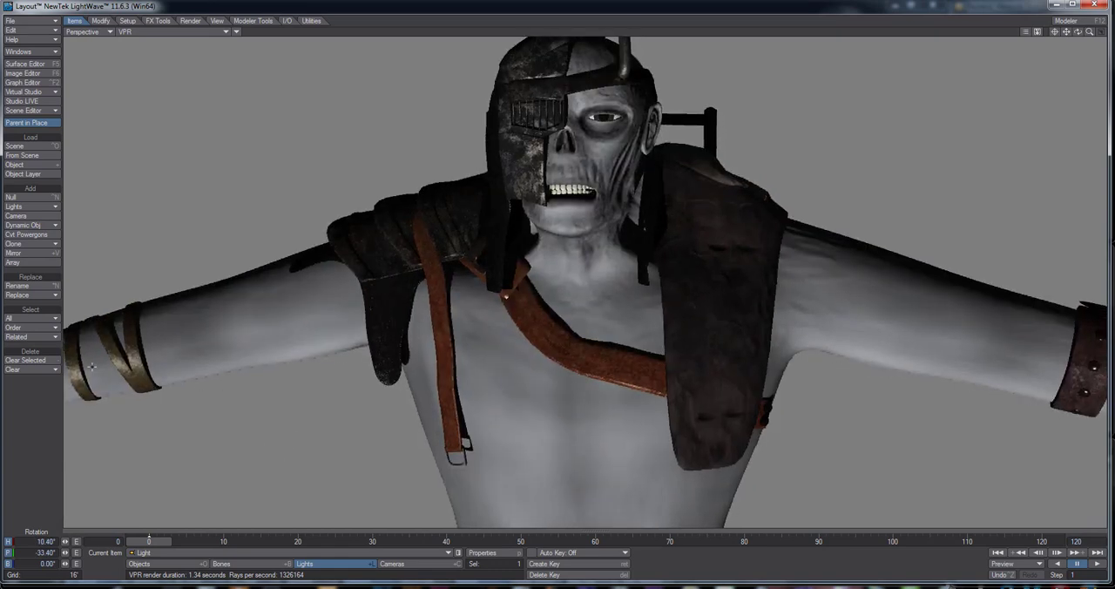
left_click_drag(405, 372, 357, 289)
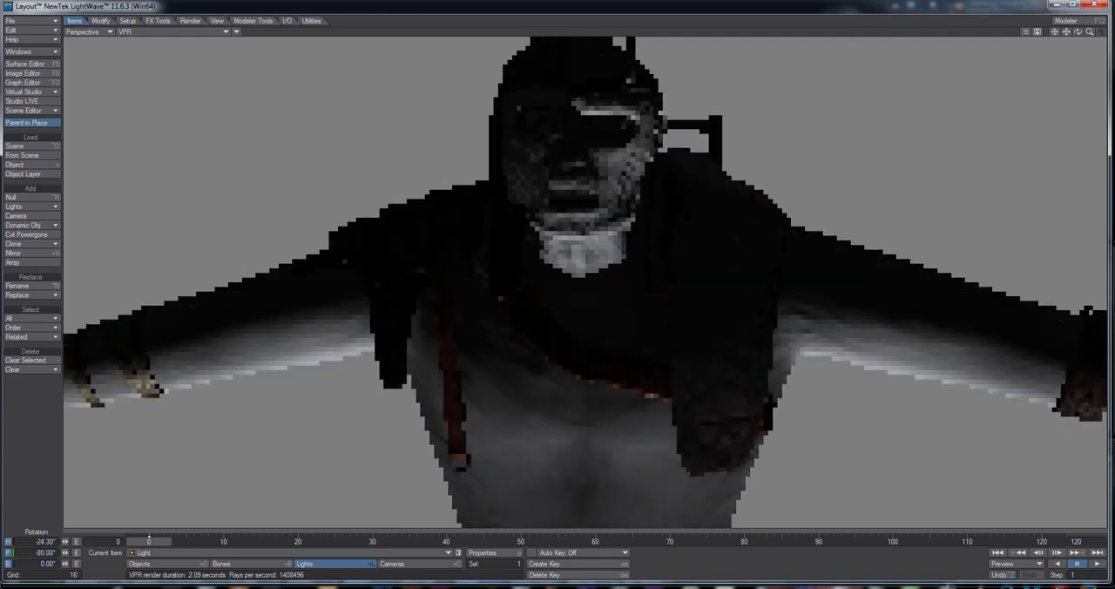
left_click_drag(514, 357, 601, 417)
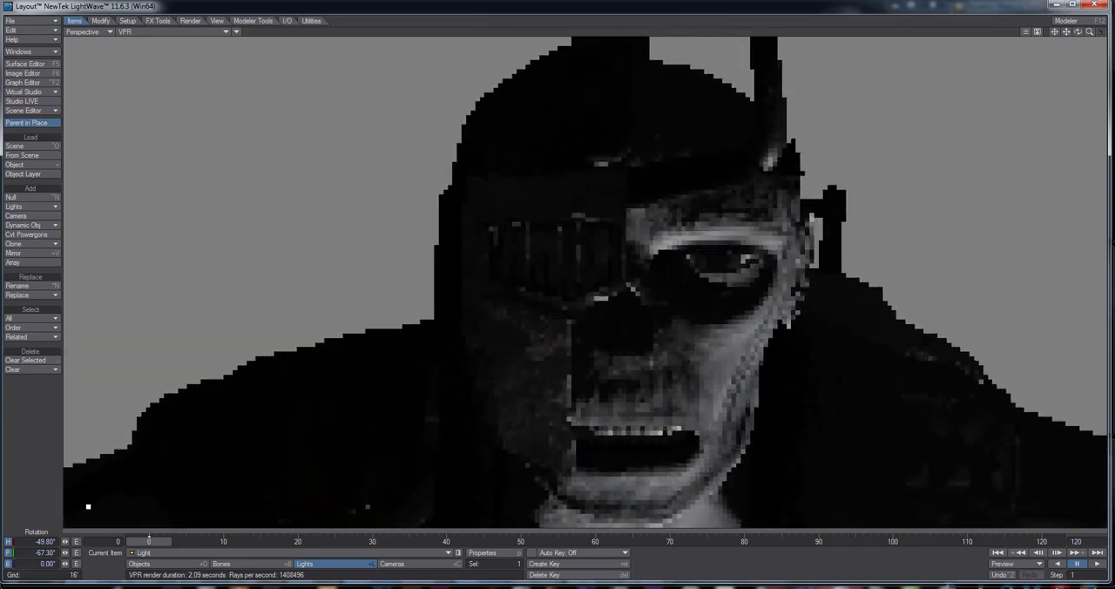
left_click_drag(762, 319, 750, 322, "alt")
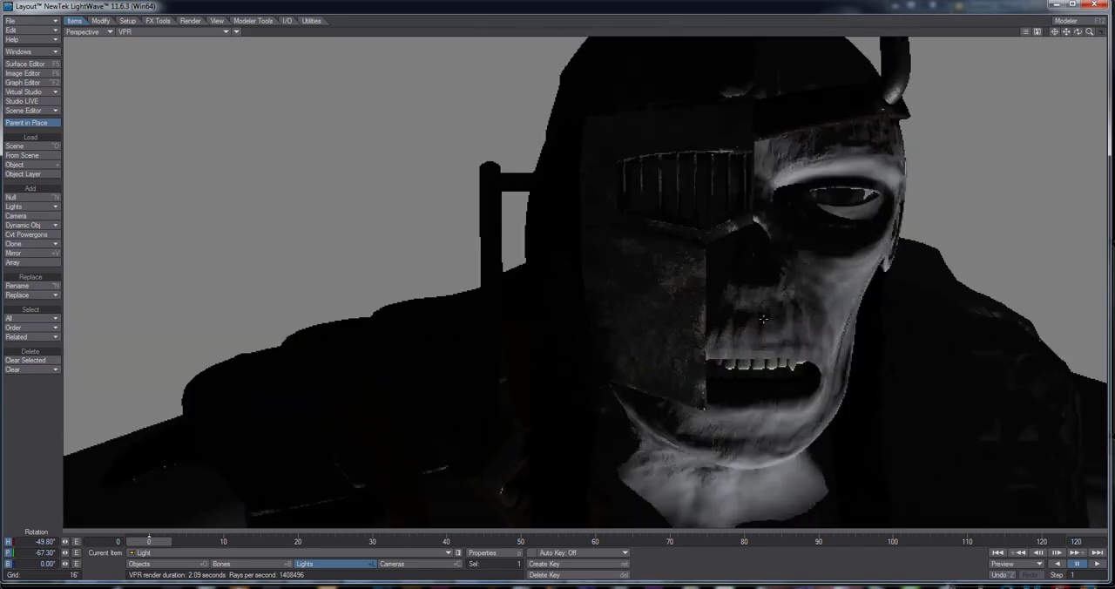
left_click_drag(488, 319, 601, 432)
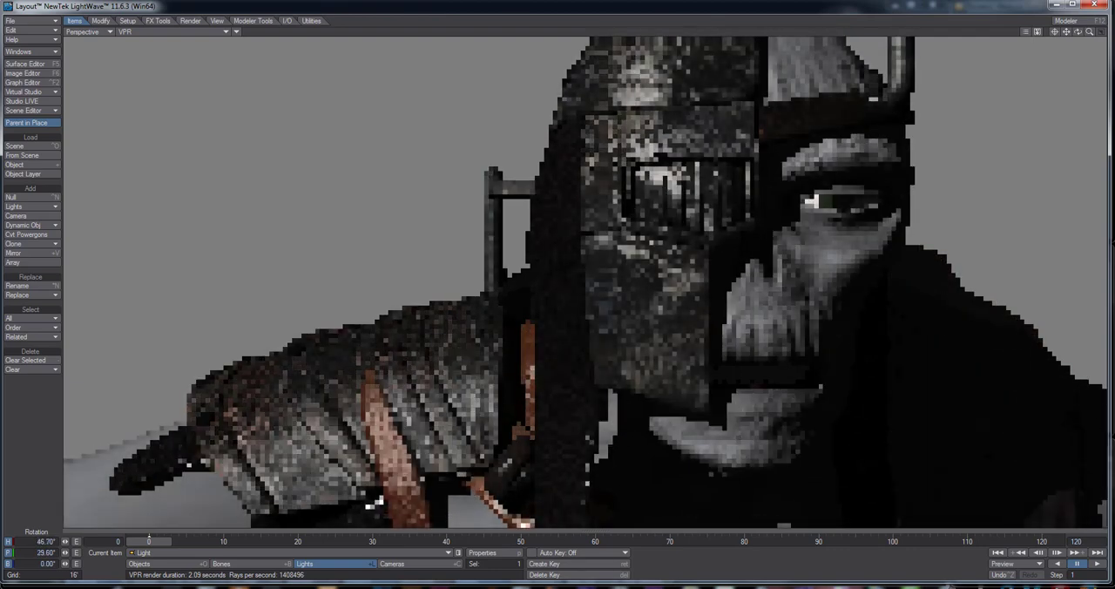
Examine the character's shoulder armor, mask and leather chest straps in the VPR render, both close up and across the whole upper body
scroll(455, 130, "down", 6)
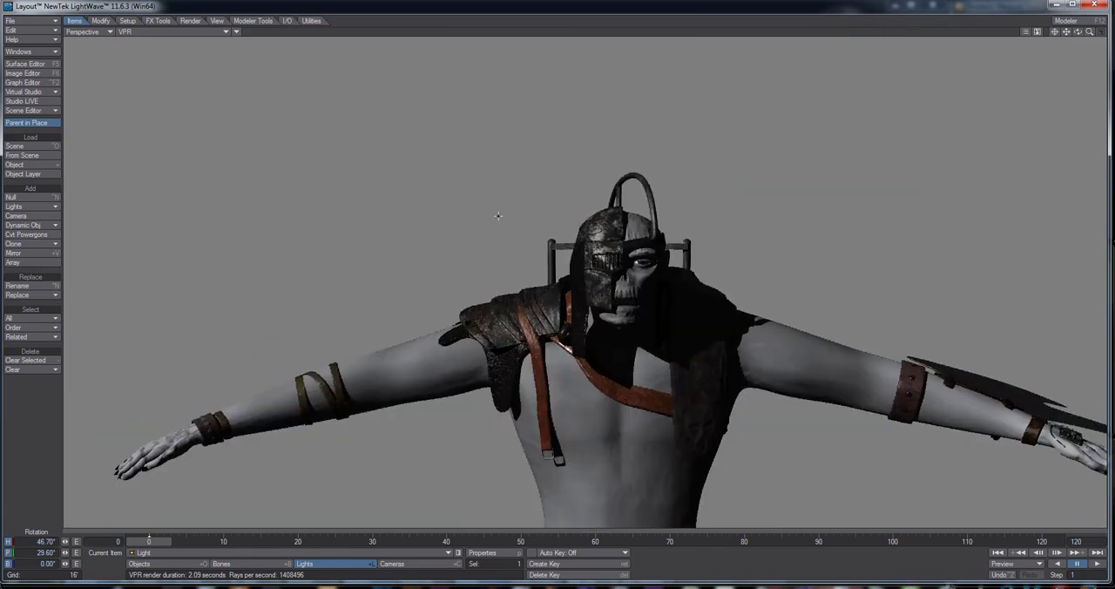
scroll(503, 215, "up", 10)
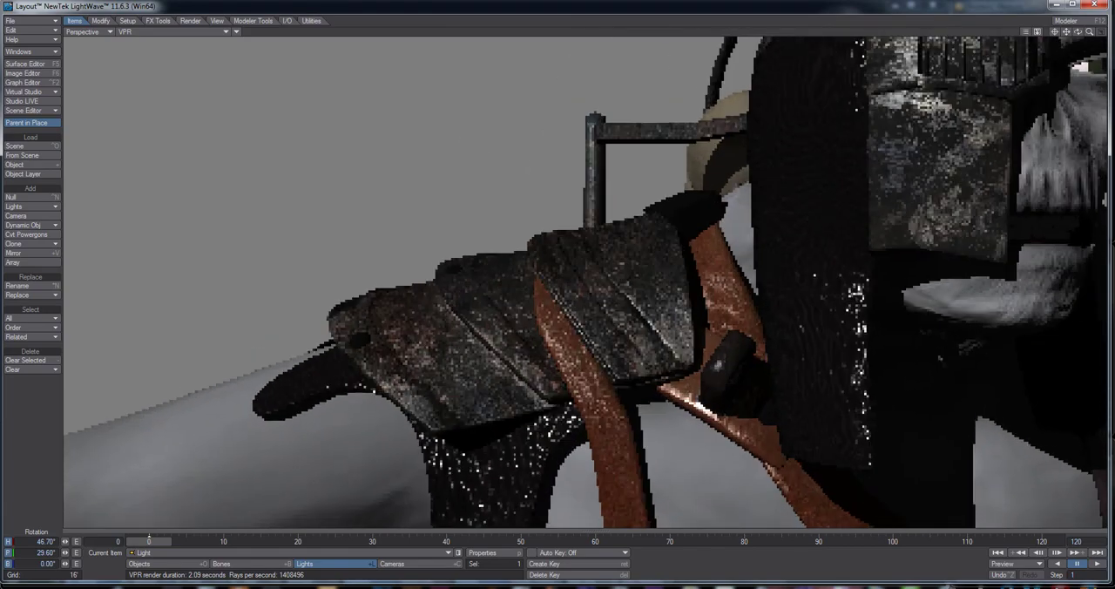
left_click_drag(784, 312, 597, 316, "alt+shift")
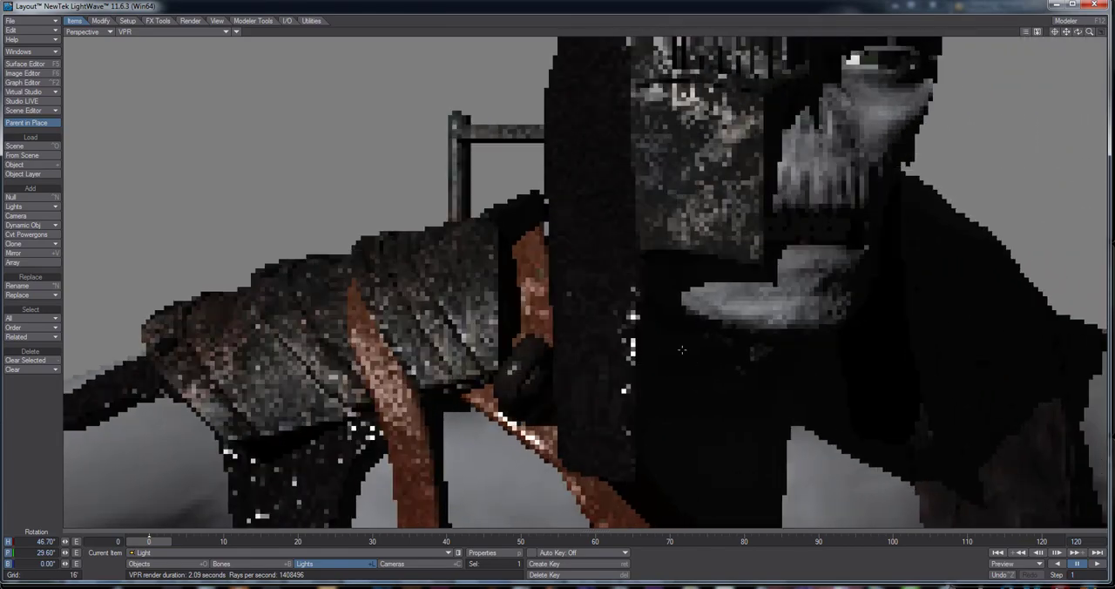
scroll(528, 372, "down", 8)
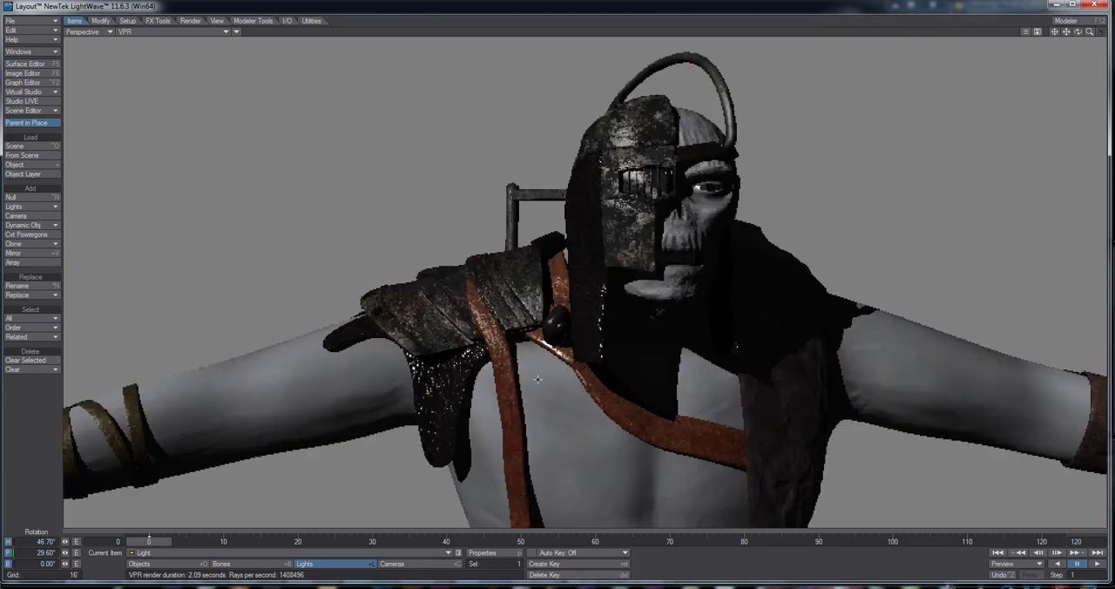
scroll(556, 346, "up", 10)
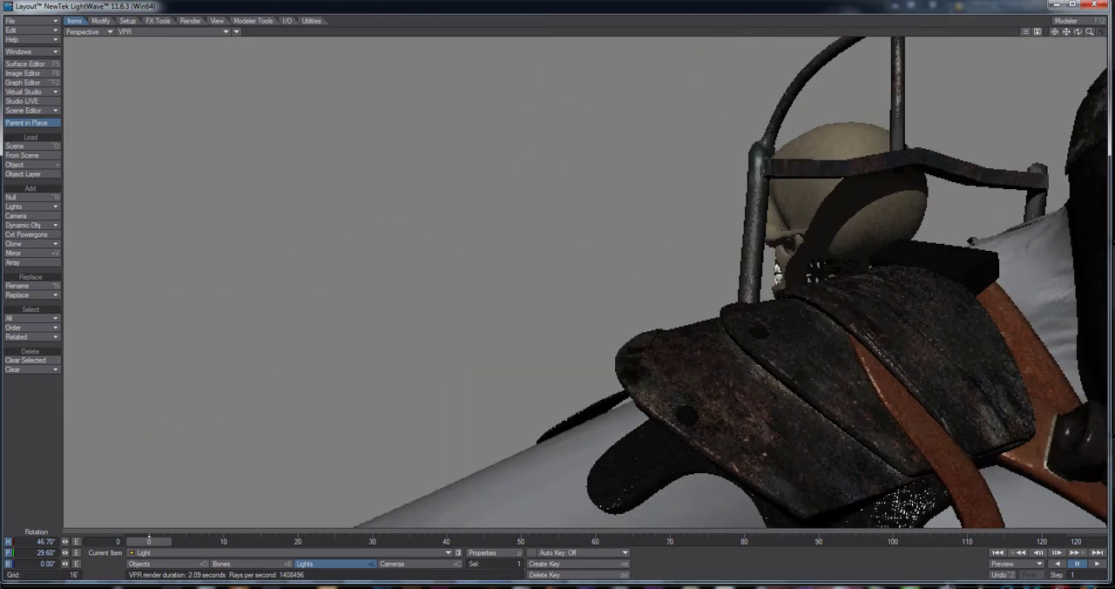
left_click_drag(836, 396, 699, 281, "alt")
scroll(556, 321, "down", 3)
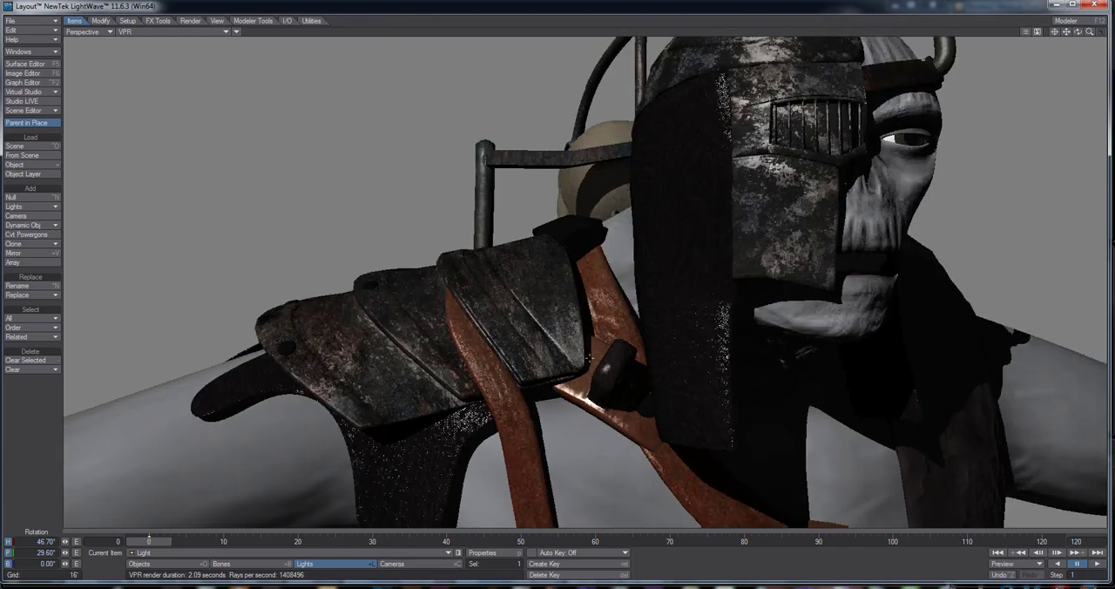
scroll(673, 351, "down", 5)
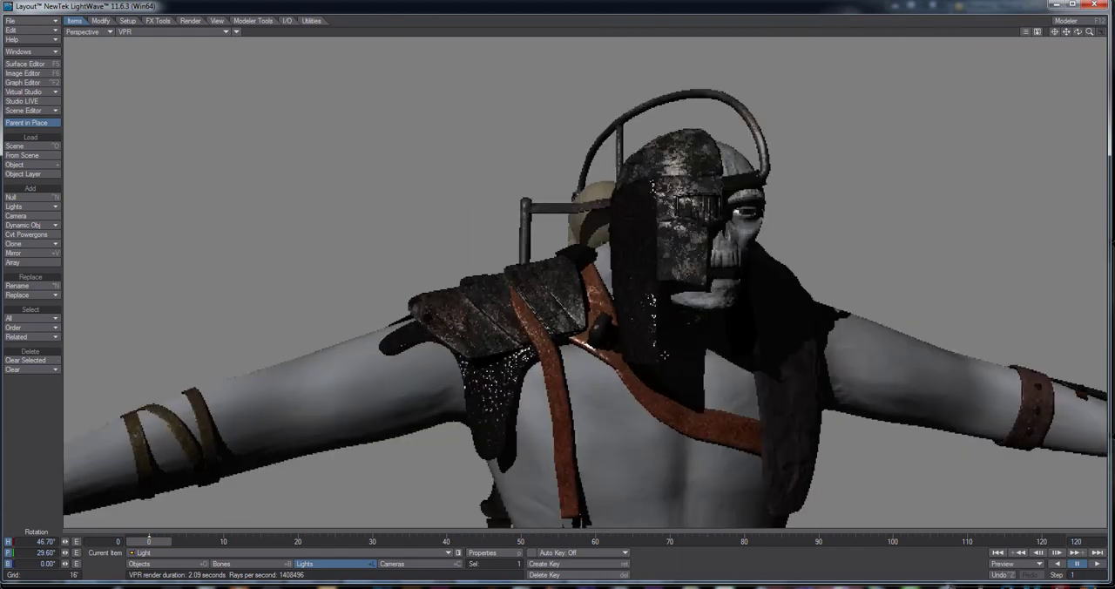
left_click_drag(674, 351, 652, 343, "alt")
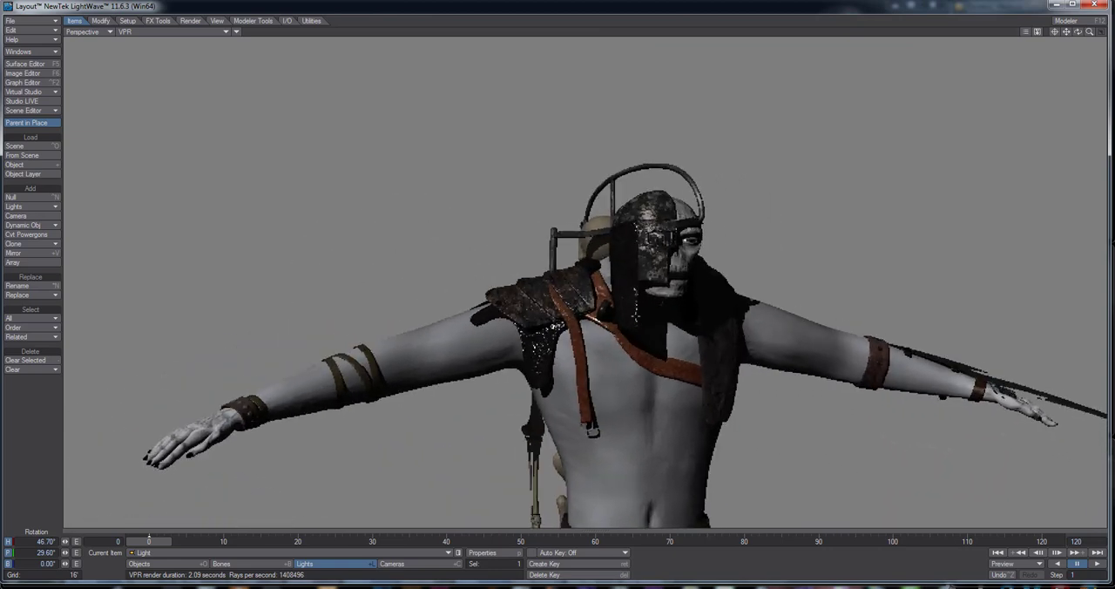
Close Layout and switch to Modeler with the Frankenstein_Layers_v003 object to inspect the shoulder and chest straps
left_click(176, 30)
left_click(290, 76)
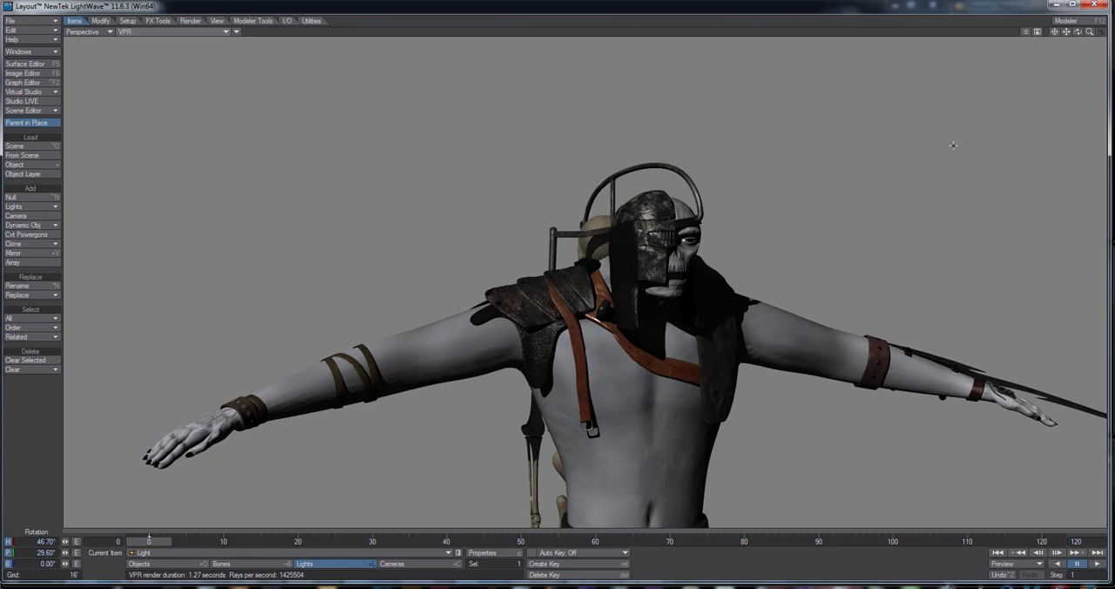
left_click(1095, 5)
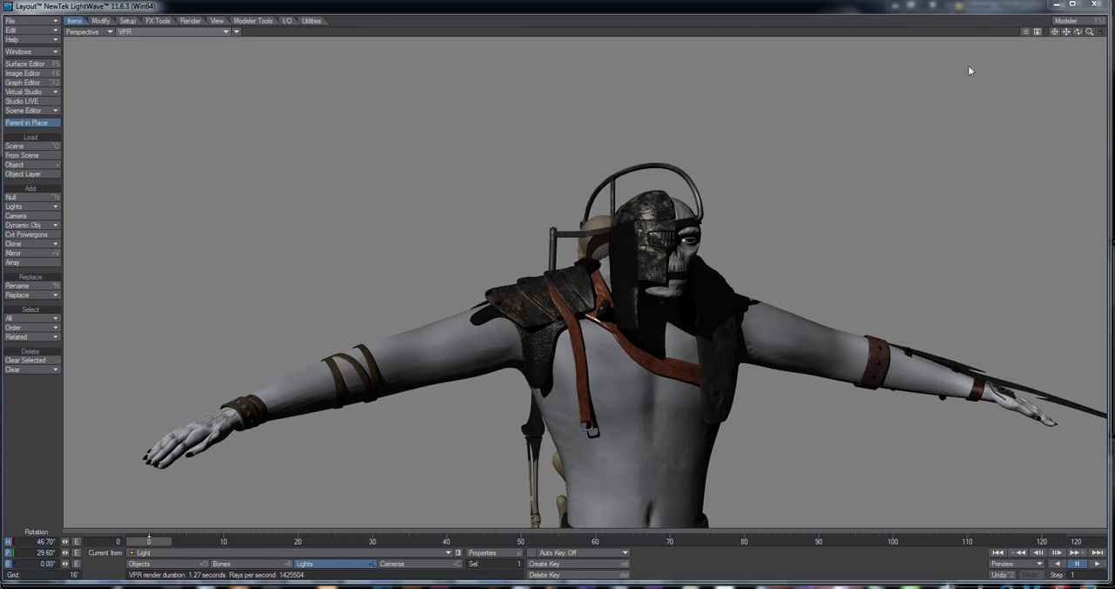
left_click(880, 268)
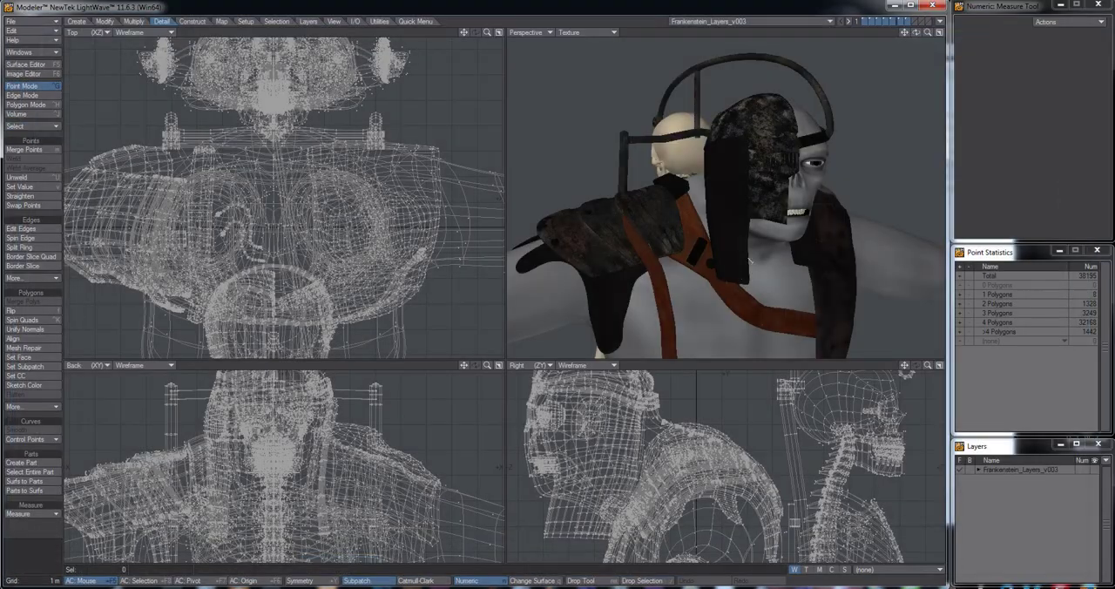
left_click_drag(760, 241, 729, 253, "alt")
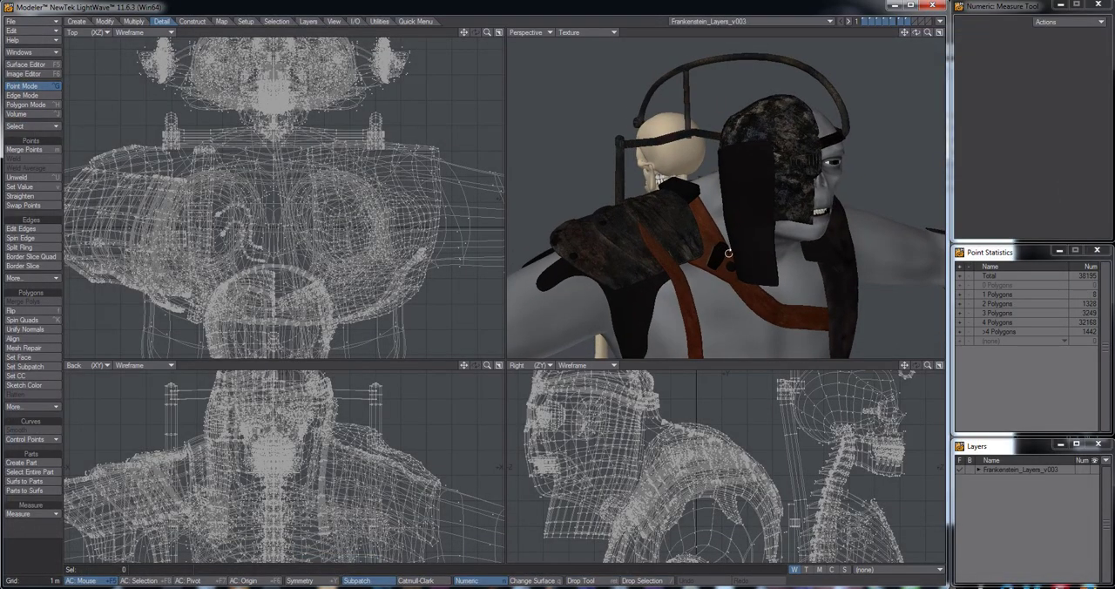